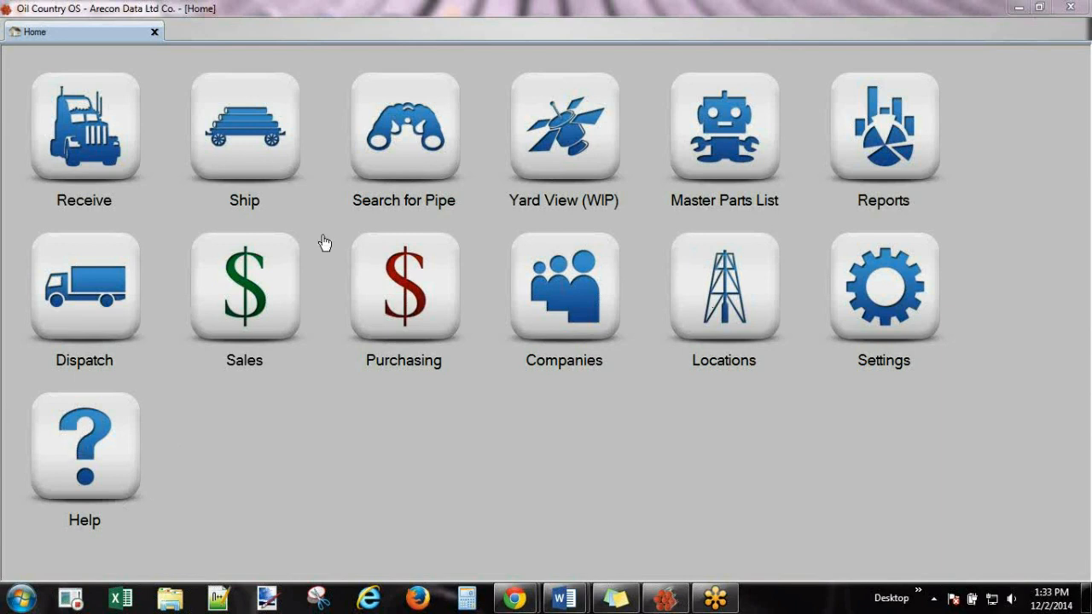
Browse the Getting Started articles on support.arecondata.com in Chrome, then close the browser.
{"action": "left_click", "coordinate": [97, 446]}
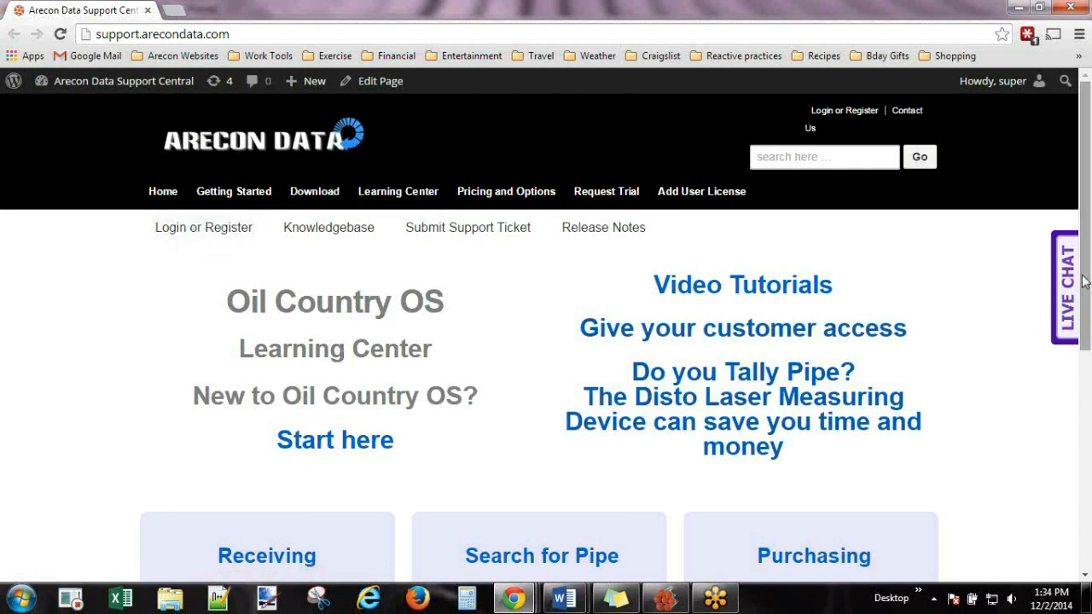
{"action": "left_click", "coordinate": [234, 192]}
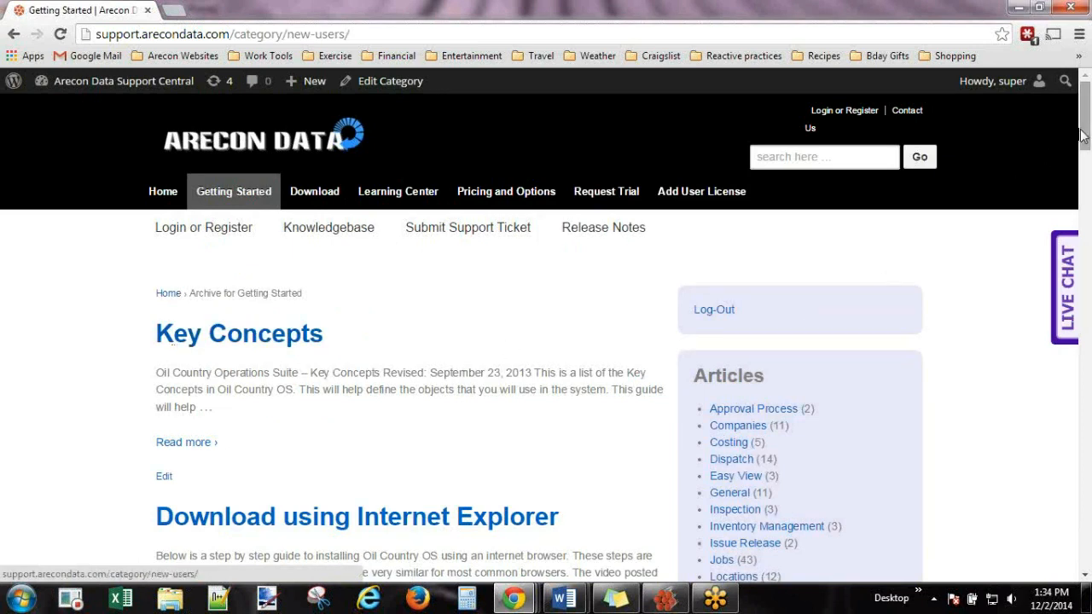
{"action": "left_click_drag", "start_coordinate": [1085, 136], "coordinate": [1086, 144]}
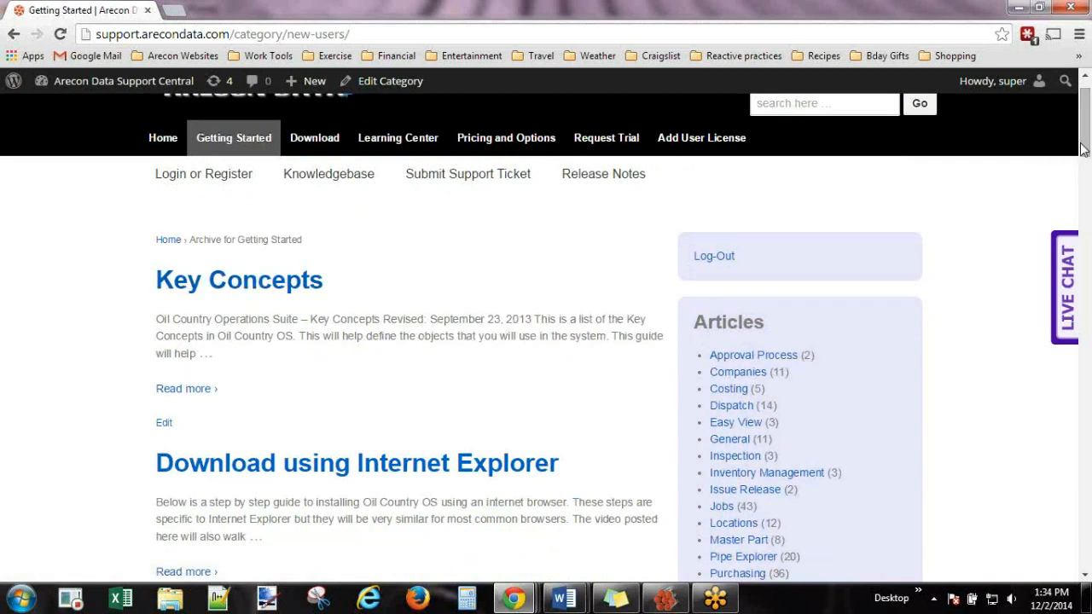
{"action": "left_click_drag", "start_coordinate": [1087, 145], "coordinate": [1087, 205]}
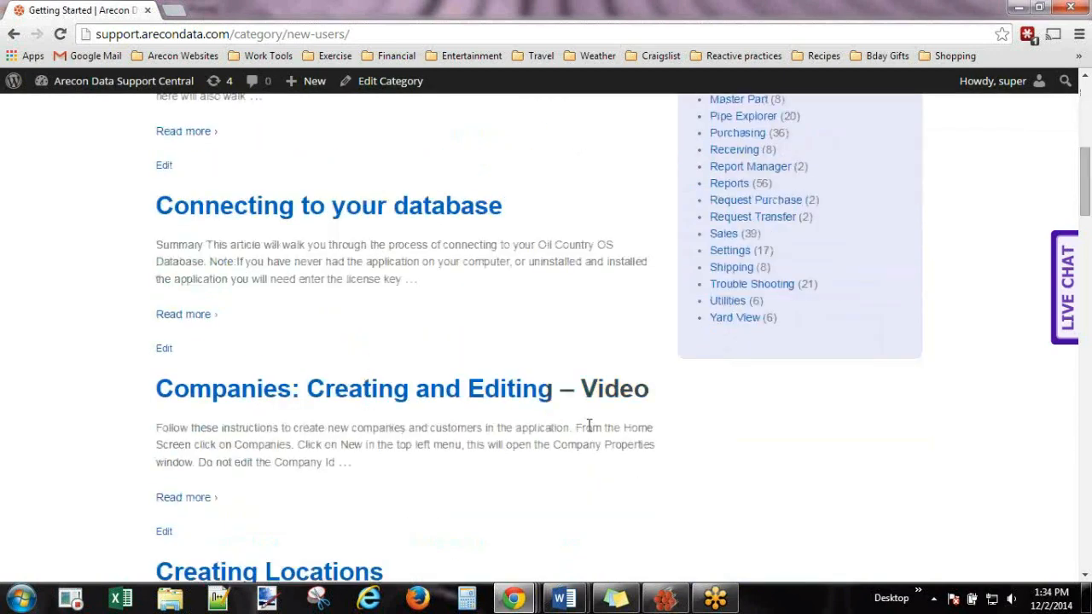
{"action": "left_click_drag", "start_coordinate": [1087, 204], "coordinate": [1056, 138]}
{"action": "left_click", "coordinate": [791, 159]}
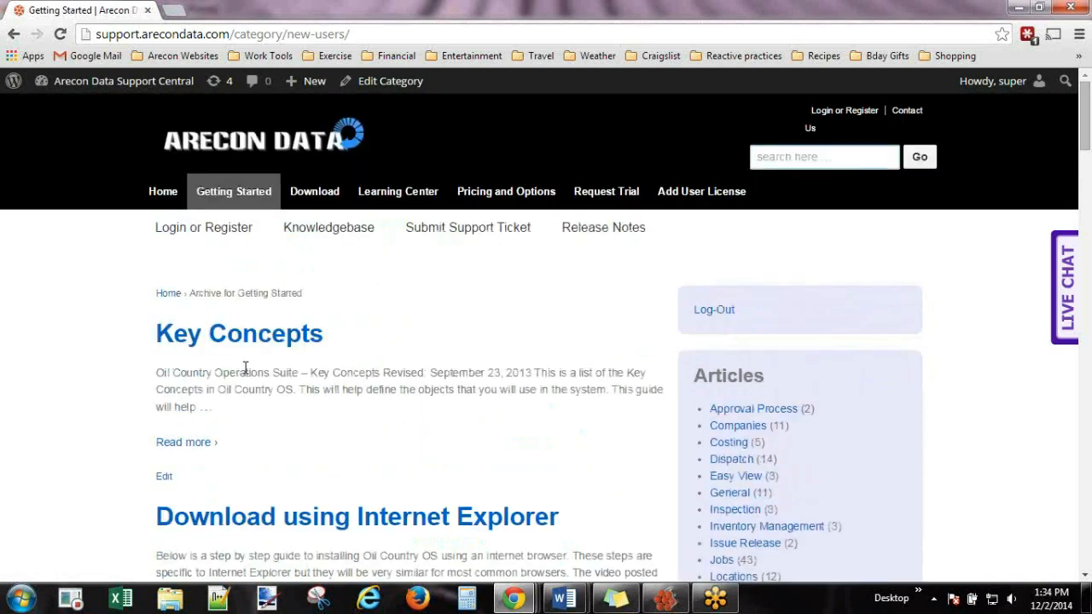
{"action": "left_click", "coordinate": [1072, 10]}
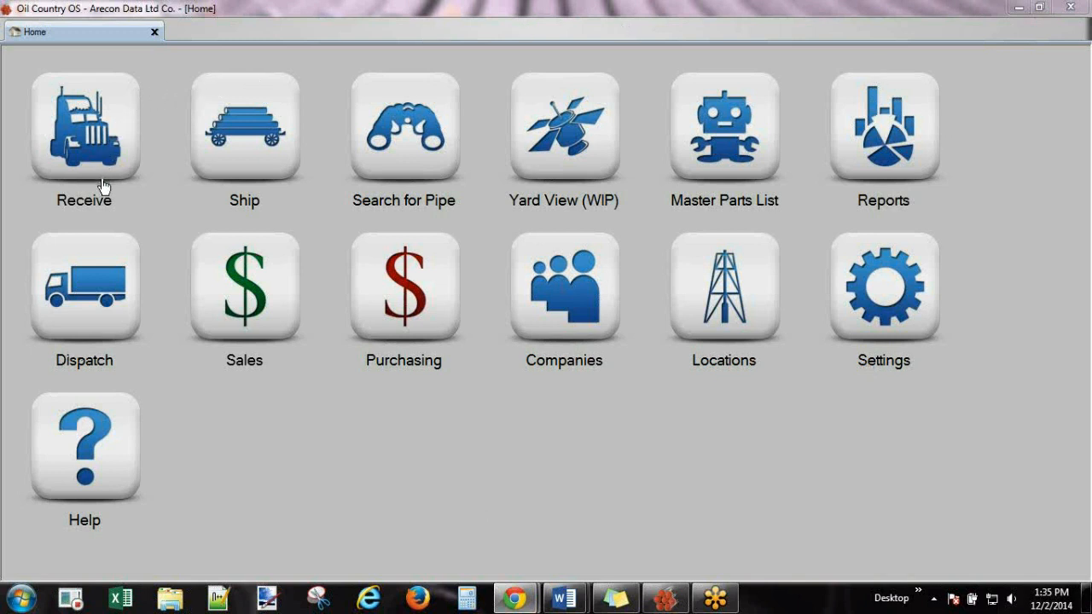
{"action": "right_click", "coordinate": [385, 459]}
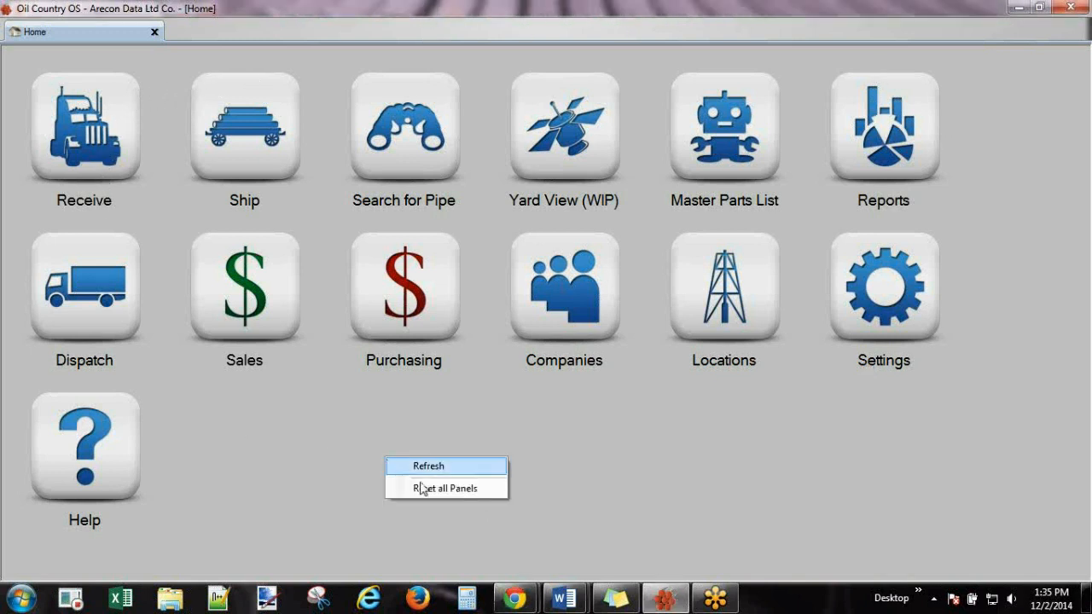
{"action": "left_click", "coordinate": [432, 492]}
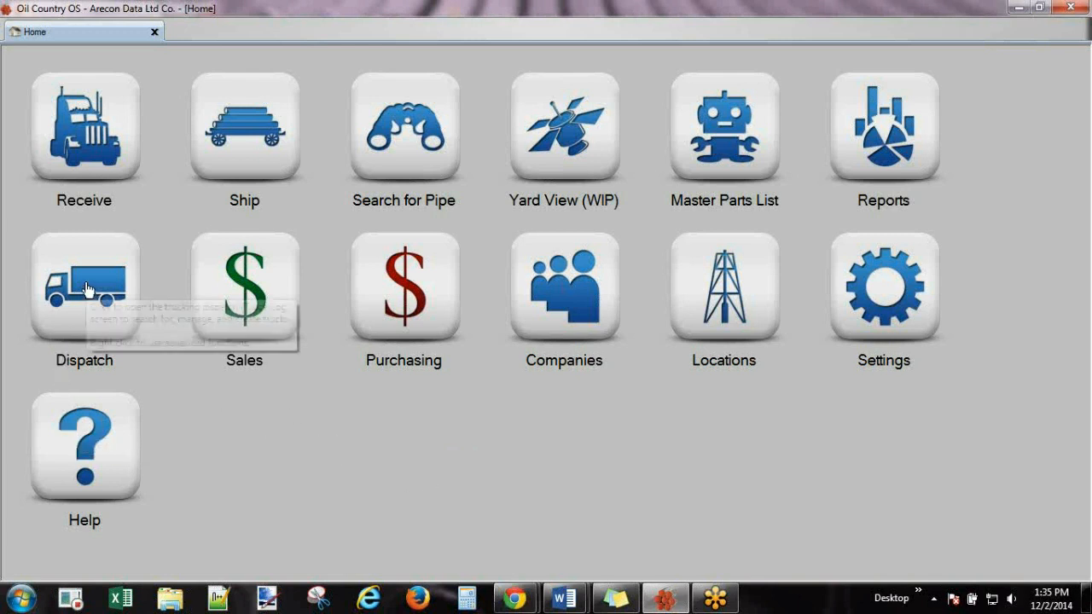
{"action": "right_click", "coordinate": [561, 116]}
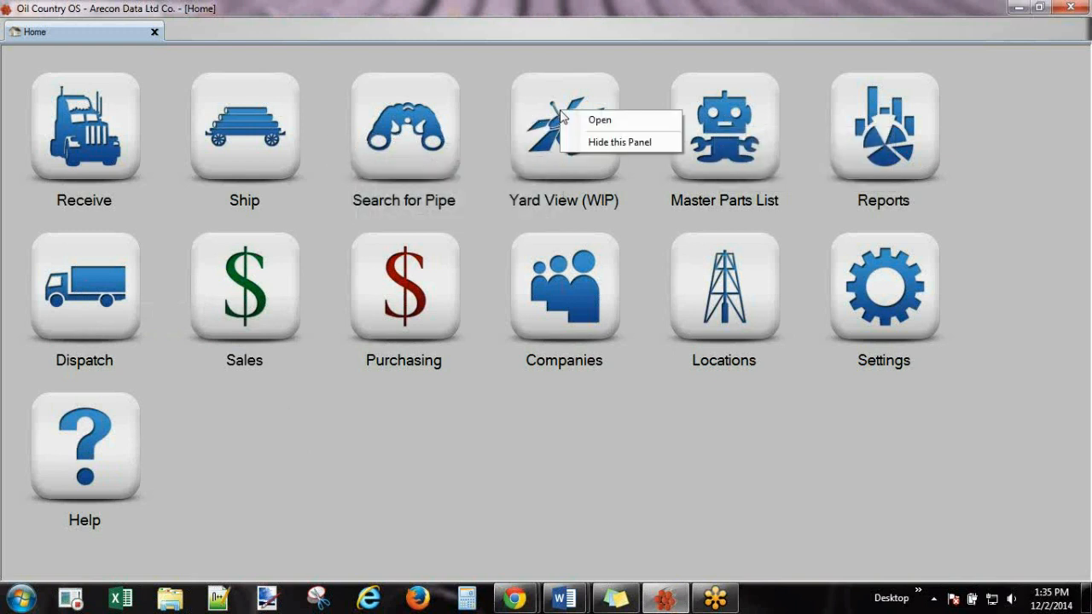
{"action": "left_click", "coordinate": [611, 143]}
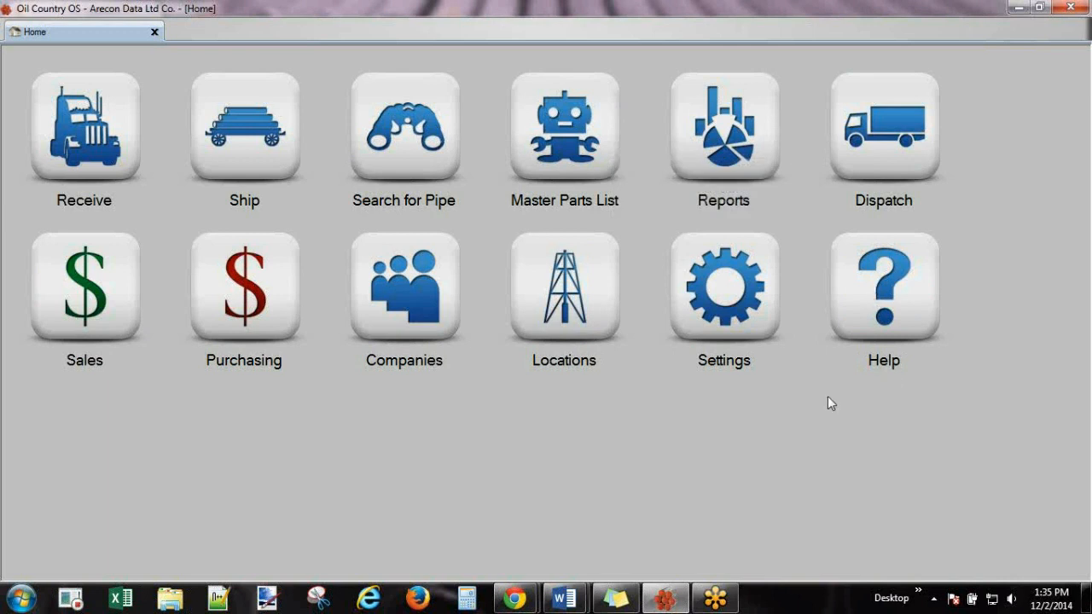
{"action": "right_click", "coordinate": [261, 273]}
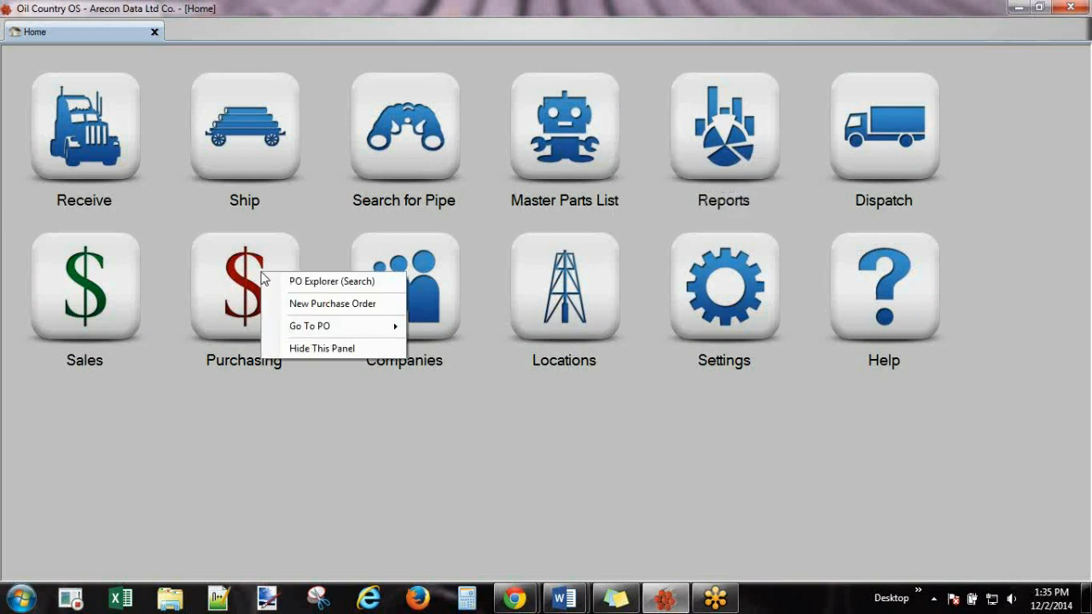
{"action": "left_click", "coordinate": [304, 349]}
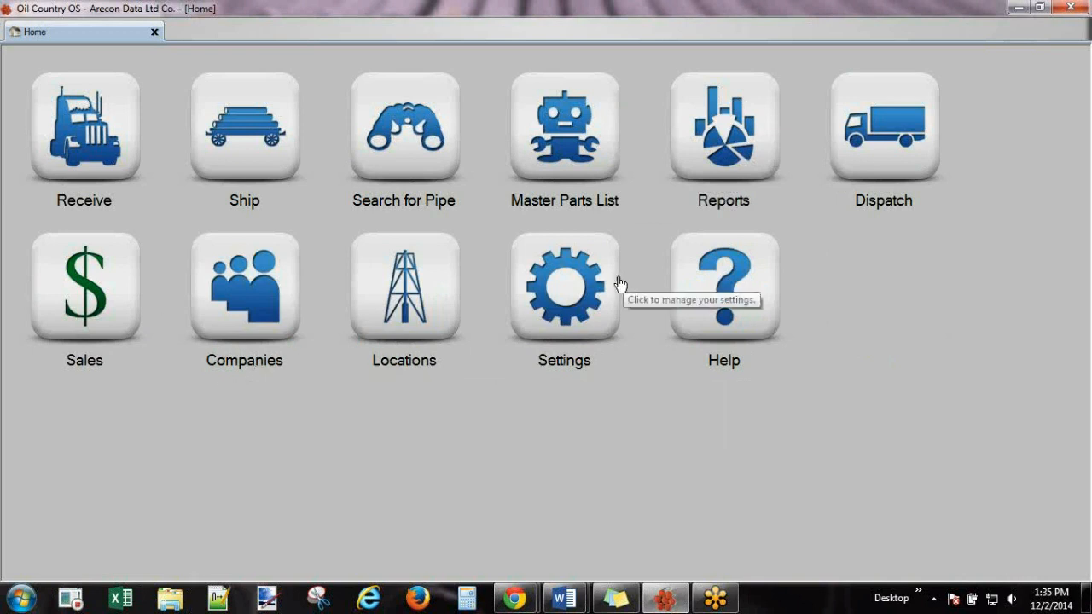
{"action": "right_click", "coordinate": [68, 255]}
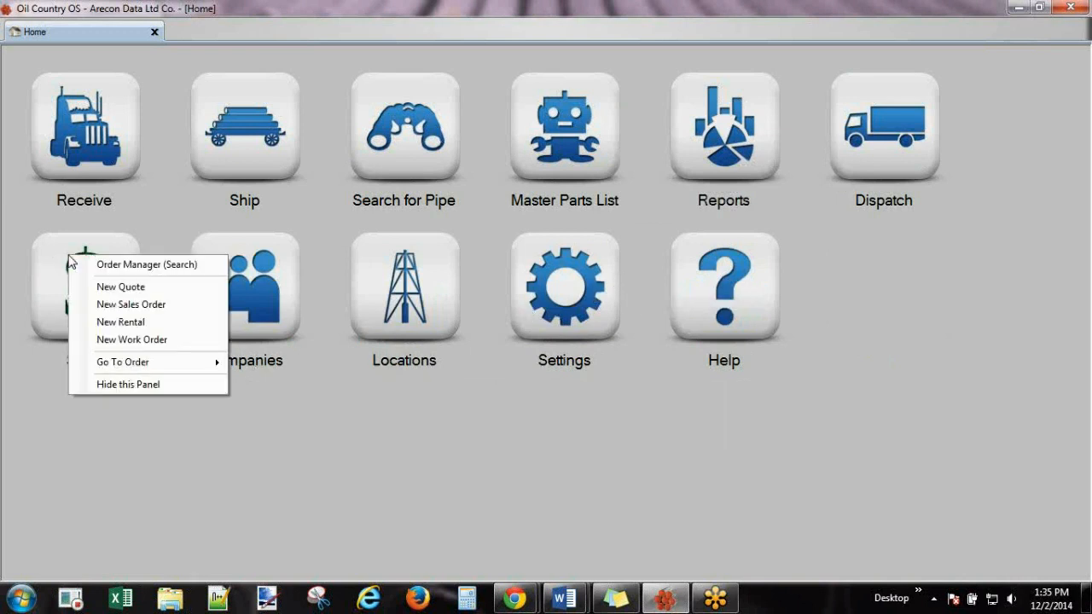
{"action": "left_click", "coordinate": [138, 384]}
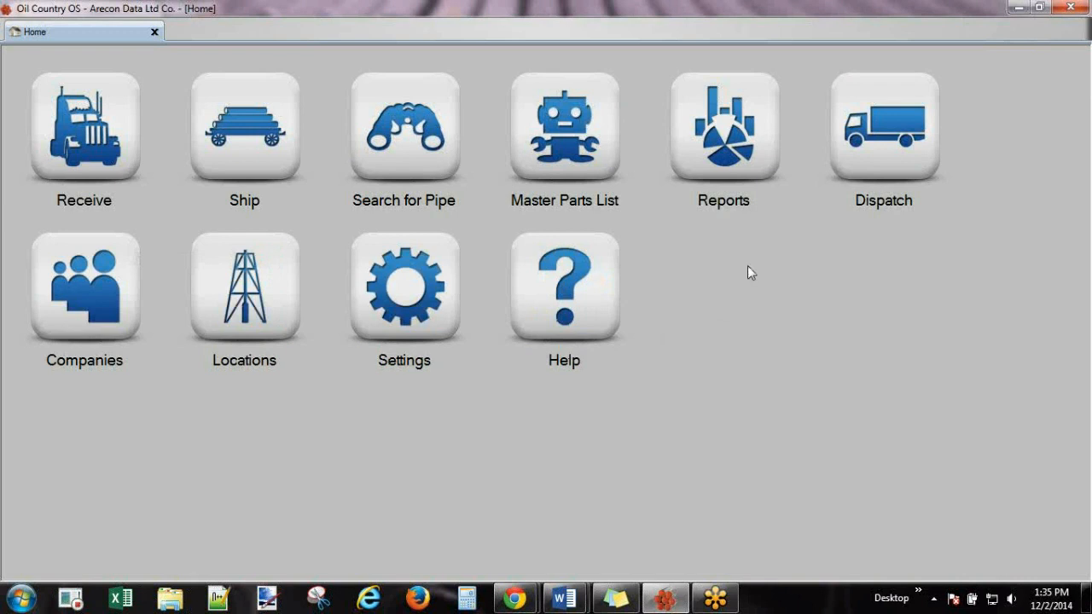
{"action": "right_click", "coordinate": [832, 316]}
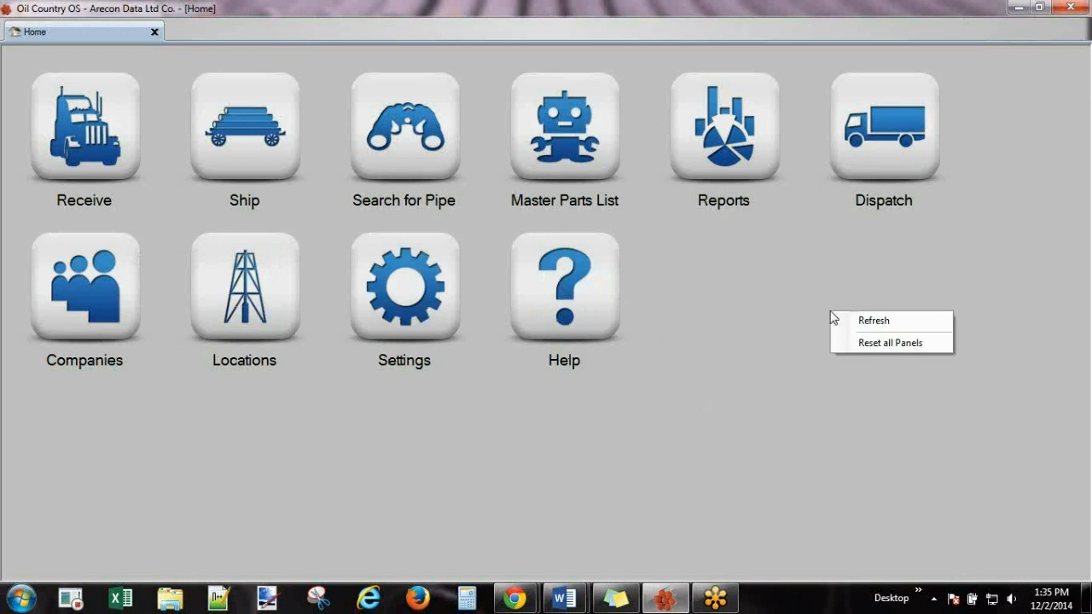
{"action": "left_click", "coordinate": [879, 344]}
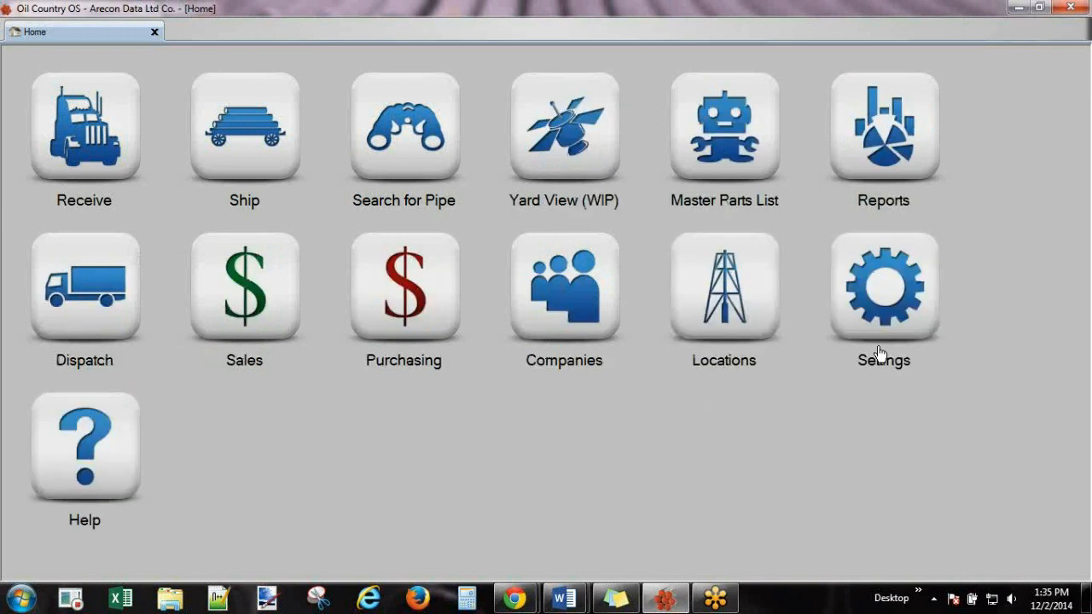
{"action": "right_click", "coordinate": [601, 441]}
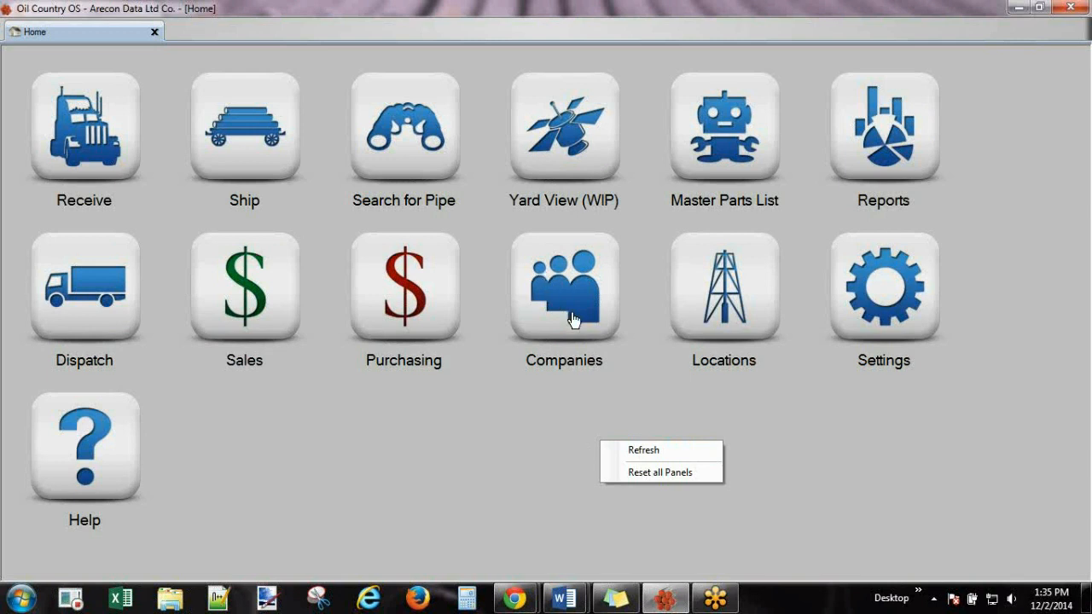
Dismiss the panel options menu and open Companies in the Customer Explorer.
{"action": "left_click", "coordinate": [515, 453]}
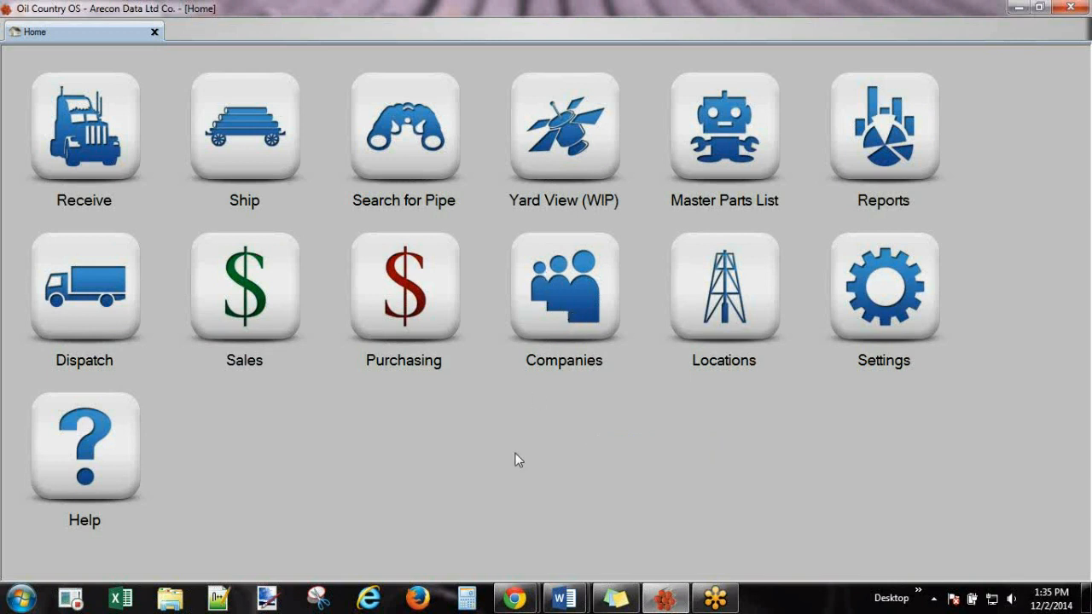
{"action": "left_click", "coordinate": [578, 292]}
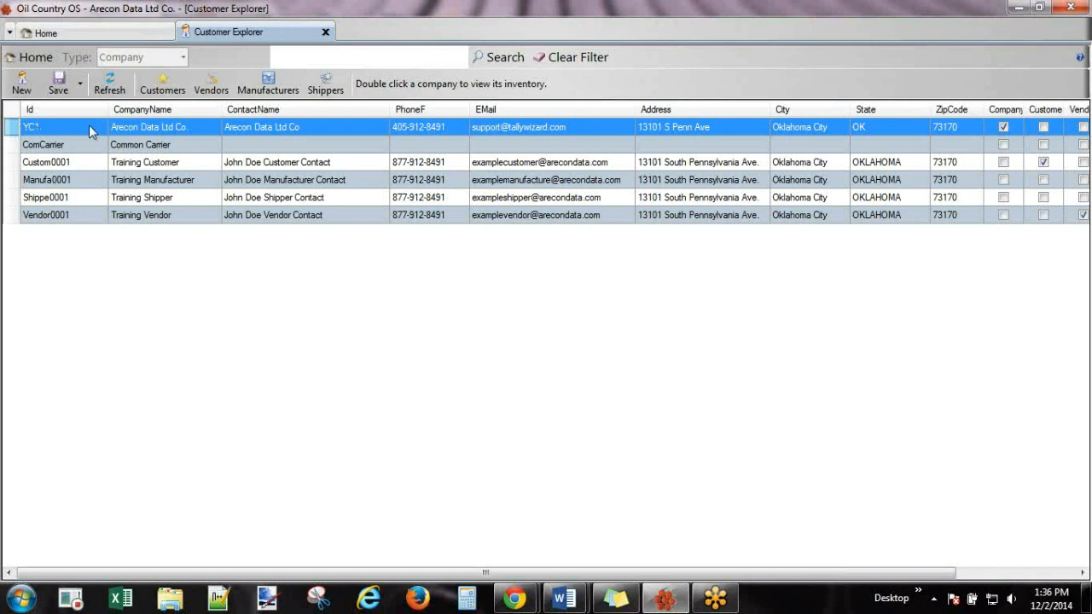
Open company YC1 for editing and replace its e-mail with the contact's new address.
{"action": "double_click", "coordinate": [89, 130]}
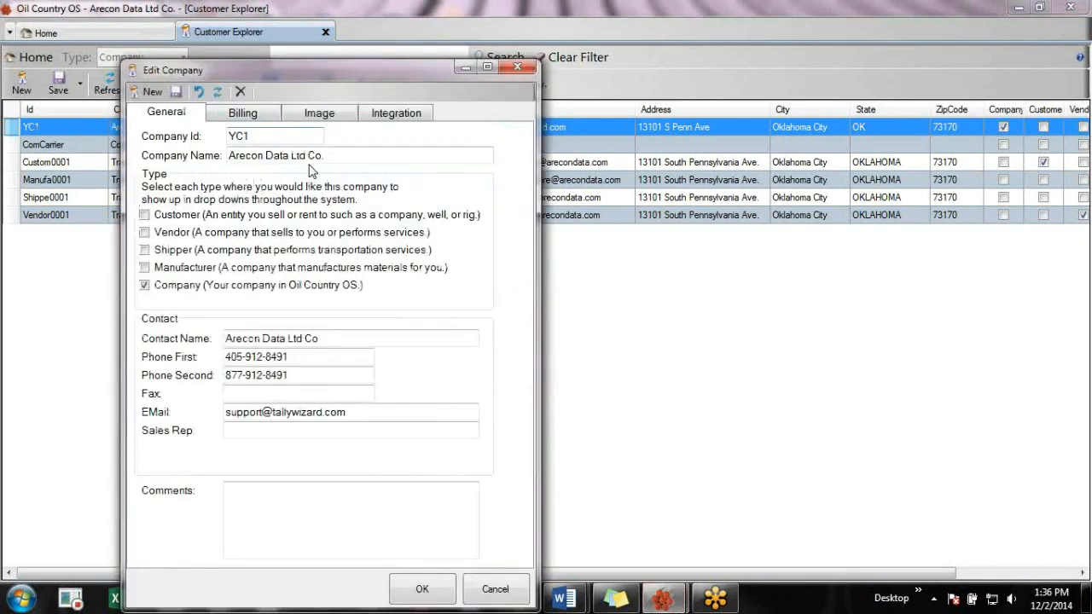
{"action": "left_click_drag", "start_coordinate": [331, 160], "coordinate": [211, 159]}
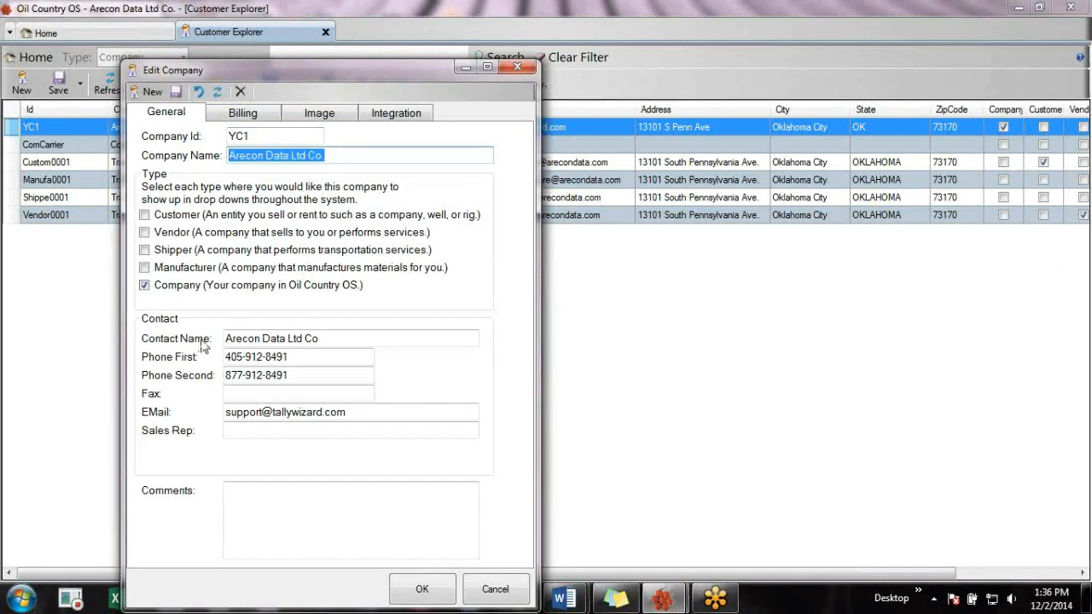
{"action": "left_click_drag", "start_coordinate": [332, 340], "coordinate": [209, 339]}
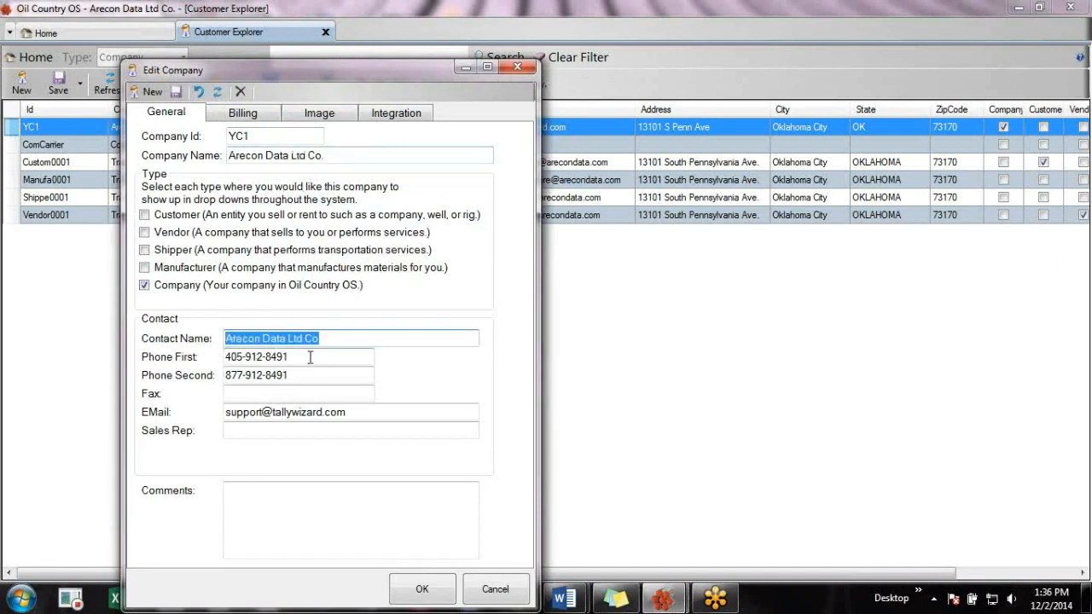
{"action": "left_click_drag", "start_coordinate": [310, 357], "coordinate": [204, 357]}
{"action": "left_click_drag", "start_coordinate": [298, 376], "coordinate": [218, 375]}
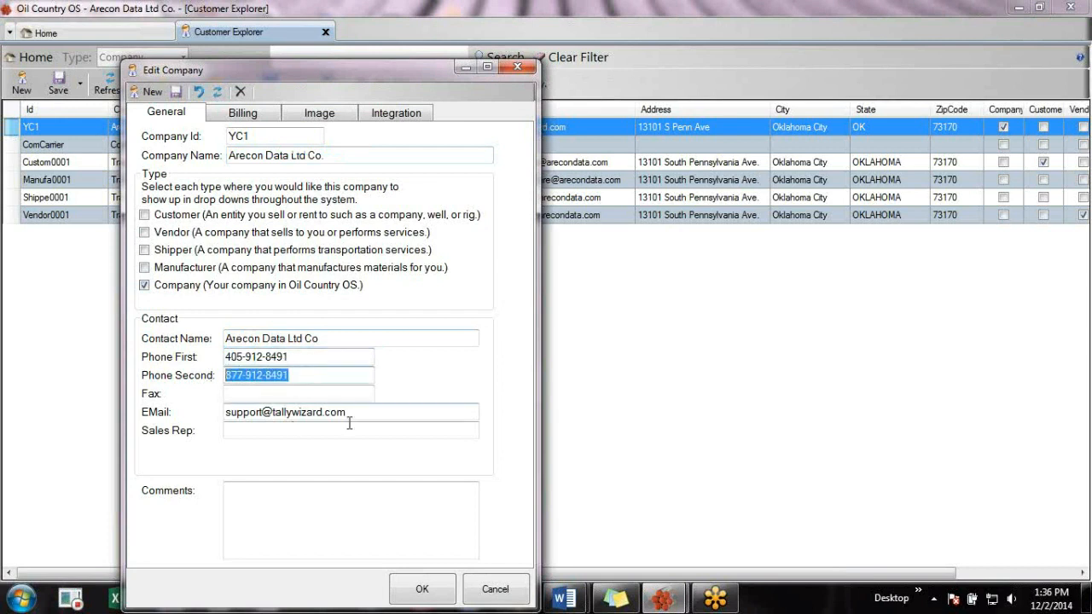
{"action": "left_click_drag", "start_coordinate": [375, 416], "coordinate": [205, 427]}
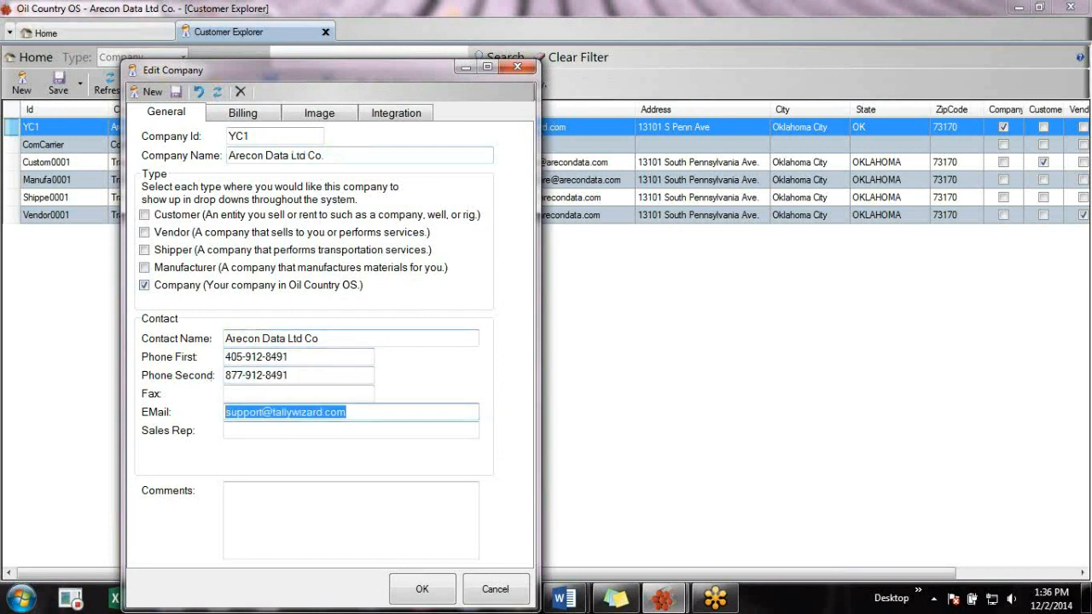
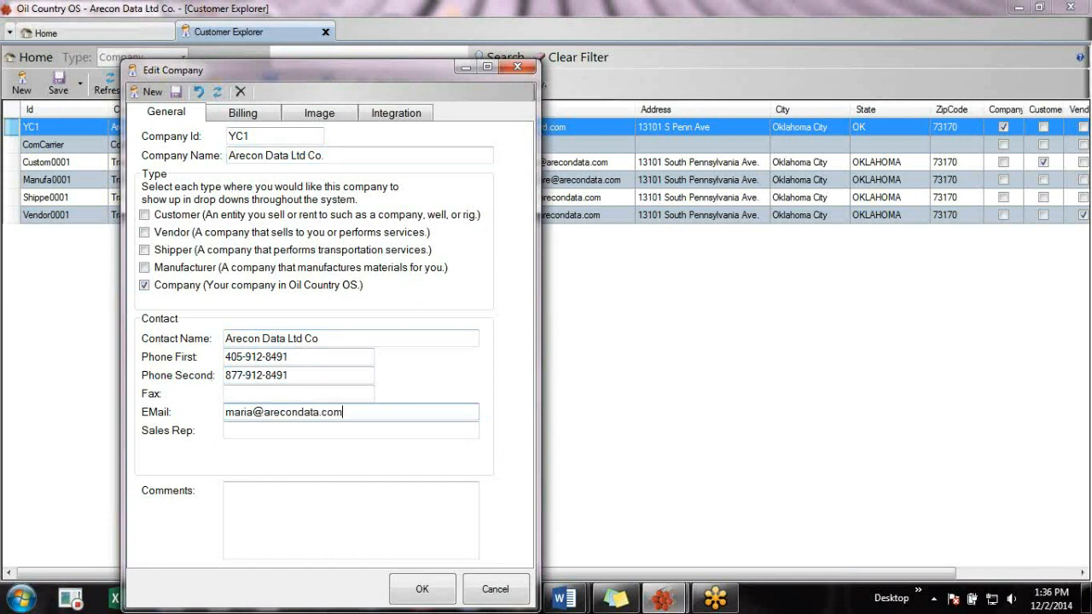
Review YC1's billing details and show its logo on the Image tab.
{"action": "left_click", "coordinate": [247, 116]}
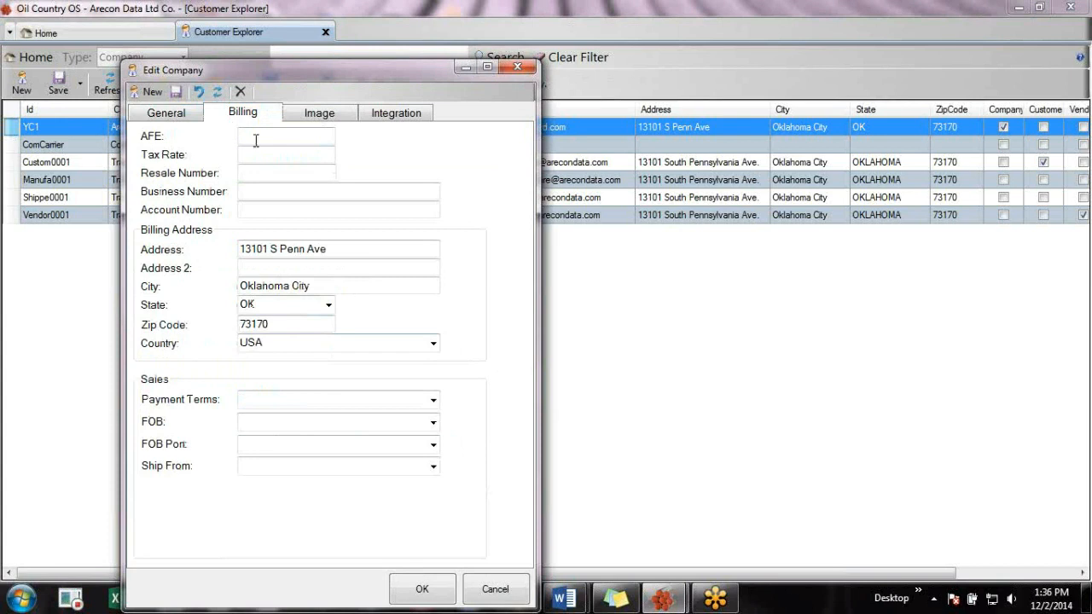
{"action": "left_click", "coordinate": [333, 250]}
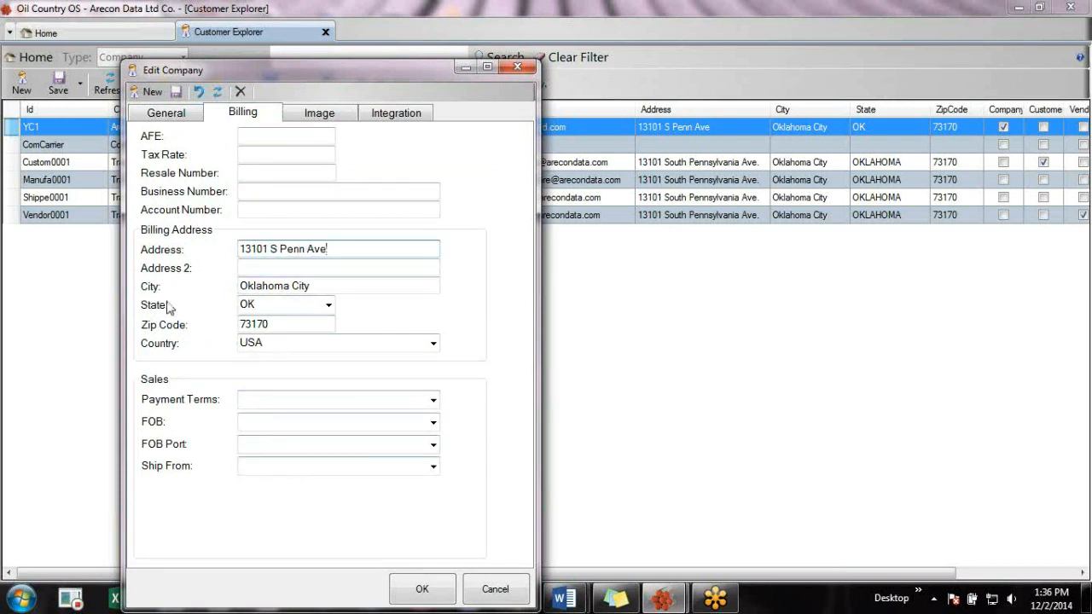
{"action": "left_click", "coordinate": [332, 120]}
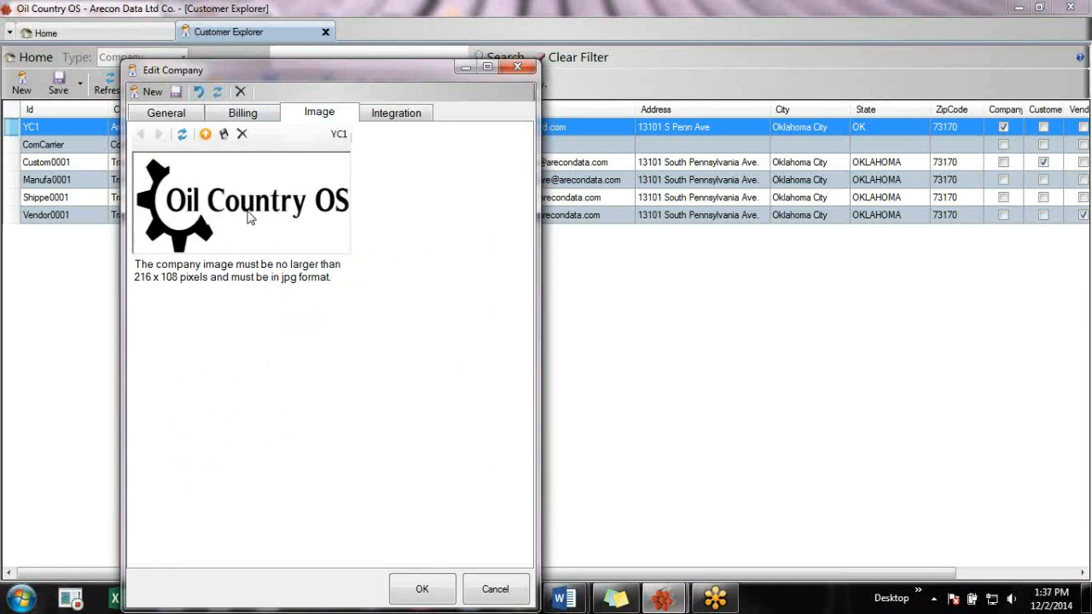
Replace YC1's logo with demo logo.jpg and save the company.
{"action": "left_click", "coordinate": [242, 135]}
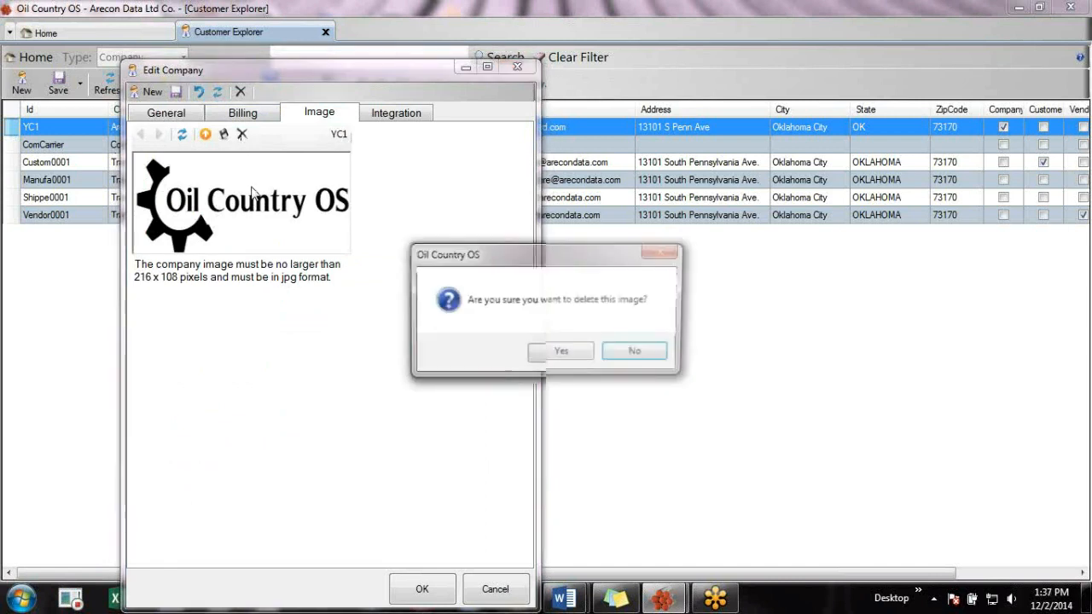
{"action": "left_click", "coordinate": [563, 354]}
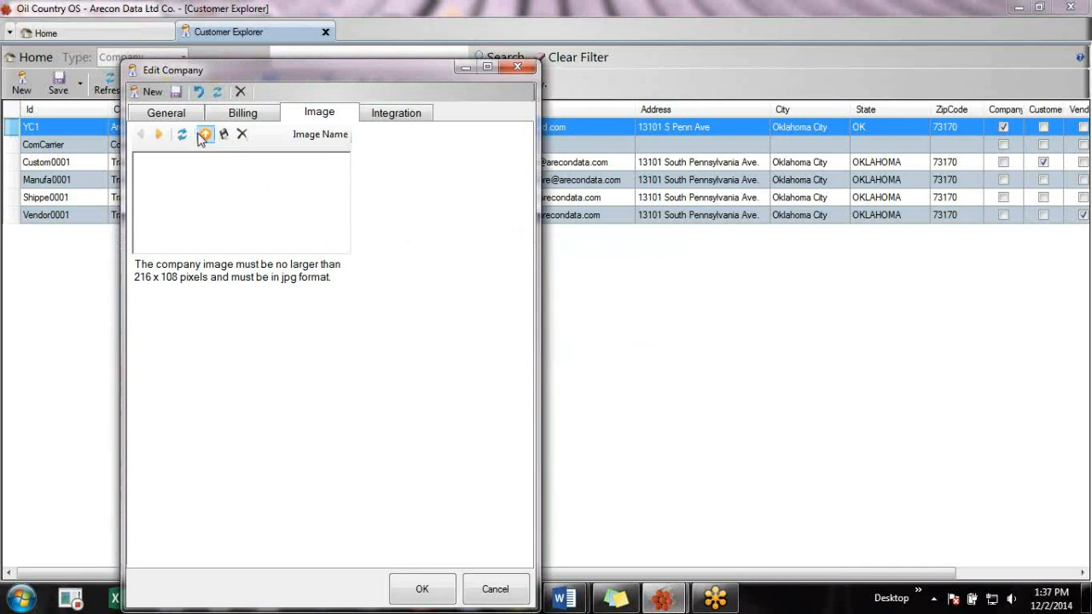
{"action": "left_click", "coordinate": [205, 136]}
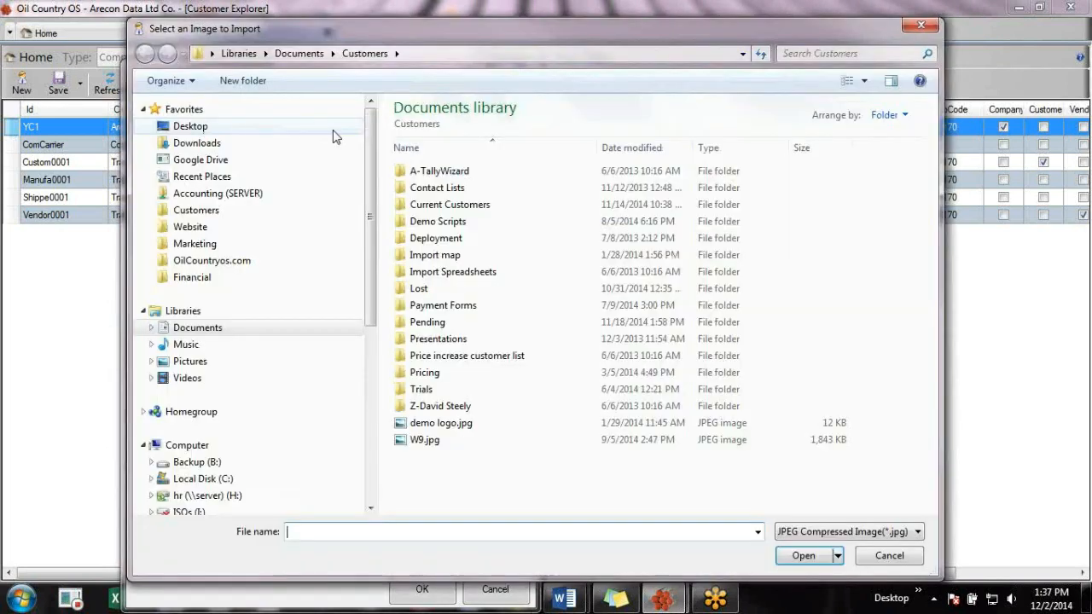
{"action": "left_click", "coordinate": [434, 424]}
{"action": "left_click", "coordinate": [805, 561]}
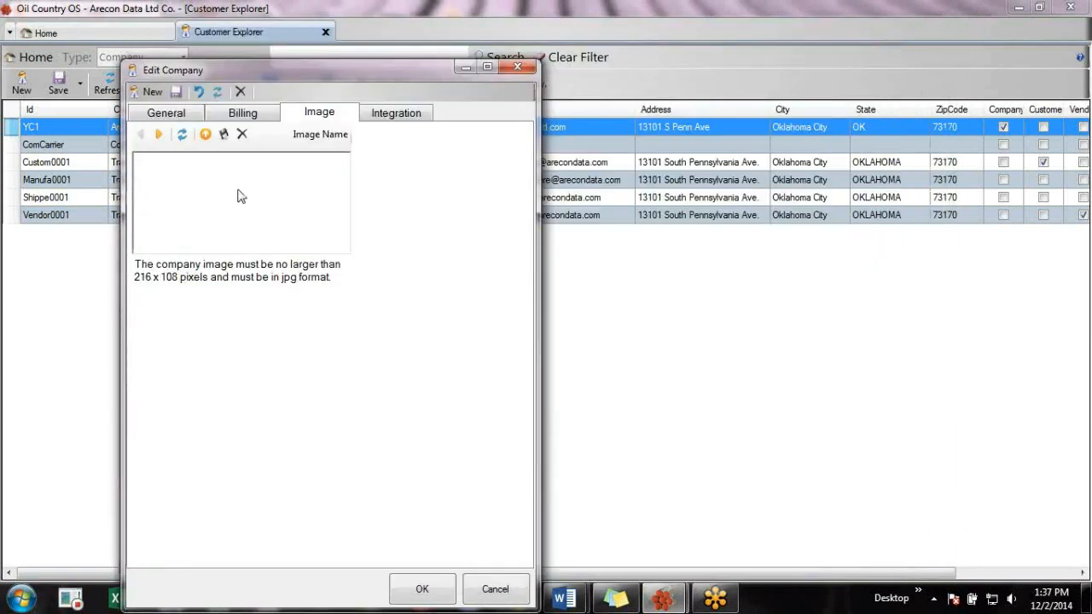
{"action": "left_click", "coordinate": [205, 139]}
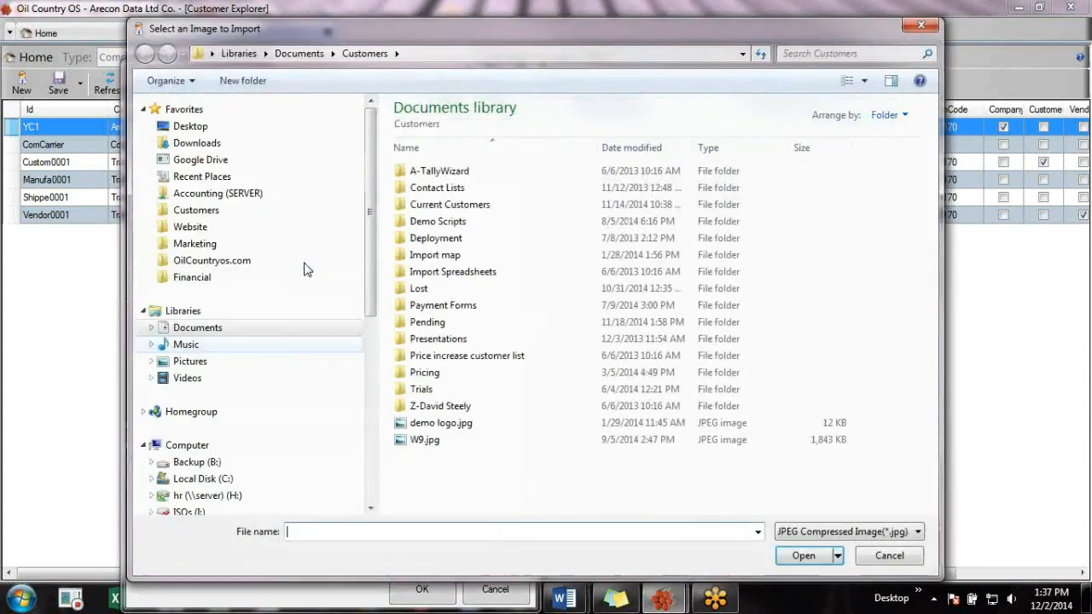
{"action": "left_click", "coordinate": [439, 422]}
{"action": "left_click", "coordinate": [802, 557]}
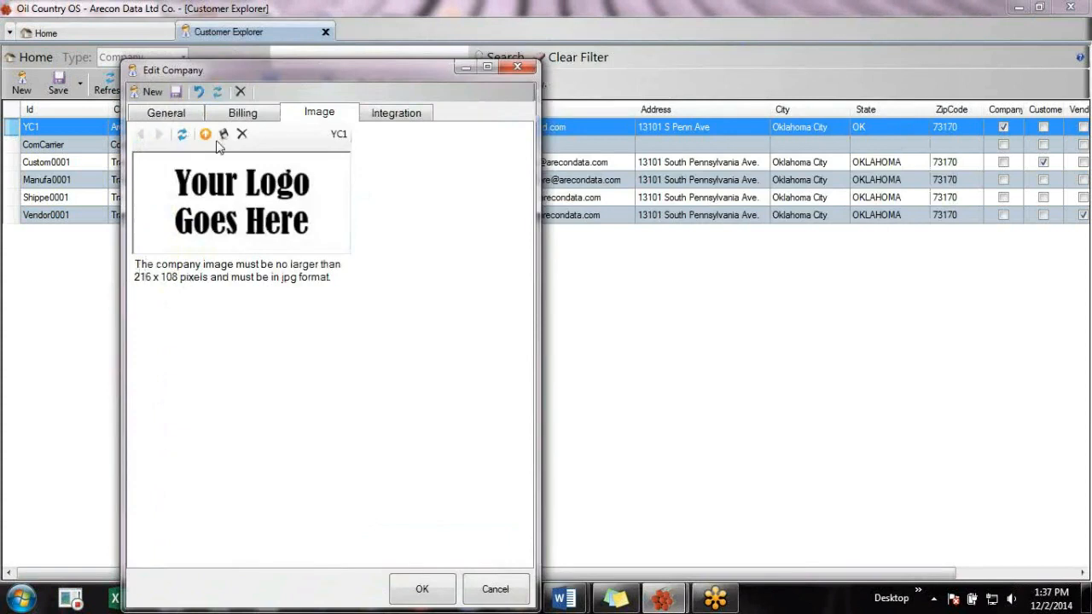
{"action": "left_click", "coordinate": [424, 589]}
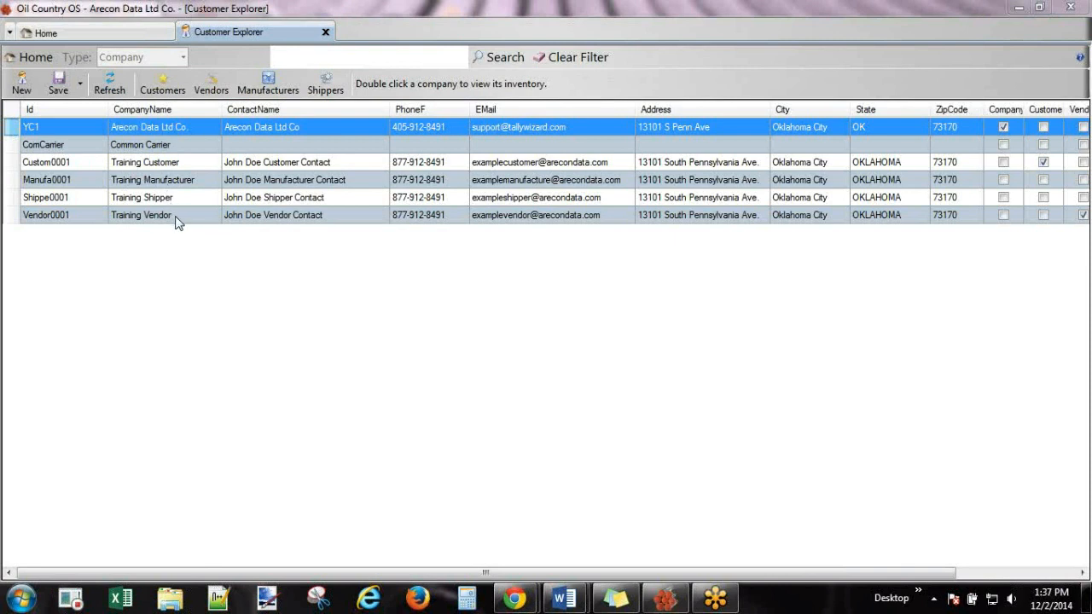
Rename Training Customer to 'New Customer', save it, and start a blank new company.
{"action": "double_click", "coordinate": [58, 163]}
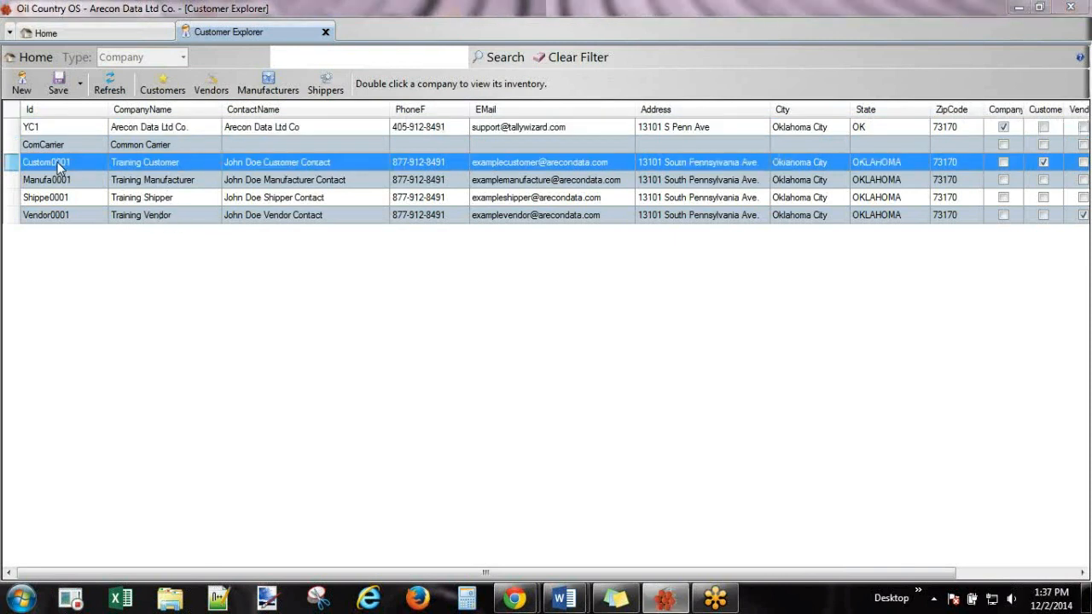
{"action": "left_click", "coordinate": [375, 154]}
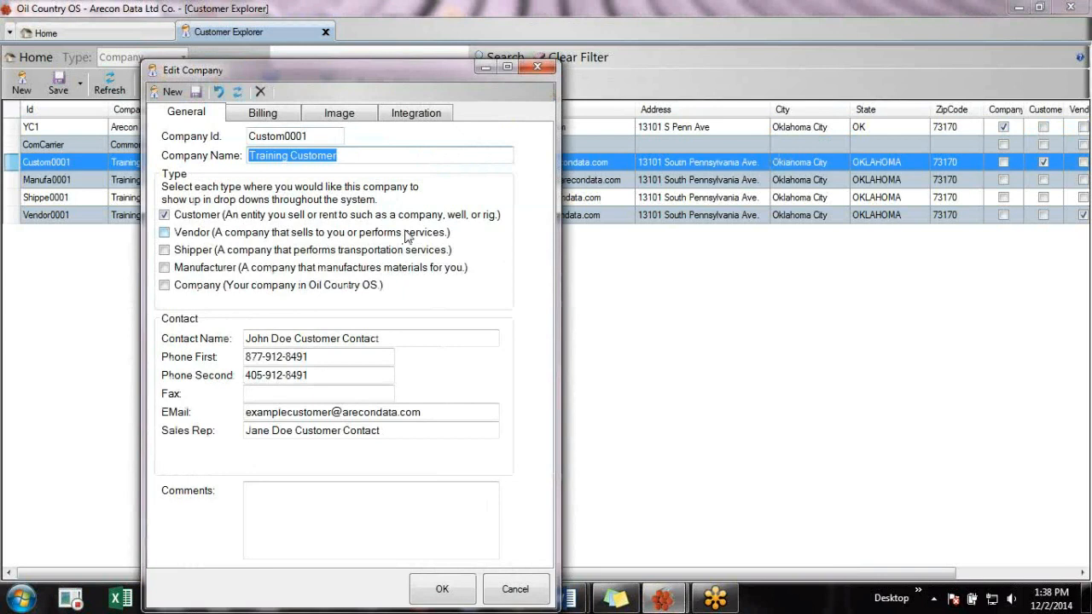
{"action": "type", "text": "New Custome"}
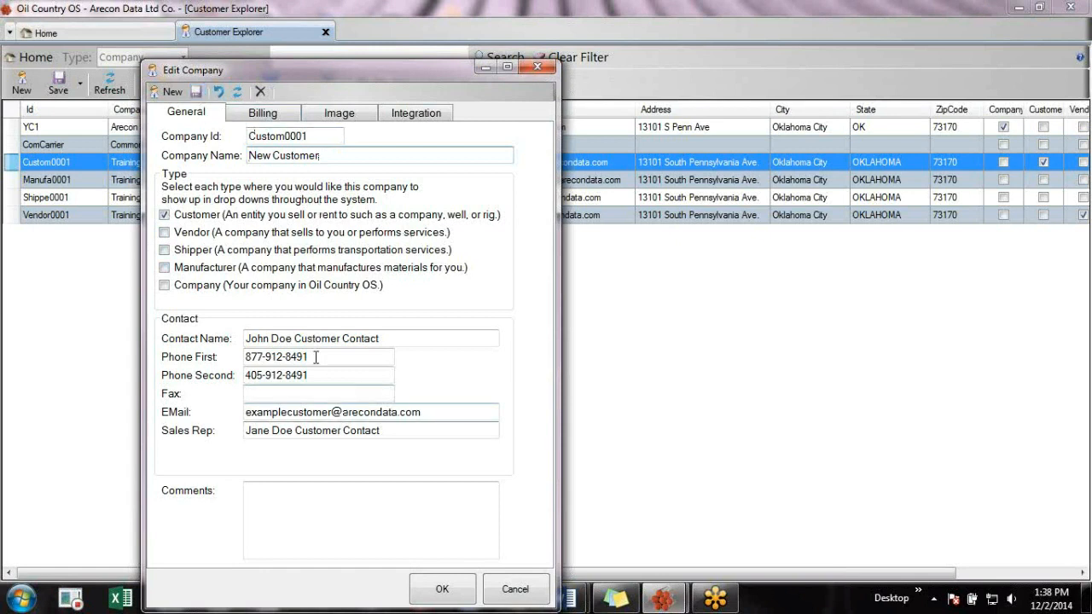
{"action": "left_click_drag", "start_coordinate": [382, 338], "coordinate": [214, 365]}
{"action": "key", "text": "Tab"}
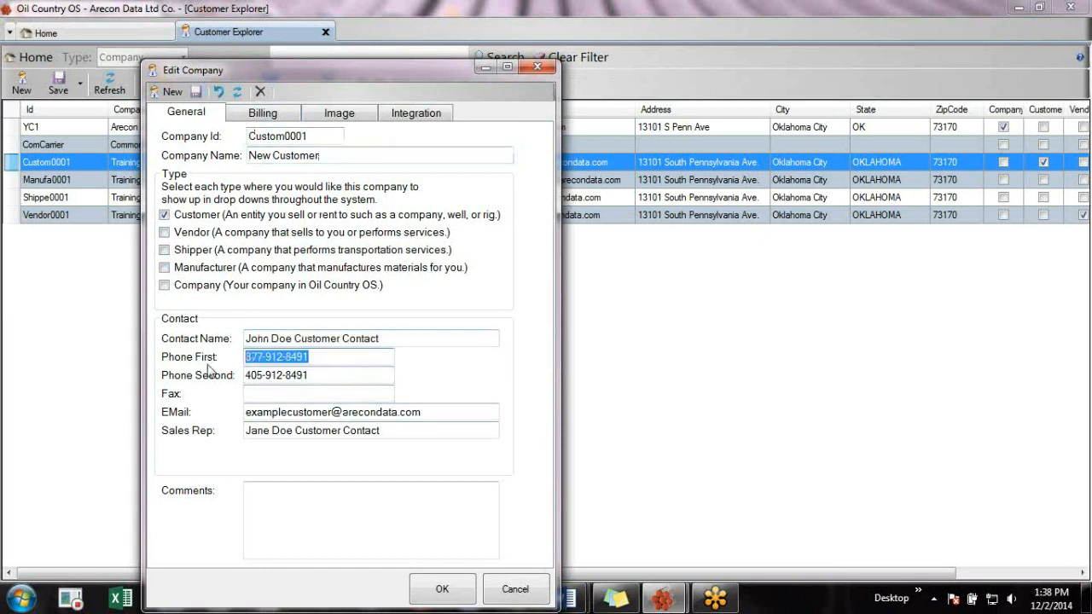
{"action": "left_click", "coordinate": [274, 124]}
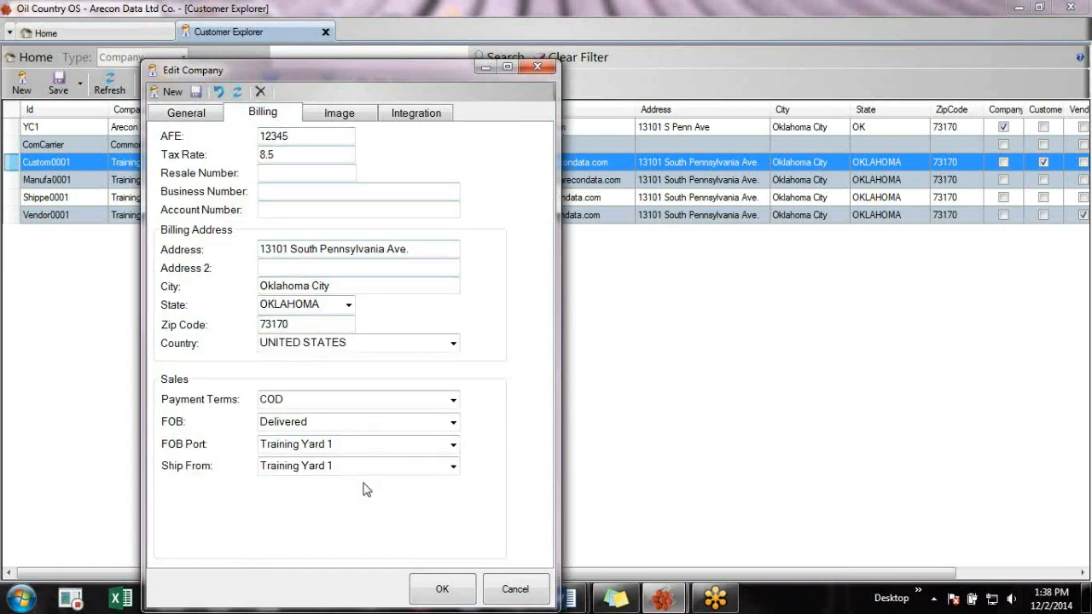
{"action": "left_click", "coordinate": [439, 591]}
{"action": "left_click", "coordinate": [23, 86]}
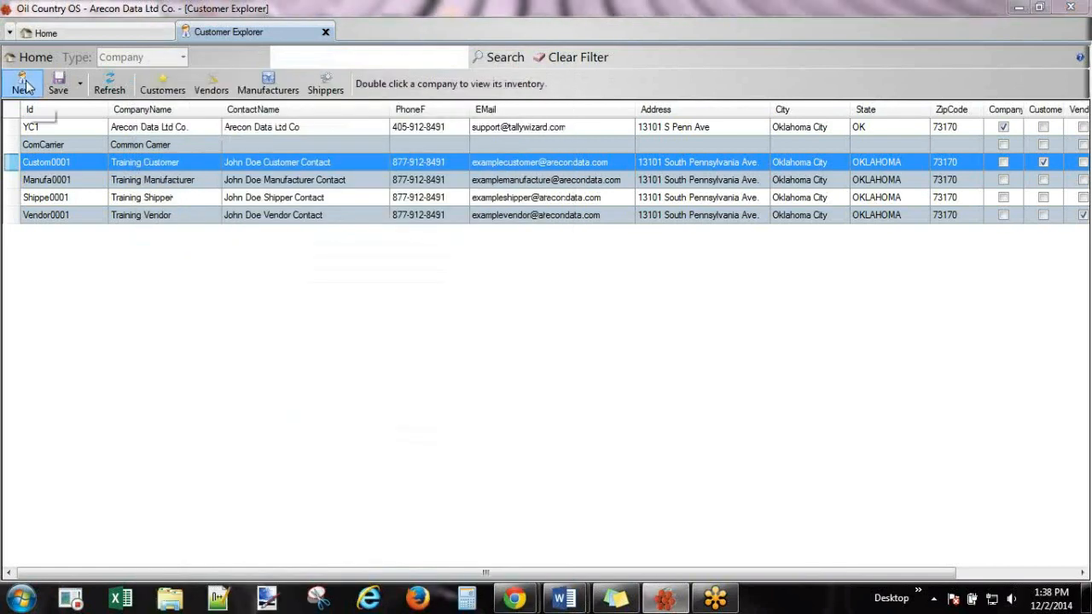
{"action": "left_click", "coordinate": [169, 96]}
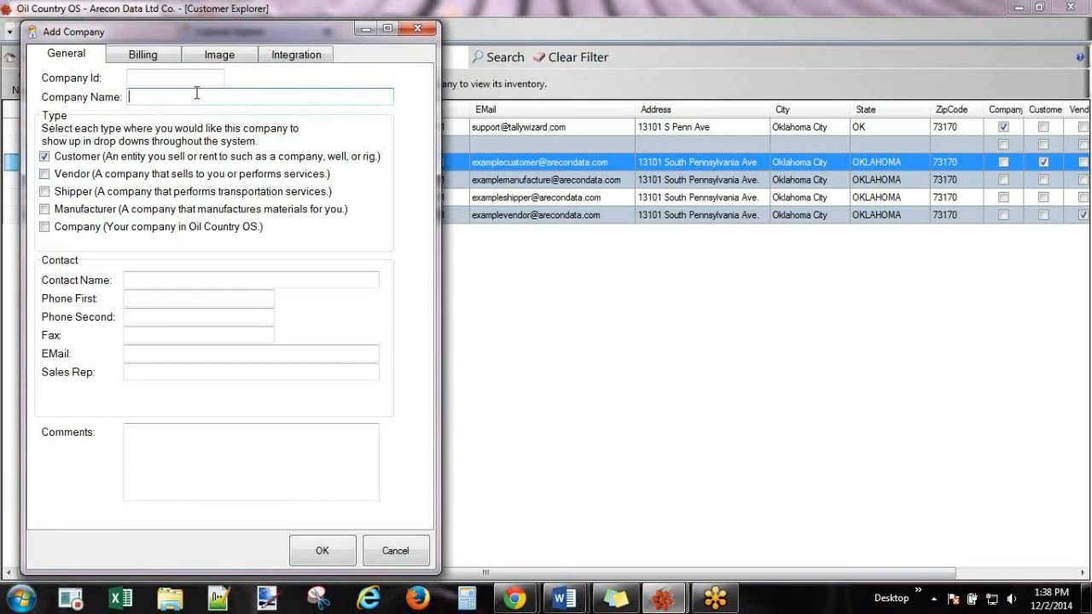
Name the new company 'Test Customer' and mark it as both Customer and Shipper.
{"action": "type", "text": "Ties"}
{"action": "type", "text": " Cus"}
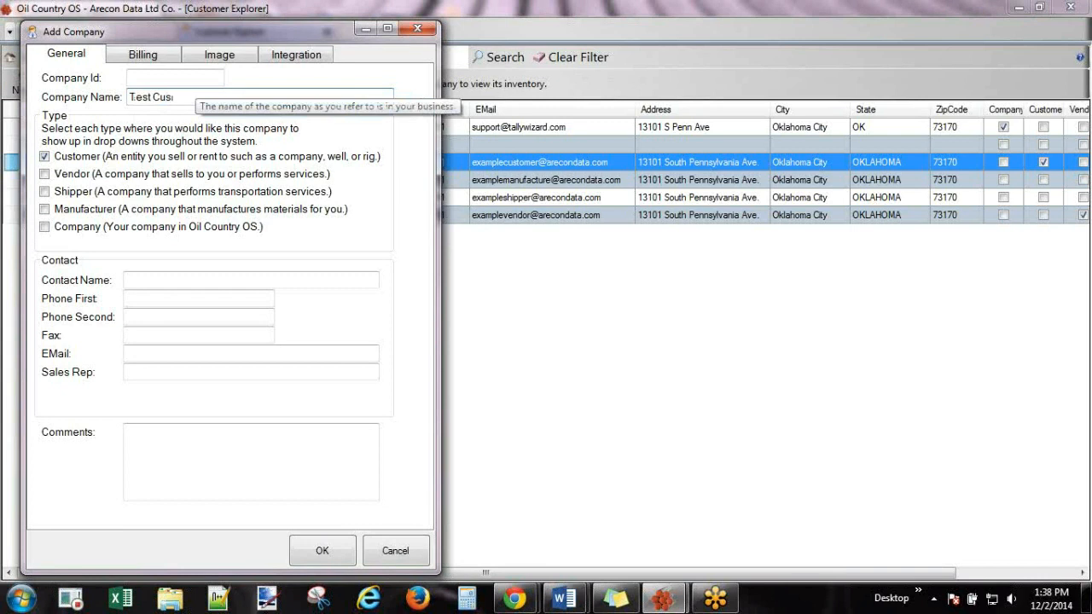
{"action": "type", "text": "tomer"}
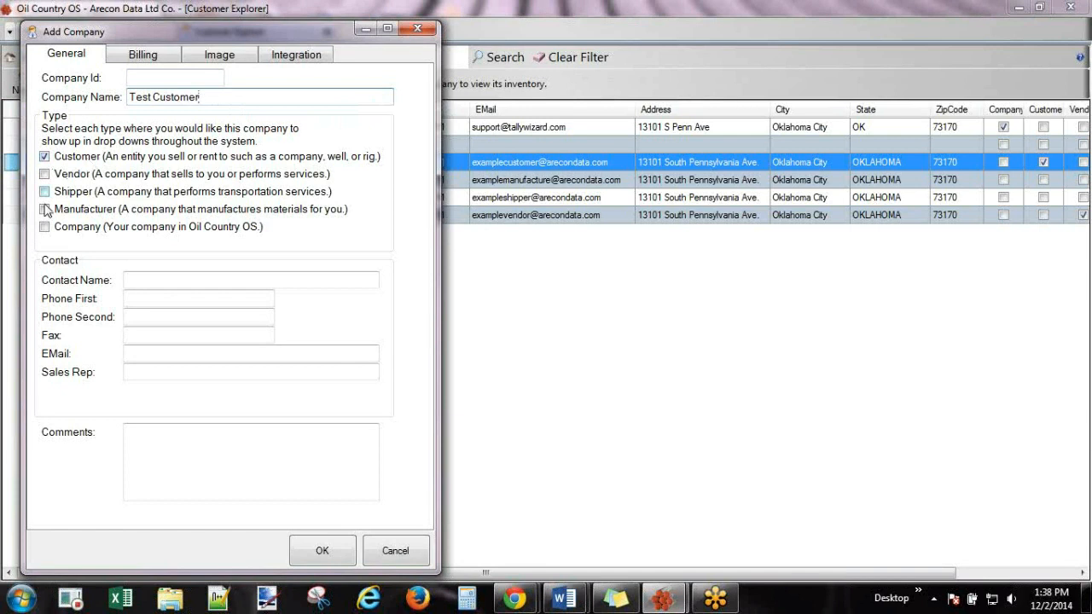
{"action": "left_click", "coordinate": [45, 192]}
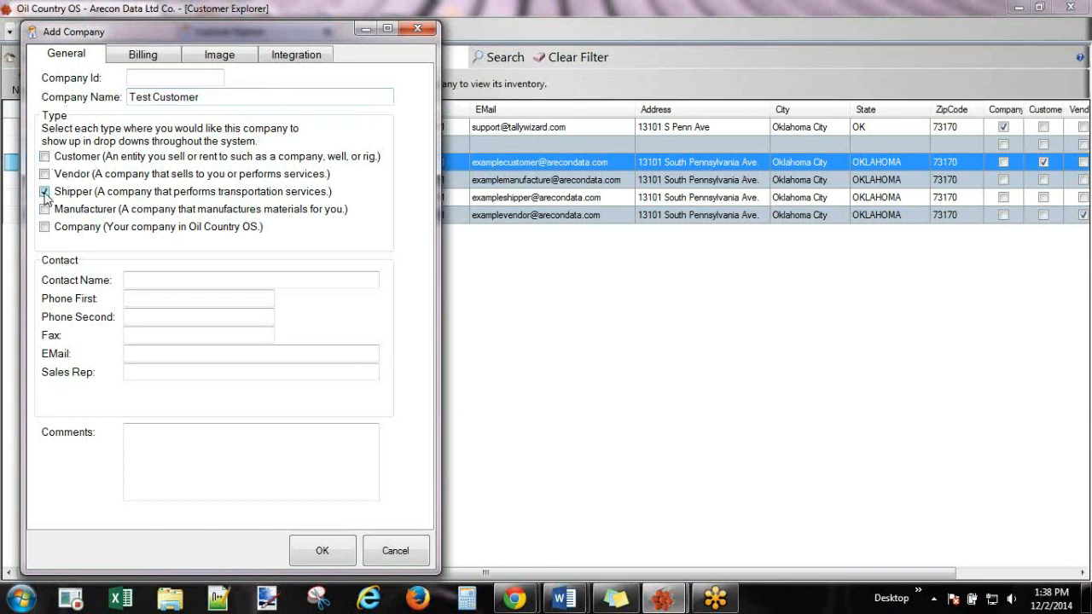
{"action": "left_click", "coordinate": [44, 157]}
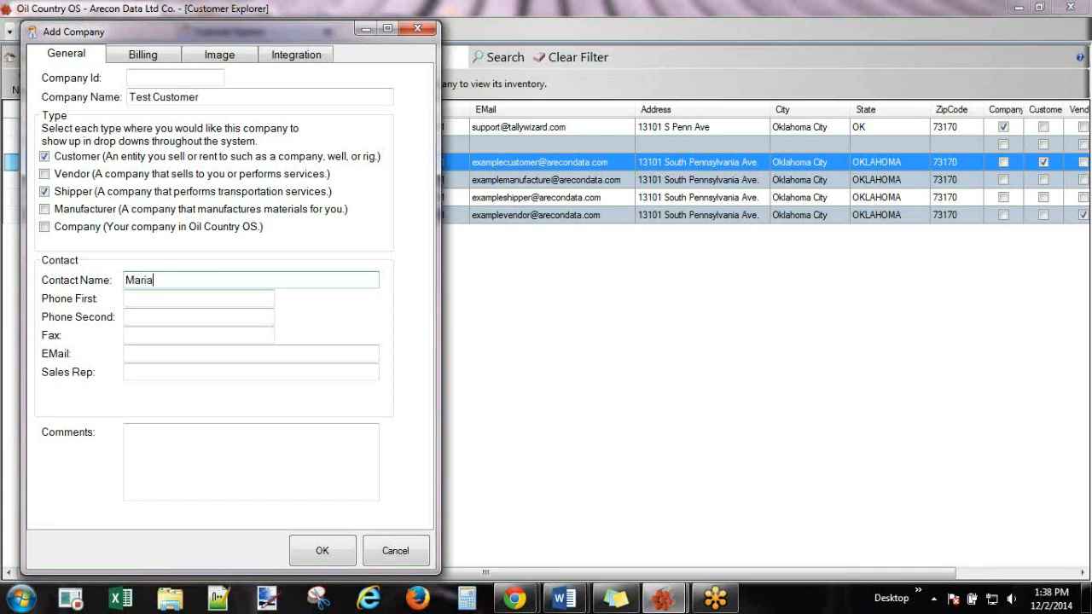
Fill in the contact's name, first phone, e-mail and sales rep, then begin the billing address.
{"action": "key", "text": "Tab"}
{"action": "type", "text": "555-555-1212"}
{"action": "left_click", "coordinate": [146, 348]}
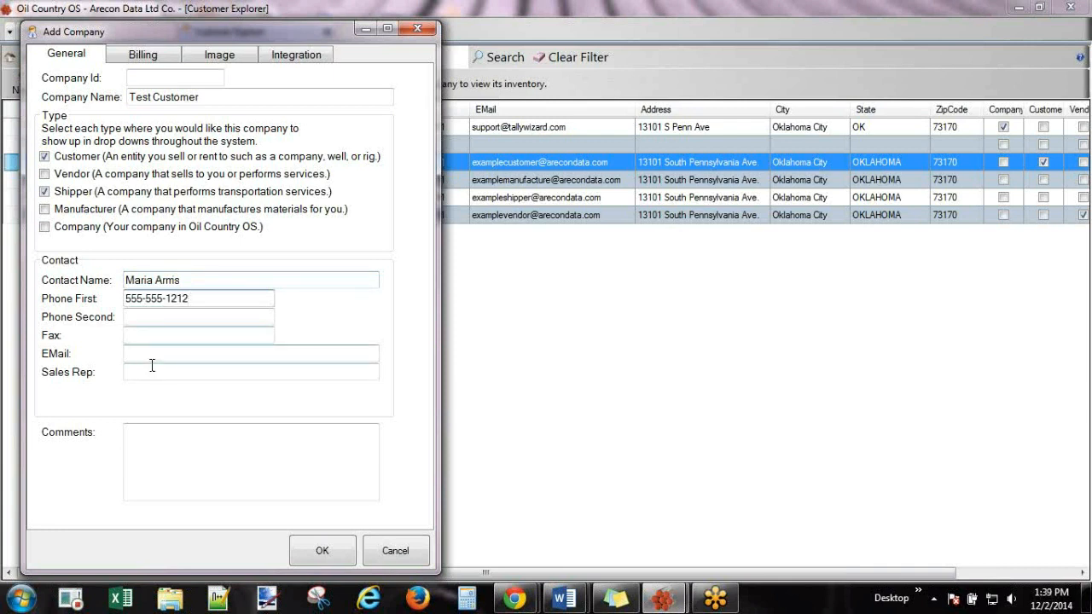
{"action": "left_click", "coordinate": [162, 357]}
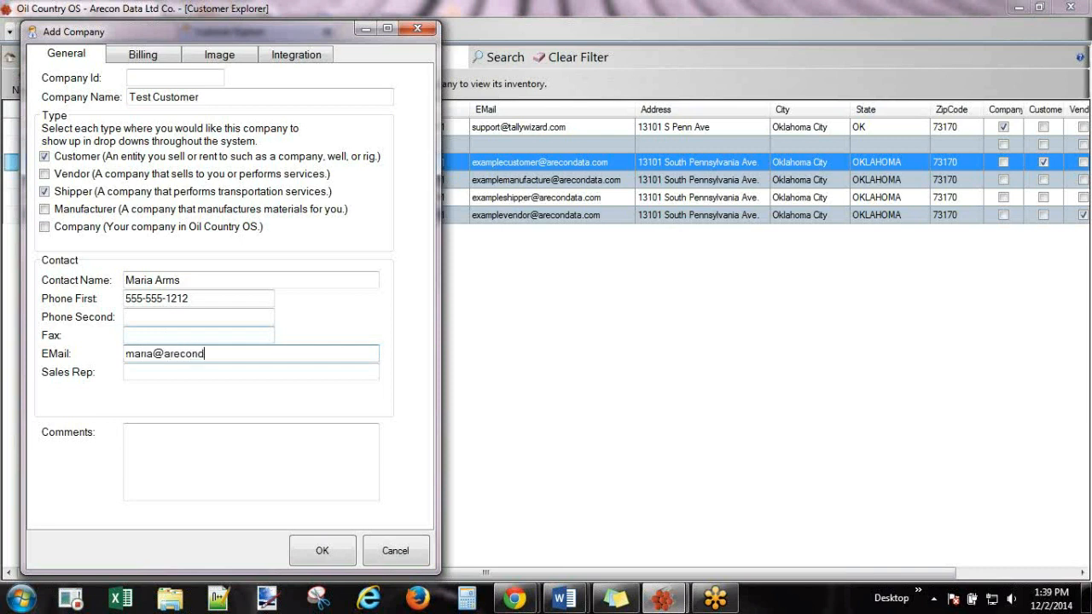
{"action": "left_click", "coordinate": [150, 372]}
{"action": "type", "text": "MBA"}
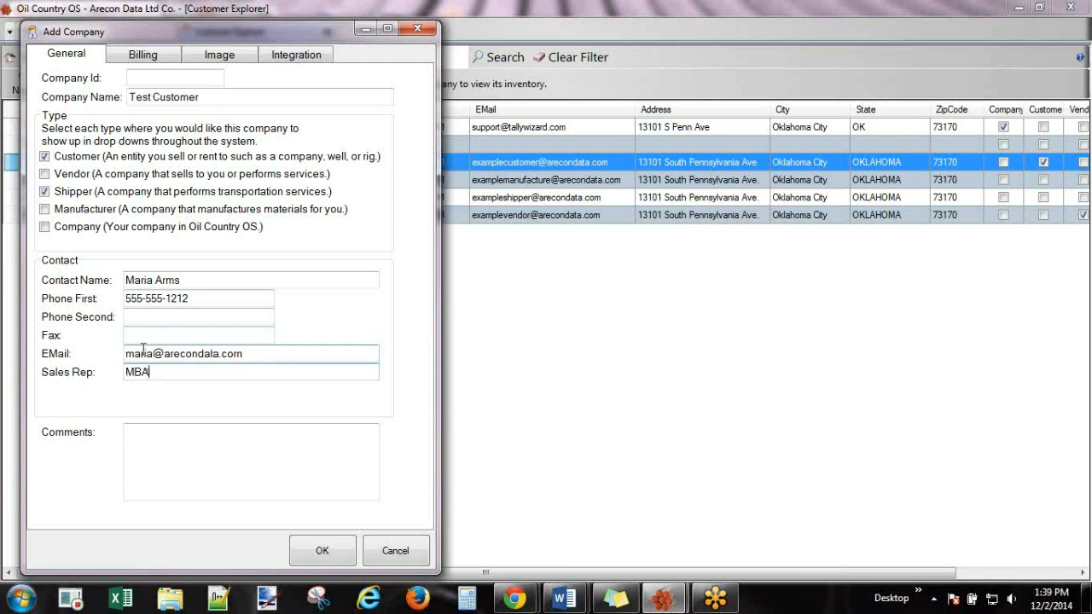
{"action": "left_click", "coordinate": [153, 58]}
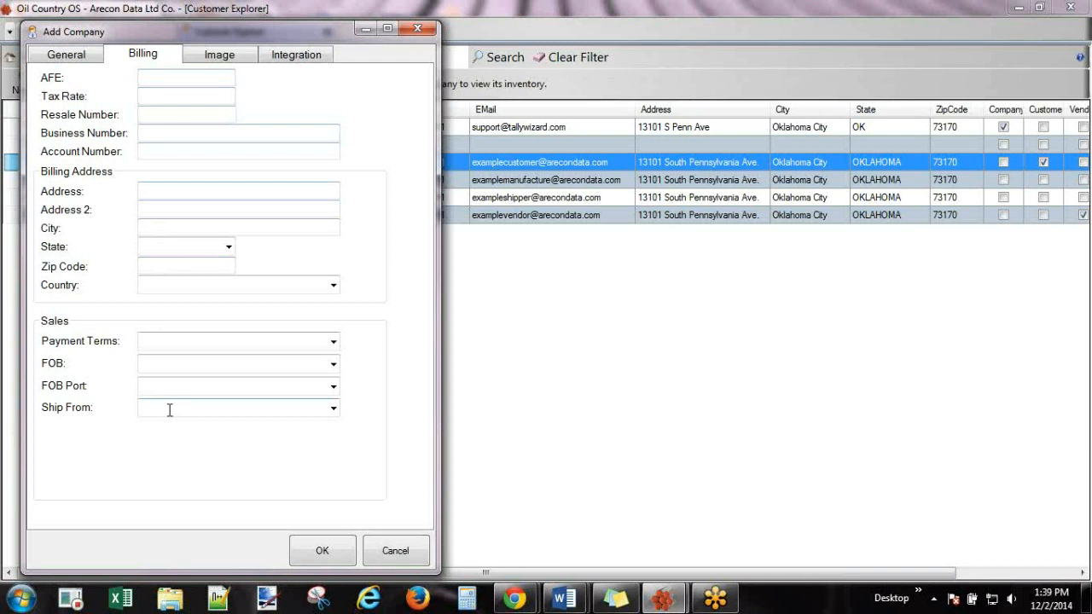
{"action": "left_click", "coordinate": [165, 192]}
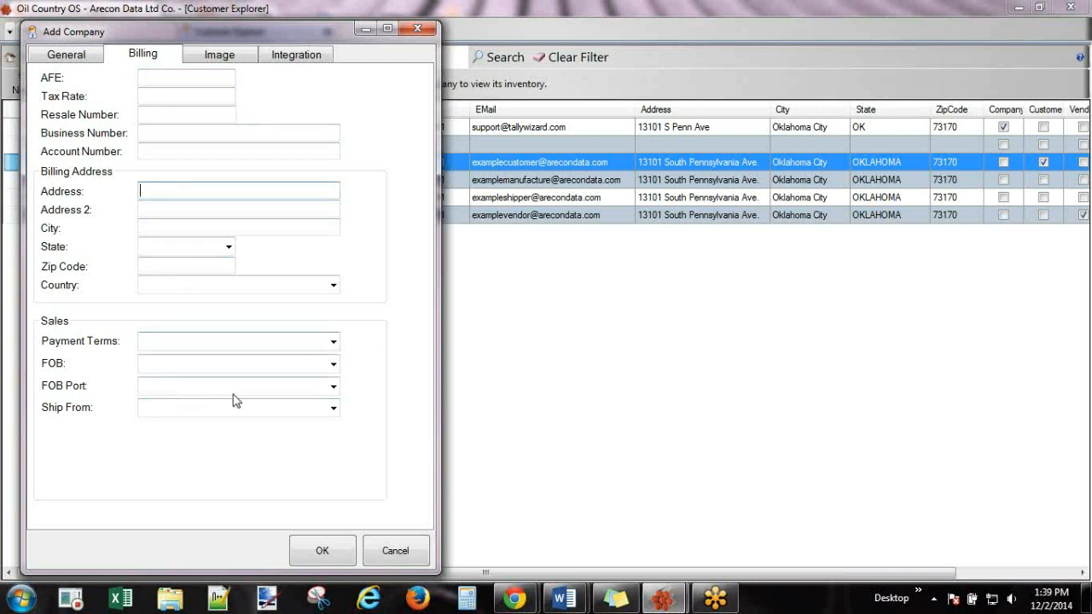
Save Test Customer, filter by Customers, Vendors, Manufacturers and Shippers, then close Customer Explorer.
{"action": "left_click", "coordinate": [324, 550]}
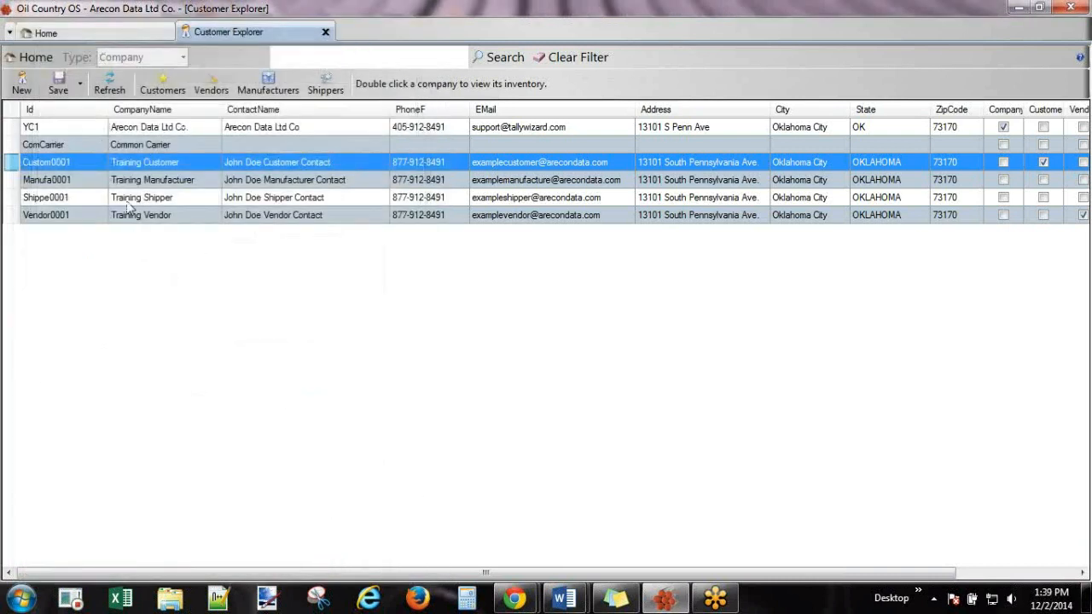
{"action": "left_click", "coordinate": [168, 88]}
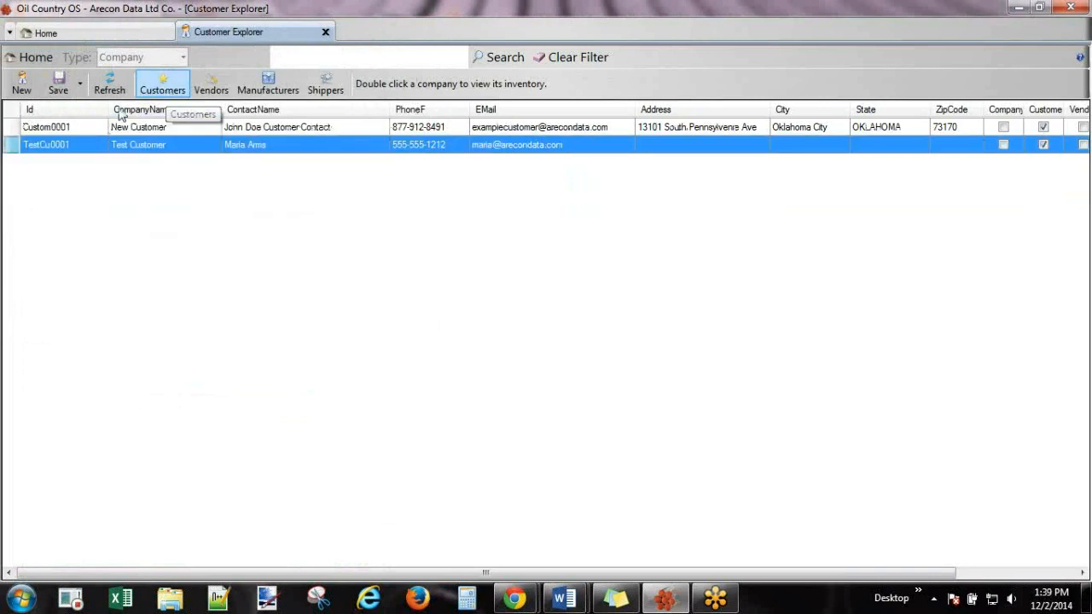
{"action": "left_click", "coordinate": [221, 89]}
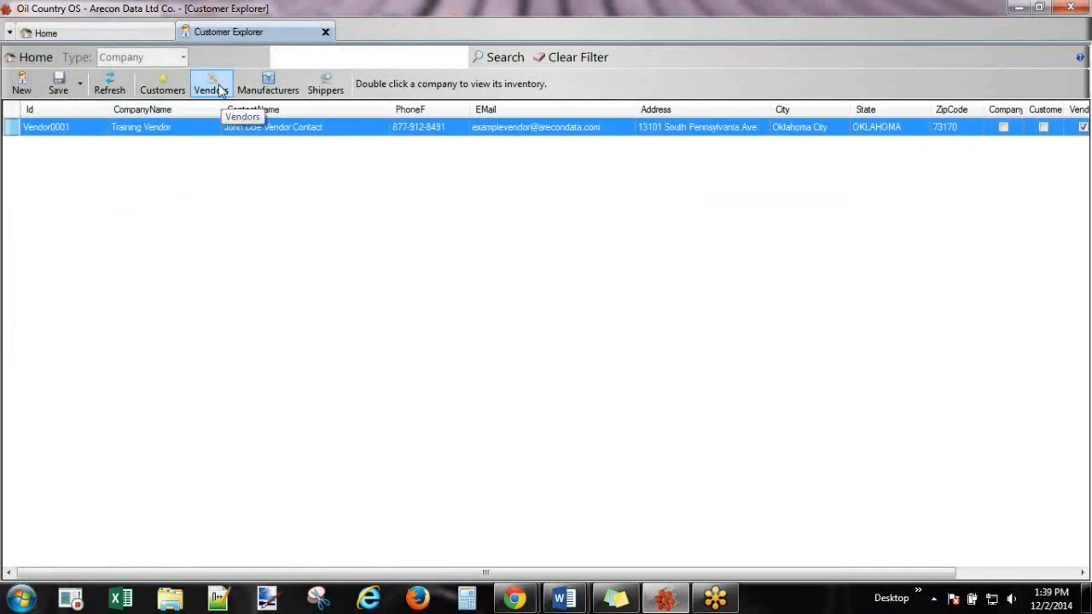
{"action": "left_click", "coordinate": [280, 83]}
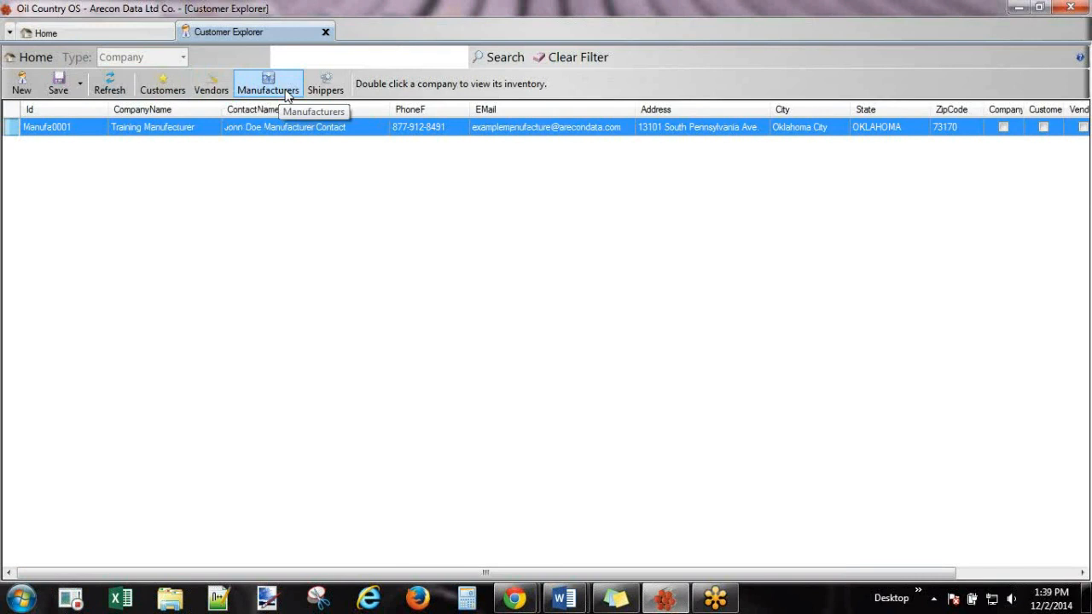
{"action": "left_click", "coordinate": [326, 86]}
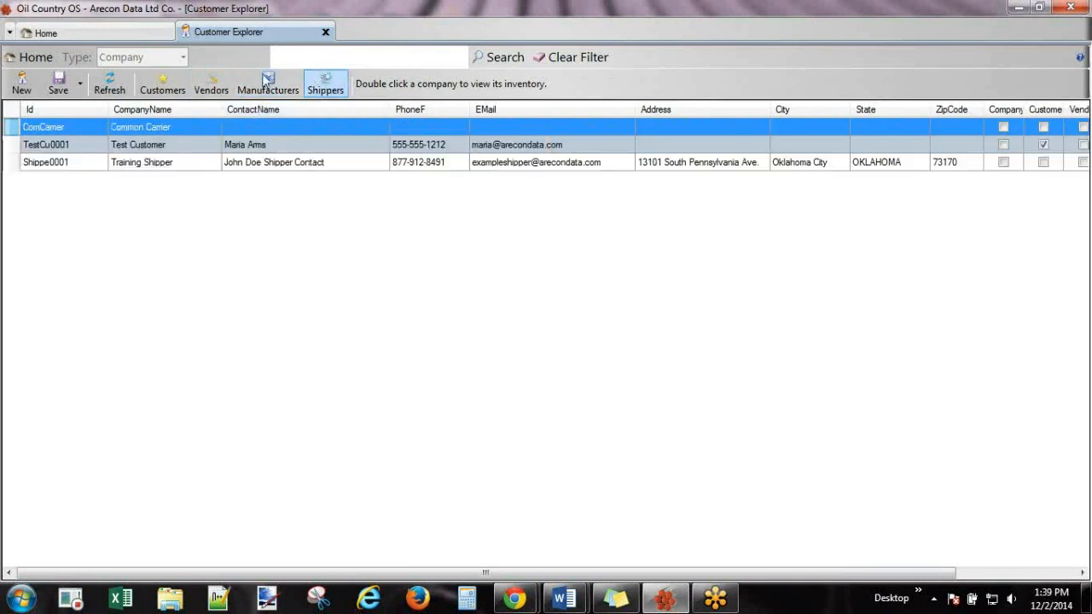
{"action": "left_click", "coordinate": [327, 33]}
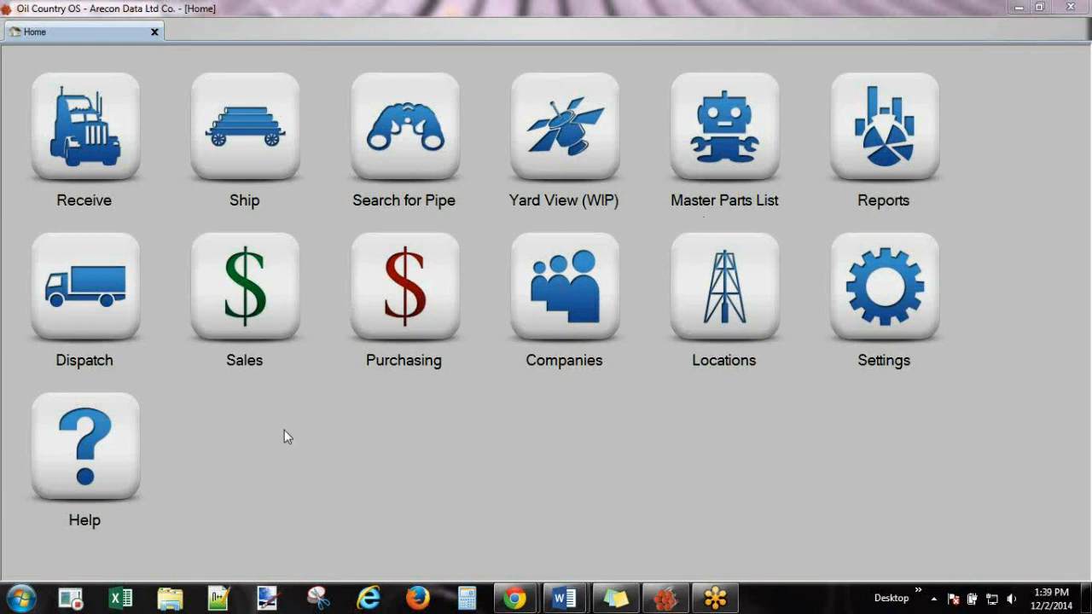
Open the USA location (id 1), keeping operator Arecon Data Ltd Co. and status Active.
{"action": "left_click", "coordinate": [725, 273]}
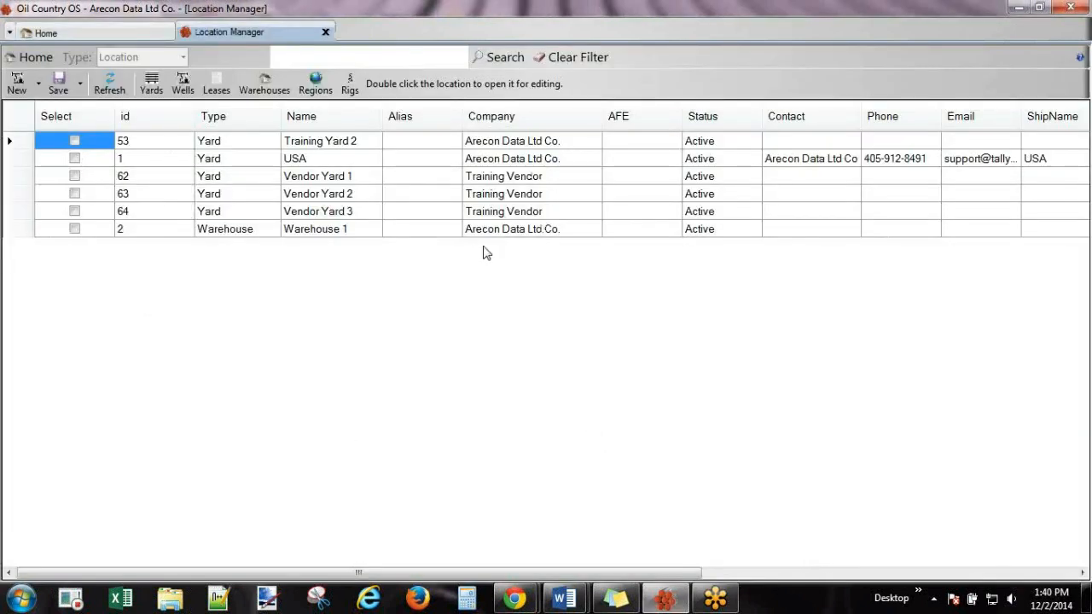
{"action": "left_click", "coordinate": [146, 117]}
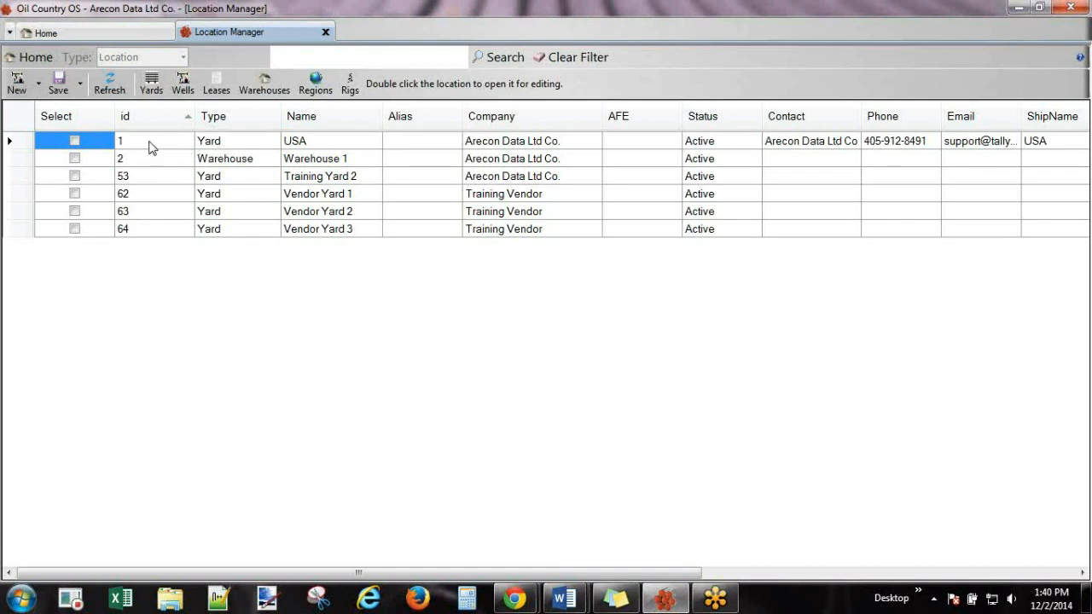
{"action": "left_click", "coordinate": [149, 147]}
{"action": "double_click", "coordinate": [149, 147]}
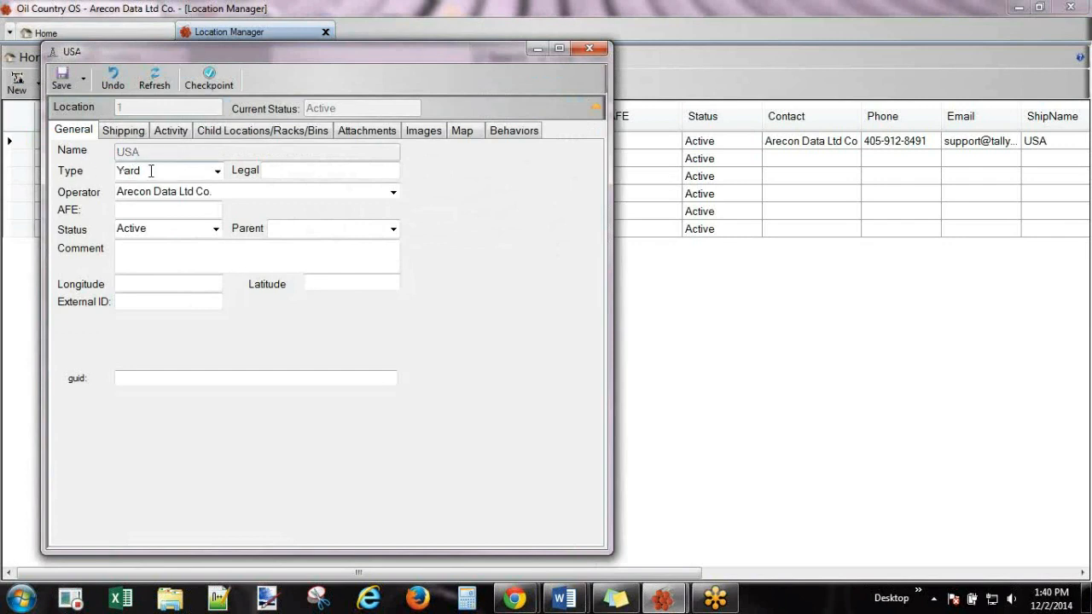
{"action": "left_click", "coordinate": [394, 195]}
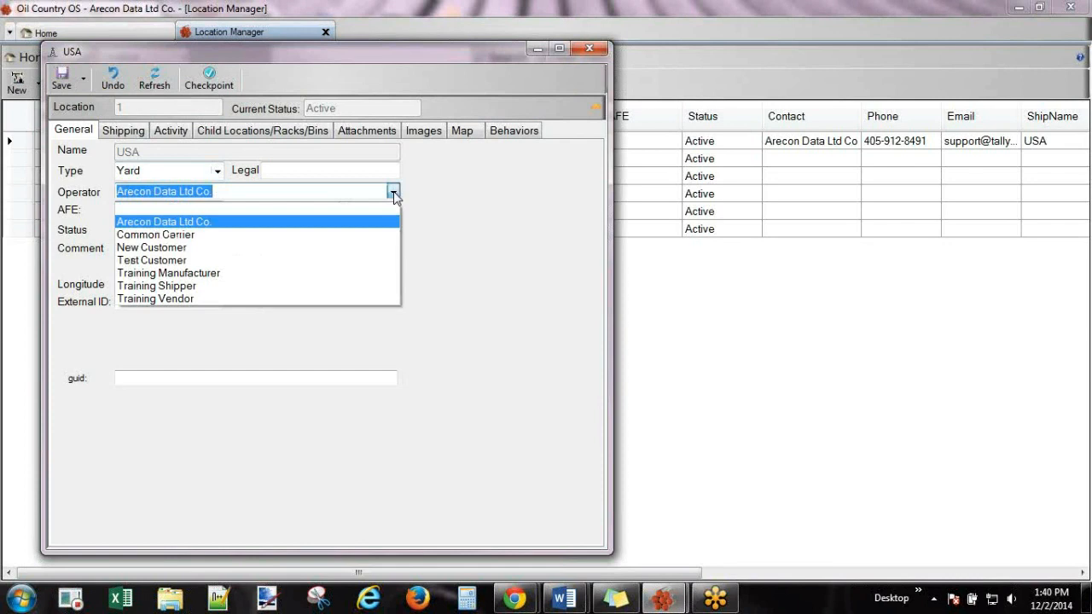
{"action": "left_click", "coordinate": [394, 195]}
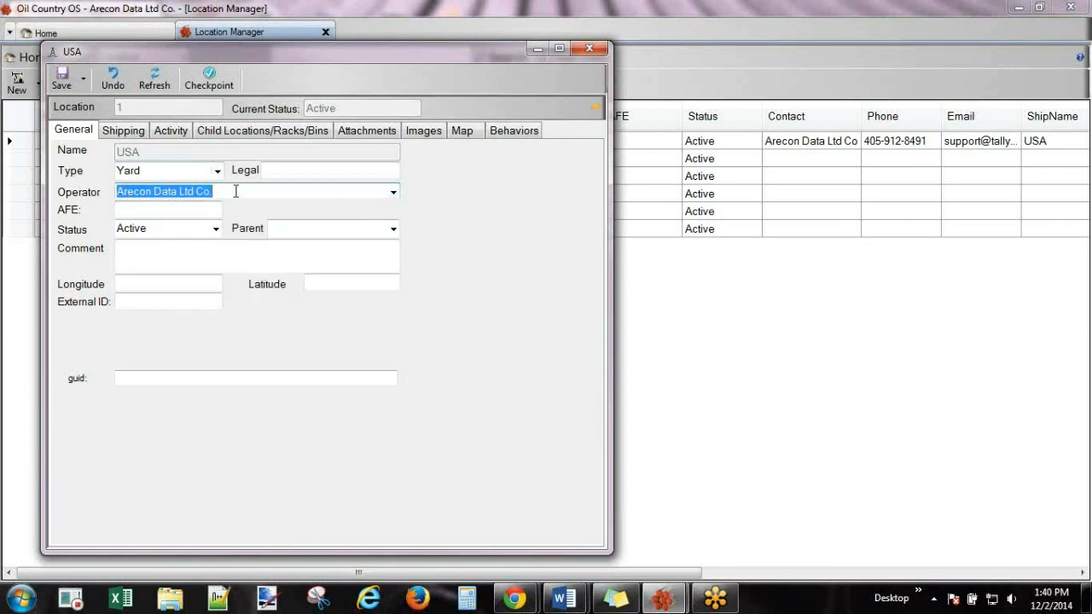
{"action": "left_click", "coordinate": [174, 229]}
{"action": "left_click", "coordinate": [216, 230]}
{"action": "left_click", "coordinate": [215, 229]}
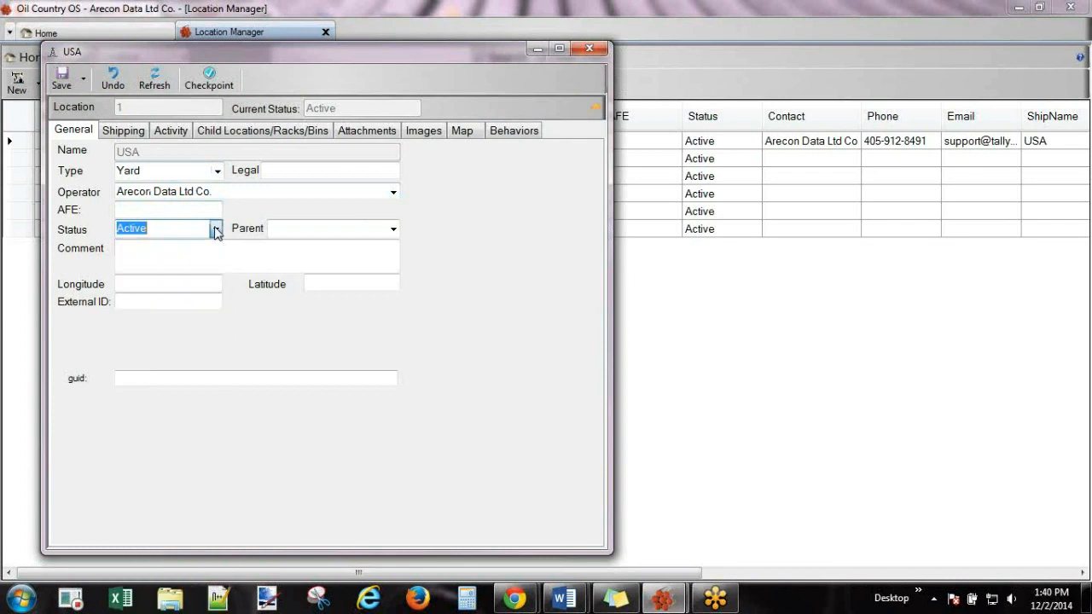
Review the USA location's shipping and general details, including AFE, Longitude and Latitude.
{"action": "left_click", "coordinate": [124, 133]}
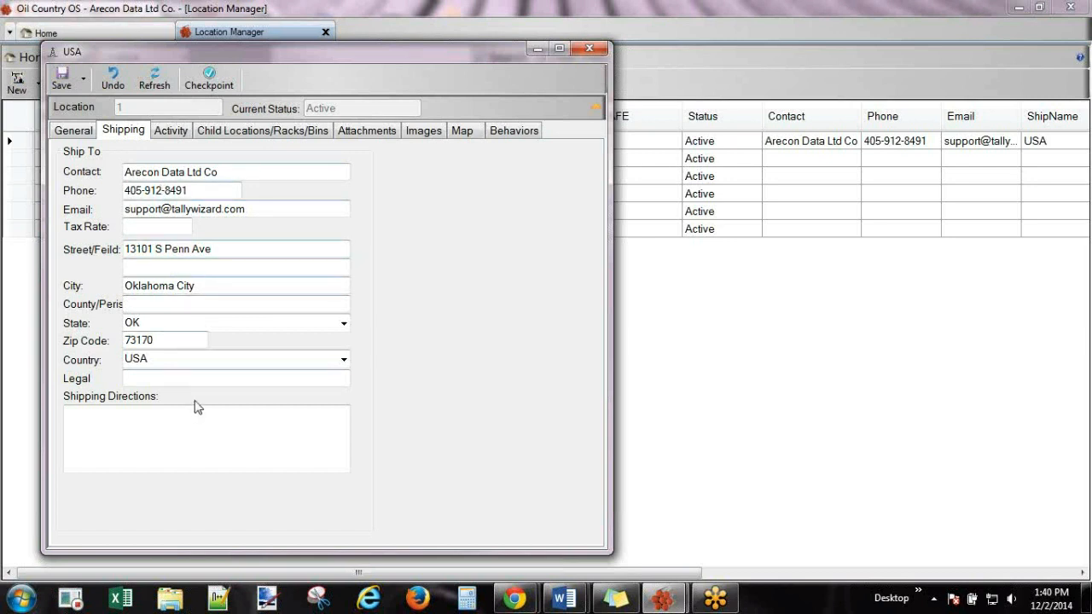
{"action": "left_click", "coordinate": [71, 134]}
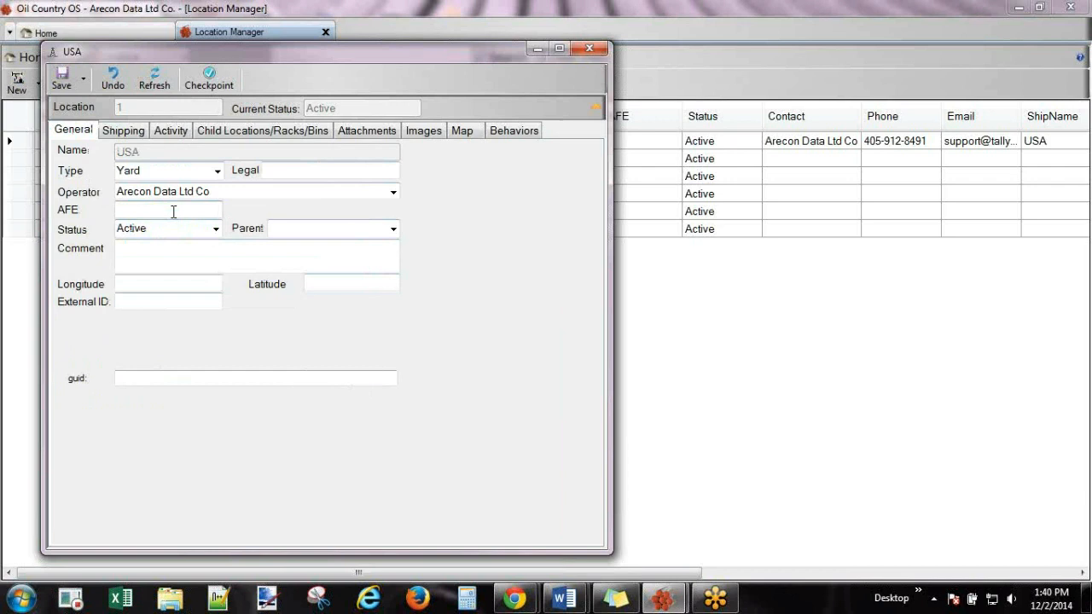
{"action": "left_click", "coordinate": [137, 211]}
{"action": "left_click", "coordinate": [169, 283]}
{"action": "left_click", "coordinate": [350, 284]}
Close the USA location window, rename the location to 'Oklahoma Yard', and refresh the list.
{"action": "right_click", "coordinate": [487, 164]}
{"action": "left_click", "coordinate": [561, 111]}
{"action": "left_click", "coordinate": [597, 47]}
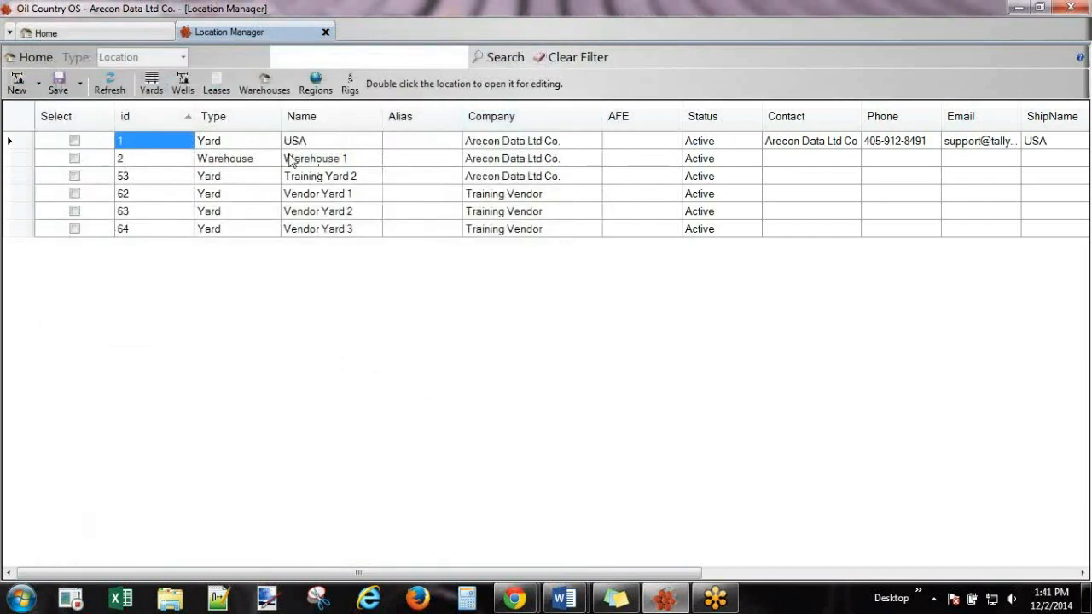
{"action": "right_click", "coordinate": [172, 145]}
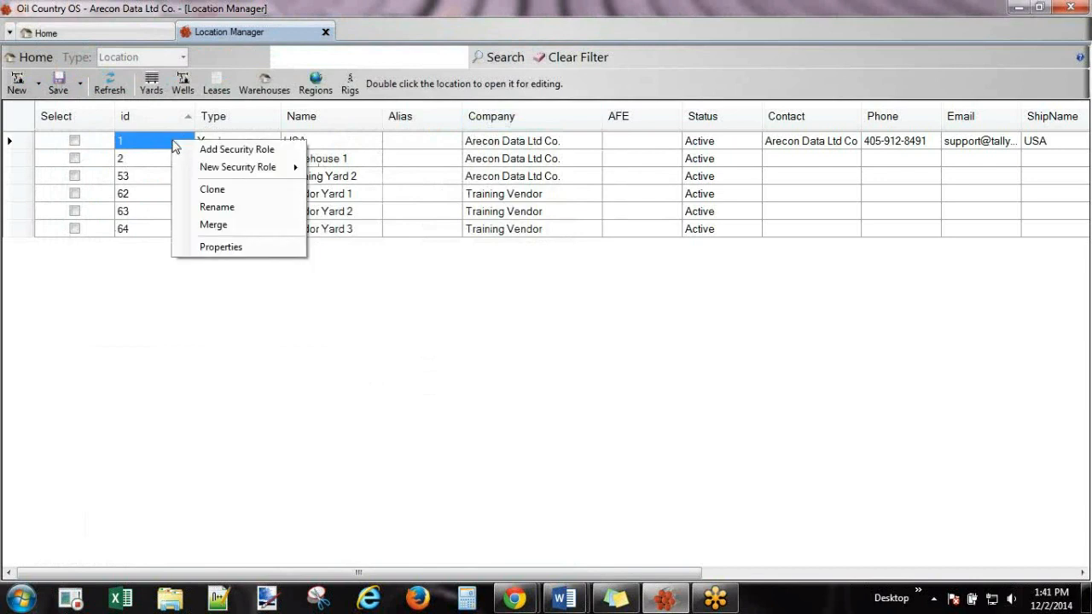
{"action": "left_click", "coordinate": [226, 208]}
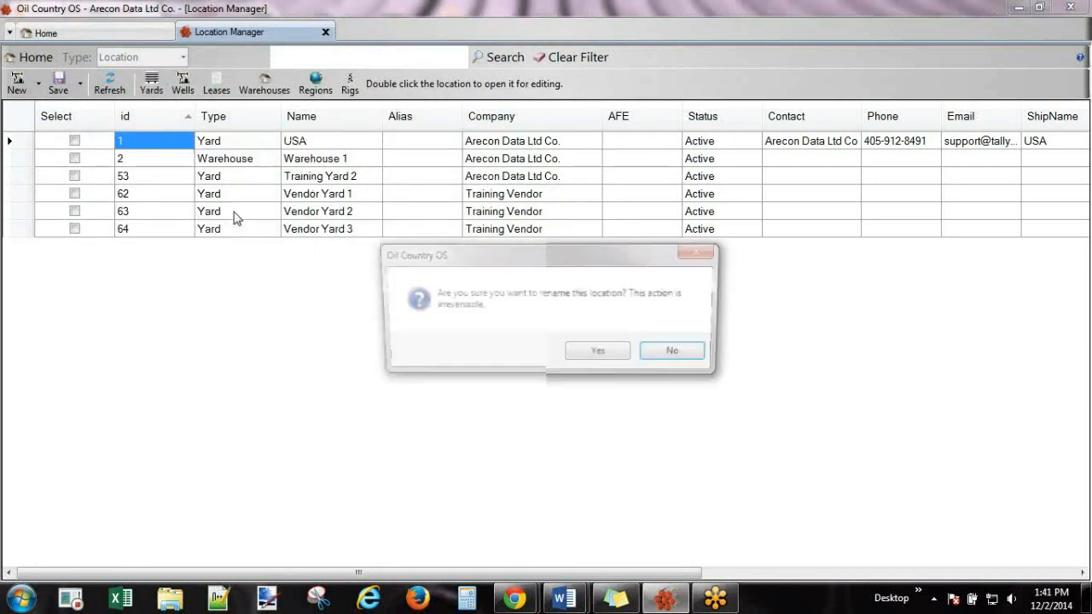
{"action": "left_click", "coordinate": [602, 353]}
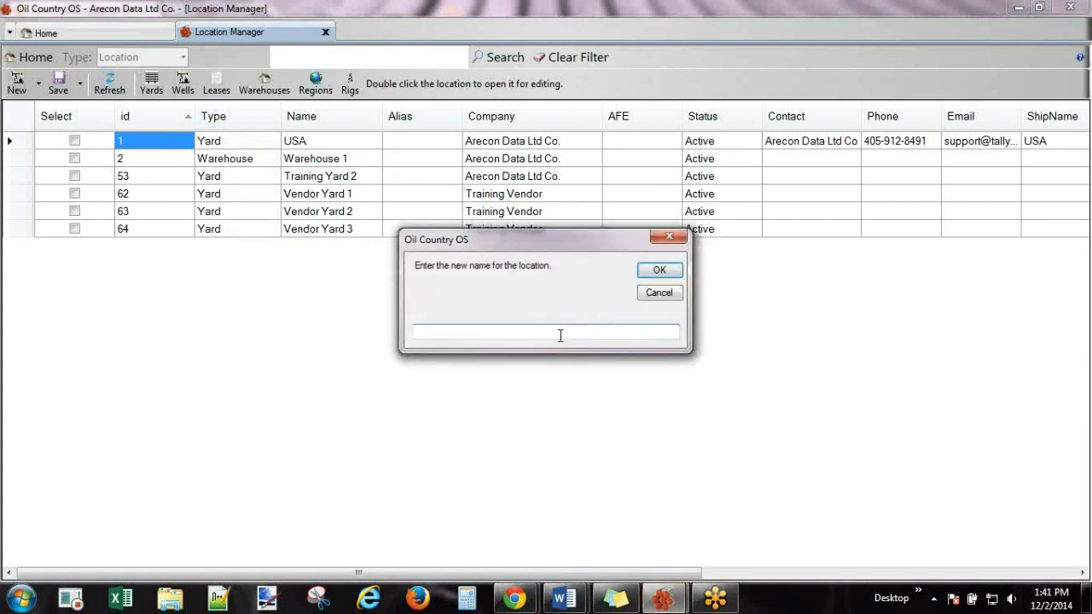
{"action": "type", "text": "Oklahoma Yard"}
{"action": "left_click", "coordinate": [659, 271]}
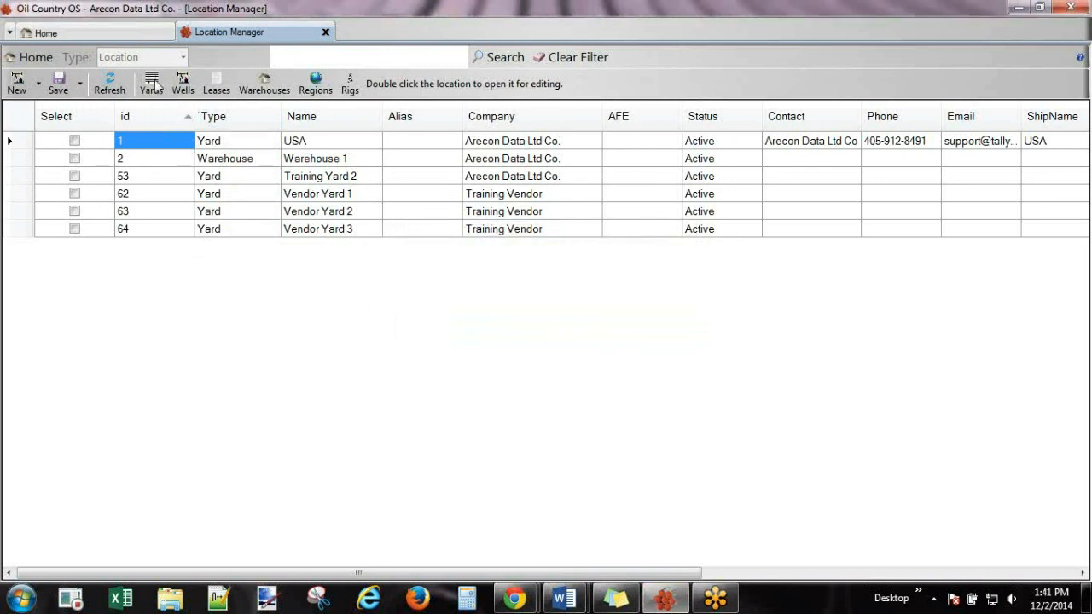
{"action": "left_click", "coordinate": [111, 85]}
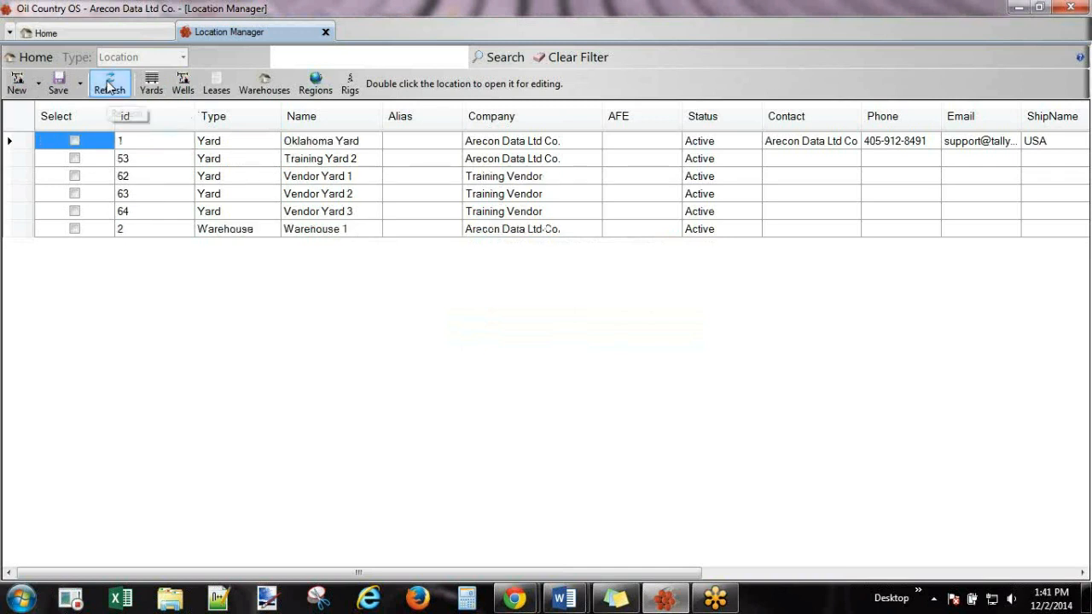
Create location 'New Well 23' with operator New Customer, AFE 56112 and status Active.
{"action": "left_click", "coordinate": [353, 145]}
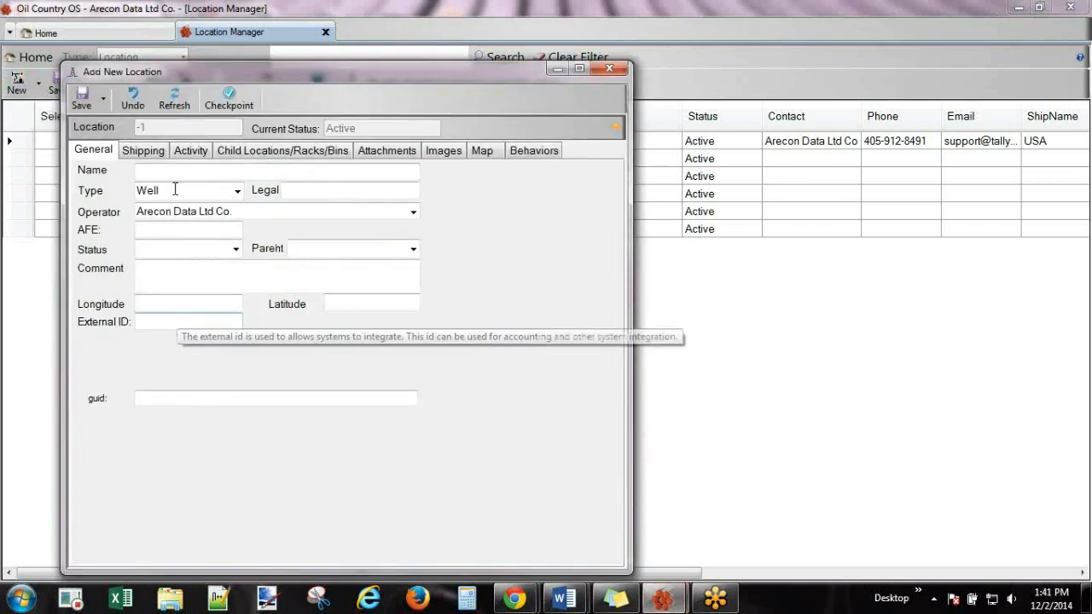
{"action": "left_click", "coordinate": [192, 170]}
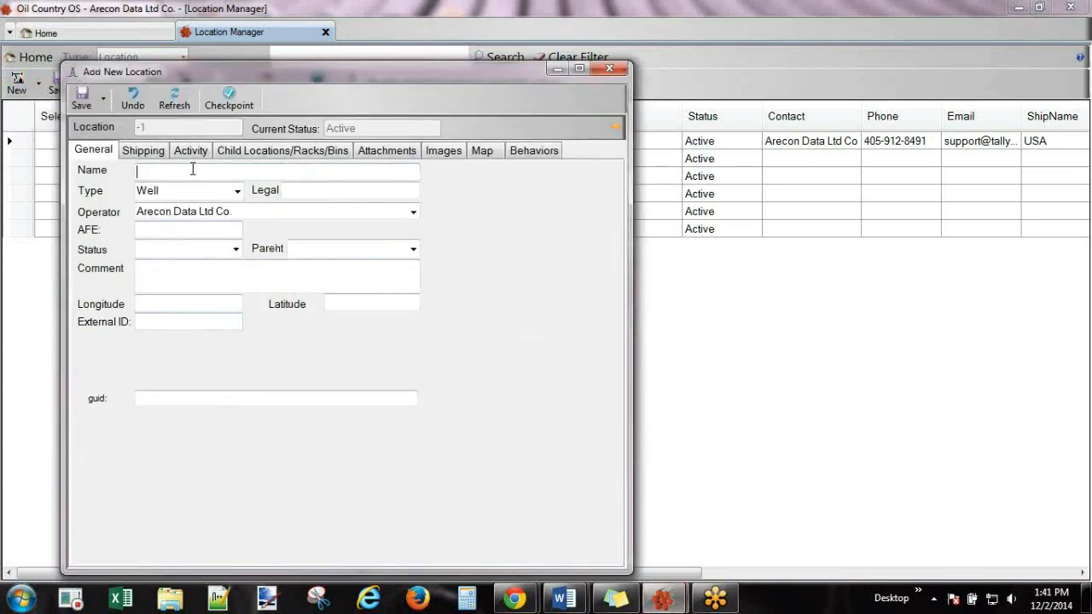
{"action": "type", "text": "New Well 23"}
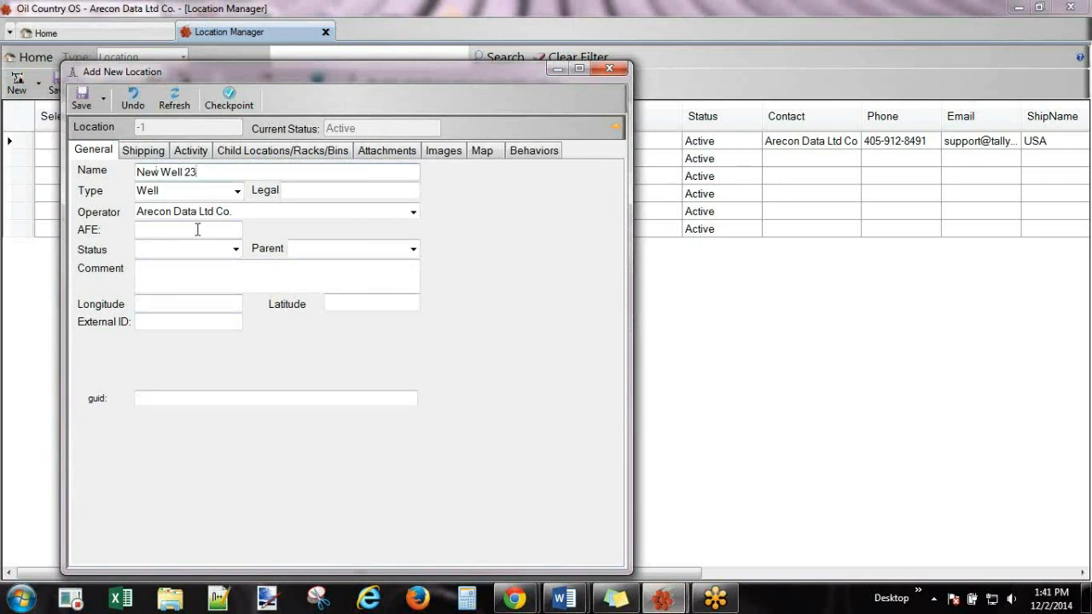
{"action": "left_click", "coordinate": [412, 214]}
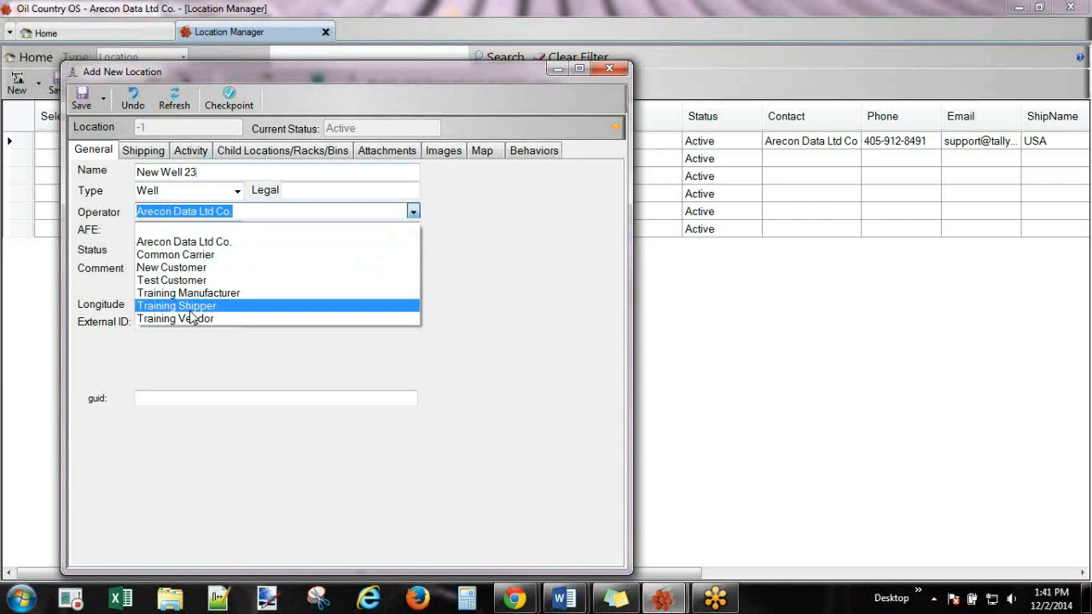
{"action": "left_click", "coordinate": [204, 269]}
{"action": "left_click", "coordinate": [200, 232]}
{"action": "type", "text": "56112"}
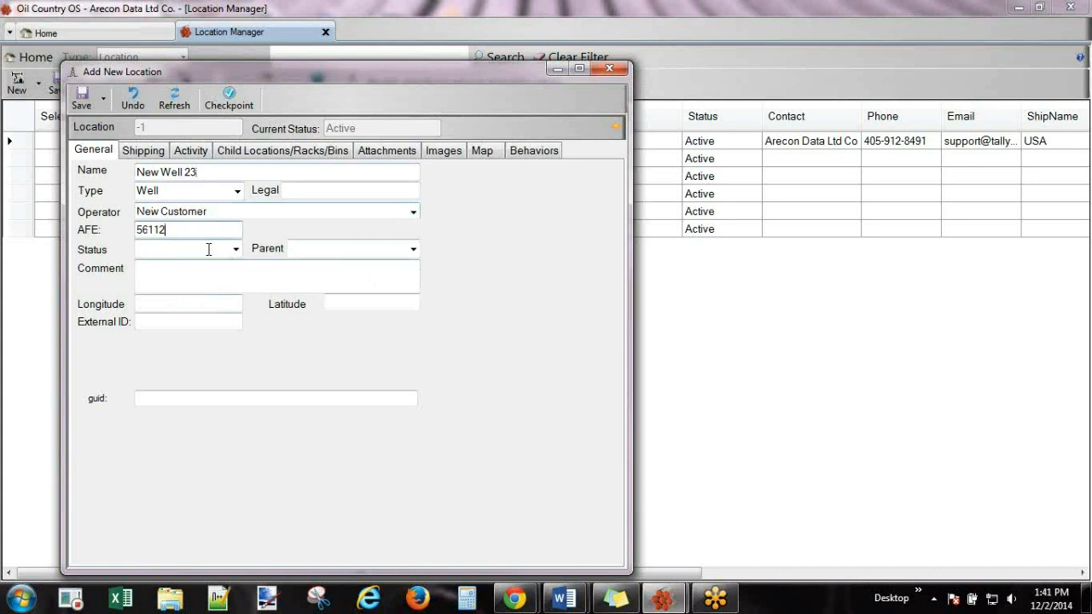
{"action": "left_click", "coordinate": [210, 248]}
{"action": "type", "text": "active"}
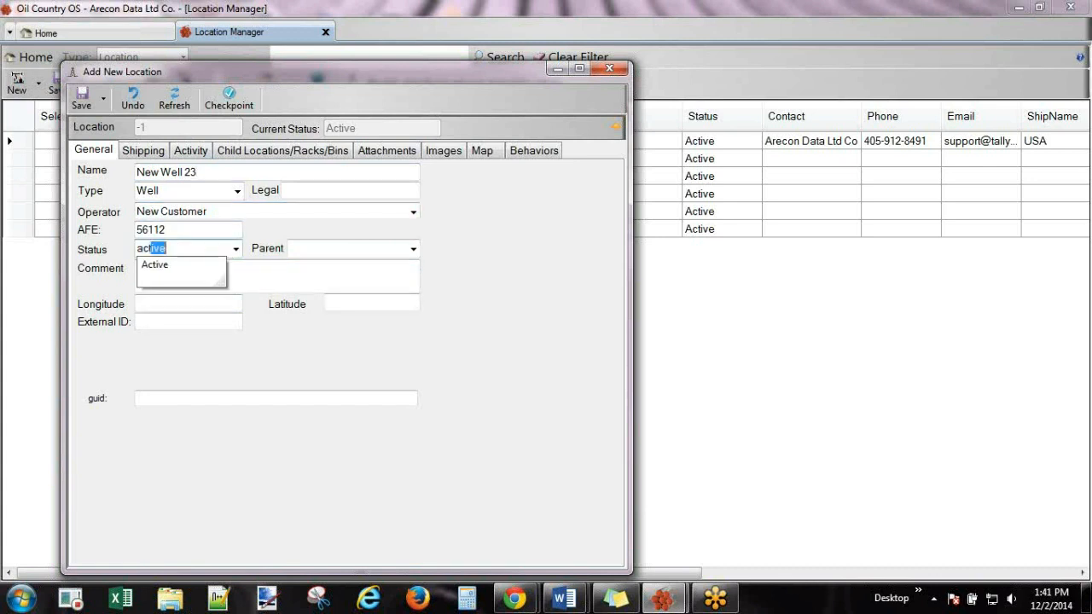
{"action": "key", "text": "Return"}
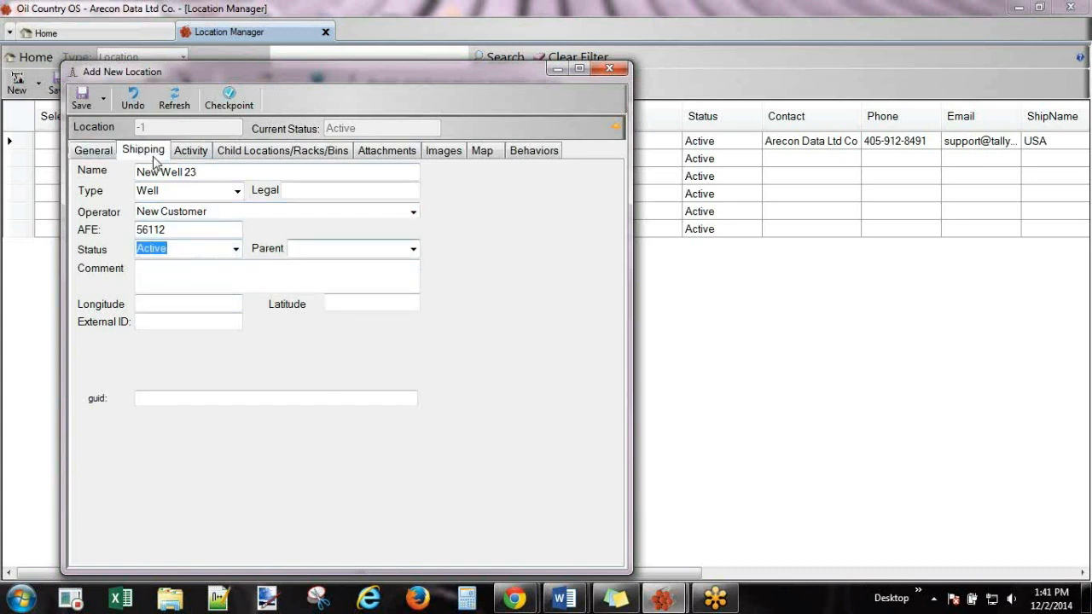
Add a shipping contact, save New Well 23, and close the Location Manager.
{"action": "left_click", "coordinate": [145, 151]}
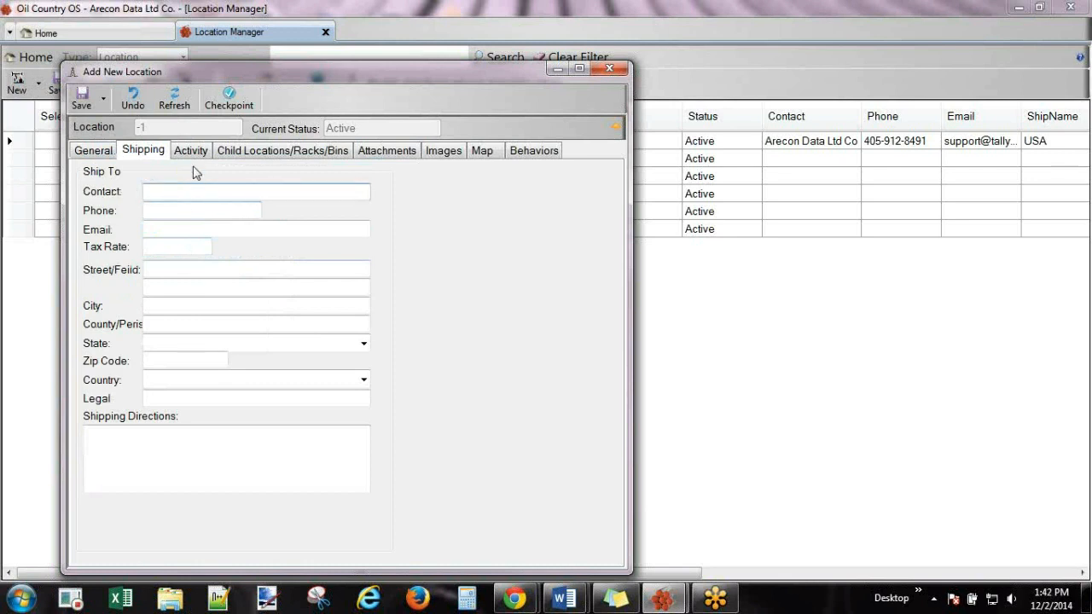
{"action": "type", "text": "Carlos"}
{"action": "left_click", "coordinate": [187, 210]}
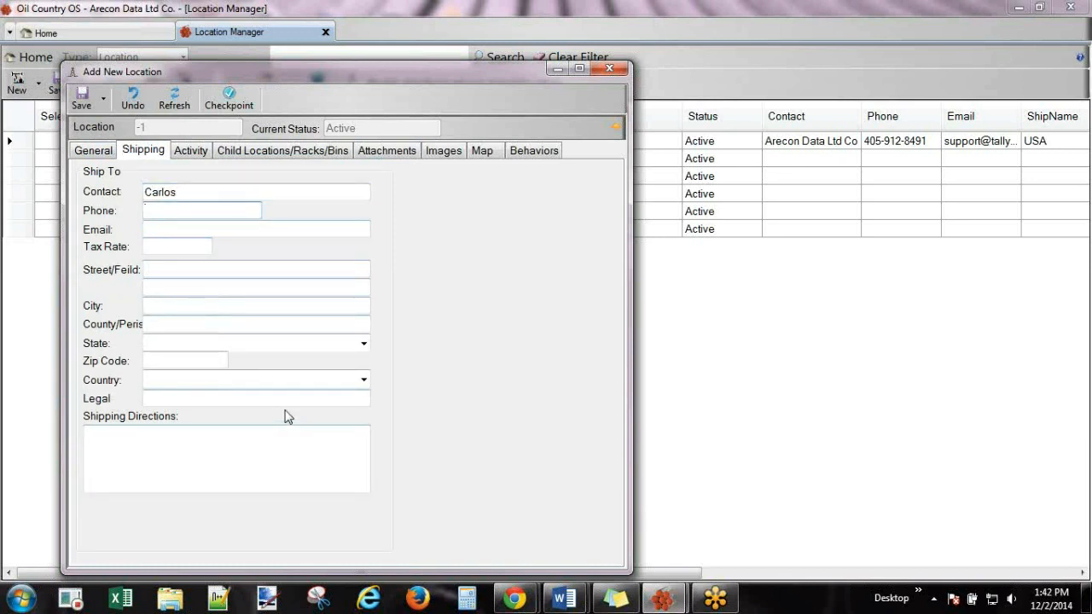
{"action": "left_click", "coordinate": [81, 98]}
{"action": "left_click", "coordinate": [84, 154]}
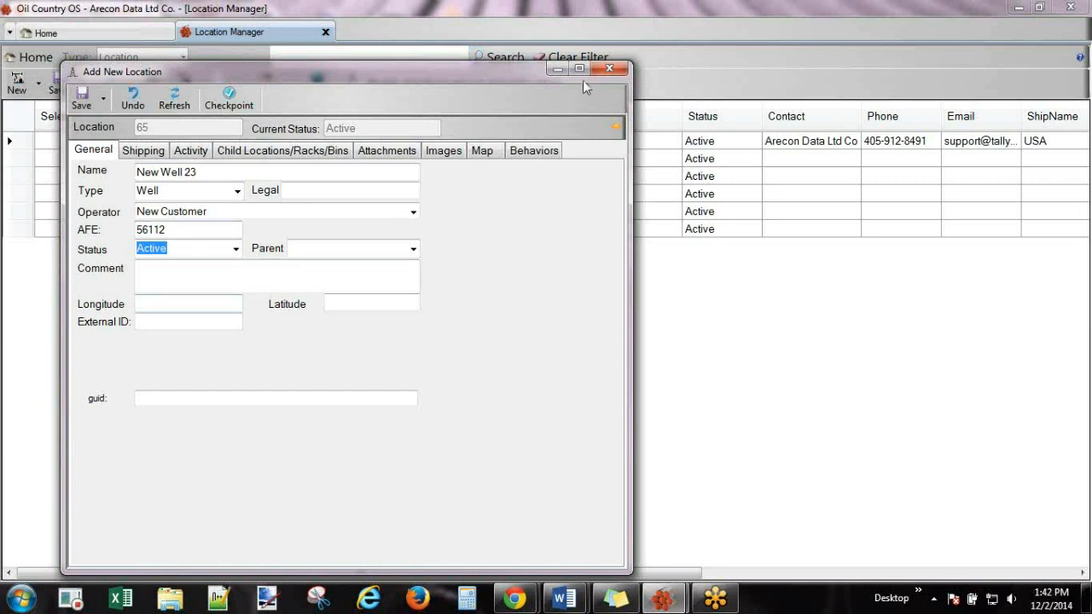
{"action": "left_click", "coordinate": [609, 67]}
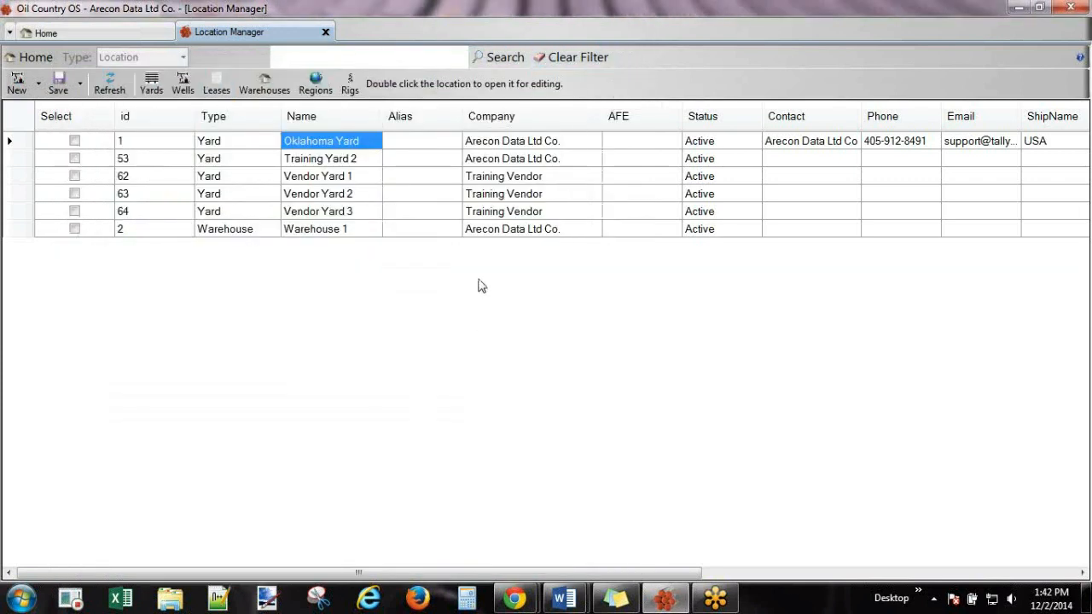
{"action": "left_click", "coordinate": [326, 32]}
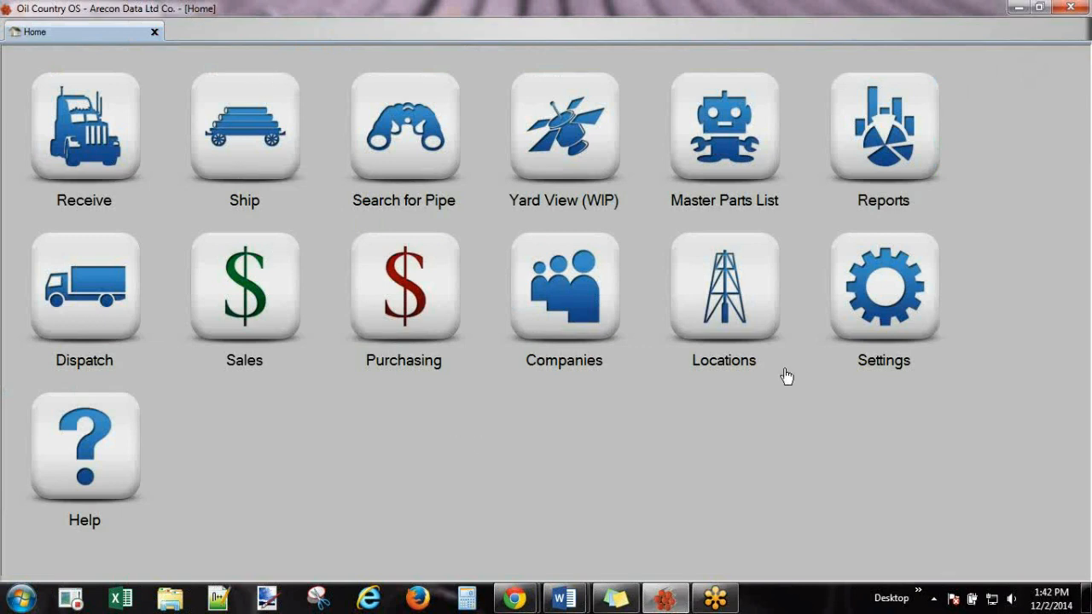
{"action": "left_click", "coordinate": [883, 296]}
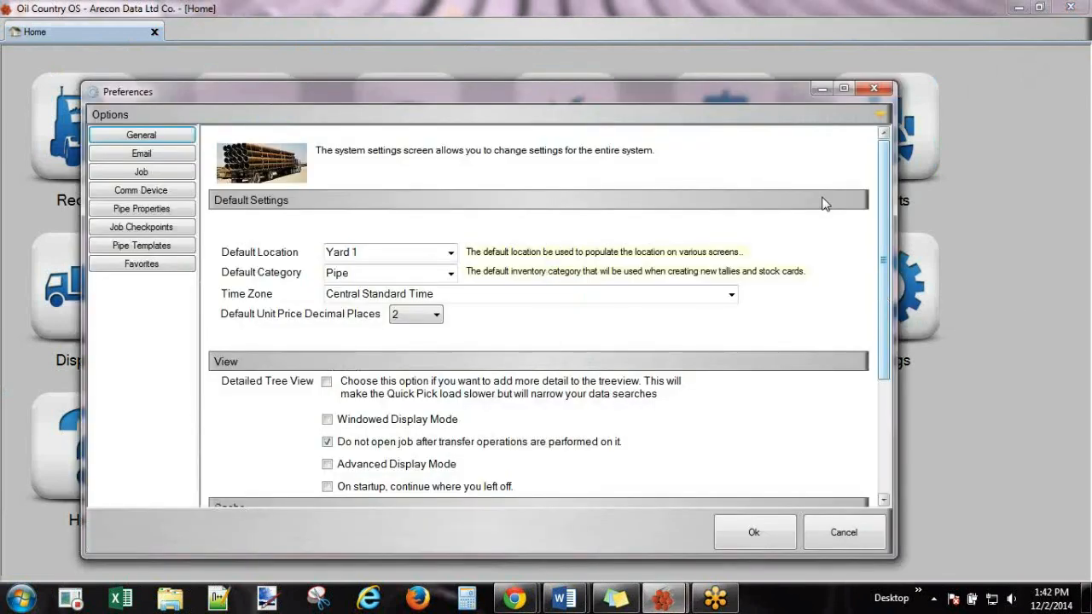
Make Oklahoma Yard the default location, keep Pipe as category, and turn on Windowed Display Mode.
{"action": "double_click", "coordinate": [777, 86]}
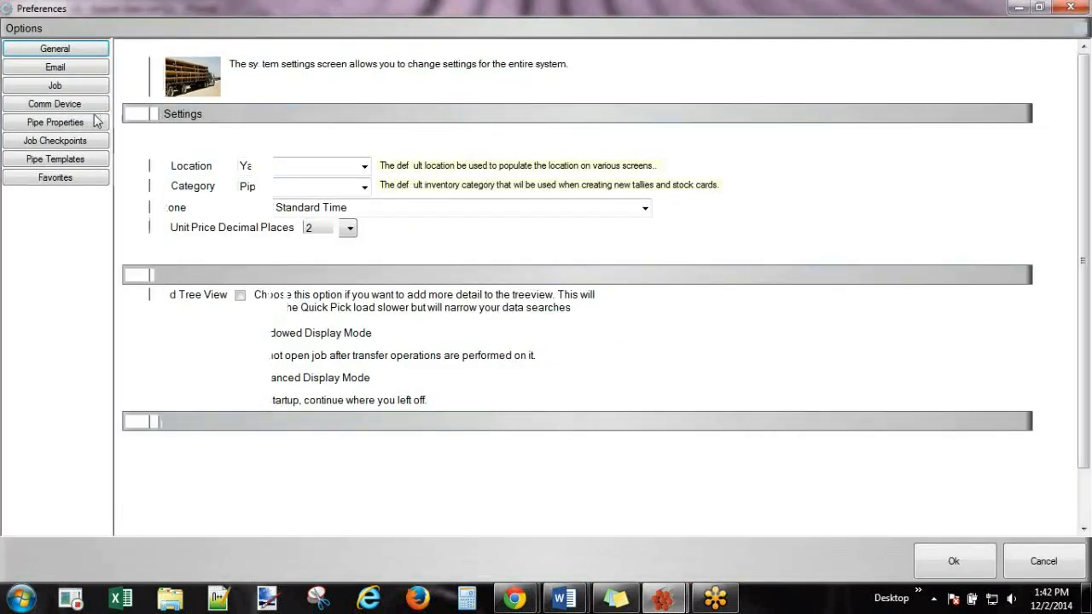
{"action": "left_click", "coordinate": [364, 166]}
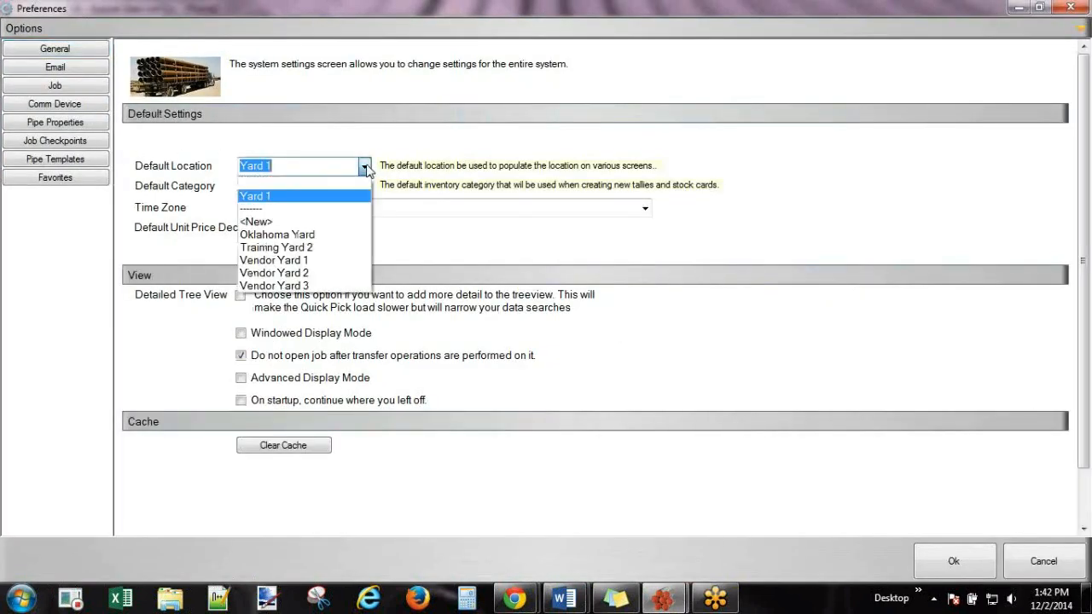
{"action": "left_click", "coordinate": [290, 234]}
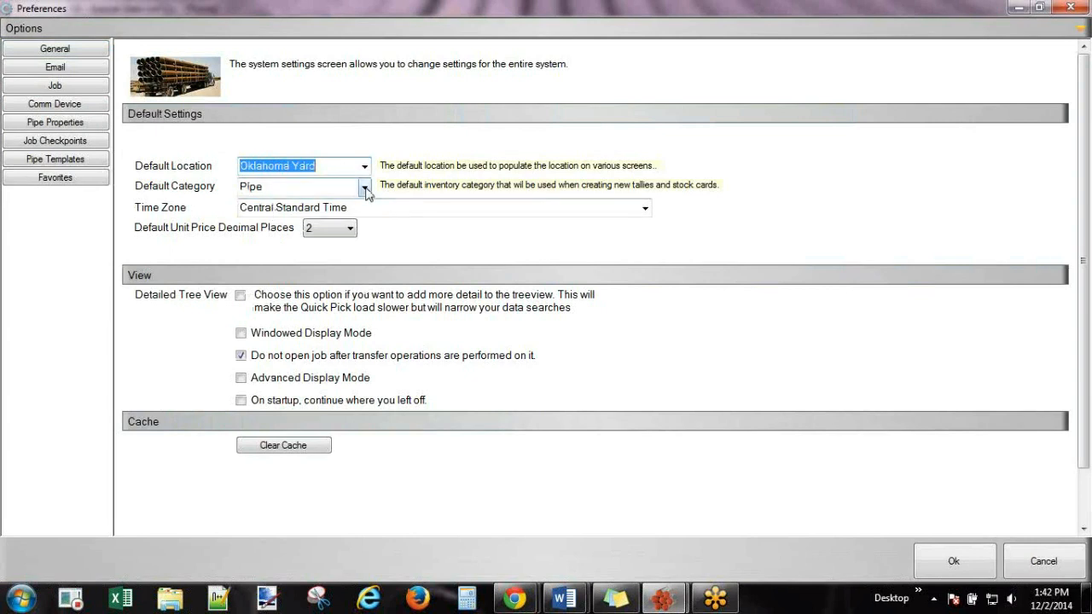
{"action": "left_click", "coordinate": [364, 188]}
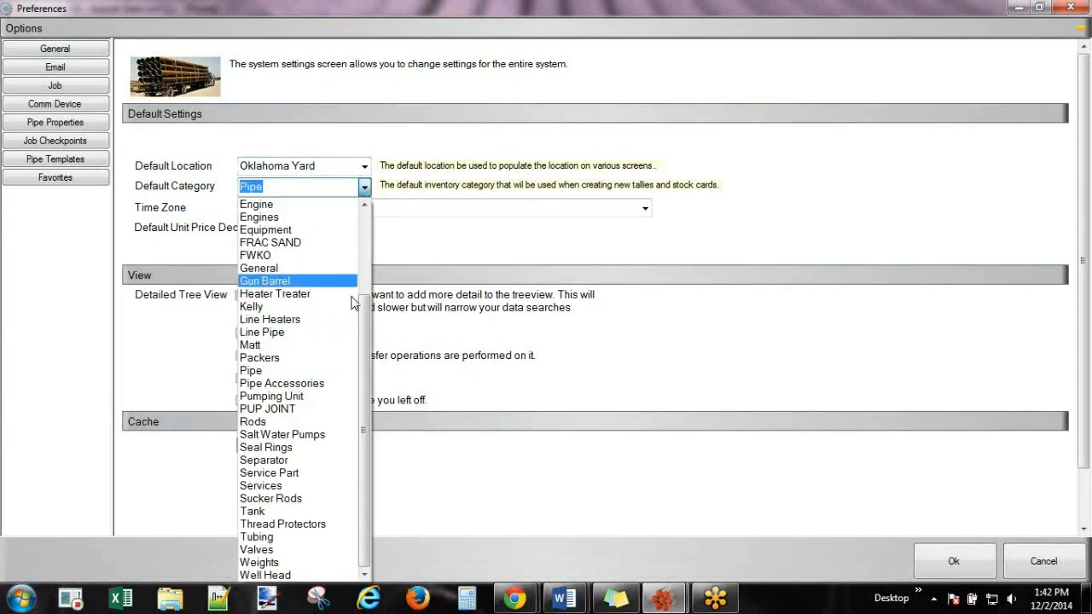
{"action": "left_click_drag", "start_coordinate": [366, 306], "coordinate": [365, 220]}
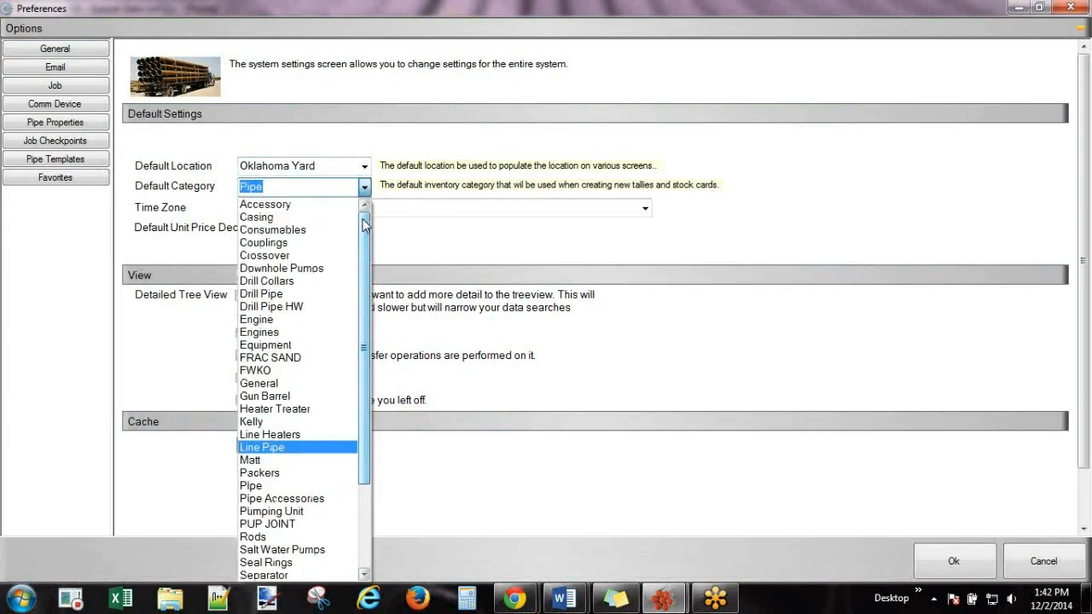
{"action": "left_click", "coordinate": [267, 486]}
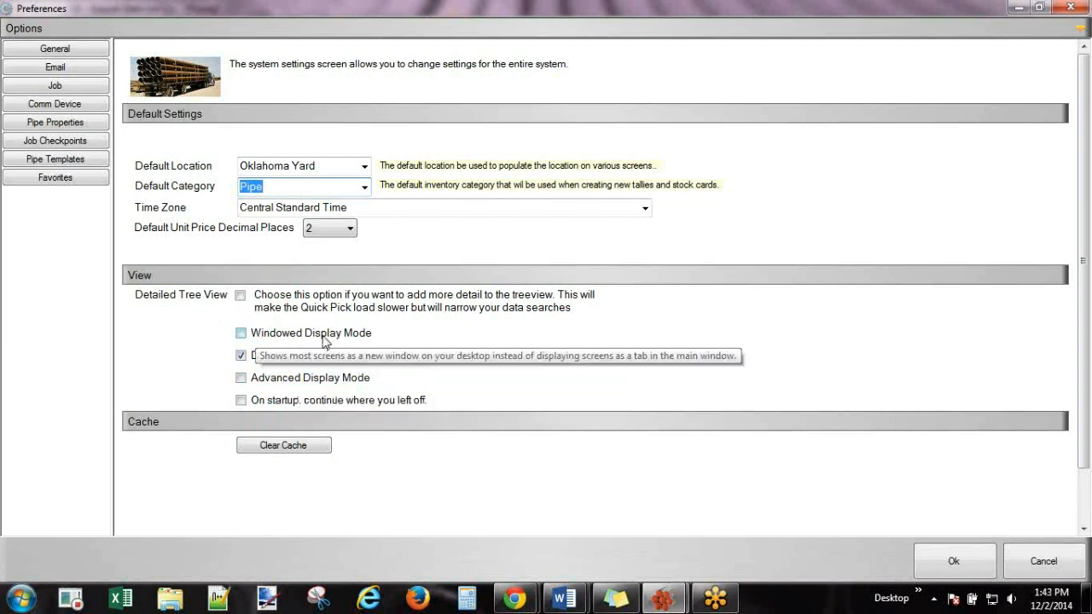
{"action": "left_click", "coordinate": [242, 335]}
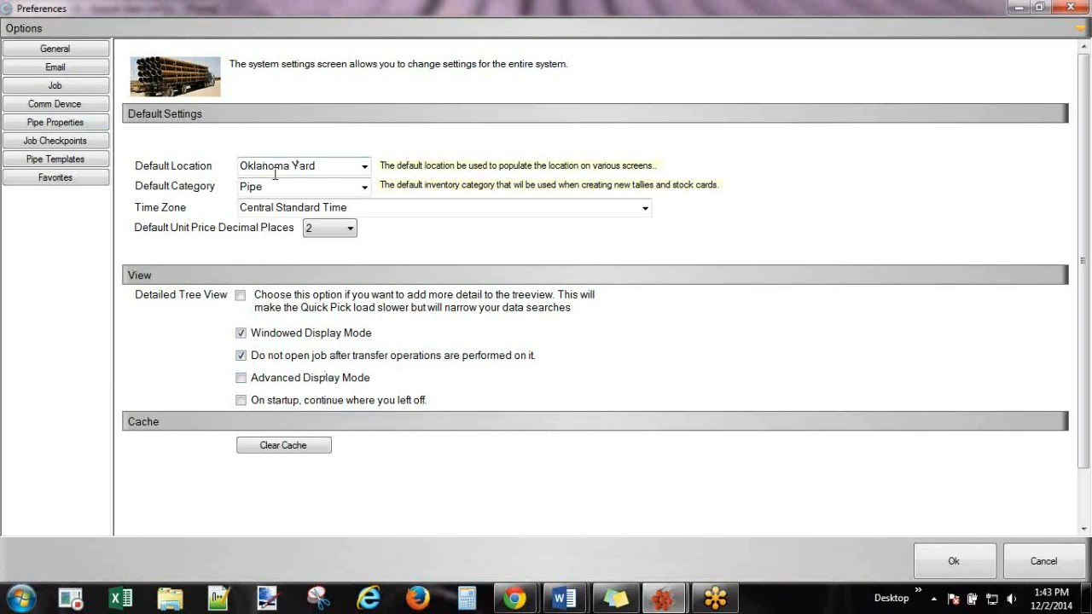
Confirm Pipe as default category, Central Standard Time zone, and 2 decimal places for unit prices.
{"action": "left_click", "coordinate": [365, 187]}
{"action": "left_click", "coordinate": [364, 189]}
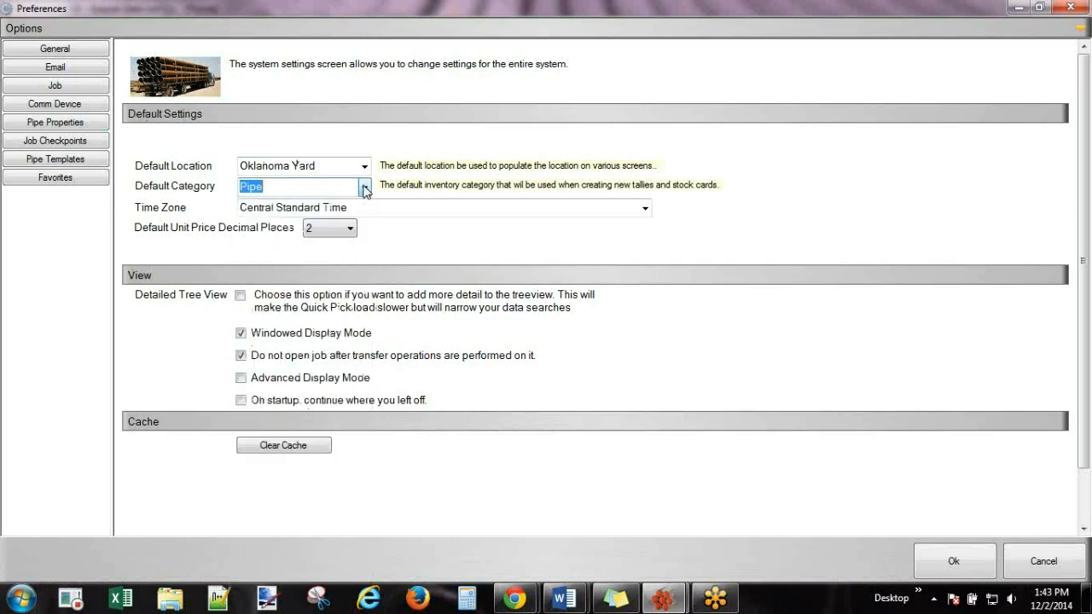
{"action": "left_click", "coordinate": [645, 210]}
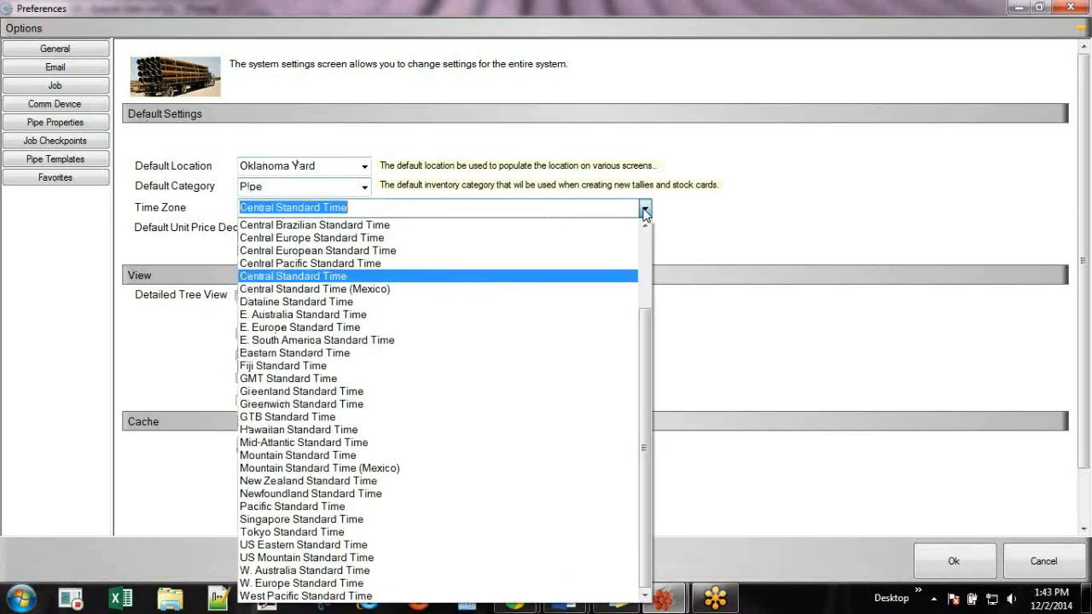
{"action": "left_click", "coordinate": [645, 210]}
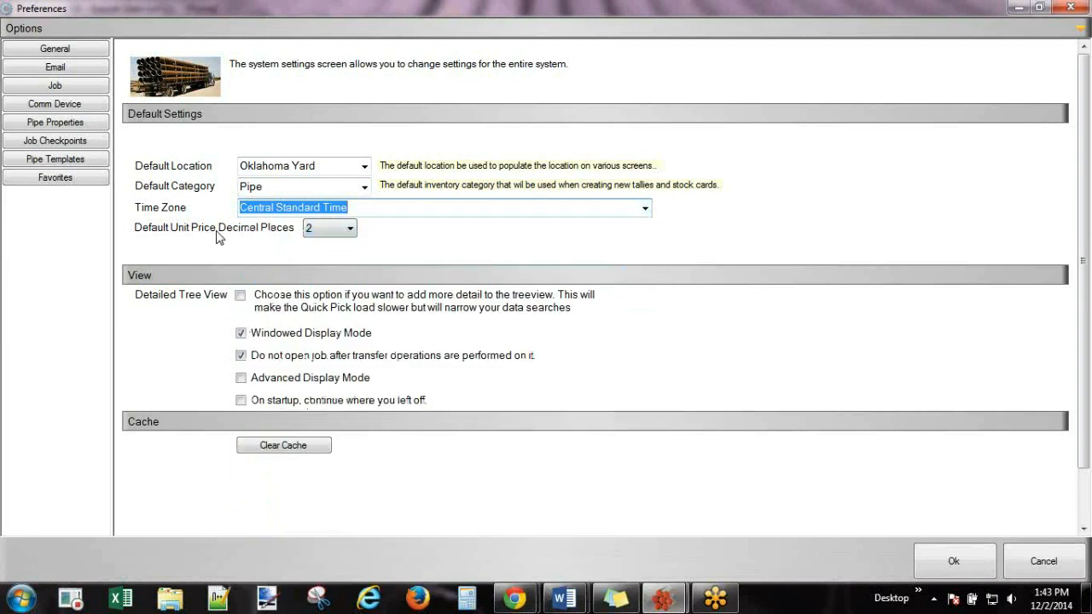
{"action": "left_click", "coordinate": [349, 229]}
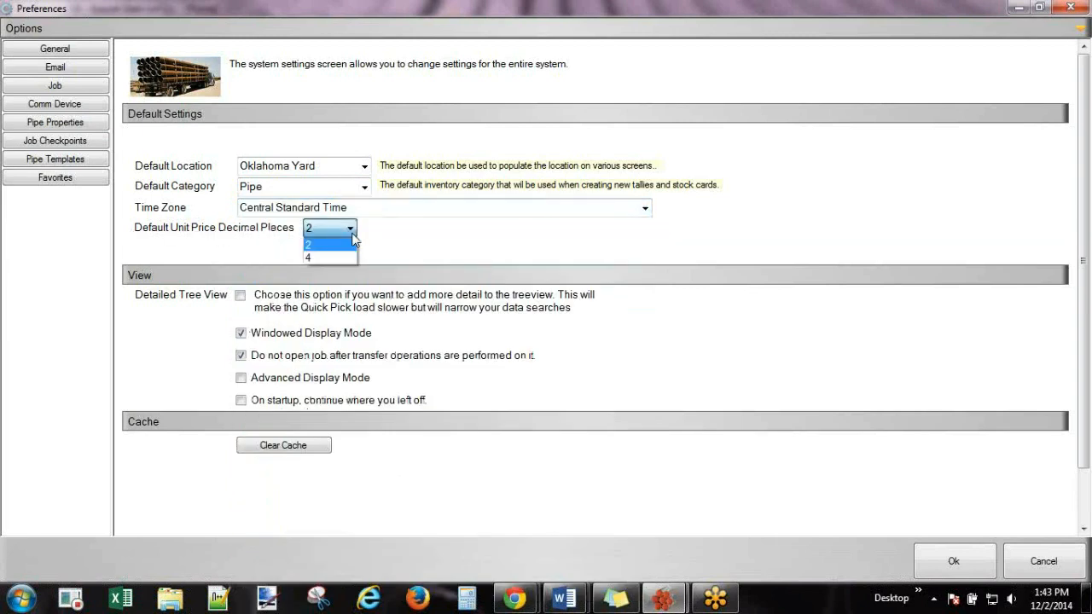
{"action": "left_click", "coordinate": [352, 231]}
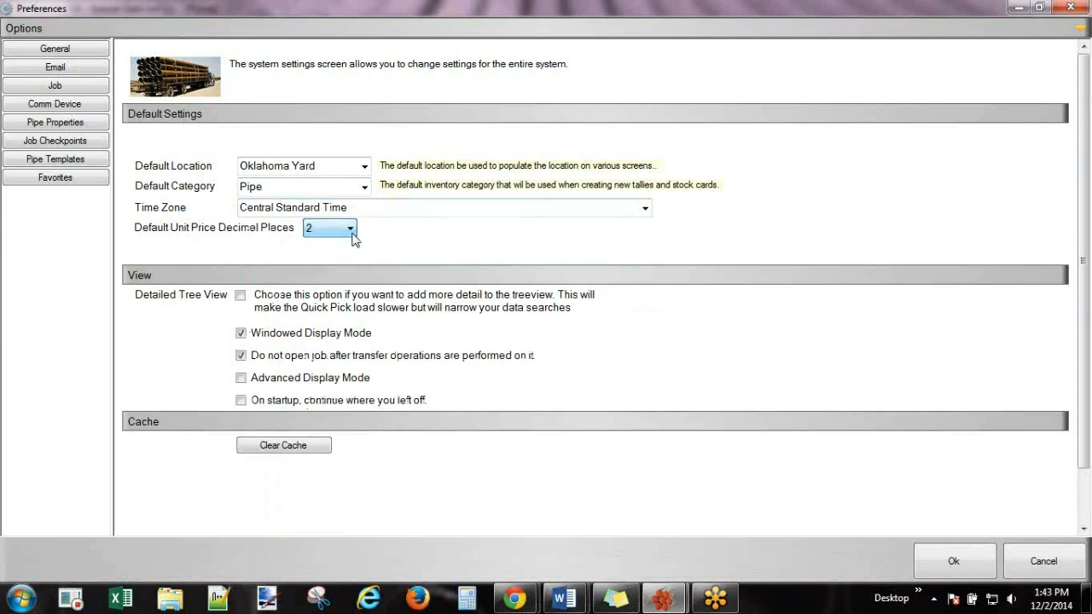
Enable email alerts through Outlook Mail, replace the sender e-mail address, and tick Show message before sending.
{"action": "left_click", "coordinate": [60, 70]}
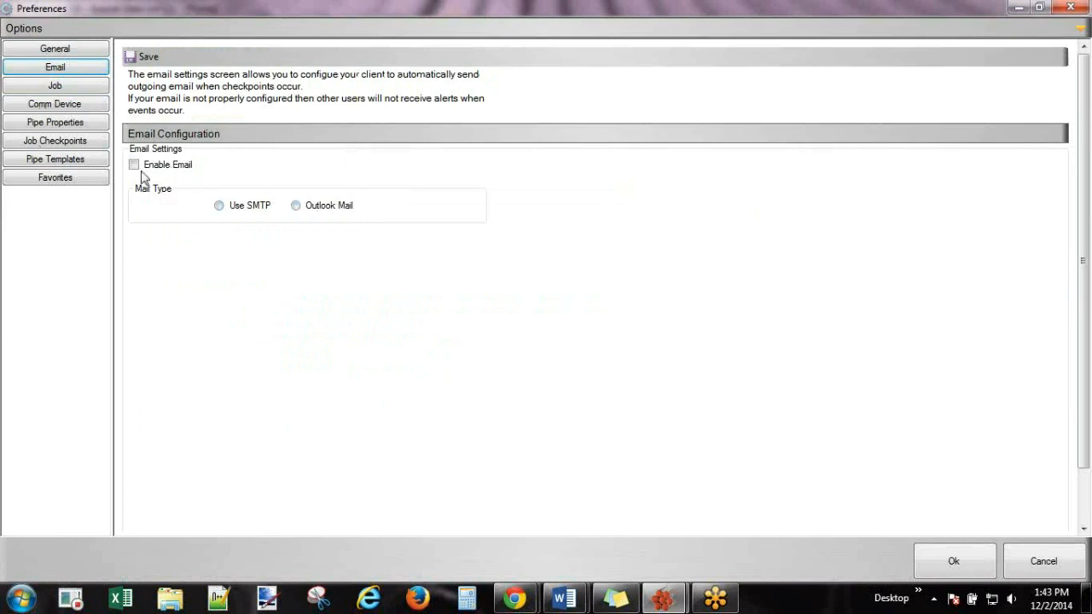
{"action": "left_click", "coordinate": [134, 166]}
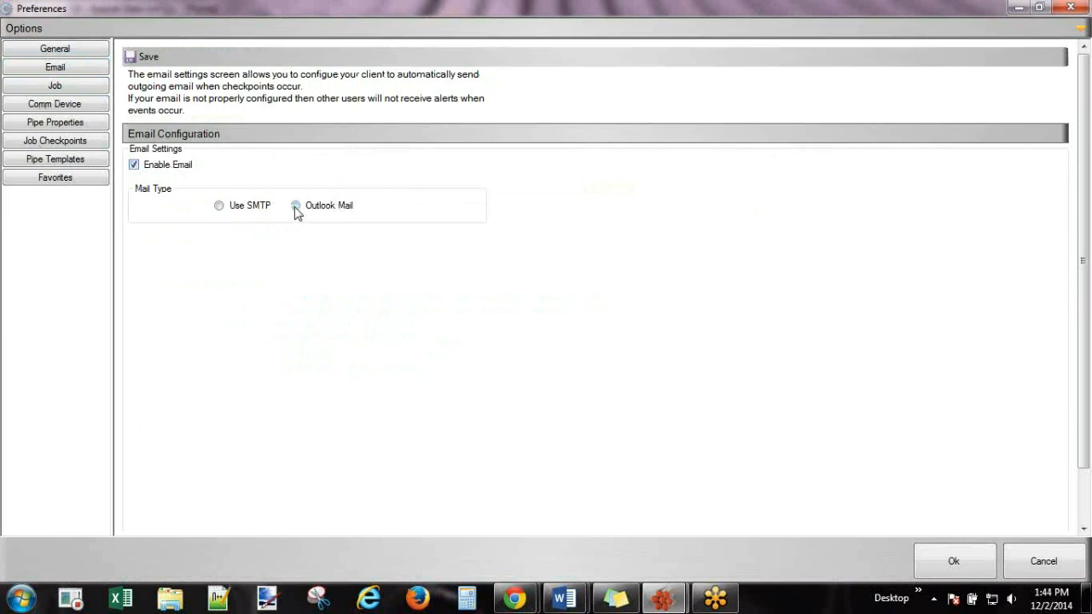
{"action": "left_click", "coordinate": [296, 207]}
{"action": "left_click_drag", "start_coordinate": [225, 247], "coordinate": [265, 268]}
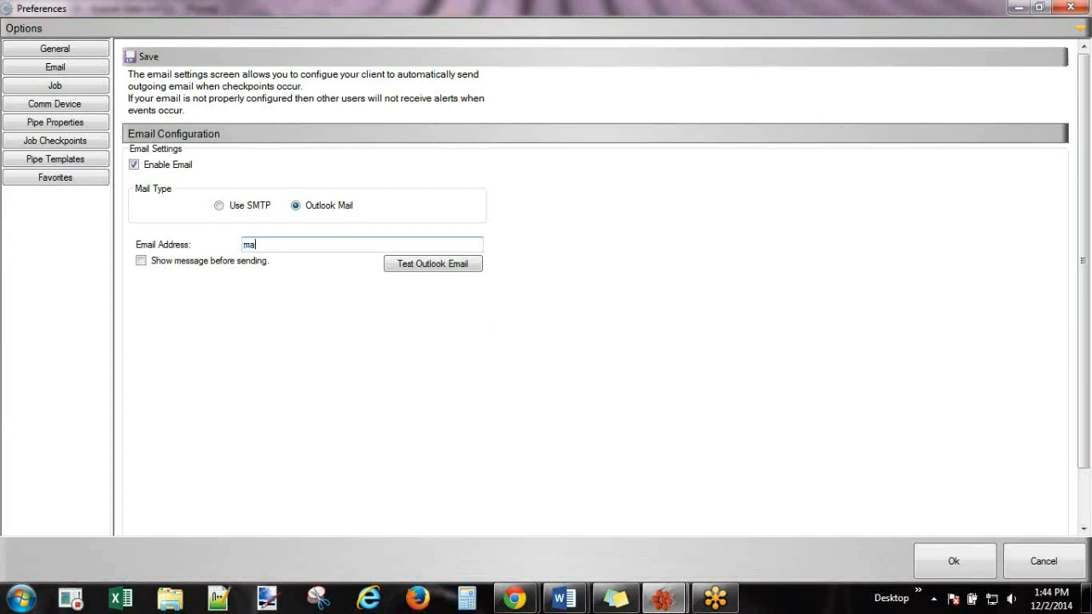
{"action": "left_click", "coordinate": [141, 261]}
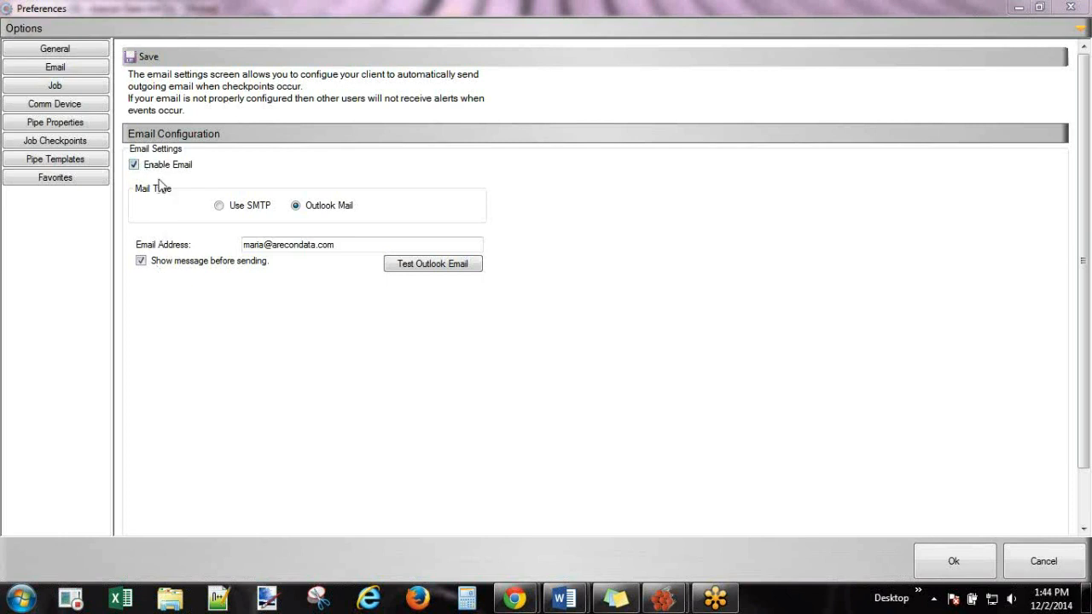
{"action": "left_click", "coordinate": [220, 207]}
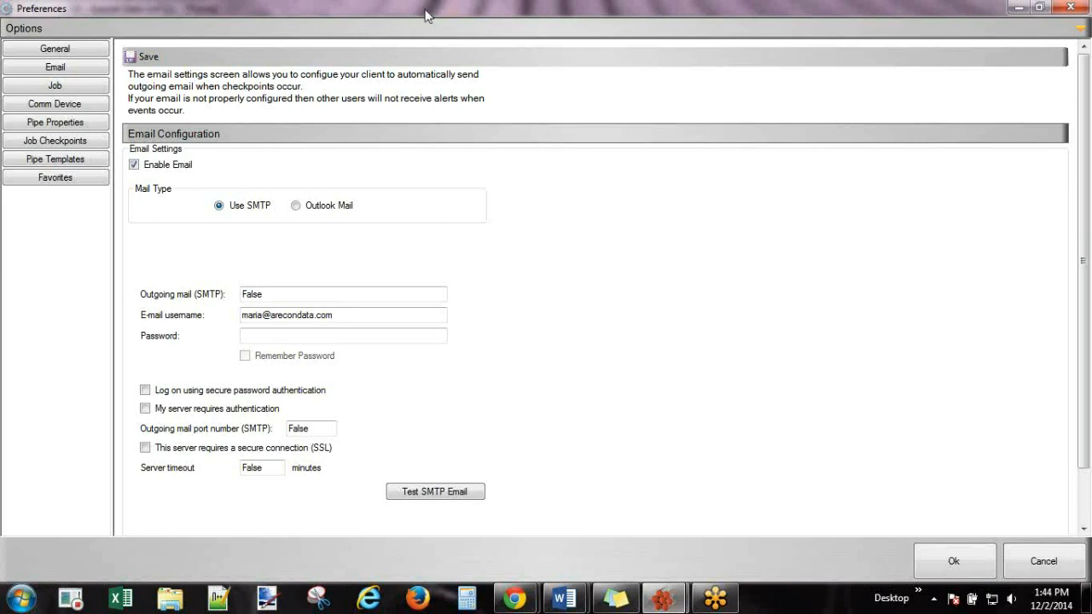
{"action": "left_click_drag", "start_coordinate": [448, 12], "coordinate": [856, 181]}
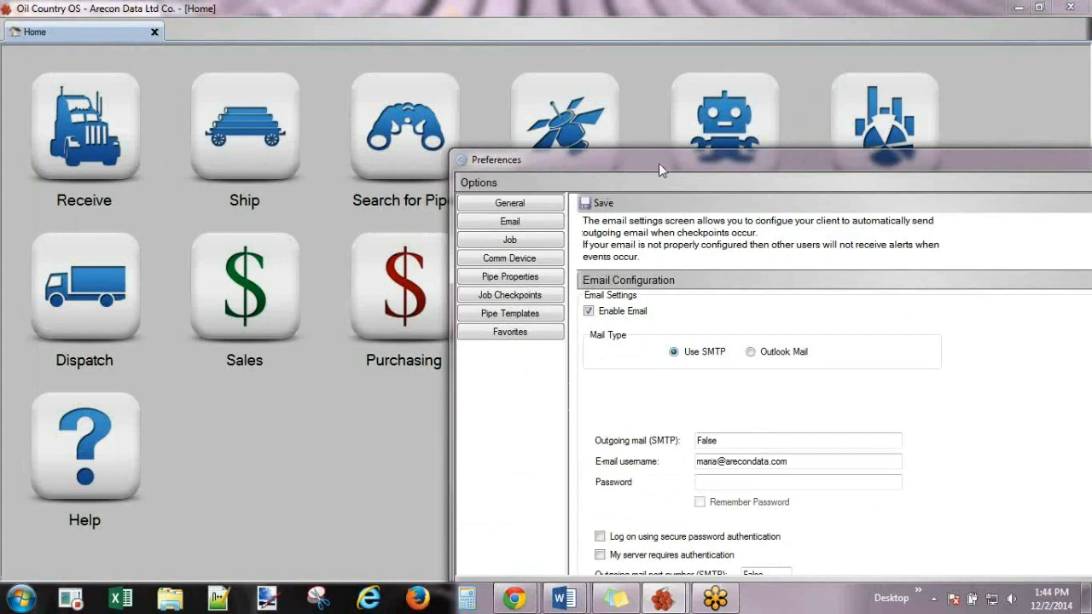
{"action": "left_click_drag", "start_coordinate": [634, 159], "coordinate": [325, 3]}
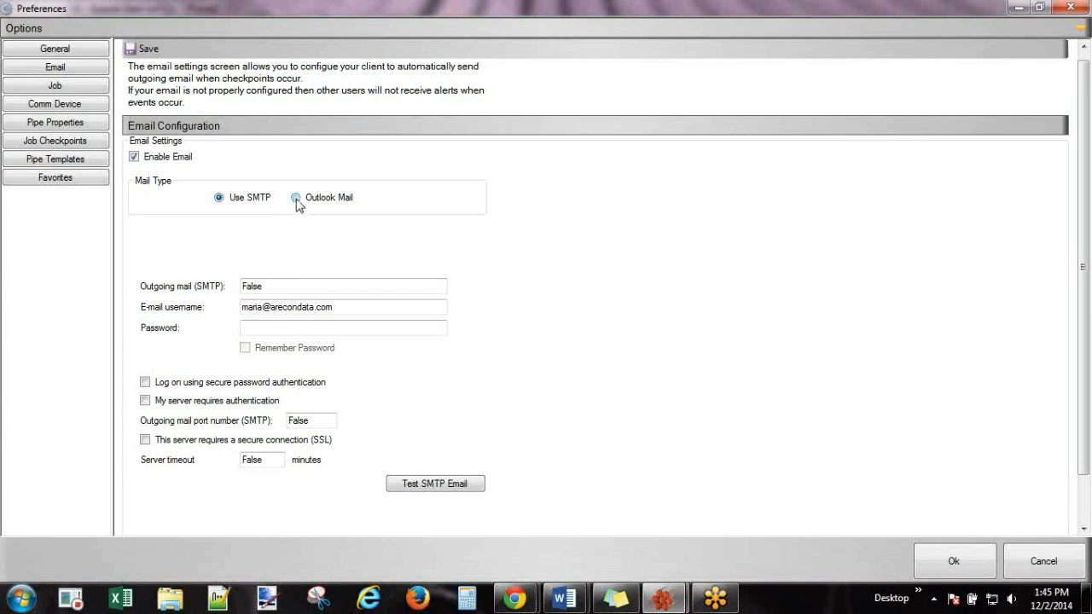
{"action": "left_click", "coordinate": [296, 198]}
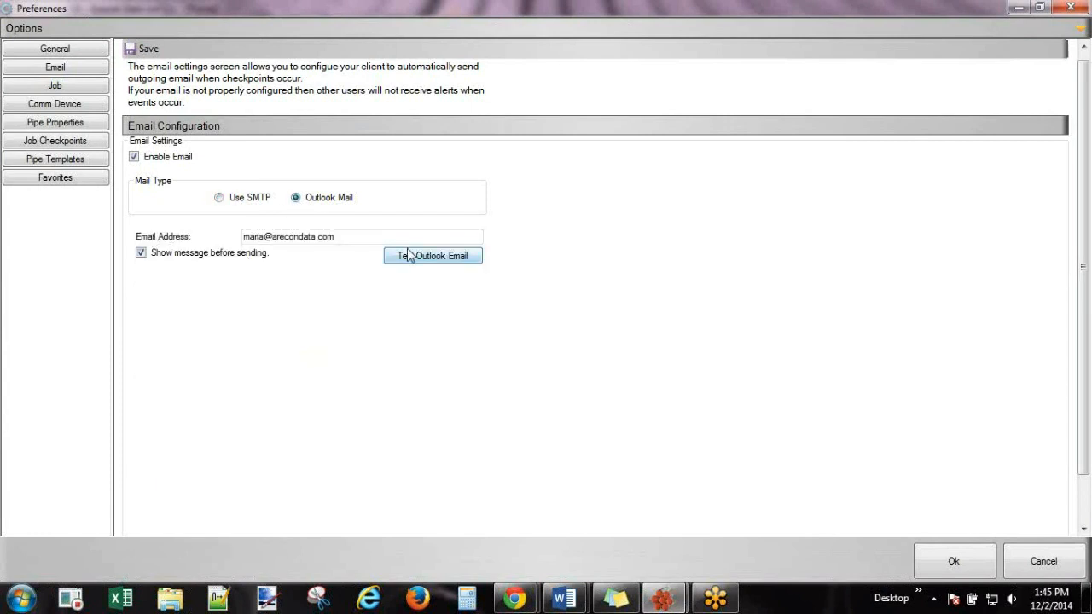
Show the Custom Job/Tally Status list sorted by List Order and mark On Order as on order.
{"action": "left_click", "coordinate": [56, 145]}
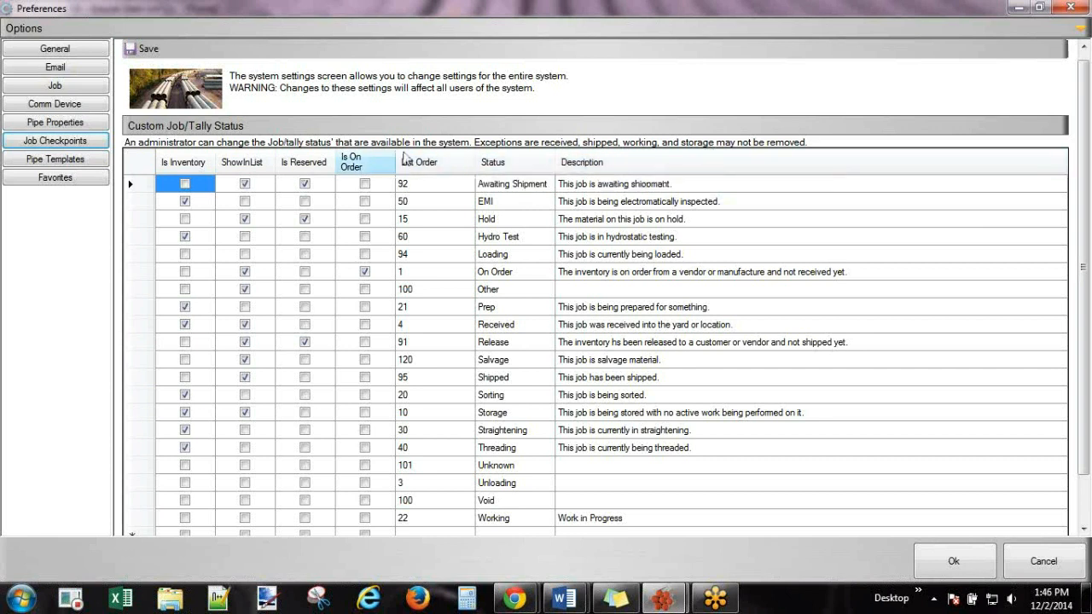
{"action": "scroll", "coordinate": [417, 167], "scroll_direction": "down", "scroll_amount": 1}
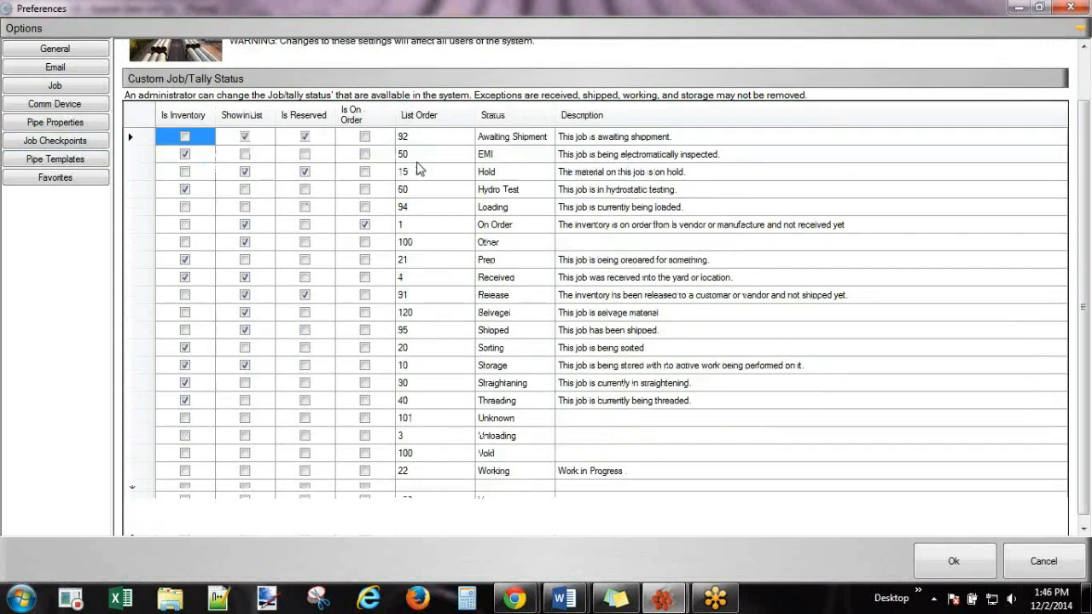
{"action": "left_click", "coordinate": [438, 117]}
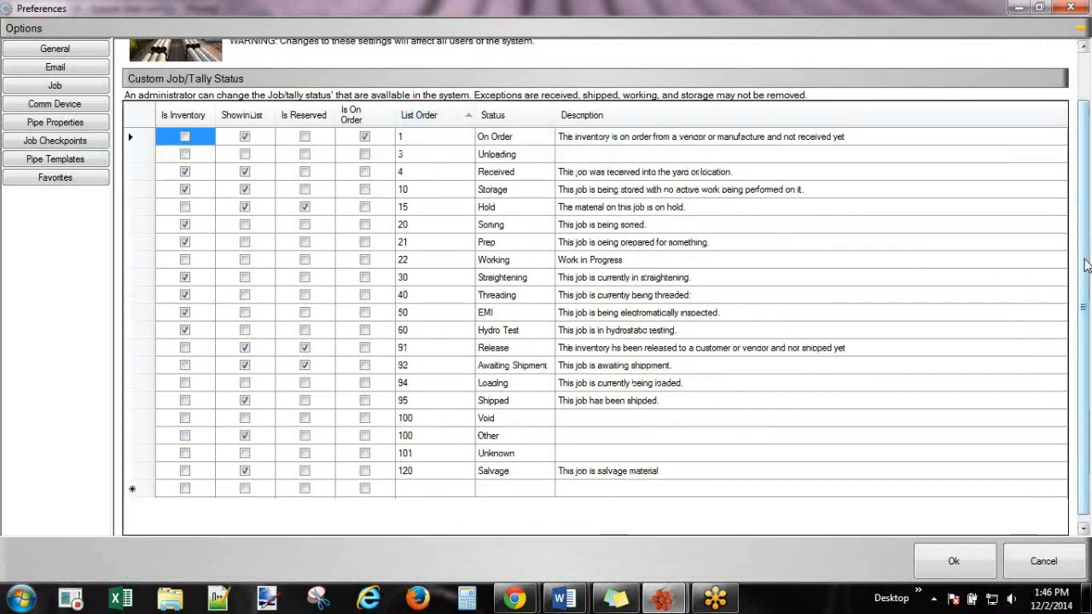
{"action": "scroll", "coordinate": [1086, 266], "scroll_direction": "up", "scroll_amount": 1}
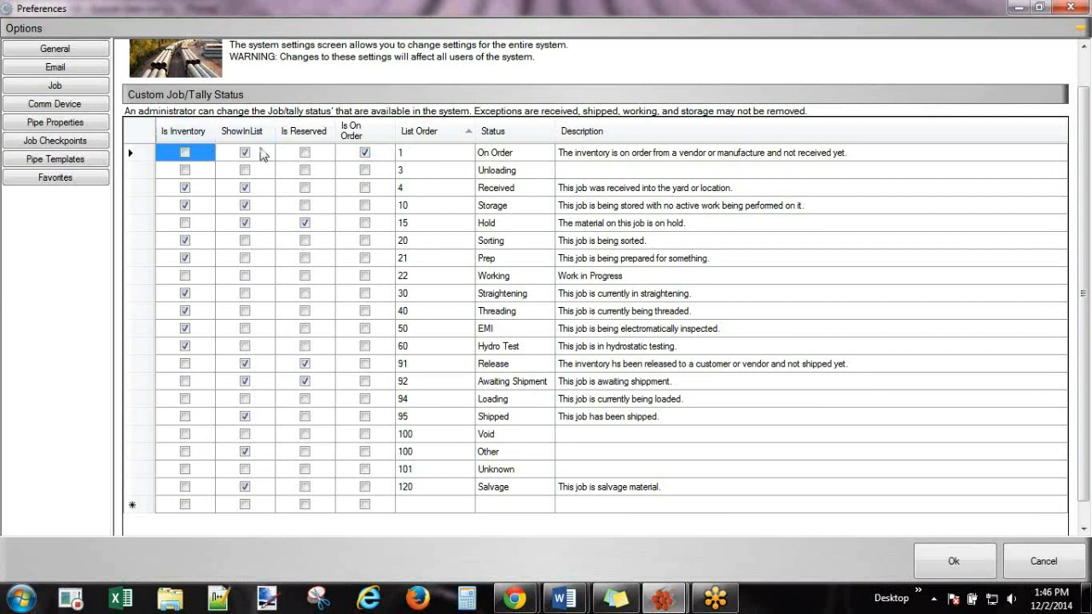
{"action": "left_click", "coordinate": [365, 153]}
Add a new status row named Hard Banding and set it to show in lists.
{"action": "left_click", "coordinate": [502, 508]}
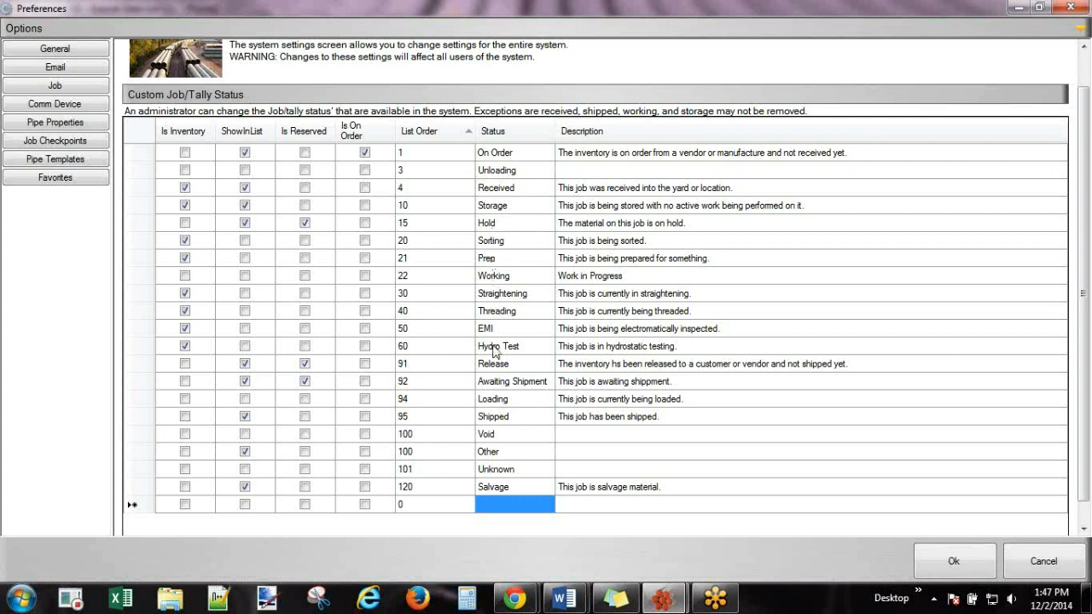
{"action": "left_click", "coordinate": [507, 509]}
{"action": "type", "text": "Har"}
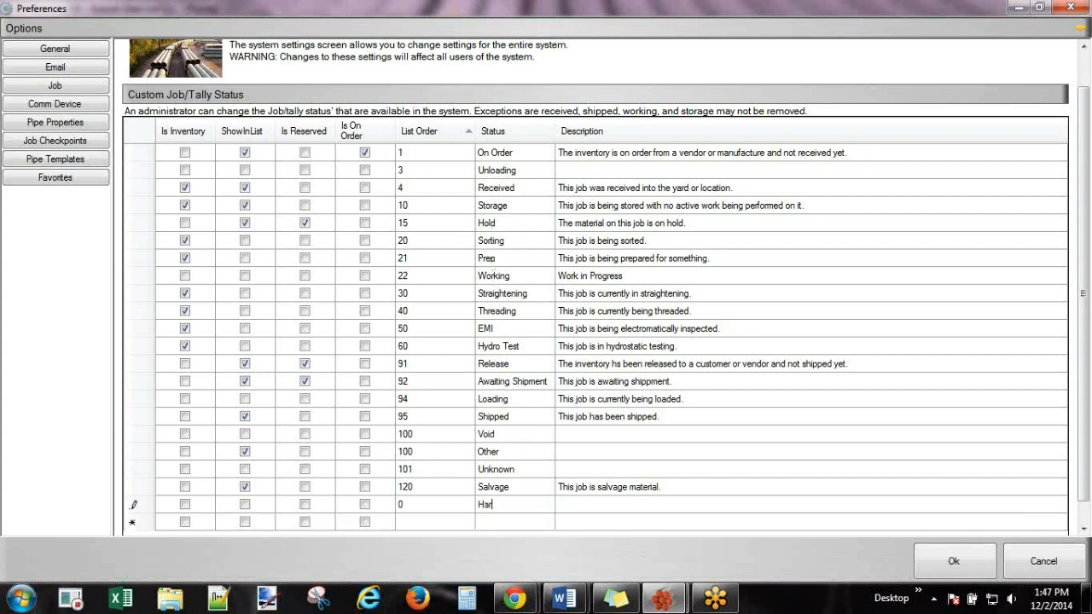
{"action": "type", "text": "d Banding"}
{"action": "left_click", "coordinate": [246, 505]}
{"action": "left_click", "coordinate": [246, 492]}
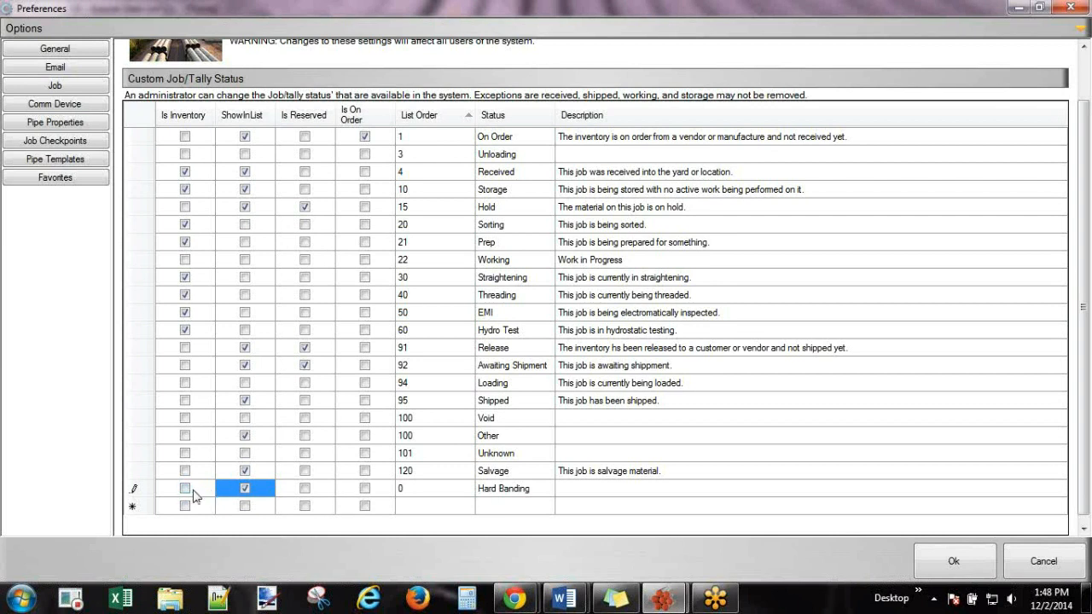
Describe Hard Banding as 'This pipe is at Vendor Location' and save.
{"action": "left_click", "coordinate": [626, 489]}
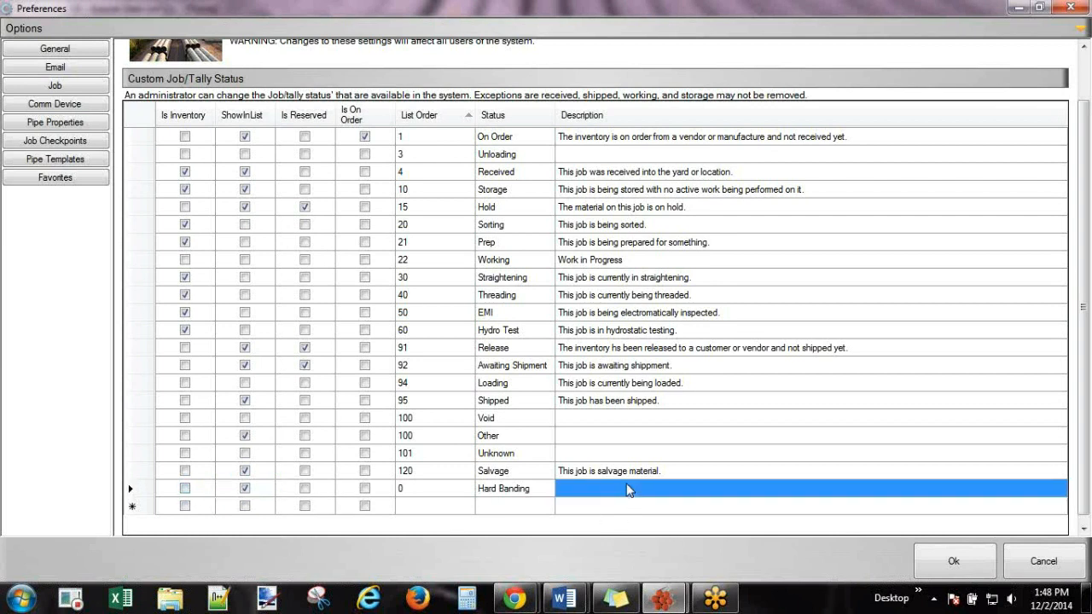
{"action": "type", "text": "Thbis"}
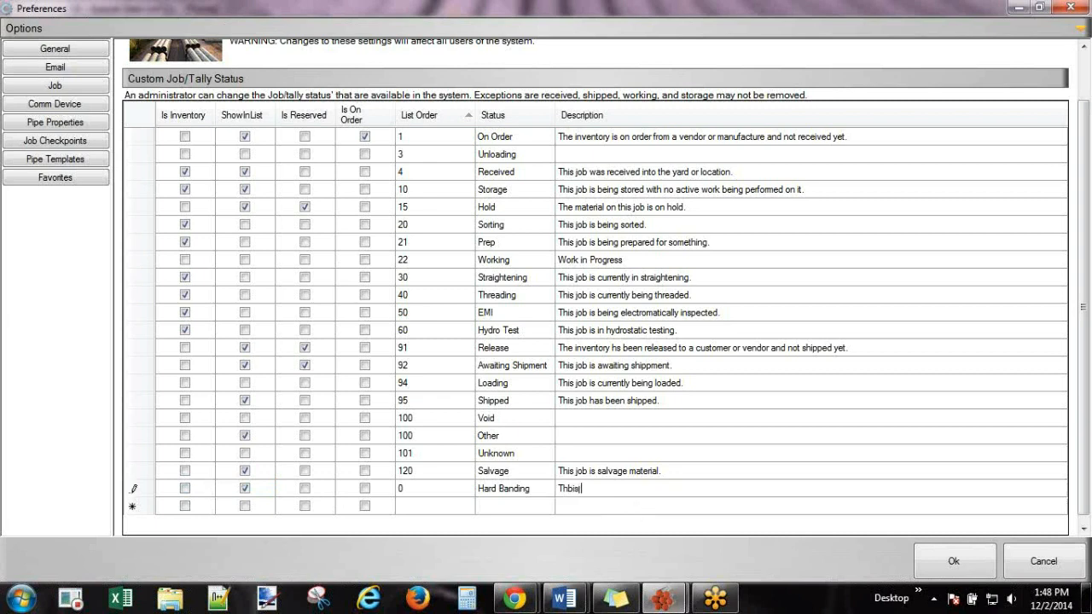
{"action": "key", "text": "BackSpace"}
{"action": "key", "text": "BackSpace"}
{"action": "key", "text": "BackSpace"}
{"action": "type", "text": "is "}
{"action": "type", "text": "pipe "}
{"action": "type", "text": "is at"}
{"action": "type", "text": " NOV"}
{"action": "left_click_drag", "start_coordinate": [633, 489], "coordinate": [616, 492]}
{"action": "type", "text": "Vendor Location"}
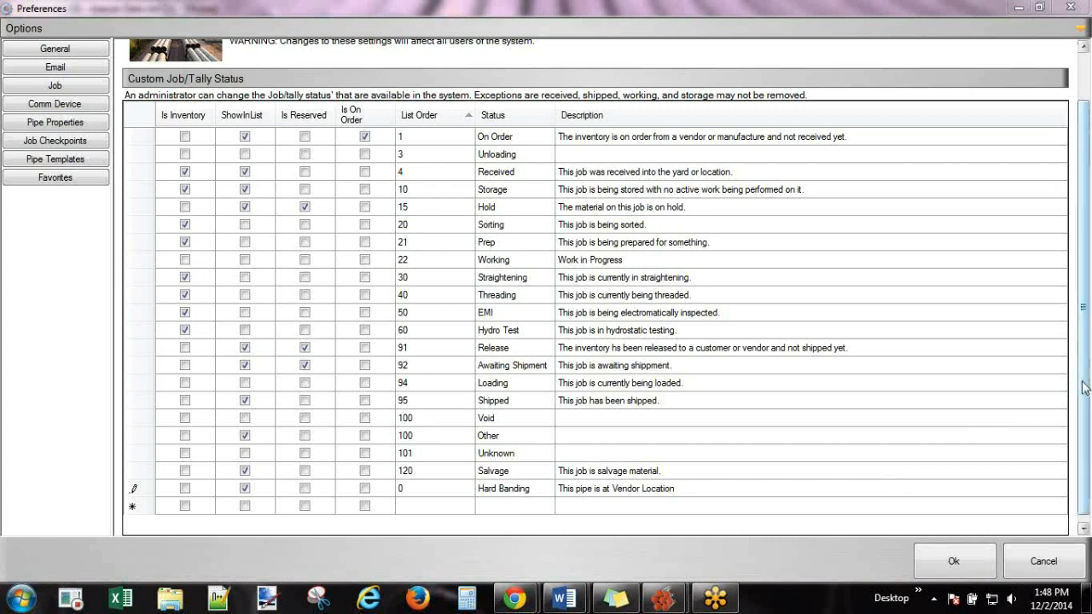
{"action": "scroll", "coordinate": [1083, 387], "scroll_direction": "up", "scroll_amount": 1}
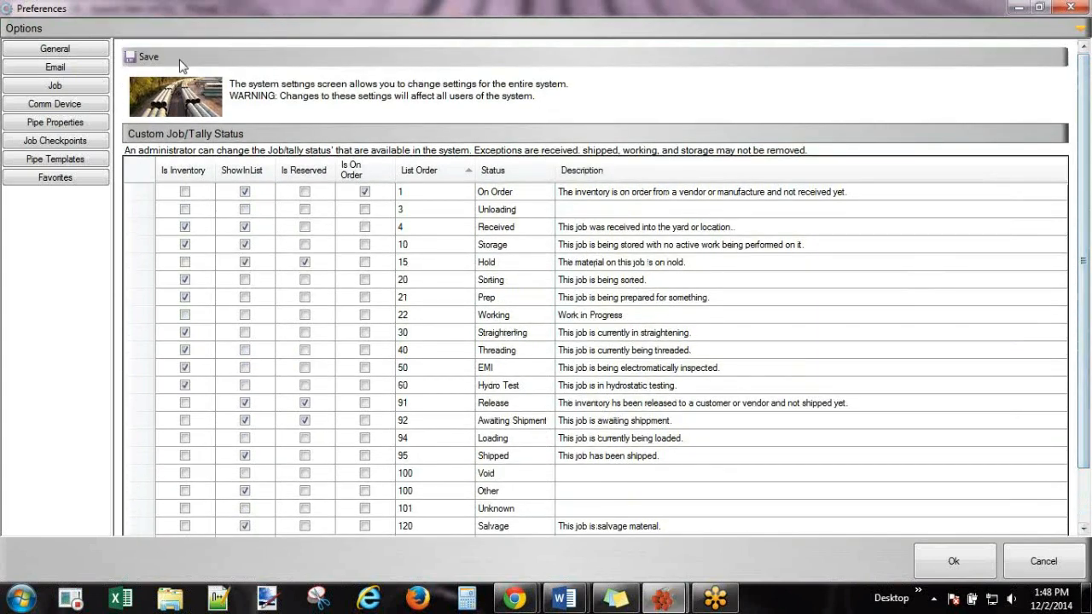
{"action": "left_click", "coordinate": [147, 57]}
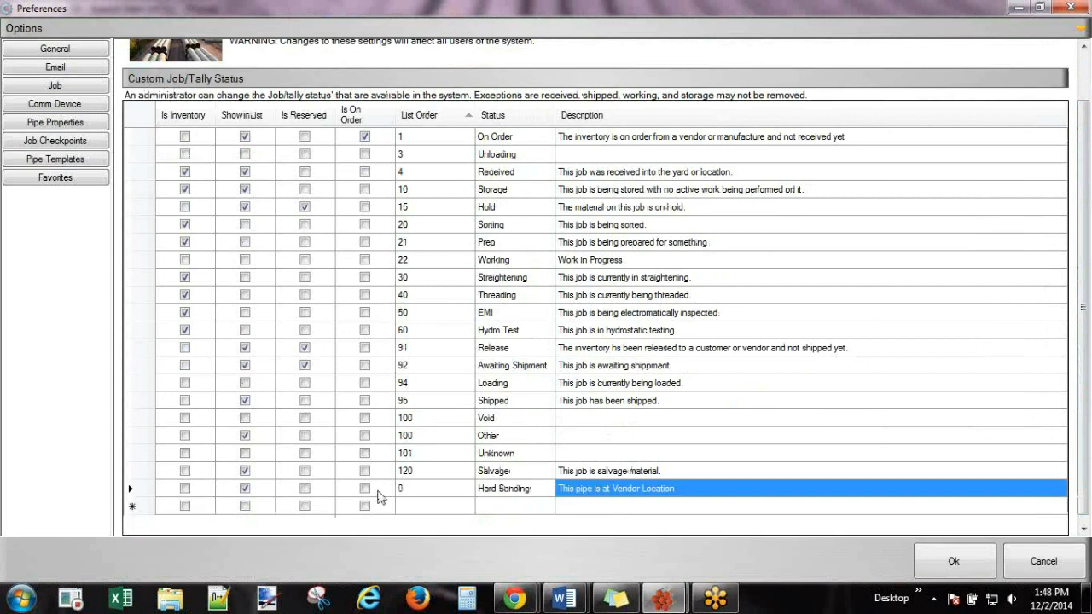
Change Hard Banding's List Order to 2 and save.
{"action": "left_click", "coordinate": [414, 491]}
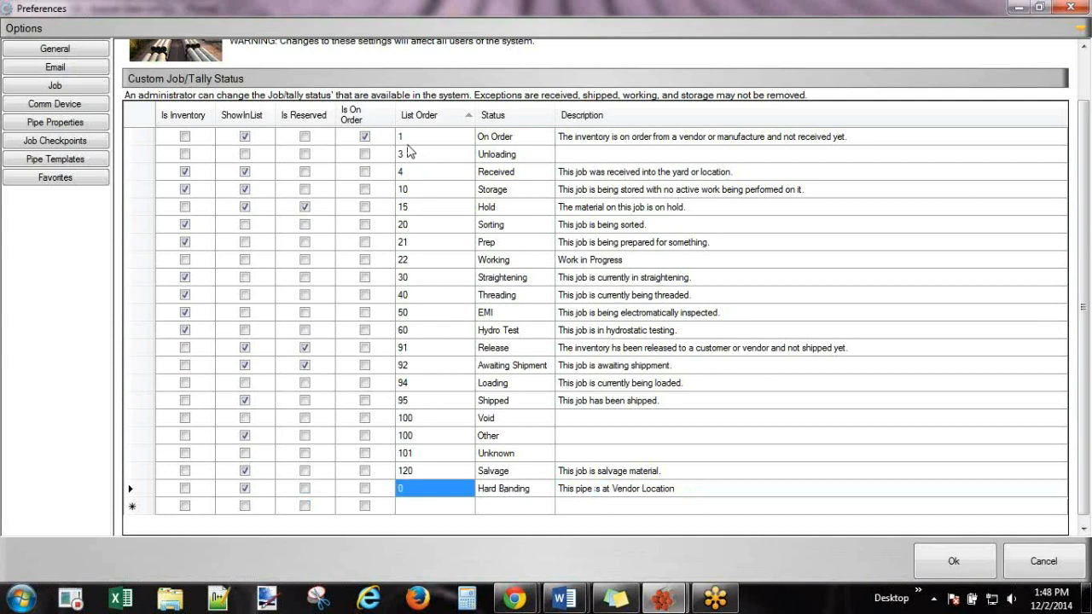
{"action": "type", "text": "2"}
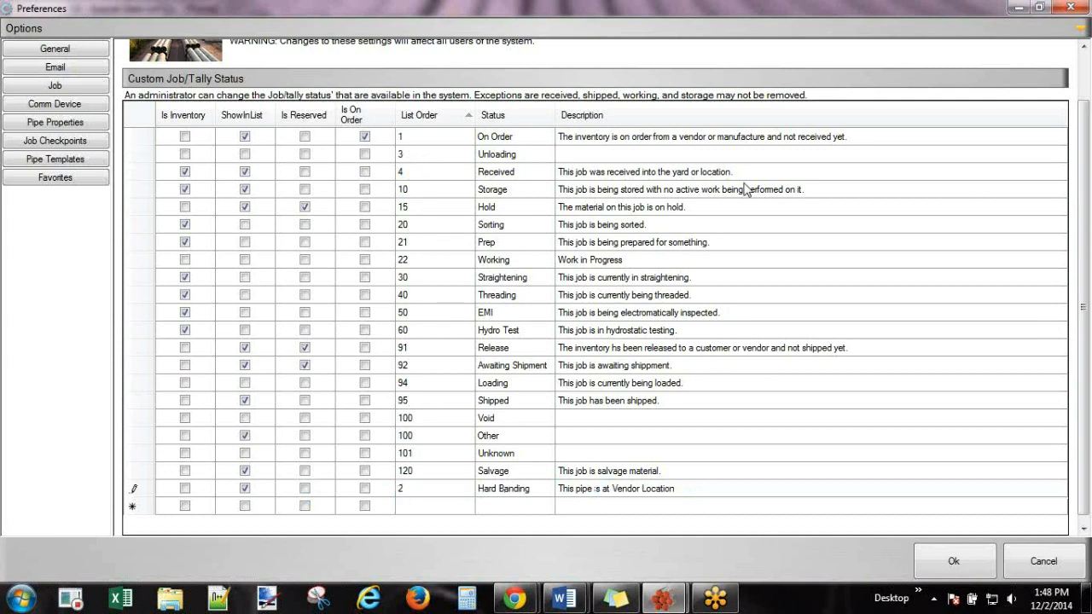
{"action": "scroll", "coordinate": [1084, 229], "scroll_direction": "up", "scroll_amount": 1}
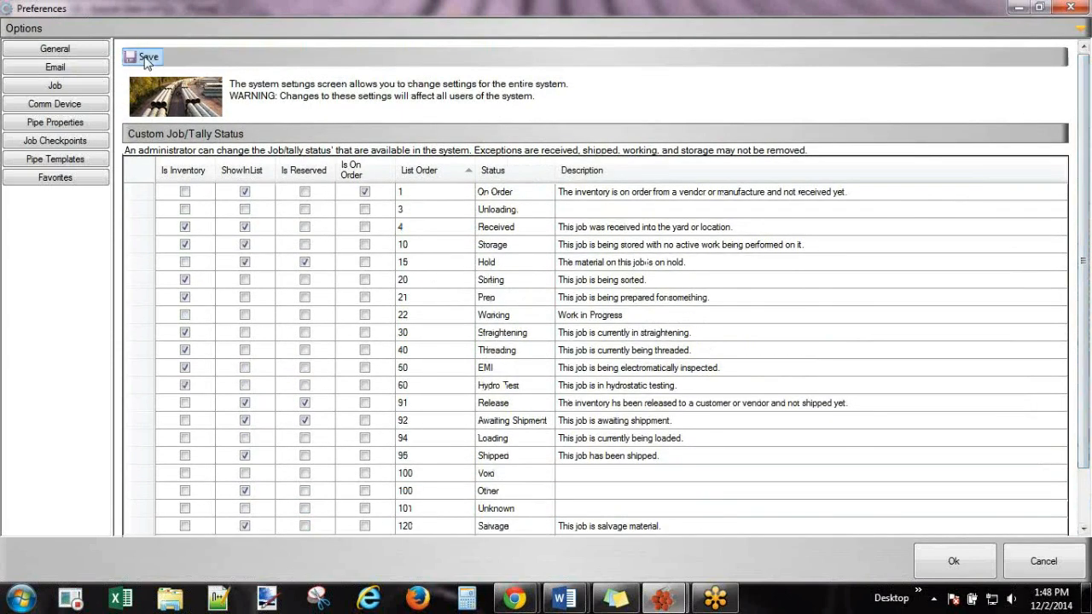
{"action": "left_click", "coordinate": [150, 58]}
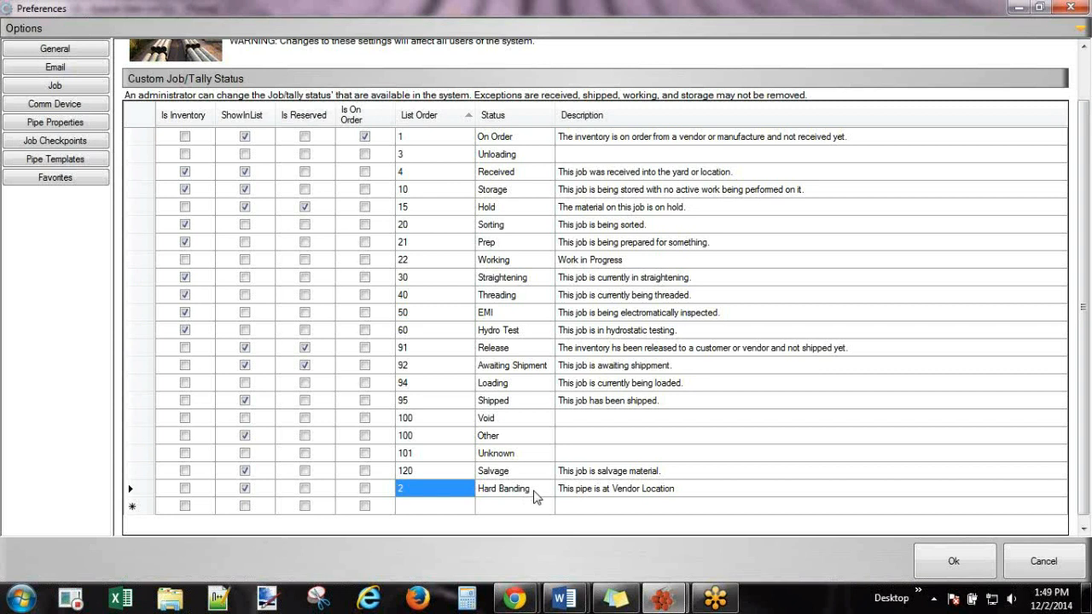
{"action": "left_click", "coordinate": [531, 492]}
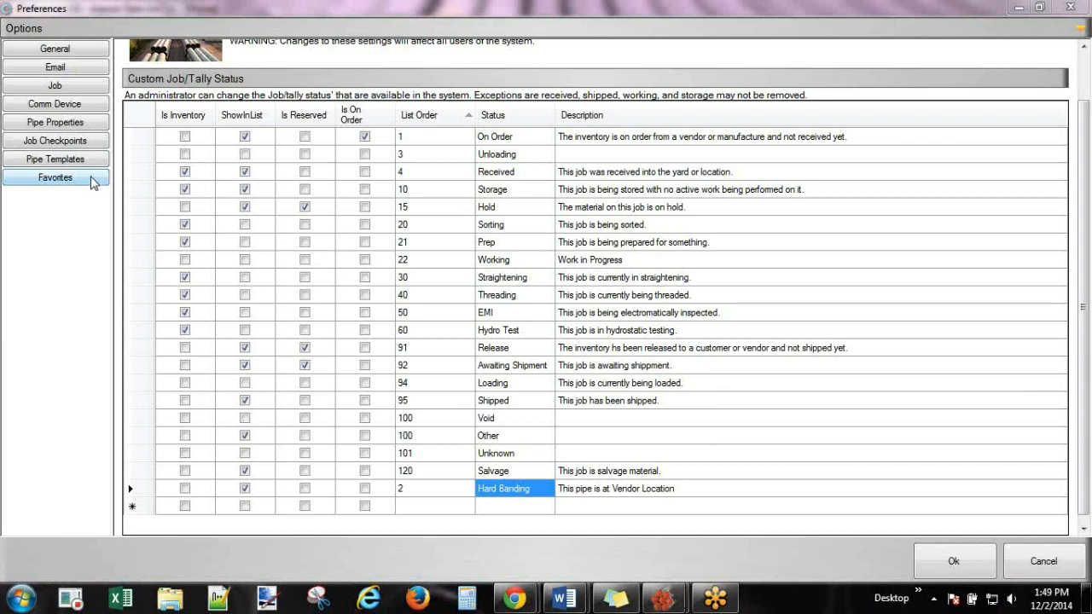
Show the Pipe Properties settings with Category Pipe and bring up the property list.
{"action": "left_click", "coordinate": [54, 125]}
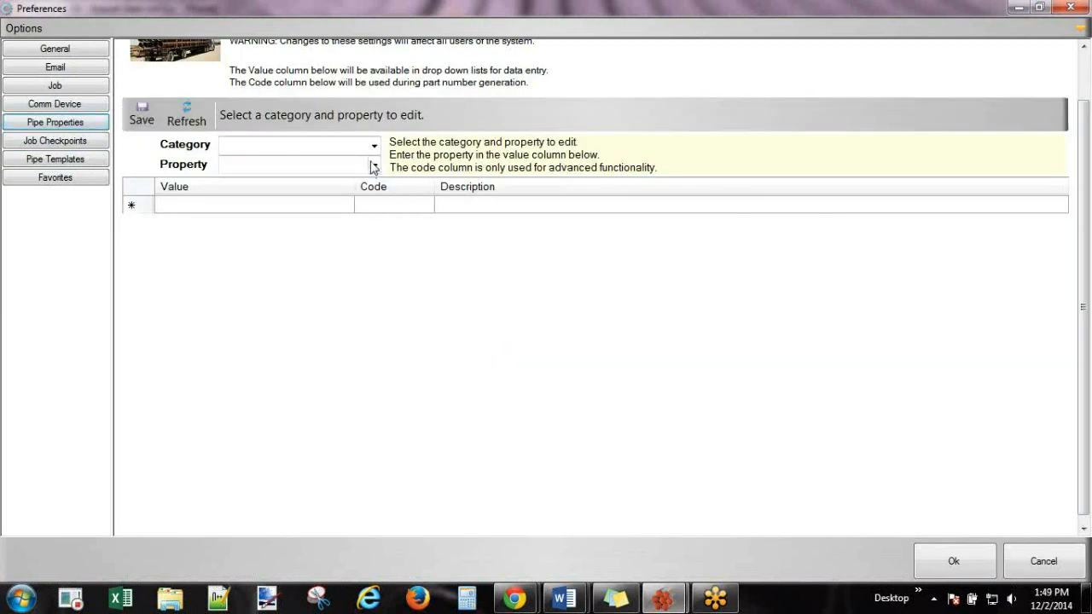
{"action": "left_click", "coordinate": [374, 147]}
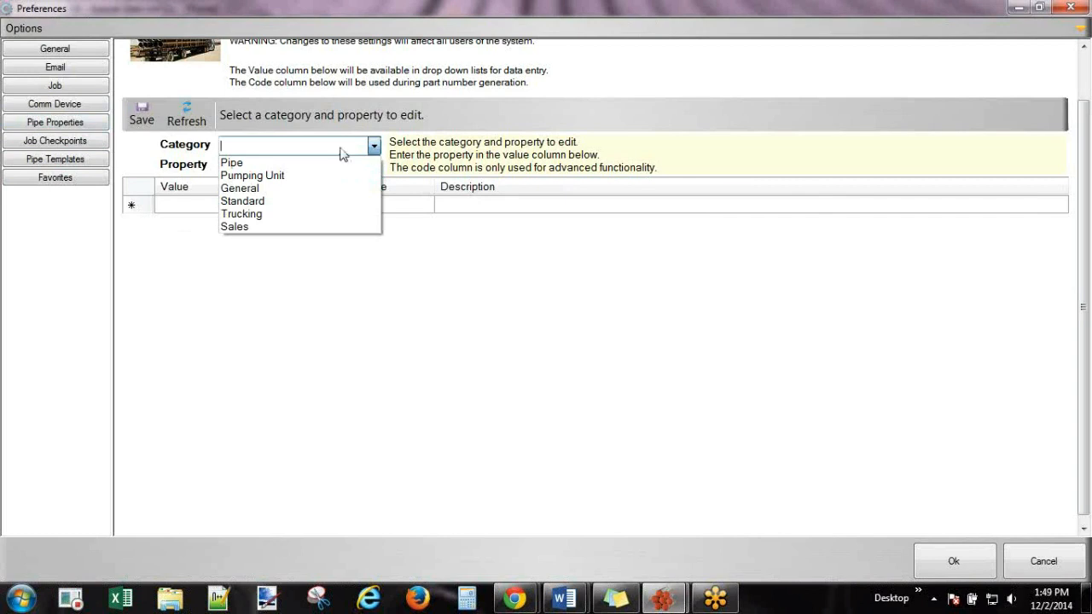
{"action": "left_click", "coordinate": [257, 164]}
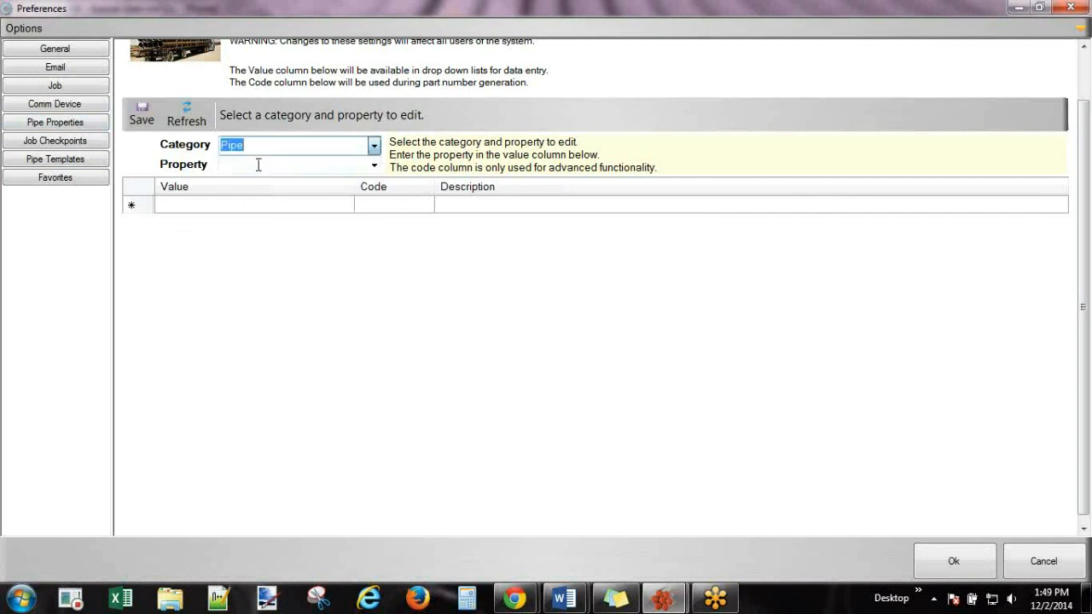
{"action": "left_click", "coordinate": [376, 166]}
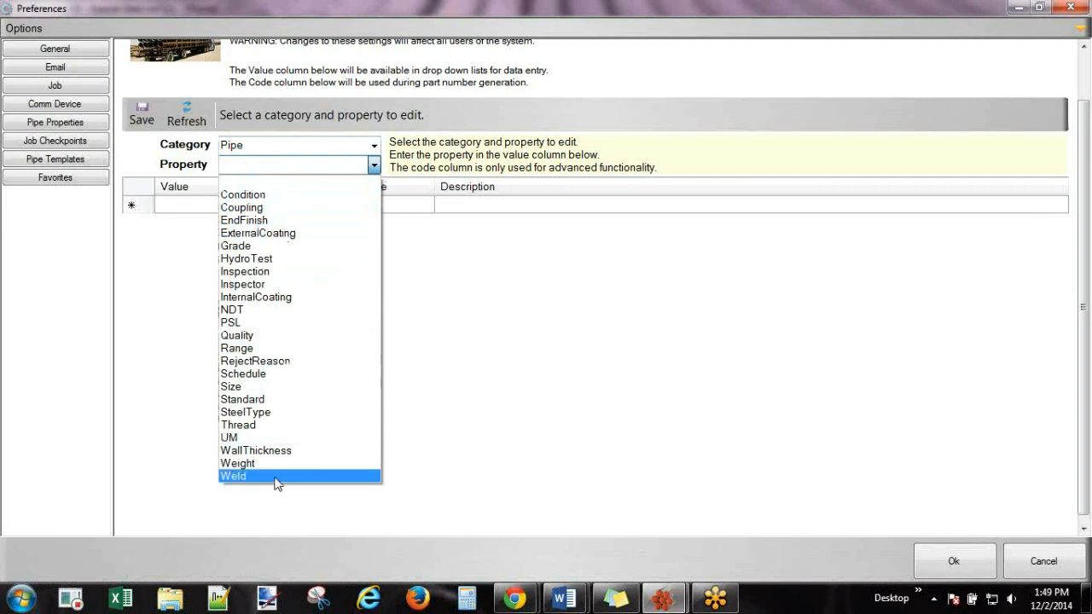
Choose the Size property and delete every size except 2 3/8, 2 7/8 and 5 1/2.
{"action": "left_click", "coordinate": [277, 389]}
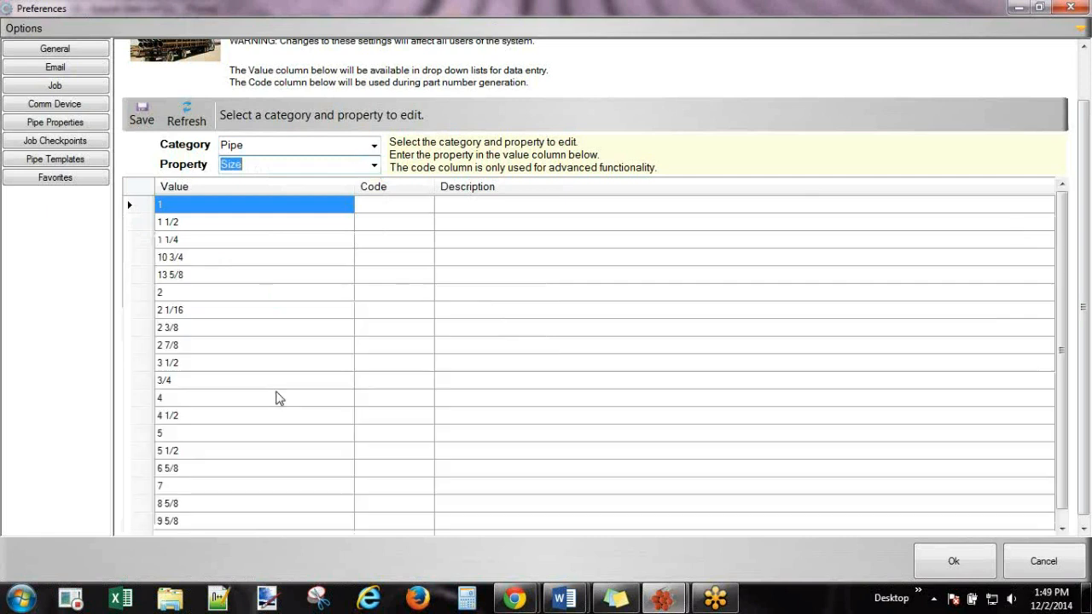
{"action": "scroll", "coordinate": [1060, 251], "scroll_direction": "down", "scroll_amount": 1}
{"action": "scroll", "coordinate": [1061, 239], "scroll_direction": "up", "scroll_amount": 1}
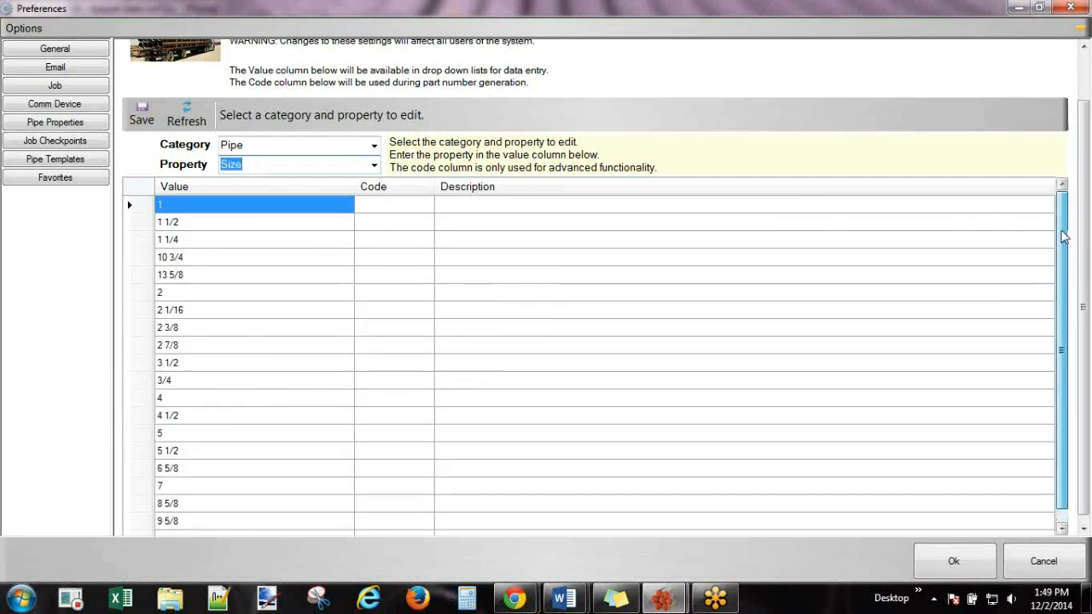
{"action": "left_click", "coordinate": [142, 208]}
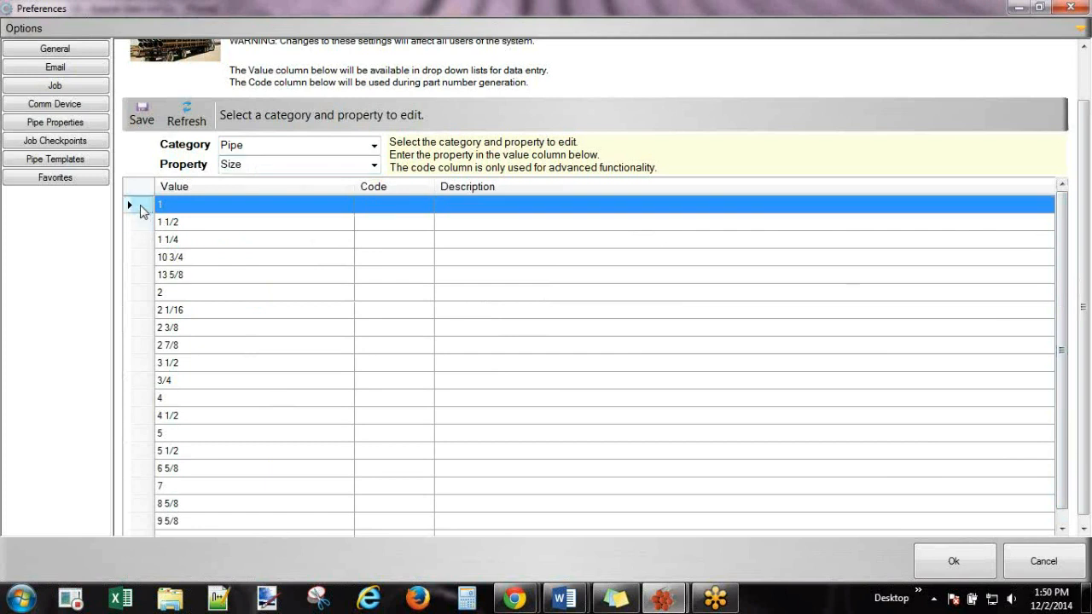
{"action": "left_click_drag", "start_coordinate": [139, 208], "coordinate": [117, 312]}
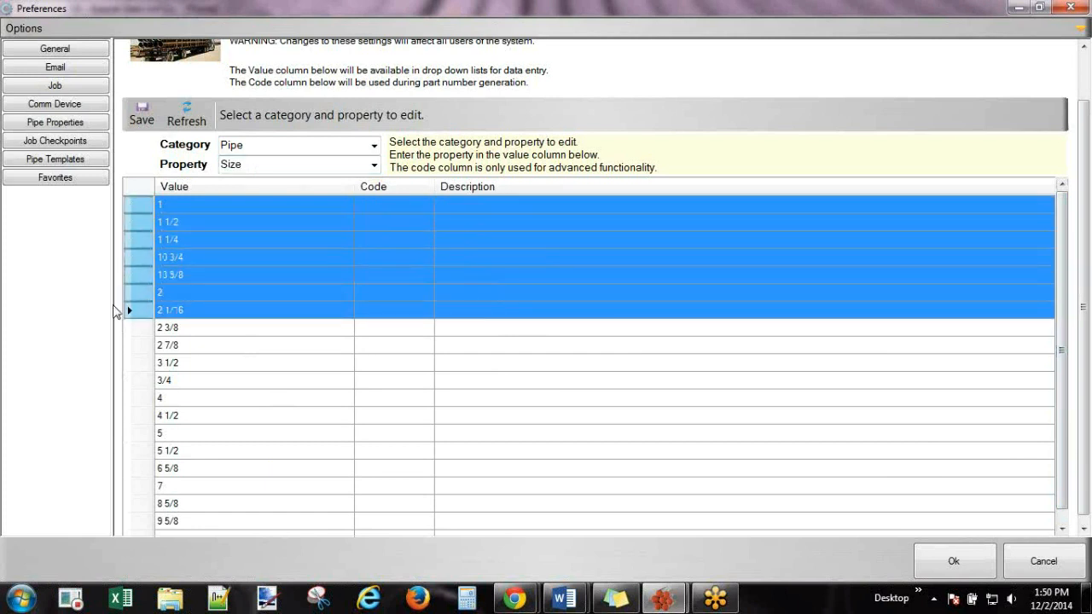
{"action": "key", "text": "Delete"}
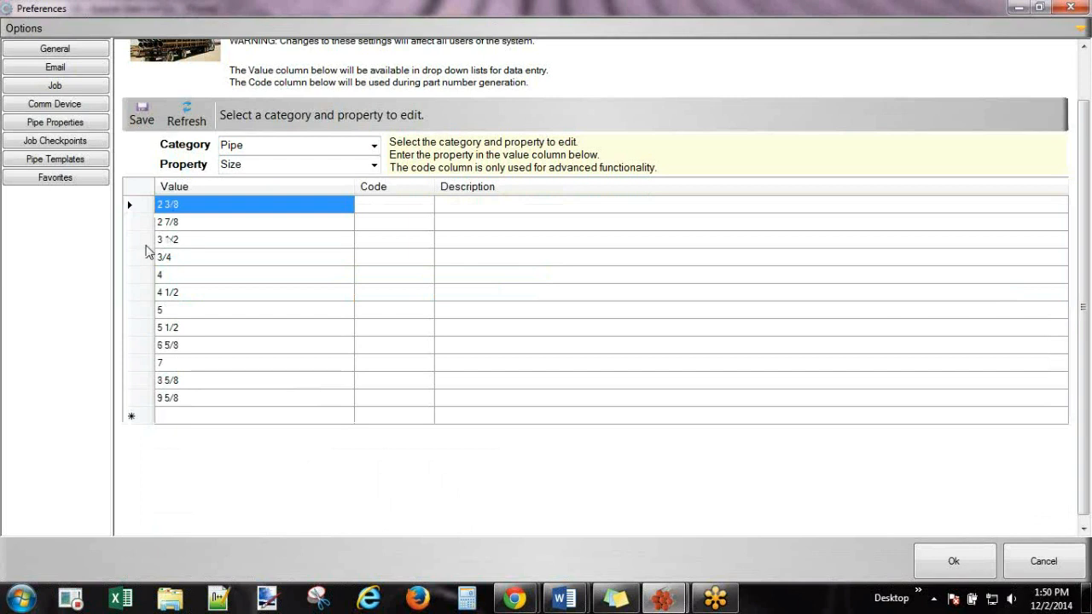
{"action": "left_click", "coordinate": [133, 240]}
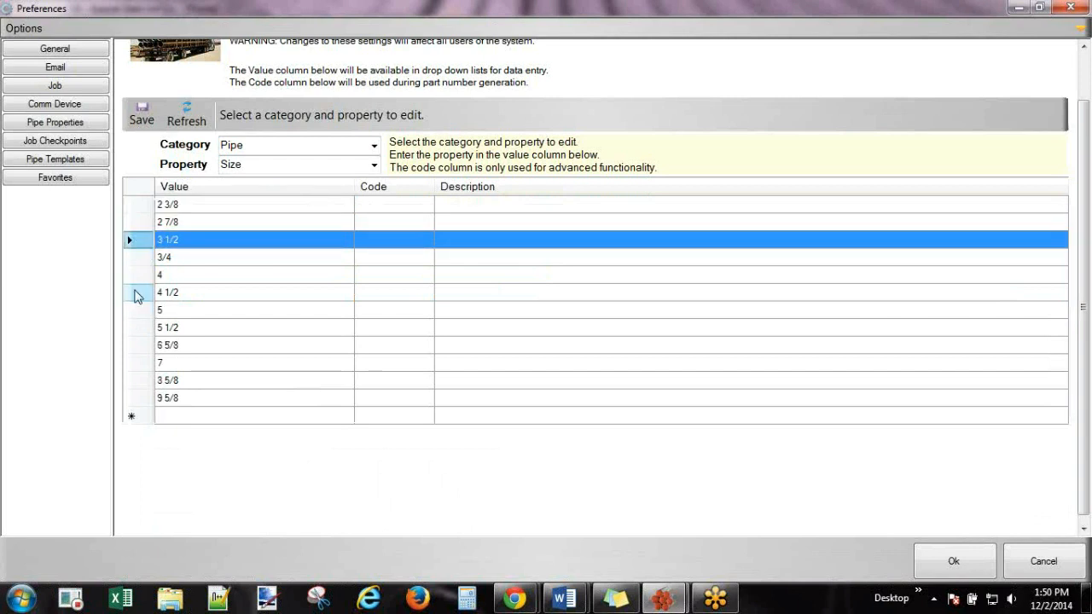
{"action": "left_click_drag", "start_coordinate": [134, 310], "coordinate": [135, 250]}
{"action": "key", "text": "Delete"}
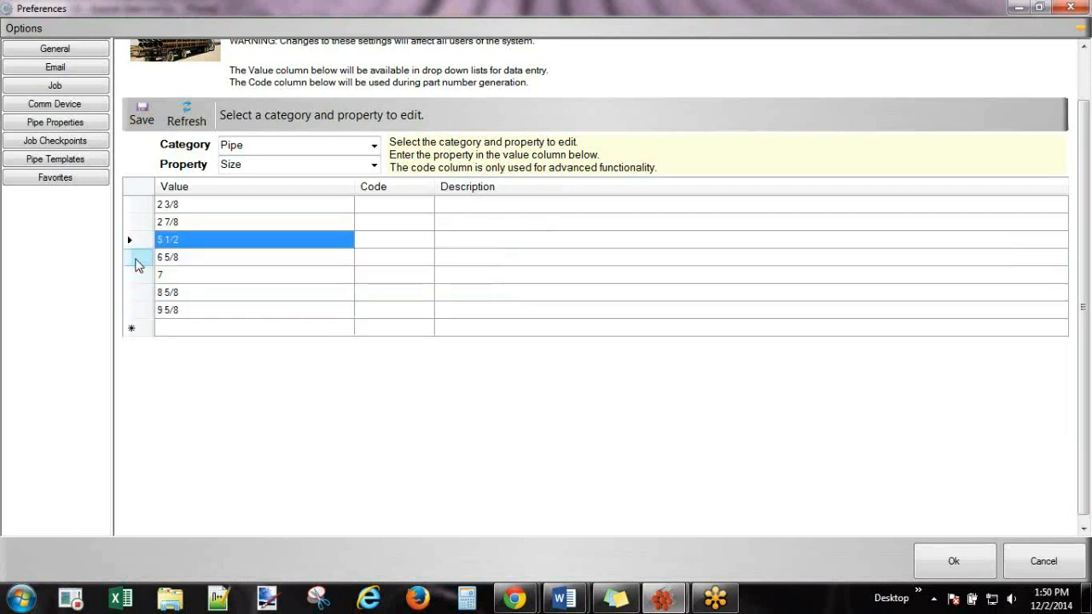
{"action": "left_click_drag", "start_coordinate": [134, 265], "coordinate": [134, 310]}
{"action": "key", "text": "Delete"}
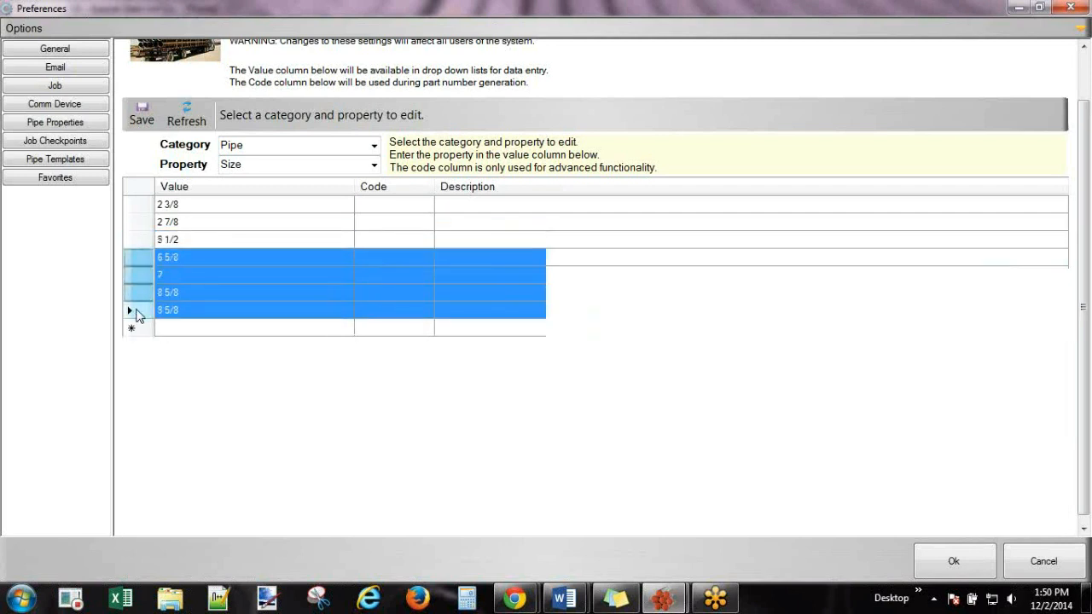
Add a 6 5/8 size in the new row, fixing the 6 5/5 typo, and save.
{"action": "left_click", "coordinate": [193, 258]}
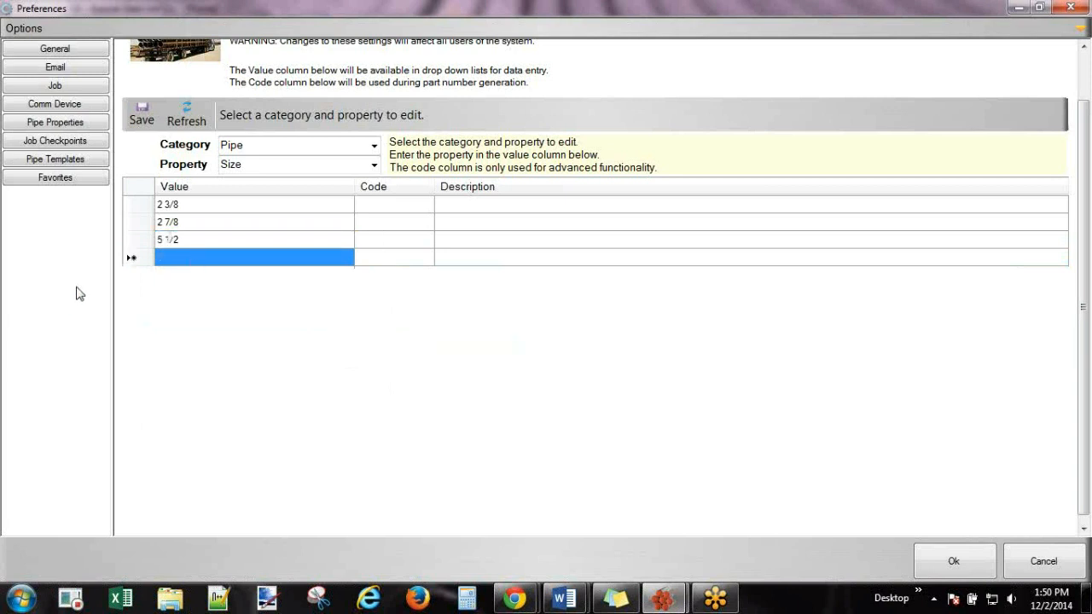
{"action": "type", "text": "5"}
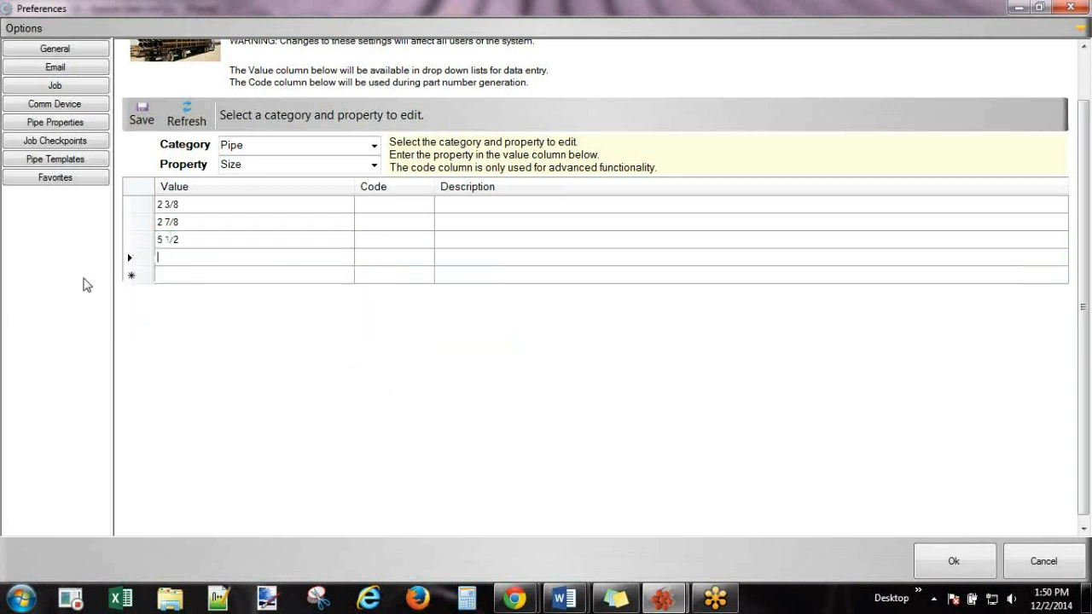
{"action": "type", "text": "/"}
{"action": "type", "text": "5"}
{"action": "left_click", "coordinate": [142, 115]}
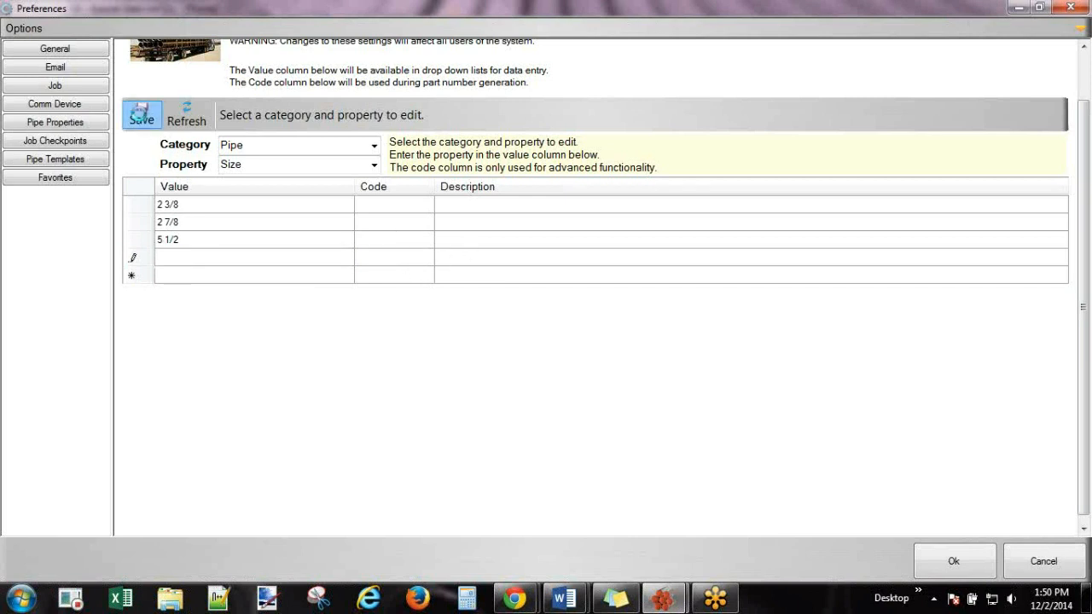
{"action": "left_click", "coordinate": [198, 257]}
{"action": "left_click", "coordinate": [194, 257]}
{"action": "type", "text": "8"}
{"action": "left_click", "coordinate": [142, 112]}
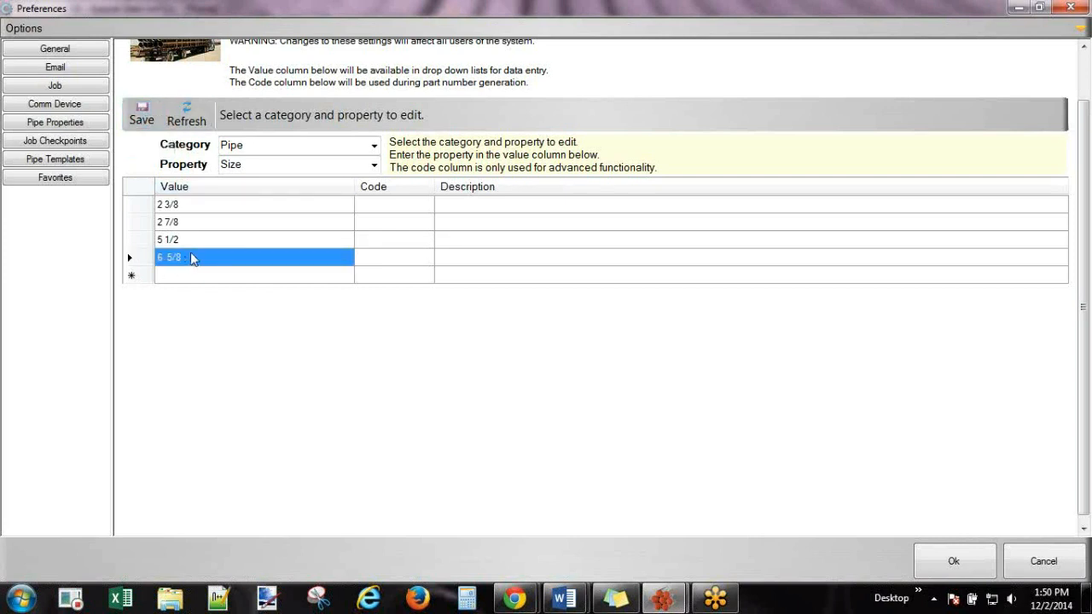
{"action": "left_click", "coordinate": [375, 166]}
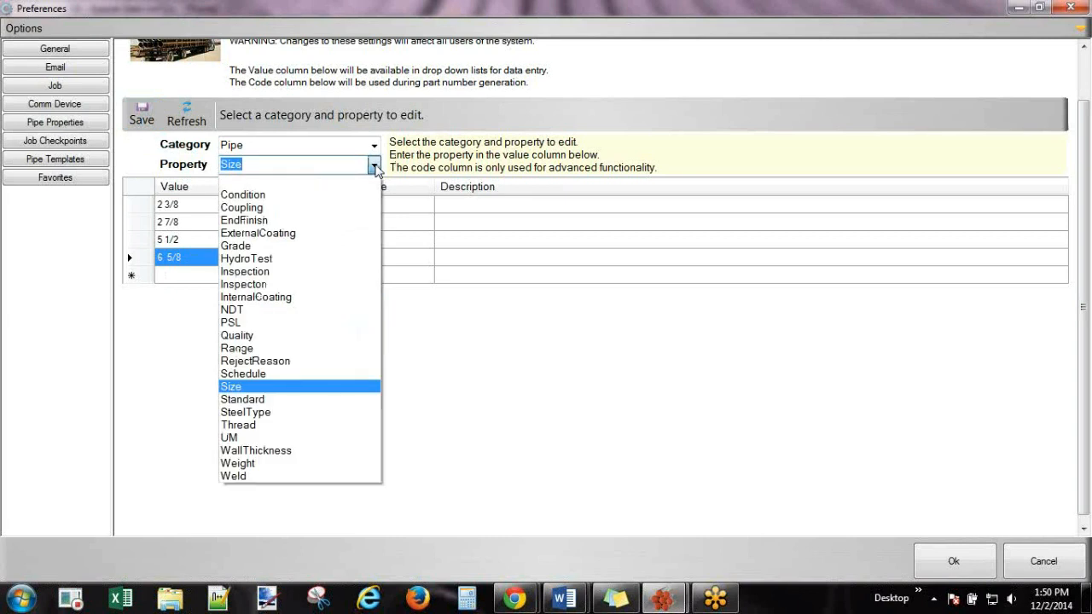
Choose Weight and delete weights 1.20–3.64 and 5.30–6.50, so the list starts 4.60, 4.70, 7.90.
{"action": "left_click", "coordinate": [239, 463]}
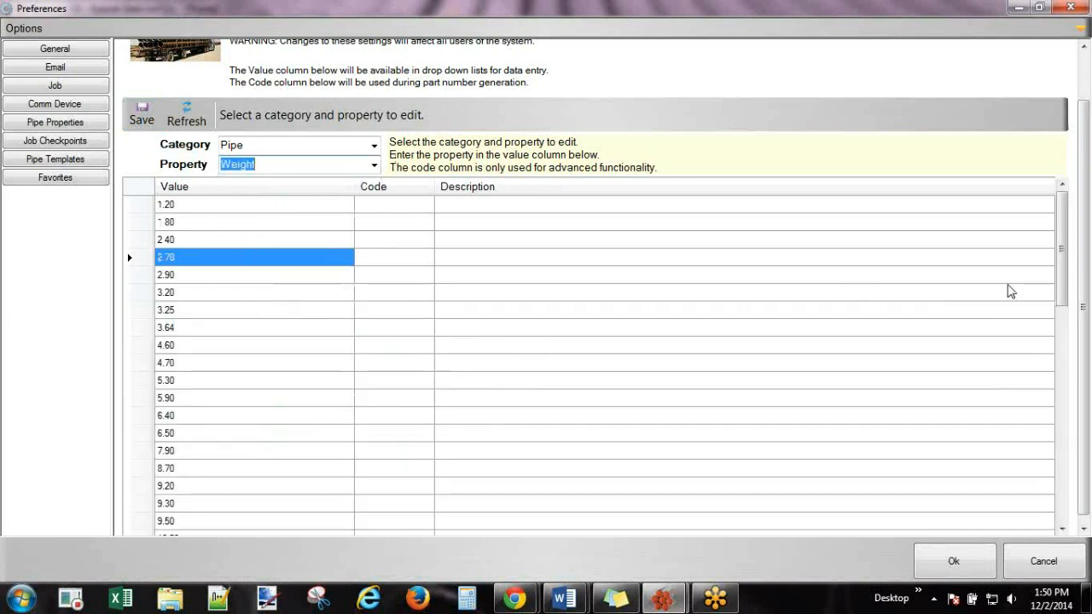
{"action": "left_click_drag", "start_coordinate": [1063, 271], "coordinate": [1071, 216]}
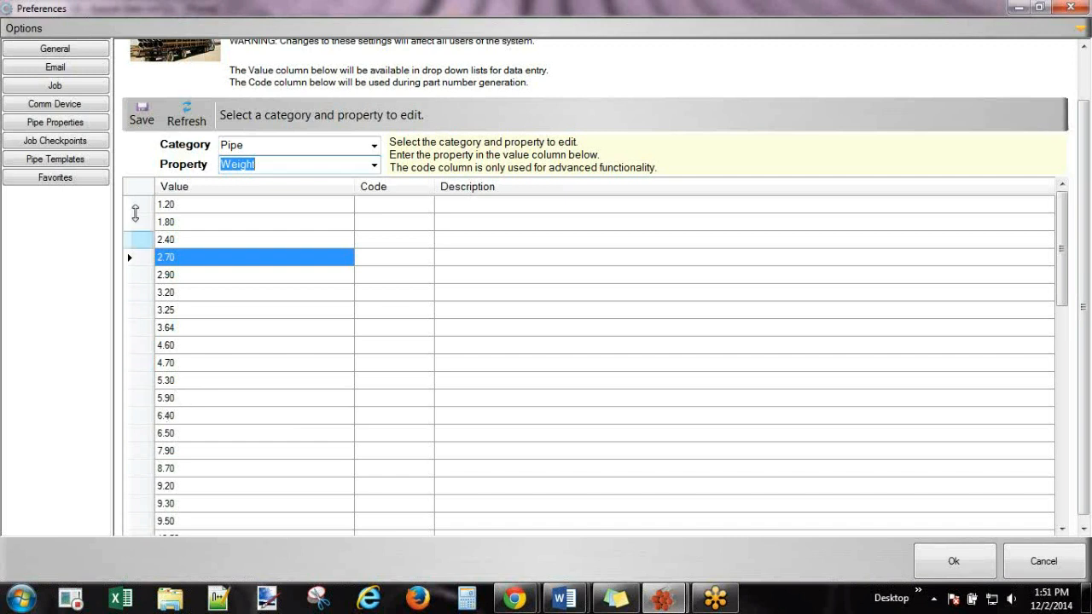
{"action": "left_click_drag", "start_coordinate": [137, 209], "coordinate": [123, 328]}
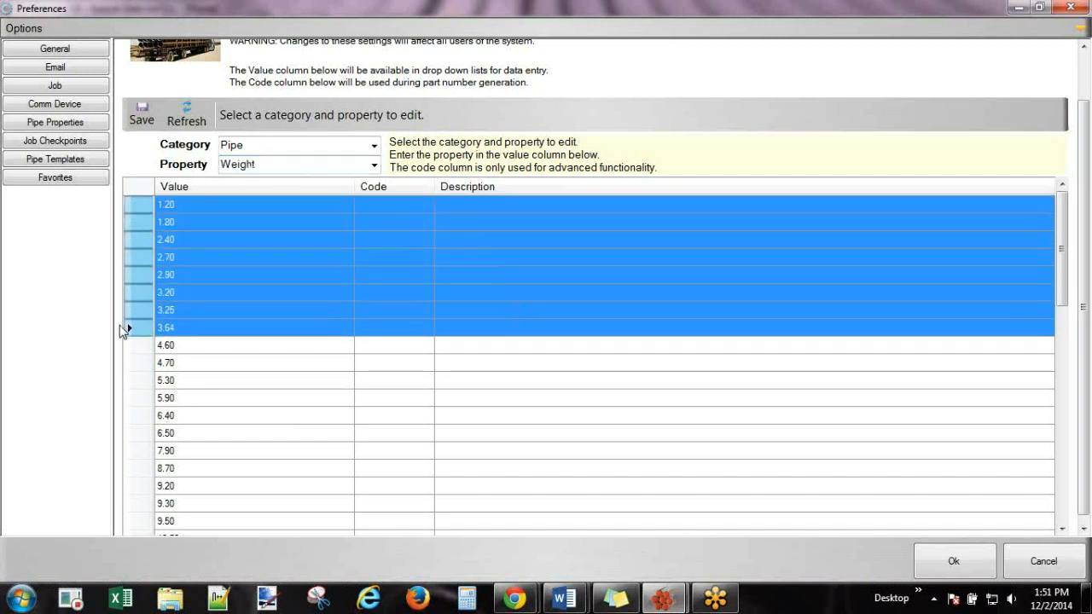
{"action": "key", "text": "Delete"}
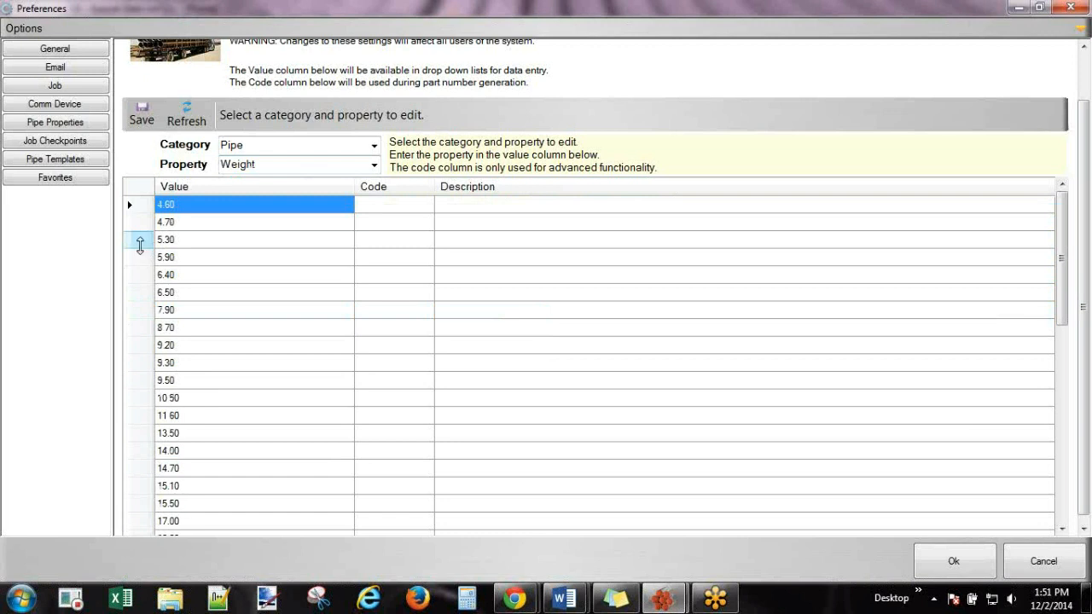
{"action": "left_click_drag", "start_coordinate": [141, 245], "coordinate": [137, 293]}
{"action": "key", "text": "Delete"}
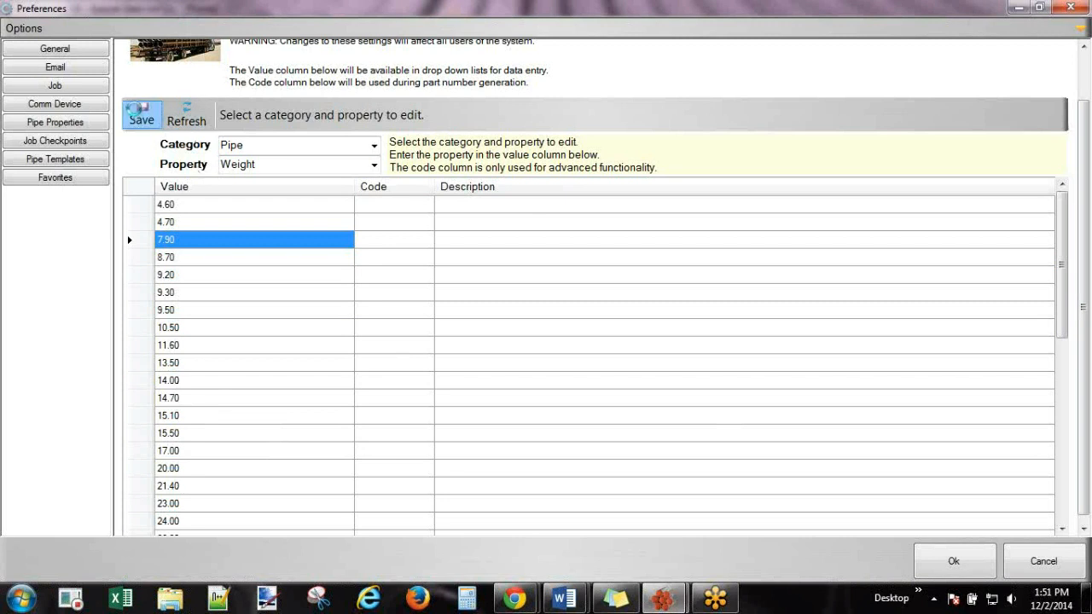
{"action": "left_click", "coordinate": [374, 166]}
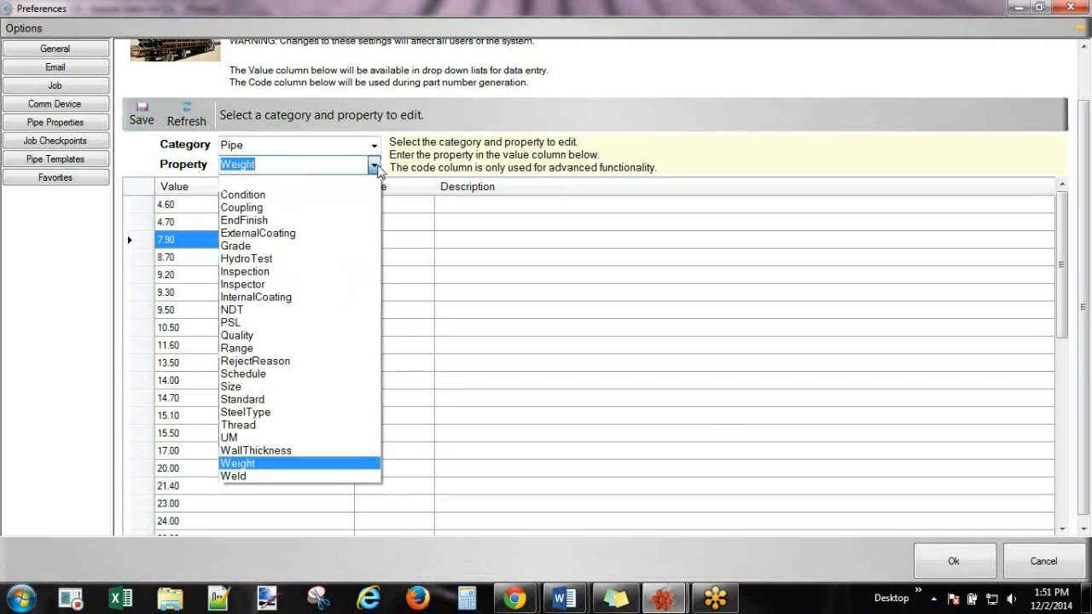
Look through the Condition, Coupling and EndFinish values, then show RejectReason's Bad Pin and Bent.
{"action": "left_click", "coordinate": [281, 195]}
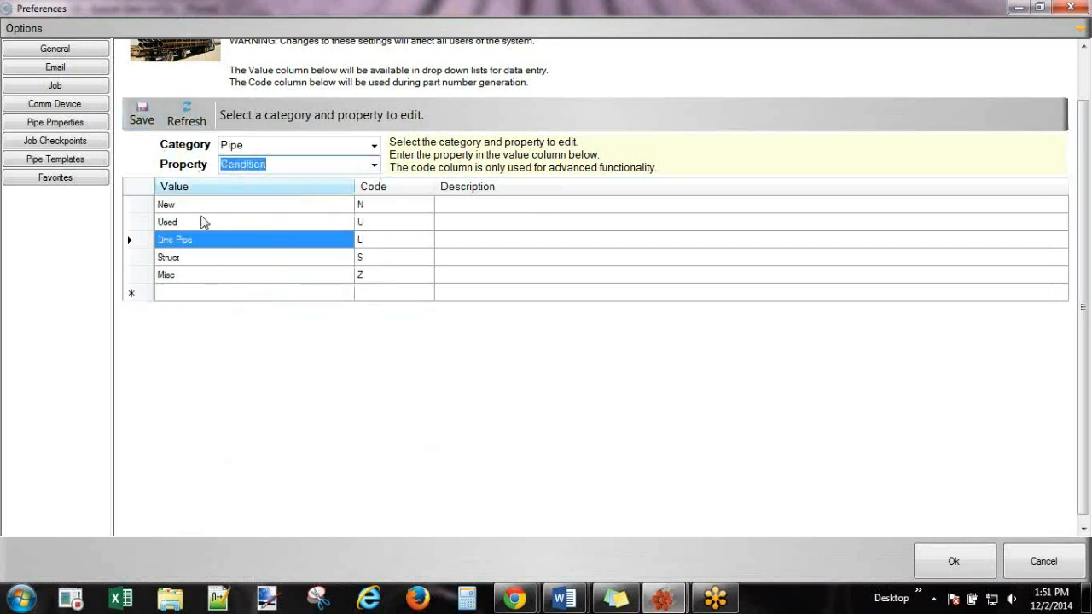
{"action": "left_click", "coordinate": [374, 166]}
{"action": "left_click", "coordinate": [277, 207]}
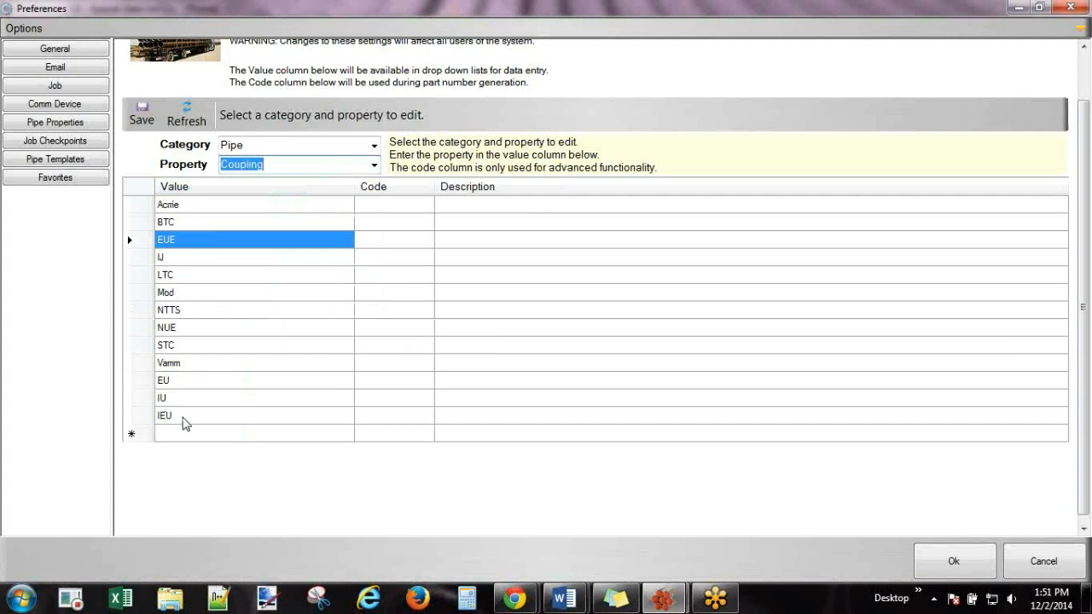
{"action": "left_click", "coordinate": [374, 166]}
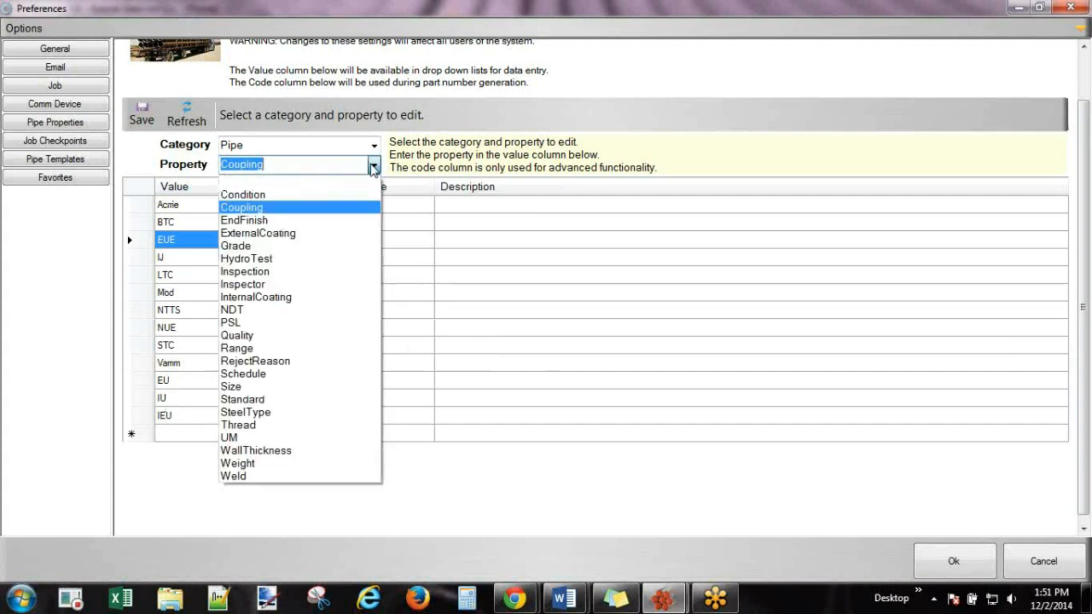
{"action": "left_click", "coordinate": [264, 221]}
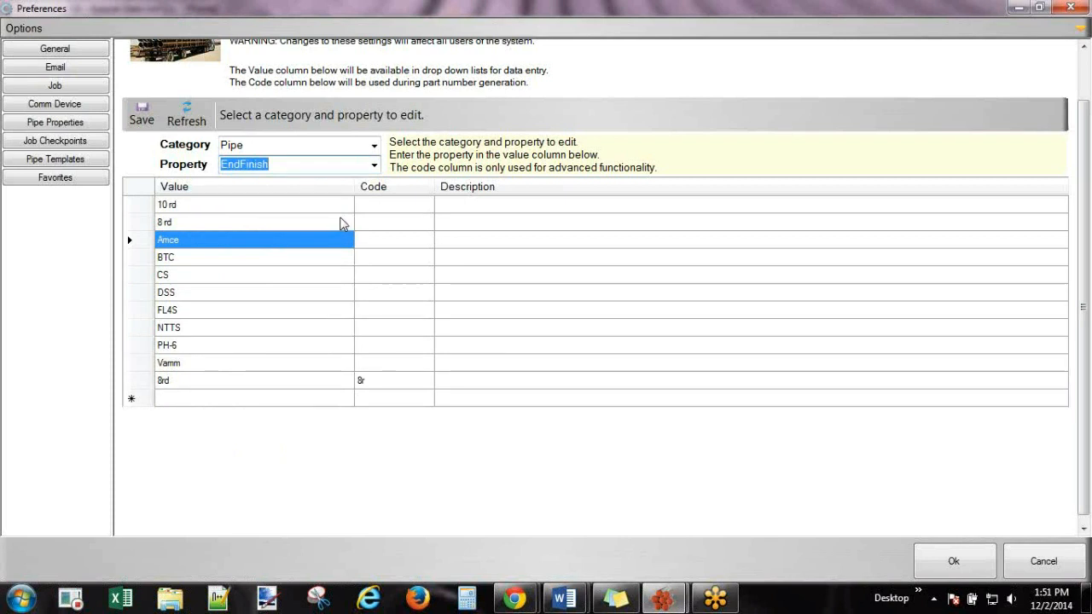
{"action": "left_click", "coordinate": [373, 164]}
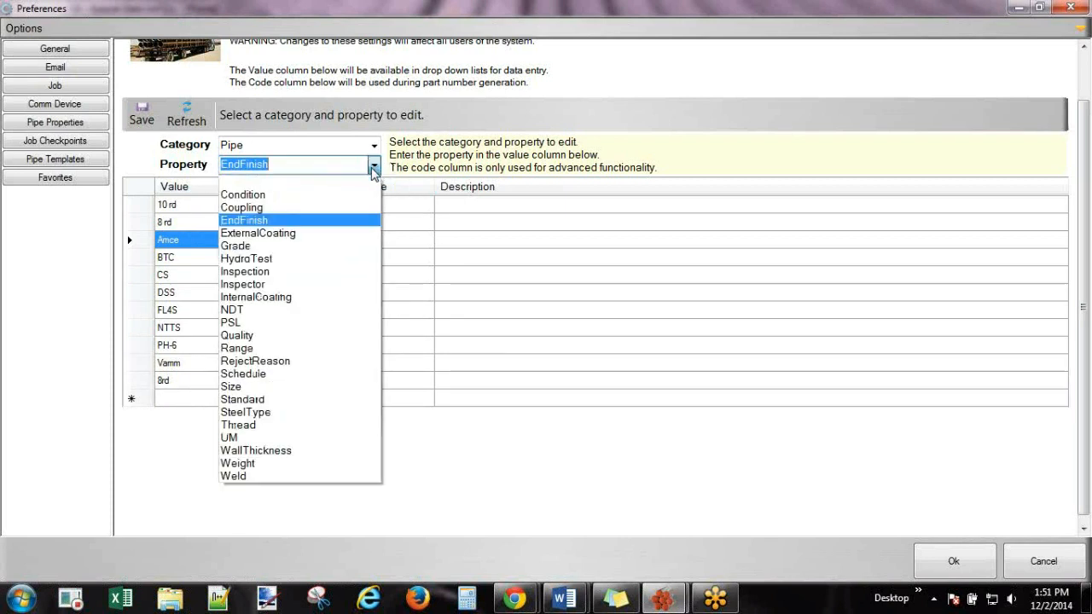
{"action": "left_click", "coordinate": [277, 361]}
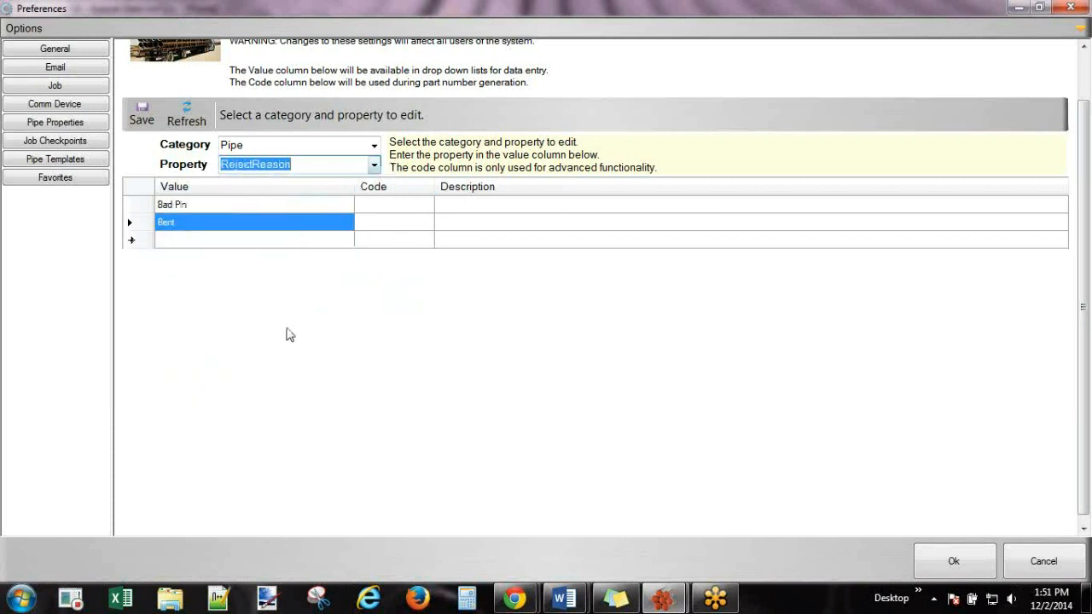
Add Pitted and Unknown as new reject reasons and save them.
{"action": "left_click", "coordinate": [180, 244]}
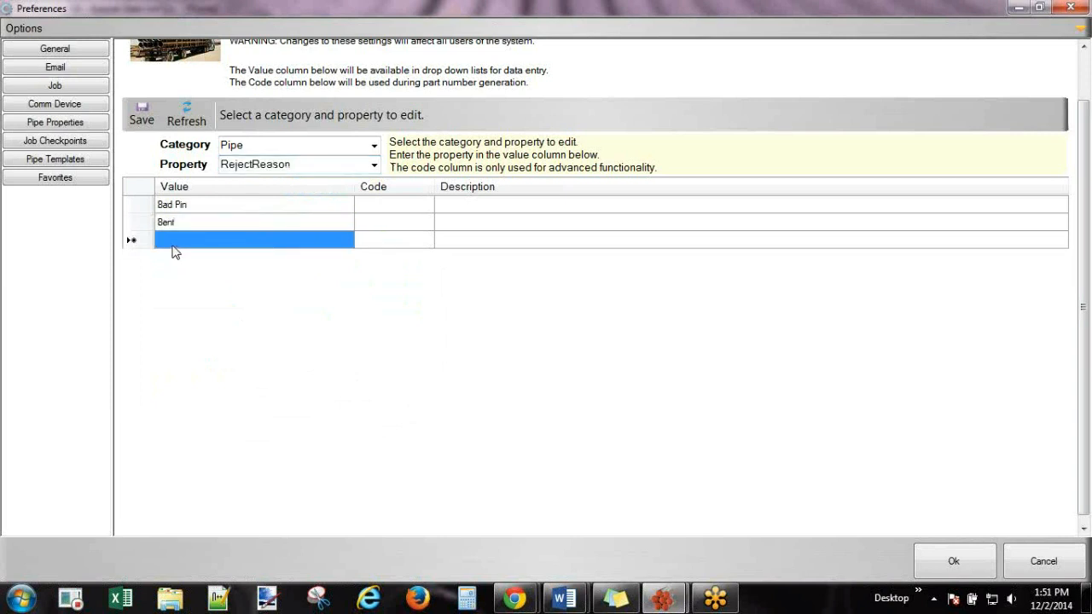
{"action": "left_click", "coordinate": [173, 242]}
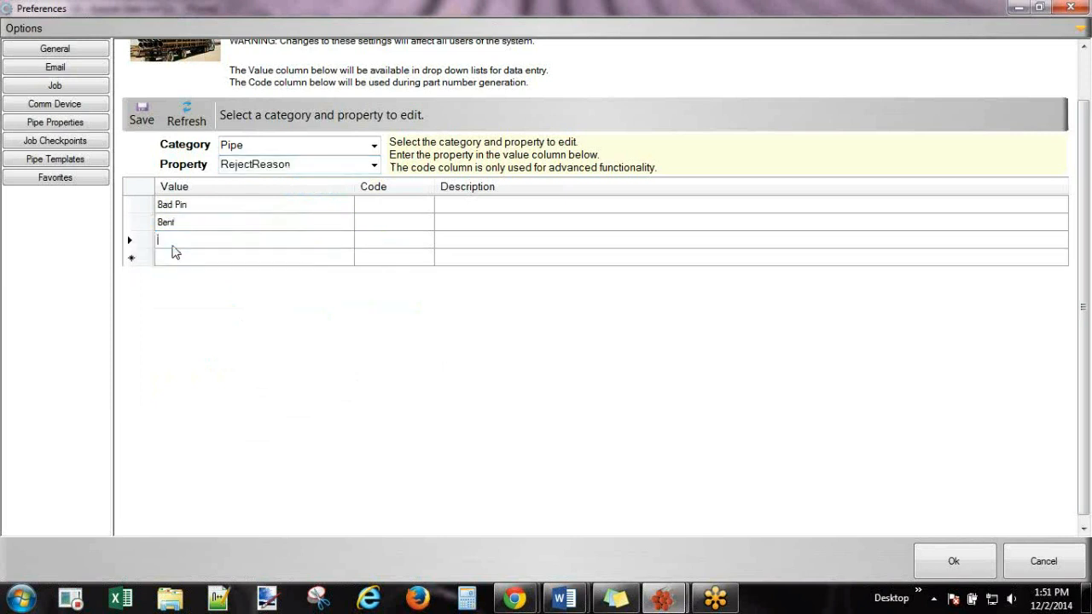
{"action": "type", "text": "I"}
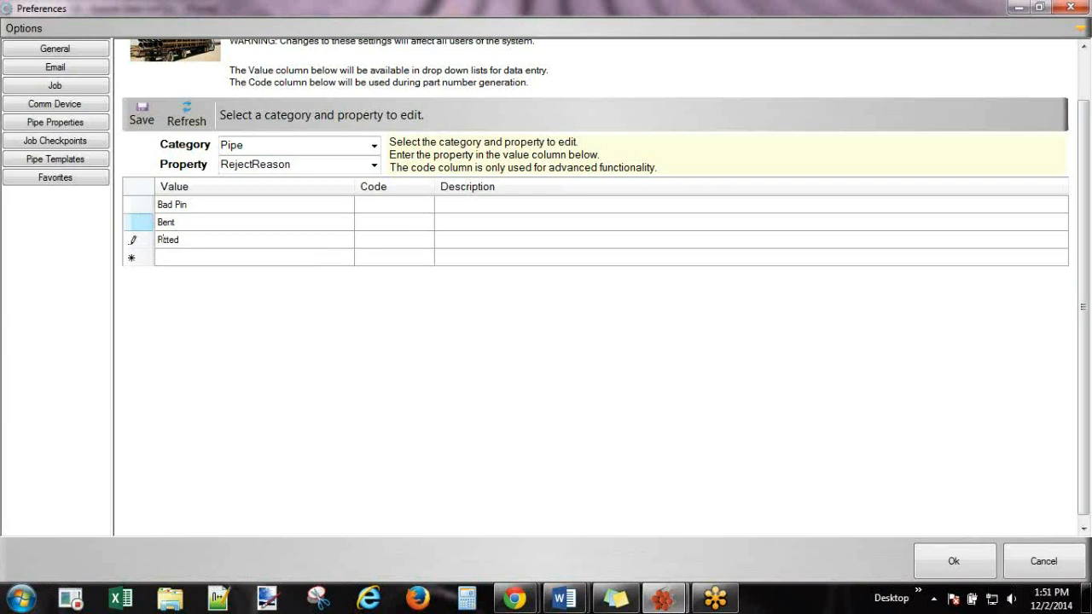
{"action": "left_click", "coordinate": [211, 261]}
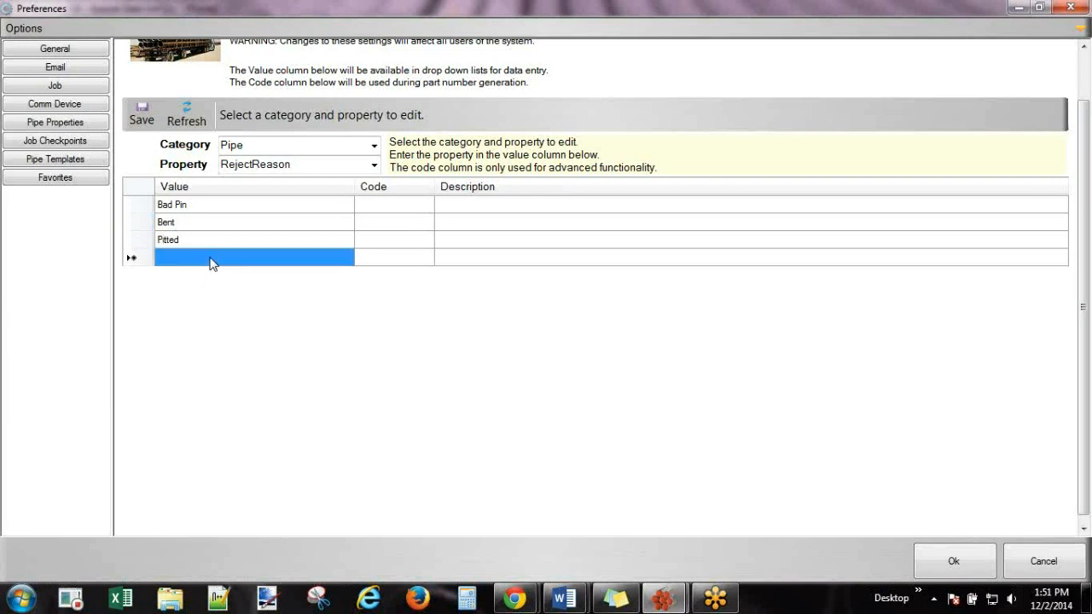
{"action": "left_click", "coordinate": [212, 263]}
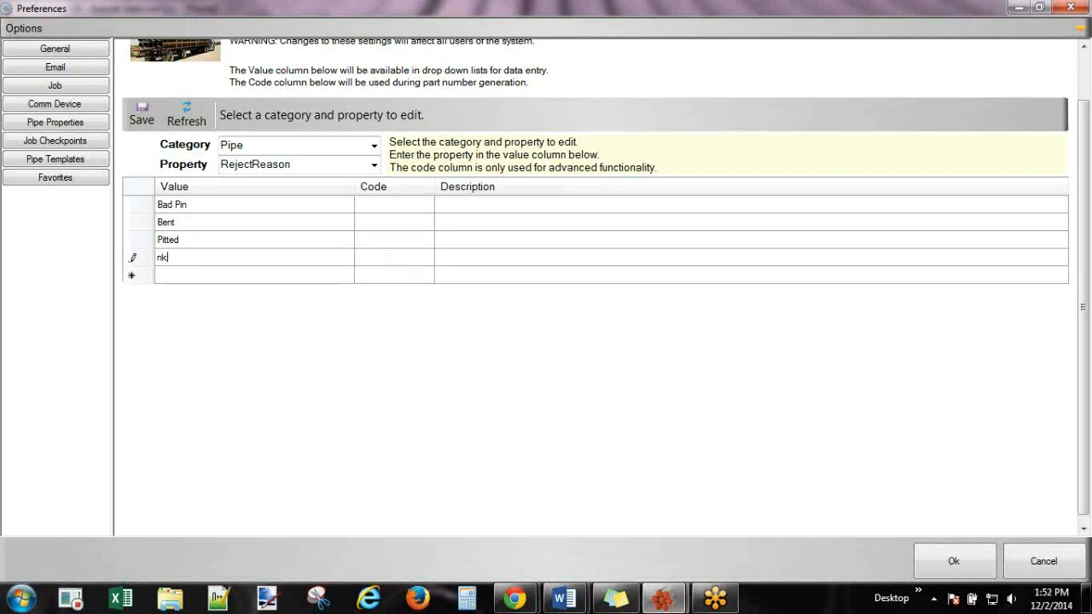
{"action": "type", "text": "i"}
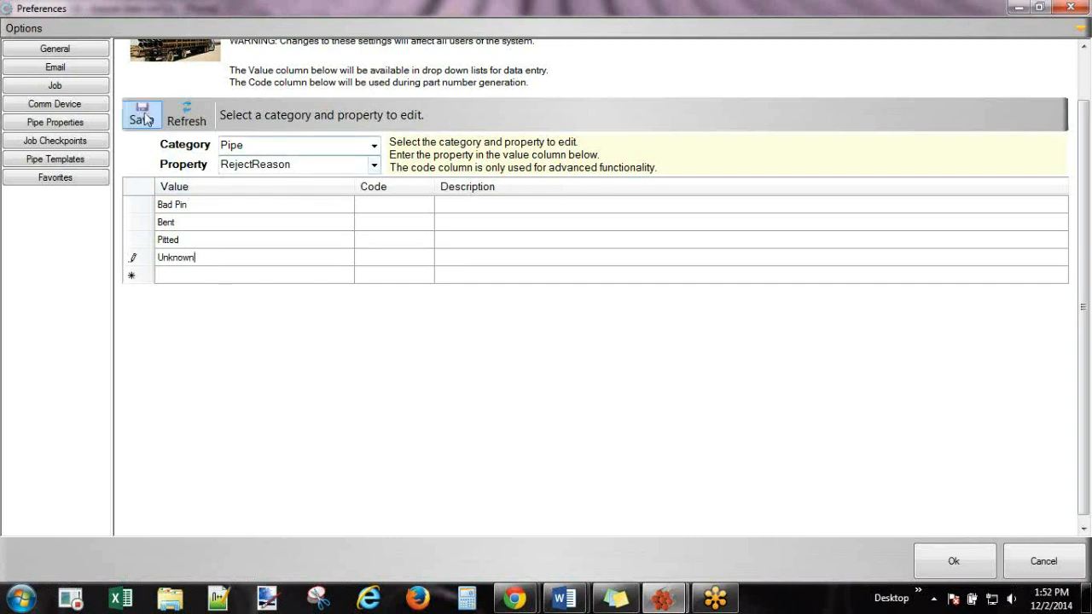
{"action": "left_click", "coordinate": [375, 167]}
{"action": "left_click", "coordinate": [375, 167]}
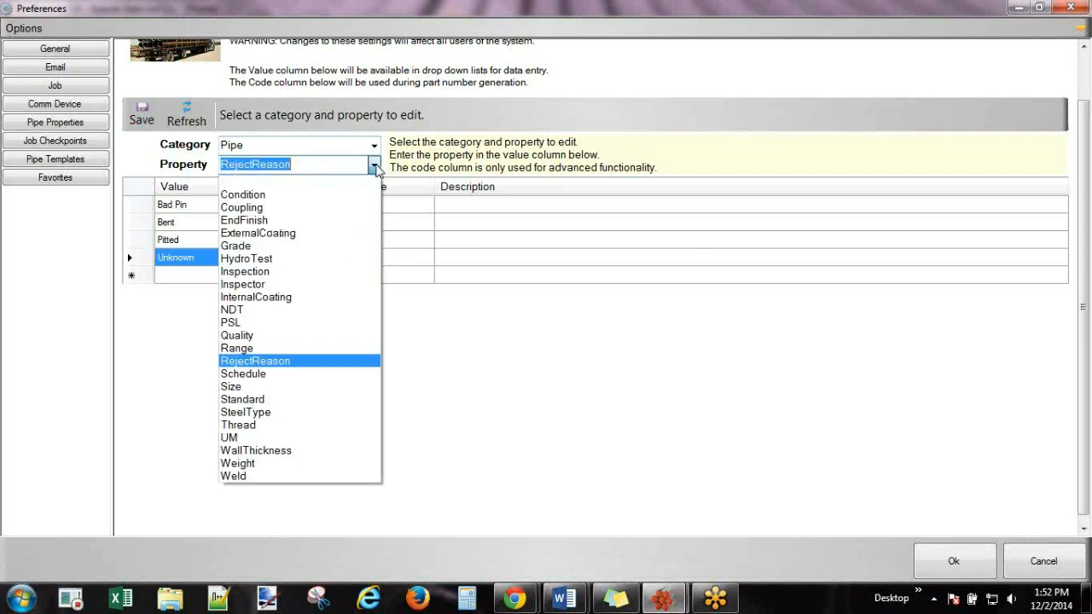
Save the Pipe Range values 1, 2 and 3, then close Preferences with Ok.
{"action": "left_click", "coordinate": [256, 349]}
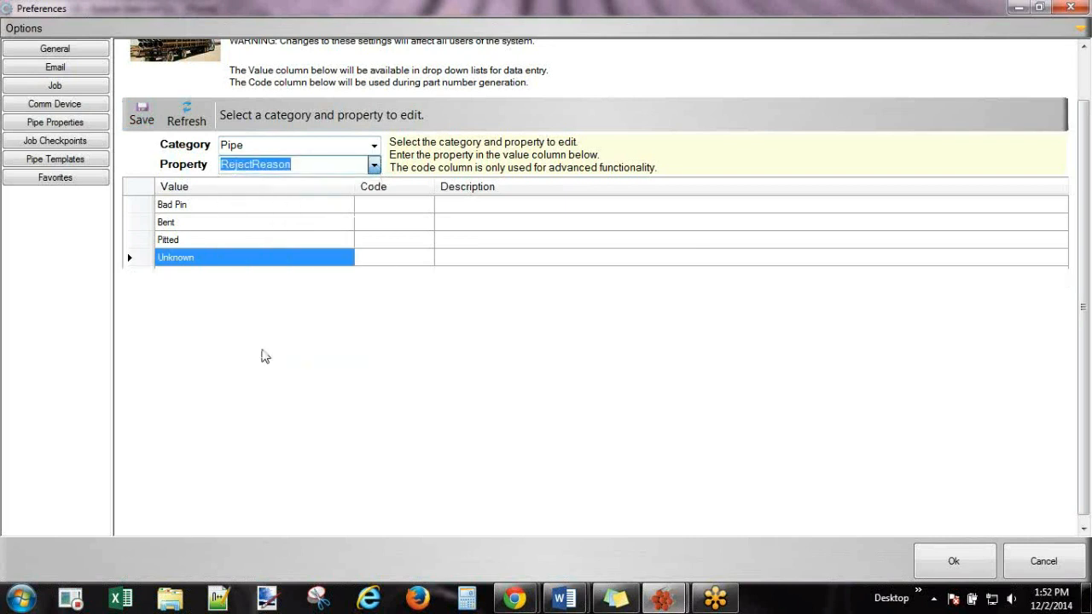
{"action": "left_click", "coordinate": [376, 167]}
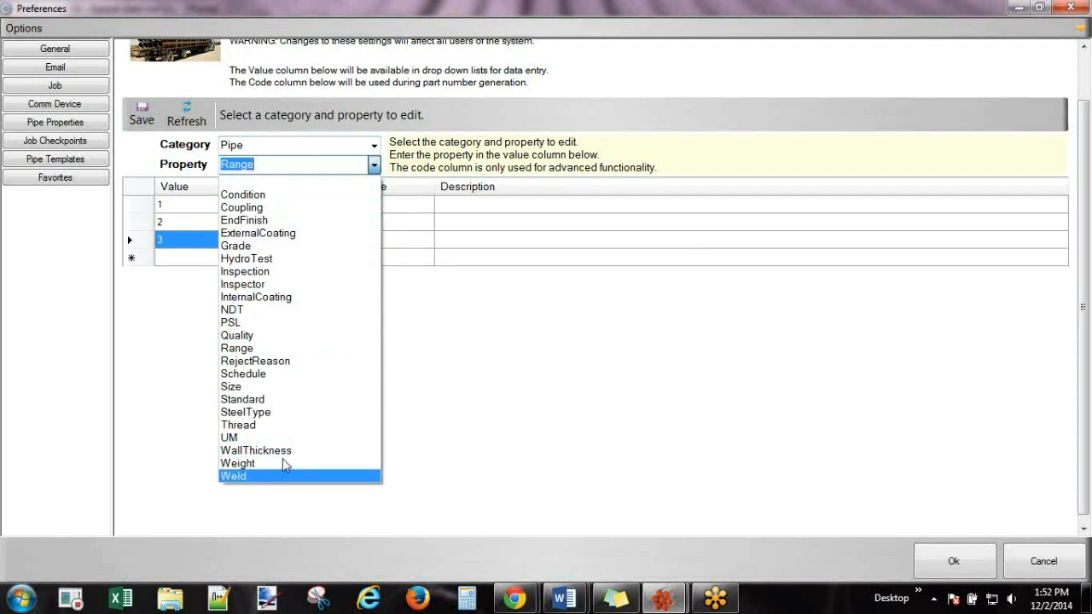
{"action": "left_click", "coordinate": [476, 367]}
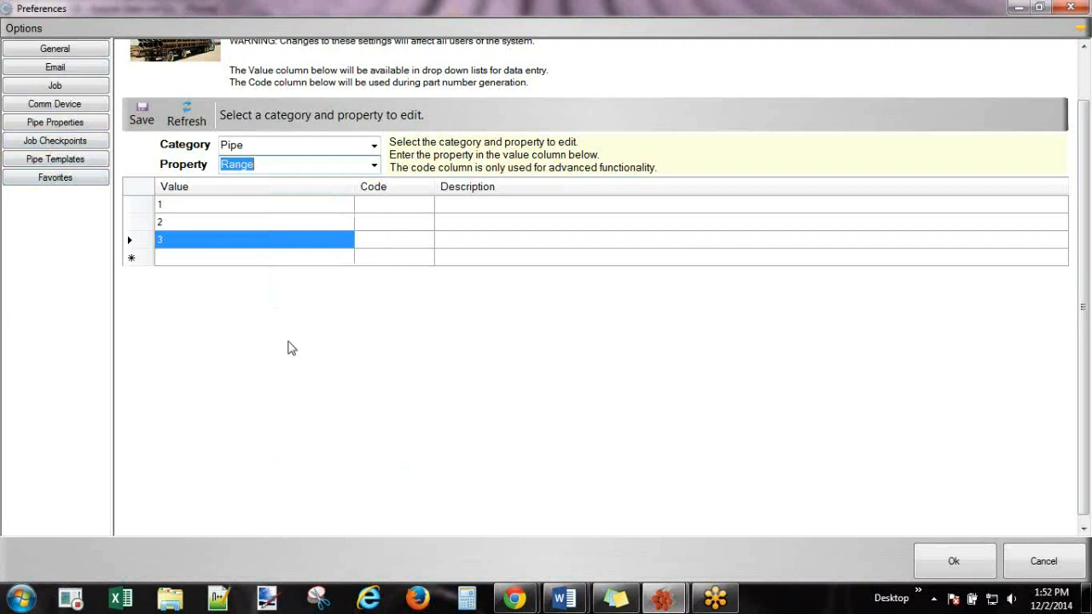
{"action": "left_click", "coordinate": [141, 118]}
{"action": "left_click", "coordinate": [971, 566]}
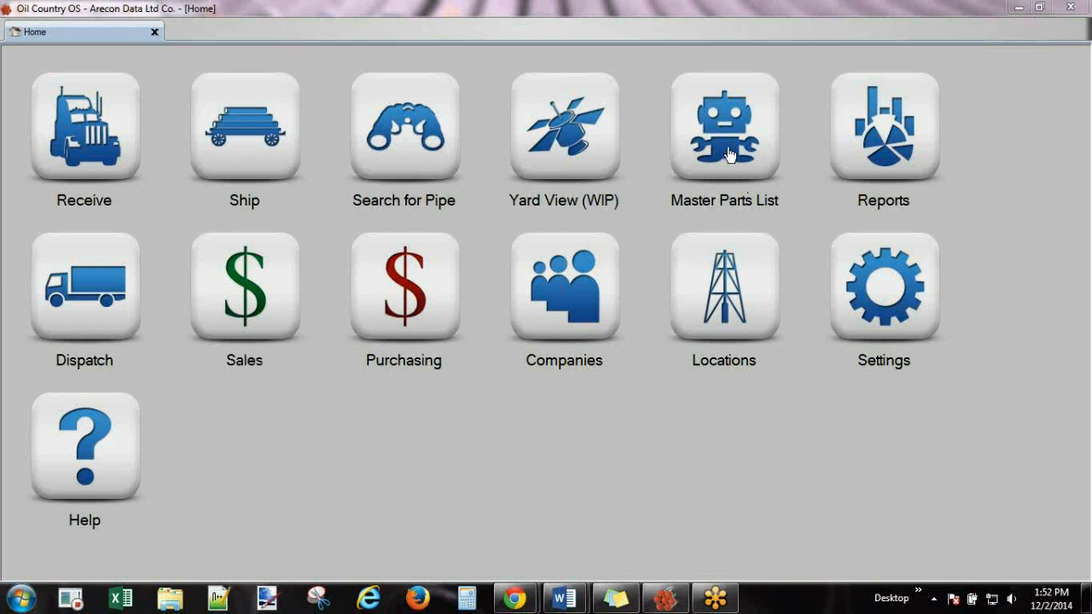
Open the Master Parts List from its Home screen tile.
{"action": "right_click", "coordinate": [726, 117]}
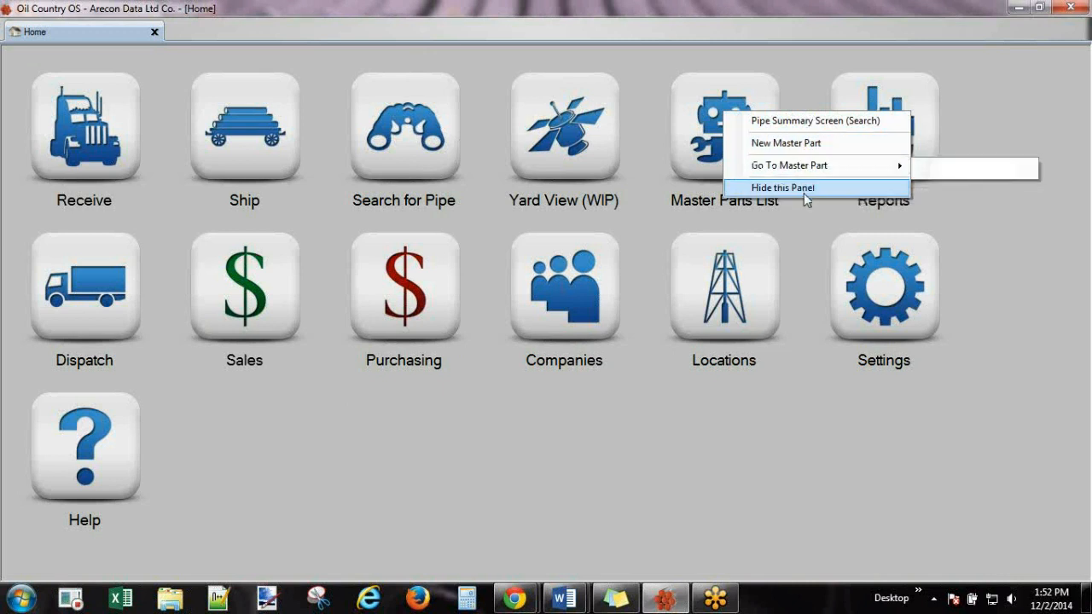
{"action": "left_click", "coordinate": [702, 133]}
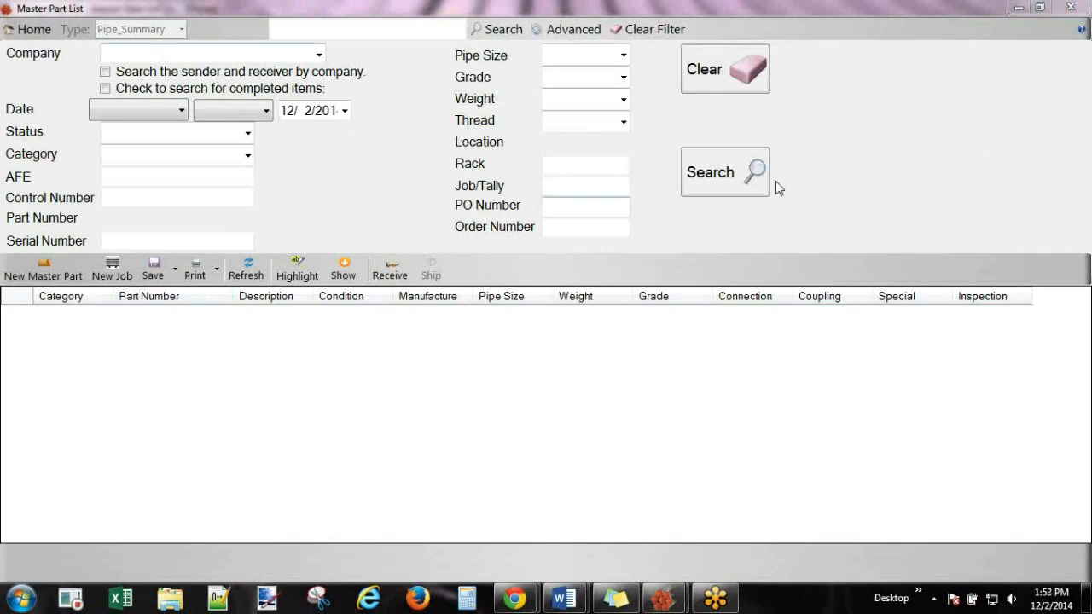
List all parts with a blank search and widen the Part Number column.
{"action": "left_click", "coordinate": [698, 173]}
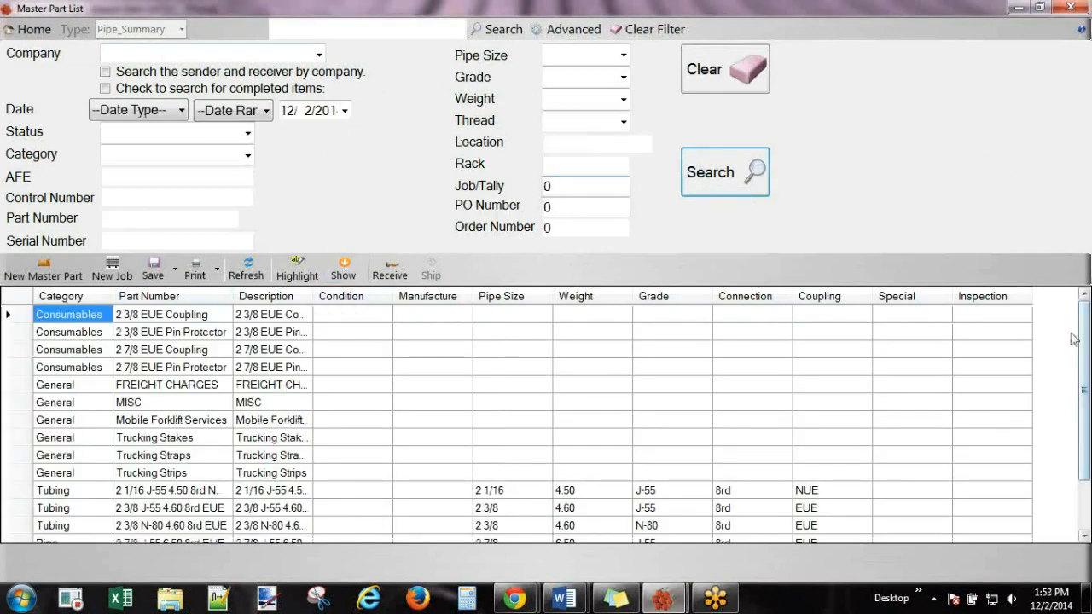
{"action": "left_click_drag", "start_coordinate": [1089, 378], "coordinate": [1091, 425]}
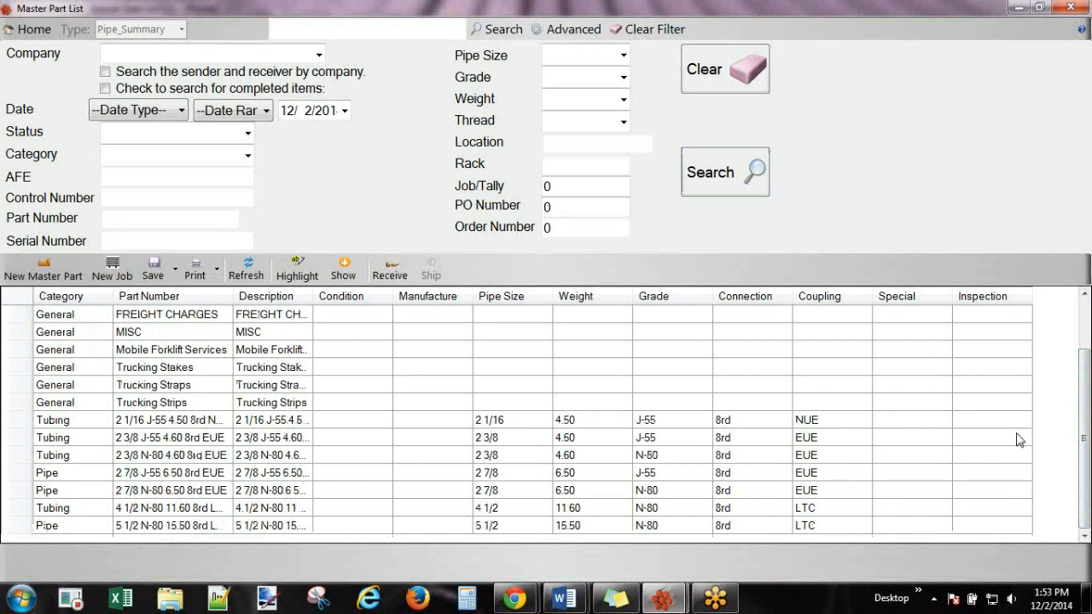
{"action": "left_click_drag", "start_coordinate": [1085, 429], "coordinate": [1088, 362]}
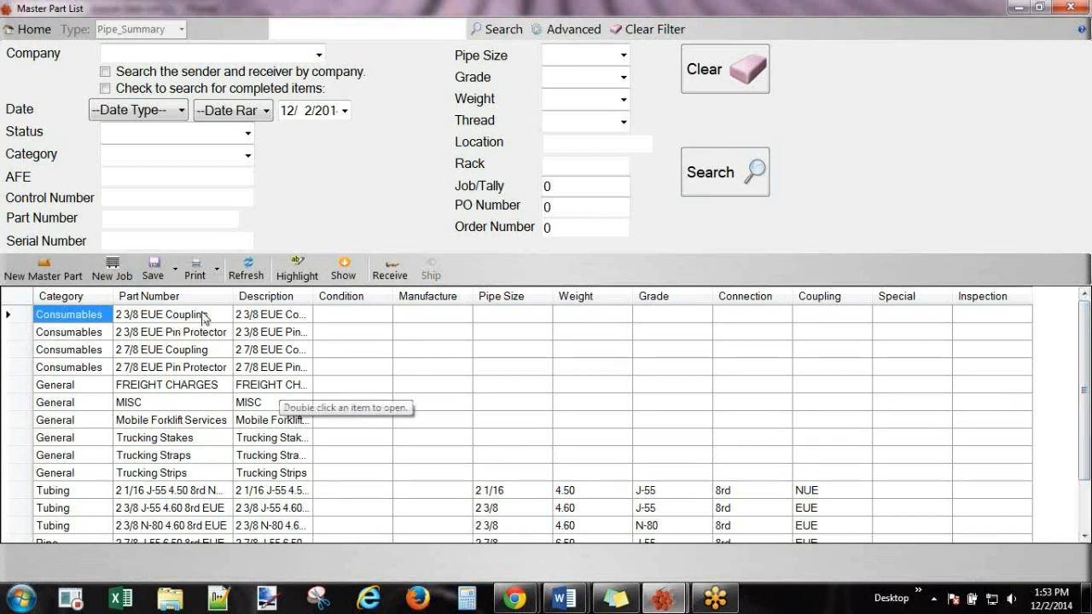
{"action": "left_click_drag", "start_coordinate": [230, 297], "coordinate": [428, 296]}
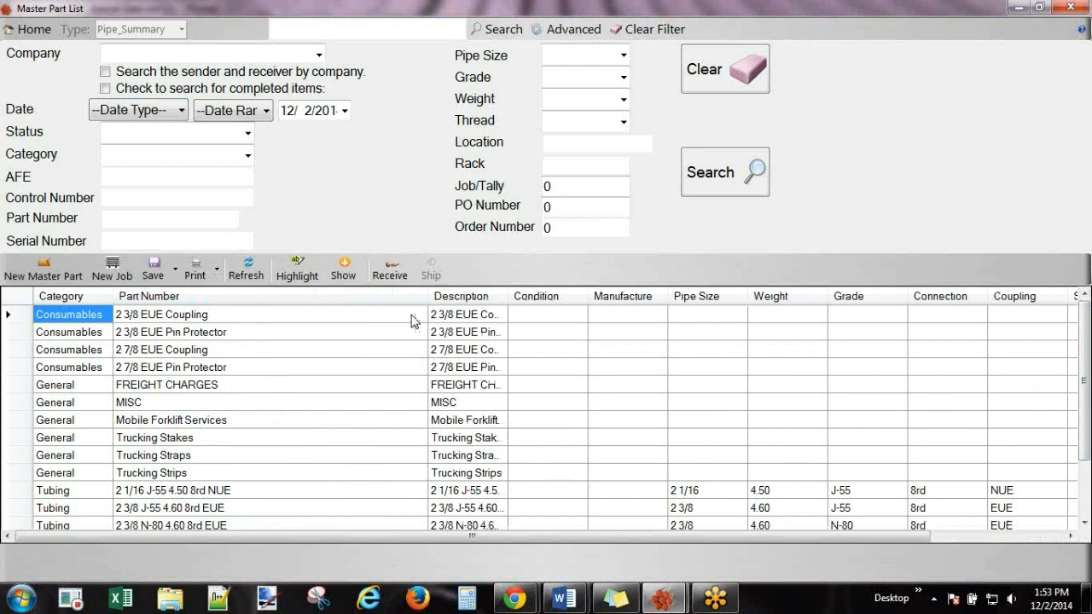
{"action": "left_click", "coordinate": [208, 320]}
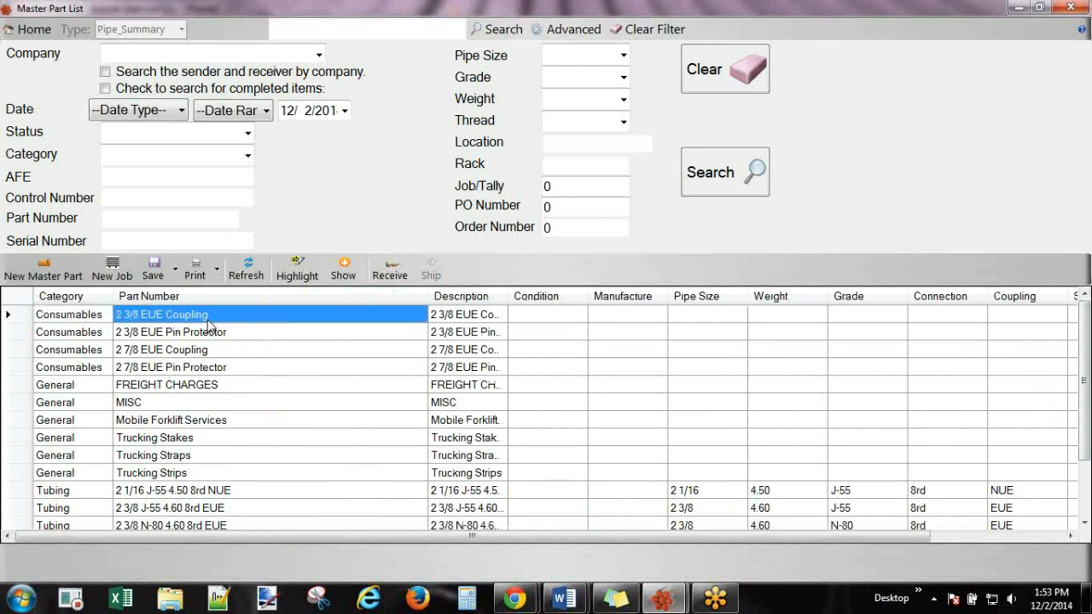
{"action": "left_click", "coordinate": [177, 404]}
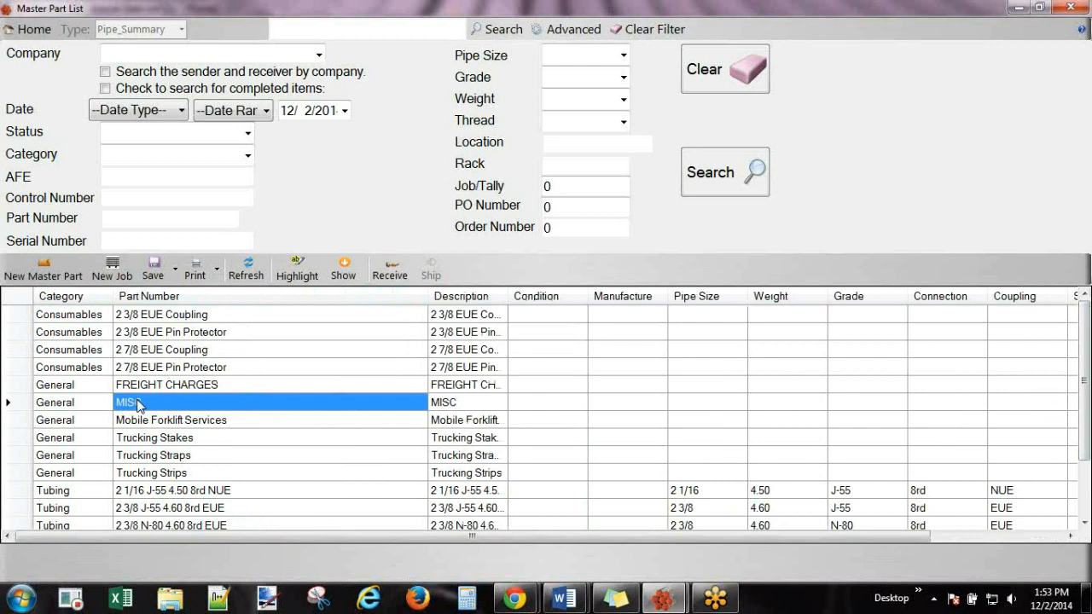
{"action": "right_click", "coordinate": [138, 406]}
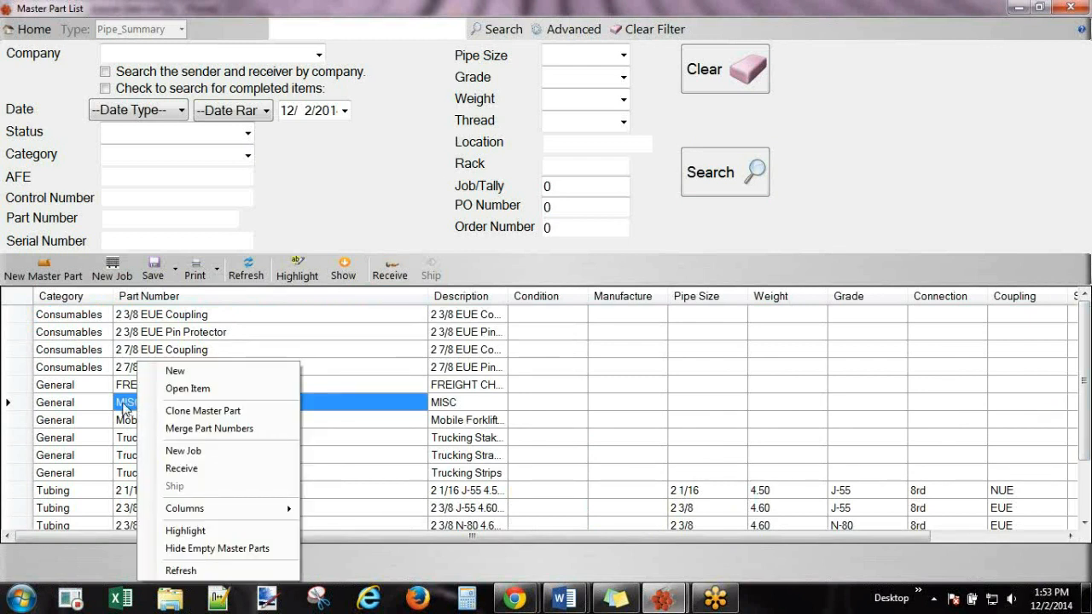
{"action": "left_click", "coordinate": [122, 406]}
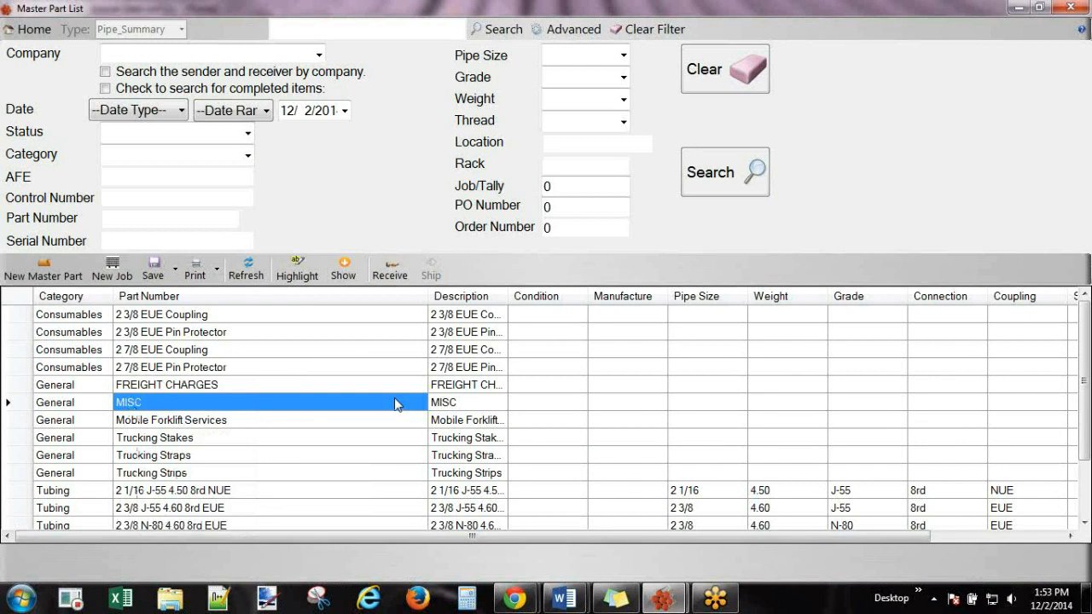
{"action": "right_click", "coordinate": [395, 404]}
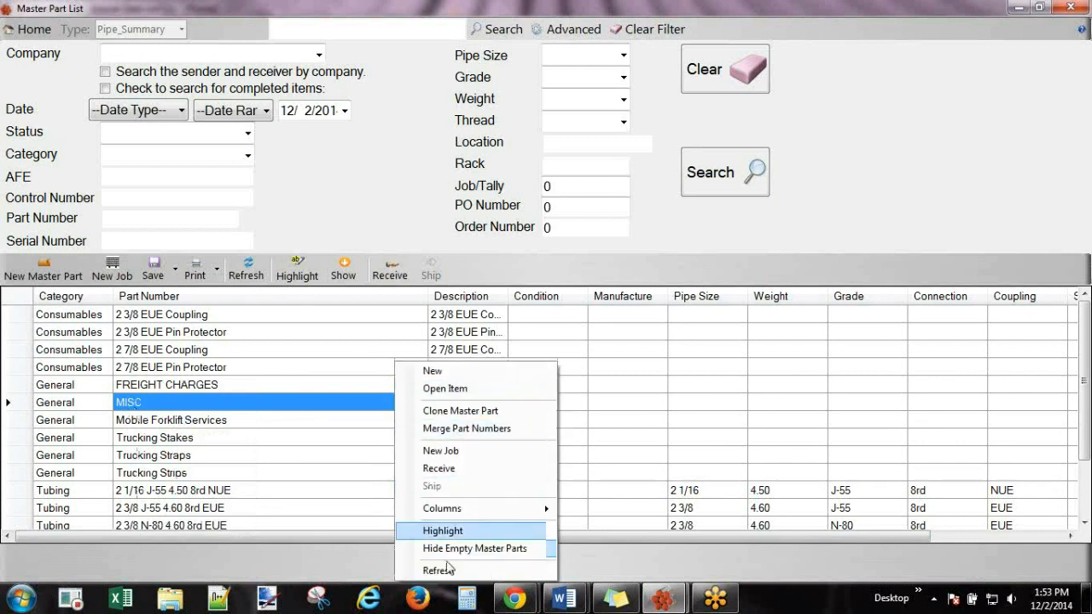
{"action": "left_click", "coordinate": [287, 406]}
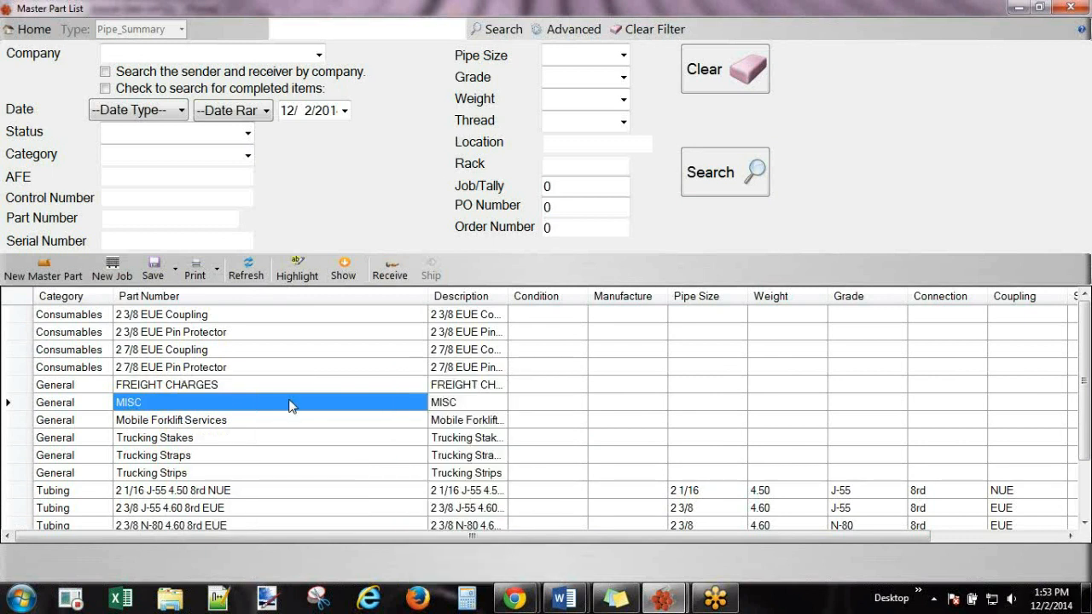
{"action": "left_click", "coordinate": [169, 317]}
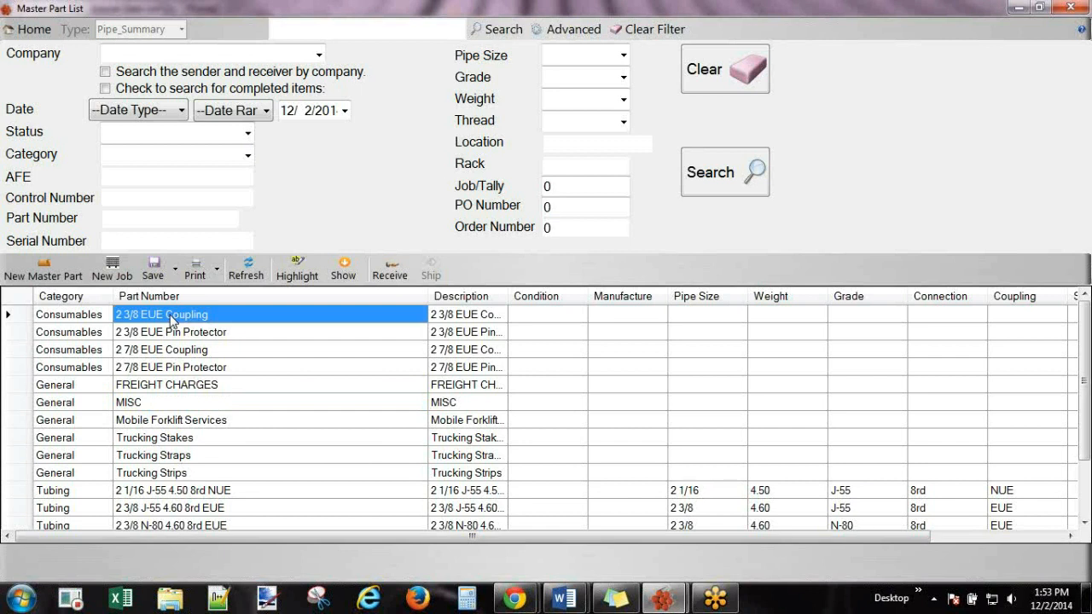
Merge part 2 3/8 EUE Coupling into MISC, confirming with Yes.
{"action": "right_click", "coordinate": [170, 319]}
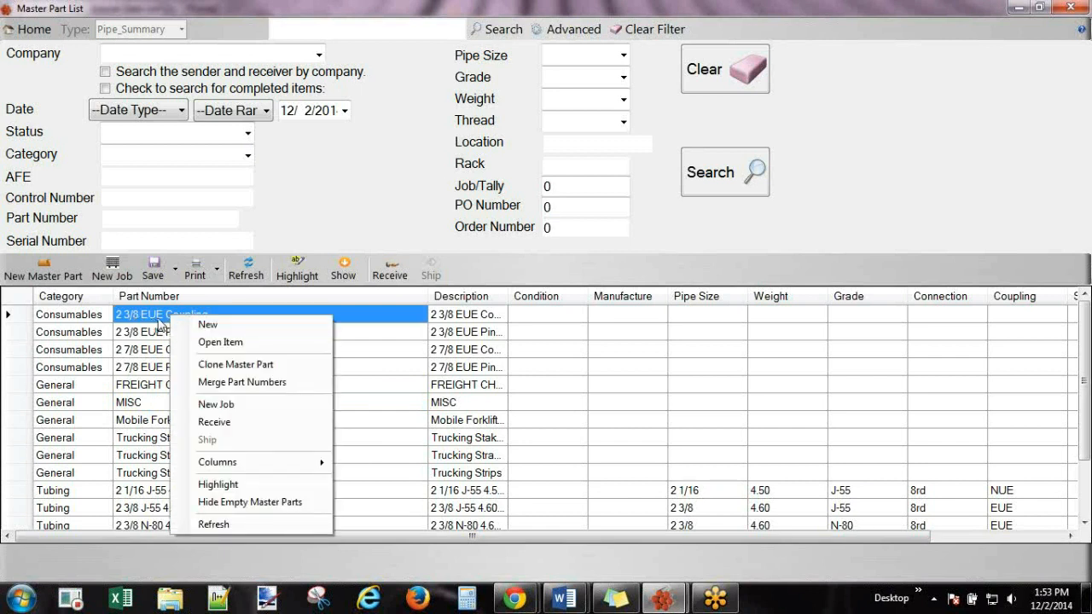
{"action": "left_click", "coordinate": [317, 381]}
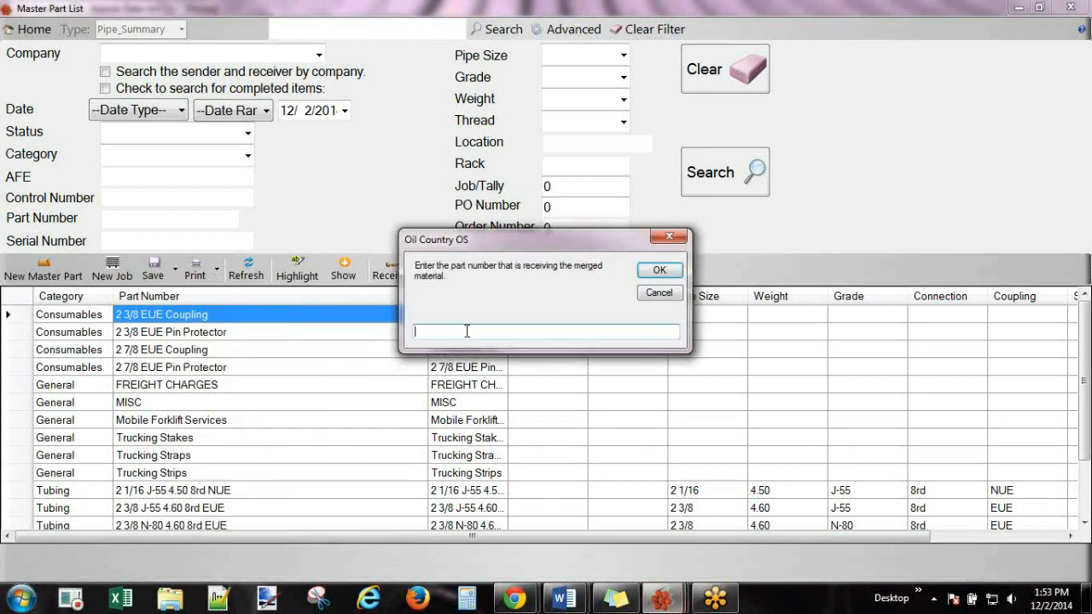
{"action": "type", "text": "MISC"}
{"action": "left_click", "coordinate": [674, 272]}
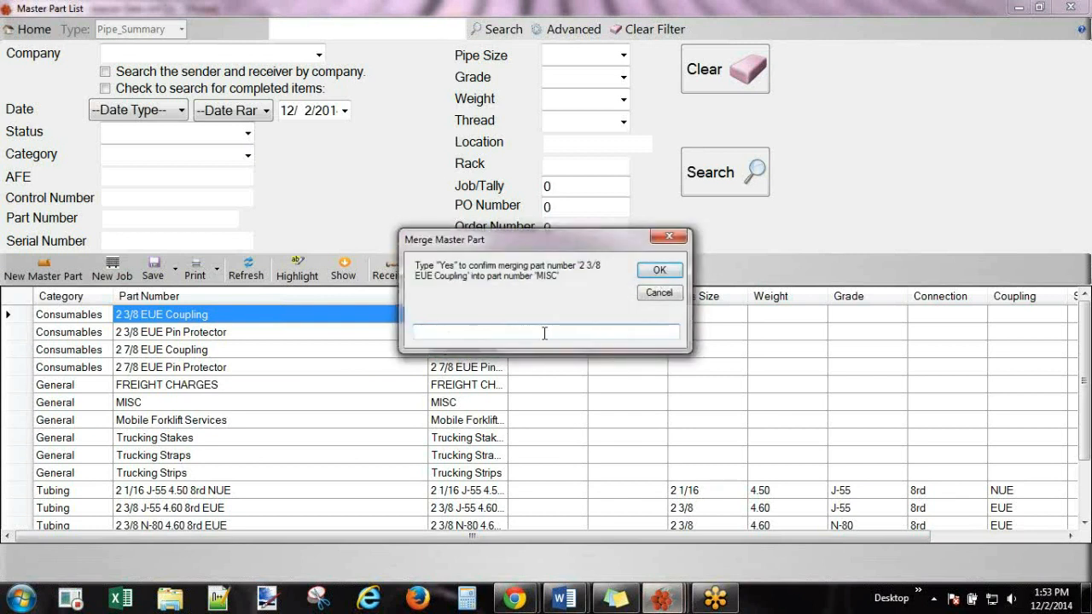
{"action": "type", "text": "Yes"}
{"action": "left_click", "coordinate": [659, 271]}
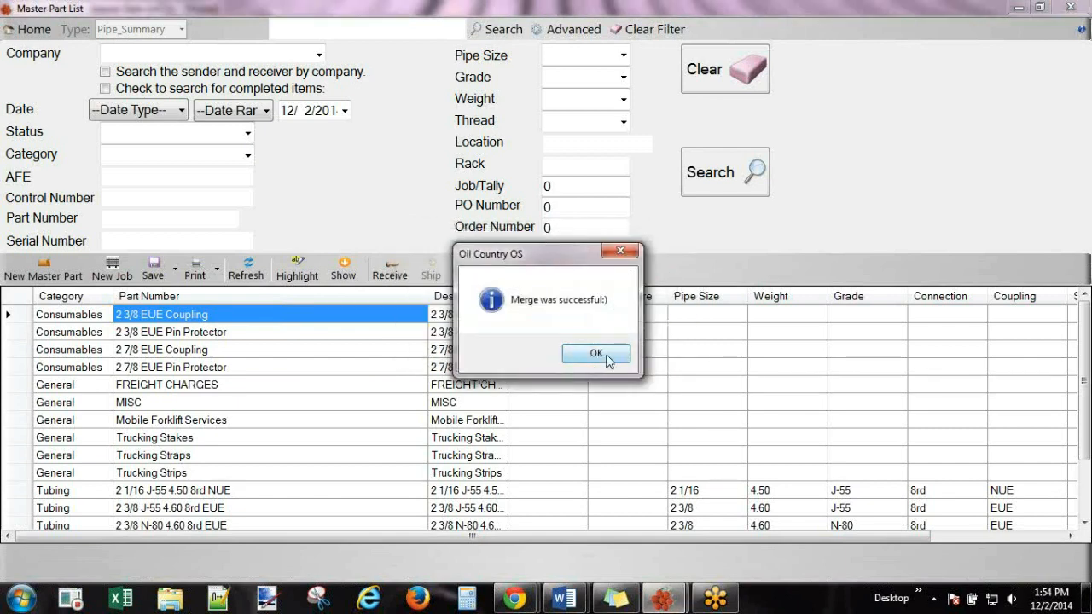
{"action": "left_click", "coordinate": [597, 353]}
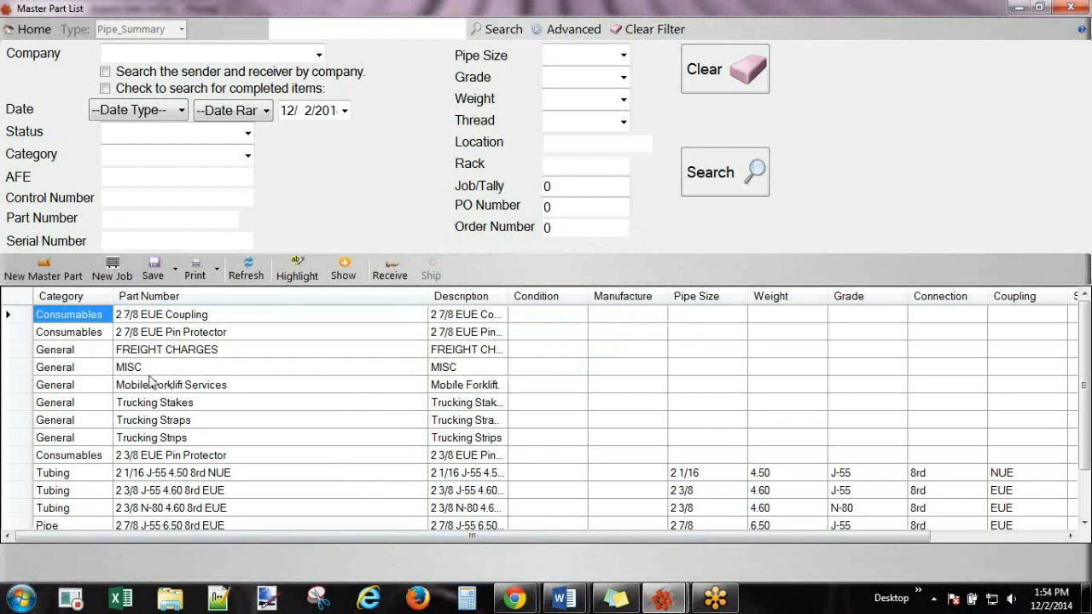
Merge part 2 3/8 EUE Pin Protector into MISC, confirming with Yes.
{"action": "left_click", "coordinate": [154, 457]}
{"action": "right_click", "coordinate": [157, 461]}
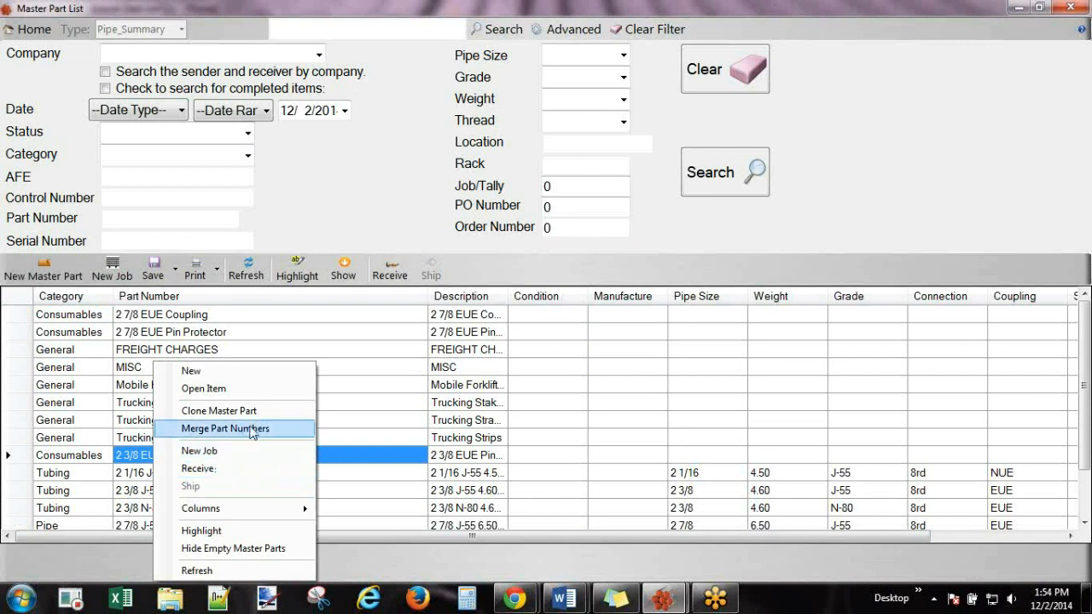
{"action": "left_click", "coordinate": [252, 433]}
{"action": "type", "text": "MISC"}
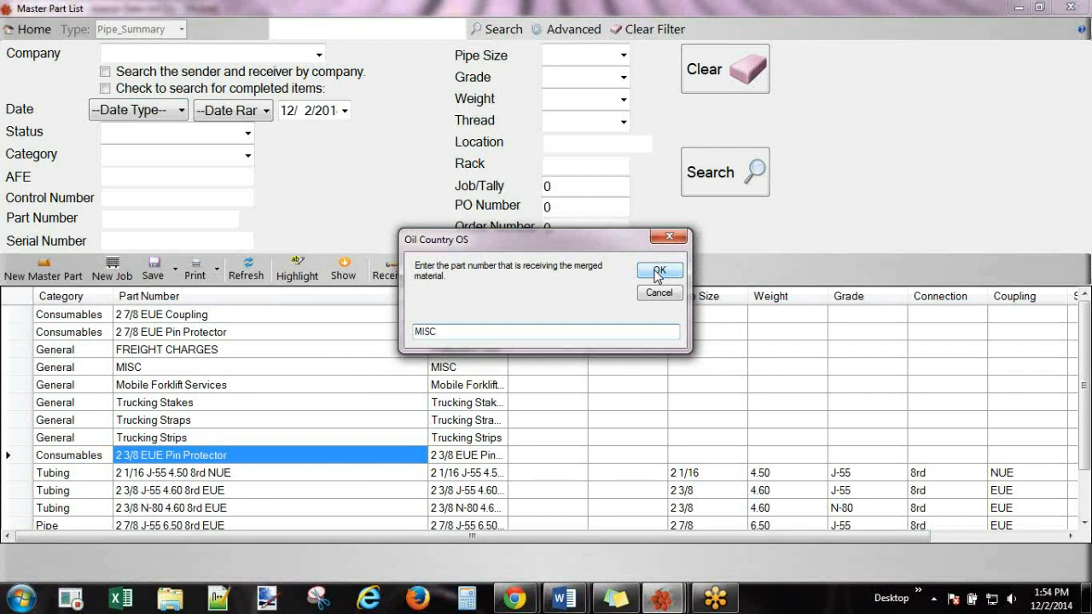
{"action": "left_click", "coordinate": [658, 270]}
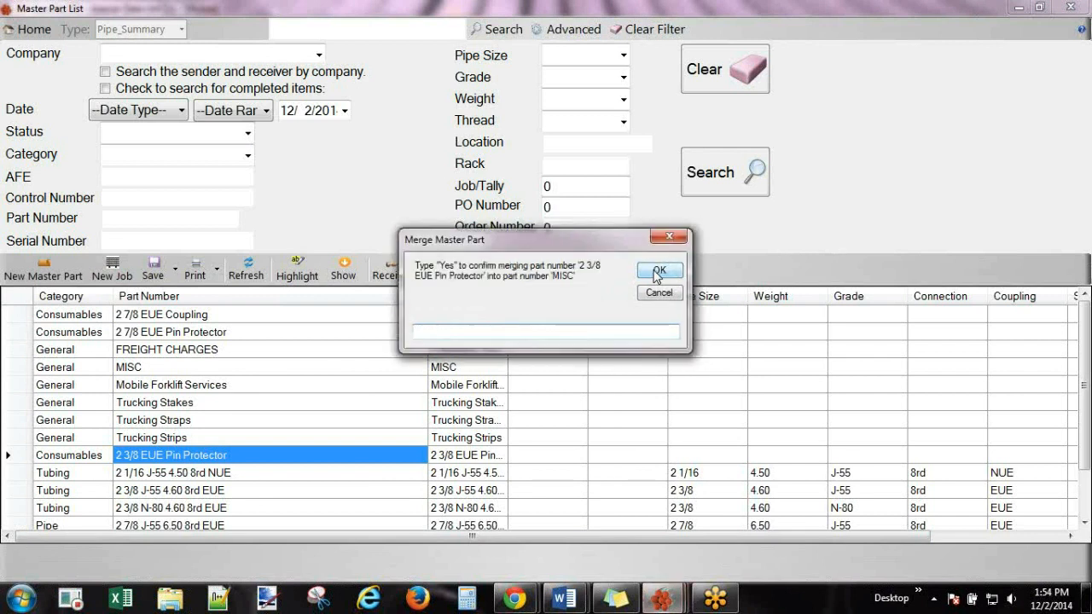
{"action": "type", "text": "Yes"}
{"action": "left_click", "coordinate": [662, 271]}
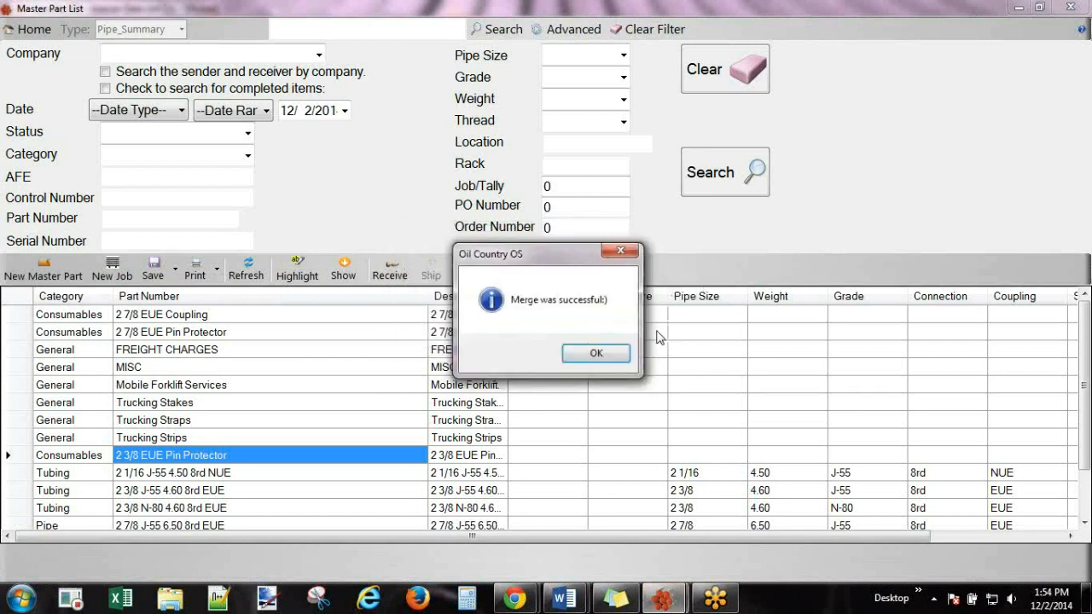
{"action": "left_click", "coordinate": [607, 355]}
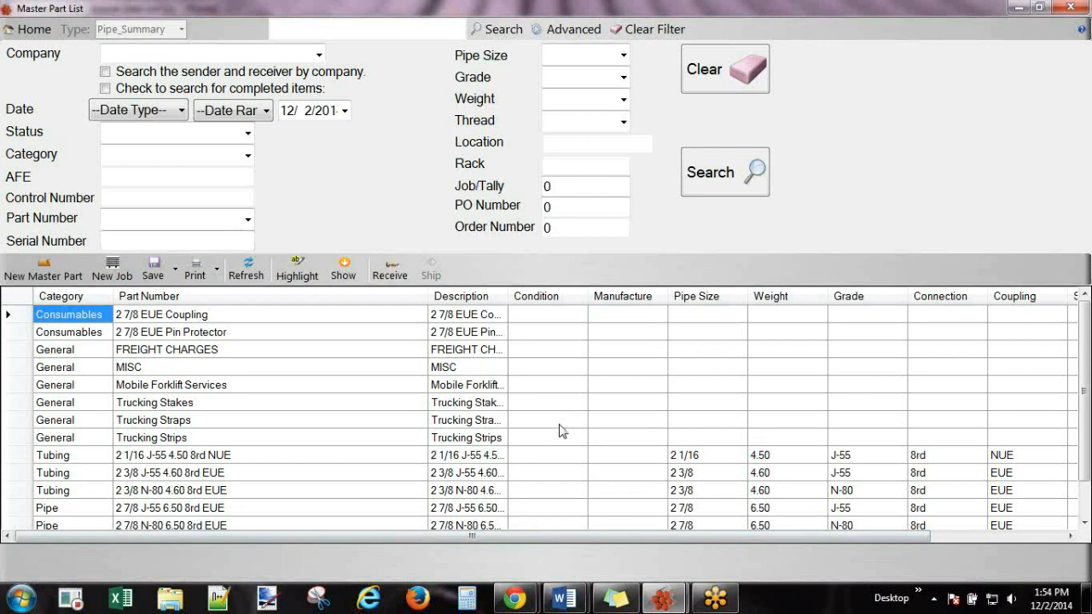
Widen the Description column and start a new master part with category Pipe.
{"action": "left_click_drag", "start_coordinate": [509, 296], "coordinate": [589, 296]}
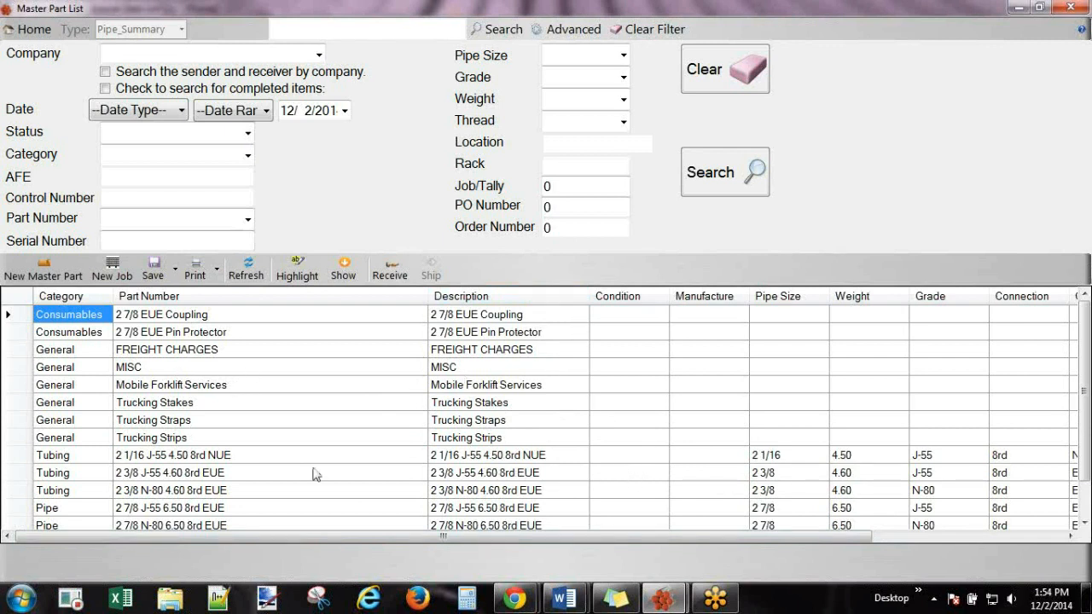
{"action": "left_click", "coordinate": [36, 274]}
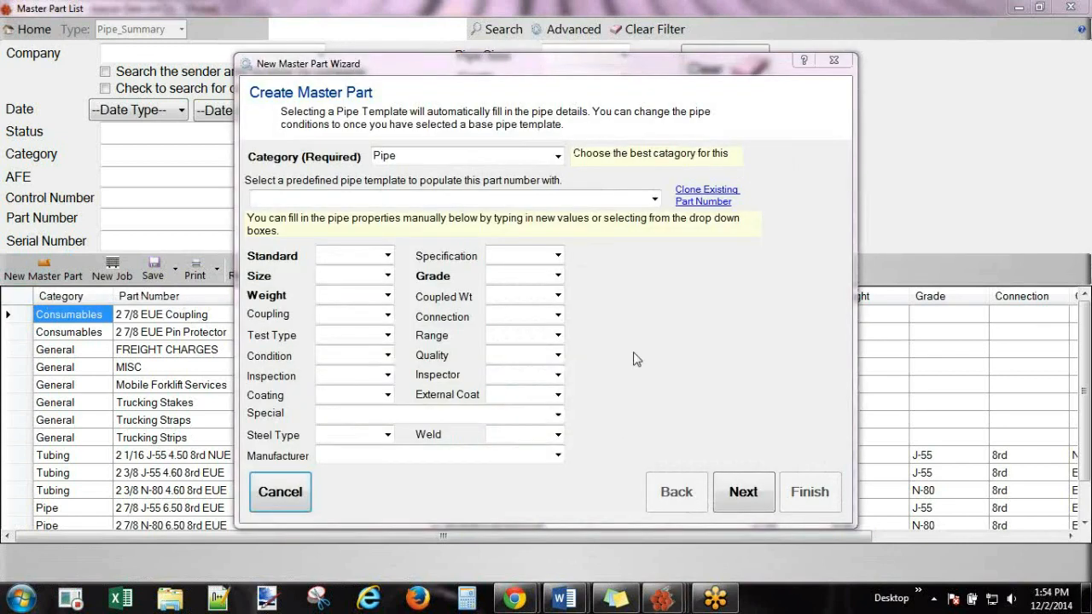
{"action": "left_click", "coordinate": [558, 157]}
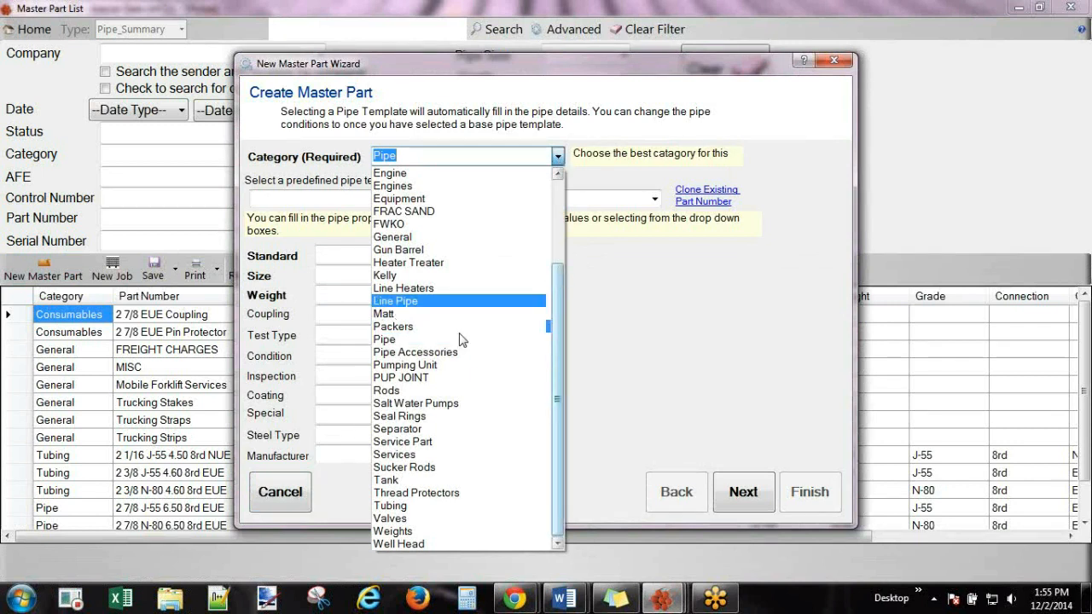
{"action": "left_click", "coordinate": [400, 343]}
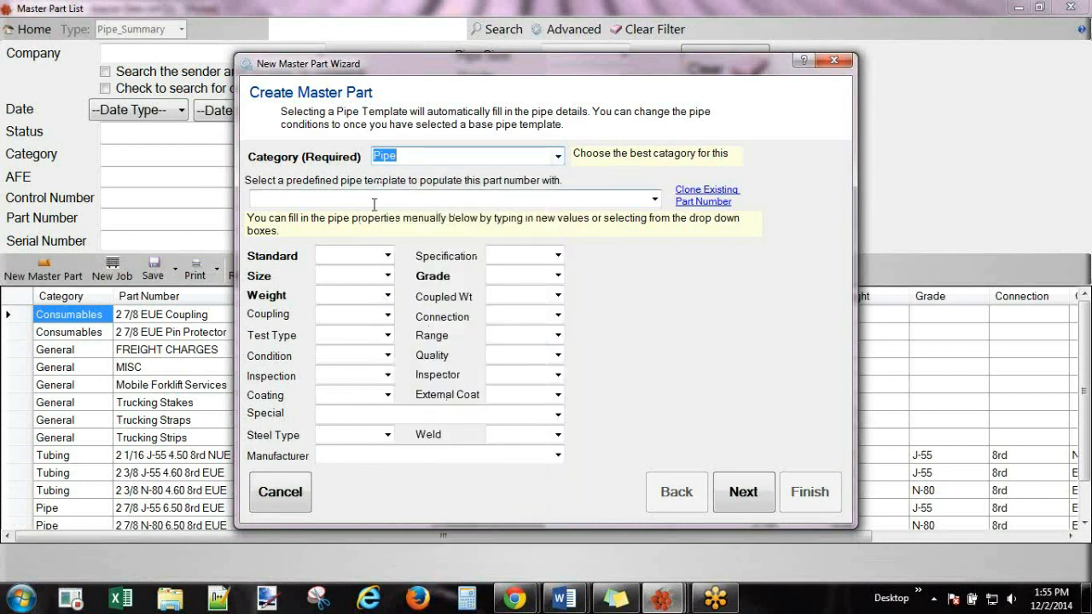
{"action": "left_click", "coordinate": [655, 200]}
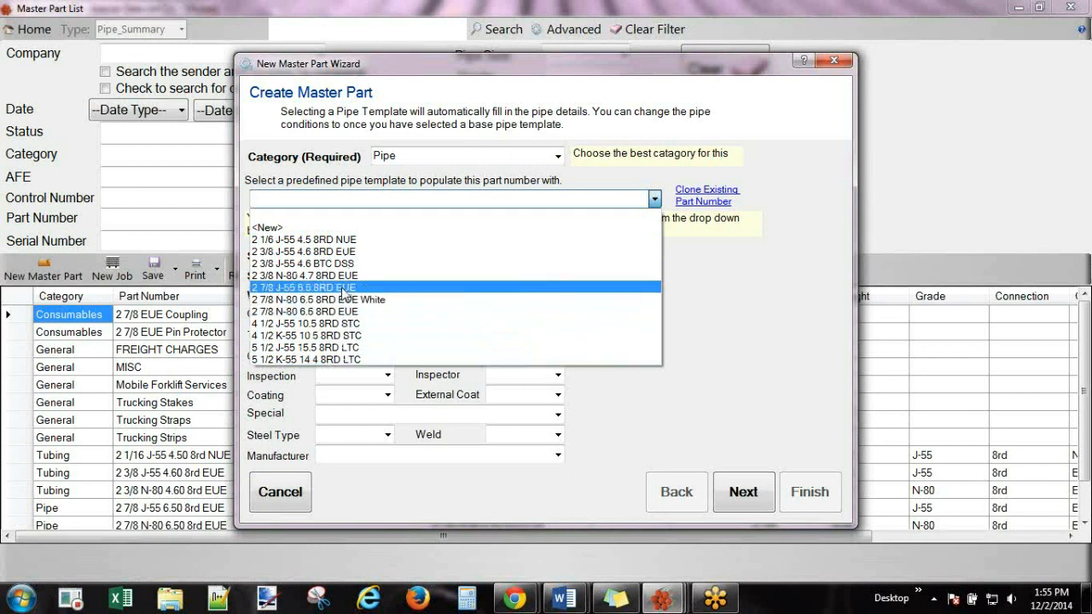
Set the pipe standard to API, size 2 3/8 and grade J-55.
{"action": "left_click", "coordinate": [748, 258]}
{"action": "left_click", "coordinate": [389, 260]}
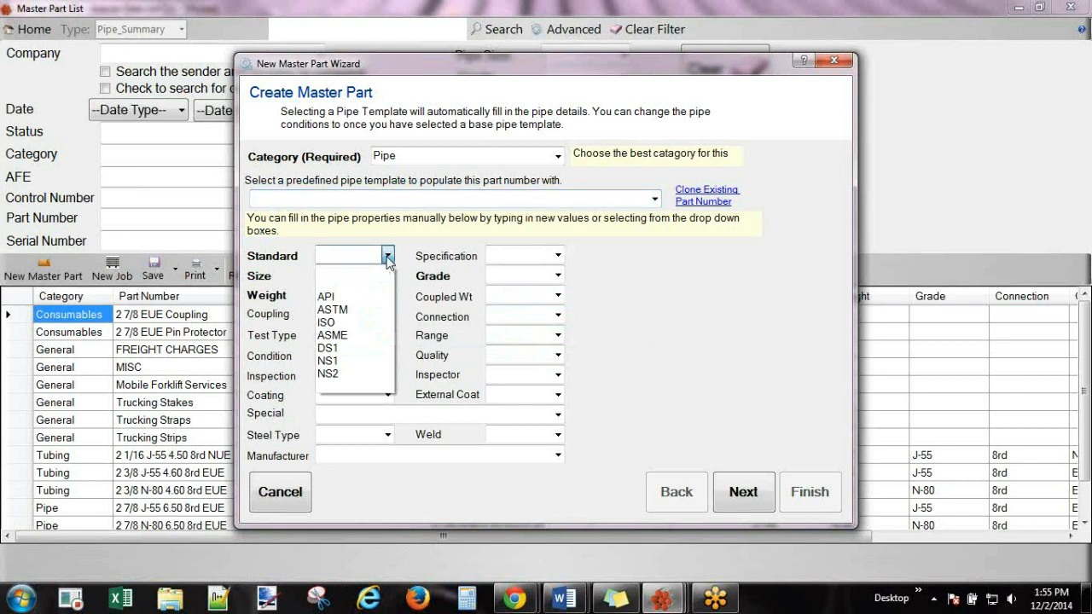
{"action": "left_click", "coordinate": [333, 301]}
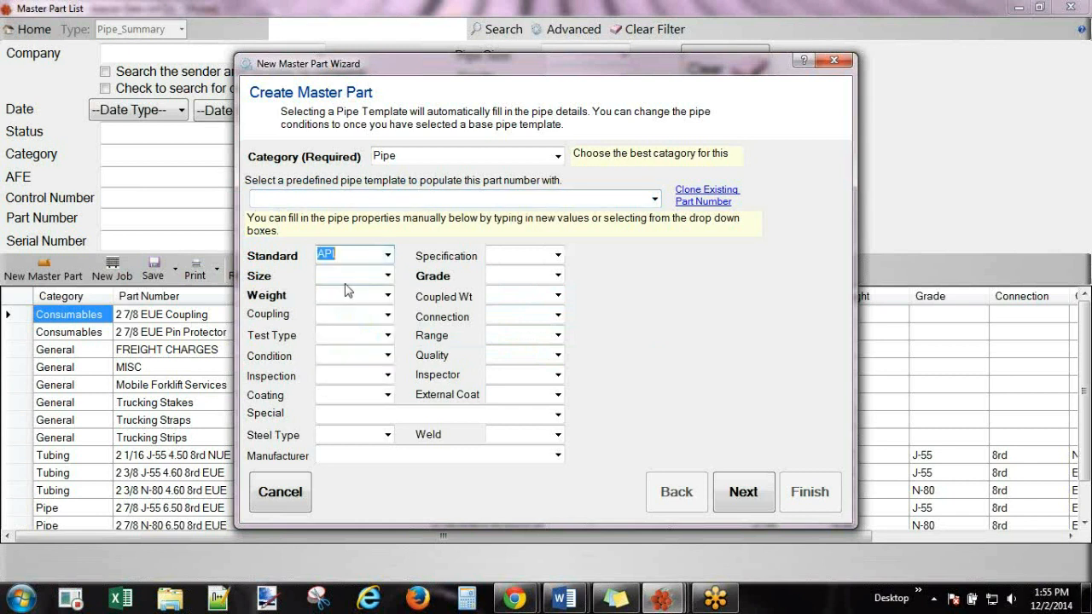
{"action": "left_click", "coordinate": [558, 256]}
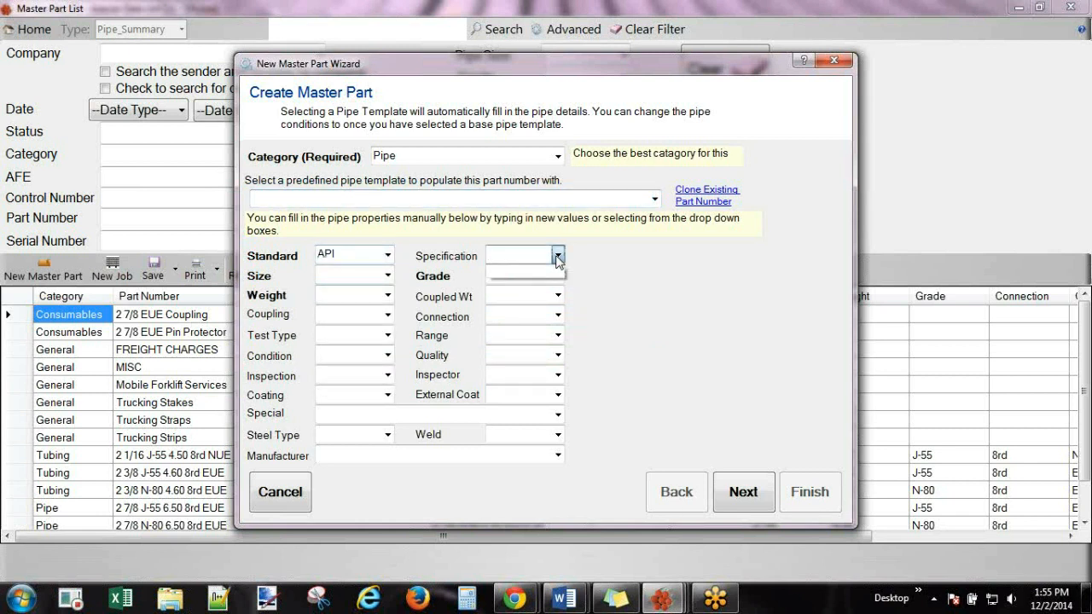
{"action": "left_click", "coordinate": [558, 256]}
{"action": "left_click", "coordinate": [388, 276]}
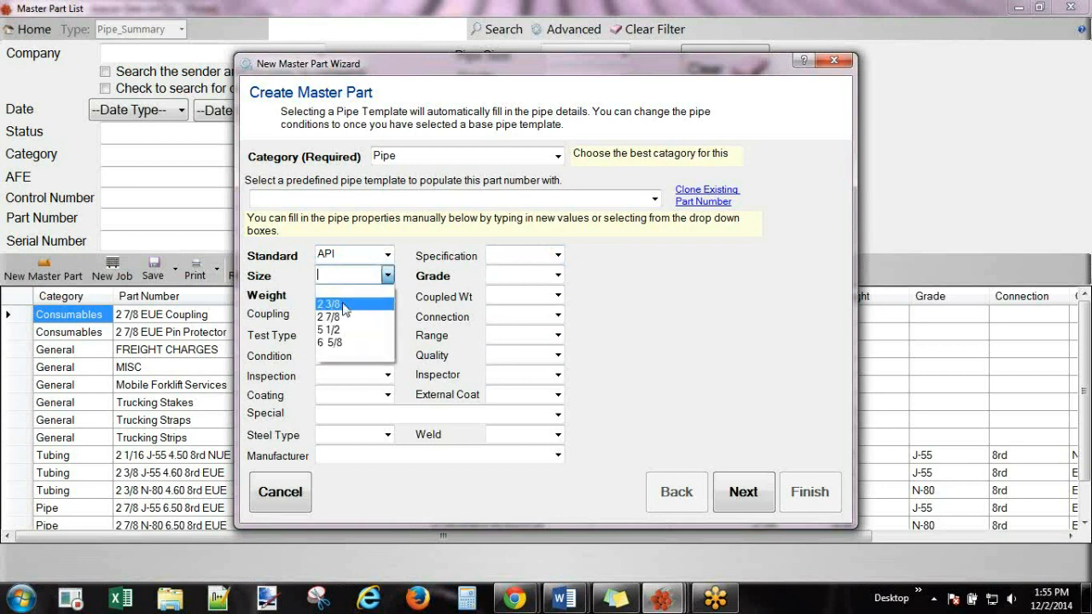
{"action": "left_click", "coordinate": [329, 304]}
{"action": "left_click", "coordinate": [559, 276]}
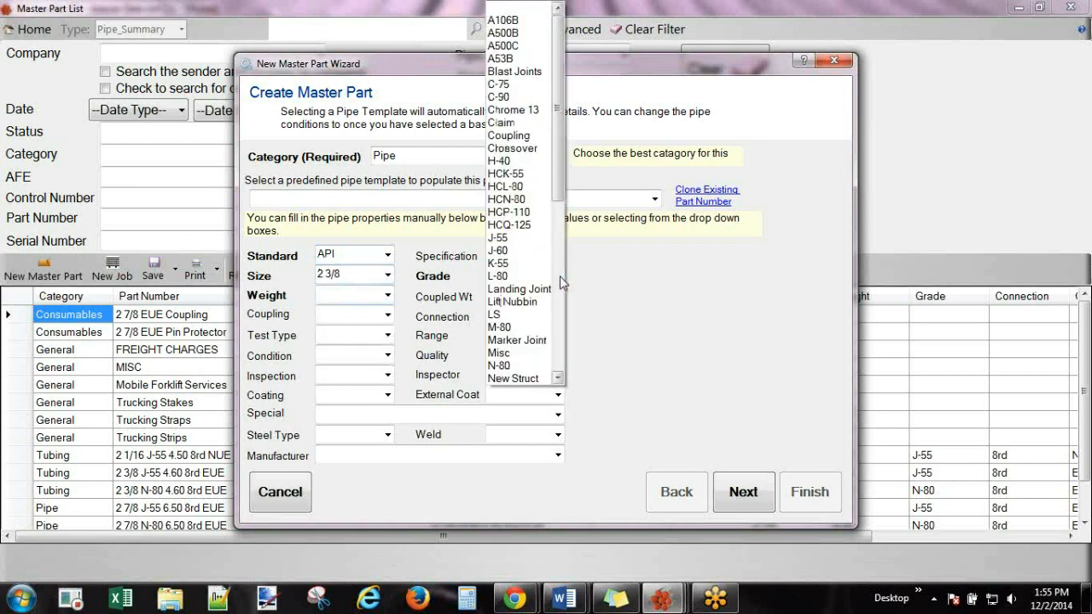
{"action": "left_click", "coordinate": [498, 237]}
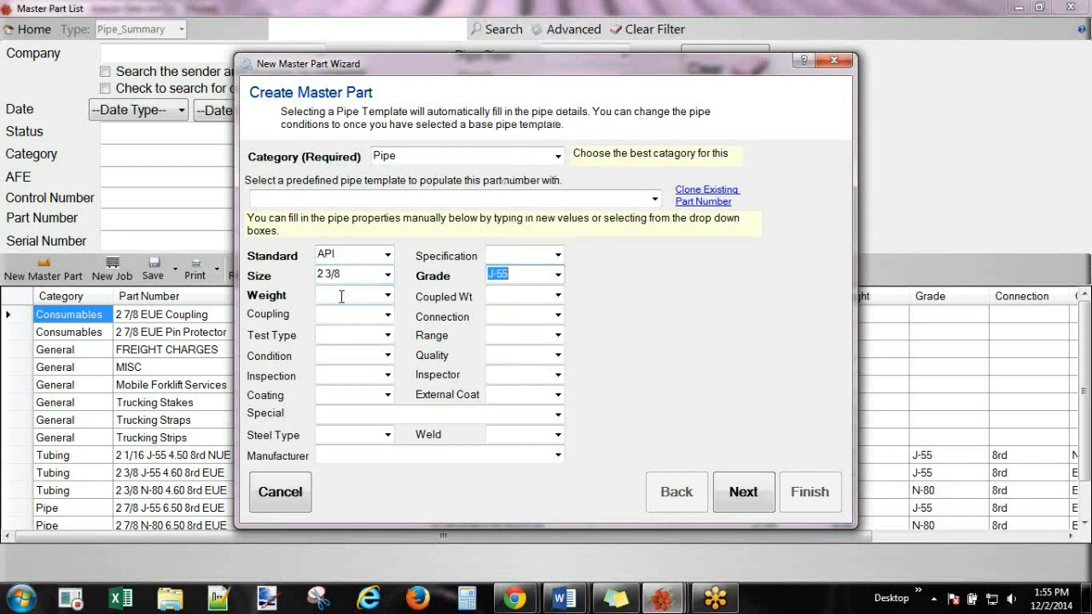
Set weight and coupled weight to 4.70, coupling EUE and connection 8 rd.
{"action": "left_click", "coordinate": [389, 296]}
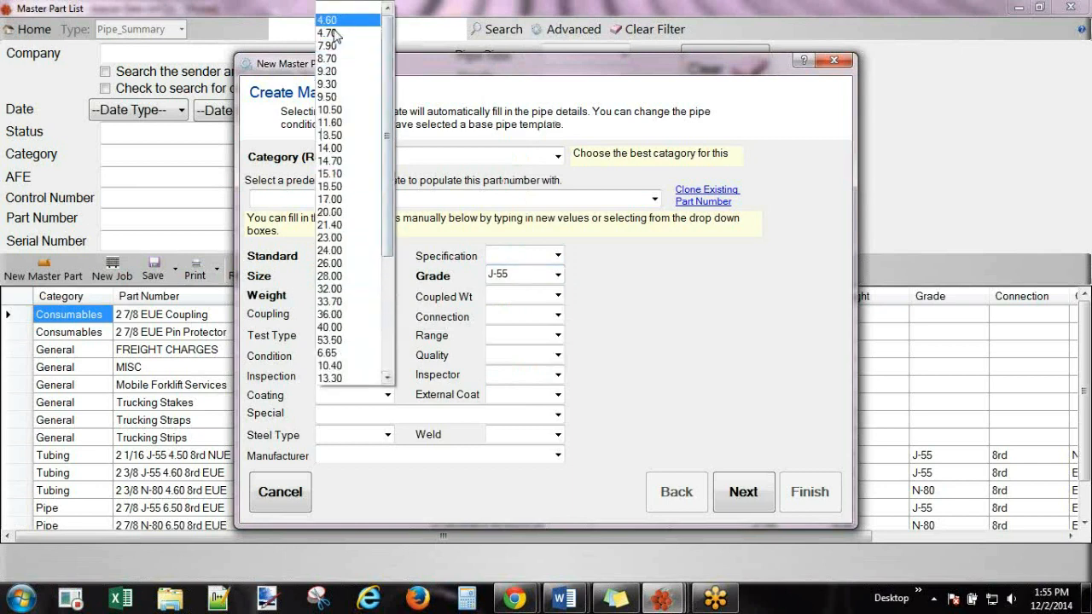
{"action": "left_click", "coordinate": [334, 34]}
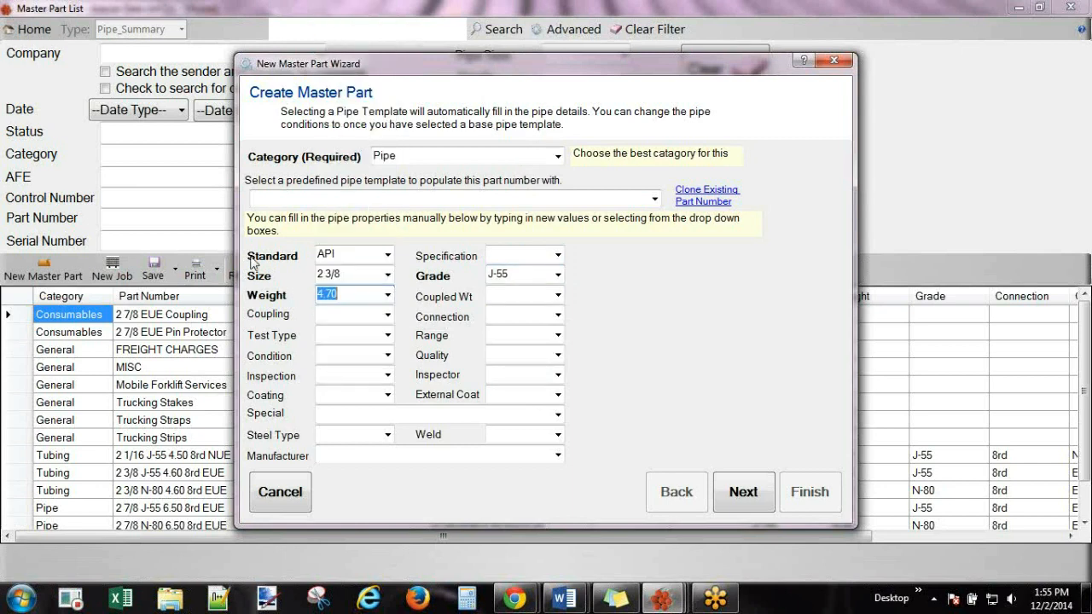
{"action": "left_click", "coordinate": [558, 297]}
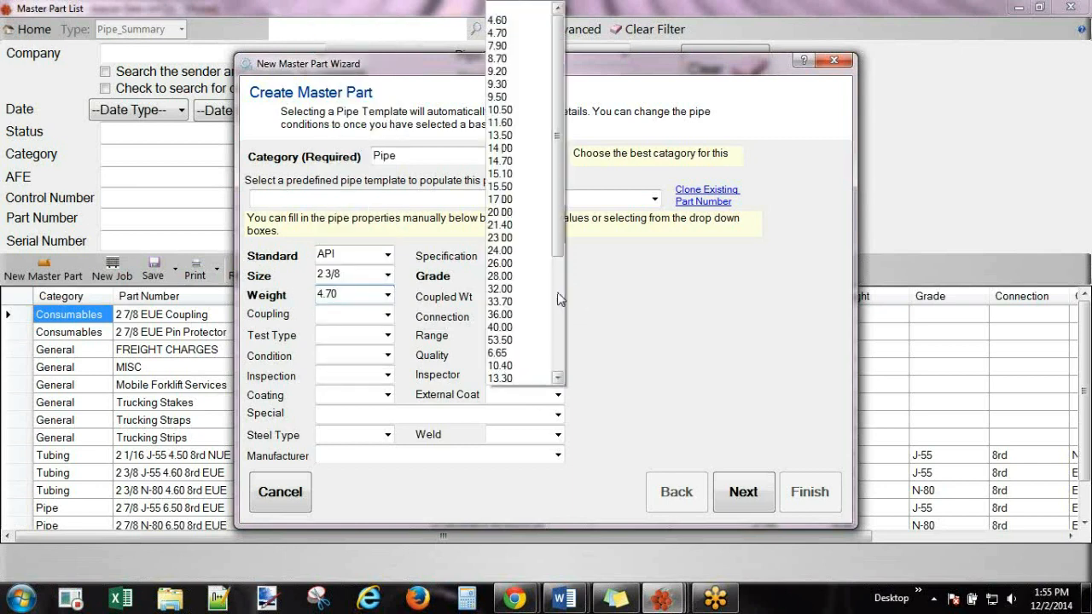
{"action": "left_click", "coordinate": [510, 32]}
{"action": "left_click", "coordinate": [386, 316]}
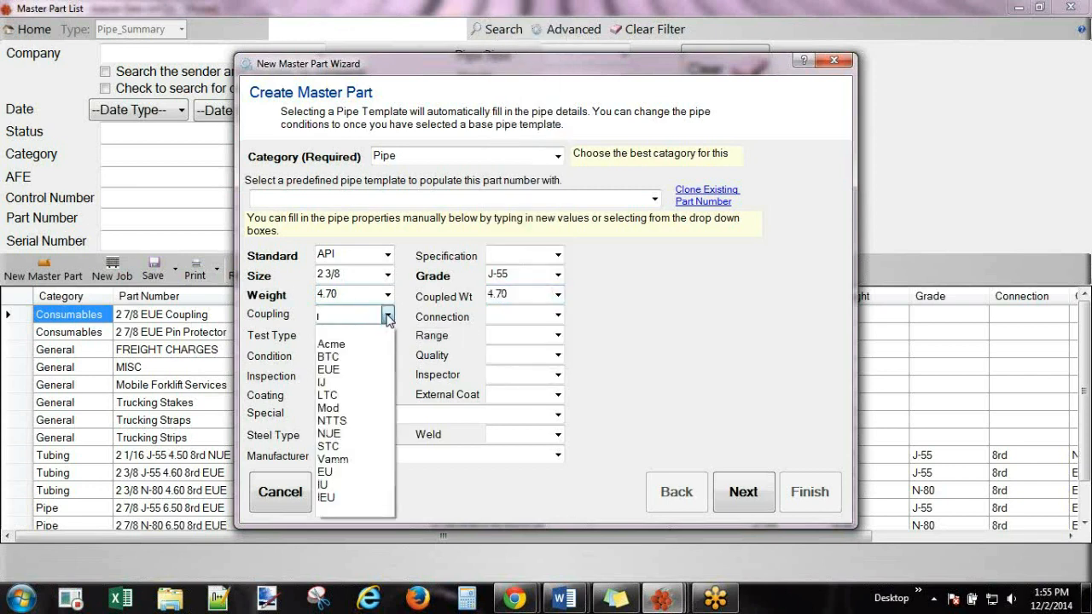
{"action": "left_click", "coordinate": [342, 370]}
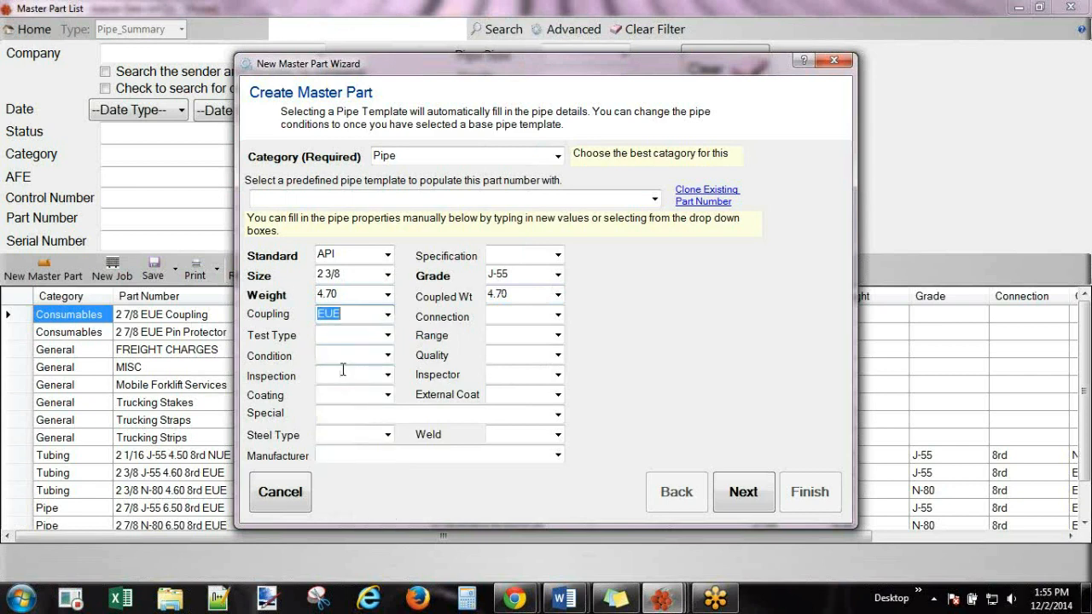
{"action": "left_click", "coordinate": [558, 320]}
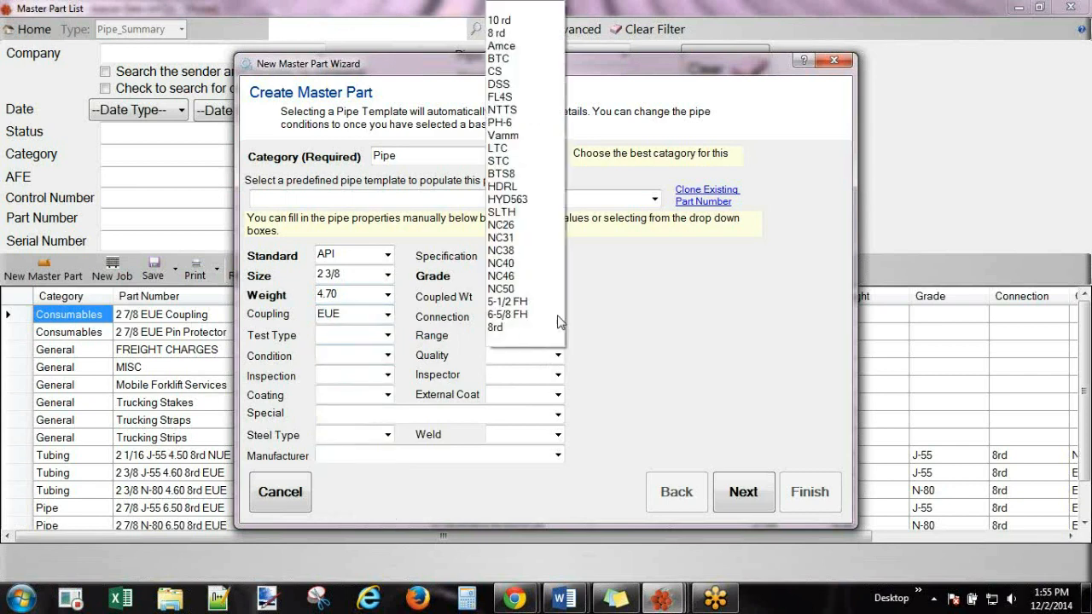
{"action": "left_click", "coordinate": [517, 40]}
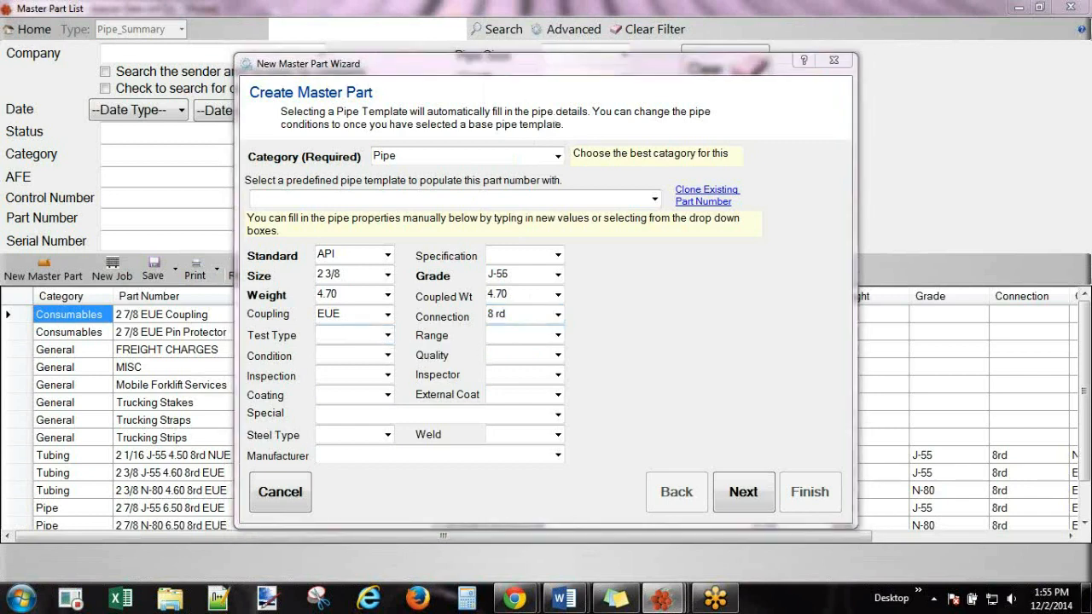
Set condition New, quality 1, range 2 and inspection colour White.
{"action": "left_click", "coordinate": [387, 355]}
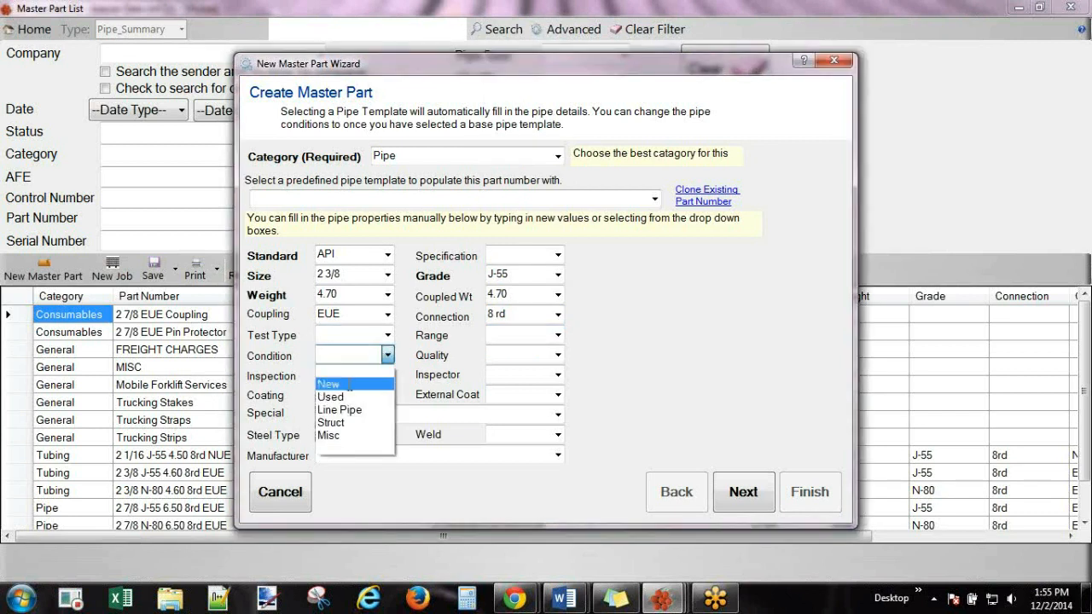
{"action": "left_click", "coordinate": [348, 386]}
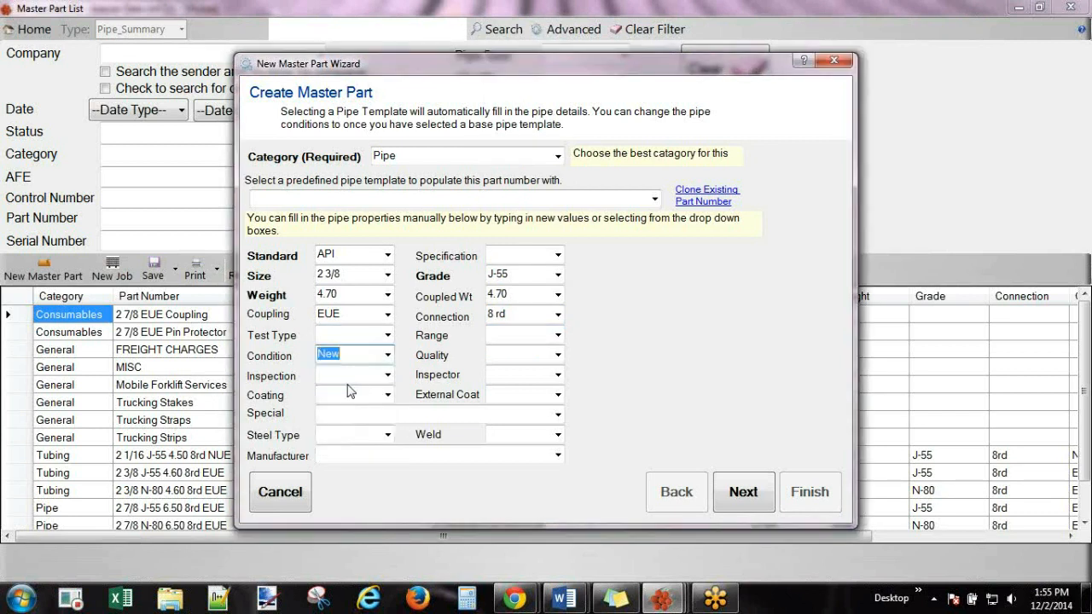
{"action": "left_click", "coordinate": [558, 357]}
{"action": "key", "text": "Down"}
{"action": "key", "text": "Return"}
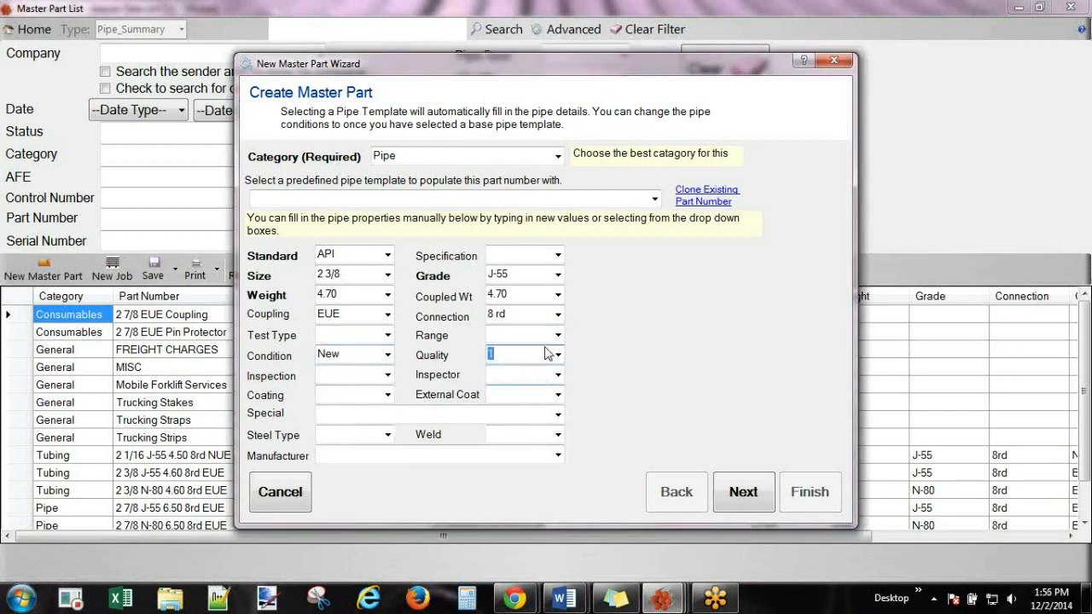
{"action": "left_click", "coordinate": [558, 336]}
{"action": "key", "text": "Down"}
{"action": "key", "text": "Down"}
{"action": "key", "text": "Return"}
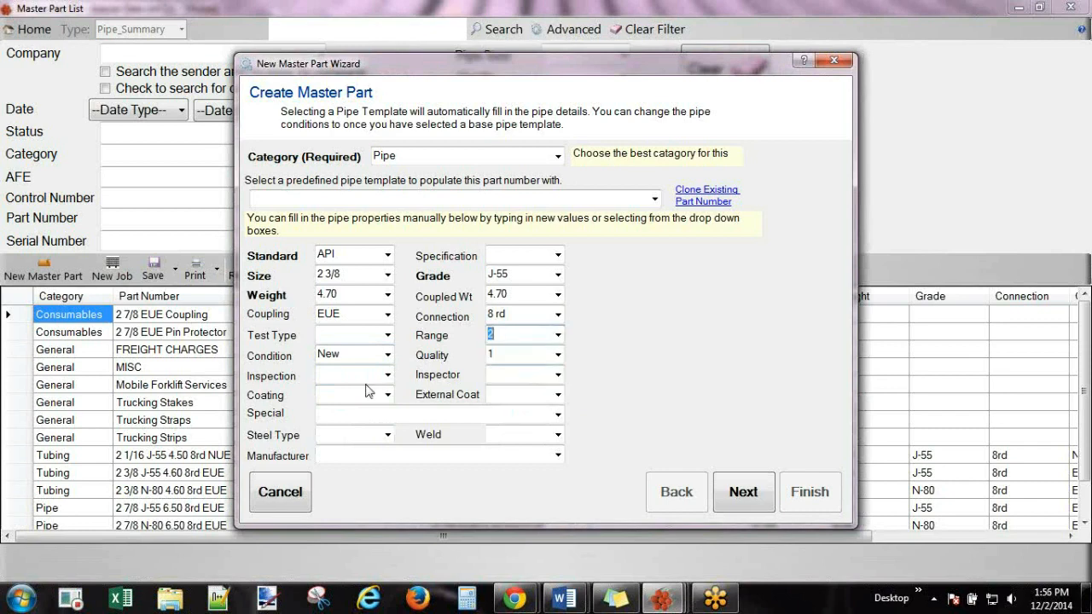
{"action": "left_click", "coordinate": [388, 376]}
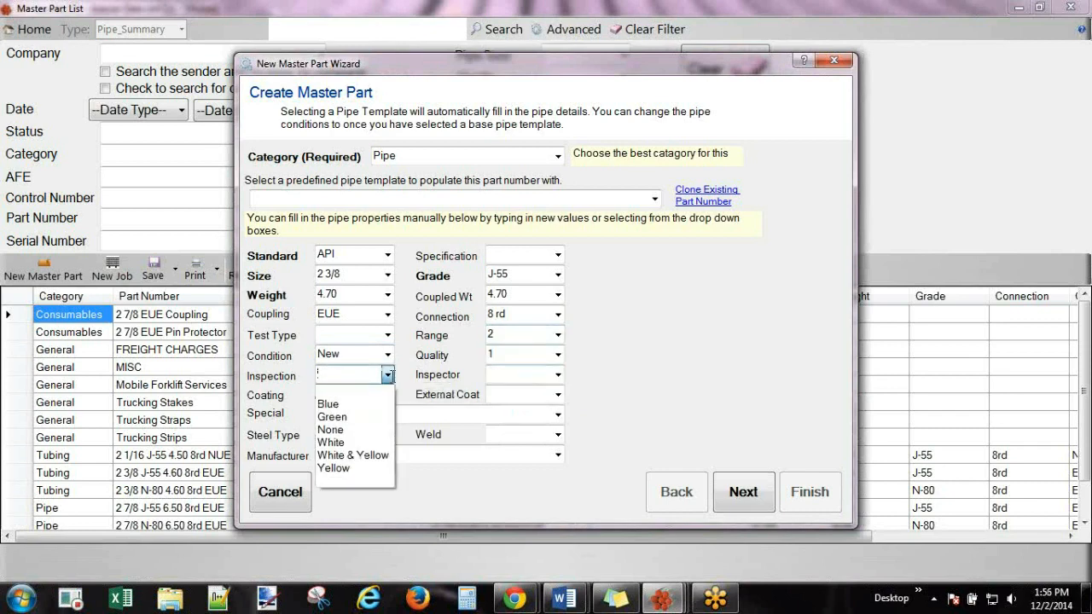
{"action": "key", "text": "Up"}
{"action": "key", "text": "Return"}
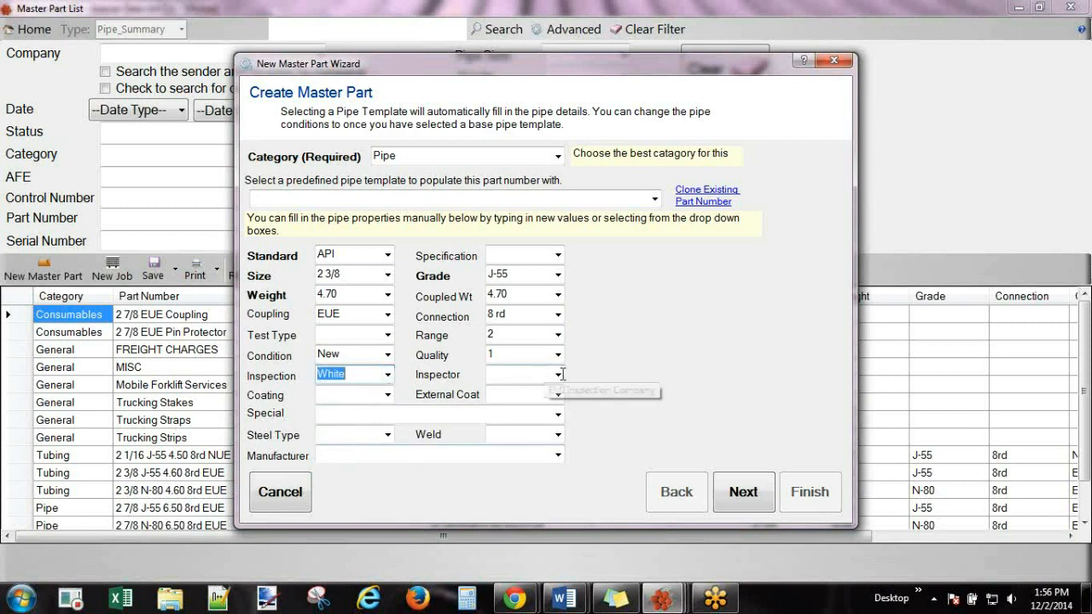
Set weld type ERW and manufacturer Training Manufacturer, then continue to the part-number step.
{"action": "left_click", "coordinate": [389, 435]}
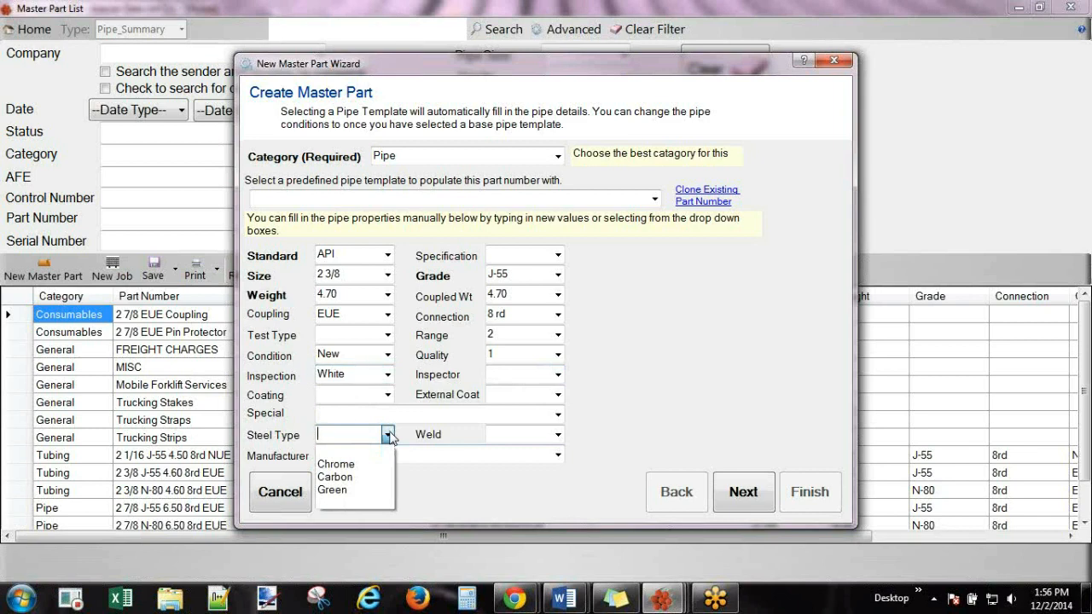
{"action": "left_click", "coordinate": [388, 435]}
{"action": "left_click", "coordinate": [557, 435]}
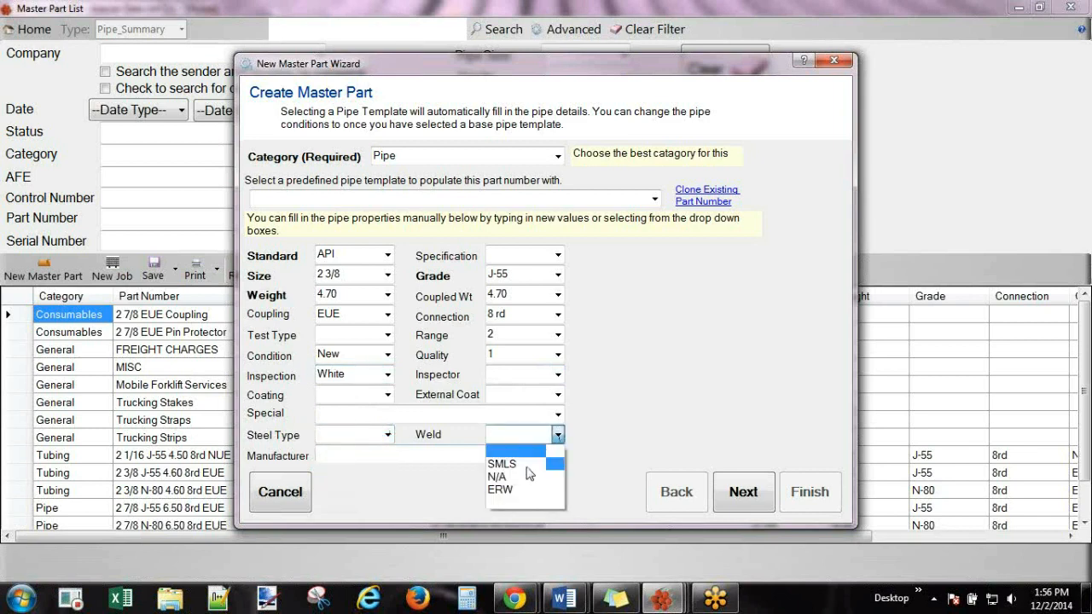
{"action": "left_click", "coordinate": [512, 492]}
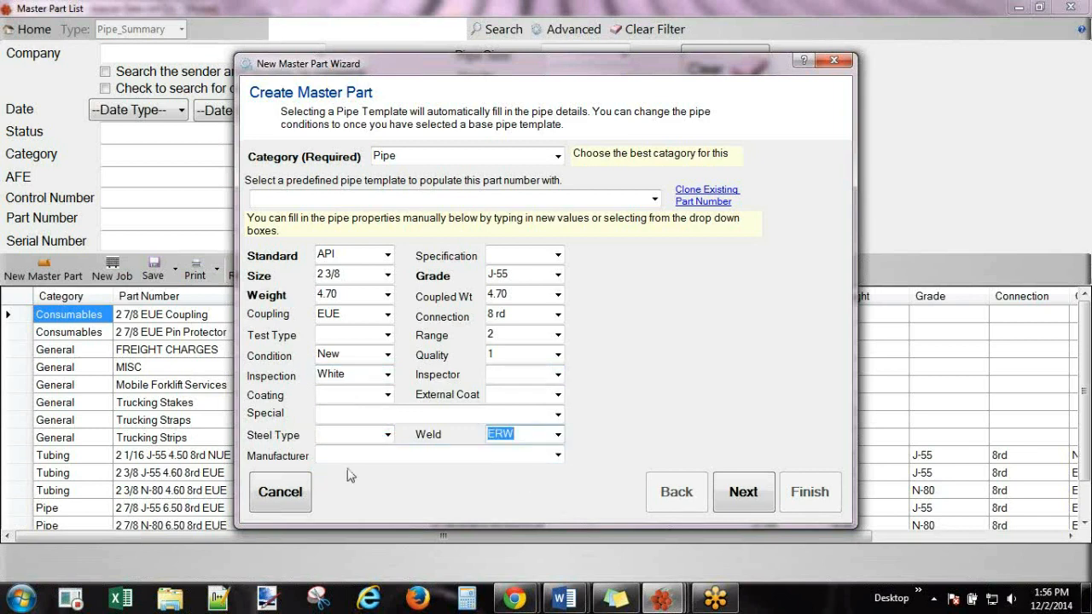
{"action": "left_click", "coordinate": [557, 455]}
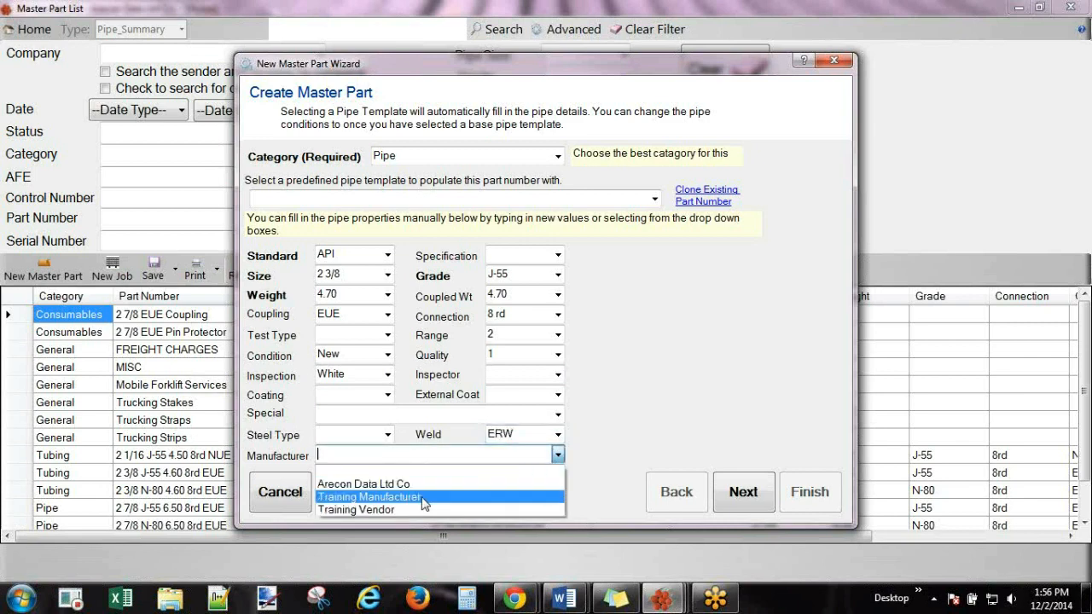
{"action": "left_click", "coordinate": [424, 500]}
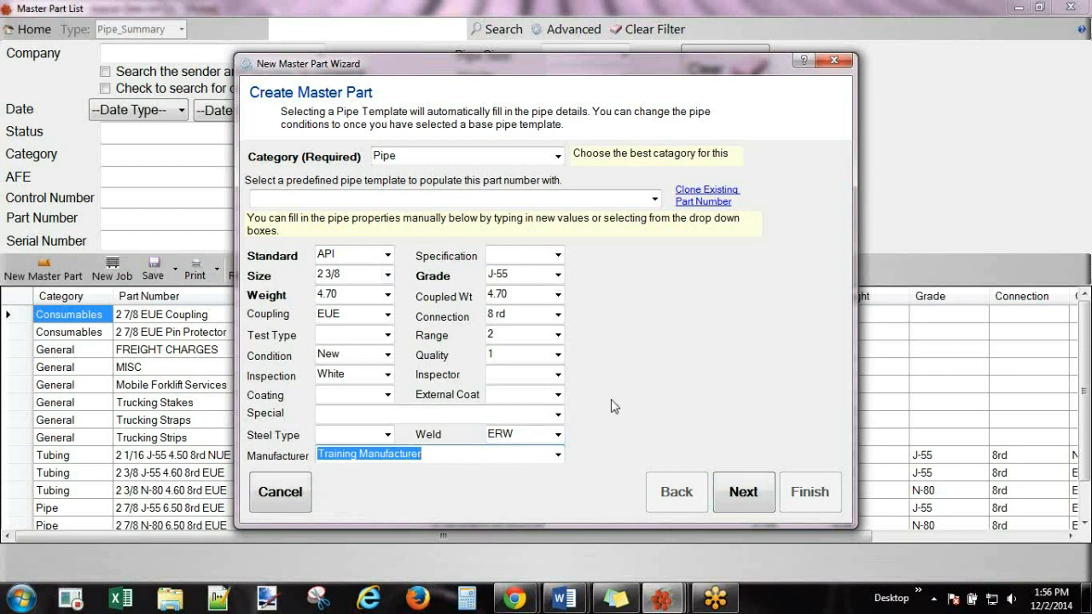
{"action": "left_click", "coordinate": [328, 271]}
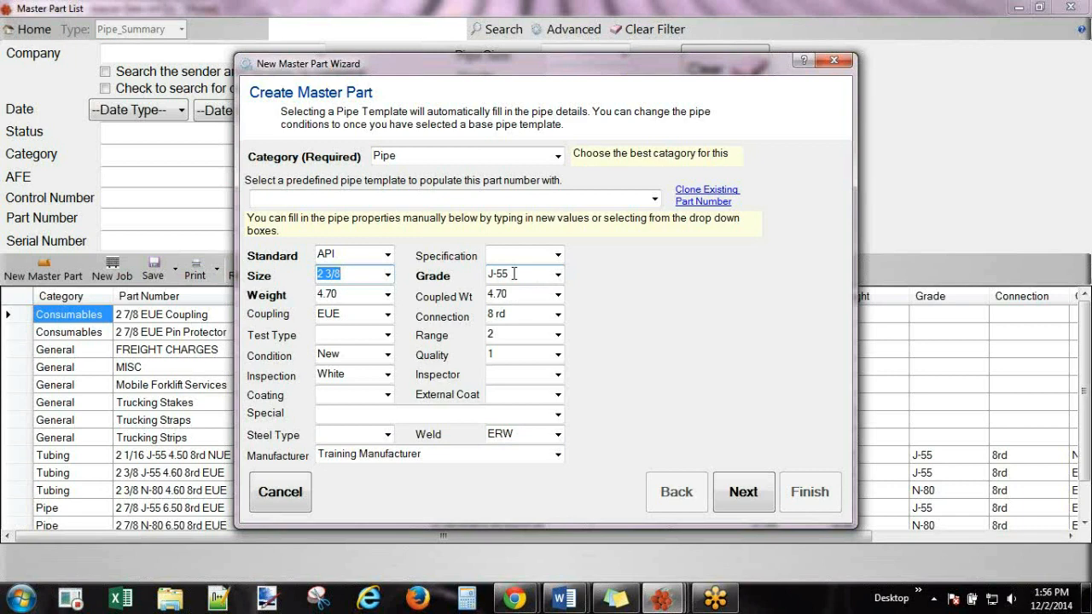
{"action": "left_click", "coordinate": [753, 492]}
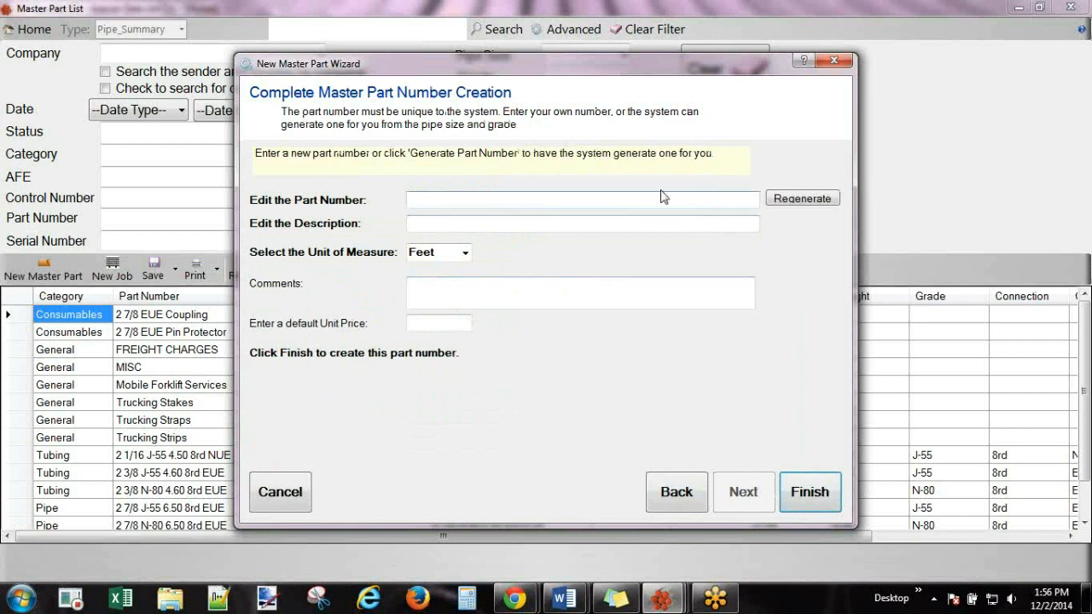
Generate the part number without its -001 suffix and set the description to New Pipe.
{"action": "left_click", "coordinate": [787, 196]}
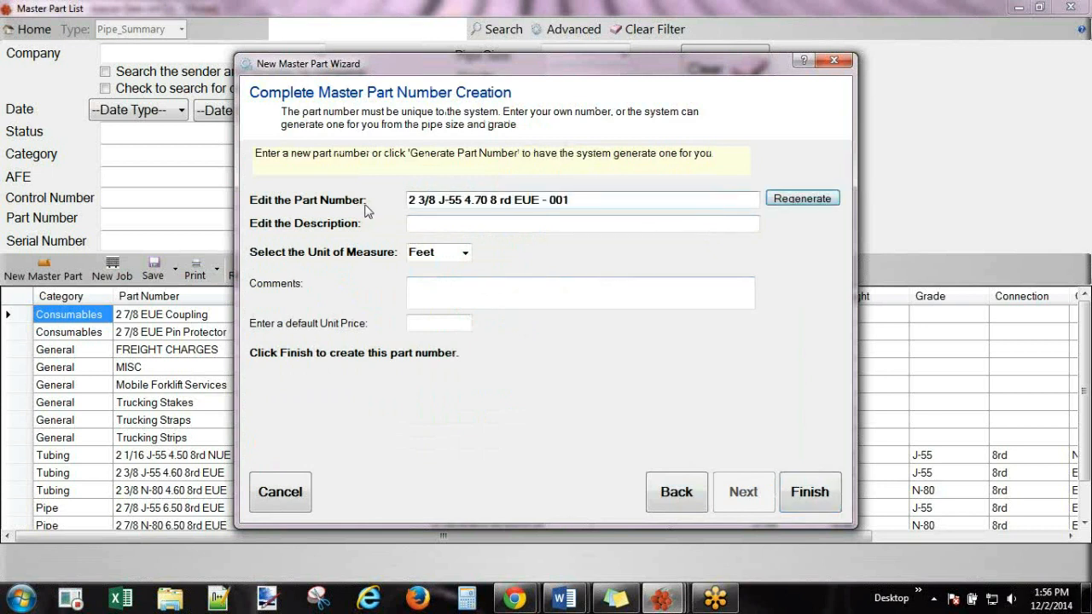
{"action": "left_click_drag", "start_coordinate": [577, 204], "coordinate": [539, 202]}
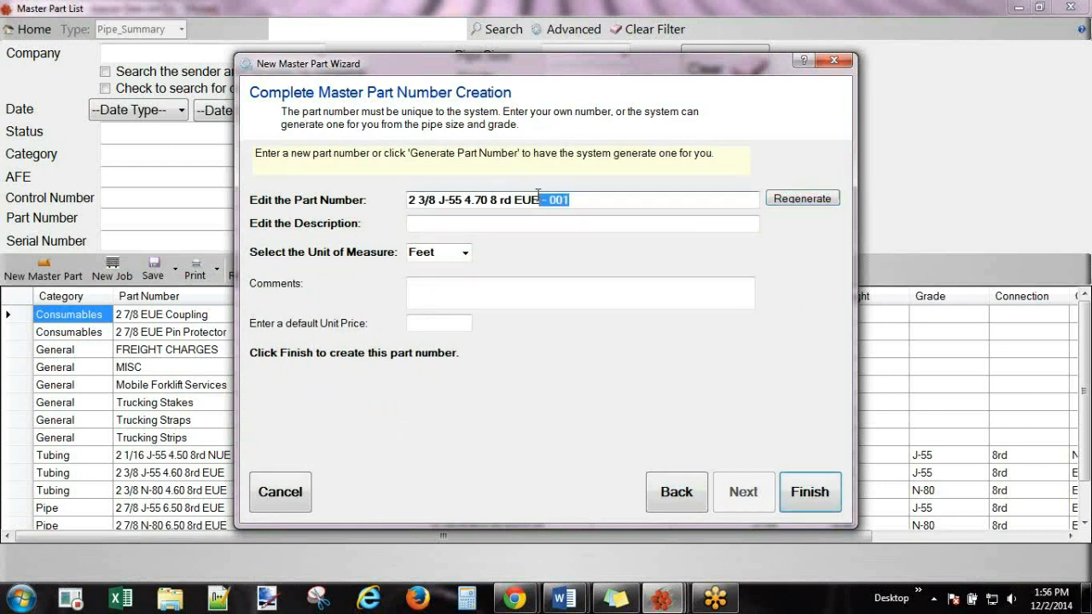
{"action": "key", "text": "BackSpace"}
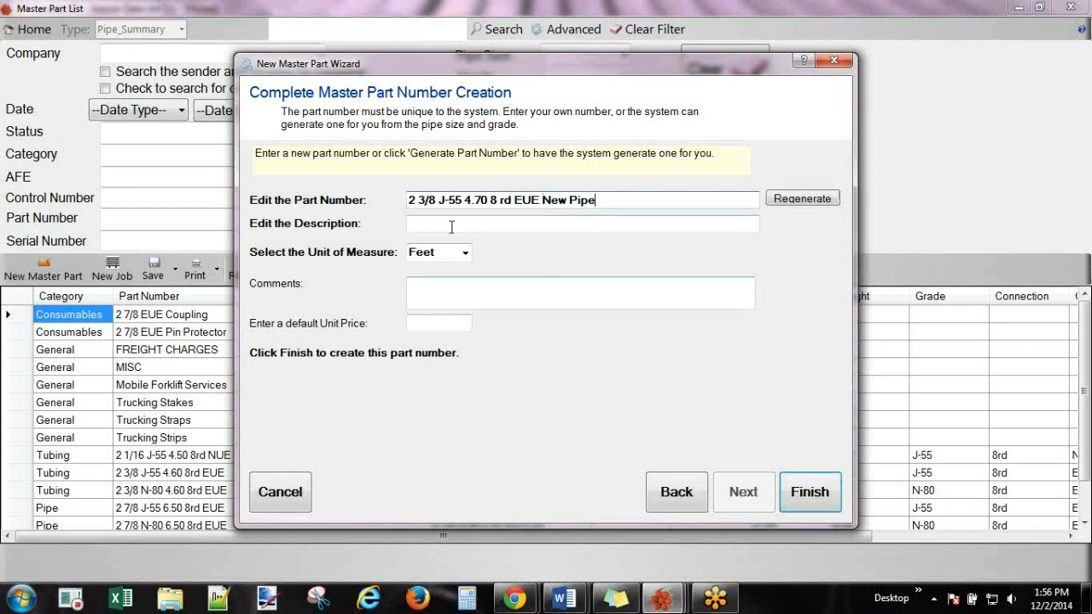
{"action": "left_click", "coordinate": [605, 223]}
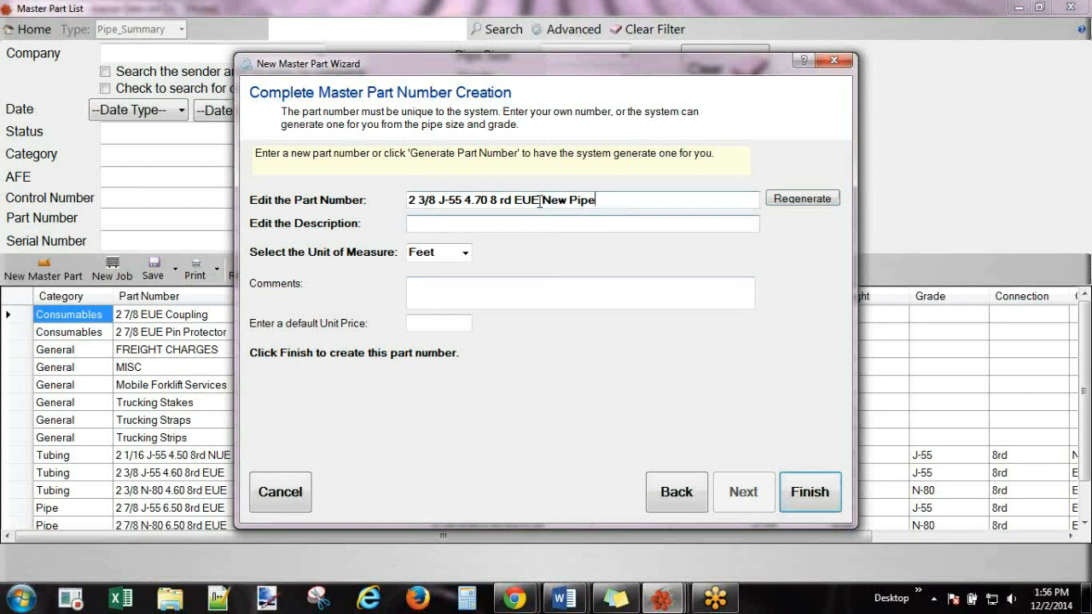
{"action": "key", "text": "shift+Tab"}
{"action": "key", "text": "ctrl+c"}
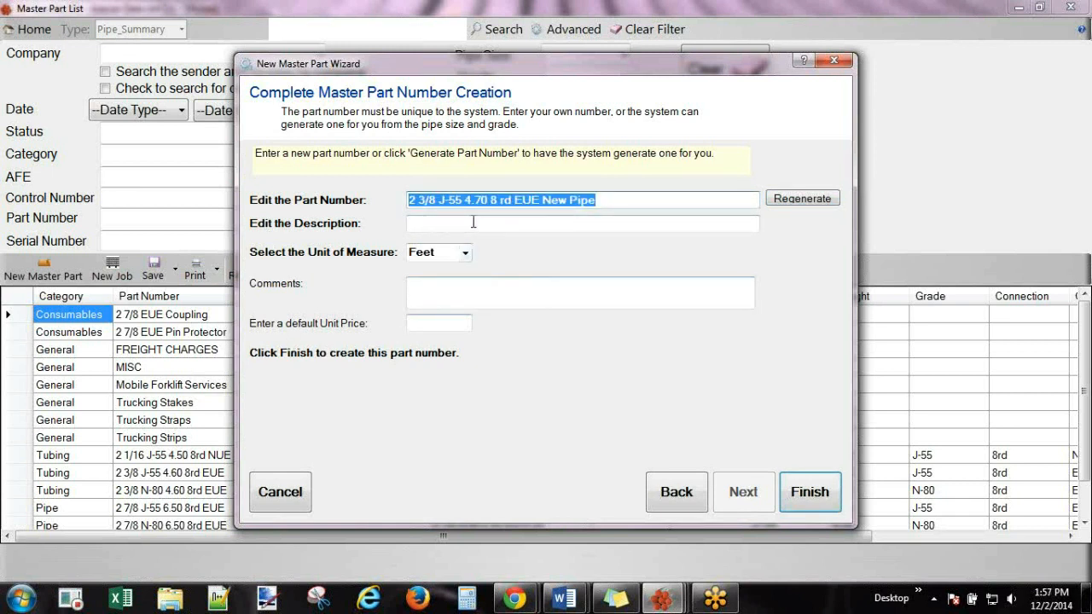
{"action": "left_click", "coordinate": [474, 223]}
{"action": "key", "text": "ctrl+v"}
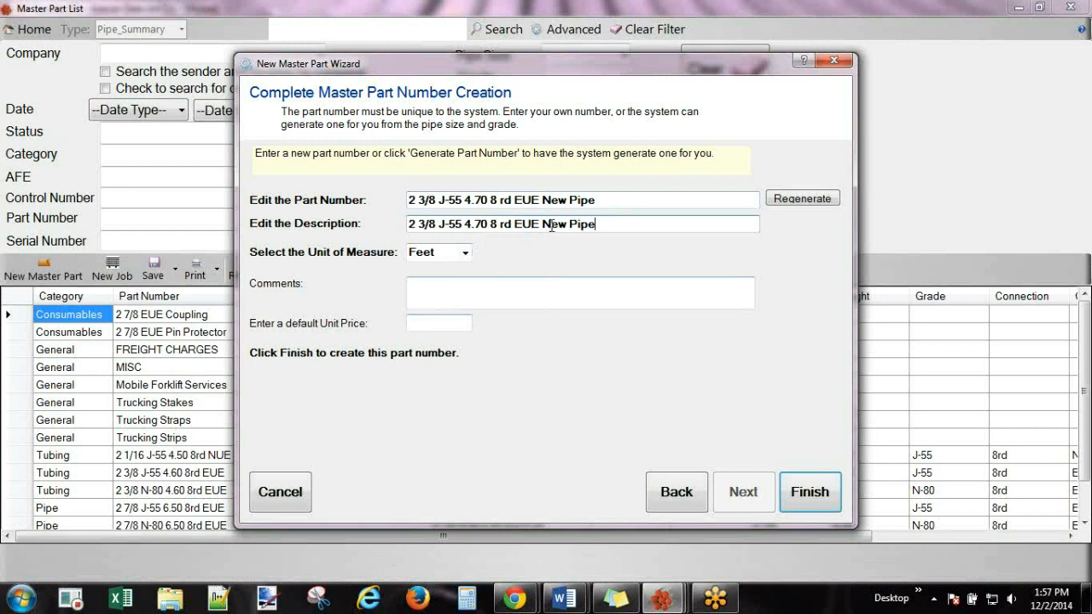
{"action": "left_click_drag", "start_coordinate": [543, 224], "coordinate": [287, 245]}
{"action": "key", "text": "BackSpace"}
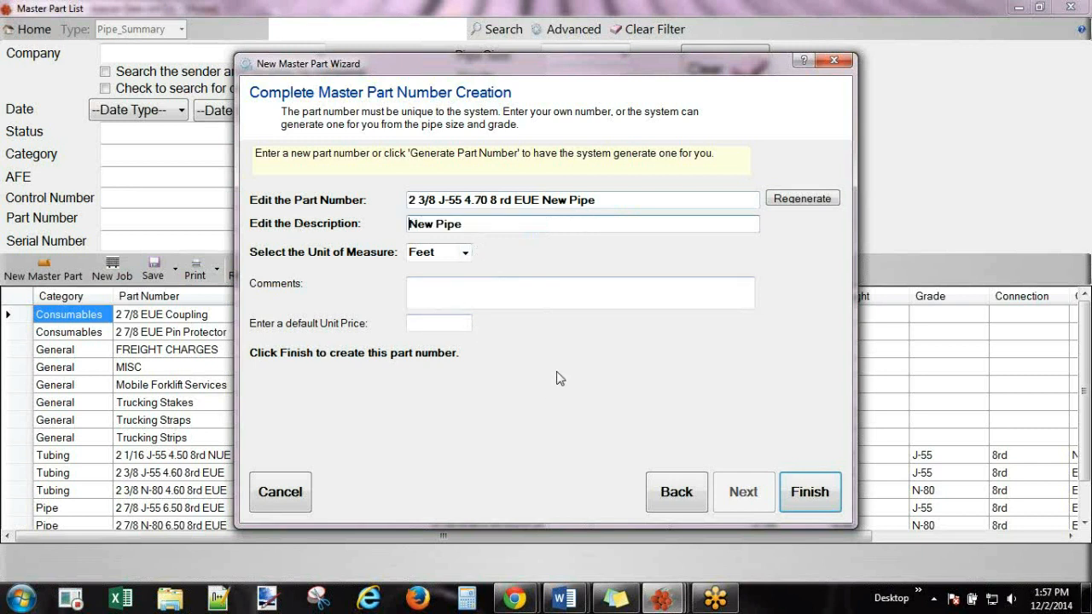
{"action": "left_click", "coordinate": [500, 227]}
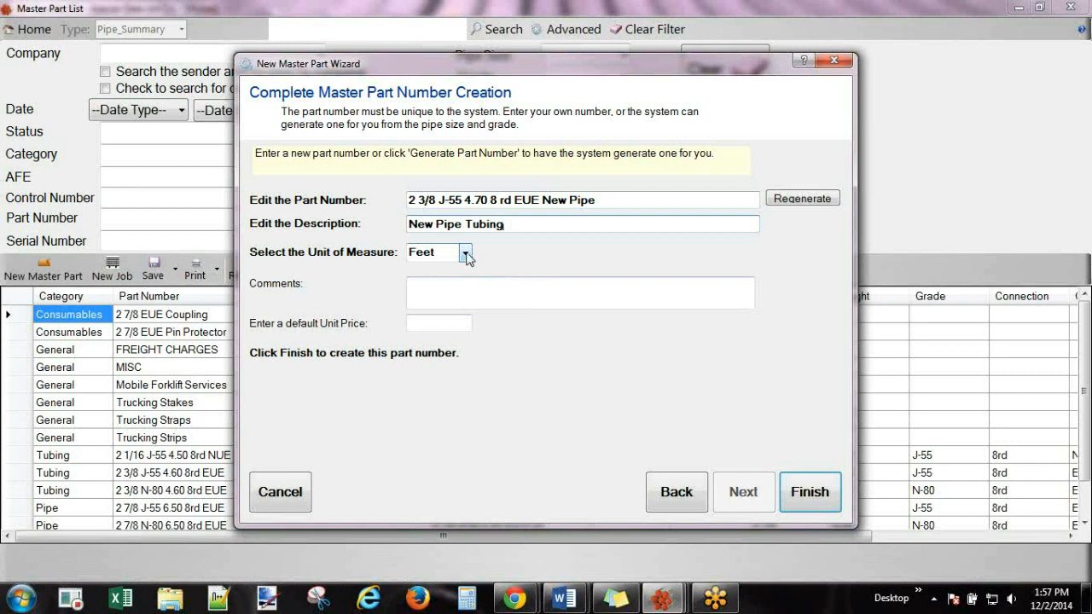
Keep Feet as the unit of measure and finish creating the master part.
{"action": "left_click", "coordinate": [465, 255]}
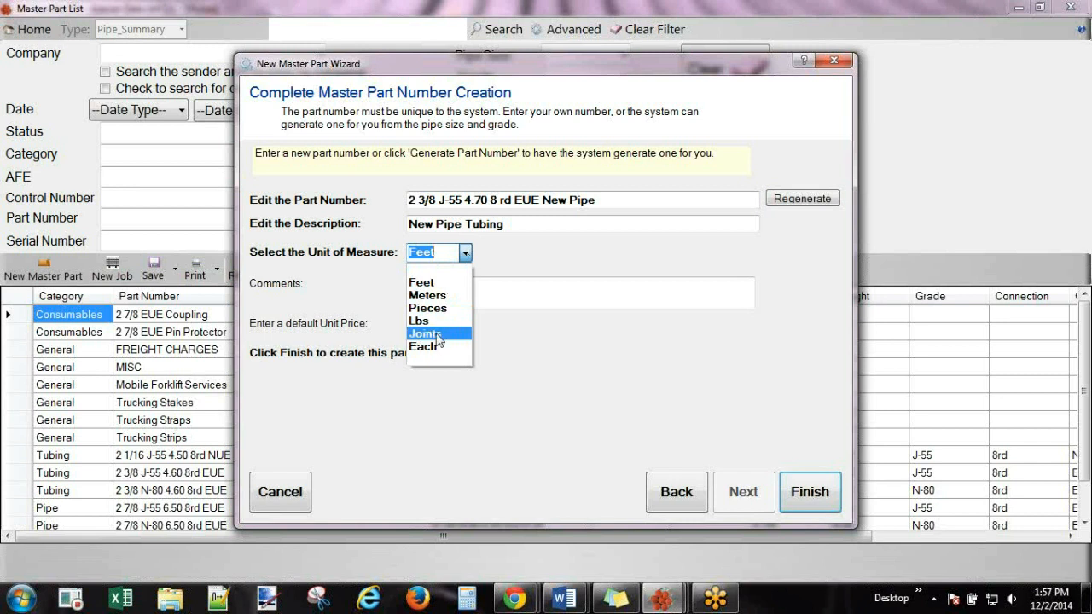
{"action": "left_click", "coordinate": [538, 255]}
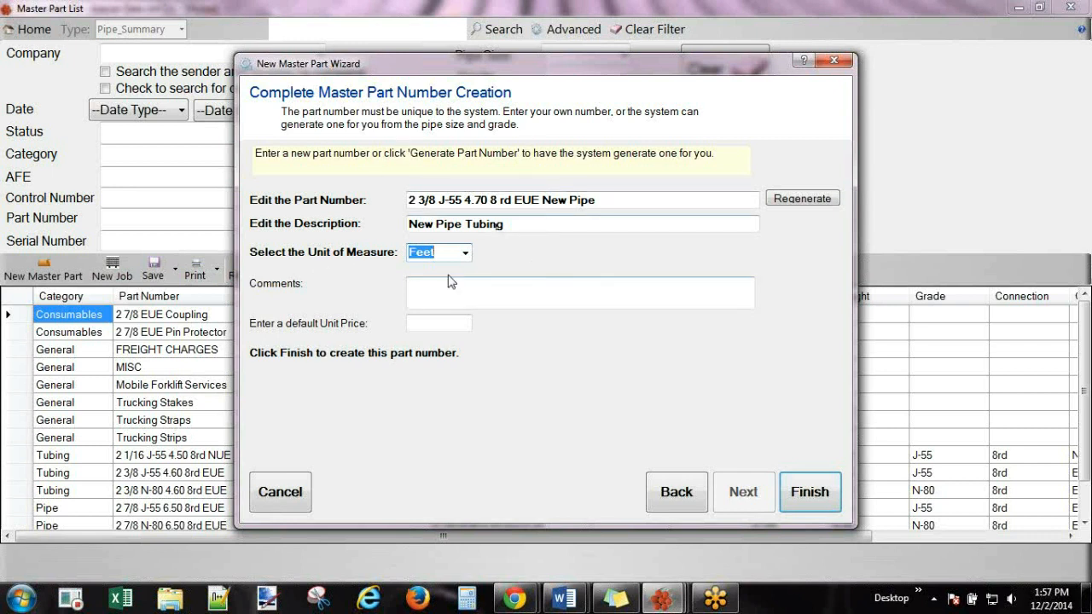
{"action": "left_click", "coordinate": [465, 255]}
{"action": "left_click", "coordinate": [466, 255]}
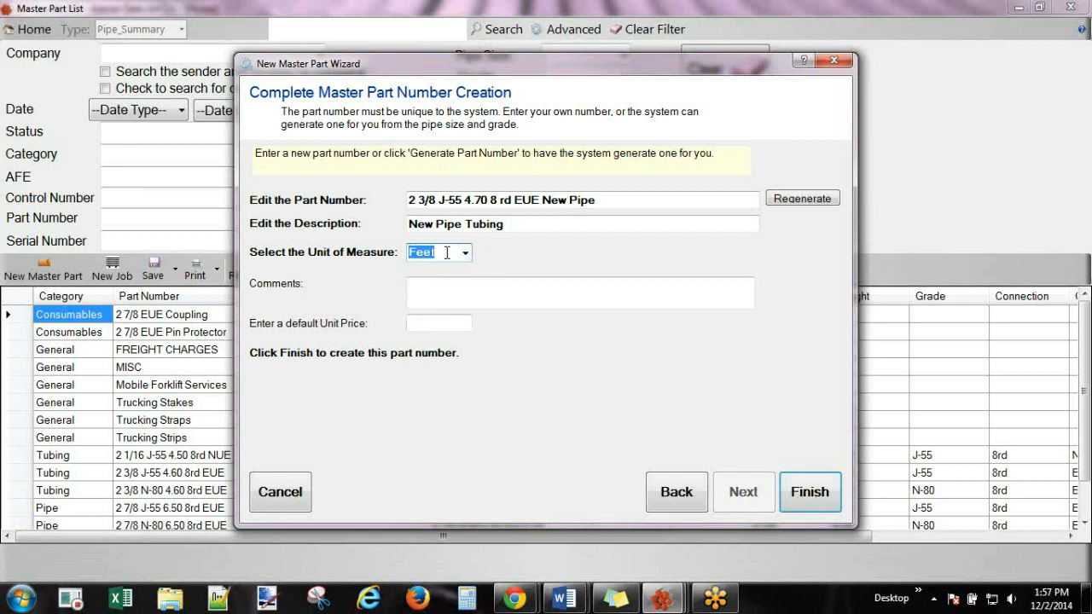
{"action": "left_click", "coordinate": [465, 255]}
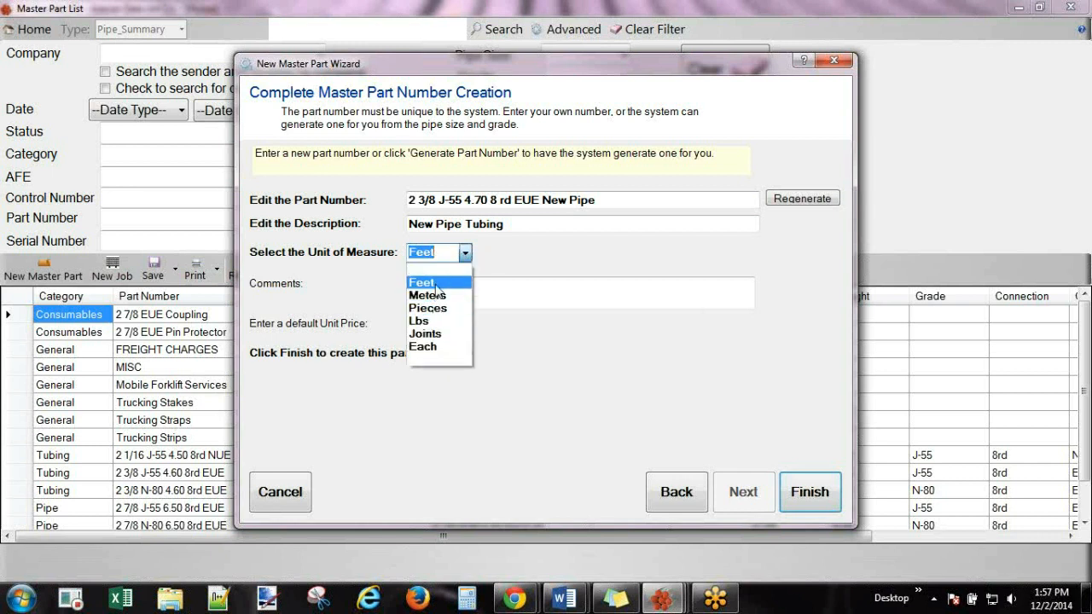
{"action": "left_click", "coordinate": [518, 258]}
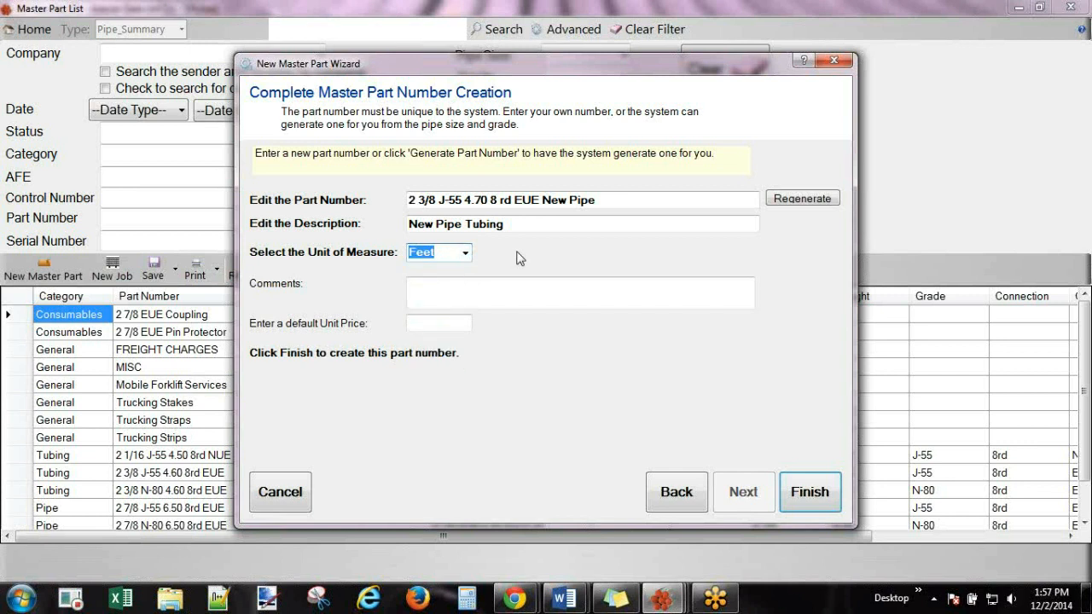
{"action": "left_click", "coordinate": [427, 323]}
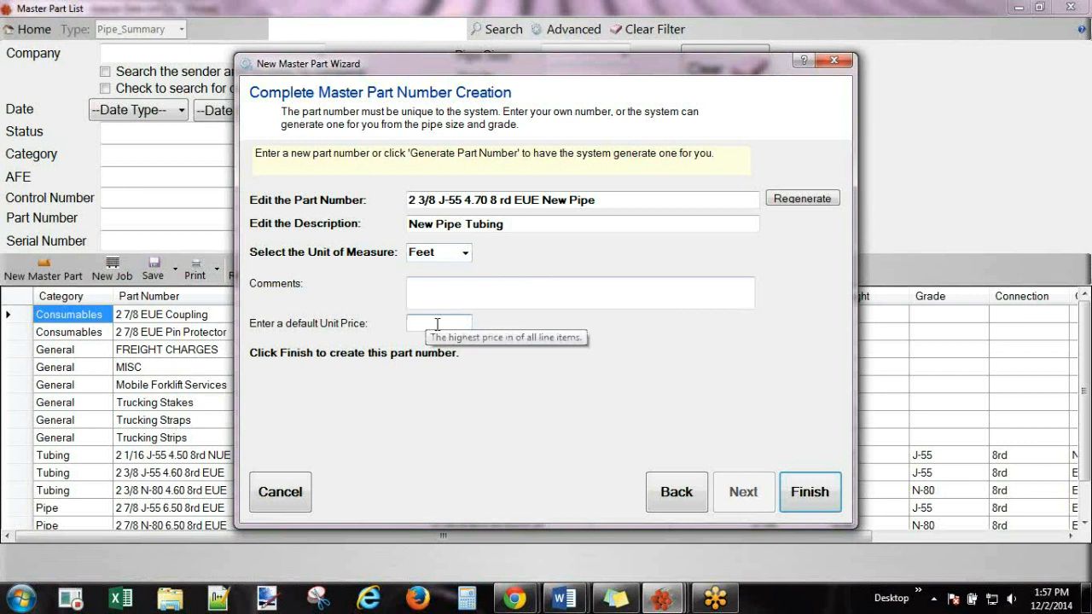
{"action": "left_click", "coordinate": [592, 203]}
{"action": "left_click_drag", "start_coordinate": [592, 203], "coordinate": [362, 271]}
{"action": "left_click", "coordinate": [442, 319]}
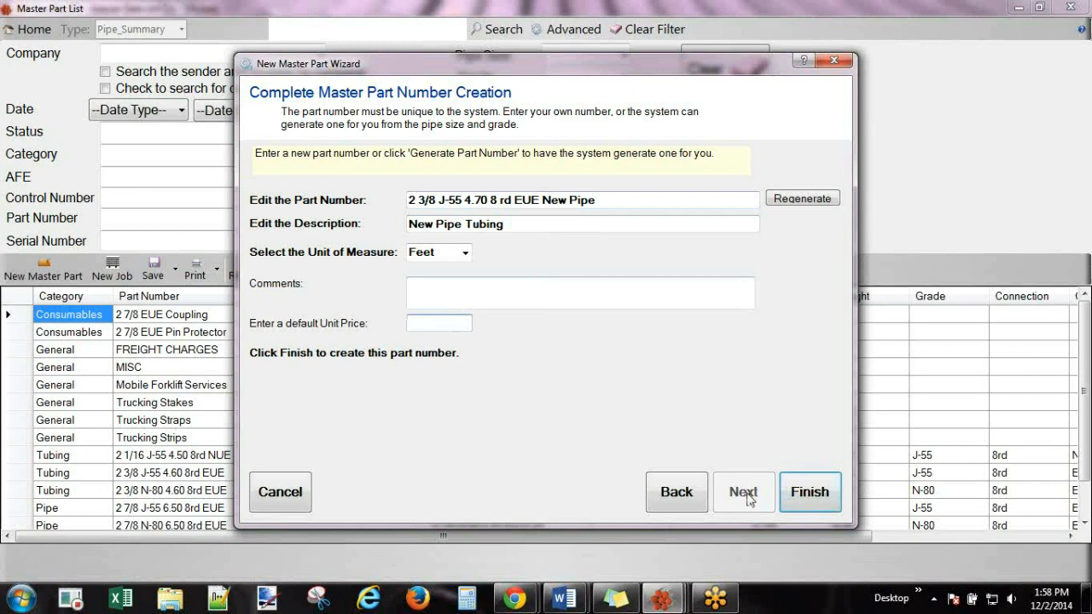
{"action": "left_click", "coordinate": [807, 493]}
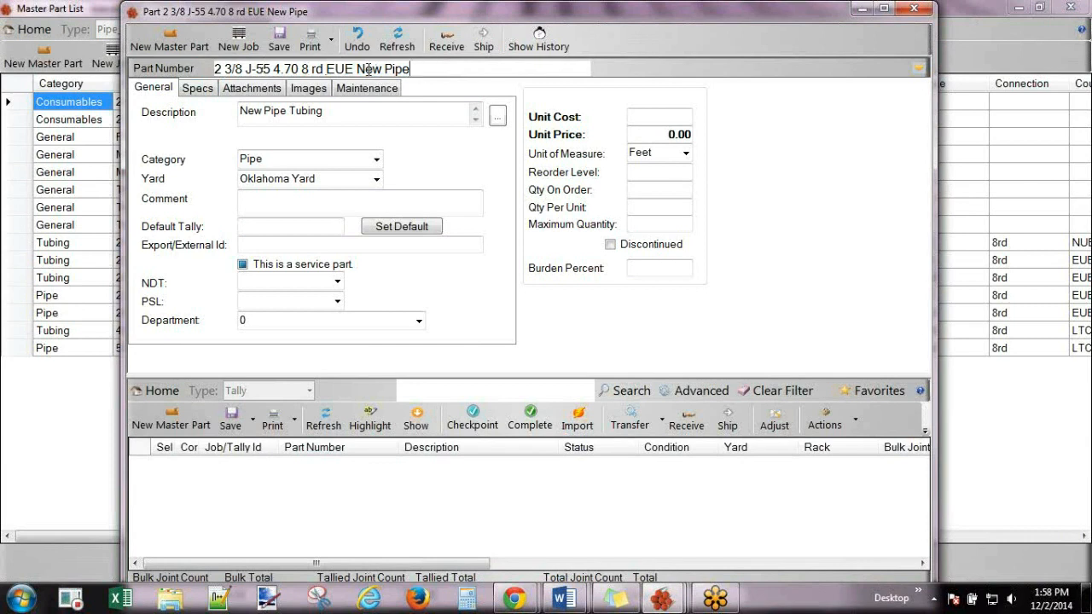
{"action": "left_click_drag", "start_coordinate": [411, 69], "coordinate": [354, 68]}
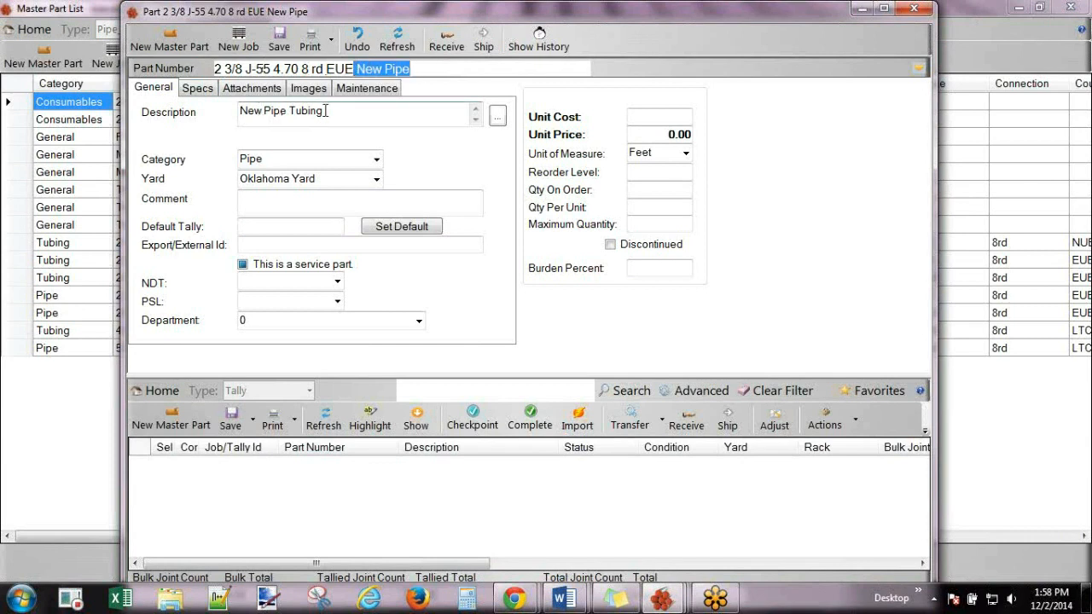
{"action": "left_click_drag", "start_coordinate": [324, 111], "coordinate": [241, 112]}
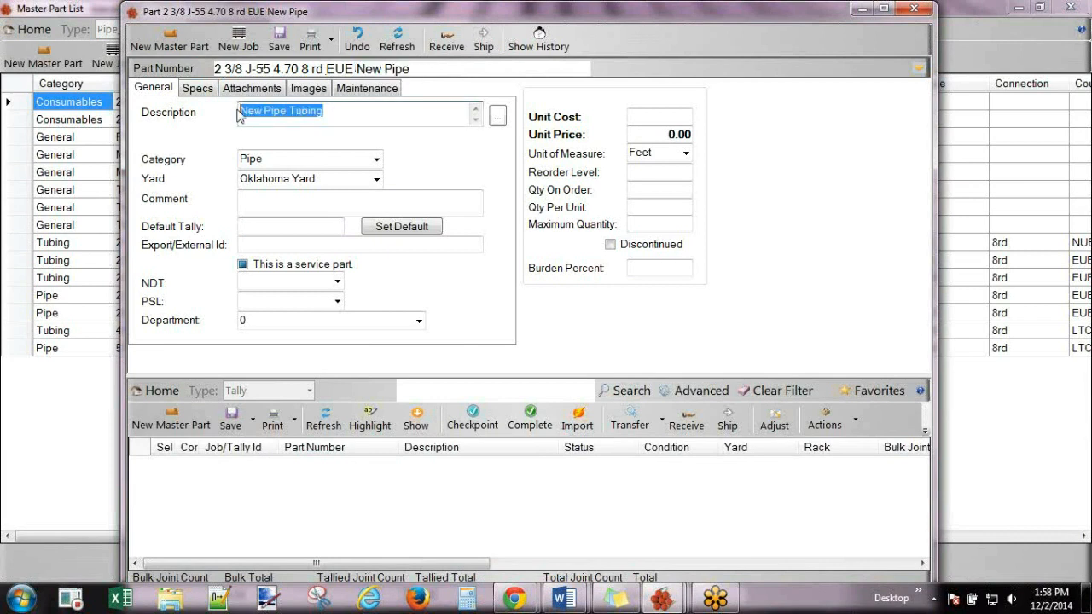
{"action": "left_click", "coordinate": [349, 124]}
{"action": "left_click", "coordinate": [201, 92]}
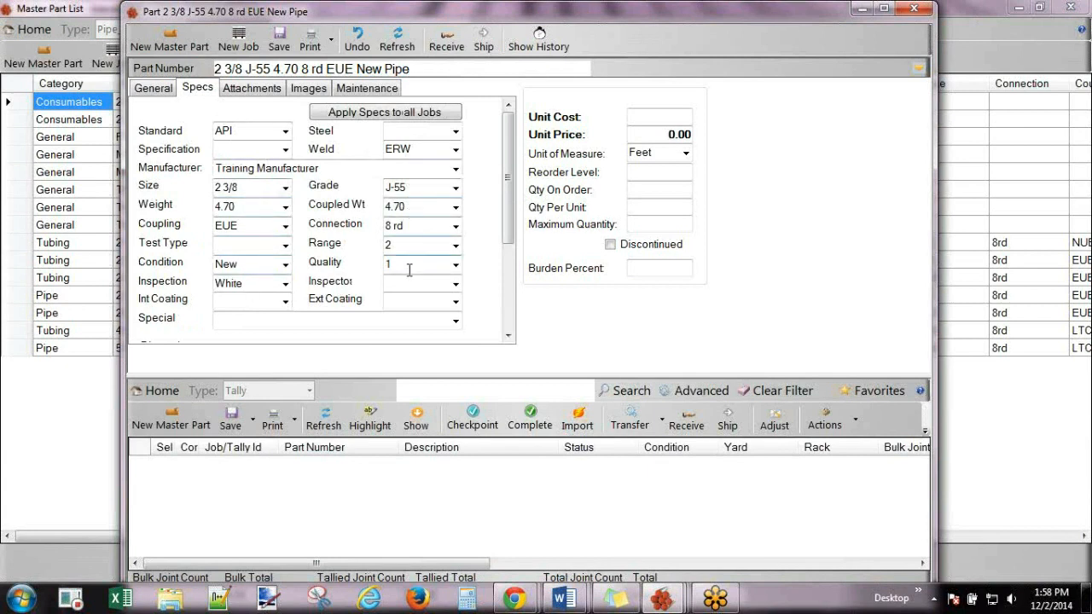
{"action": "left_click", "coordinate": [248, 90]}
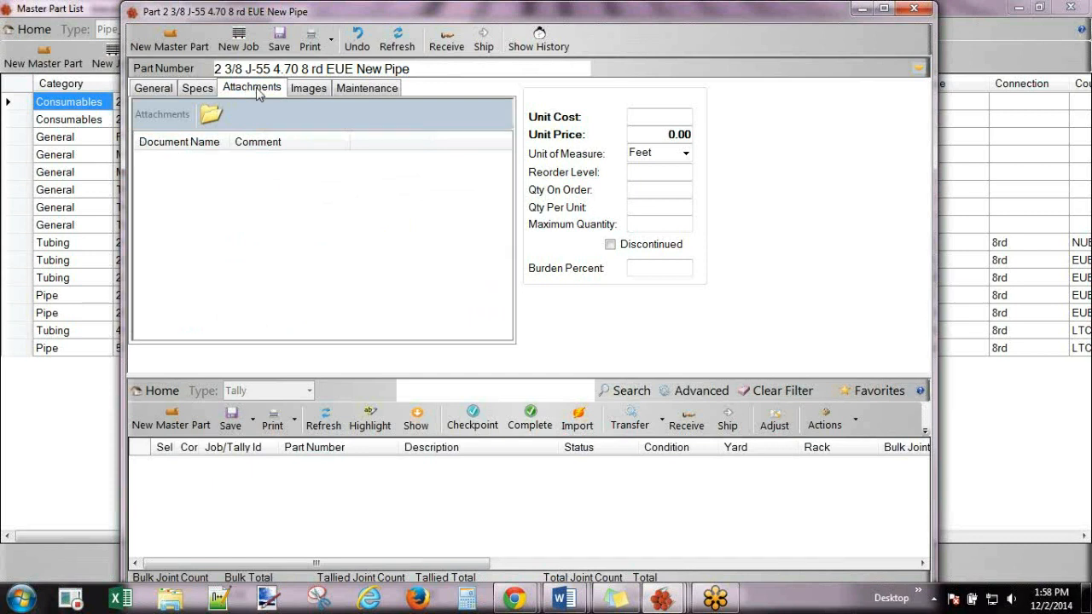
{"action": "left_click", "coordinate": [307, 94]}
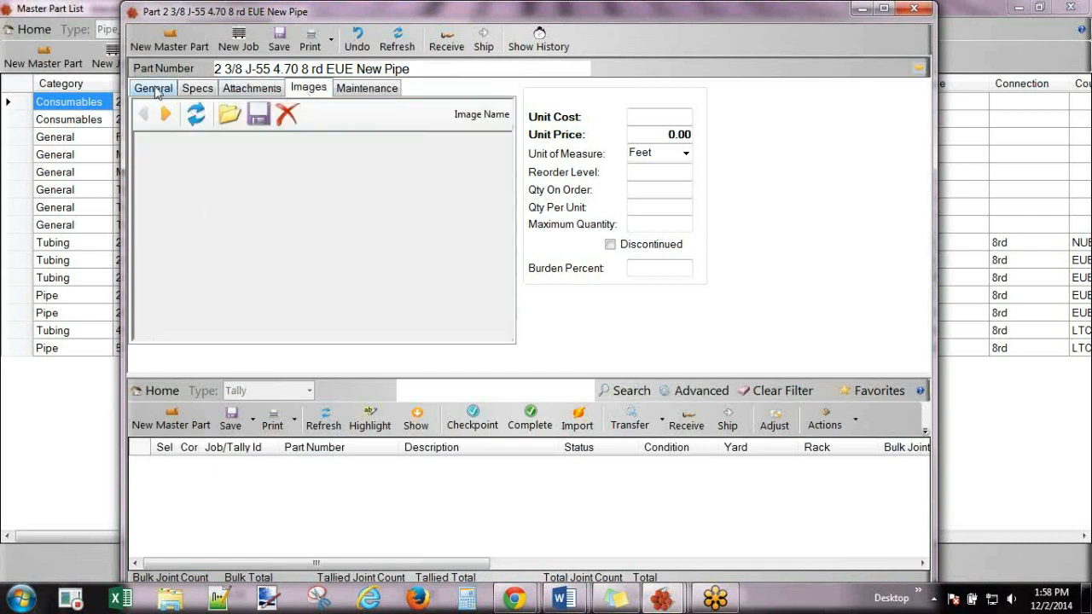
{"action": "left_click", "coordinate": [228, 114]}
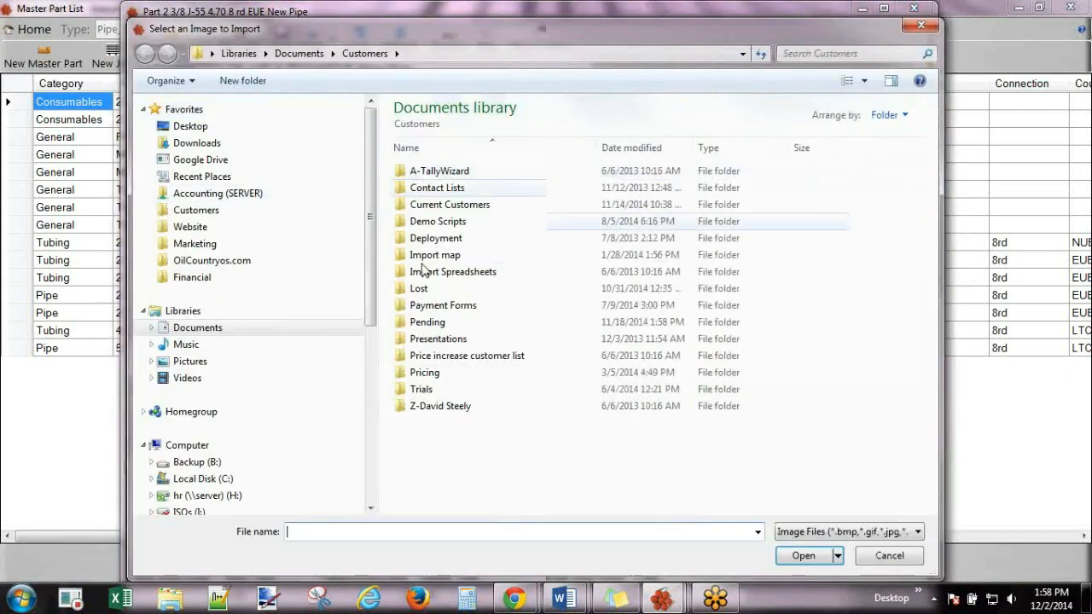
{"action": "left_click", "coordinate": [924, 23]}
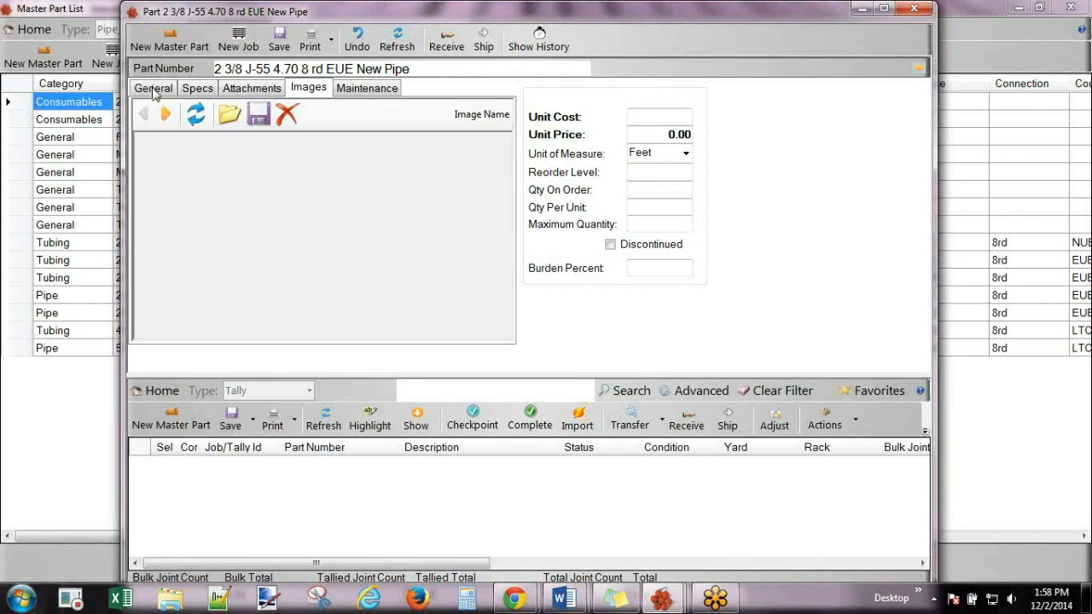
{"action": "left_click", "coordinate": [270, 88]}
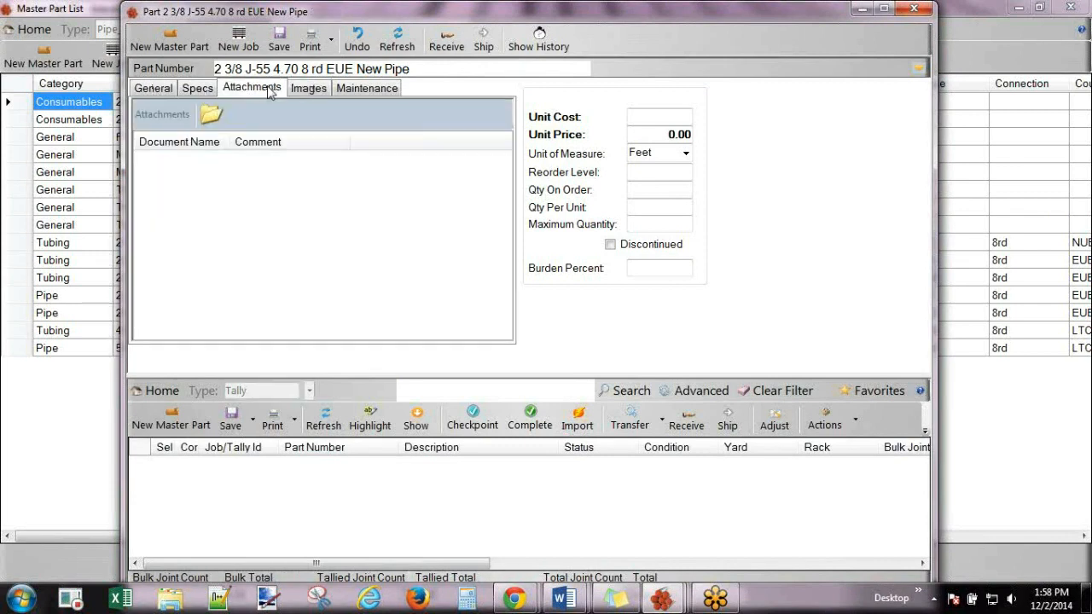
{"action": "left_click", "coordinate": [162, 90]}
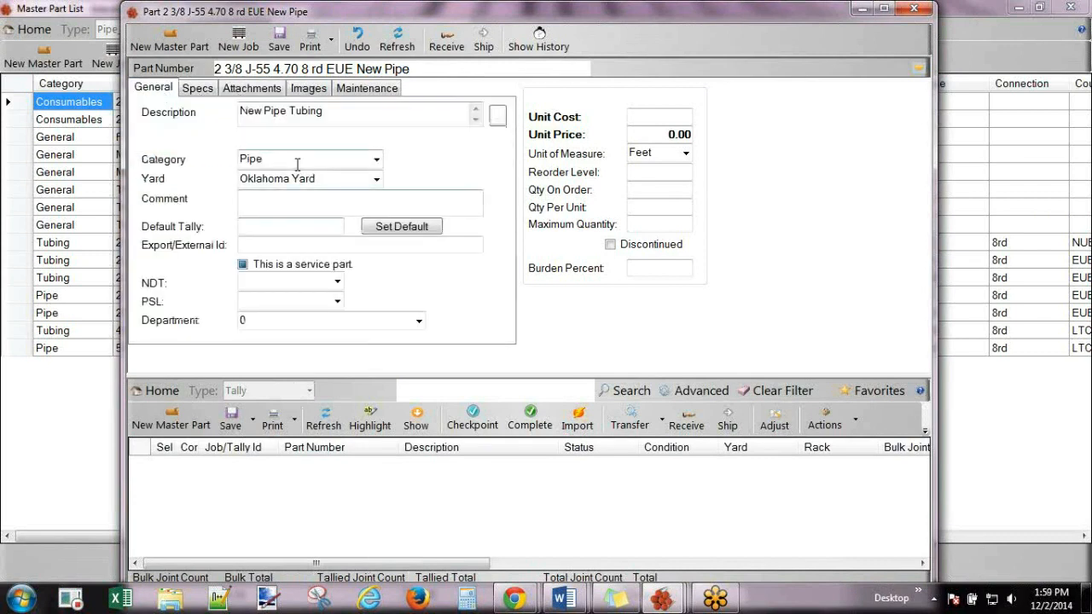
Set the part's category to Tubing and clear the Oklahoma Yard value.
{"action": "left_click", "coordinate": [376, 162]}
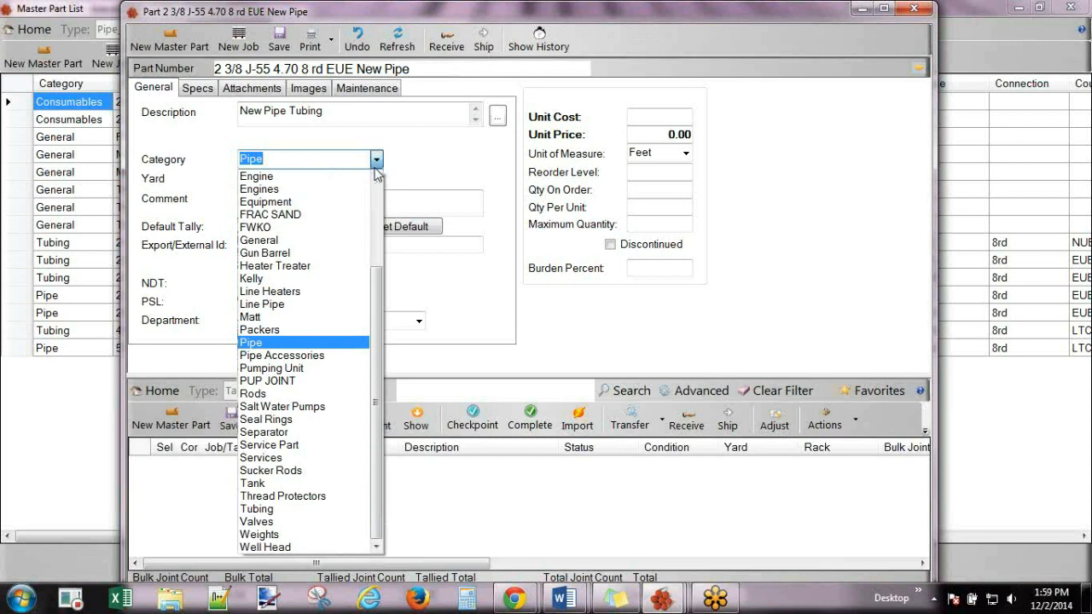
{"action": "left_click", "coordinate": [275, 509]}
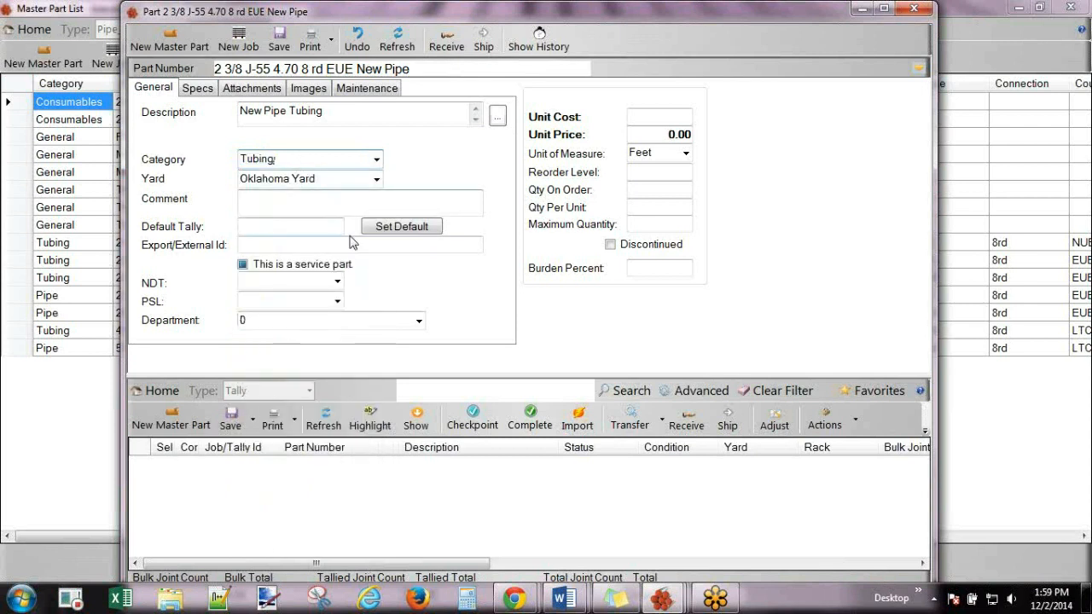
{"action": "mouse_move", "coordinate": [357, 245]}
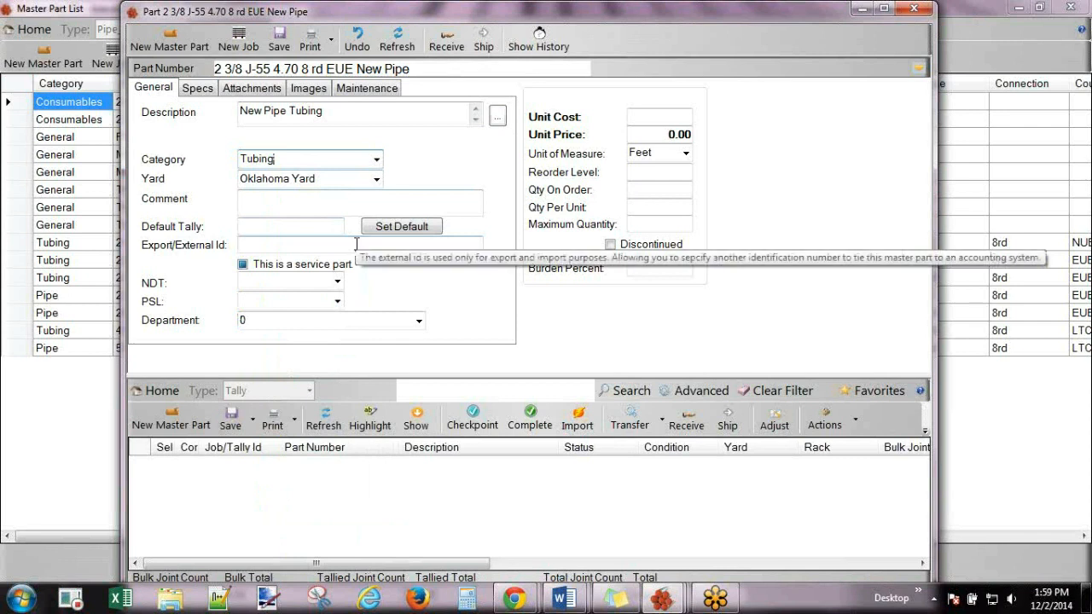
{"action": "left_click", "coordinate": [350, 182]}
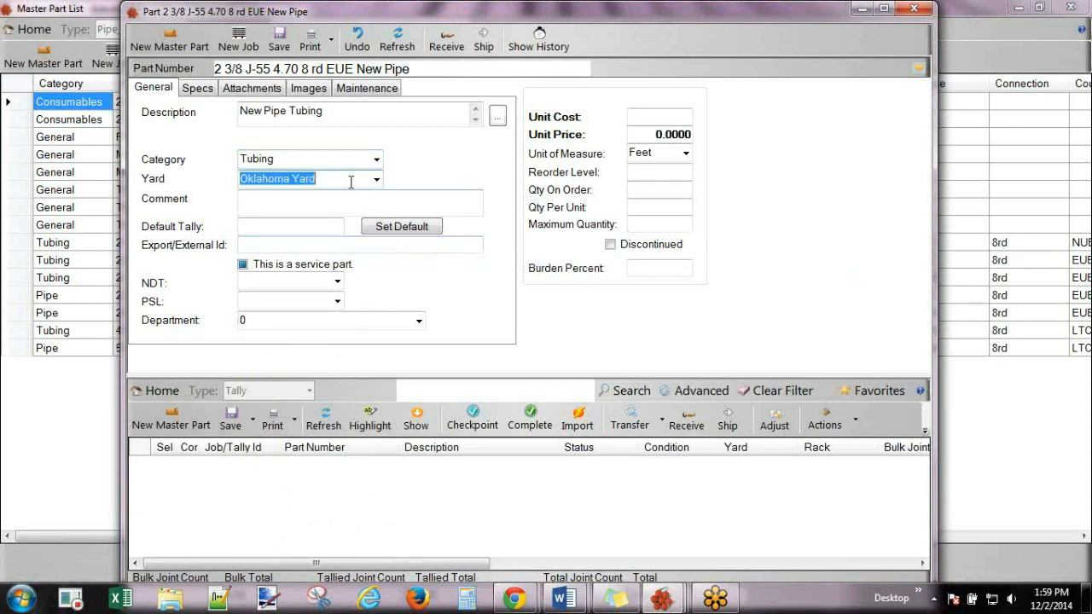
{"action": "key", "text": "Delete"}
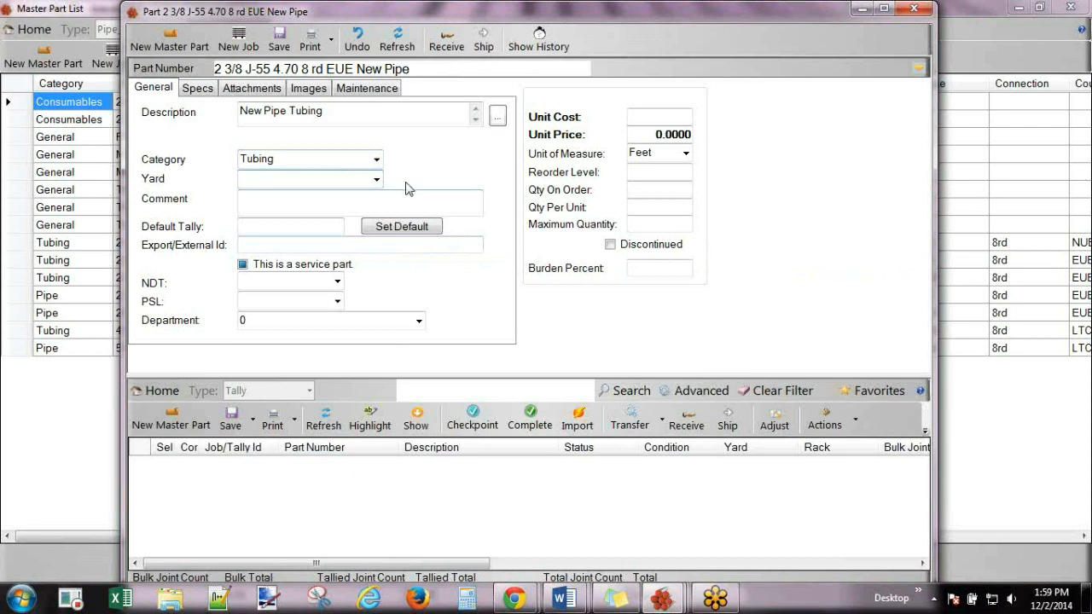
{"action": "double_click", "coordinate": [302, 203]}
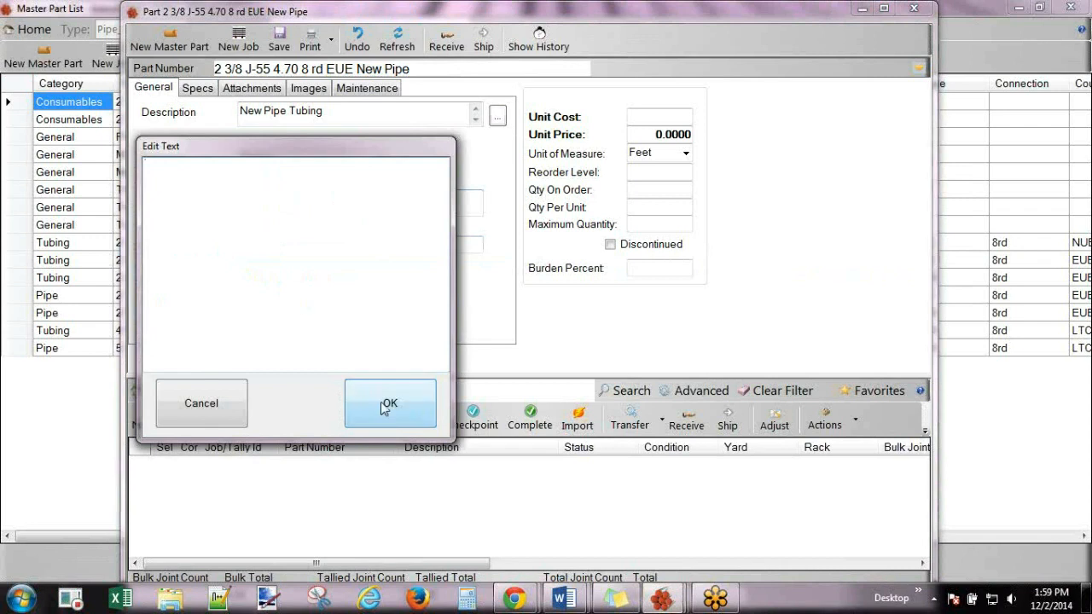
{"action": "left_click", "coordinate": [227, 412]}
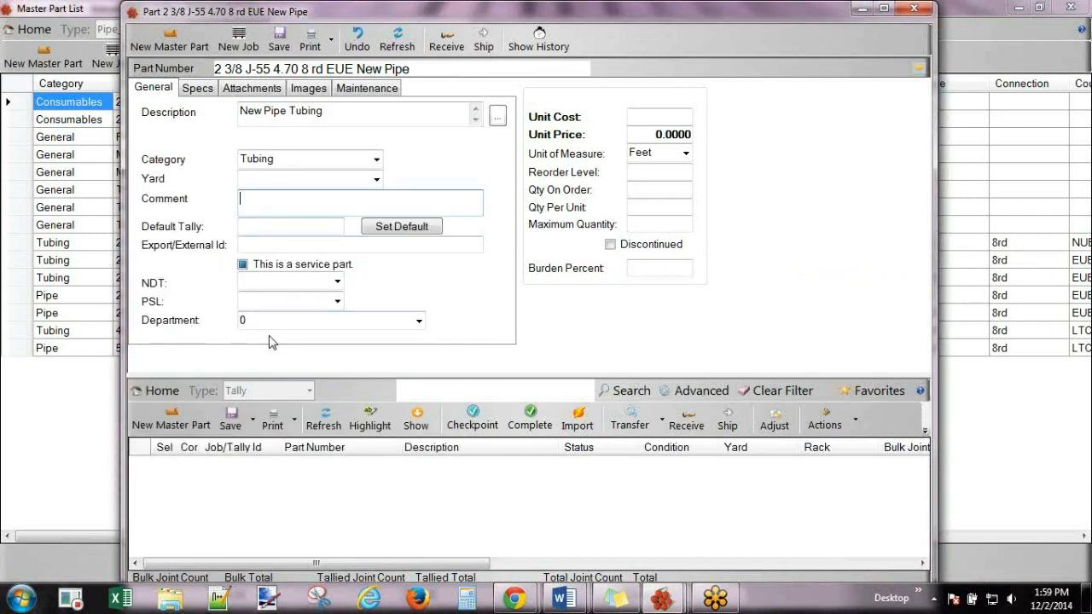
{"action": "left_click", "coordinate": [655, 120]}
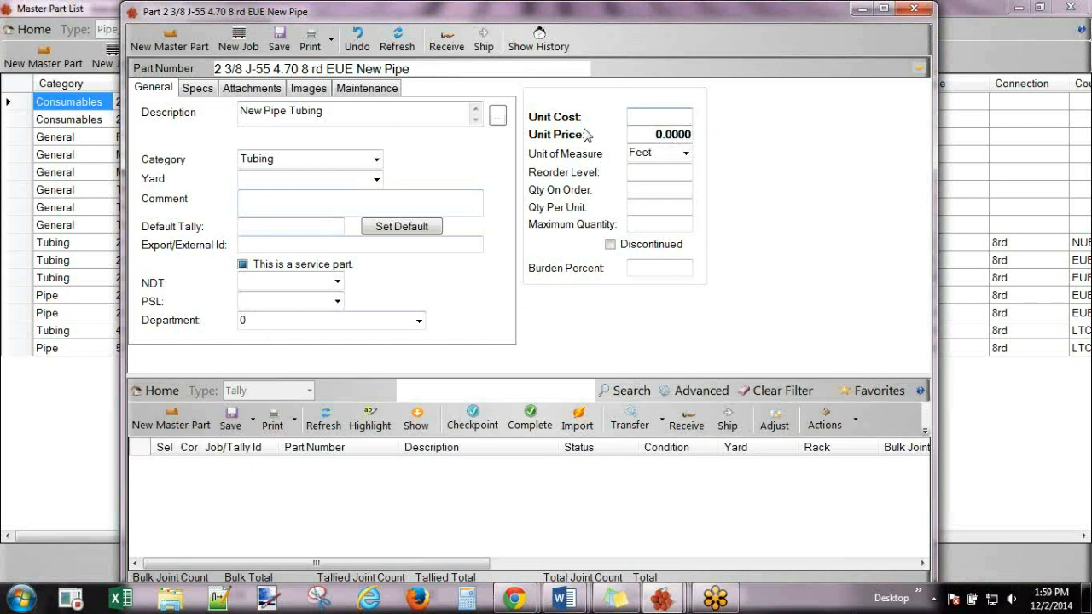
Enter unit cost 2.75 and unit price 3.50, then save the part.
{"action": "type", "text": "2.75"}
{"action": "left_click", "coordinate": [651, 134]}
{"action": "type", "text": "3.50"}
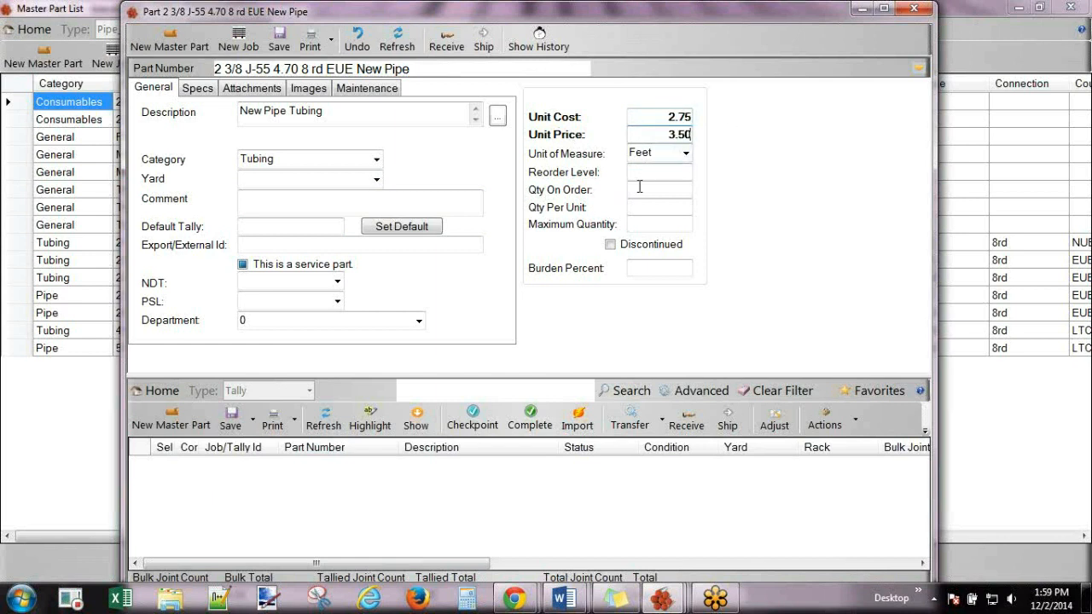
{"action": "left_click", "coordinate": [640, 189]}
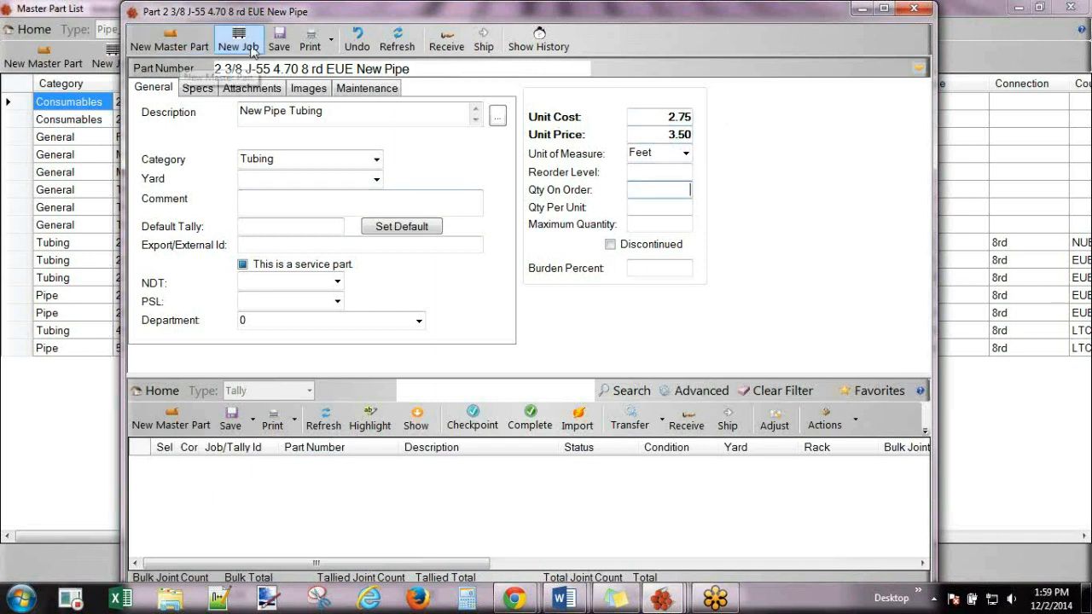
{"action": "left_click", "coordinate": [280, 47]}
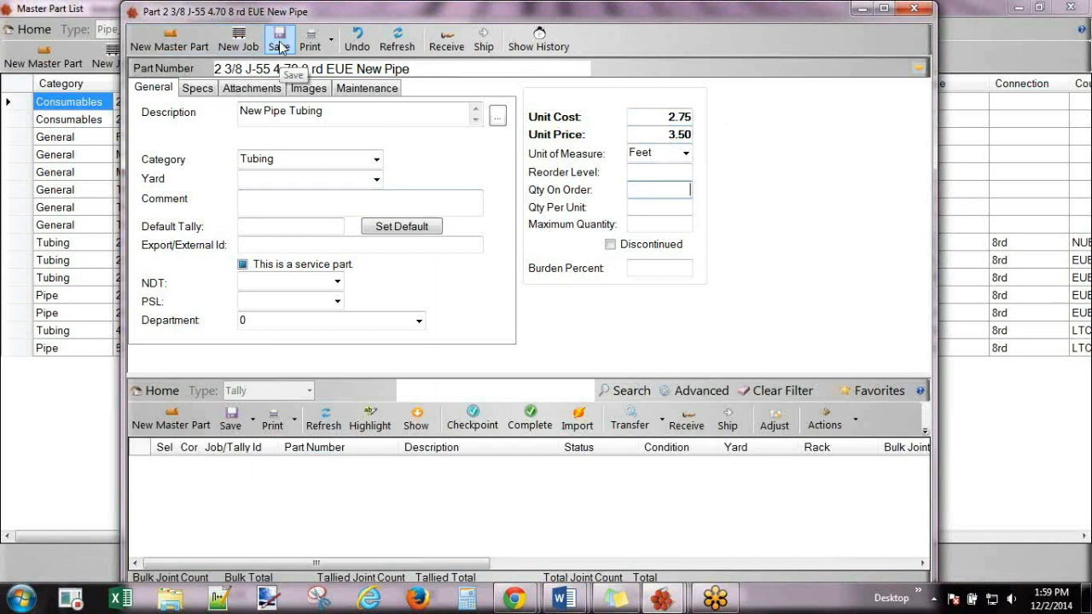
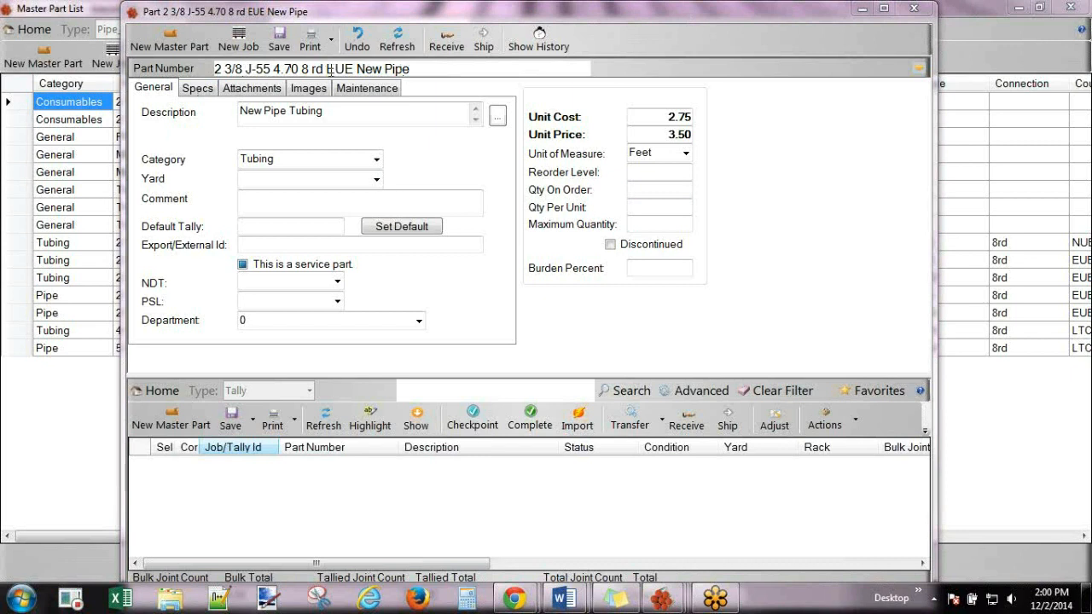
Start a new inbound truck and pick ship-from and ship-to companies.
{"action": "left_click_drag", "start_coordinate": [414, 71], "coordinate": [212, 68]}
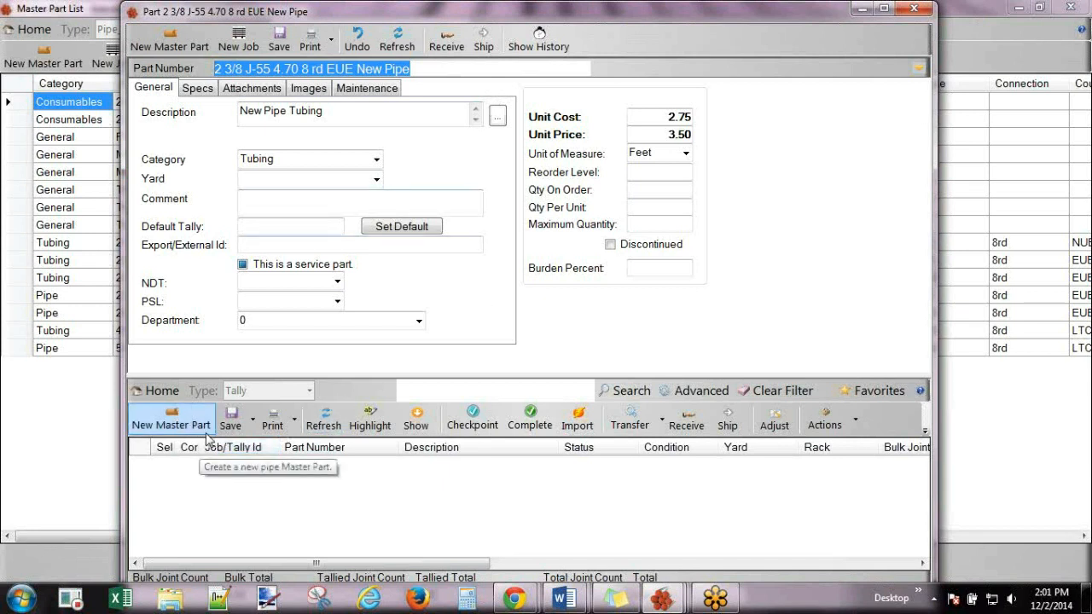
{"action": "left_click", "coordinate": [694, 427]}
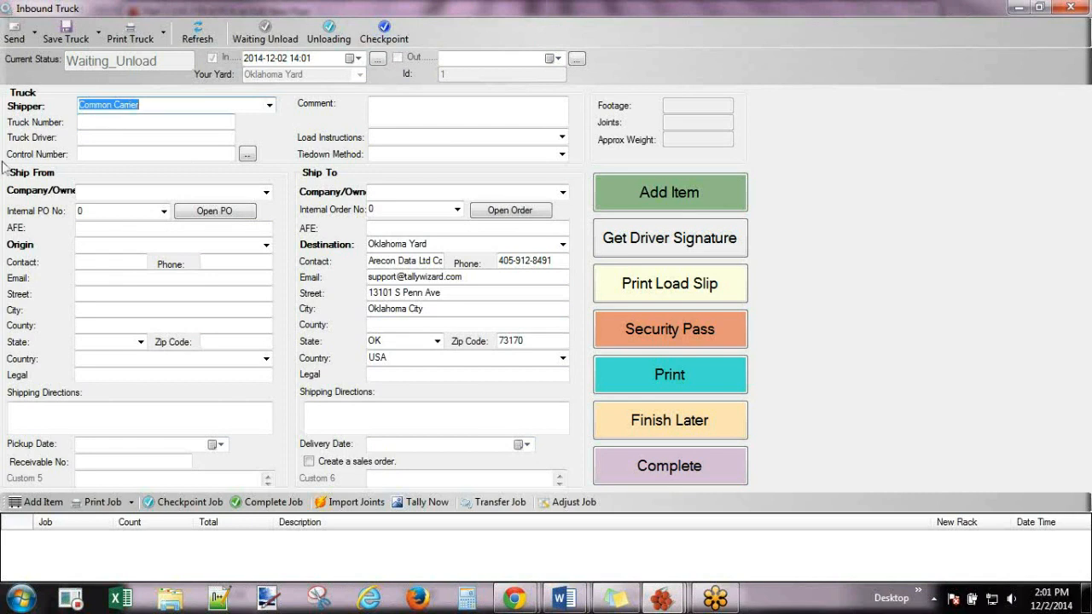
{"action": "left_click", "coordinate": [267, 195]}
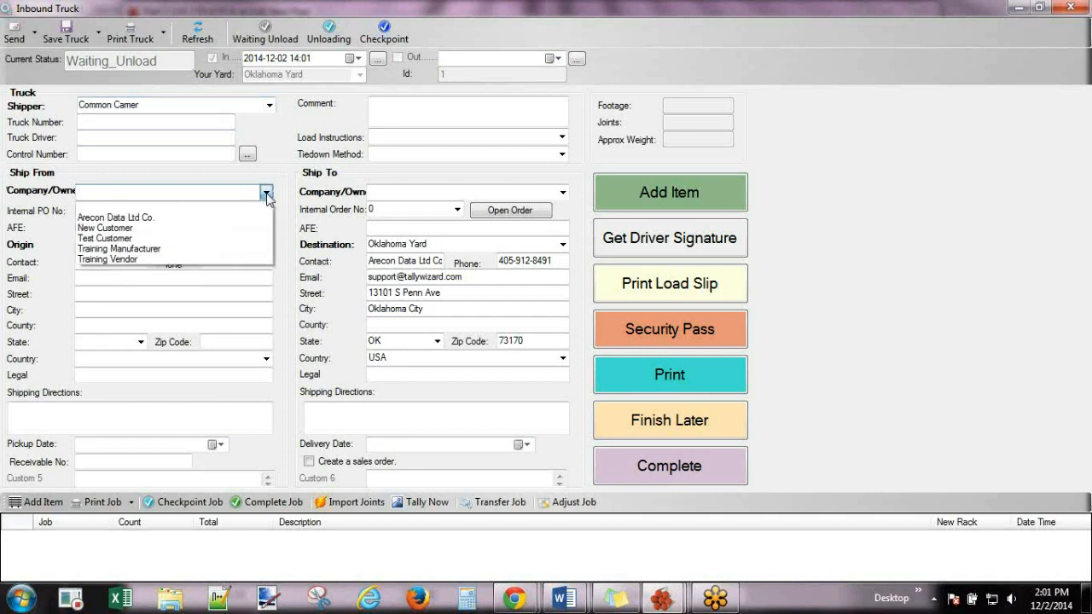
{"action": "left_click", "coordinate": [152, 219]}
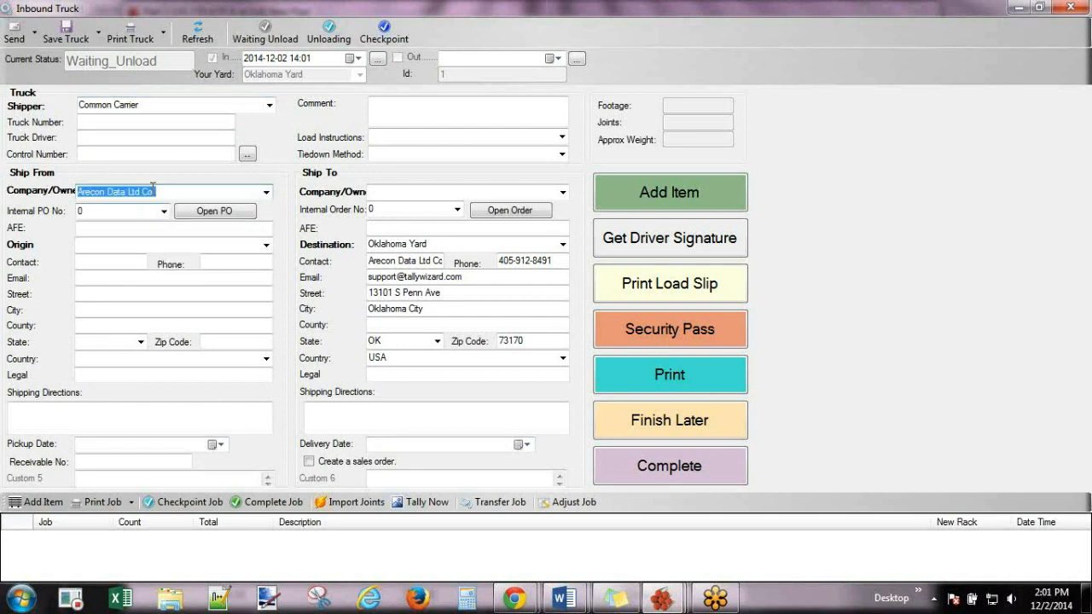
{"action": "left_click", "coordinate": [563, 193]}
{"action": "left_click", "coordinate": [435, 214]}
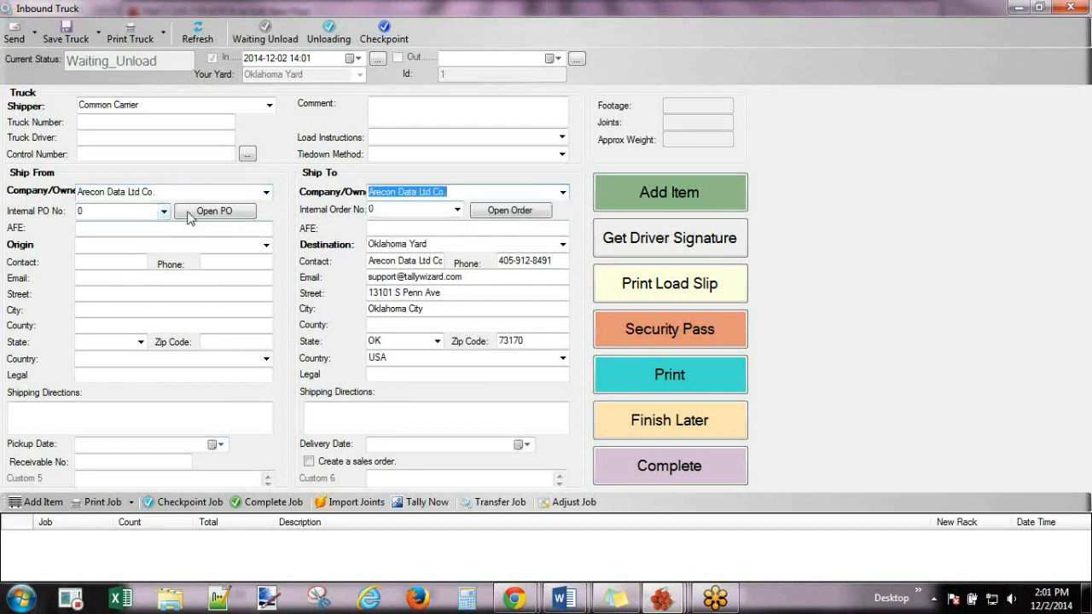
Set both ship-from and ship-to companies to New Customer and the origin to Oklahoma Yard.
{"action": "left_click", "coordinate": [267, 193]}
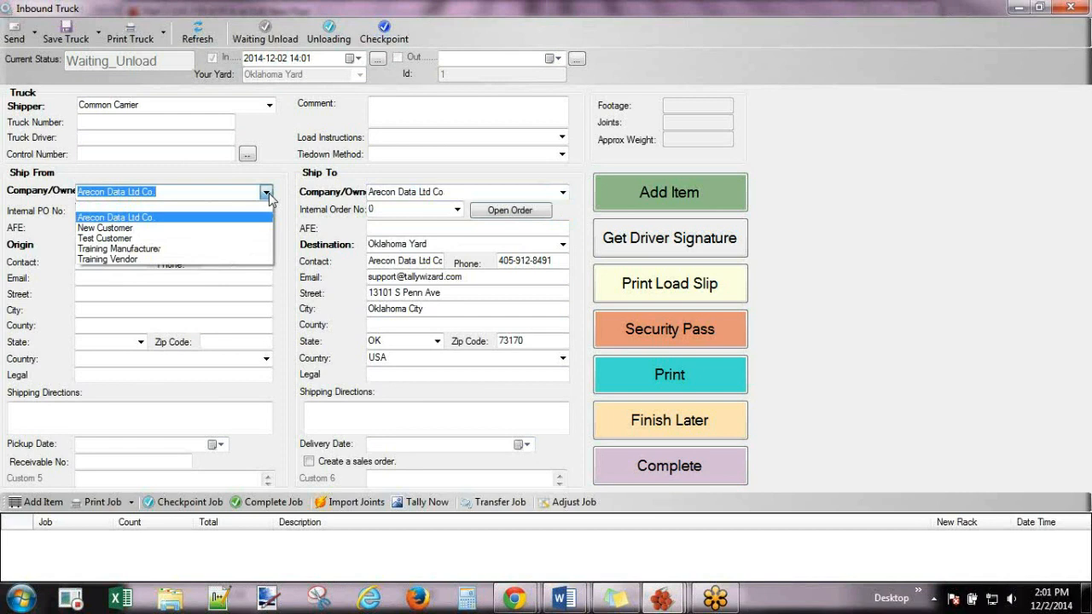
{"action": "left_click", "coordinate": [136, 229]}
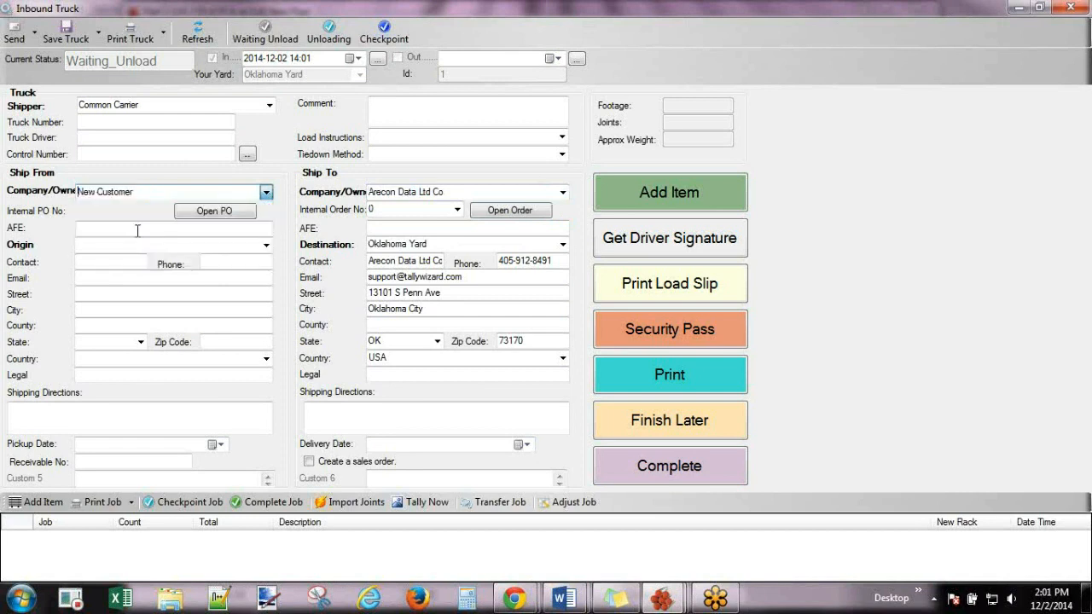
{"action": "left_click", "coordinate": [564, 193]}
{"action": "left_click", "coordinate": [424, 229]}
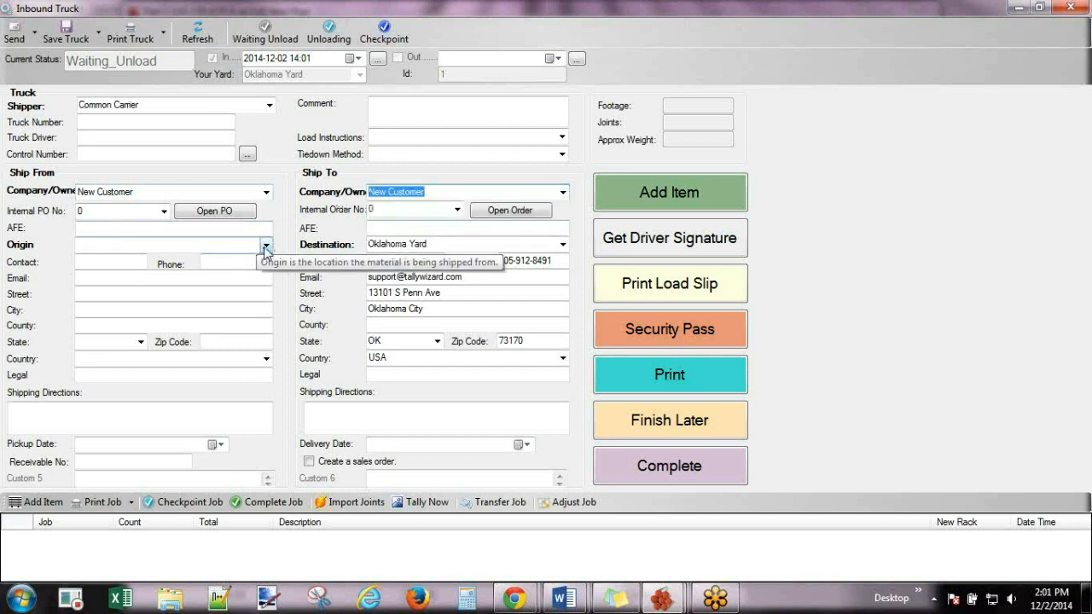
{"action": "left_click", "coordinate": [266, 246]}
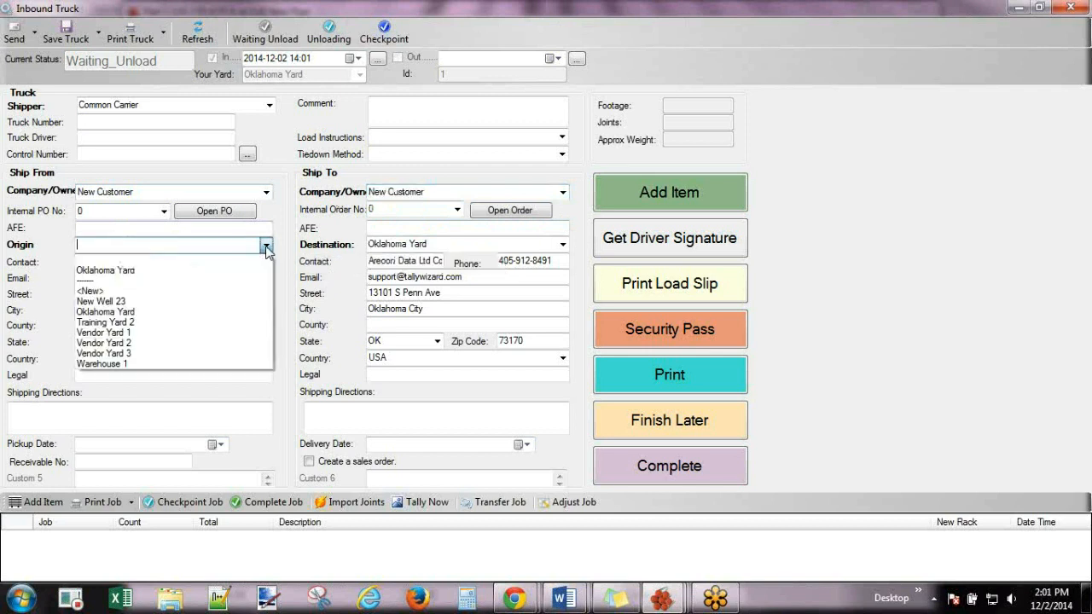
{"action": "left_click", "coordinate": [180, 271]}
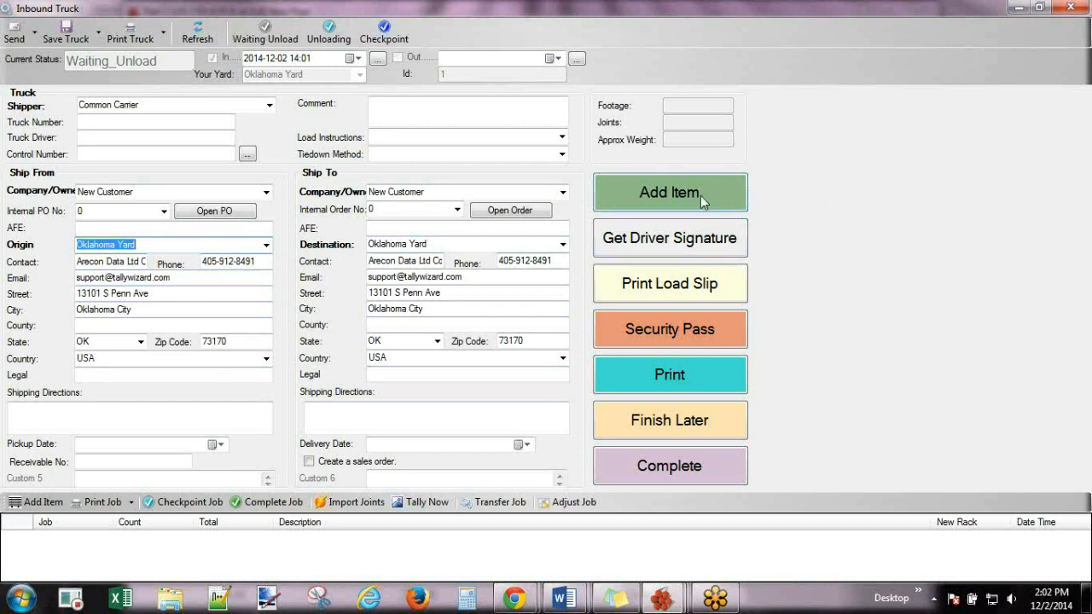
Add a new inventory job from a master part, filtering parts to Tubing, size 2 3/8.
{"action": "left_click", "coordinate": [706, 192]}
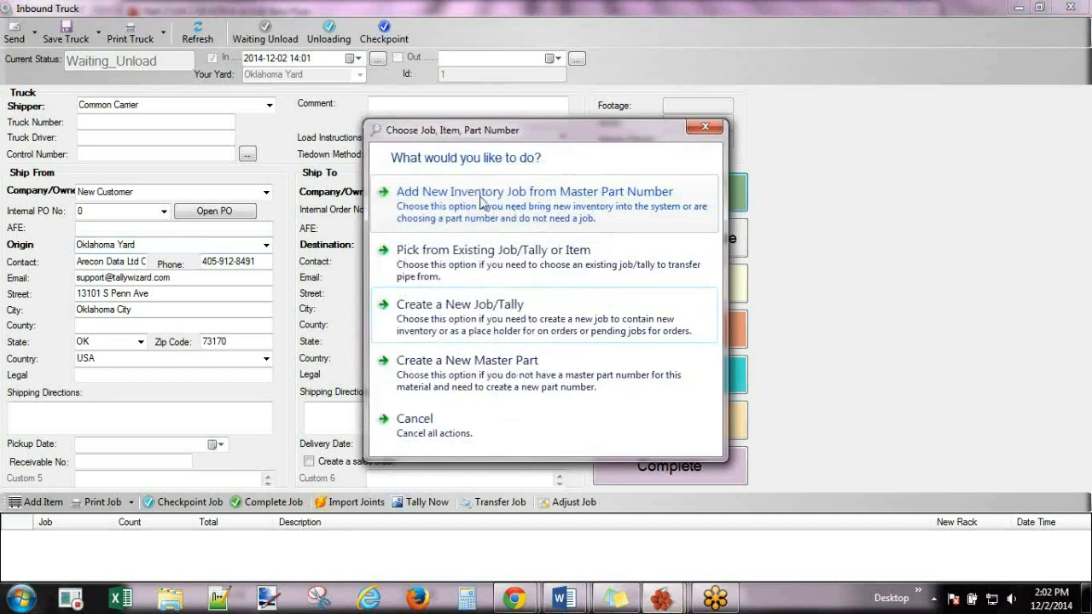
{"action": "left_click", "coordinate": [480, 199]}
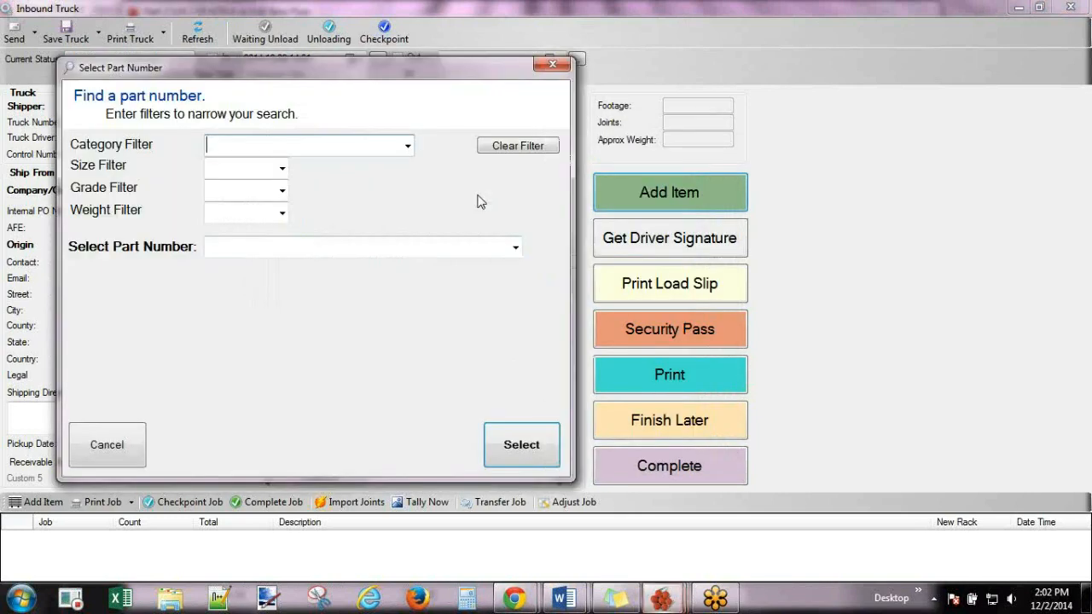
{"action": "left_click", "coordinate": [366, 144]}
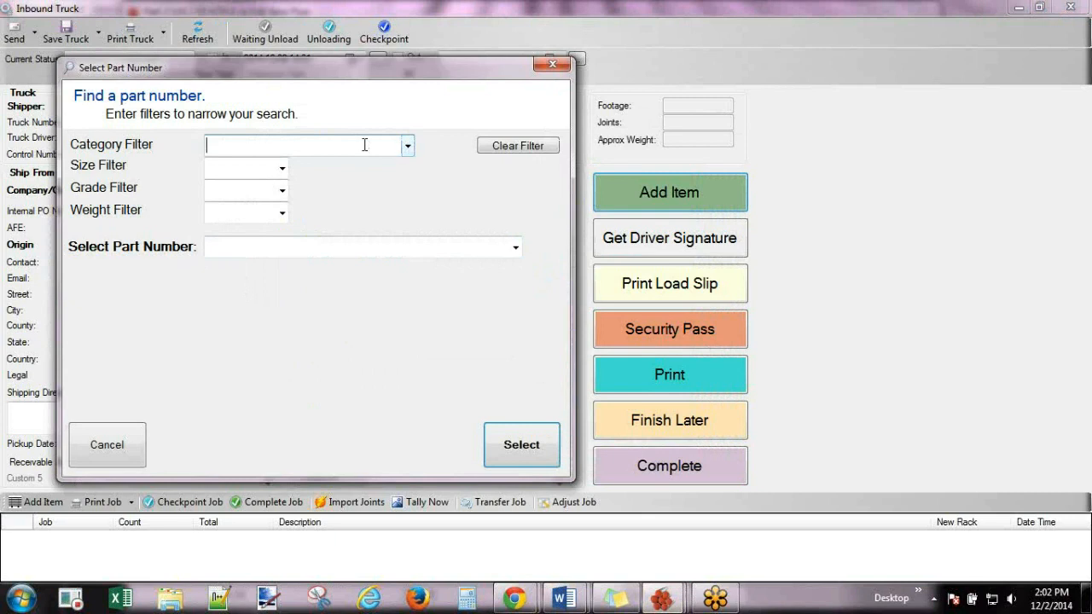
{"action": "type", "text": "tubing"}
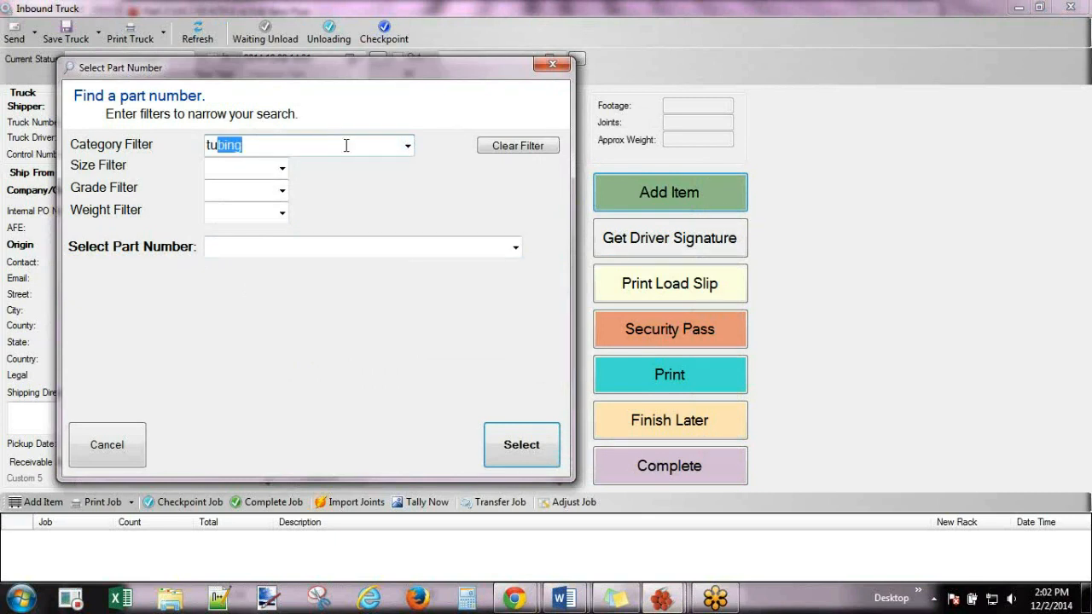
{"action": "left_click", "coordinate": [408, 145]}
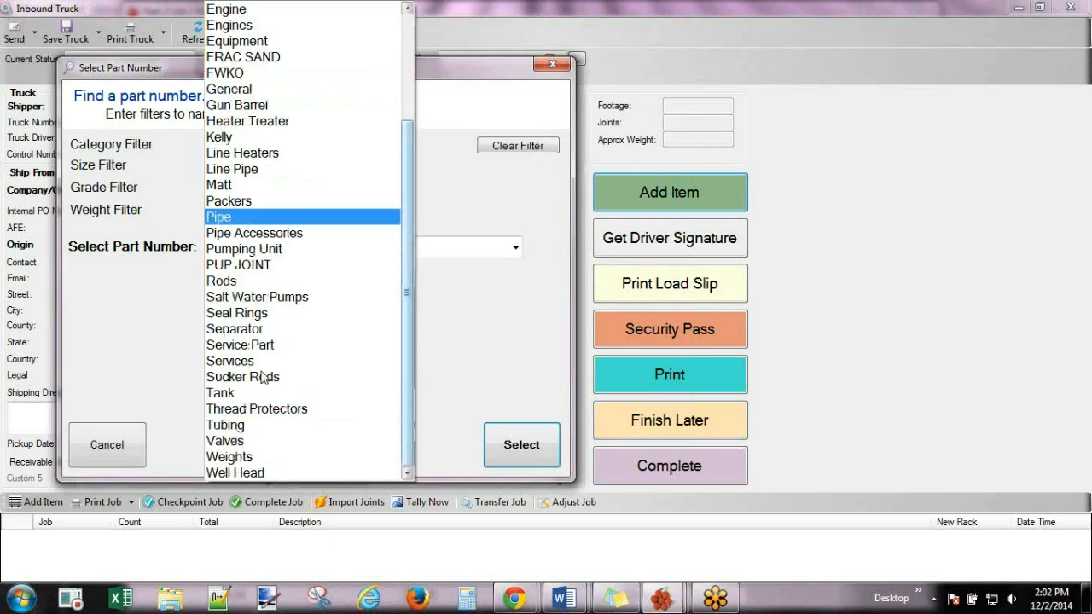
{"action": "left_click", "coordinate": [238, 425]}
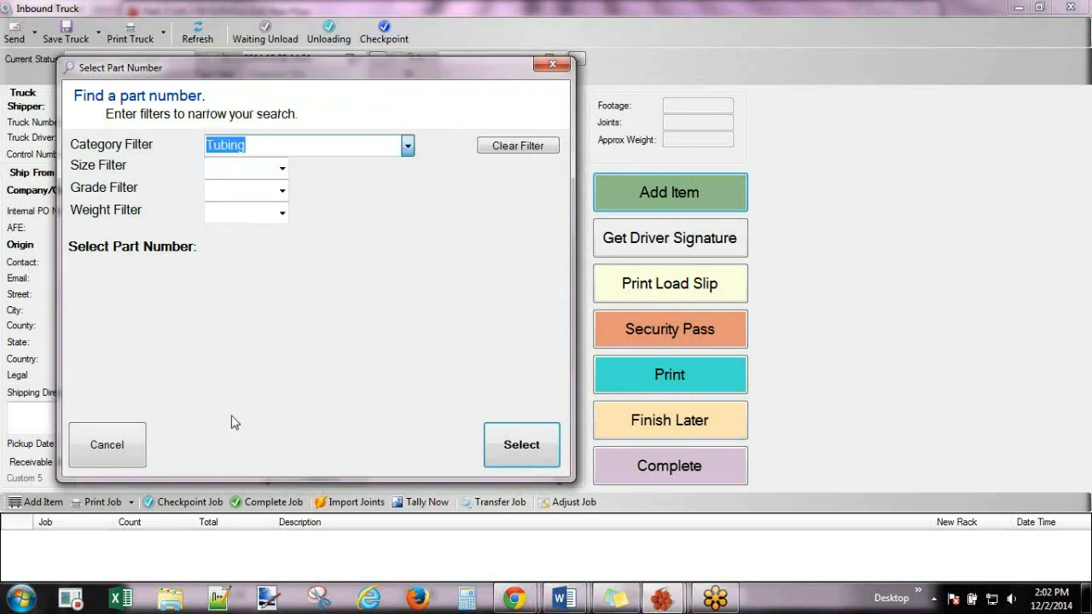
{"action": "left_click", "coordinate": [282, 171]}
{"action": "left_click", "coordinate": [227, 203]}
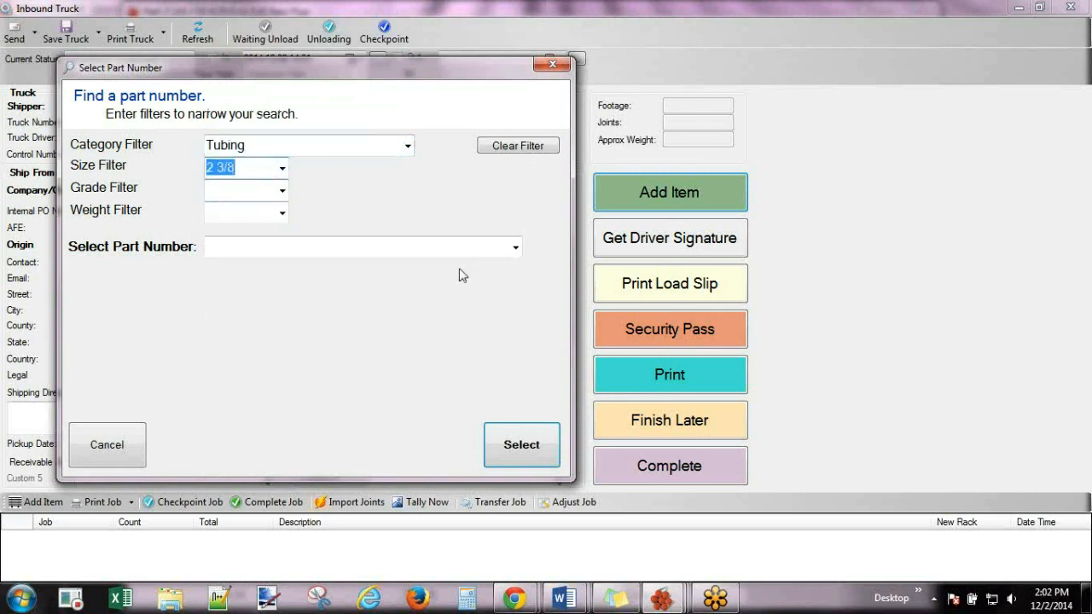
Narrow the parts to weight 4.70 and pick 2 3/8 J-55 4.70 8 rd EUE New Pipe.
{"action": "left_click", "coordinate": [515, 249]}
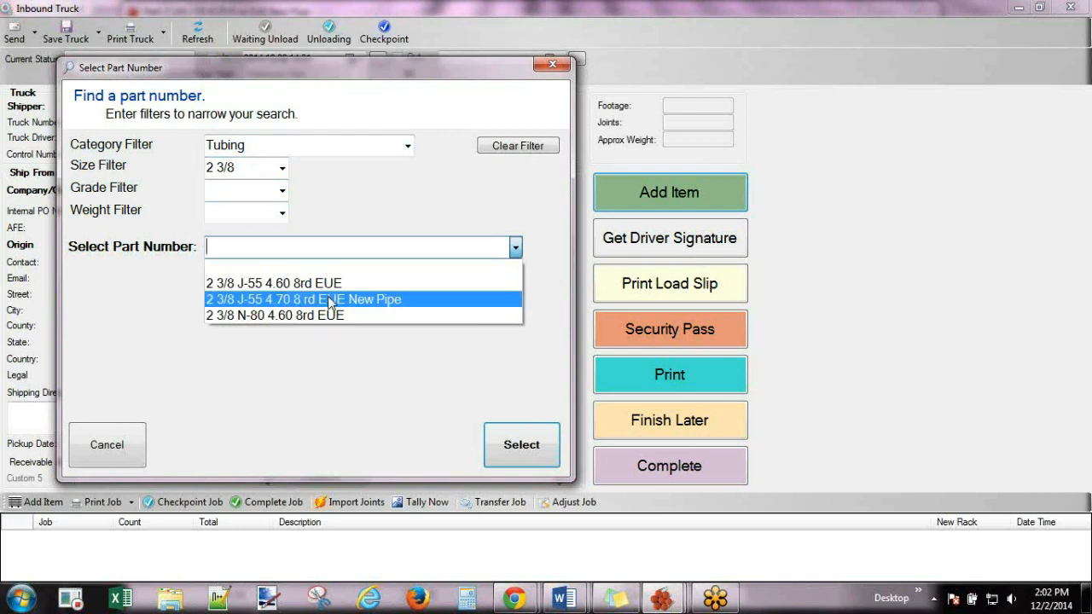
{"action": "left_click", "coordinate": [361, 195]}
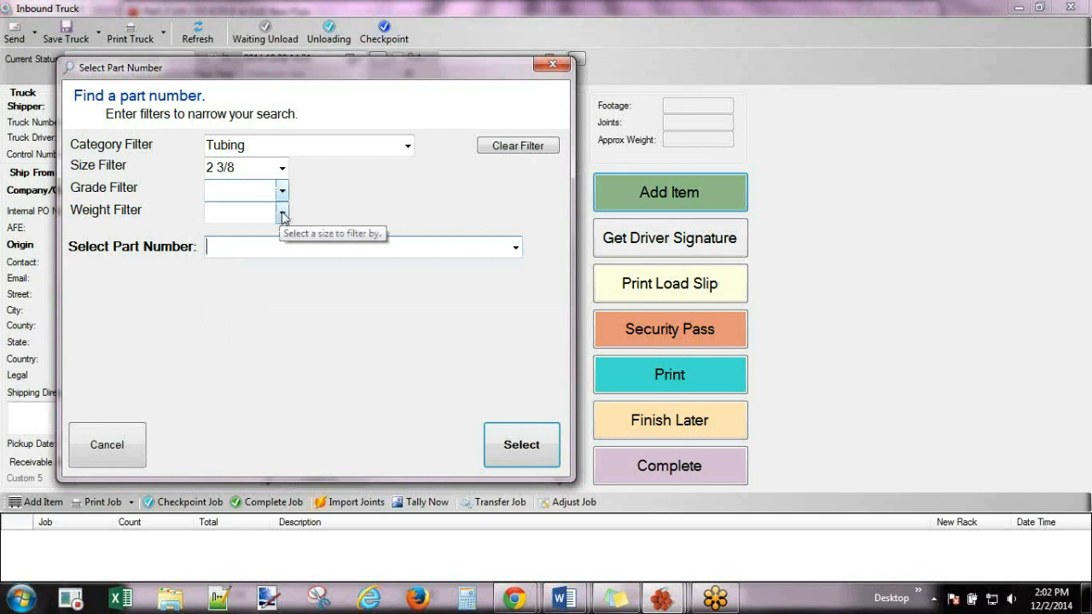
{"action": "left_click", "coordinate": [282, 215]}
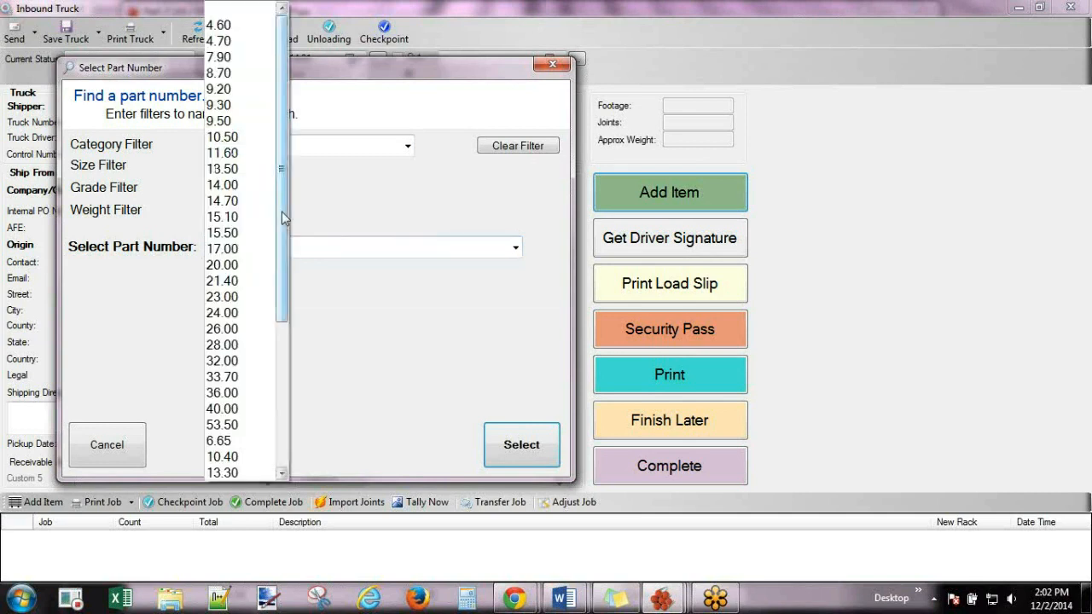
{"action": "left_click", "coordinate": [223, 41]}
{"action": "left_click", "coordinate": [516, 247]}
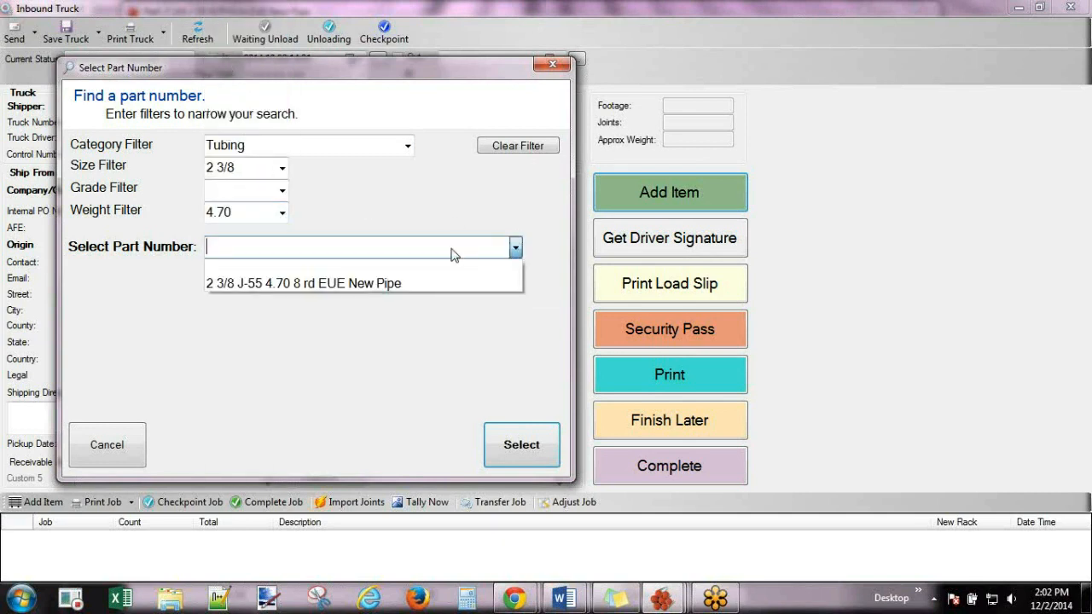
{"action": "left_click", "coordinate": [369, 288]}
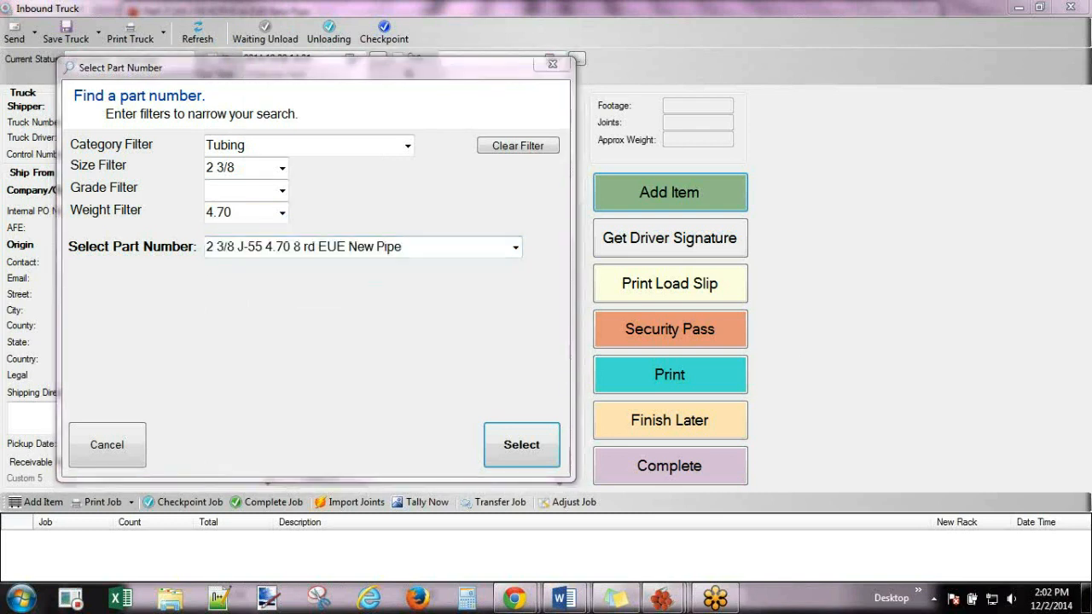
Add 156 joints at 32 ft average on rack A1, totalling 4,992 ft.
{"action": "left_click", "coordinate": [507, 451]}
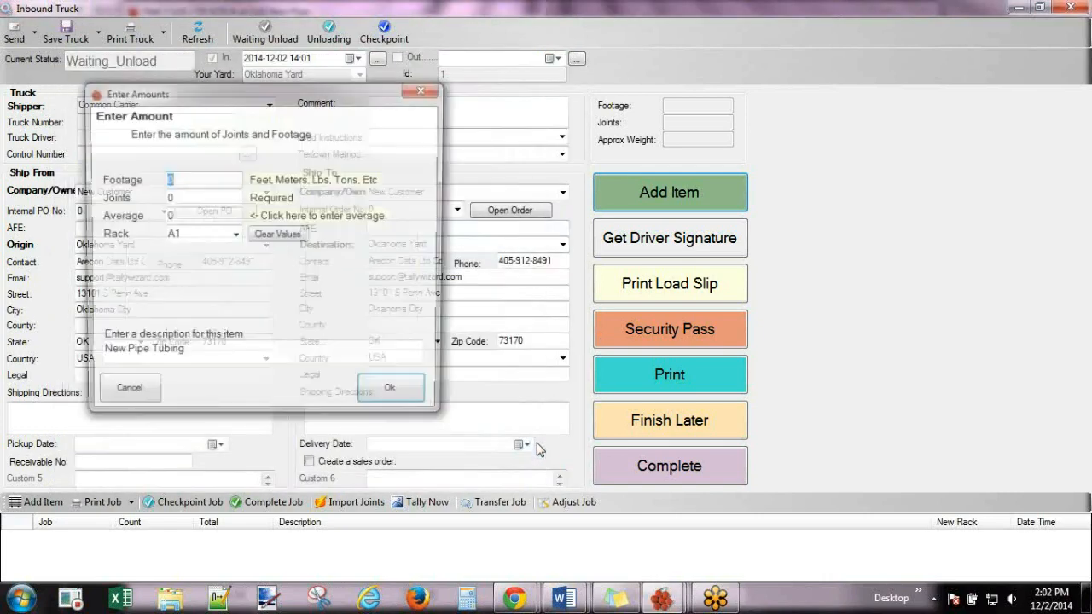
{"action": "left_click", "coordinate": [174, 197]}
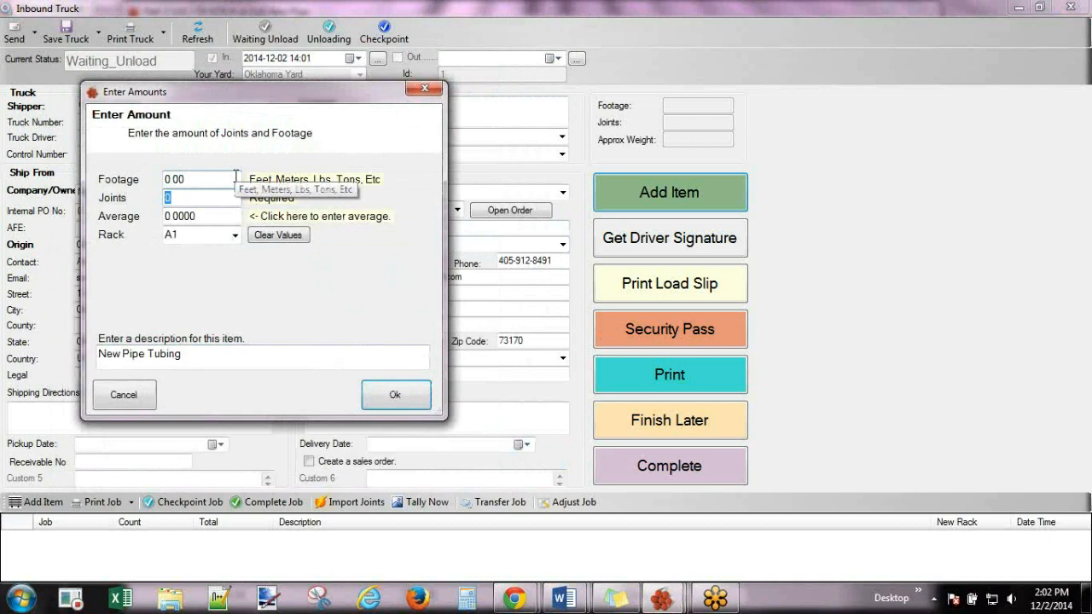
{"action": "type", "text": "156"}
{"action": "key", "text": "Tab"}
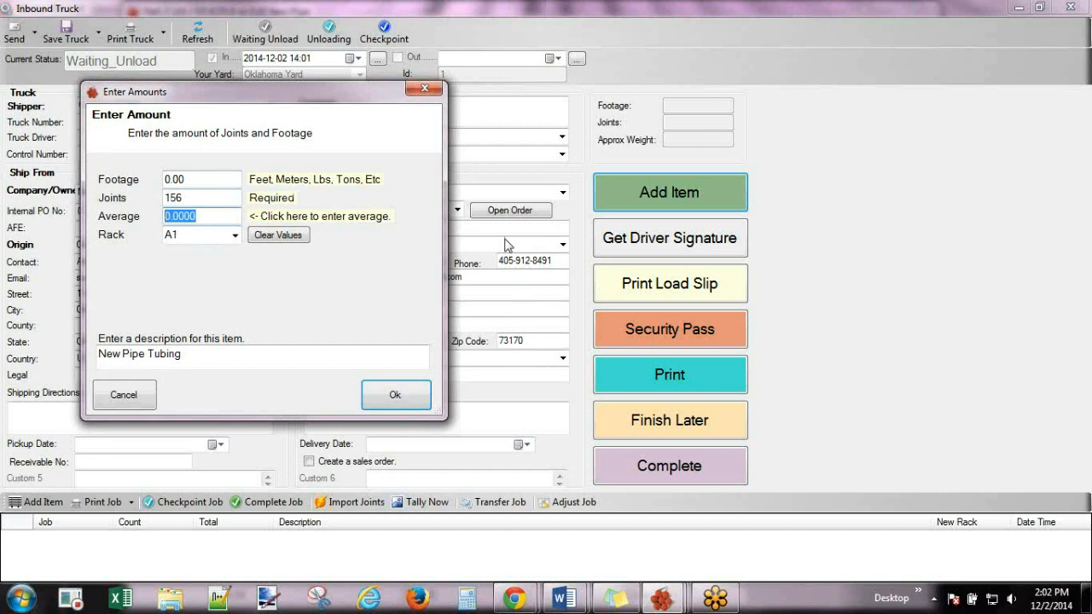
{"action": "type", "text": "32"}
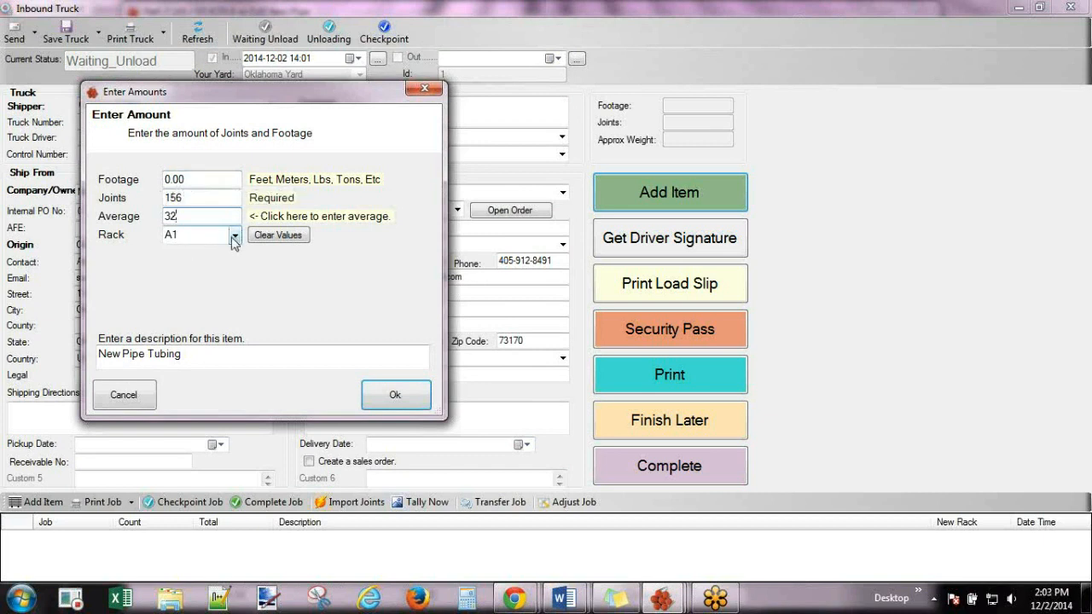
{"action": "left_click", "coordinate": [188, 234]}
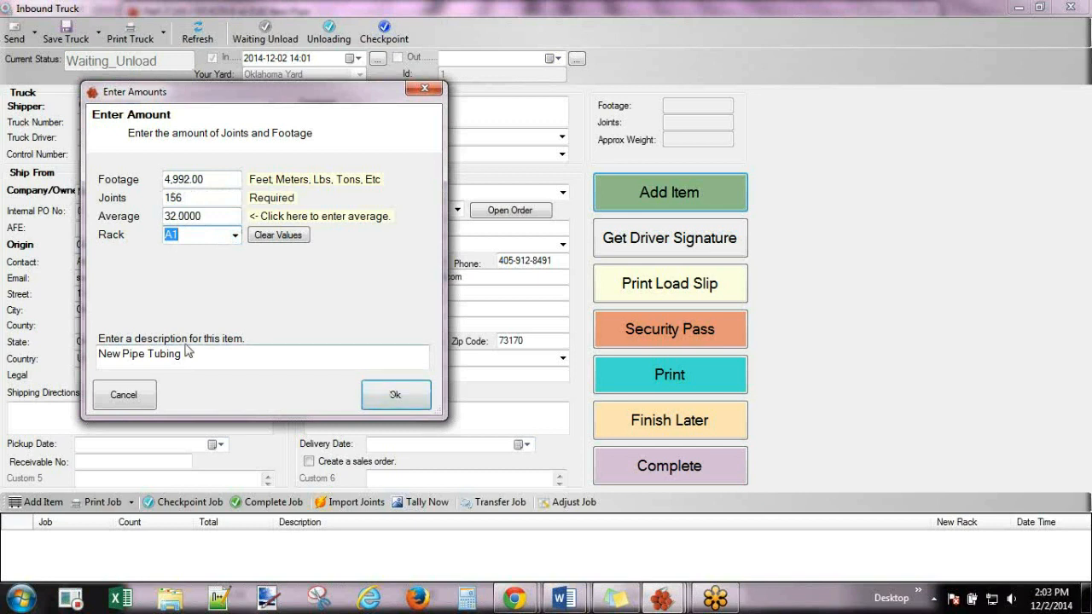
{"action": "left_click", "coordinate": [388, 394]}
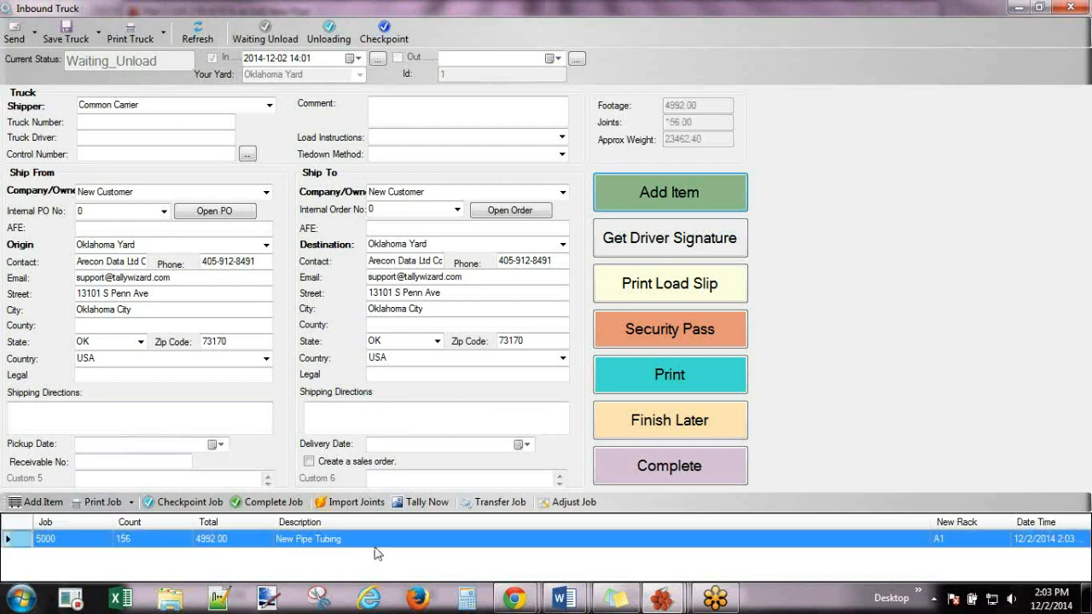
{"action": "left_click", "coordinate": [724, 203]}
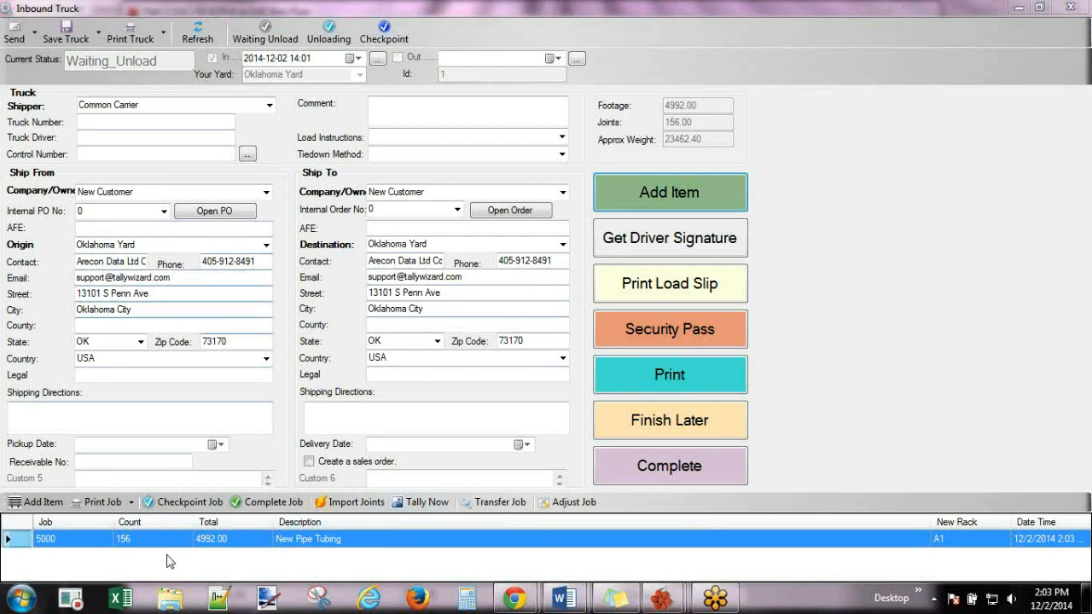
Choose to add another new inventory job from a master part number.
{"action": "left_click", "coordinate": [702, 198]}
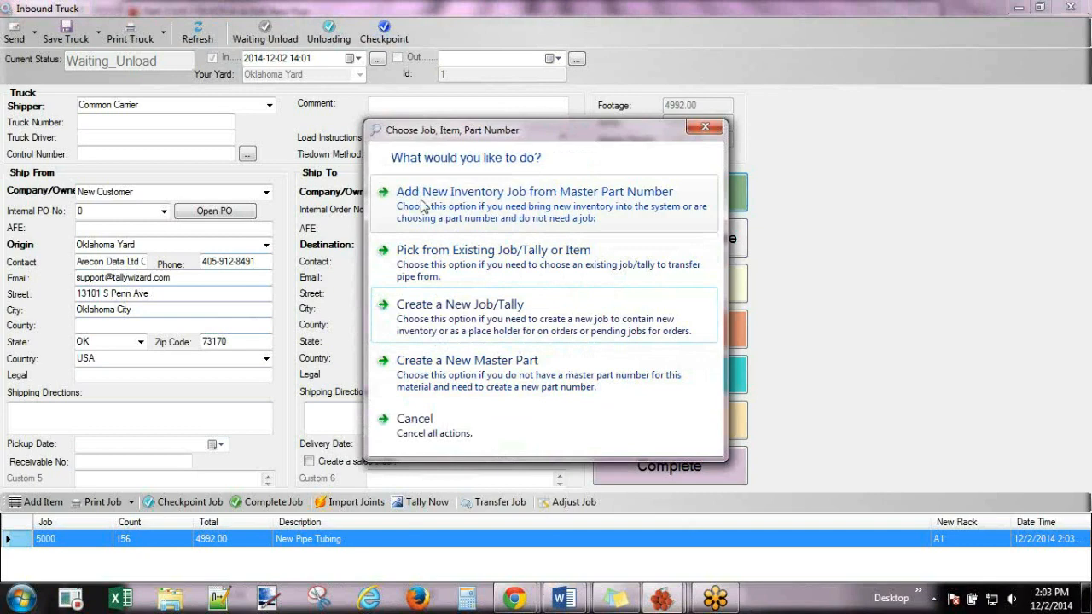
{"action": "left_click_drag", "start_coordinate": [508, 127], "coordinate": [435, 273]}
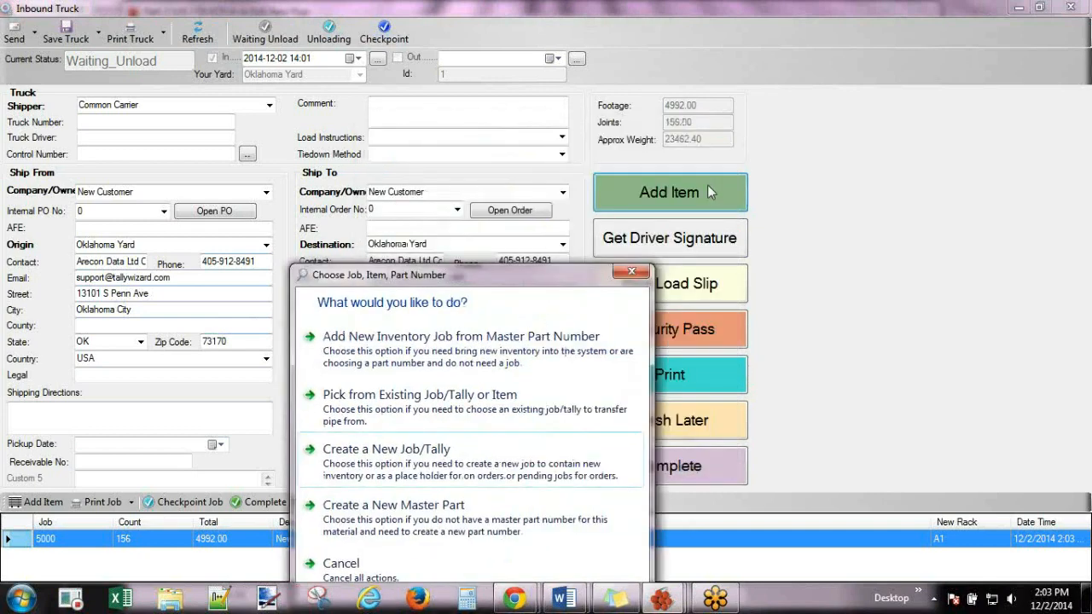
{"action": "left_click_drag", "start_coordinate": [564, 273], "coordinate": [527, 131]}
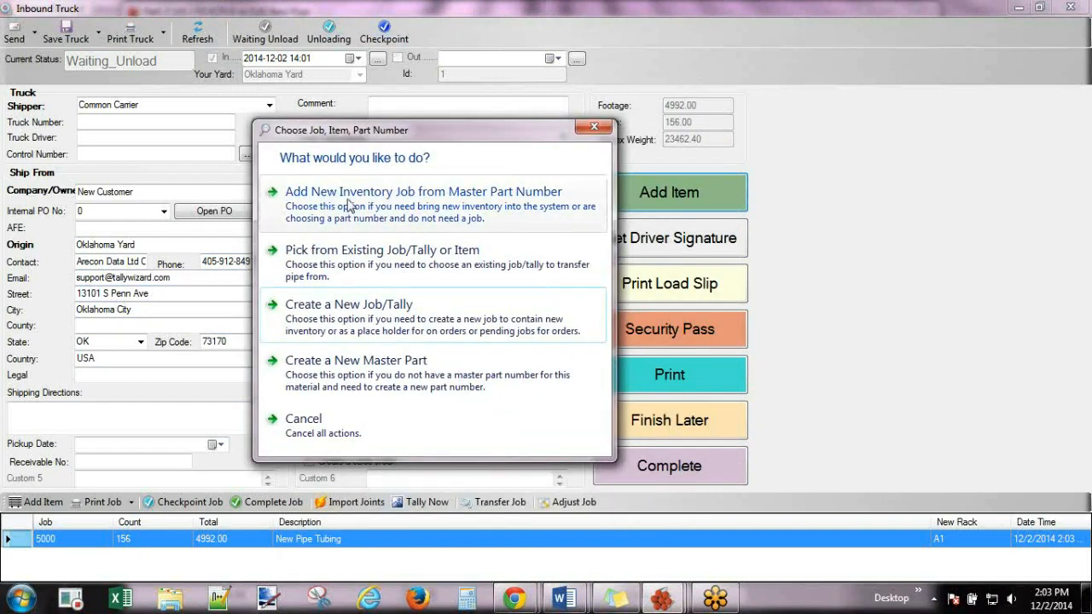
{"action": "left_click", "coordinate": [349, 200]}
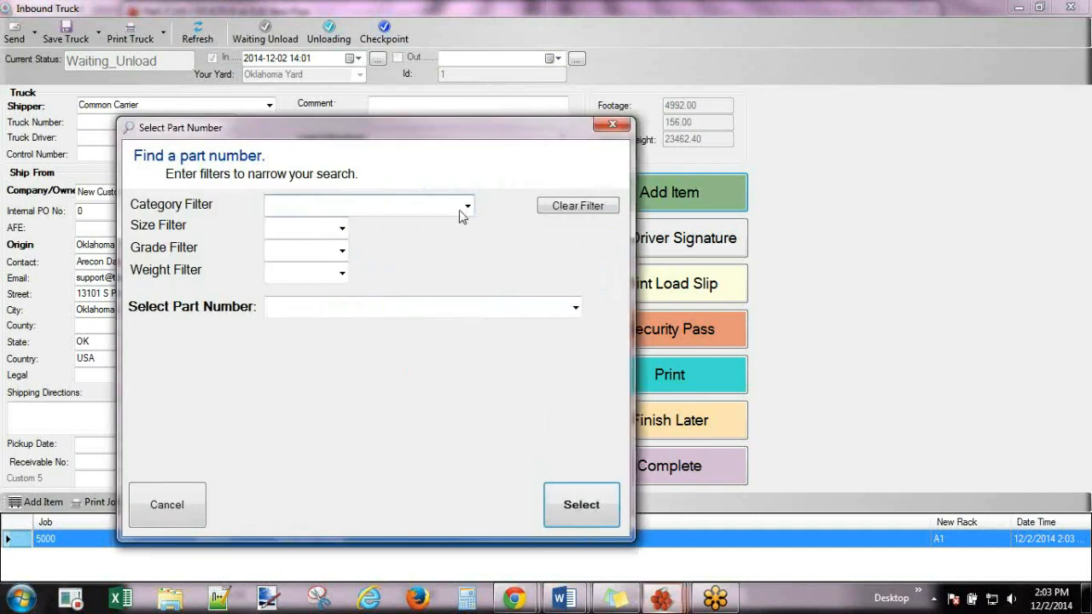
Filter to Tubing size 2 3/8 and select part 2 3/8 N-80 4.60 8rd EUE.
{"action": "left_click", "coordinate": [467, 209]}
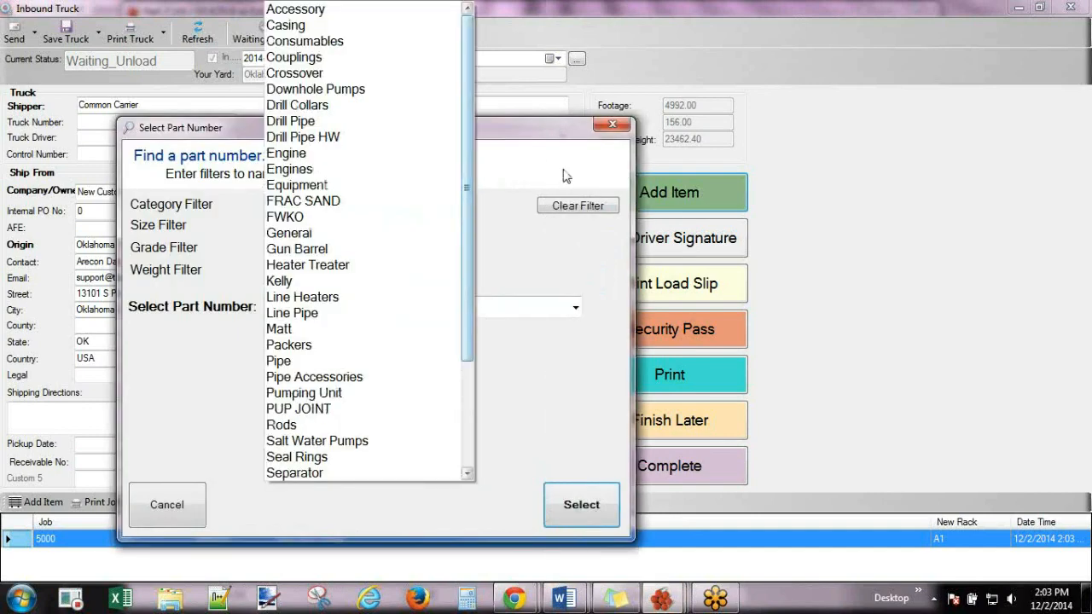
{"action": "left_click", "coordinate": [468, 206]}
{"action": "type", "text": "tubing"}
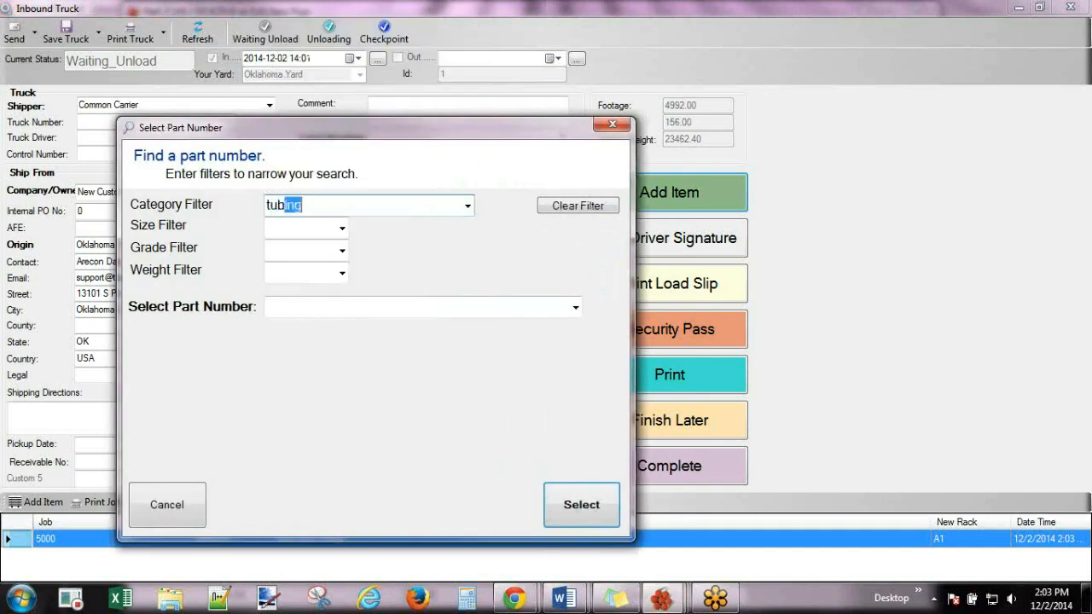
{"action": "left_click", "coordinate": [342, 228]}
{"action": "left_click", "coordinate": [299, 273]}
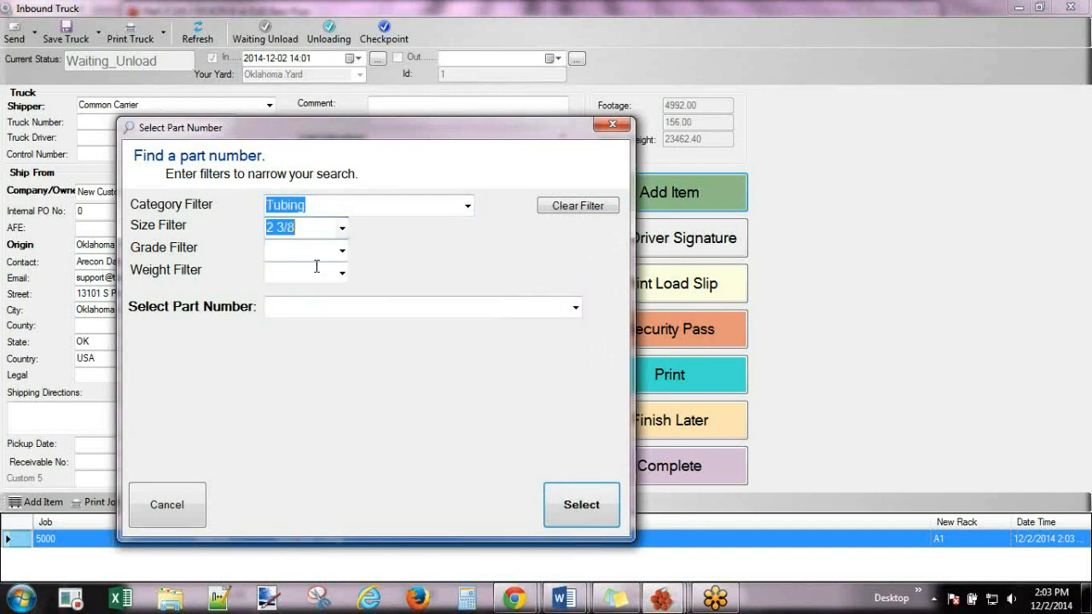
{"action": "left_click", "coordinate": [576, 309]}
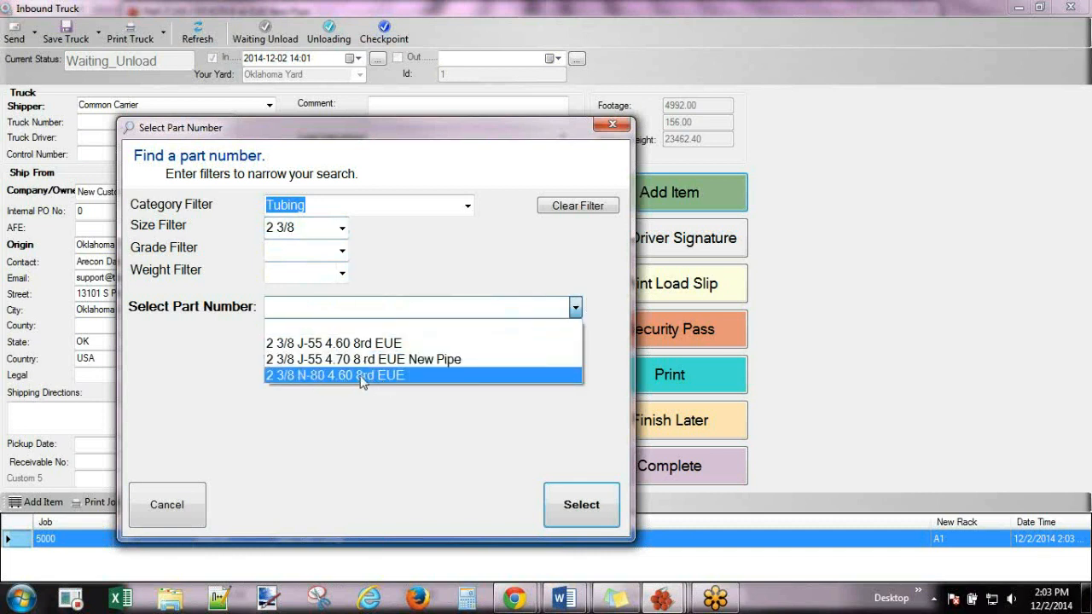
{"action": "left_click", "coordinate": [362, 376]}
{"action": "left_click", "coordinate": [595, 505]}
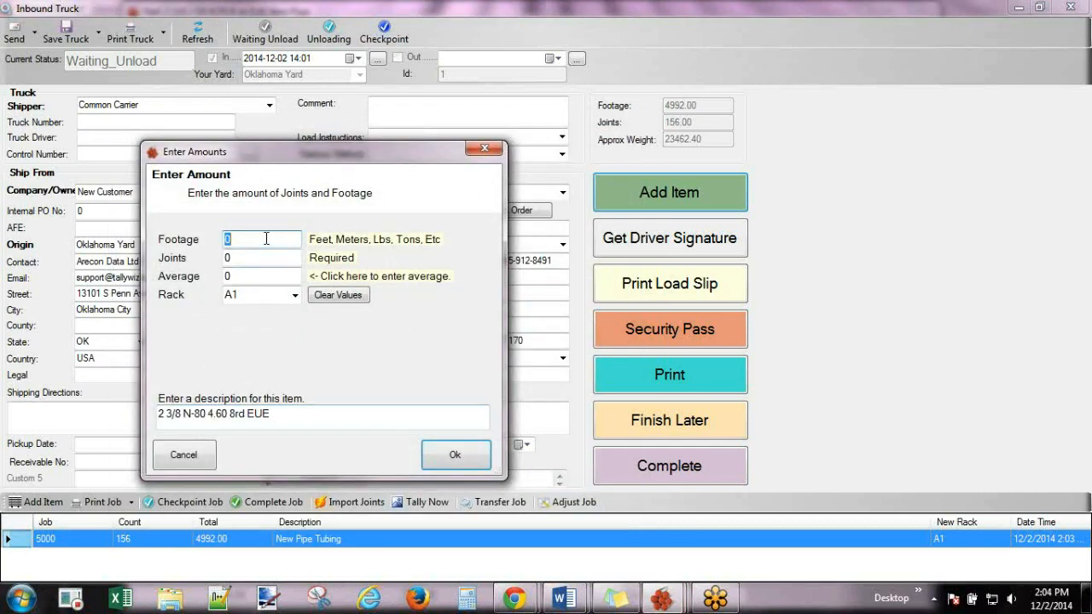
Enter 298 joints at a 31.56 ft average length, giving 9404.88 ft.
{"action": "left_click", "coordinate": [241, 258]}
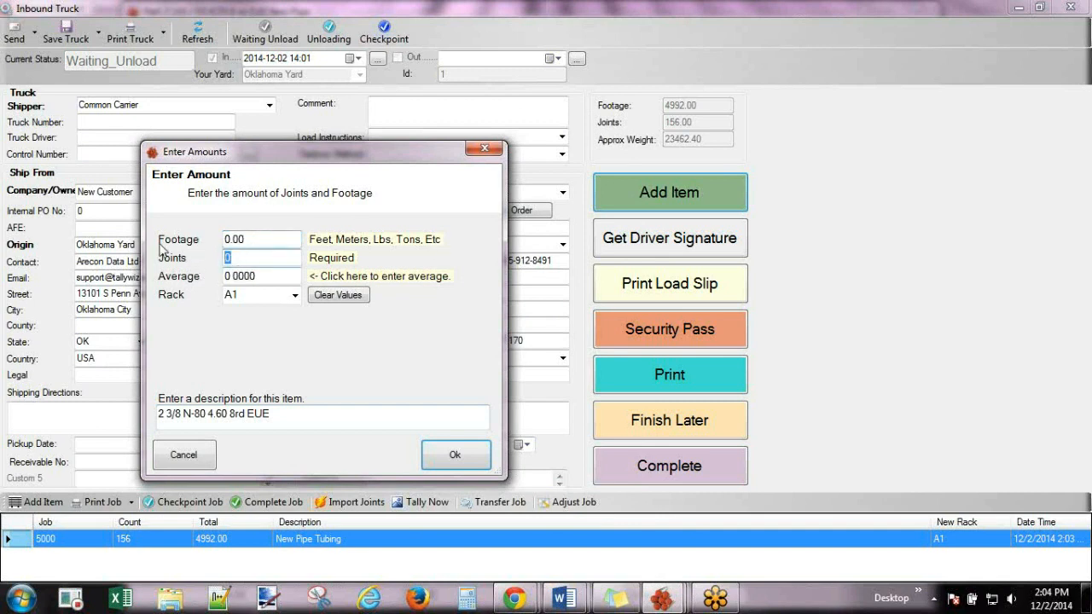
{"action": "type", "text": "298"}
{"action": "left_click", "coordinate": [252, 275]}
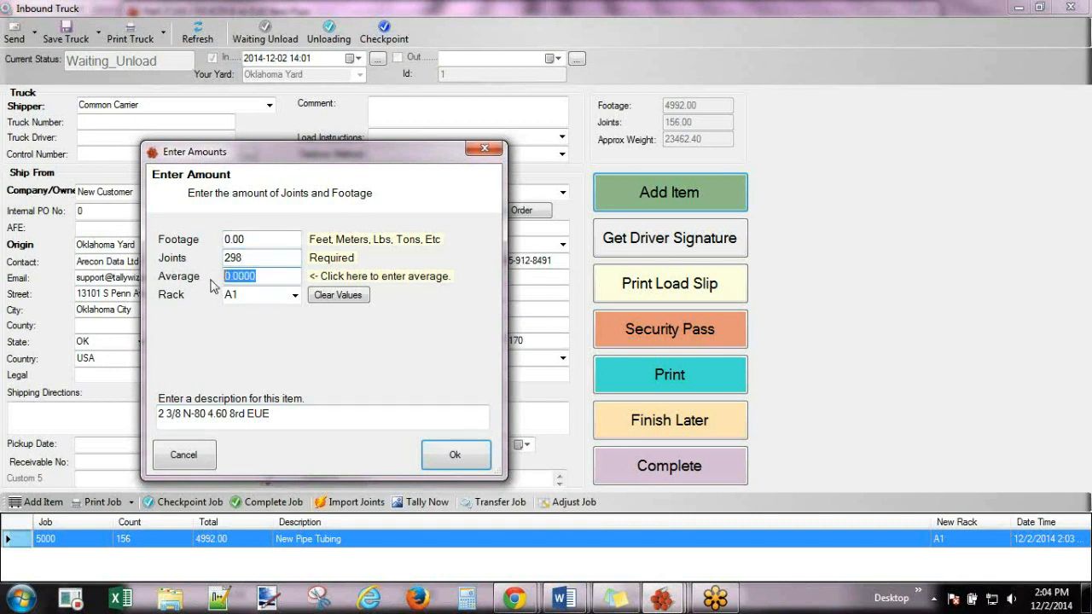
{"action": "type", "text": "31.56"}
{"action": "left_click", "coordinate": [268, 240]}
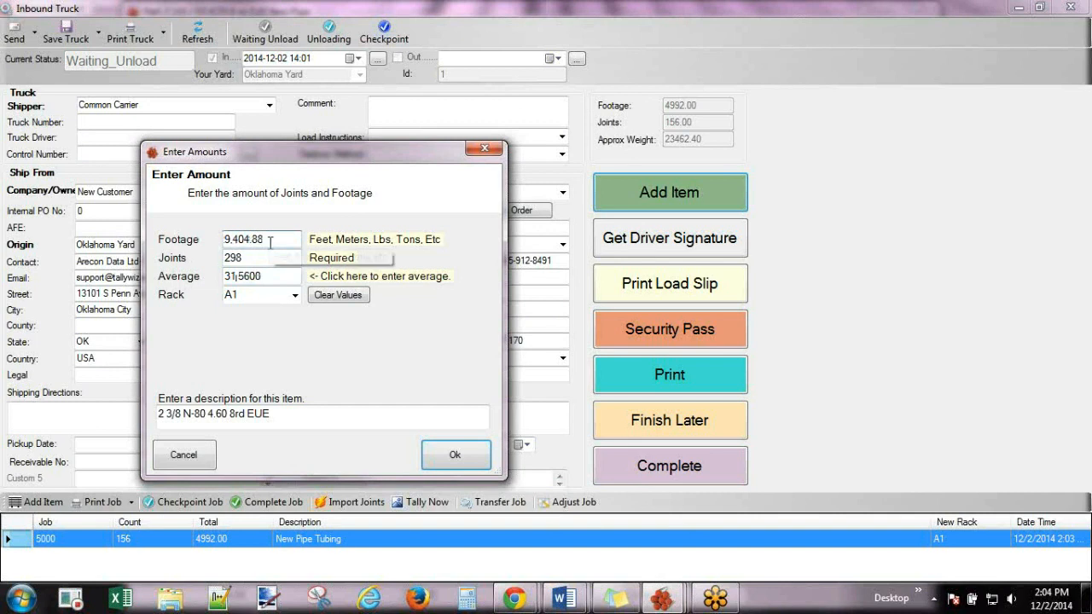
Put the item on rack A2 with description Used Pipe and add it to the truck.
{"action": "left_click", "coordinate": [295, 295]}
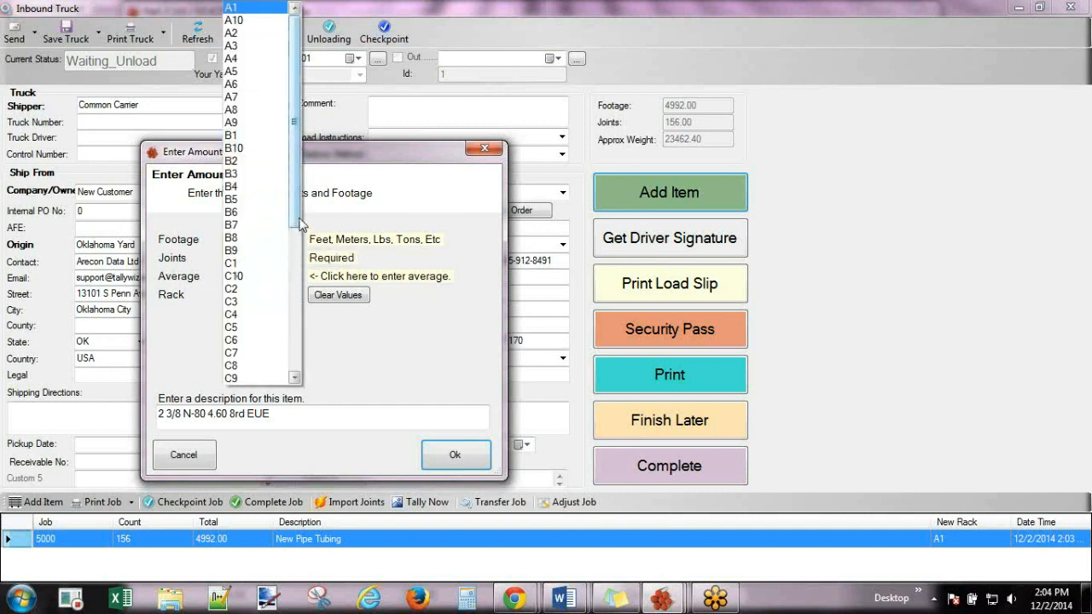
{"action": "left_click", "coordinate": [295, 296]}
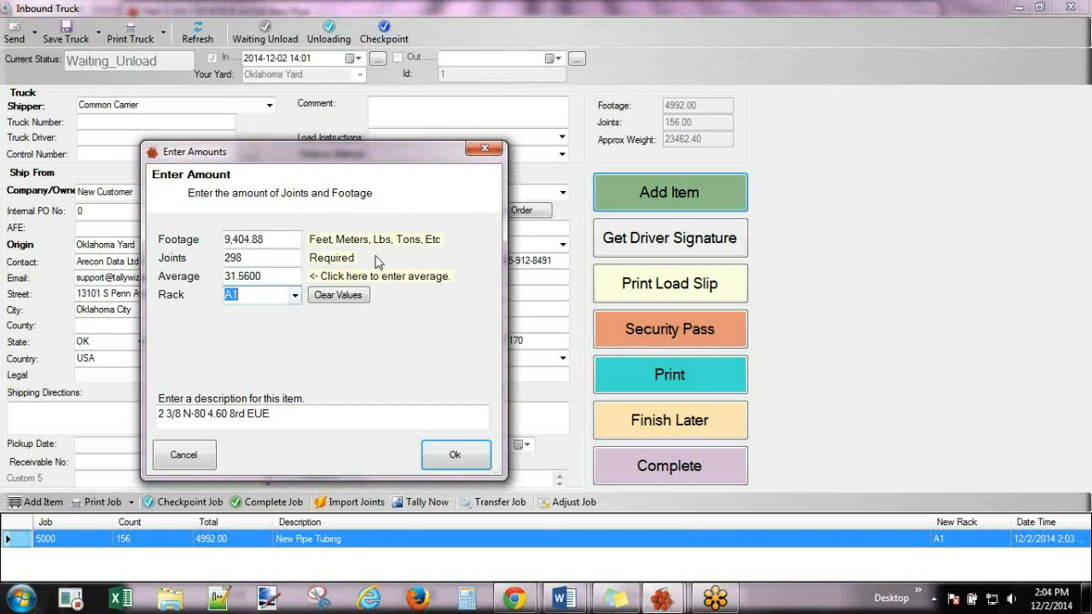
{"action": "left_click", "coordinate": [295, 296]}
{"action": "left_click", "coordinate": [252, 32]}
{"action": "left_click_drag", "start_coordinate": [285, 413], "coordinate": [84, 408]}
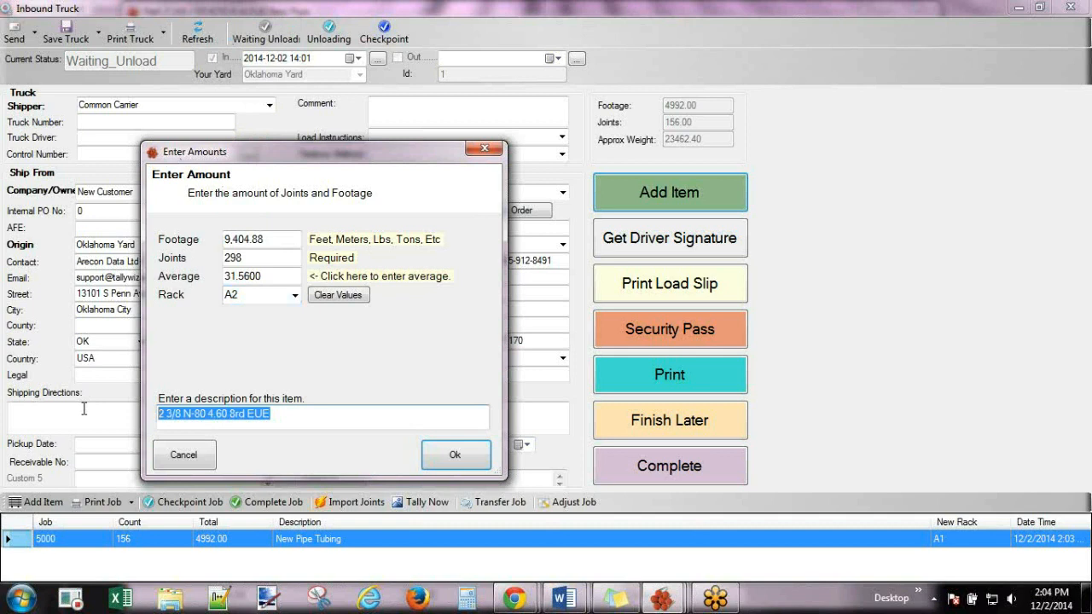
{"action": "type", "text": "Used Pipe"}
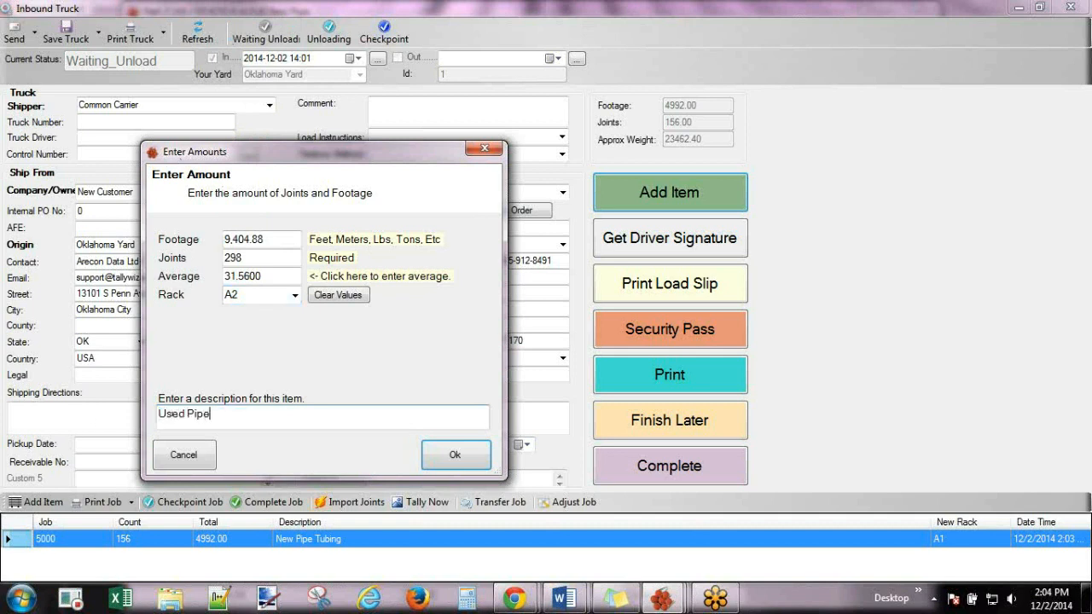
{"action": "left_click", "coordinate": [449, 454]}
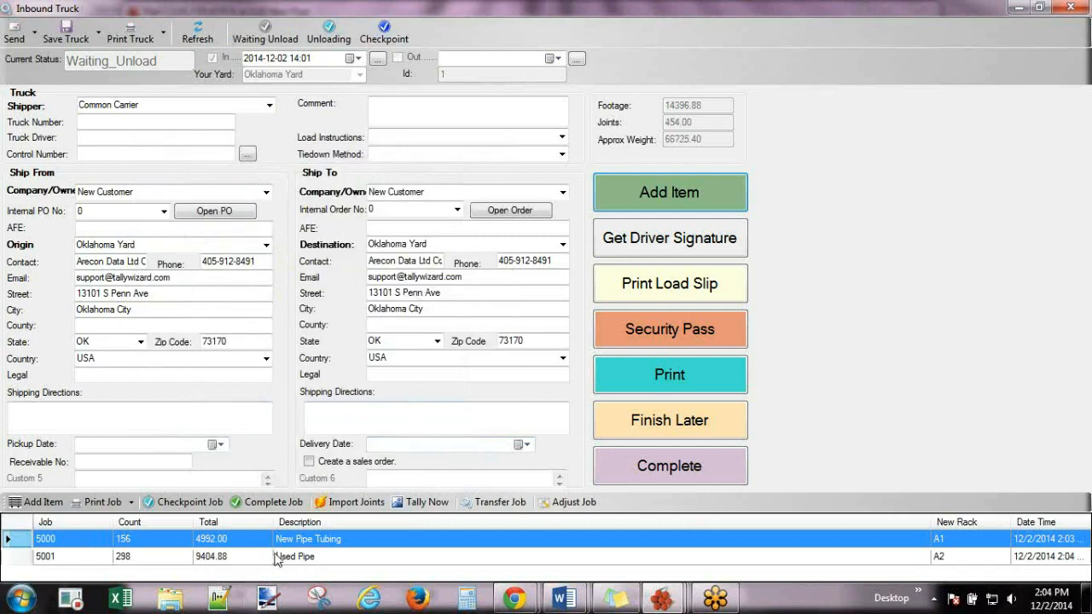
{"action": "left_click", "coordinate": [365, 560]}
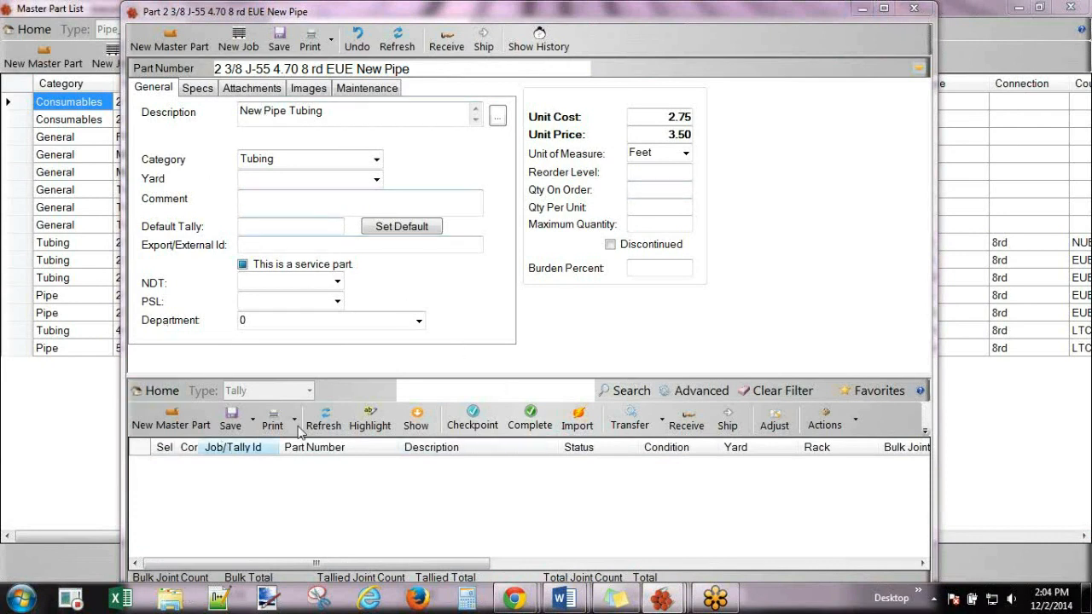
Refresh the New Pipe part's tally to show job 5000 on rack A1, then close the window.
{"action": "left_click", "coordinate": [333, 421]}
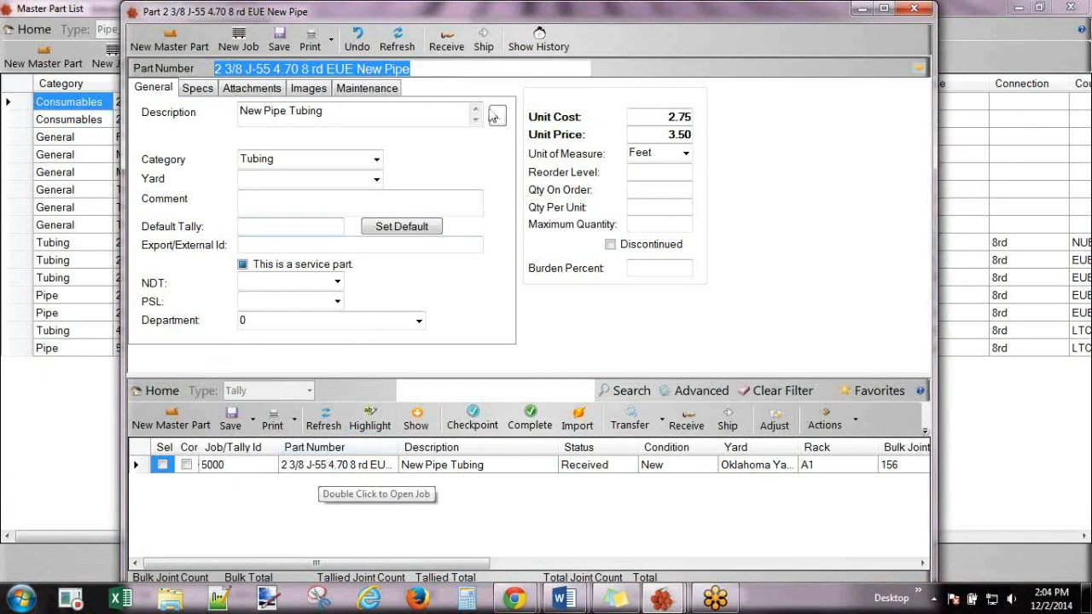
{"action": "left_click_drag", "start_coordinate": [581, 16], "coordinate": [582, 44]}
{"action": "left_click", "coordinate": [916, 36]}
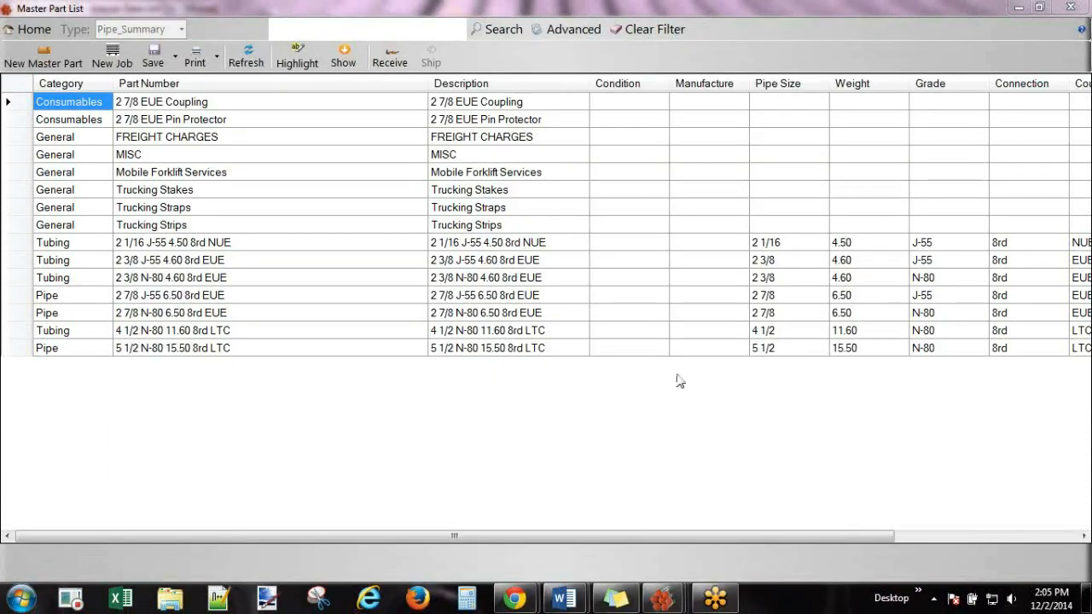
Refresh the Master Part List, review the new J-55 4.70 part's job 5000, then close both windows.
{"action": "left_click", "coordinate": [243, 61]}
{"action": "left_click", "coordinate": [241, 61]}
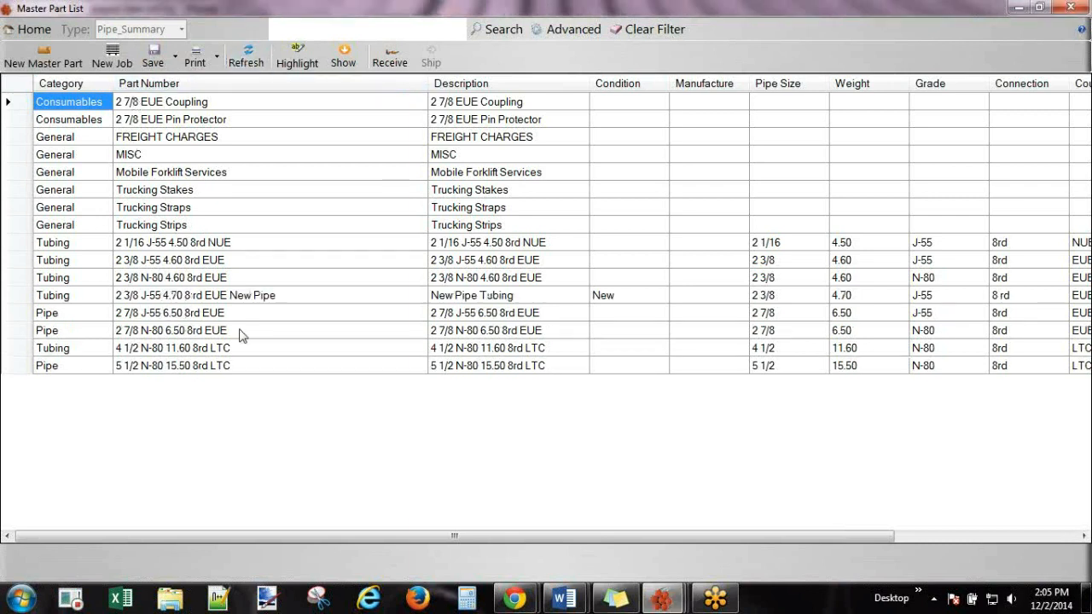
{"action": "left_click", "coordinate": [187, 300]}
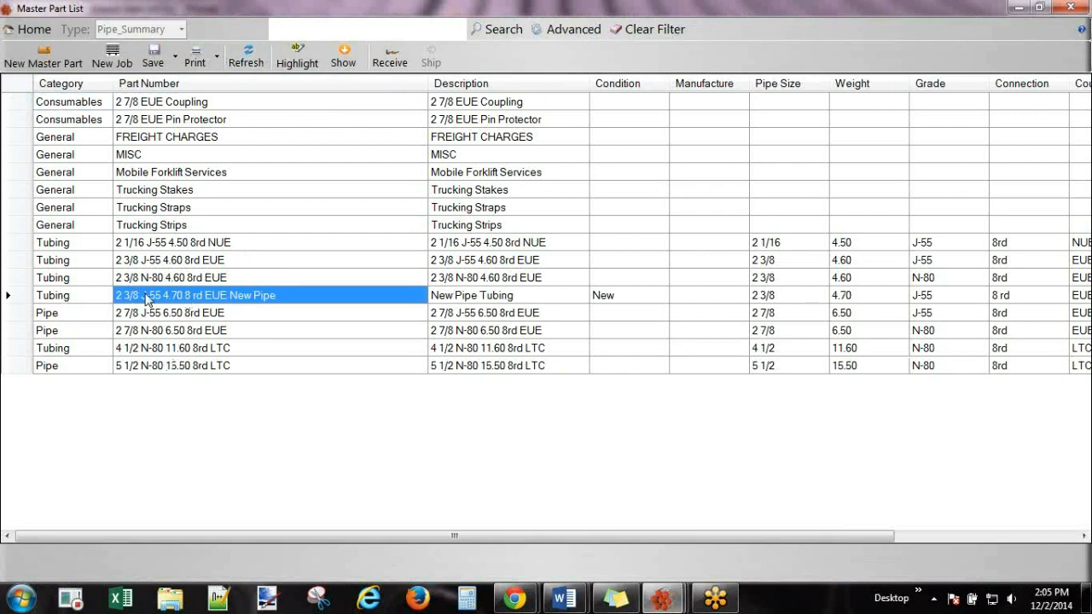
{"action": "double_click", "coordinate": [146, 299]}
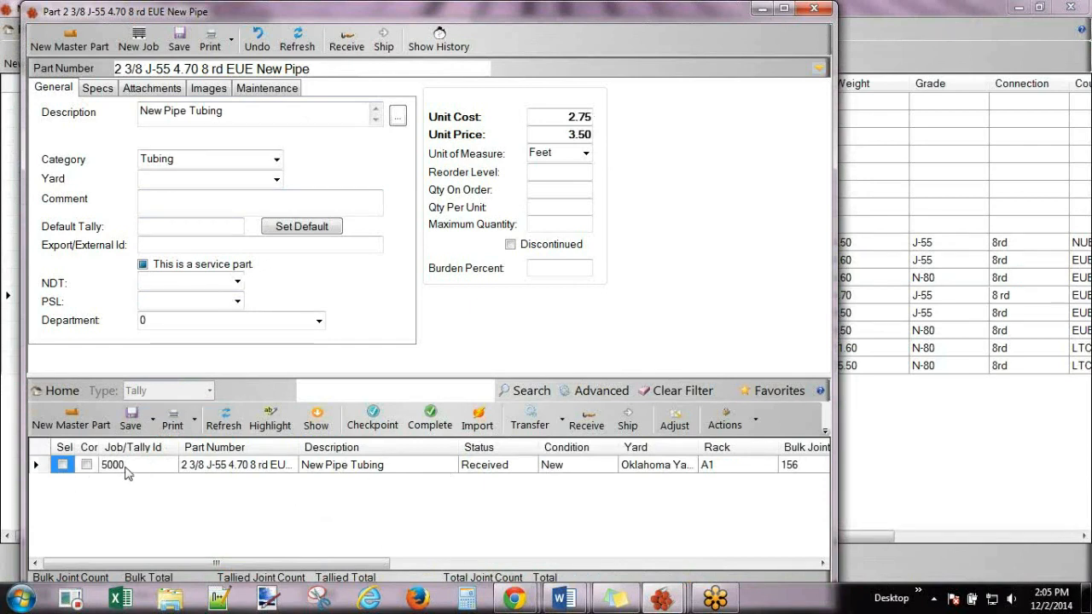
{"action": "left_click", "coordinate": [118, 466]}
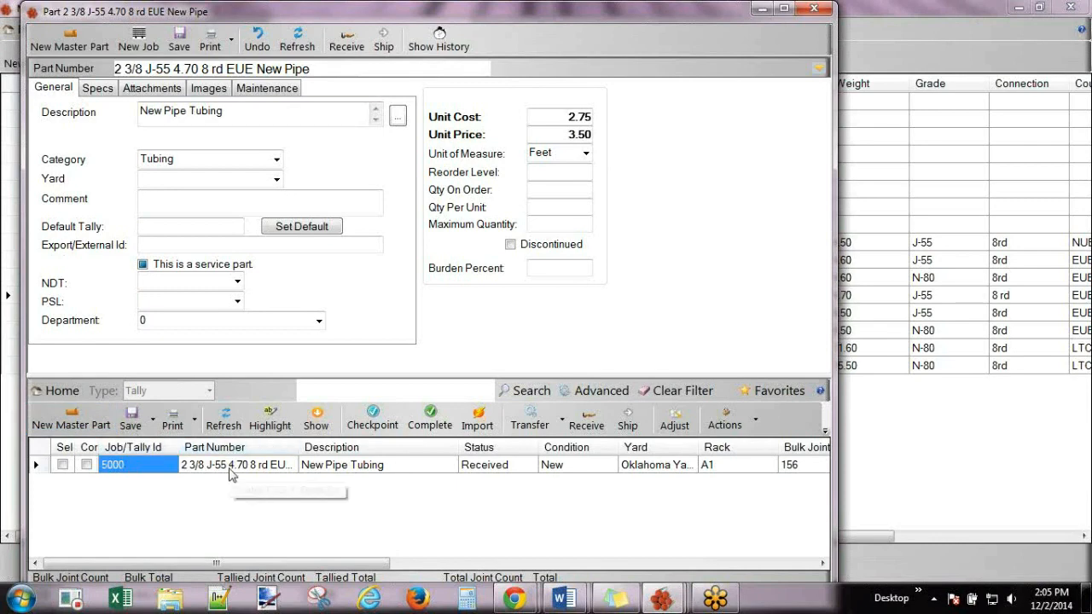
{"action": "double_click", "coordinate": [543, 14]}
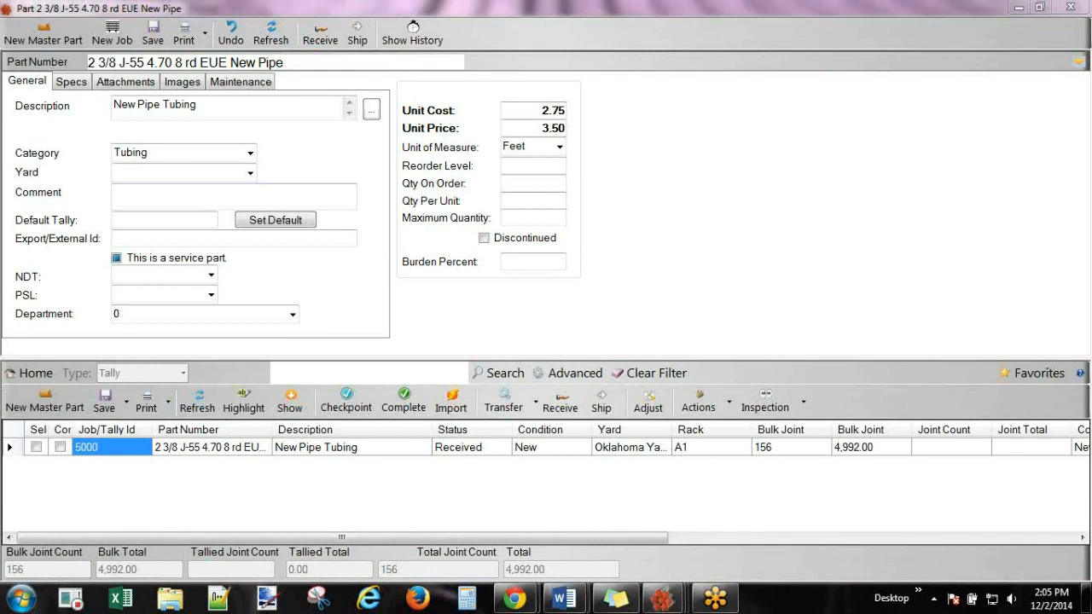
{"action": "left_click", "coordinate": [1070, 6]}
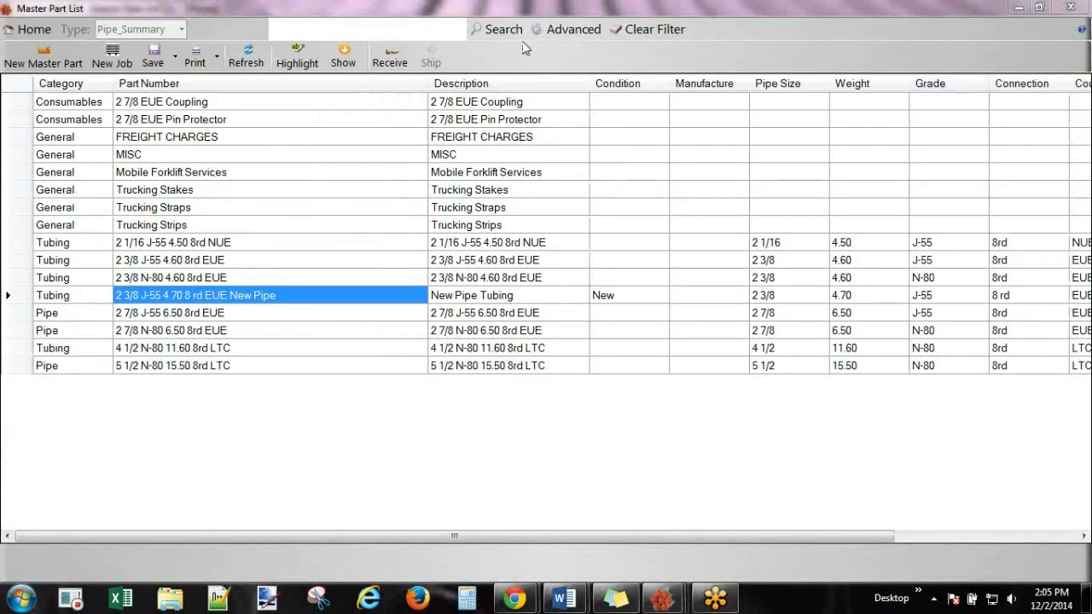
{"action": "left_click", "coordinate": [1071, 7]}
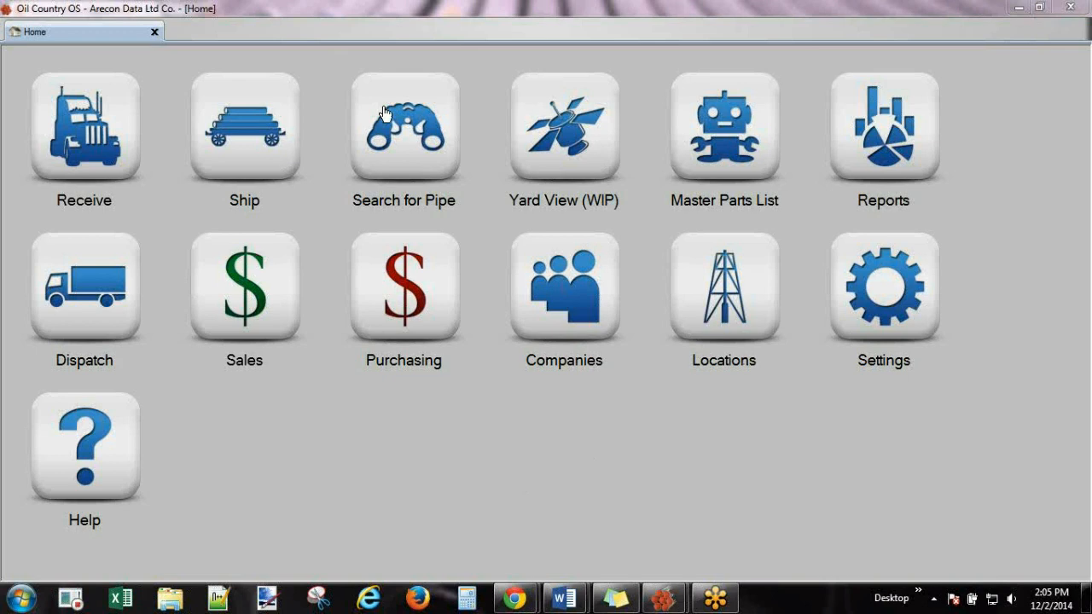
Search pipe jobs, compare job 5000 on rack A1 with 5001 on rack A2, and open 5000.
{"action": "left_click", "coordinate": [384, 113]}
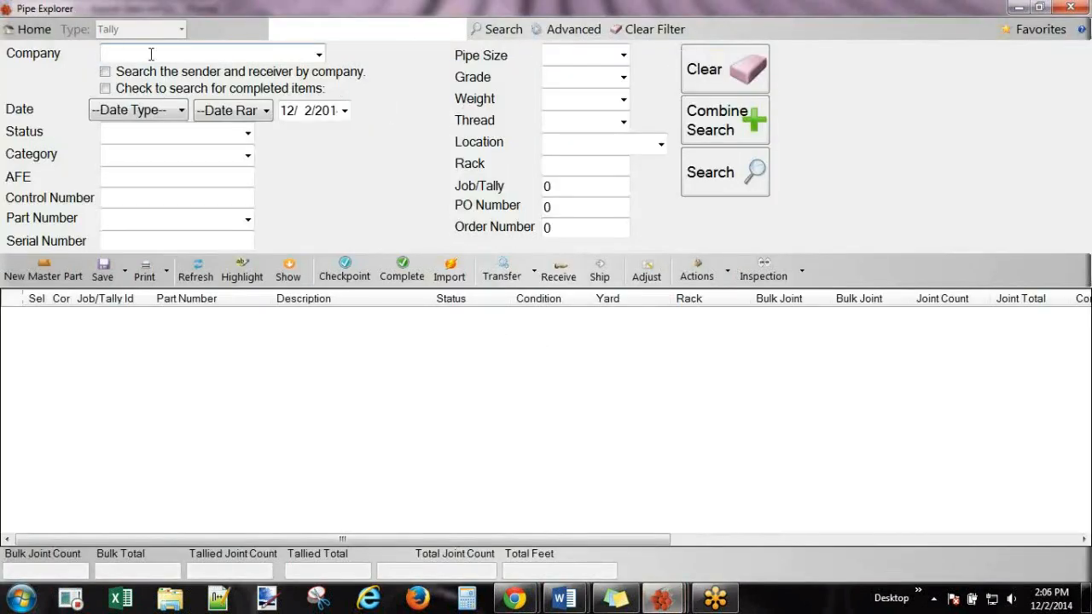
{"action": "left_click", "coordinate": [725, 172]}
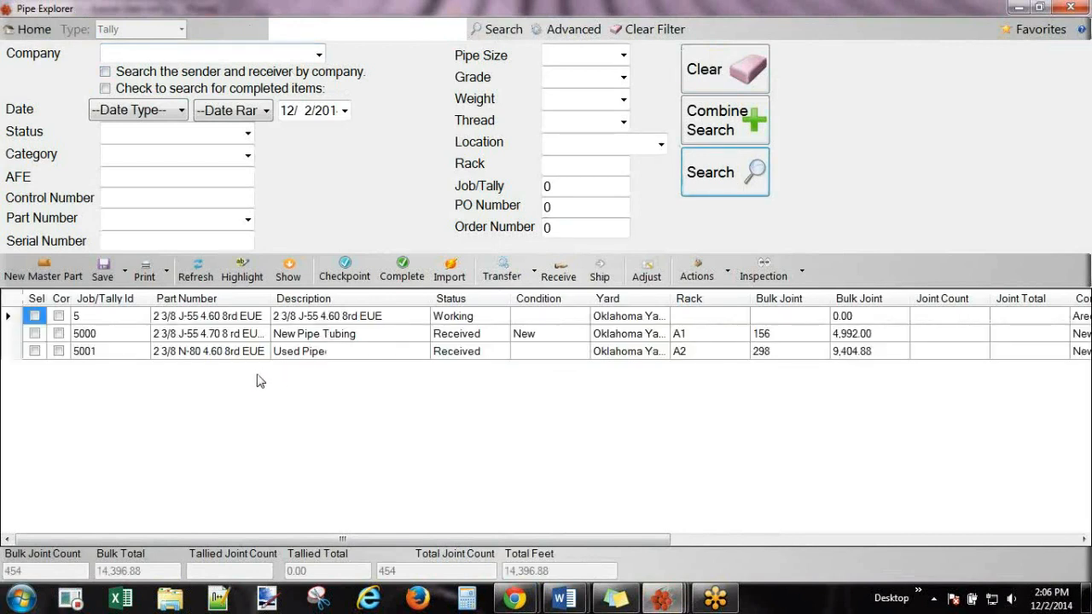
{"action": "left_click", "coordinate": [136, 342]}
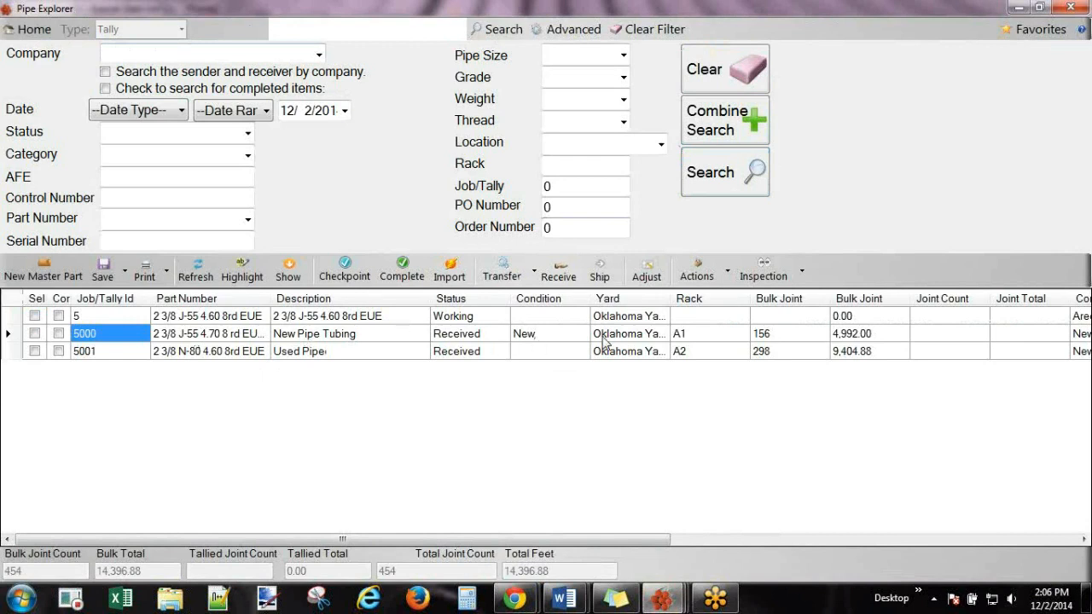
{"action": "left_click", "coordinate": [686, 336]}
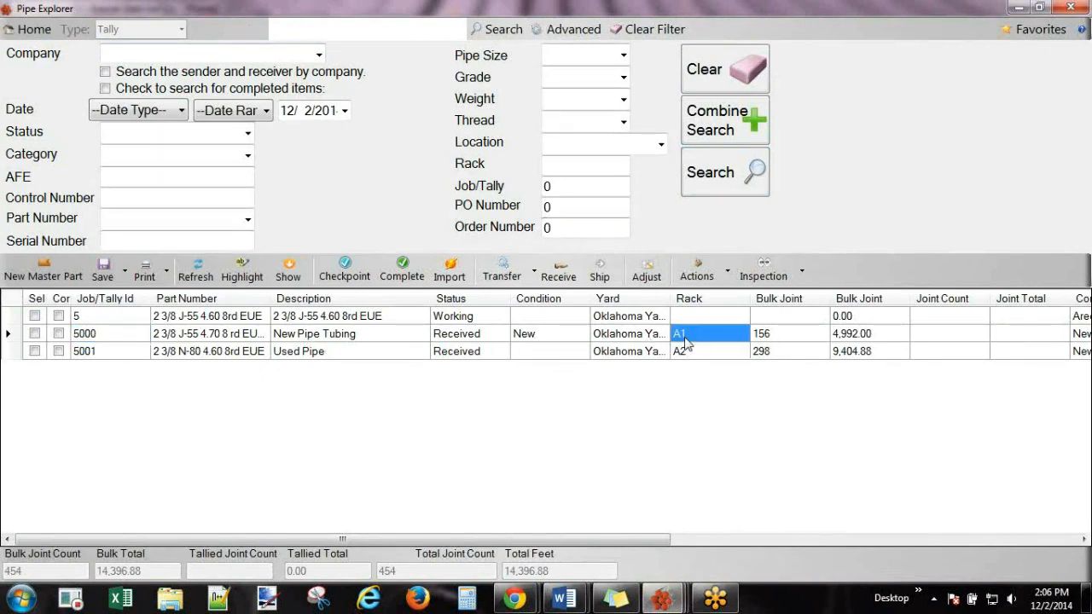
{"action": "left_click", "coordinate": [696, 352]}
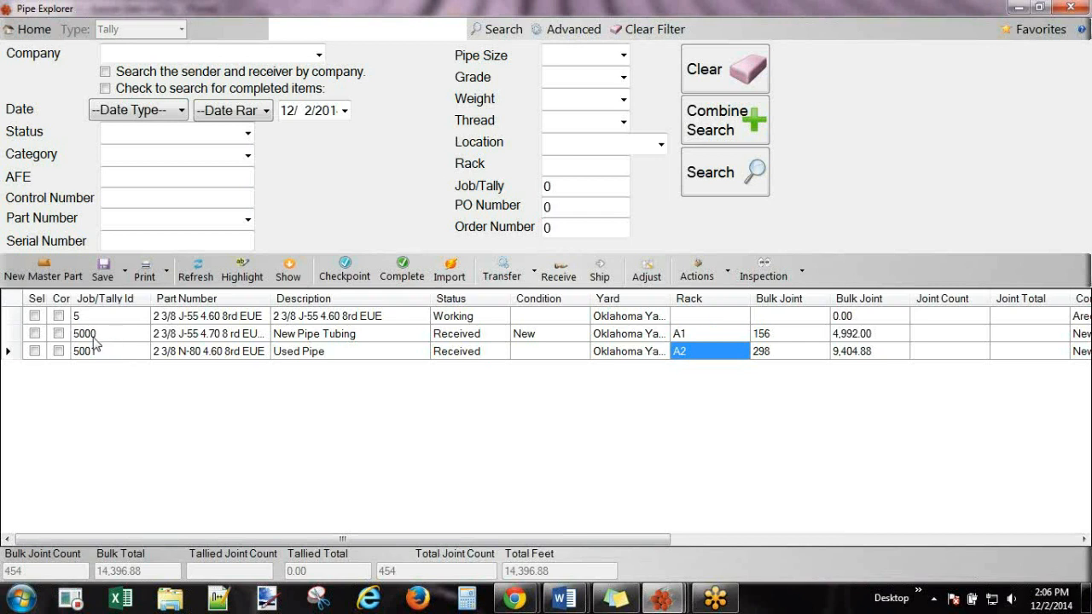
{"action": "left_click", "coordinate": [93, 336]}
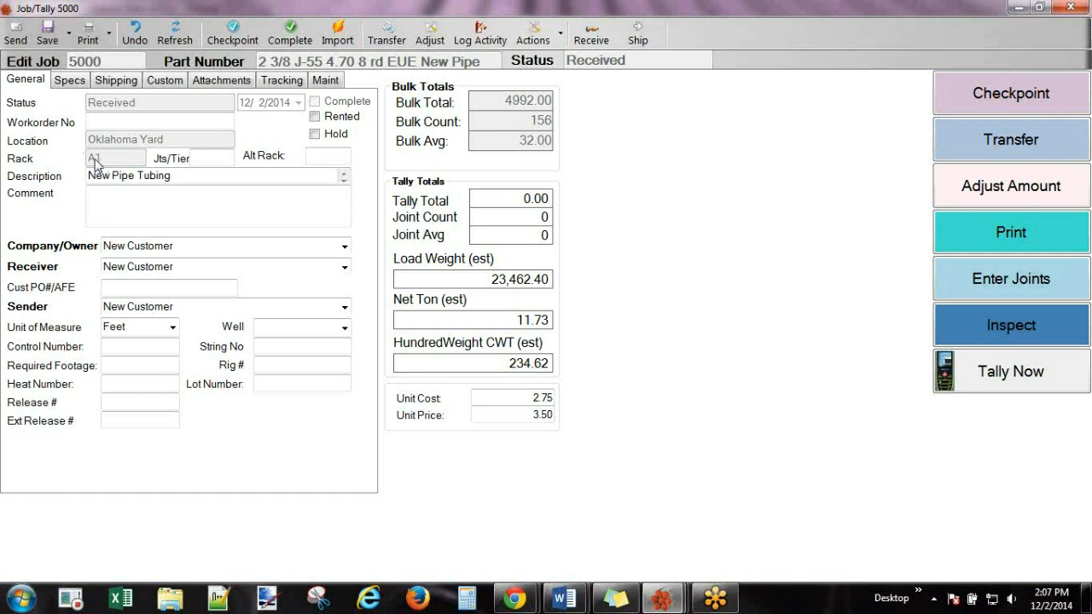
Change job 5000's description to 'Starting Balance'.
{"action": "left_click", "coordinate": [171, 179]}
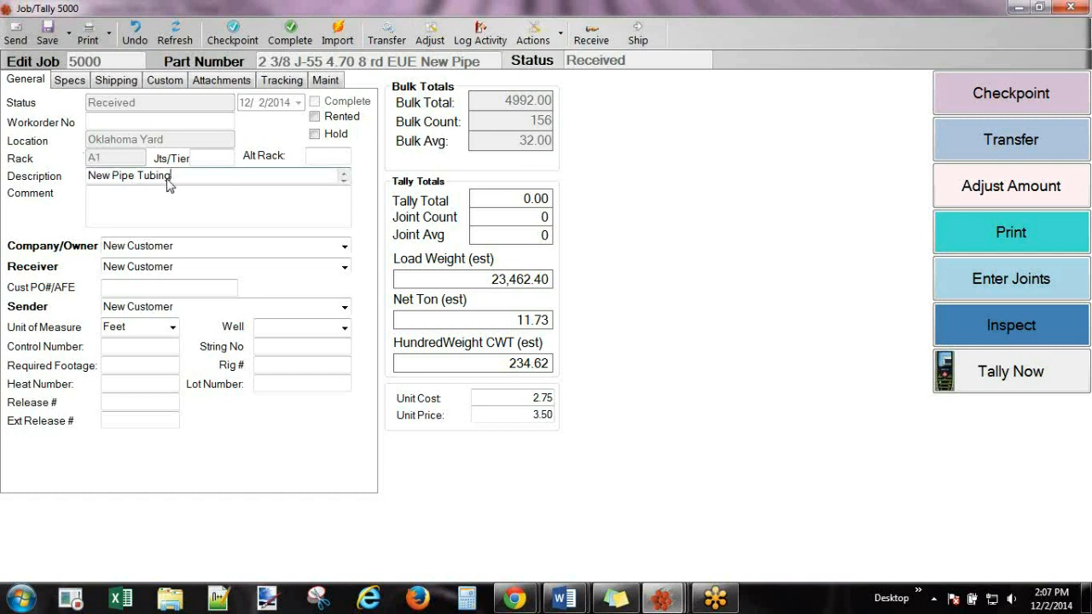
{"action": "left_click_drag", "start_coordinate": [171, 179], "coordinate": [92, 187]}
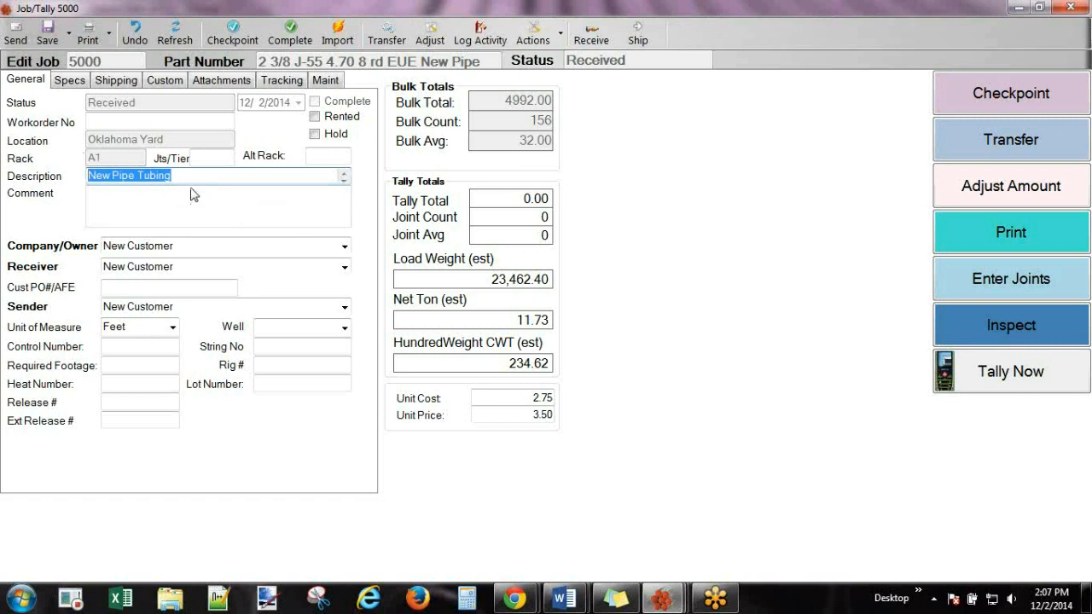
{"action": "type", "text": "Sta"}
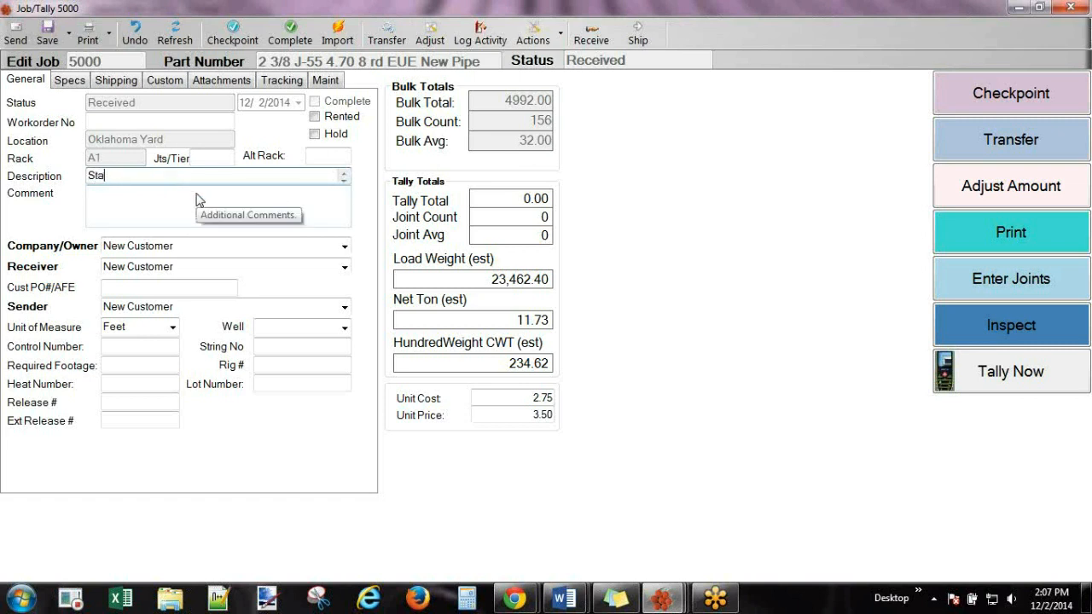
{"action": "type", "text": "rting Balance"}
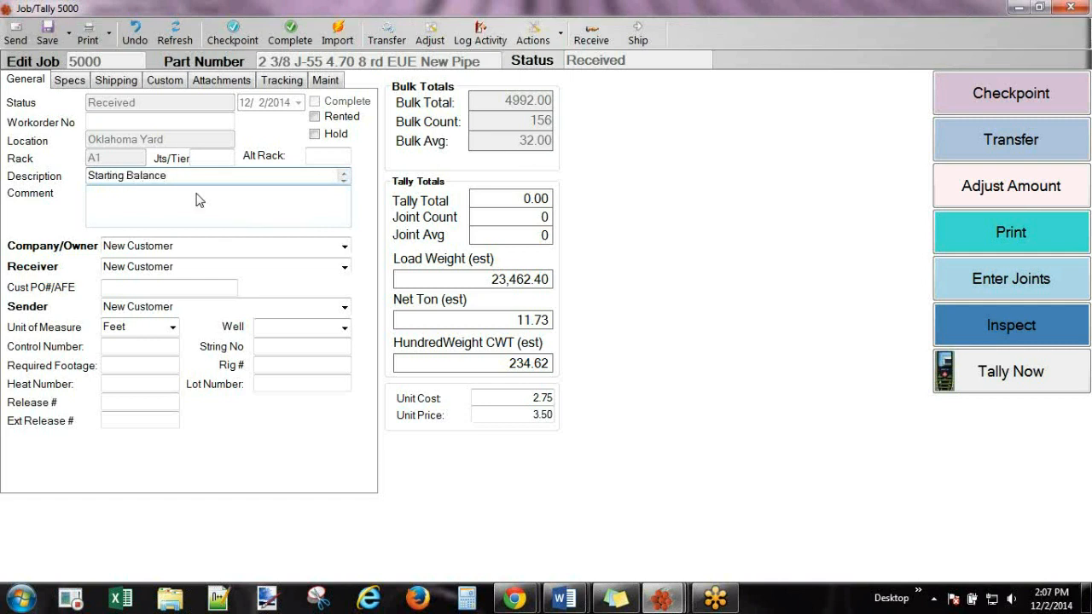
{"action": "left_click", "coordinate": [197, 201]}
{"action": "left_click", "coordinate": [351, 362]}
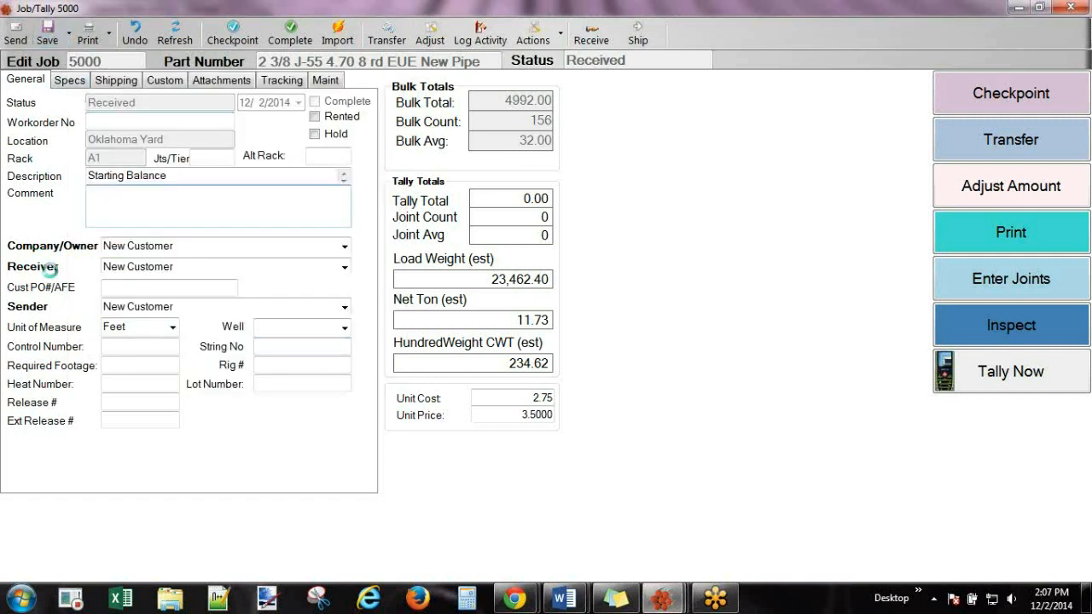
Check the Company/Owner, Receiver, Sender and unit of measure fields, then view the pipe specifications.
{"action": "left_click", "coordinate": [207, 252]}
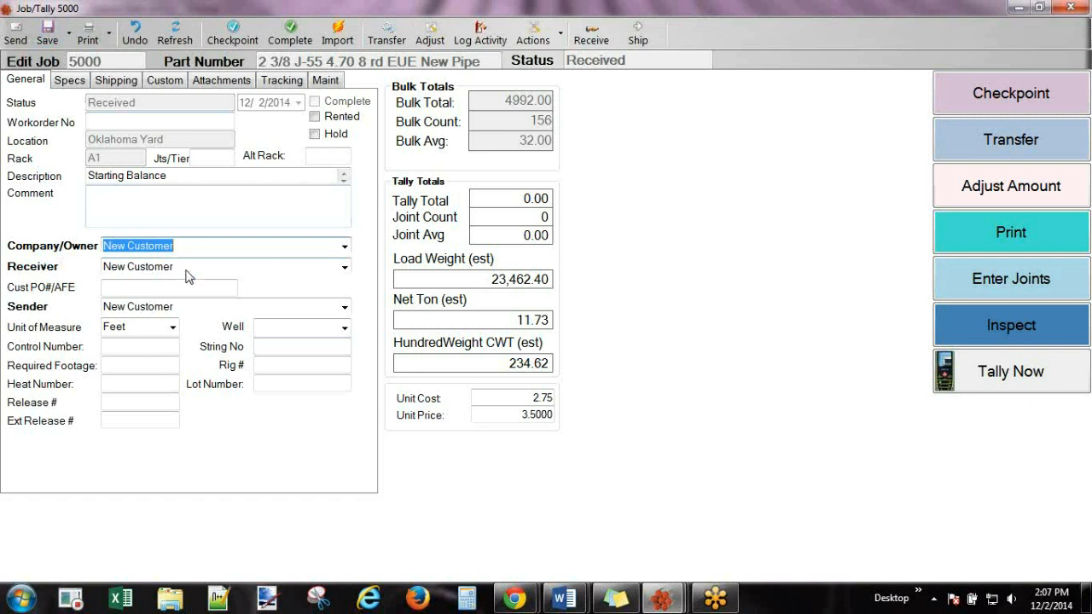
{"action": "left_click", "coordinate": [187, 270]}
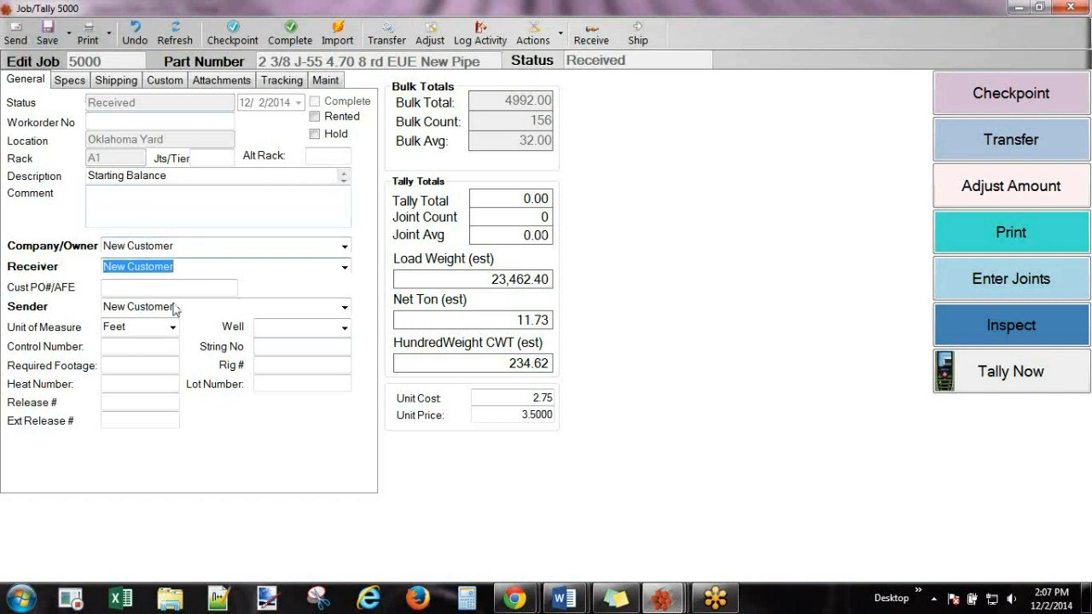
{"action": "left_click", "coordinate": [176, 309]}
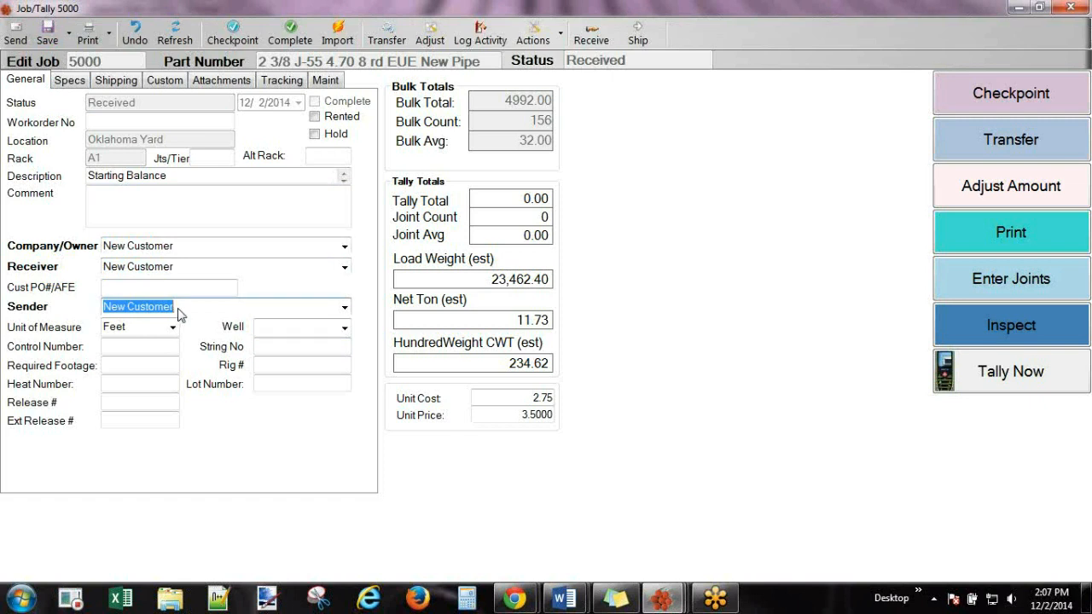
{"action": "left_click", "coordinate": [178, 309]}
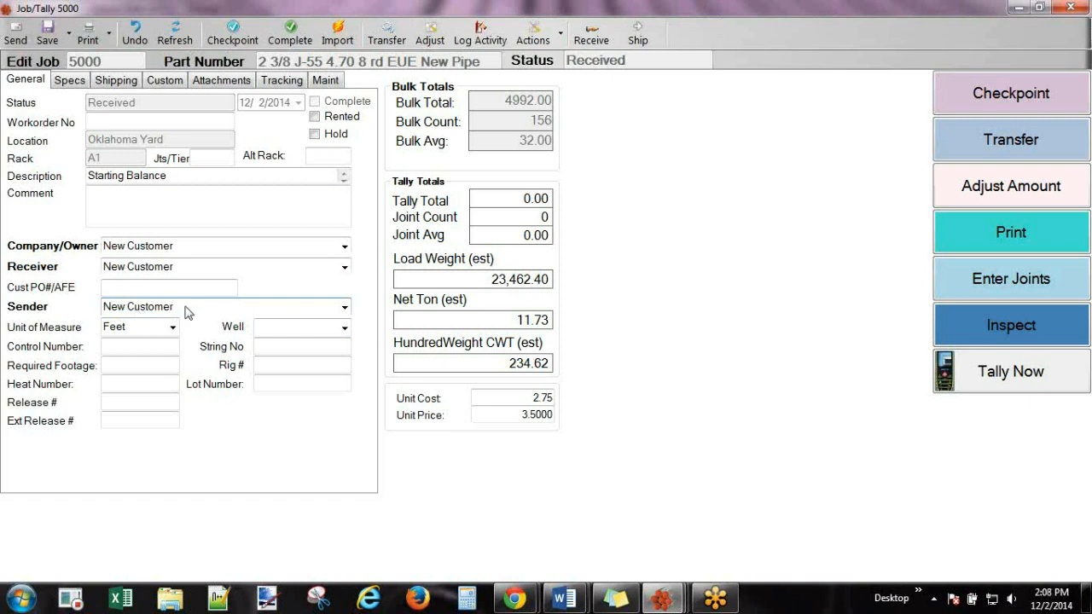
{"action": "left_click", "coordinate": [124, 333]}
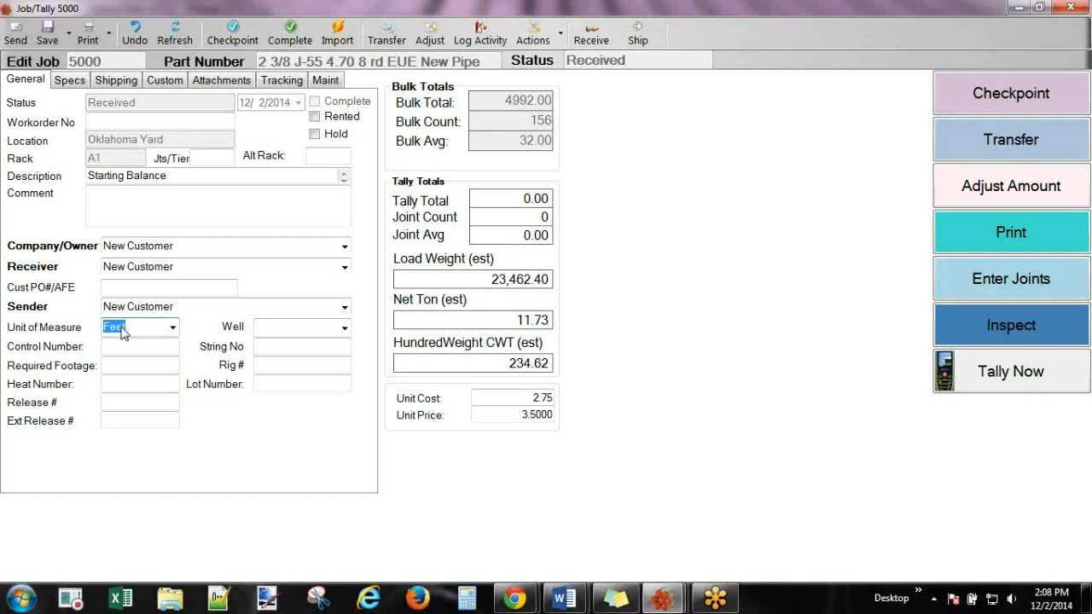
{"action": "left_click", "coordinate": [72, 84]}
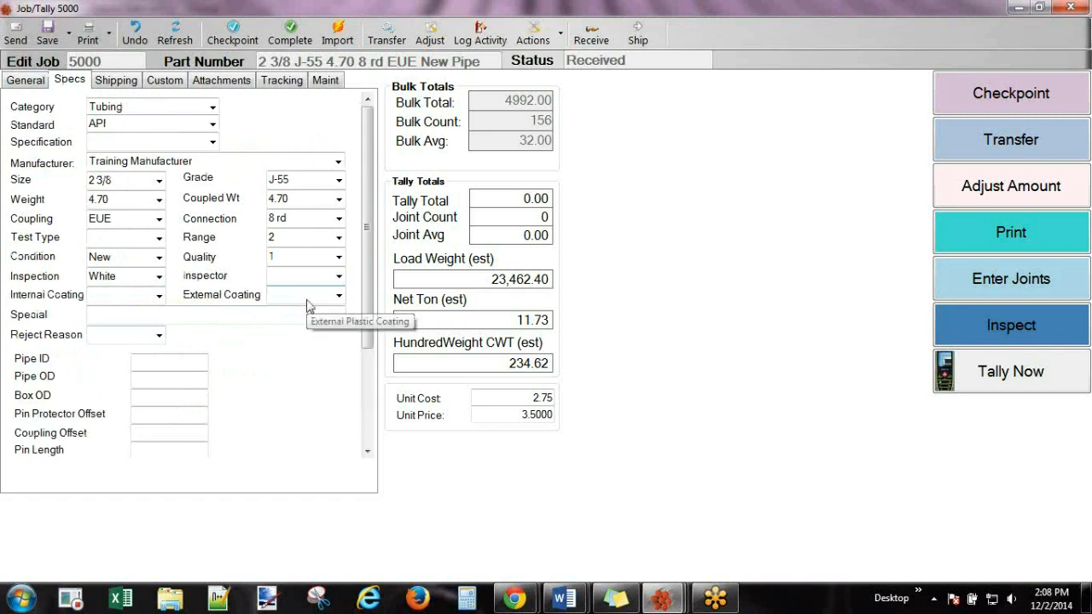
Review job 5000's shipping, attachments and tracking details, then go back to General.
{"action": "left_click", "coordinate": [115, 86]}
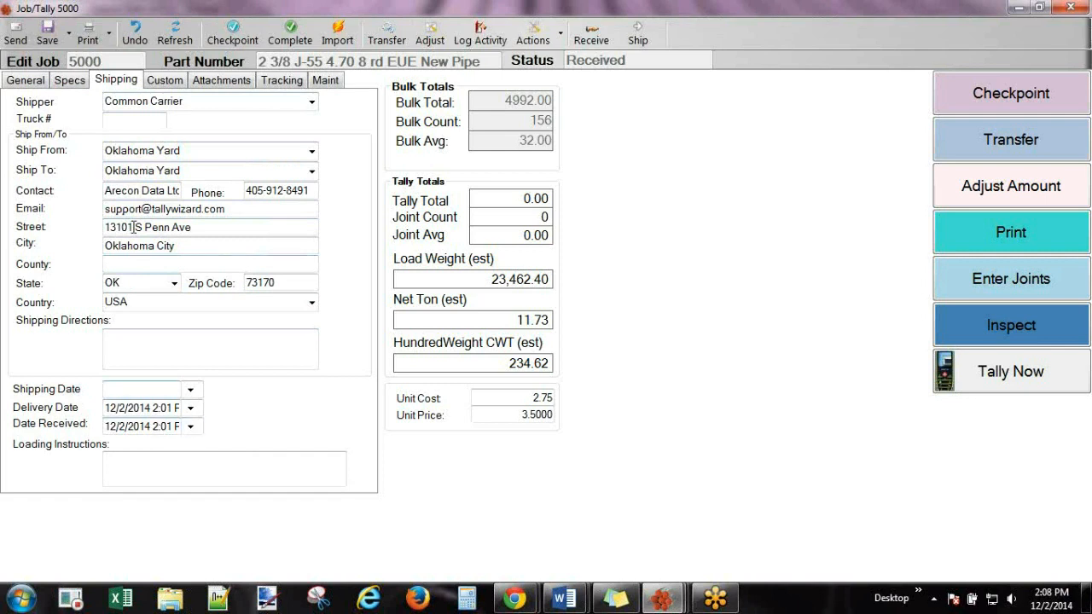
{"action": "left_click", "coordinate": [220, 86]}
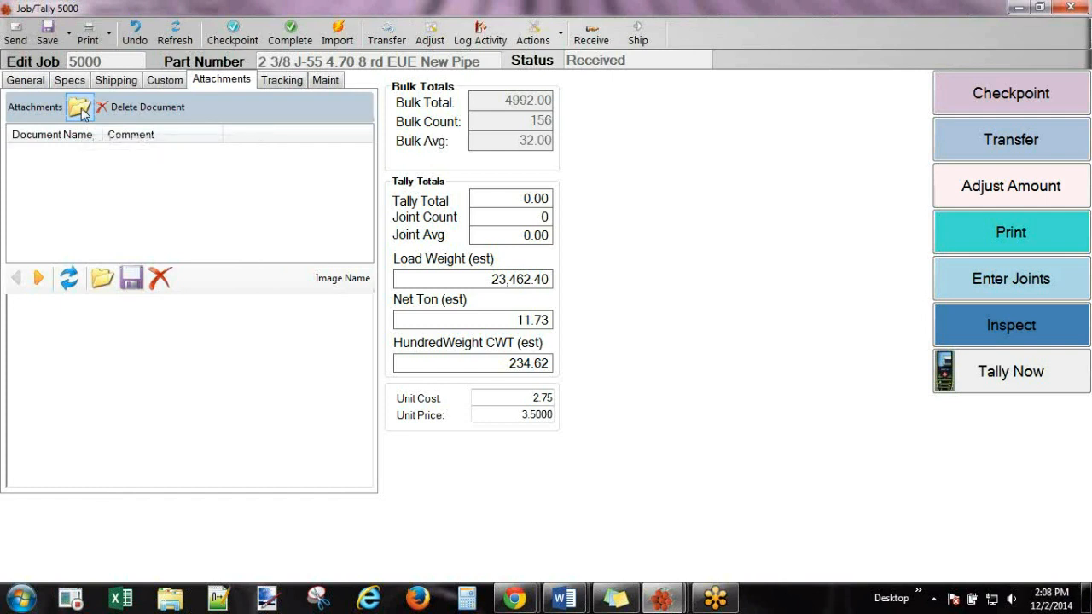
{"action": "left_click", "coordinate": [282, 80]}
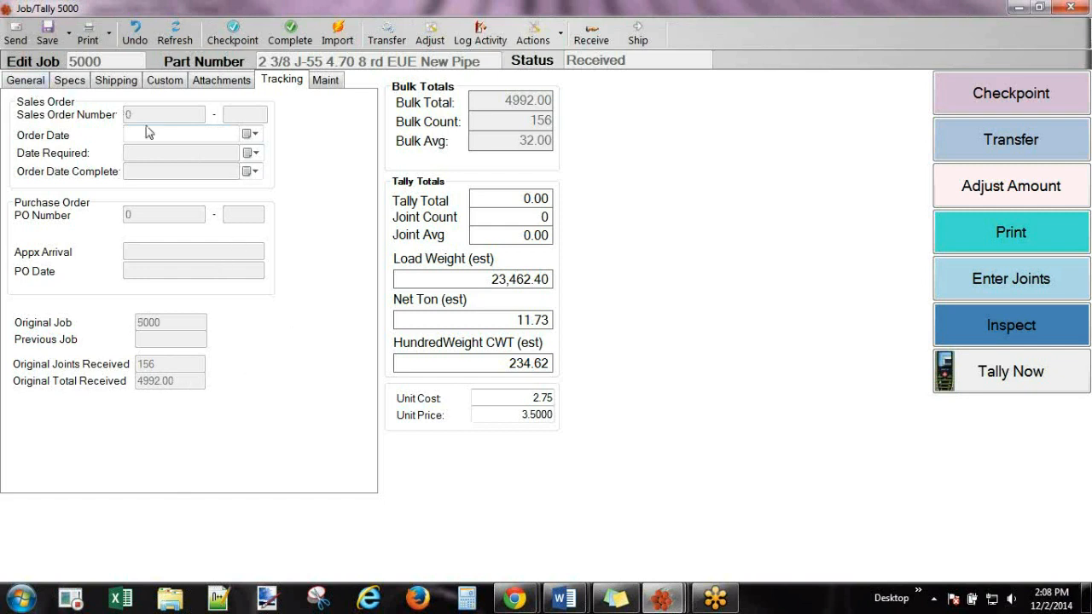
{"action": "left_click", "coordinate": [32, 83]}
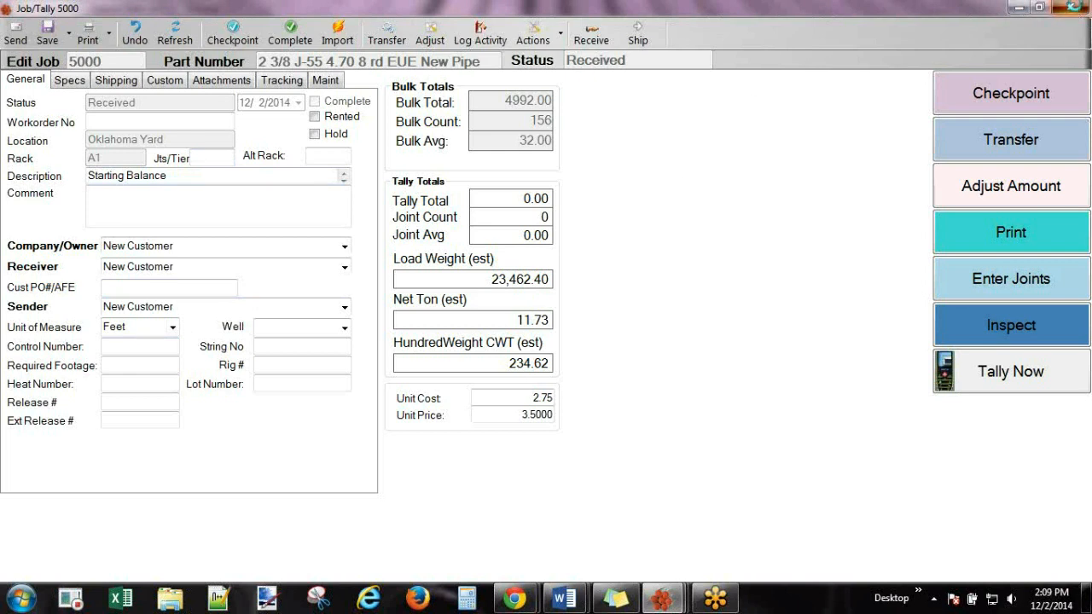
Close the Job/Tally and Pipe Explorer windows, then search pipe for company New Customer.
{"action": "left_click", "coordinate": [1072, 7]}
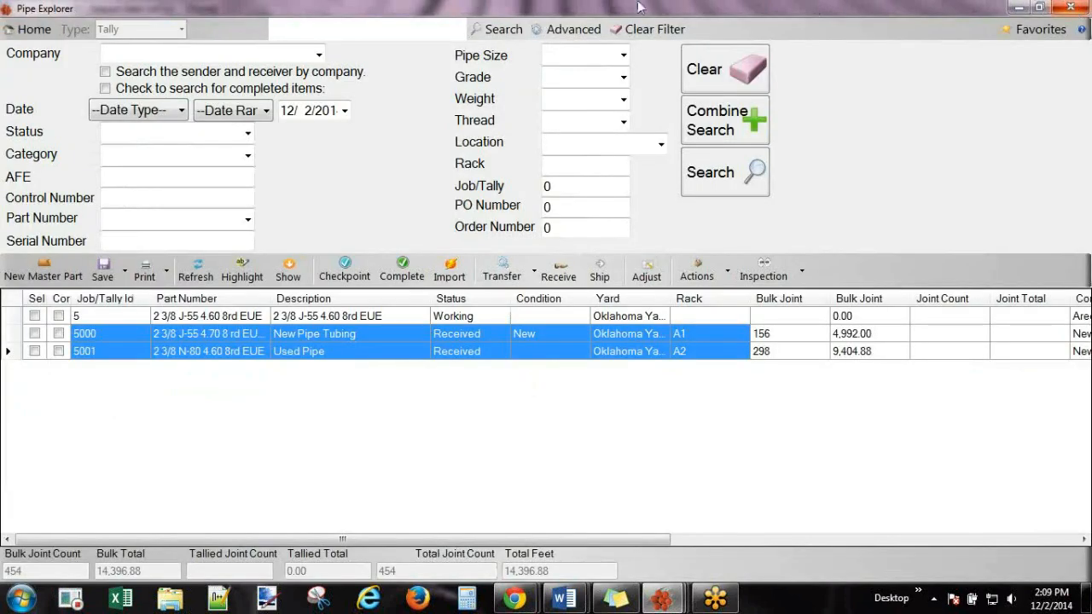
{"action": "left_click", "coordinate": [1071, 9]}
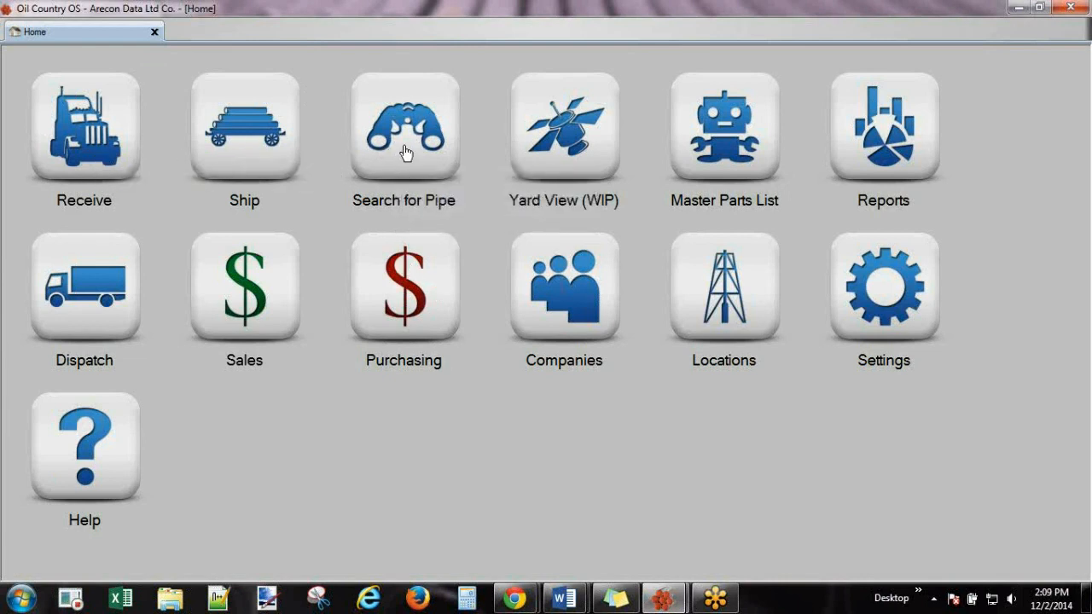
{"action": "left_click", "coordinate": [405, 143]}
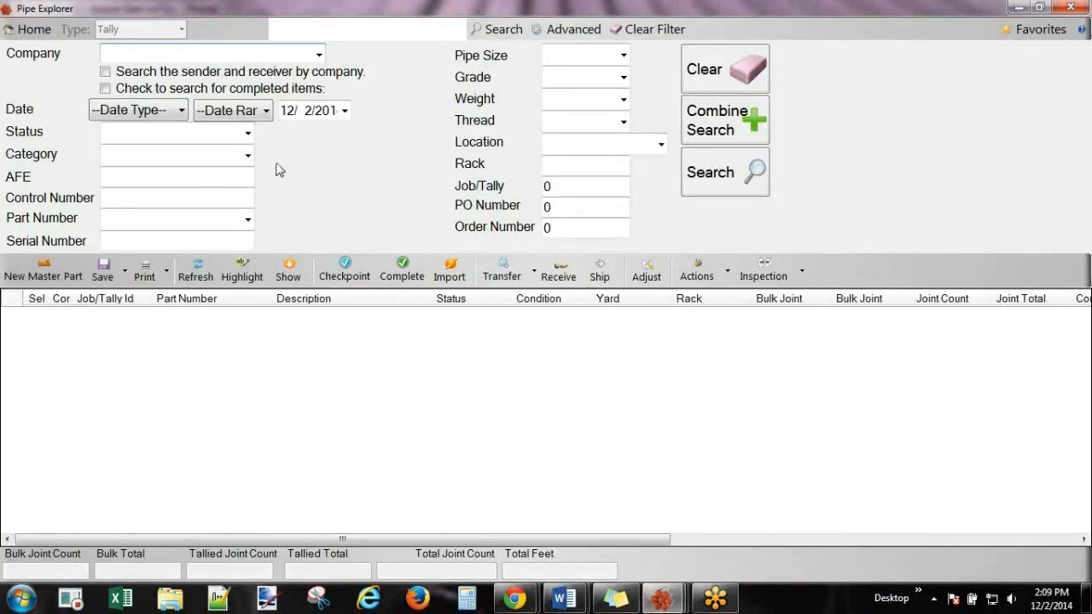
{"action": "left_click", "coordinate": [320, 54]}
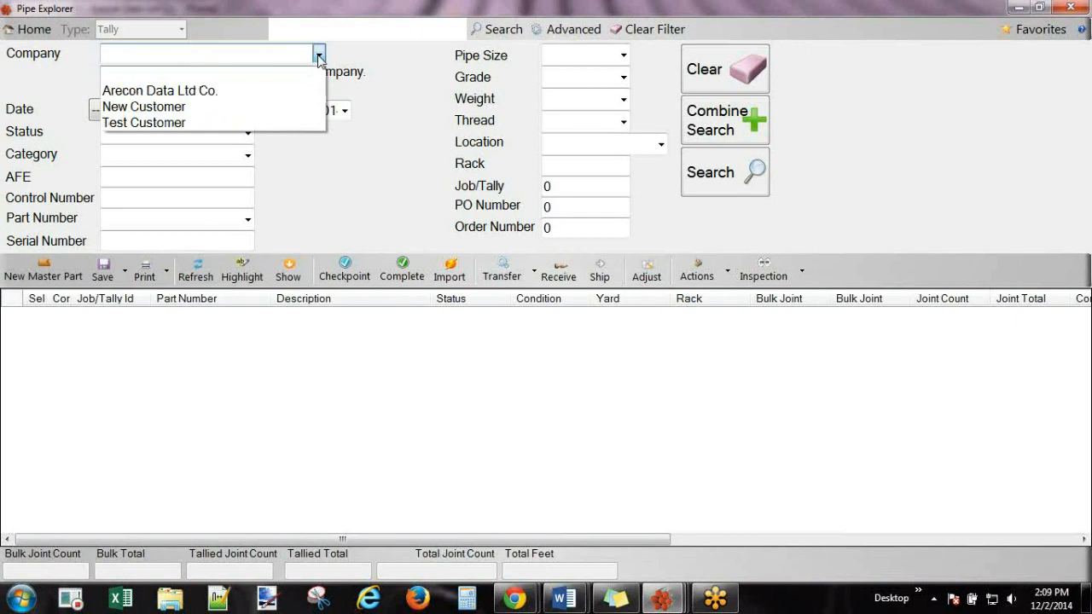
{"action": "left_click", "coordinate": [155, 104]}
{"action": "left_click", "coordinate": [707, 175]}
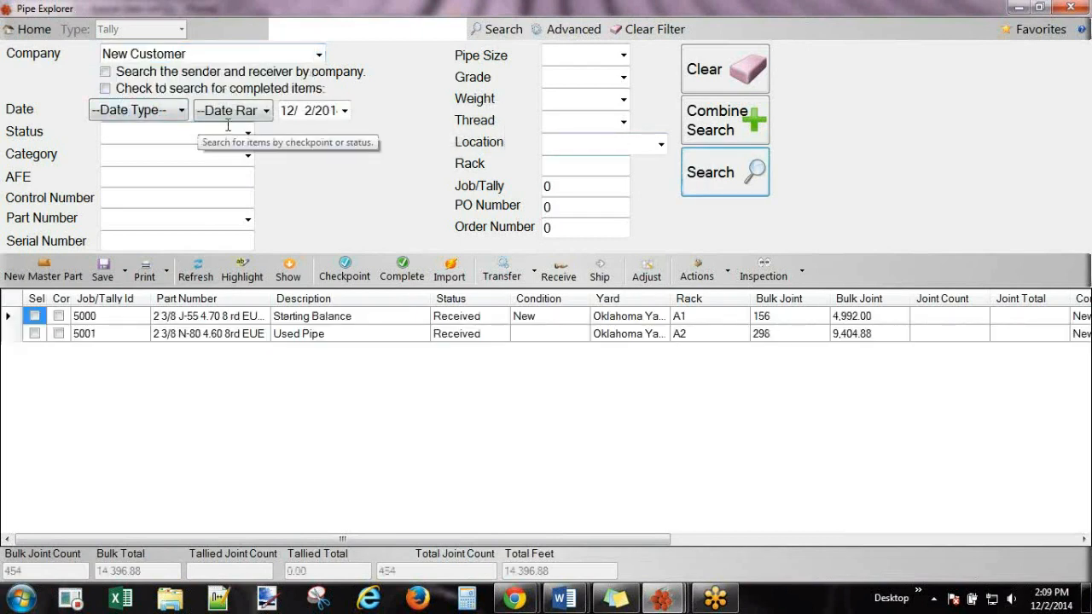
Filter the pipe search by status, ending on Received instead of Storage.
{"action": "left_click", "coordinate": [106, 89]}
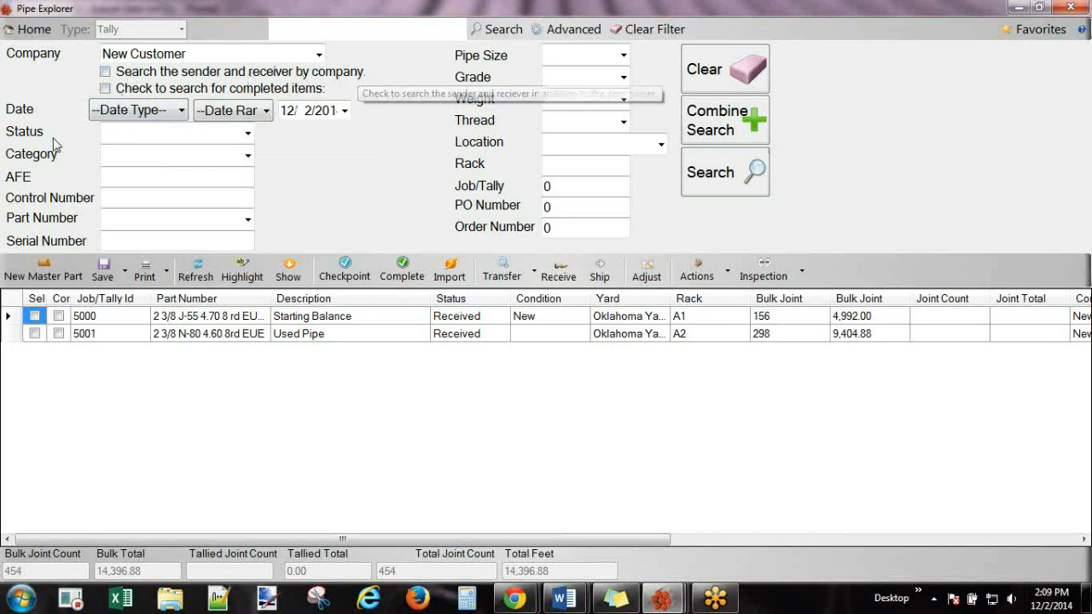
{"action": "left_click", "coordinate": [248, 134]}
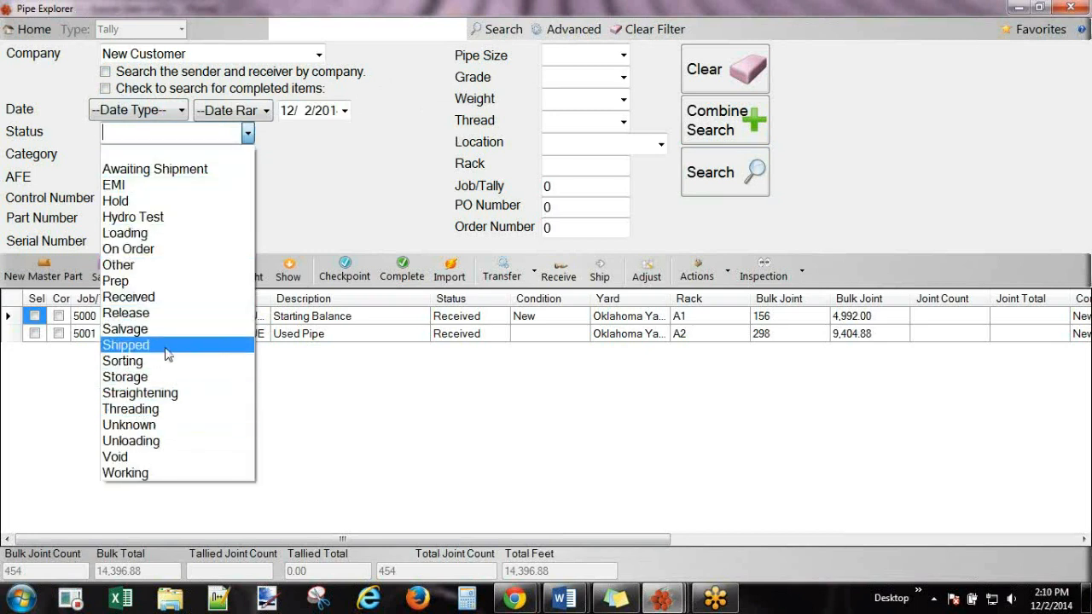
{"action": "left_click", "coordinate": [158, 378]}
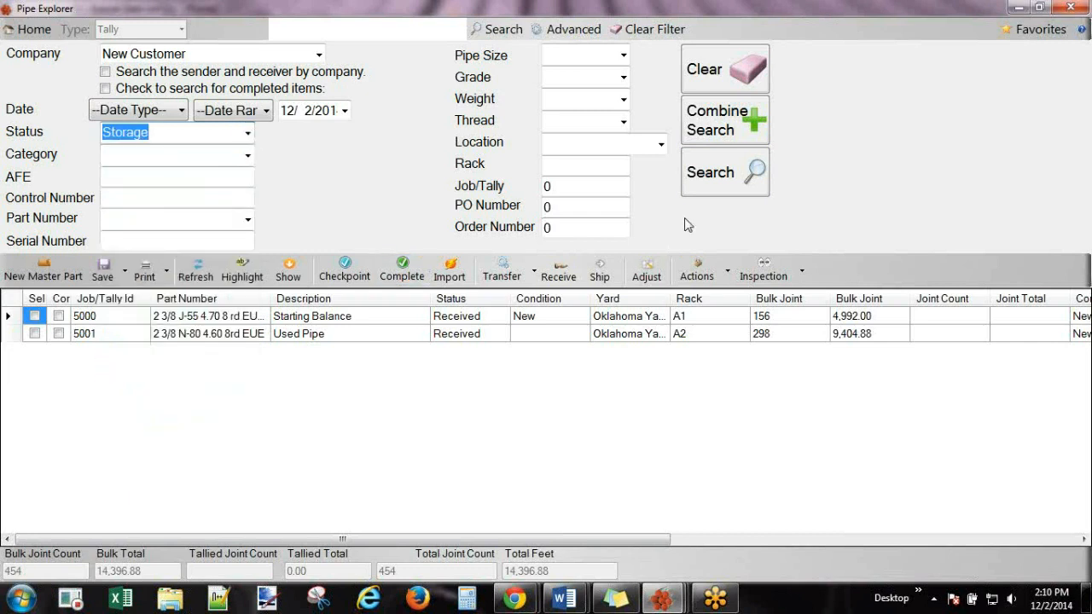
{"action": "left_click", "coordinate": [714, 175]}
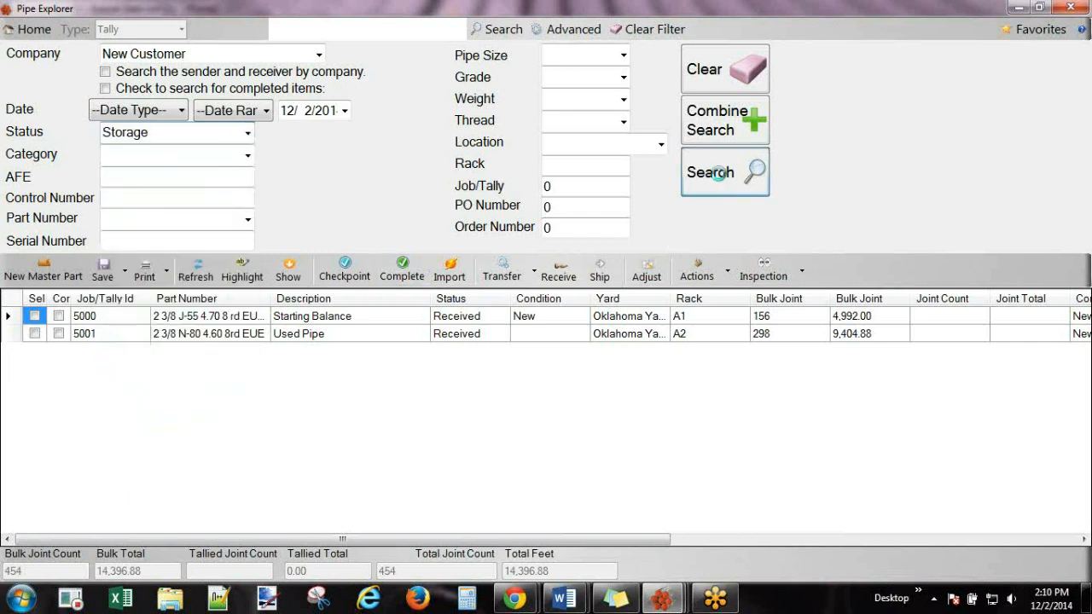
{"action": "left_click", "coordinate": [239, 133]}
{"action": "type", "text": "received"}
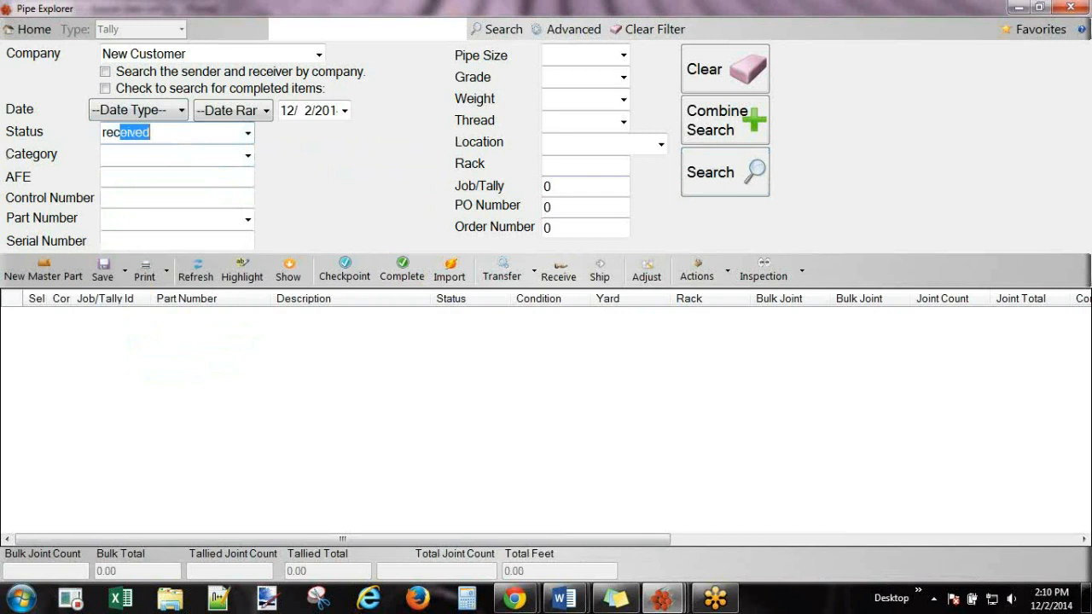
{"action": "left_click", "coordinate": [736, 176]}
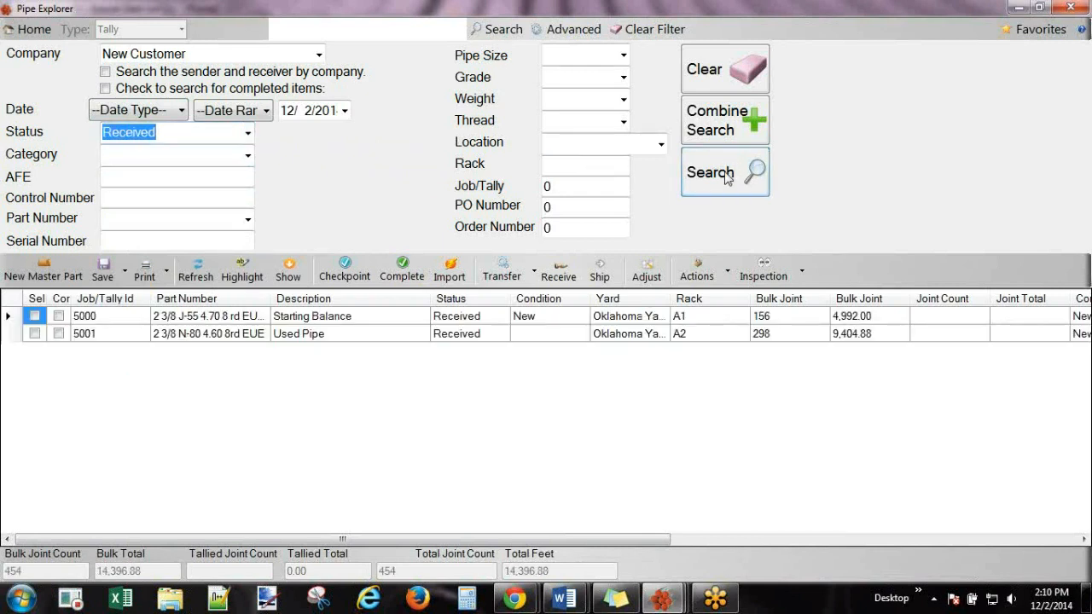
Add the Oklahoma Yard location filter and rerun the search.
{"action": "left_click", "coordinate": [247, 155]}
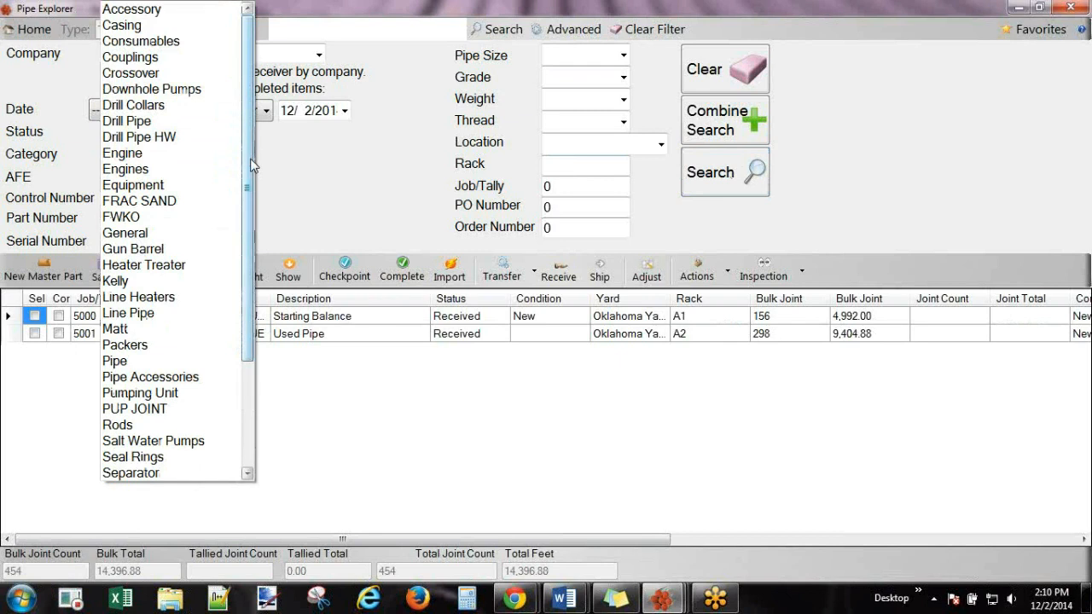
{"action": "left_click", "coordinate": [376, 169]}
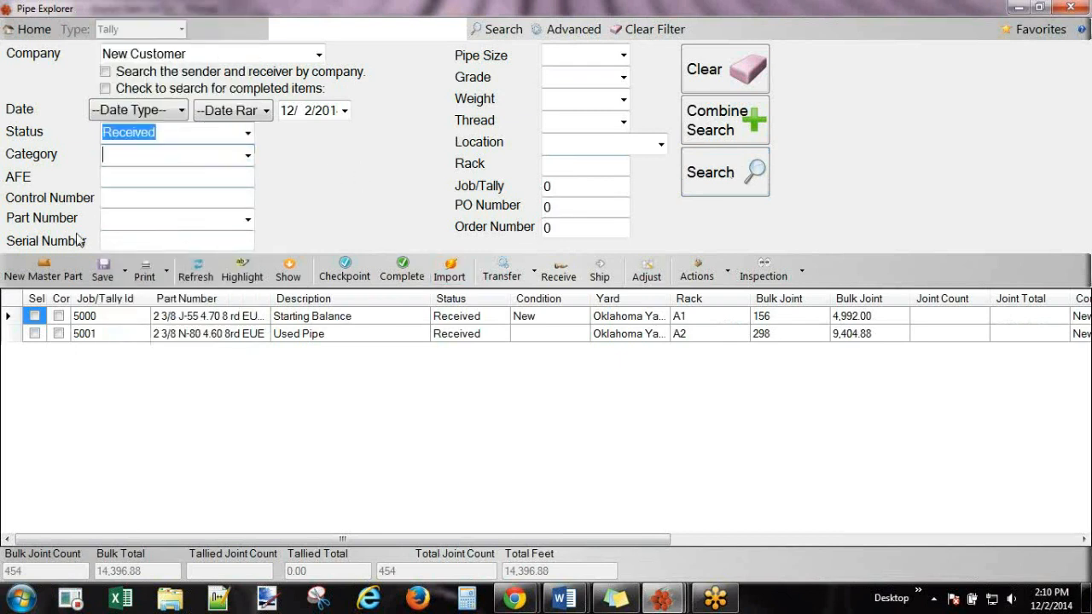
{"action": "left_click", "coordinate": [661, 146]}
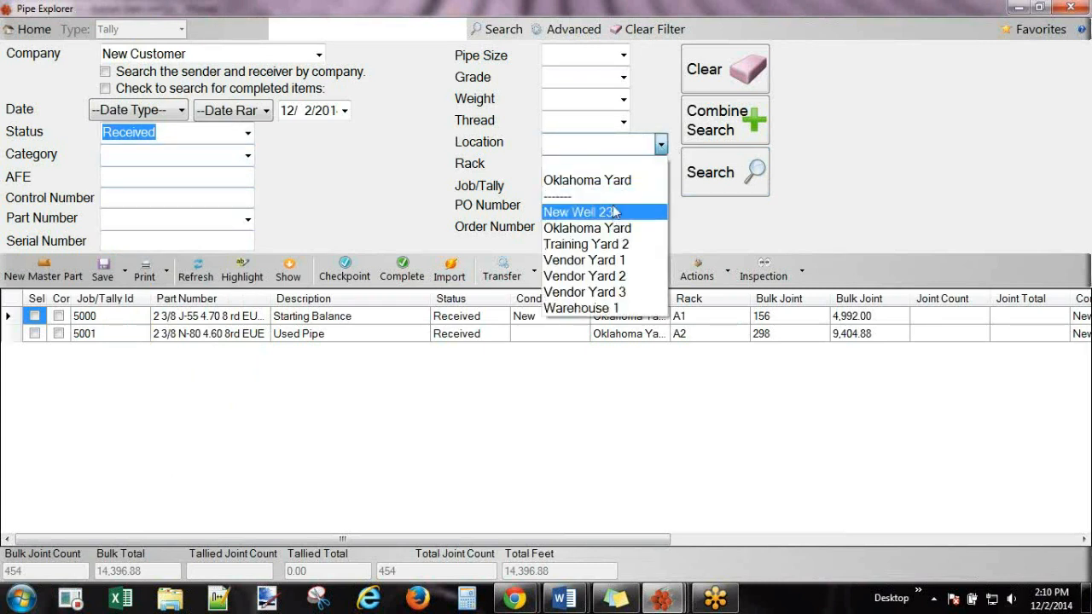
{"action": "left_click", "coordinate": [615, 180]}
{"action": "left_click", "coordinate": [709, 176]}
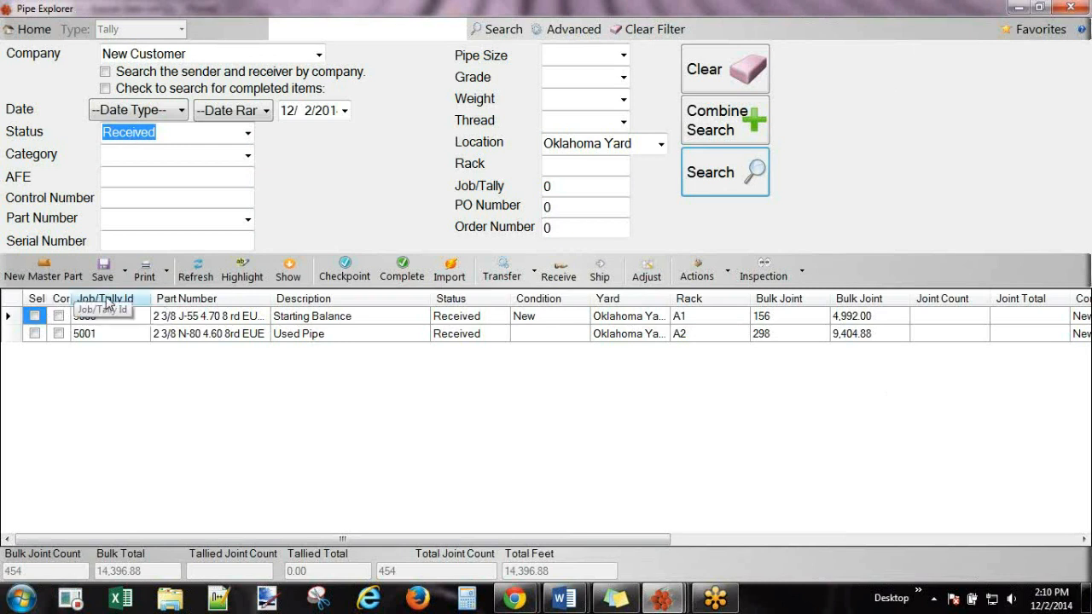
{"action": "right_click", "coordinate": [107, 300]}
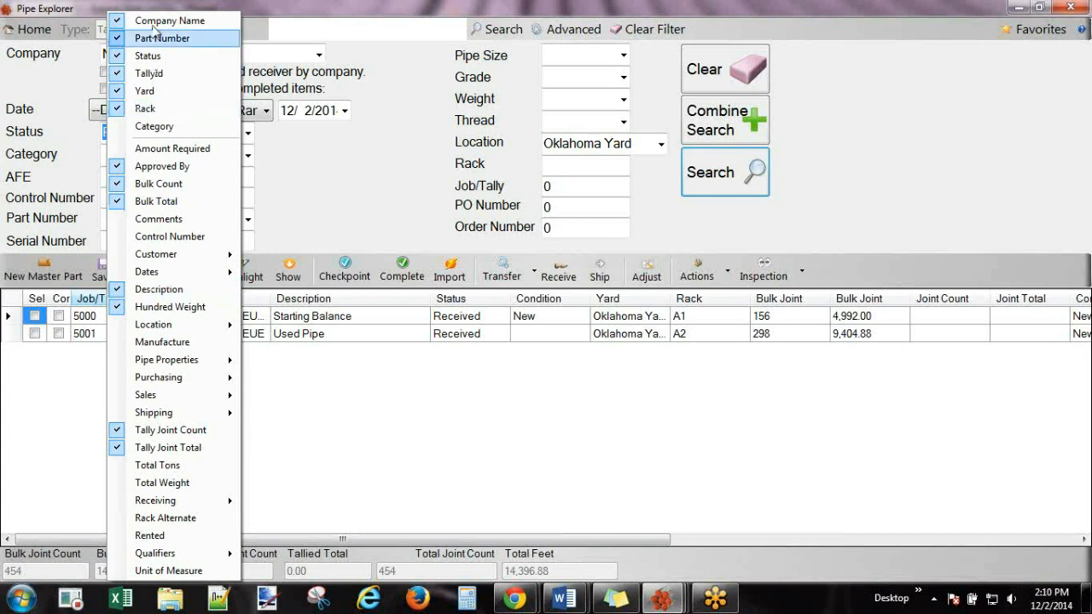
Add Category and Date Created columns to the pipe results grid.
{"action": "left_click", "coordinate": [128, 126]}
{"action": "right_click", "coordinate": [128, 300]}
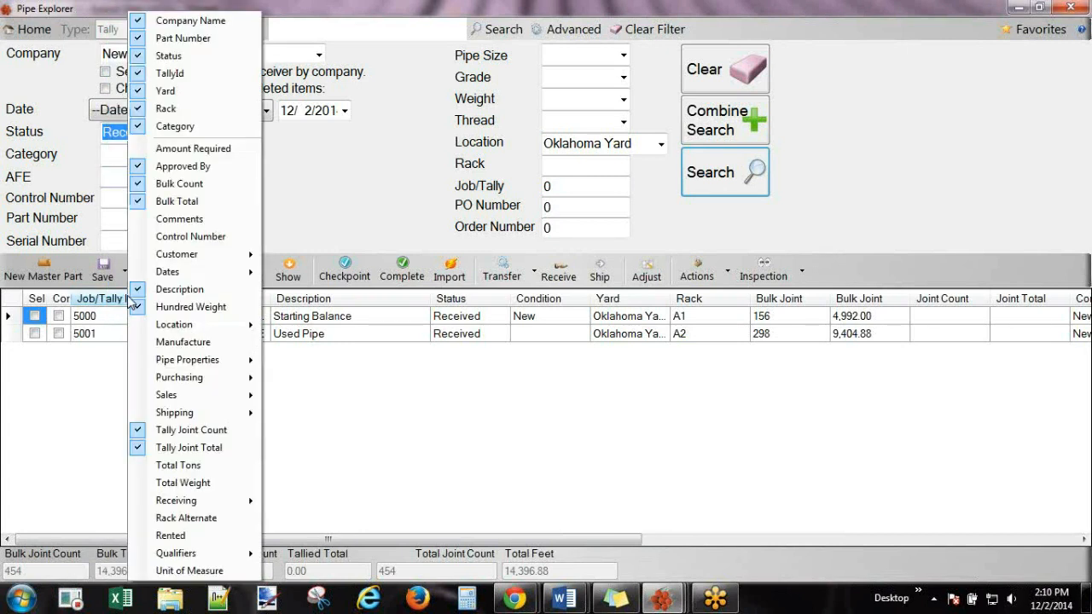
{"action": "mouse_move", "coordinate": [153, 273]}
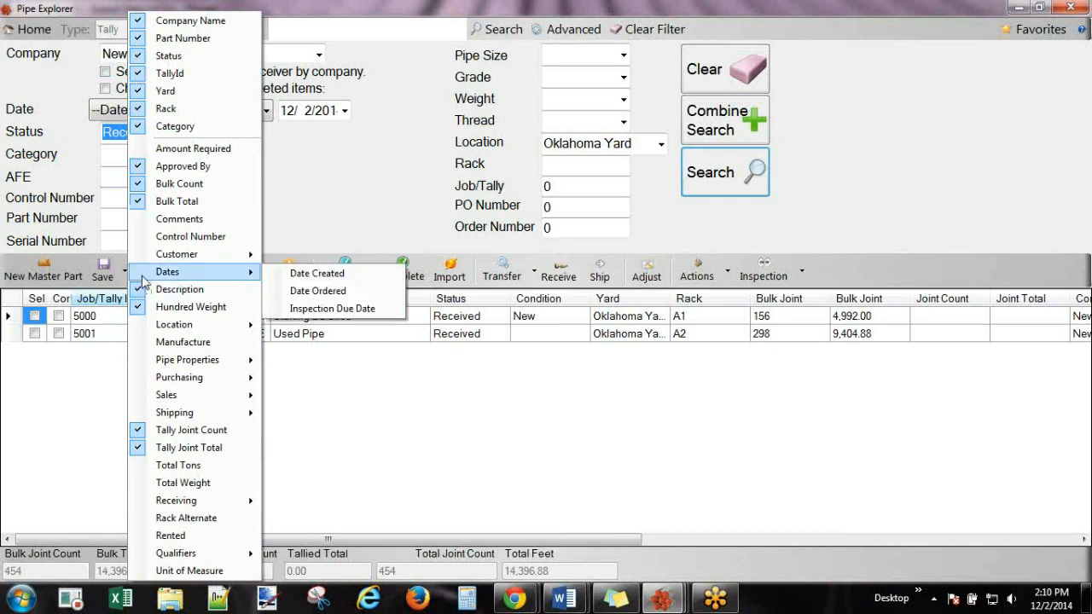
{"action": "left_click", "coordinate": [326, 280]}
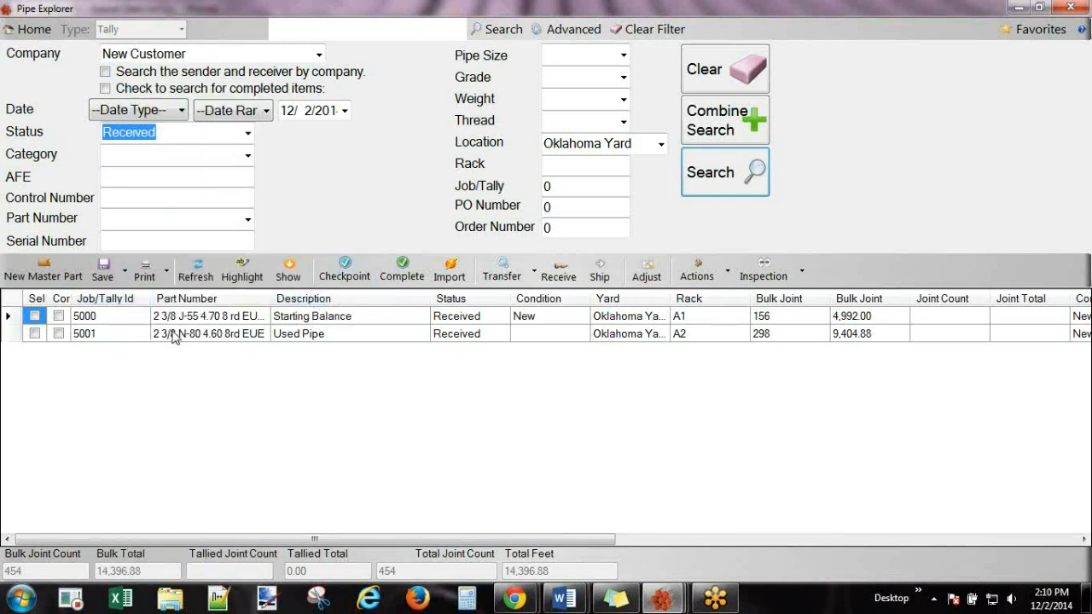
Hide the Pipe Properties Condition column from the results.
{"action": "right_click", "coordinate": [170, 305]}
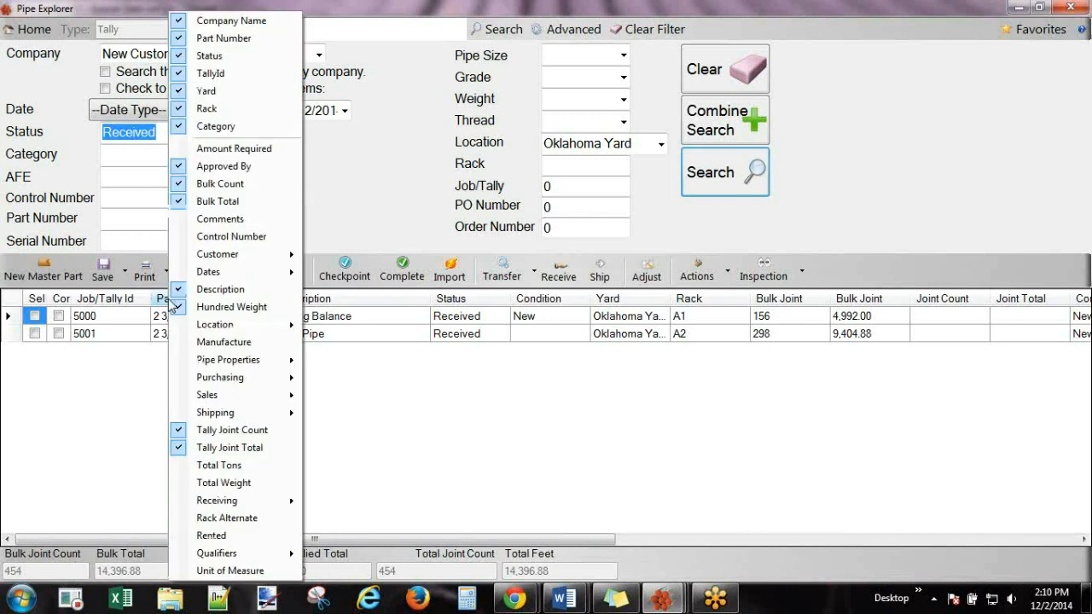
{"action": "mouse_move", "coordinate": [224, 326]}
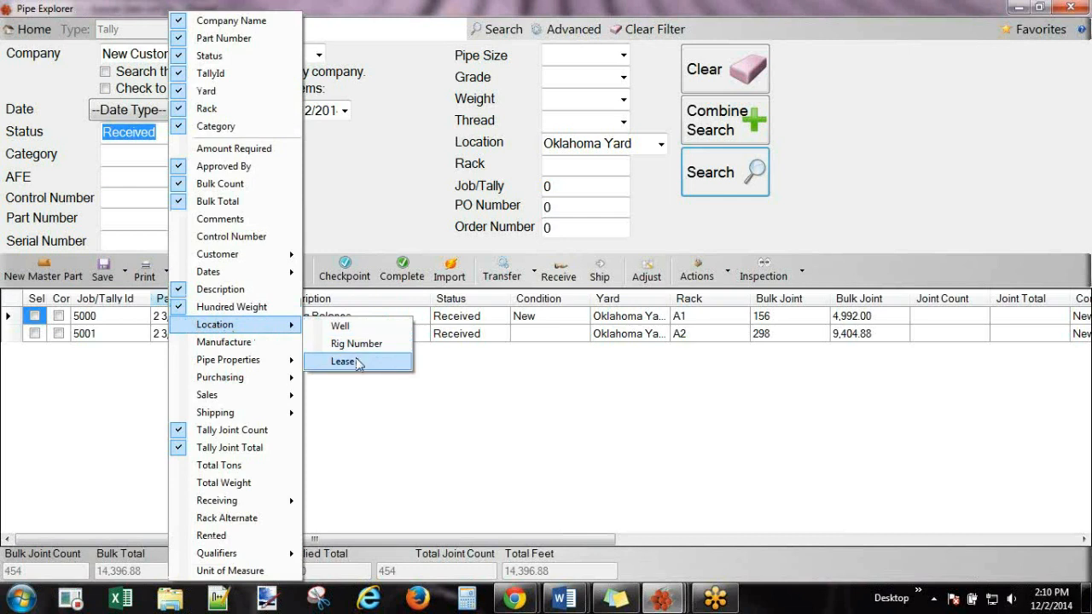
{"action": "mouse_move", "coordinate": [276, 366]}
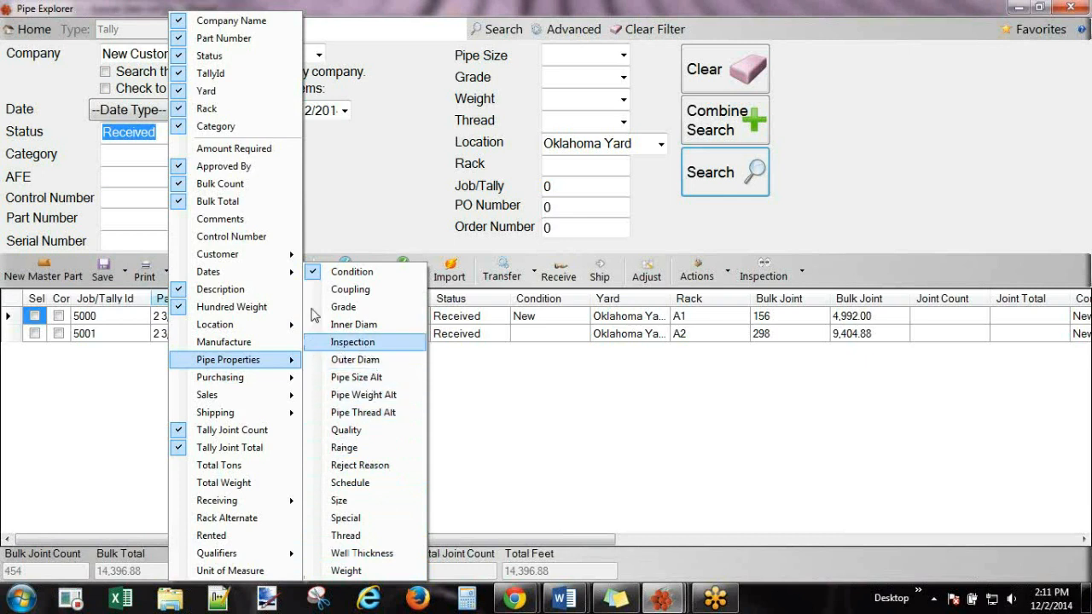
{"action": "left_click", "coordinate": [315, 275]}
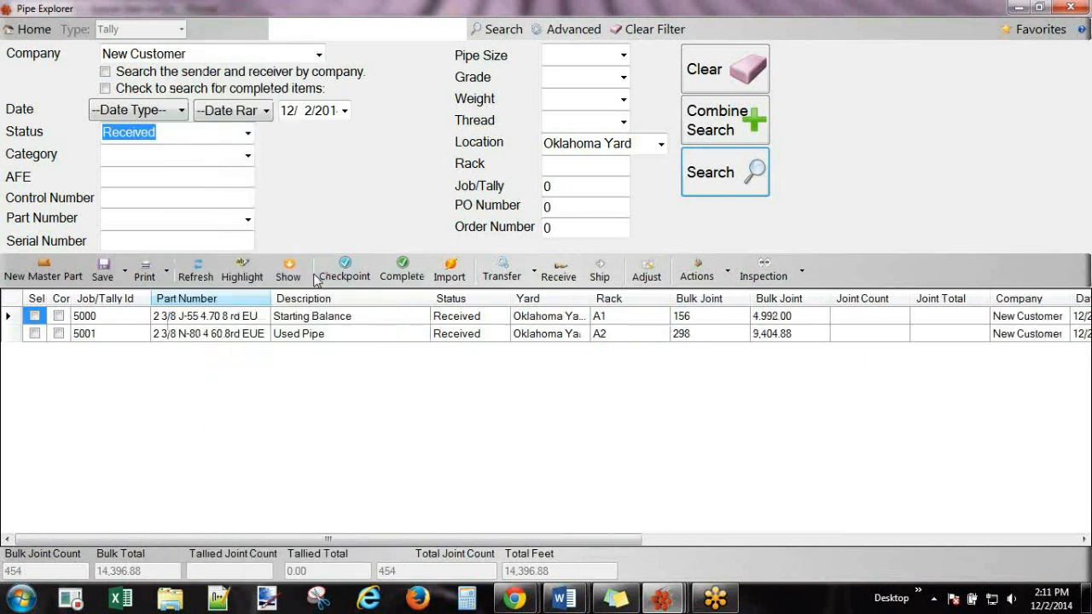
Hide the Tally Joint Count, Tally Joint Total and Description columns.
{"action": "right_click", "coordinate": [218, 304]}
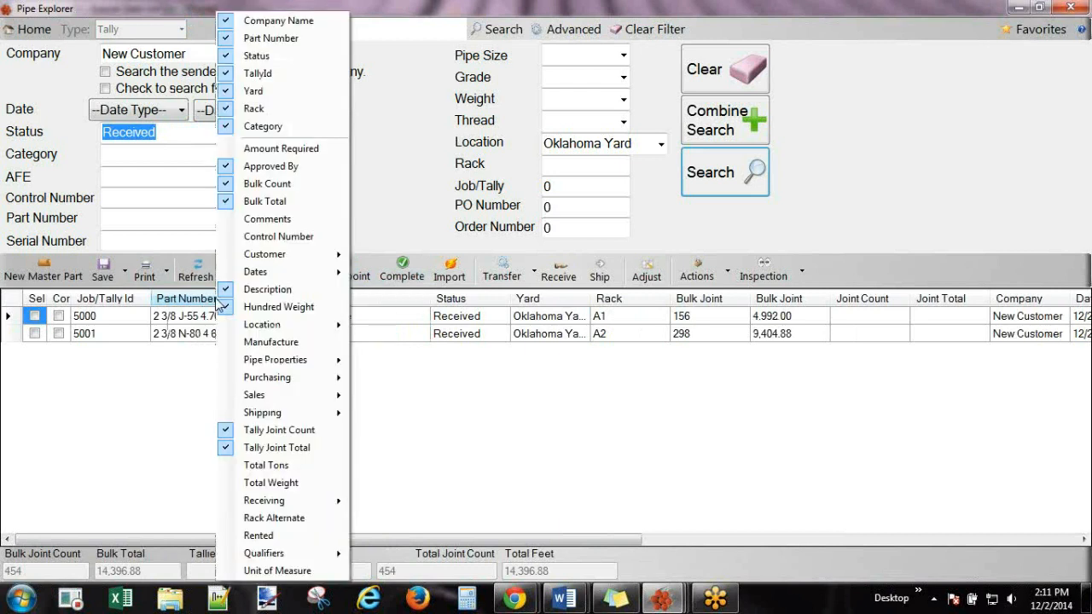
{"action": "mouse_move", "coordinate": [289, 503]}
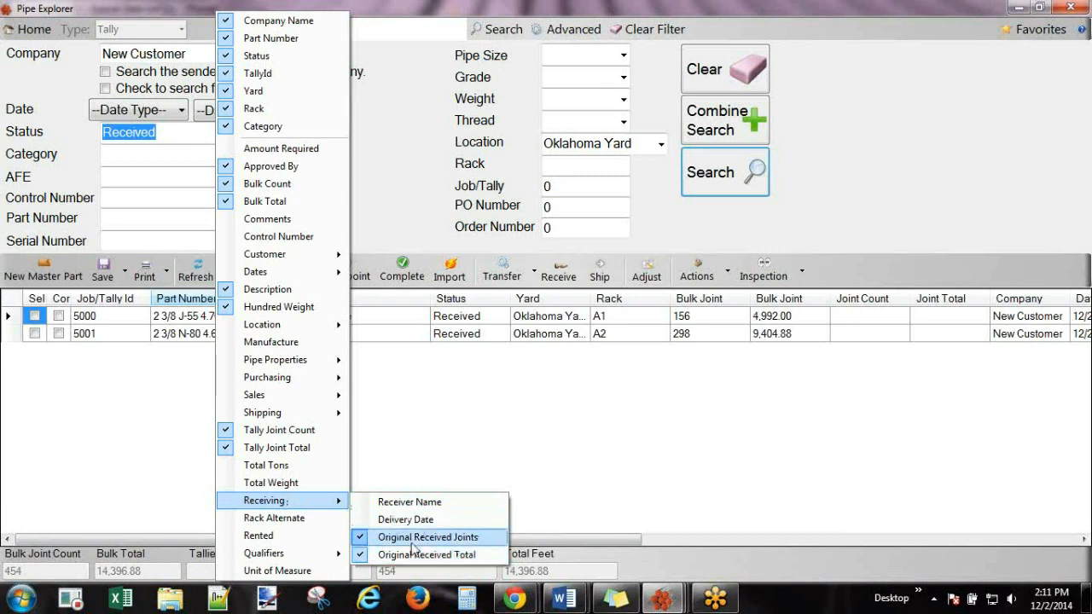
{"action": "mouse_move", "coordinate": [295, 556]}
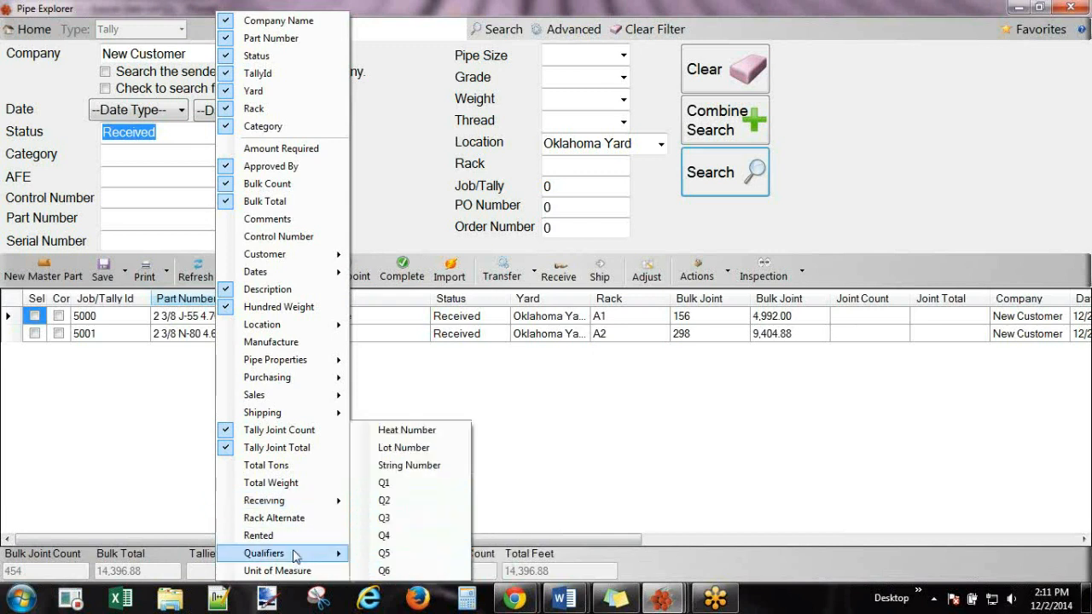
{"action": "mouse_move", "coordinate": [267, 418]}
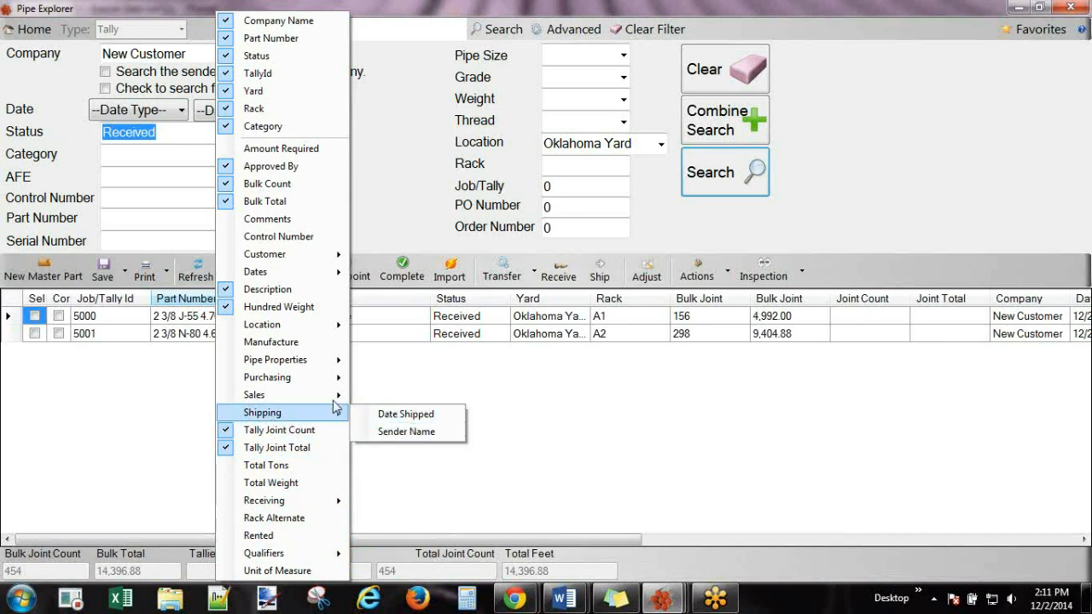
{"action": "mouse_move", "coordinate": [338, 403]}
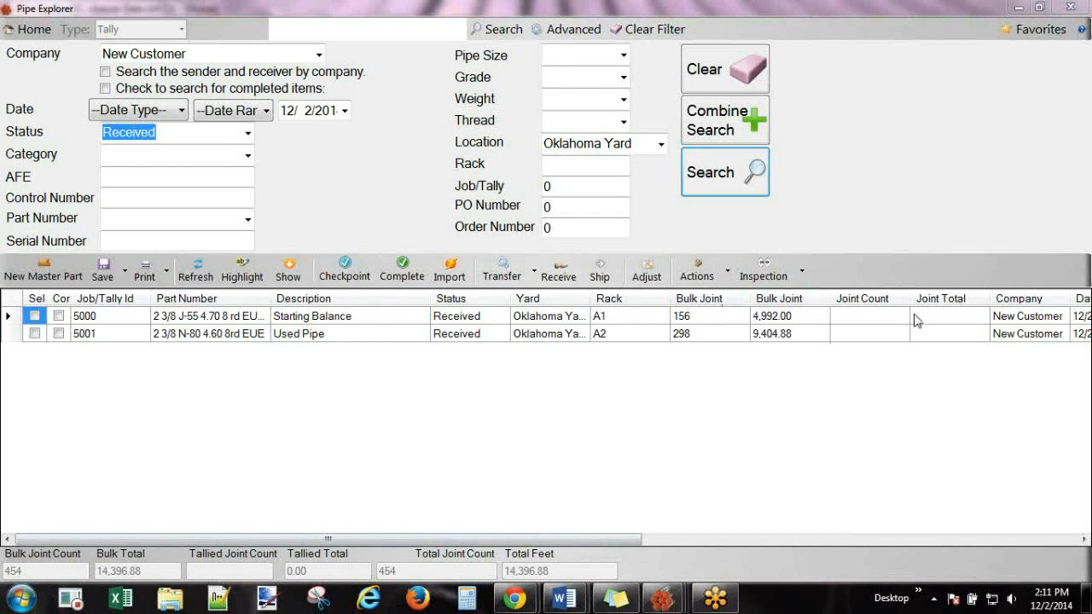
{"action": "right_click", "coordinate": [726, 303]}
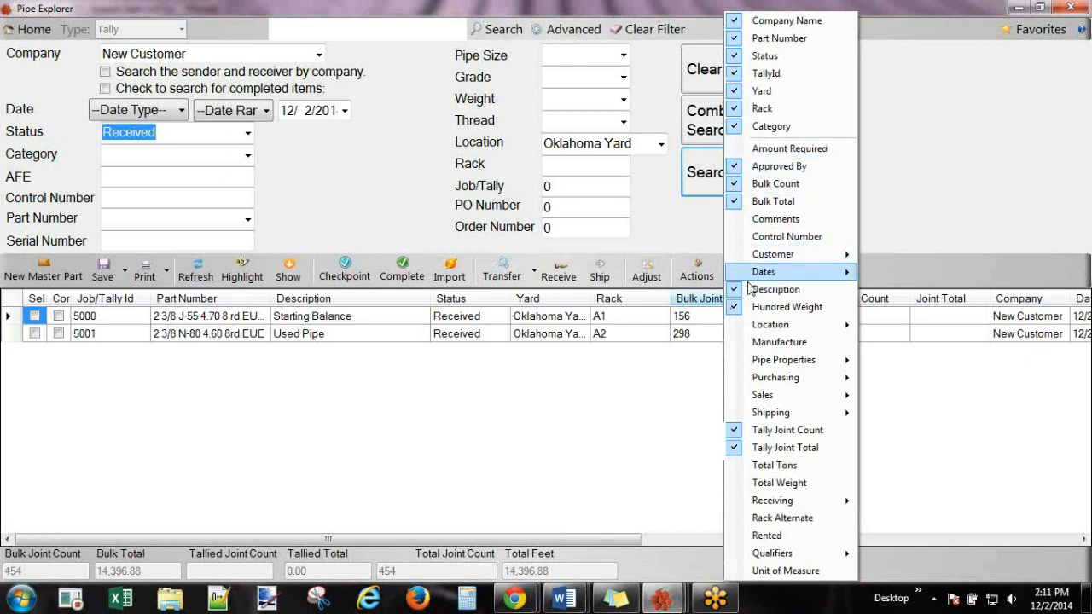
{"action": "left_click", "coordinate": [739, 430]}
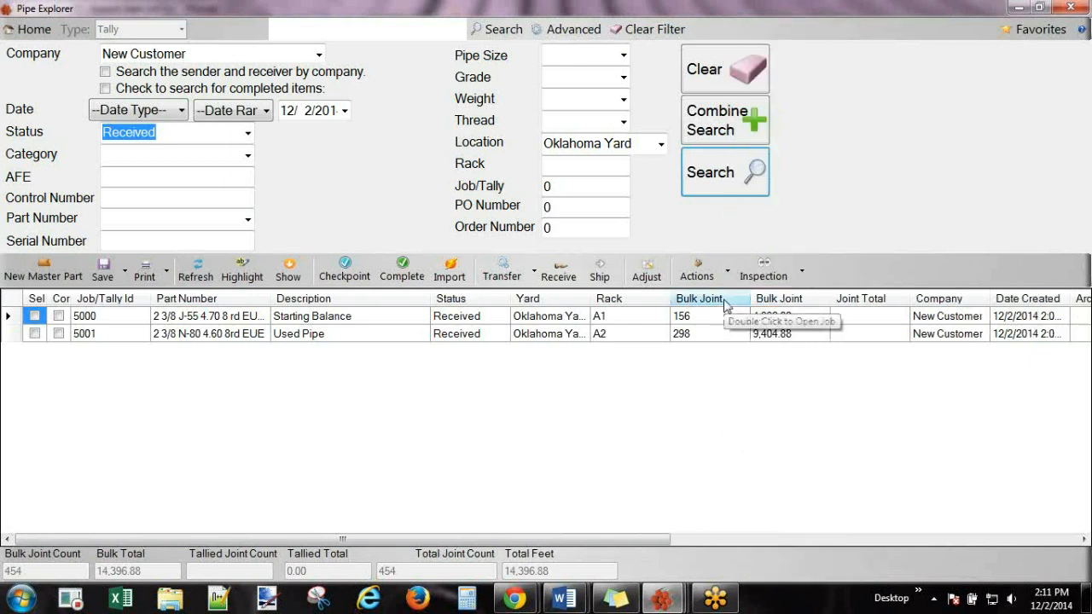
{"action": "right_click", "coordinate": [726, 305]}
{"action": "left_click", "coordinate": [734, 450]}
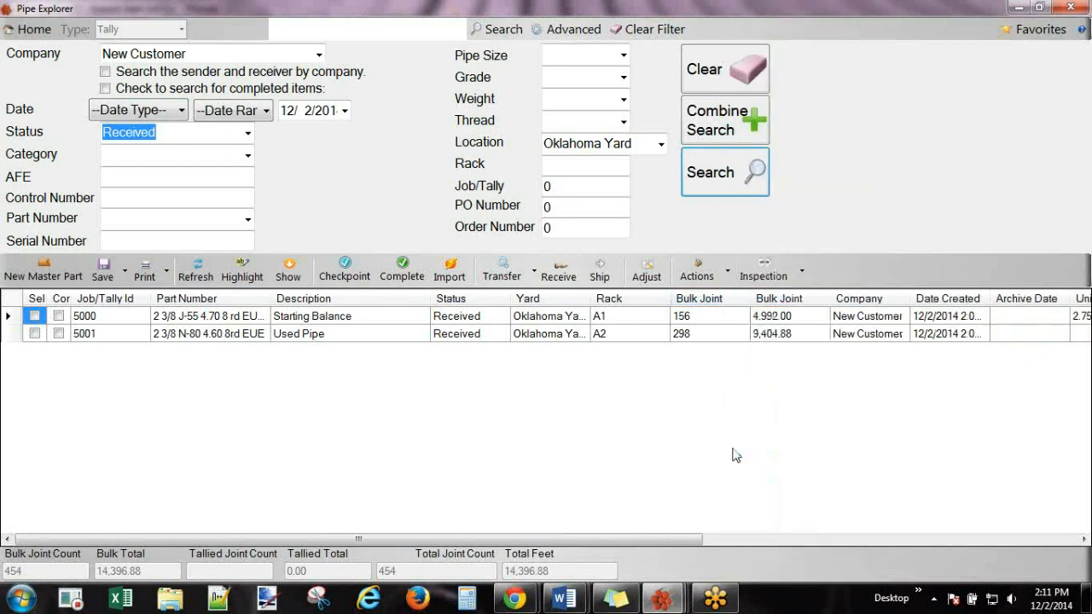
{"action": "right_click", "coordinate": [726, 305]}
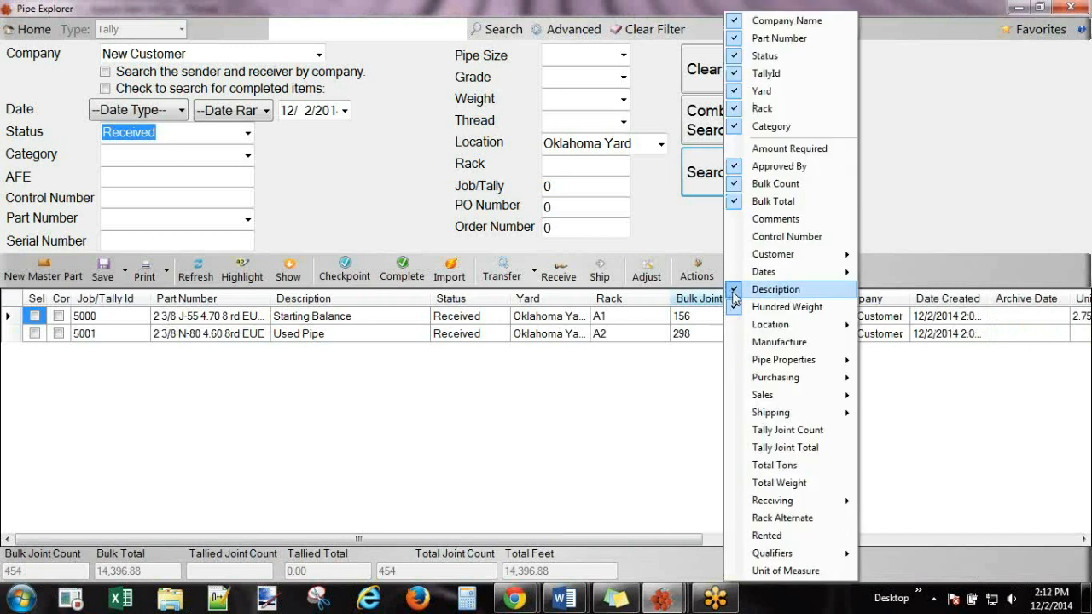
{"action": "left_click", "coordinate": [732, 289]}
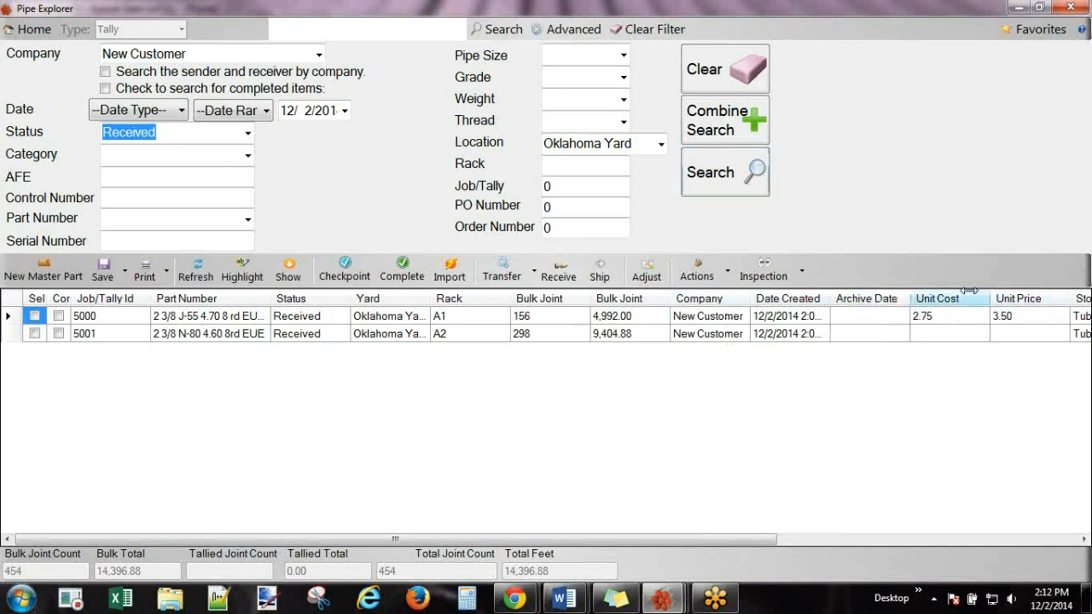
Narrow the Unit Cost and Unit Price columns and move Company next to Job/Tally Id.
{"action": "left_click_drag", "start_coordinate": [993, 293], "coordinate": [931, 294]}
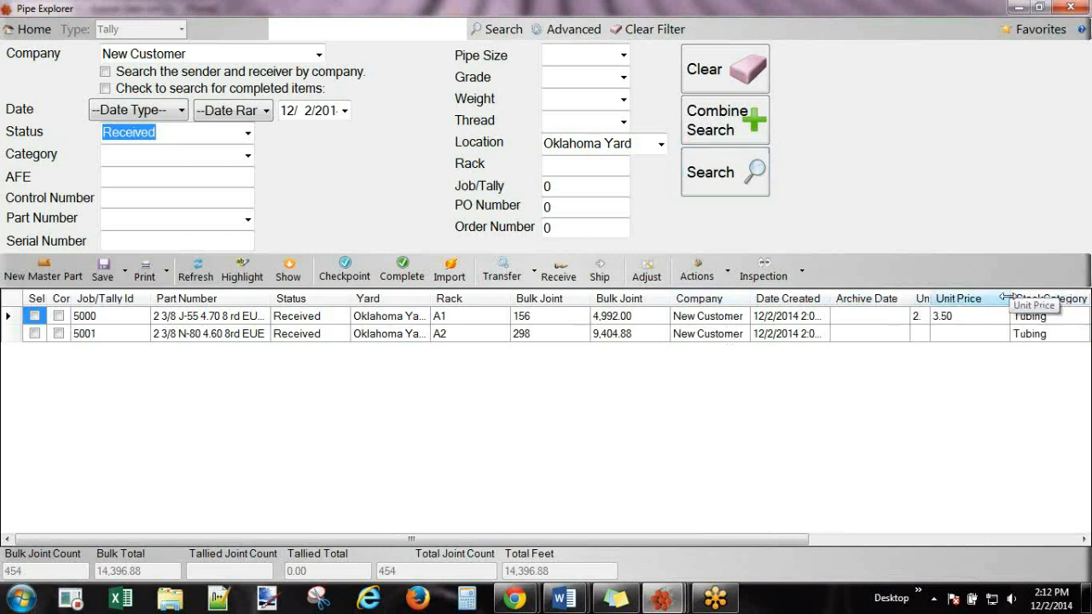
{"action": "left_click_drag", "start_coordinate": [1009, 295], "coordinate": [183, 314]}
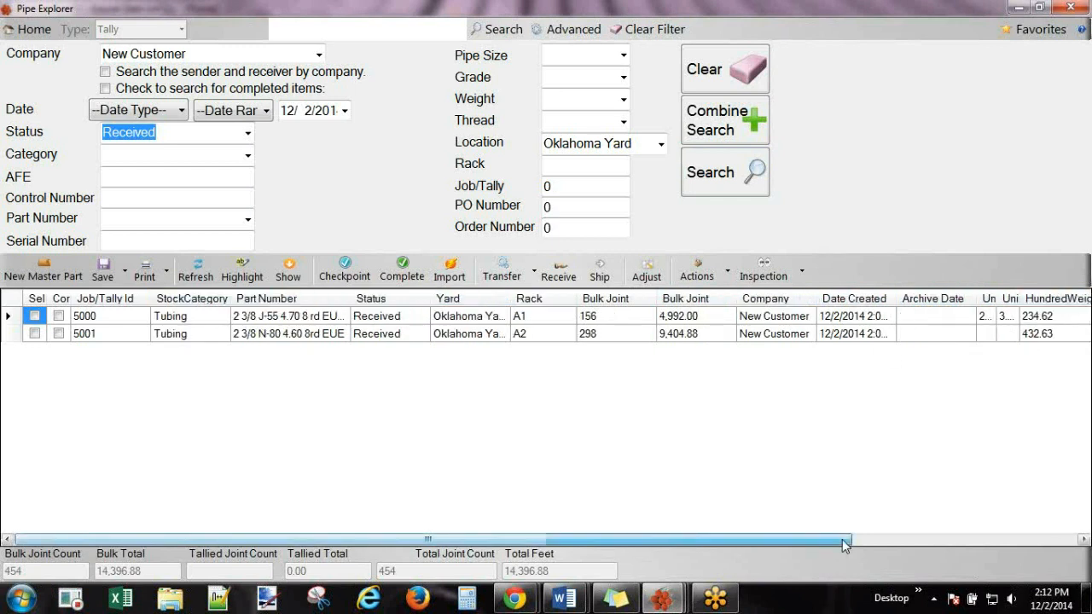
{"action": "left_click_drag", "start_coordinate": [838, 540], "coordinate": [847, 539]}
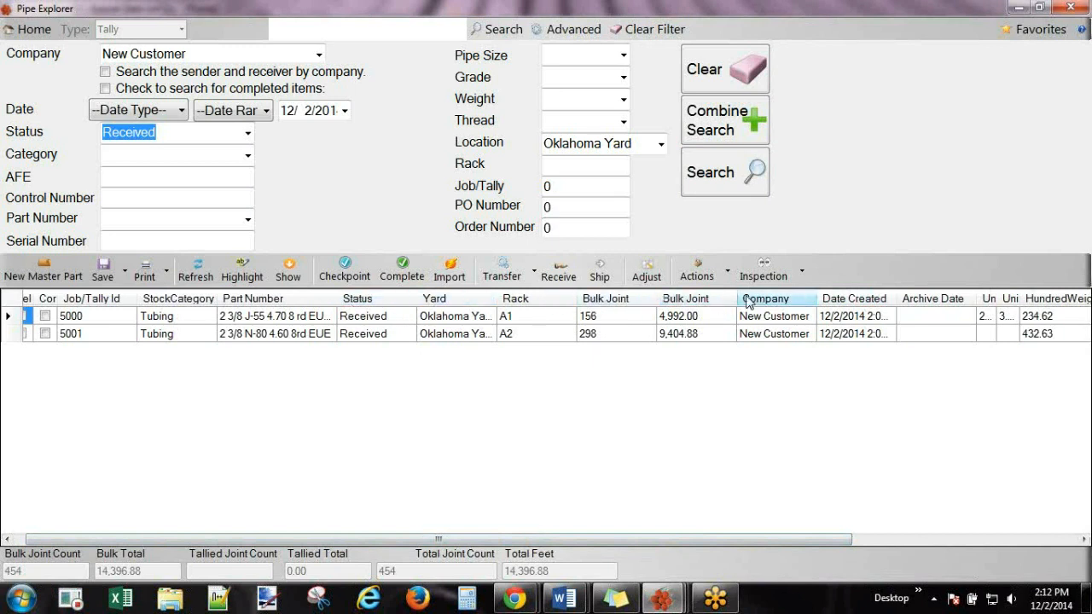
{"action": "left_click_drag", "start_coordinate": [757, 306], "coordinate": [152, 312]}
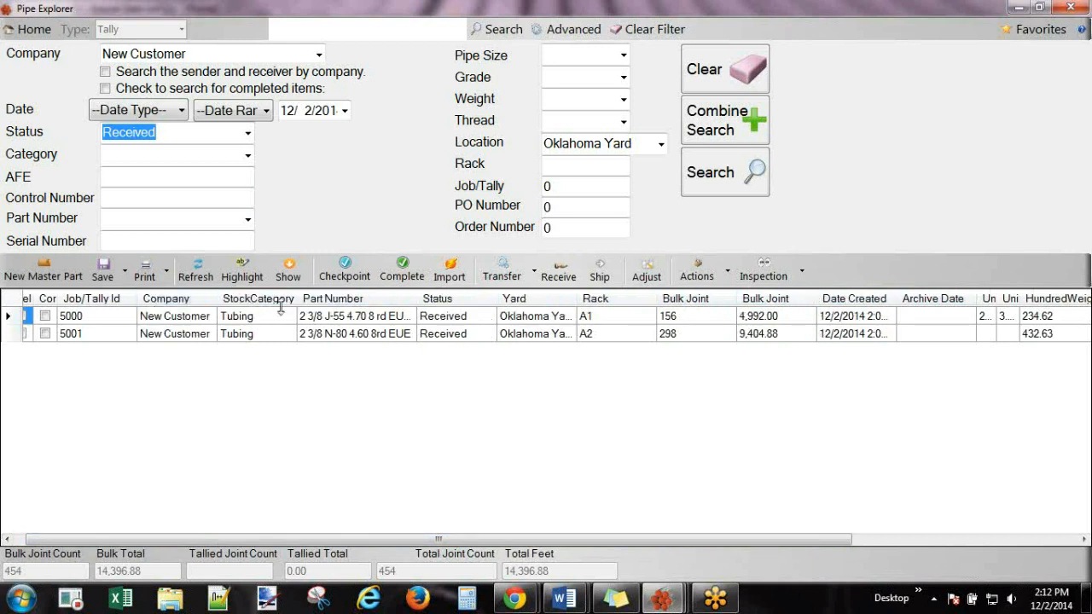
Reposition StockCategory and widen StockCategory, Company and Part Number to show full names.
{"action": "left_click_drag", "start_coordinate": [298, 302], "coordinate": [272, 305]}
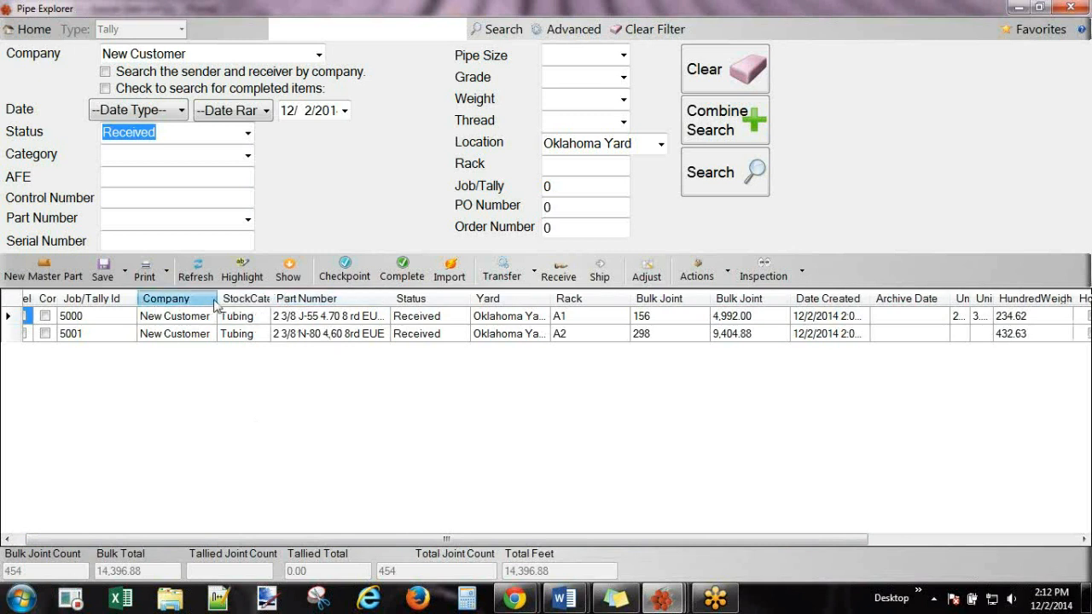
{"action": "left_click_drag", "start_coordinate": [189, 304], "coordinate": [137, 304]}
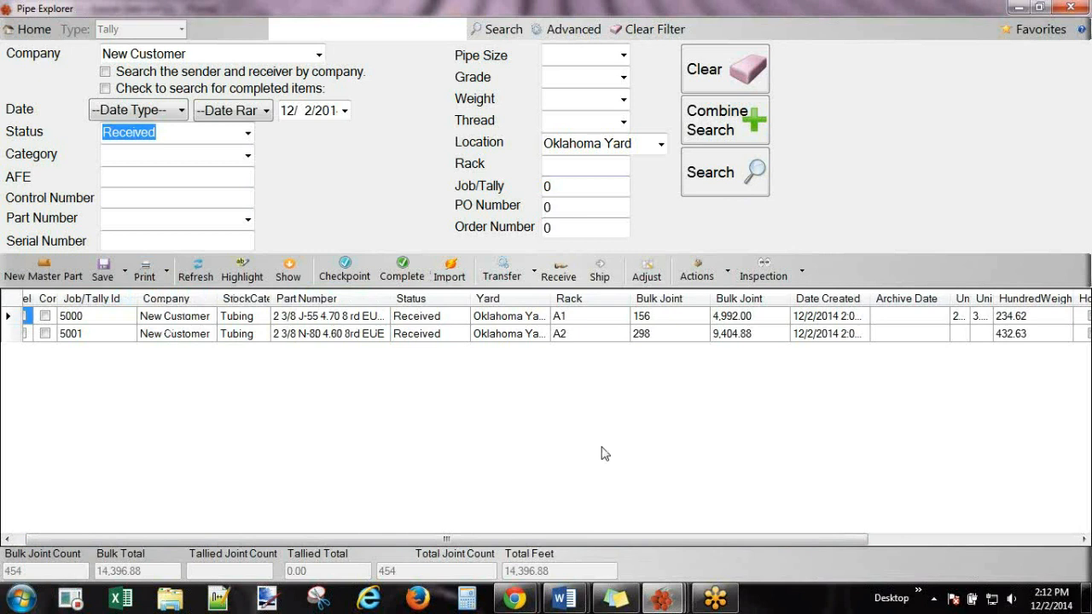
{"action": "left_click_drag", "start_coordinate": [263, 299], "coordinate": [288, 301]}
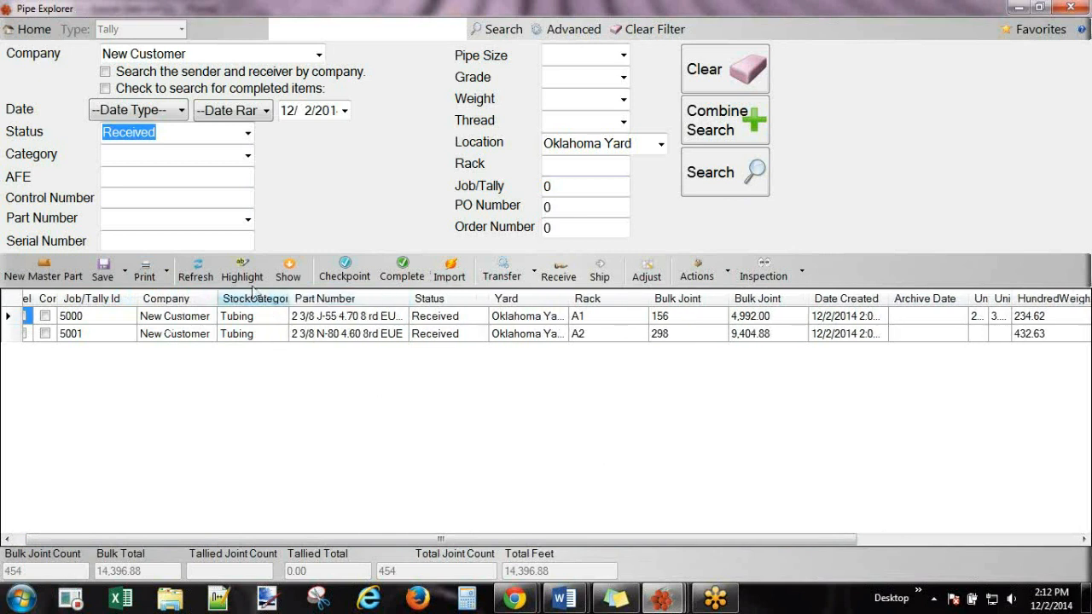
{"action": "left_click_drag", "start_coordinate": [288, 298], "coordinate": [328, 298]}
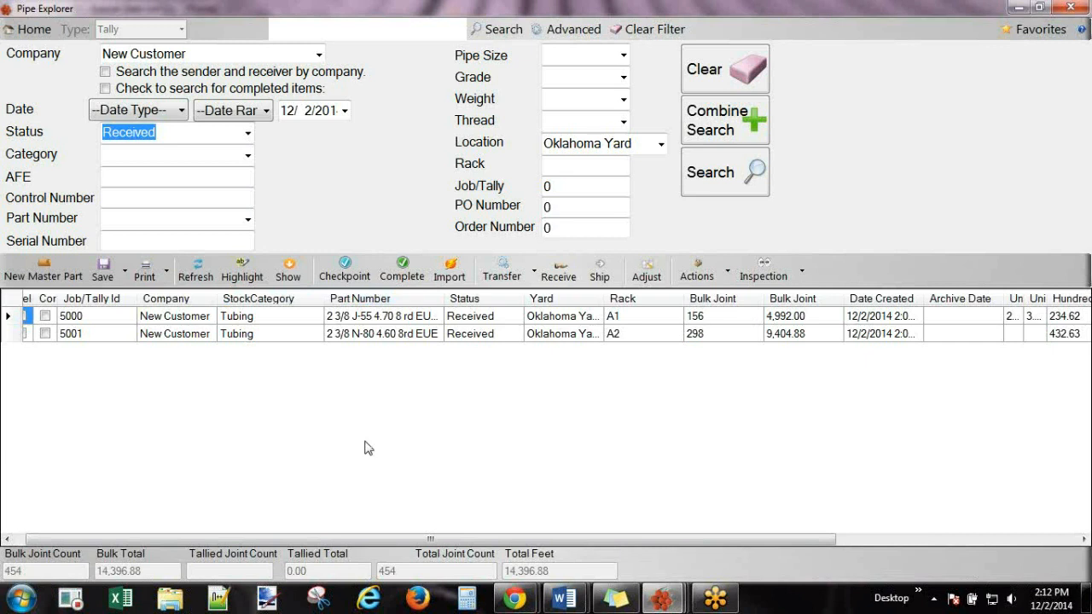
{"action": "left_click_drag", "start_coordinate": [218, 300], "coordinate": [249, 301]}
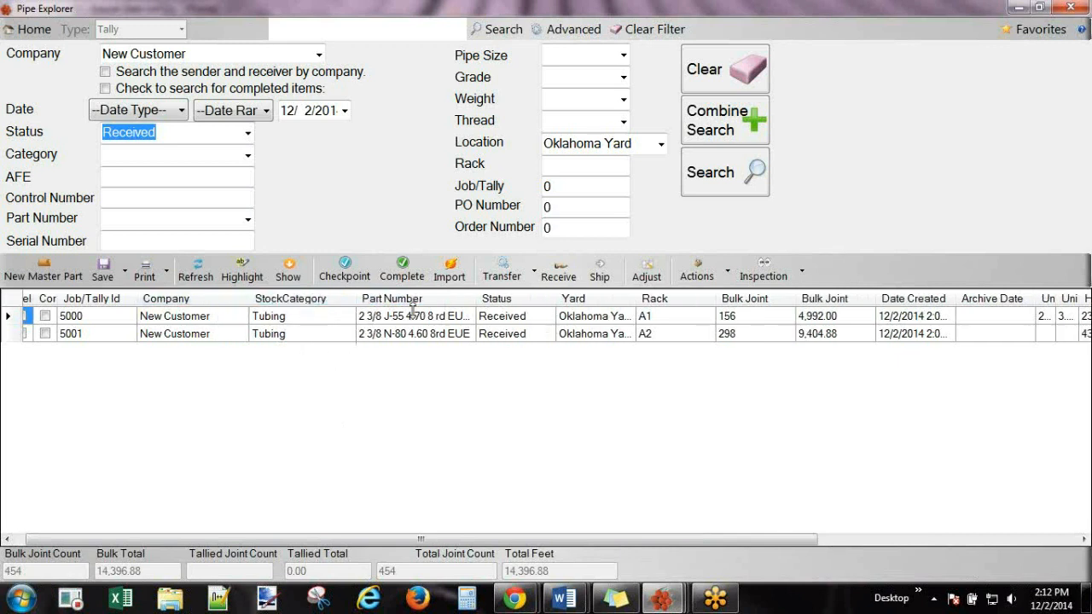
{"action": "left_click_drag", "start_coordinate": [474, 299], "coordinate": [554, 300]}
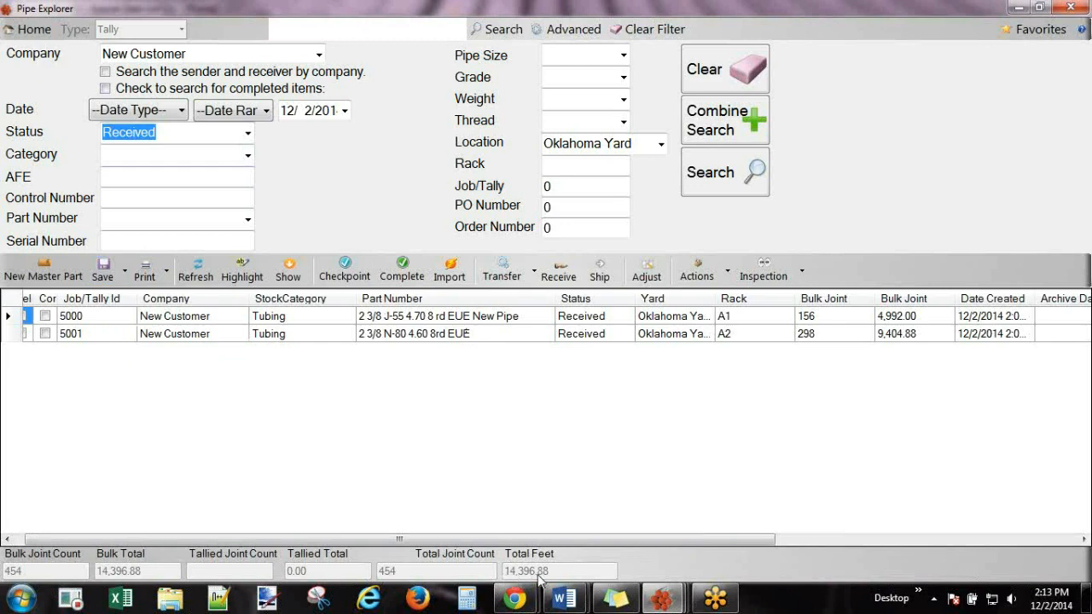
{"action": "left_click", "coordinate": [144, 271]}
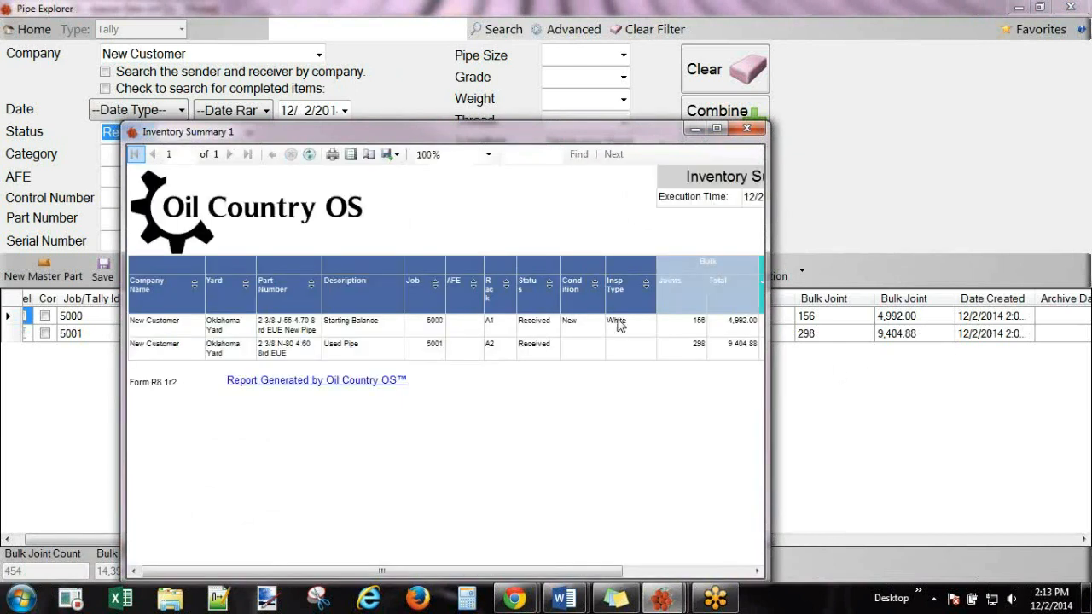
{"action": "left_click_drag", "start_coordinate": [601, 131], "coordinate": [602, 2]}
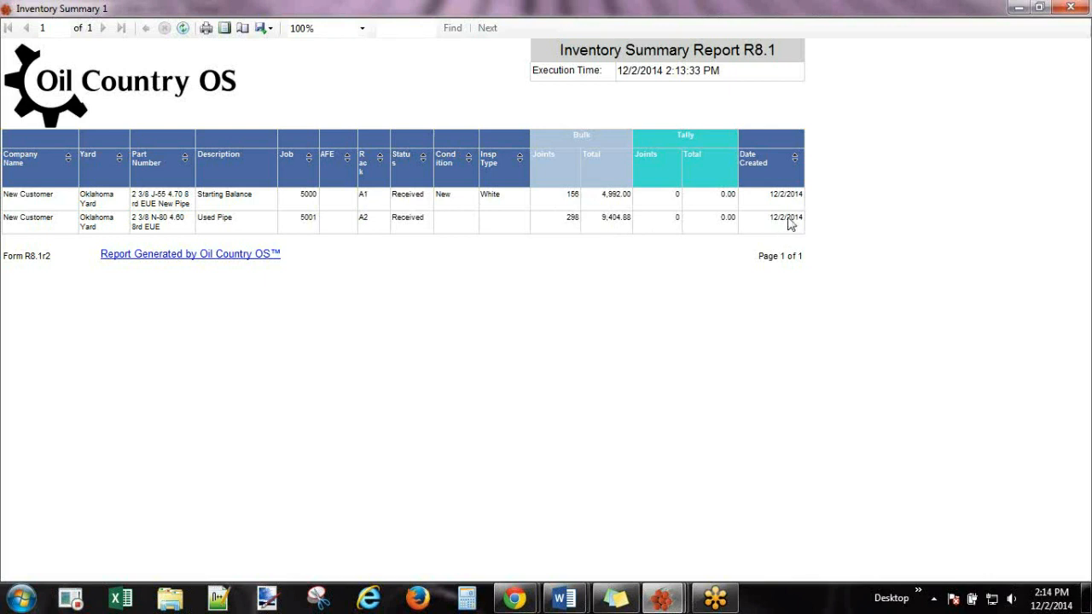
{"action": "left_click", "coordinate": [1073, 8]}
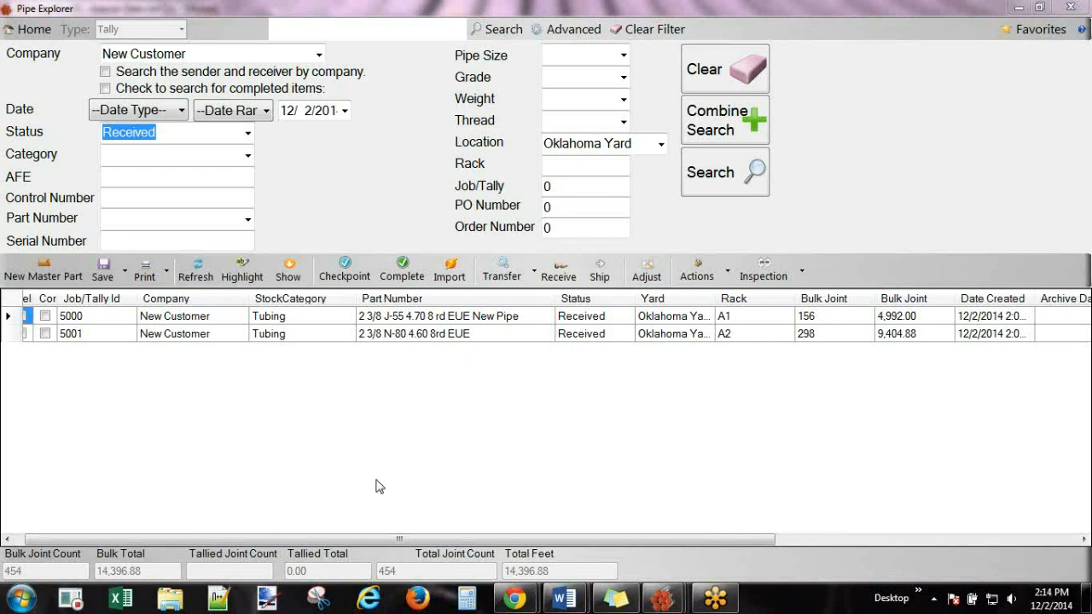
Open the yard view for Oklahoma Yard and check the pipe on racks A1 and A2.
{"action": "left_click_drag", "start_coordinate": [911, 11], "coordinate": [1091, 25]}
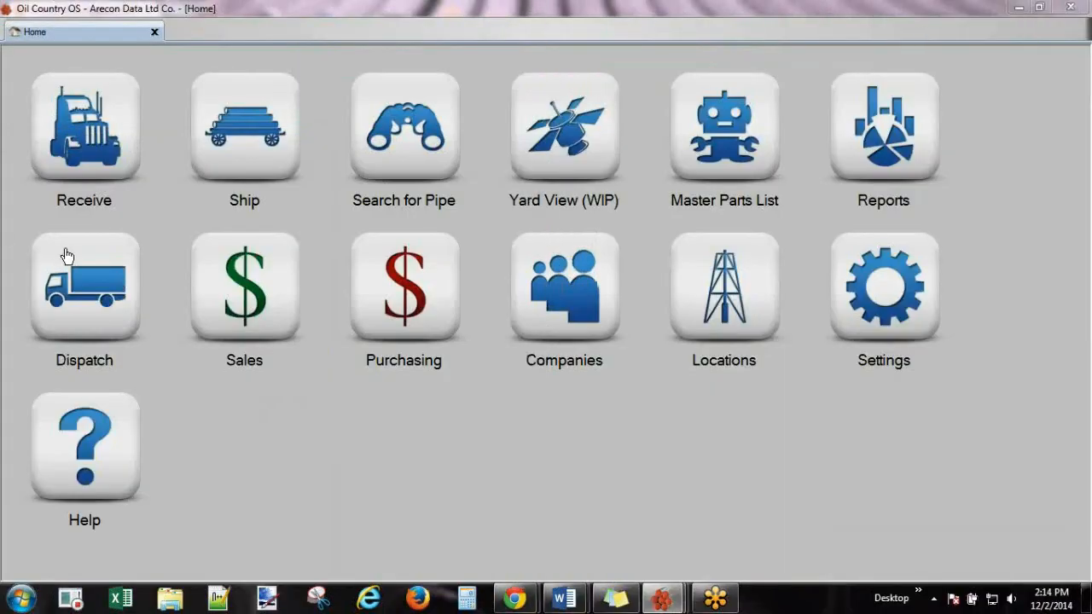
{"action": "left_click", "coordinate": [599, 126]}
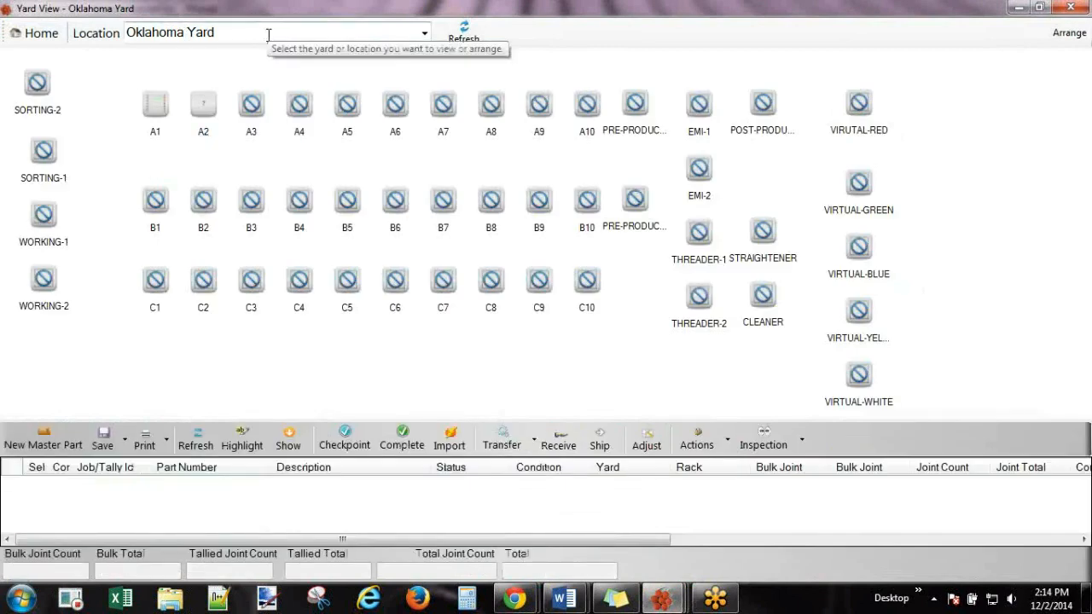
{"action": "left_click", "coordinate": [424, 31]}
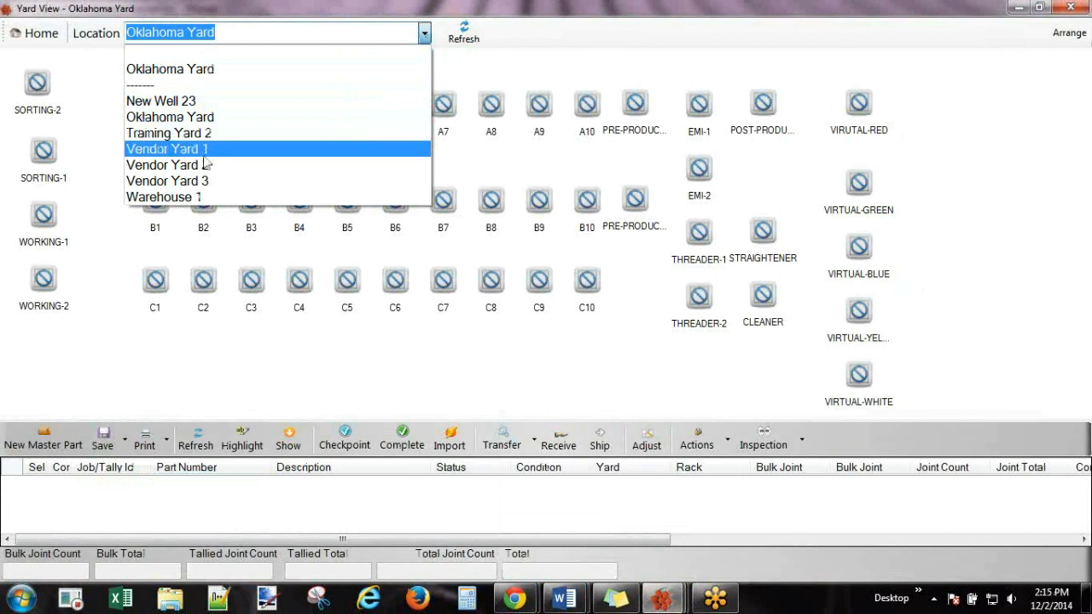
{"action": "left_click", "coordinate": [164, 69]}
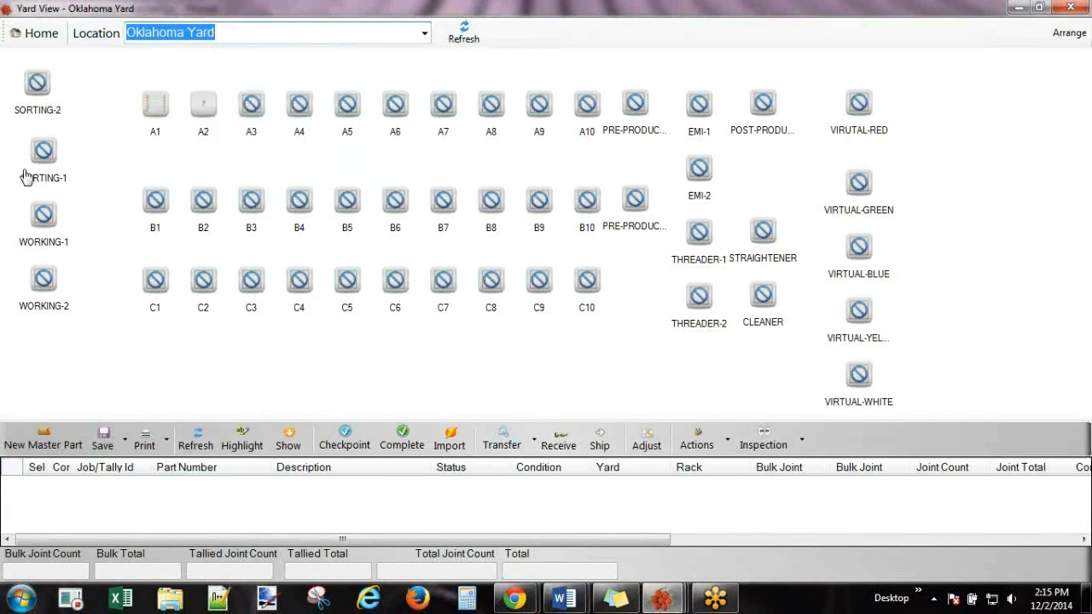
{"action": "left_click", "coordinate": [147, 116]}
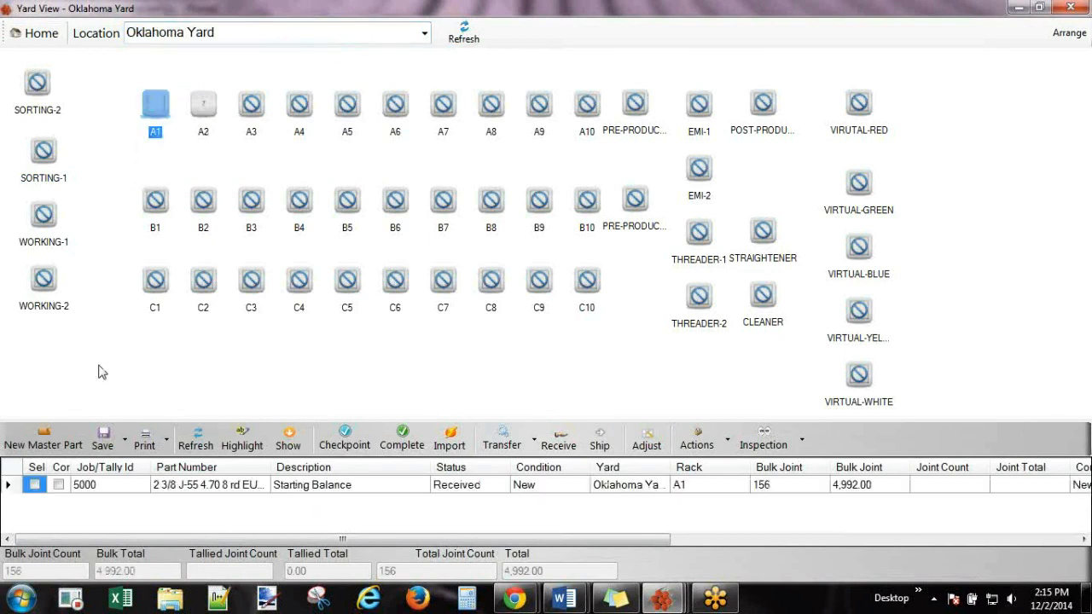
{"action": "left_click", "coordinate": [203, 106]}
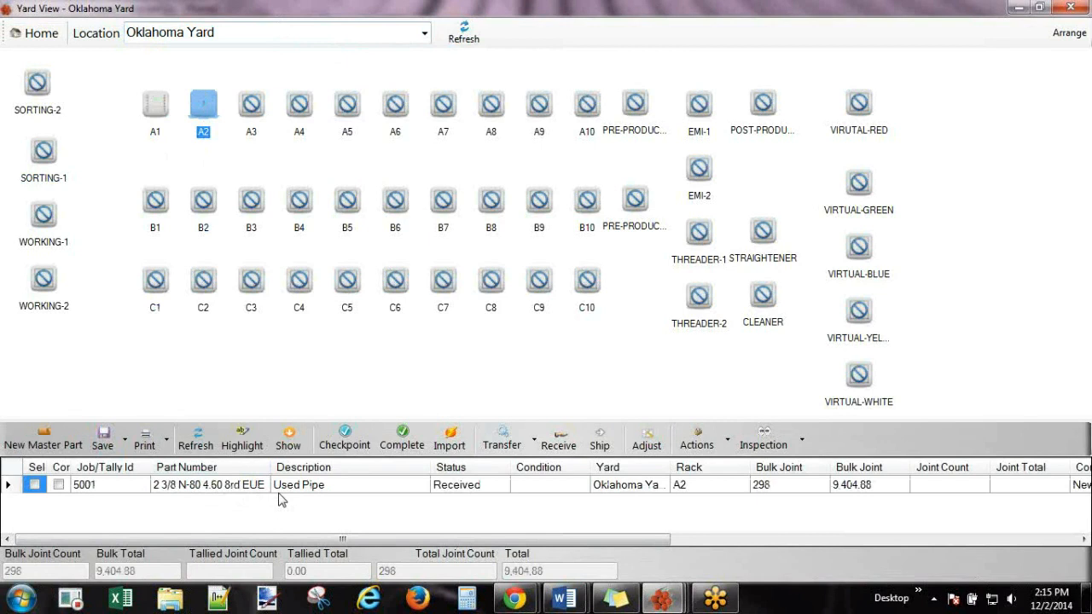
Select empty racks C4 and C3, then shrink the yard view and push it off screen.
{"action": "left_click", "coordinate": [286, 278]}
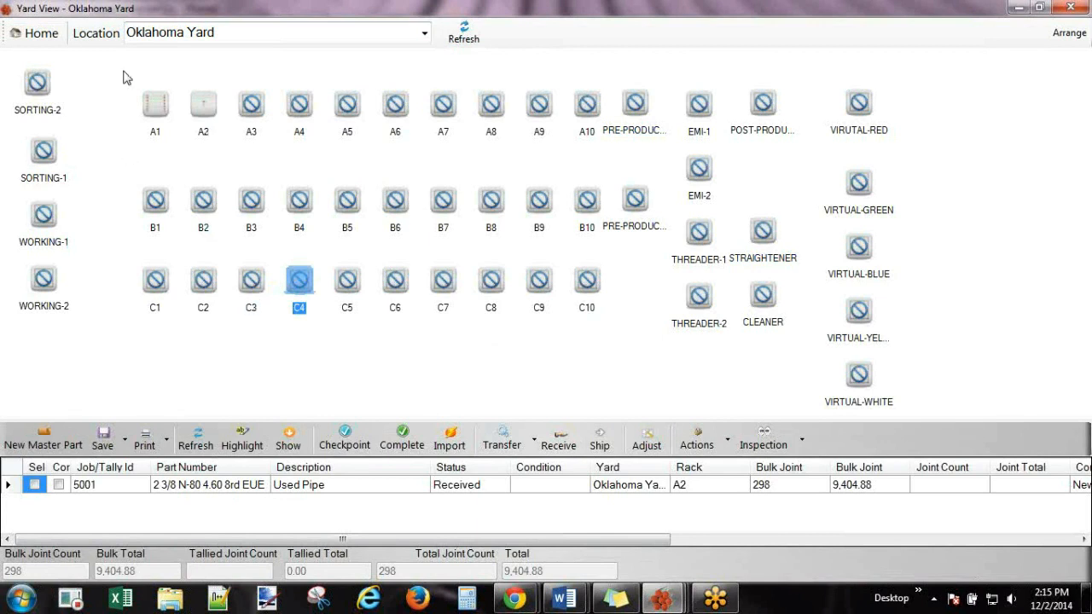
{"action": "left_click", "coordinate": [249, 309]}
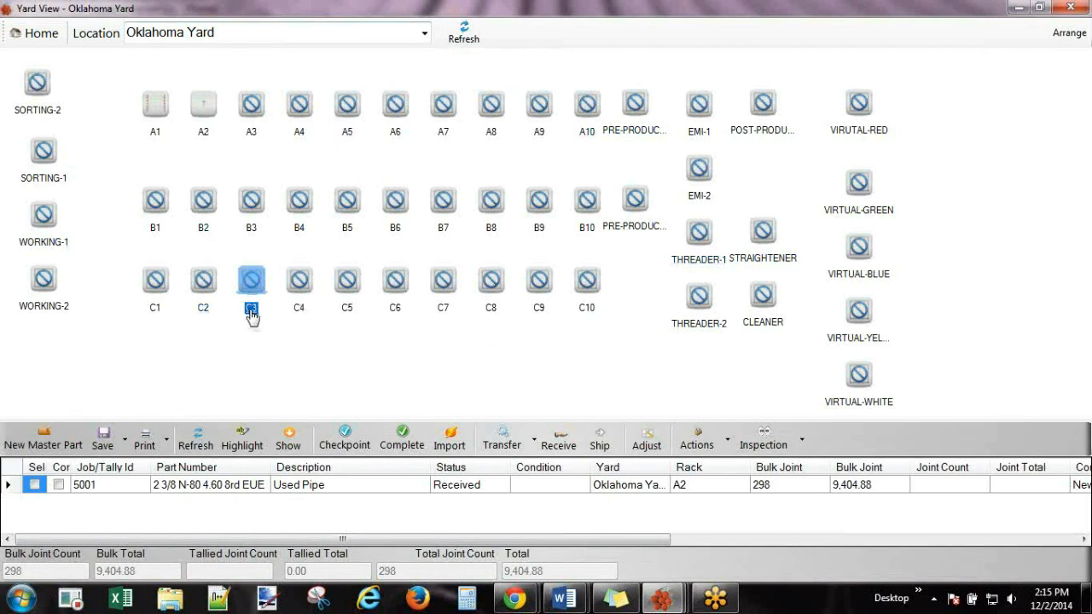
{"action": "double_click", "coordinate": [513, 12]}
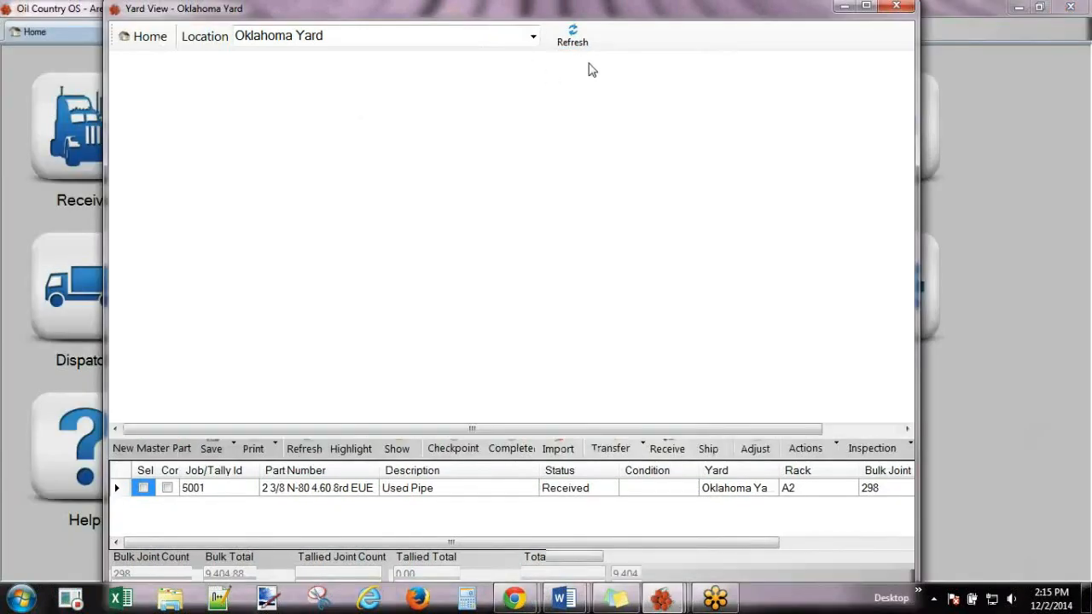
{"action": "left_click_drag", "start_coordinate": [646, 20], "coordinate": [1091, 4]}
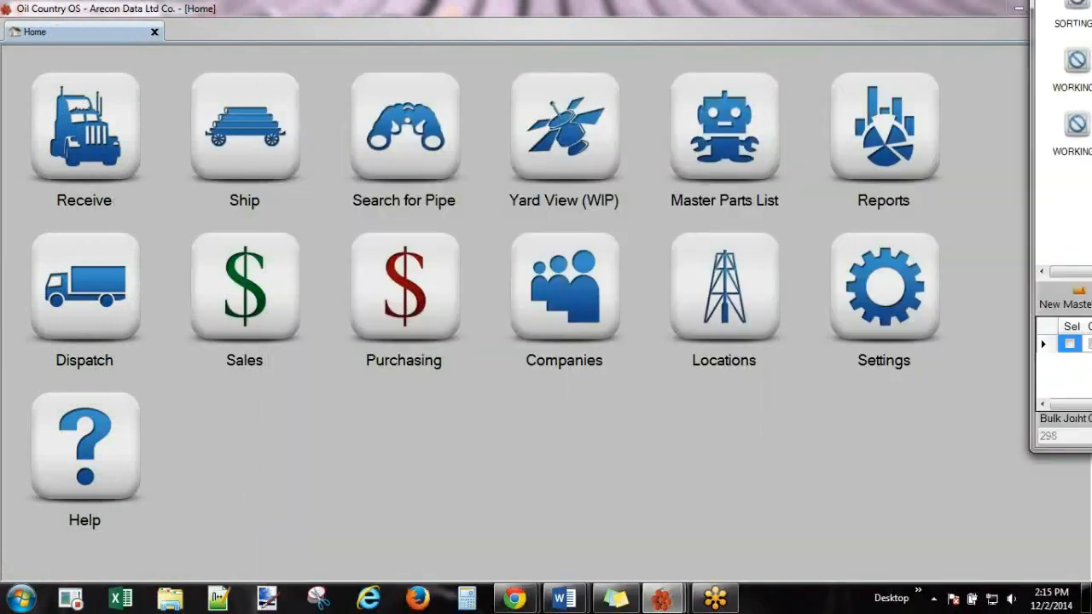
Open the Oklahoma Yard location and show its child racks and bins.
{"action": "left_click", "coordinate": [739, 290]}
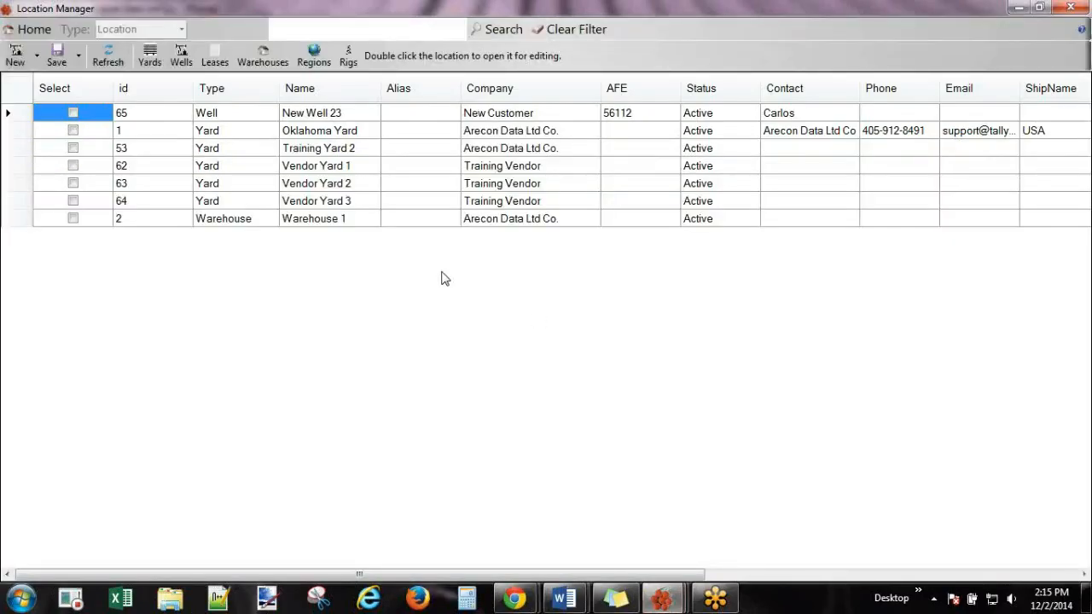
{"action": "left_click_drag", "start_coordinate": [143, 136], "coordinate": [486, 395]}
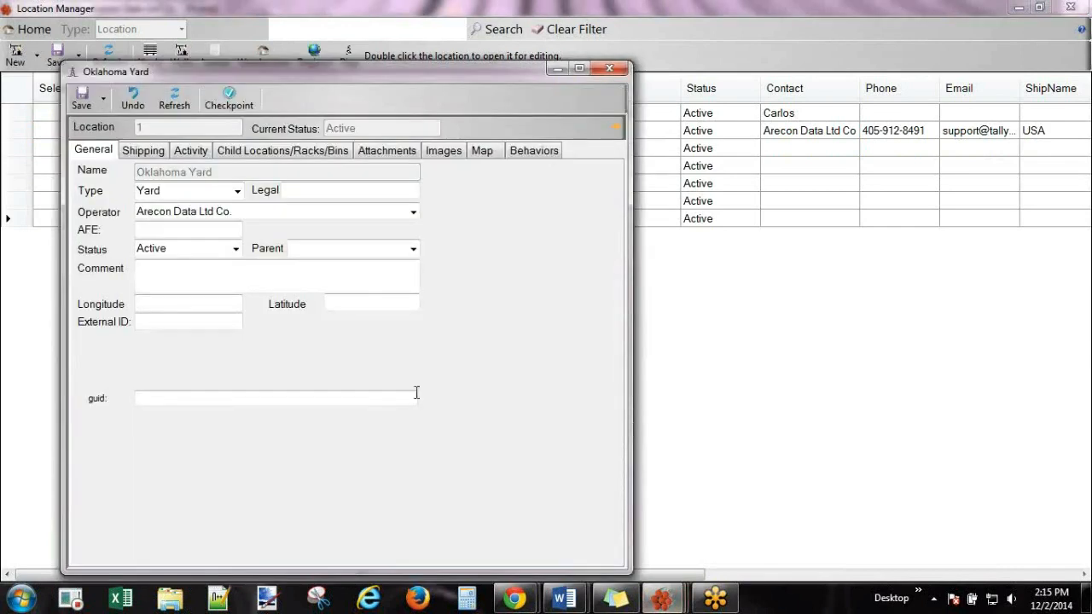
{"action": "left_click", "coordinate": [276, 151]}
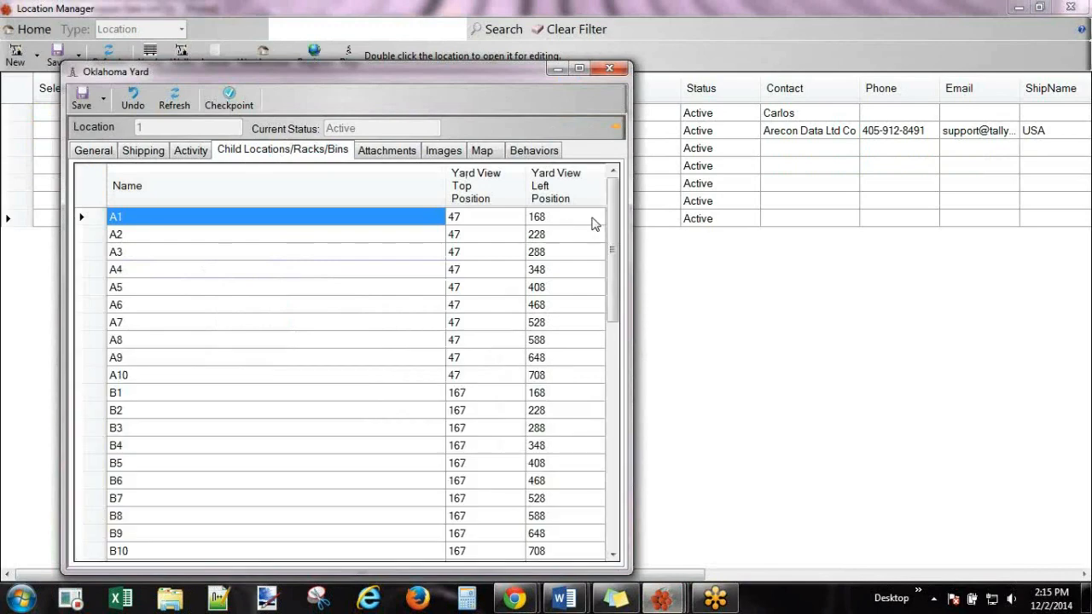
{"action": "left_click_drag", "start_coordinate": [612, 223], "coordinate": [610, 200]}
Open rack A1's own location details, close them, and return to A1's name cell.
{"action": "left_click", "coordinate": [136, 219]}
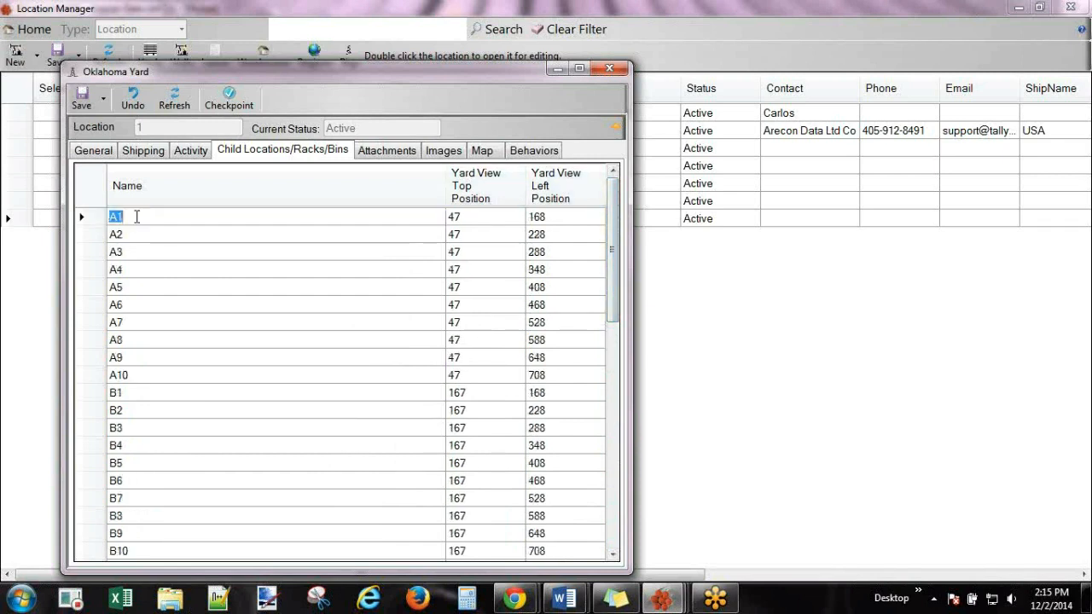
{"action": "left_click", "coordinate": [129, 239]}
{"action": "left_click", "coordinate": [128, 256]}
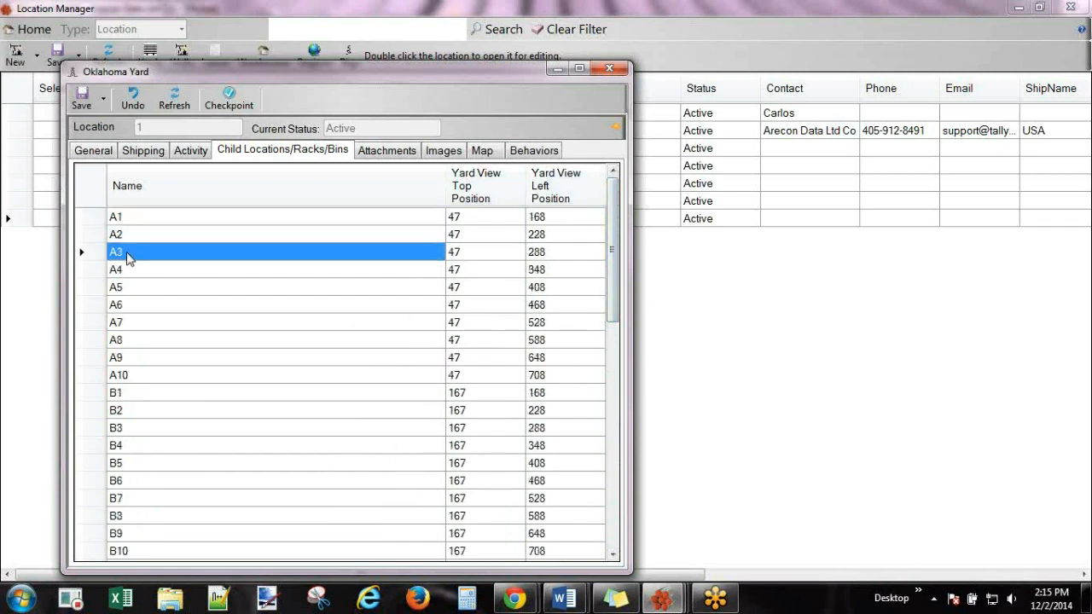
{"action": "left_click", "coordinate": [128, 222]}
{"action": "double_click", "coordinate": [126, 221]}
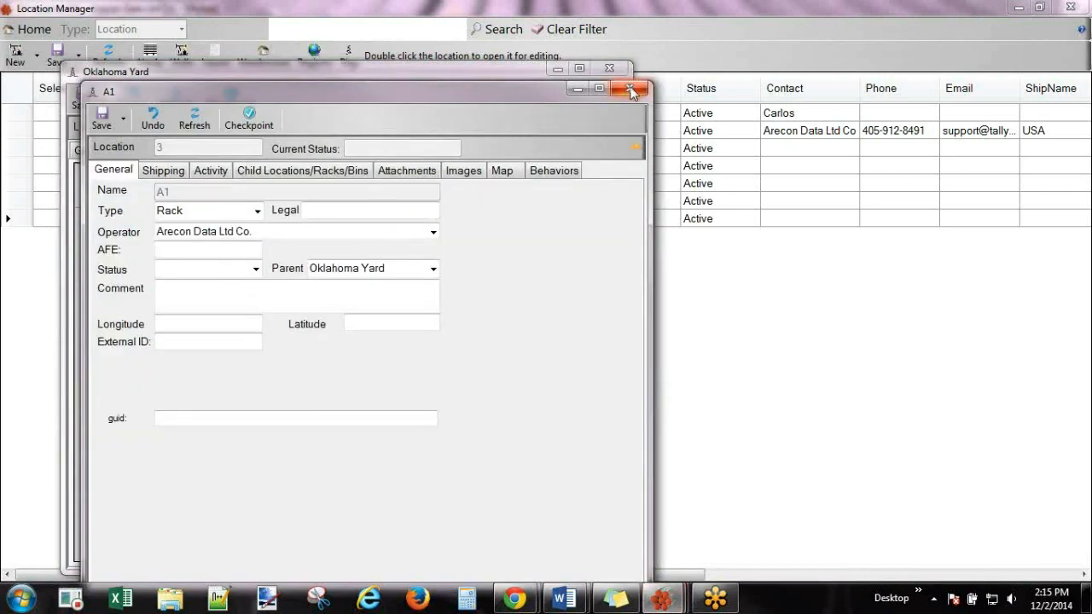
{"action": "left_click", "coordinate": [632, 90]}
{"action": "left_click_drag", "start_coordinate": [522, 75], "coordinate": [548, 63]}
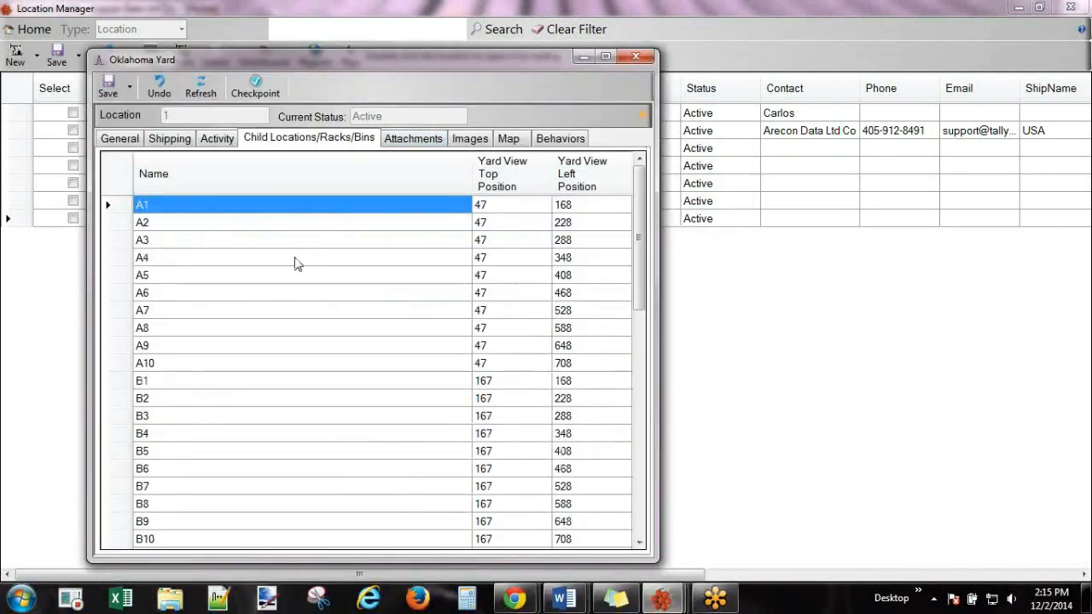
{"action": "left_click", "coordinate": [177, 205]}
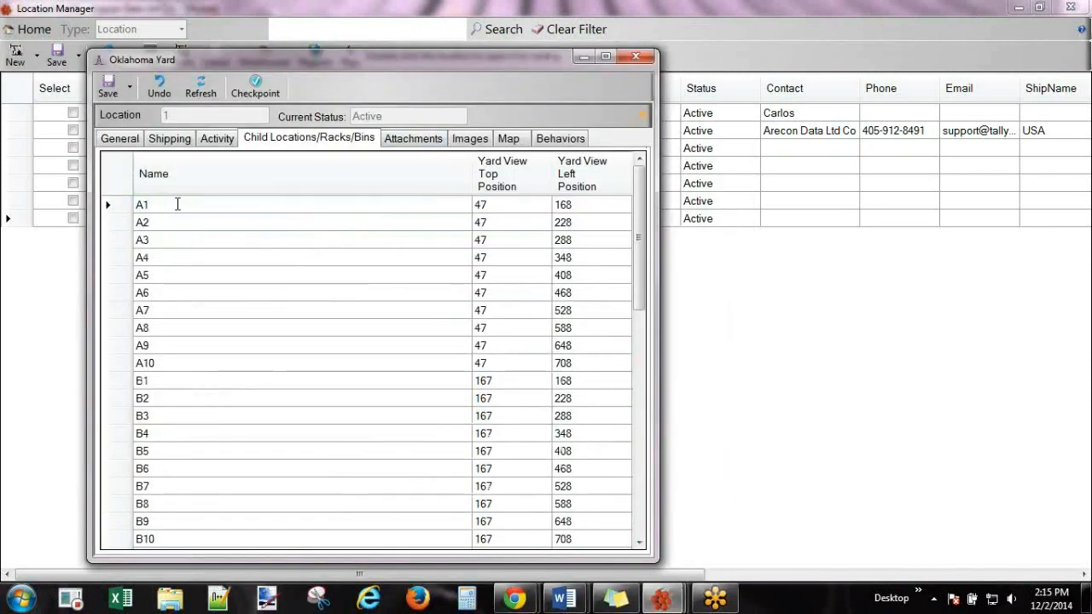
Rename rack A1 to 'A1 new tubing' and select its row.
{"action": "type", "text": "new tubing"}
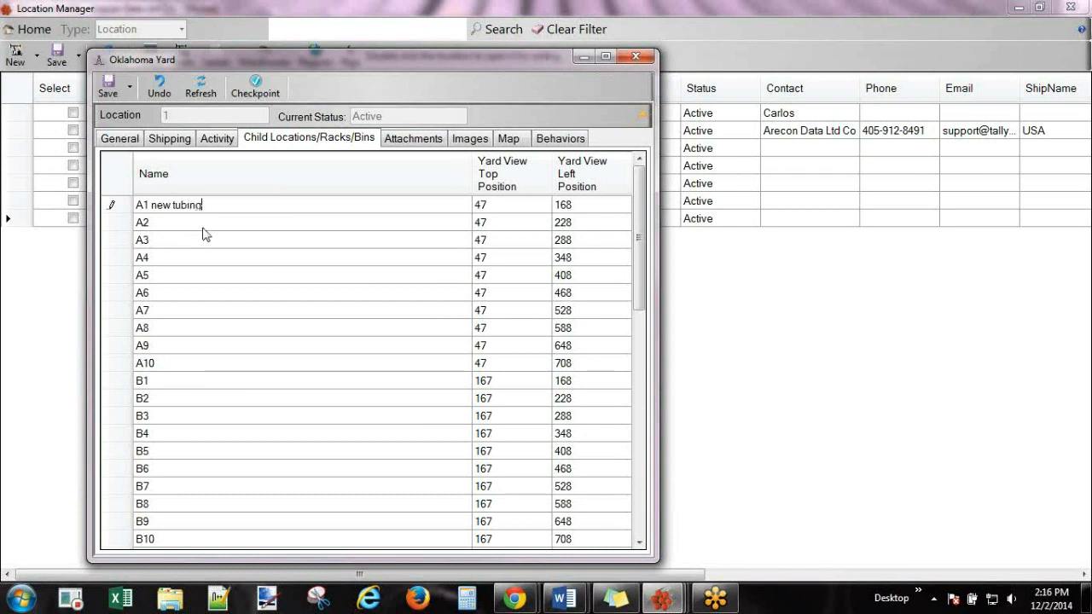
{"action": "left_click", "coordinate": [204, 224]}
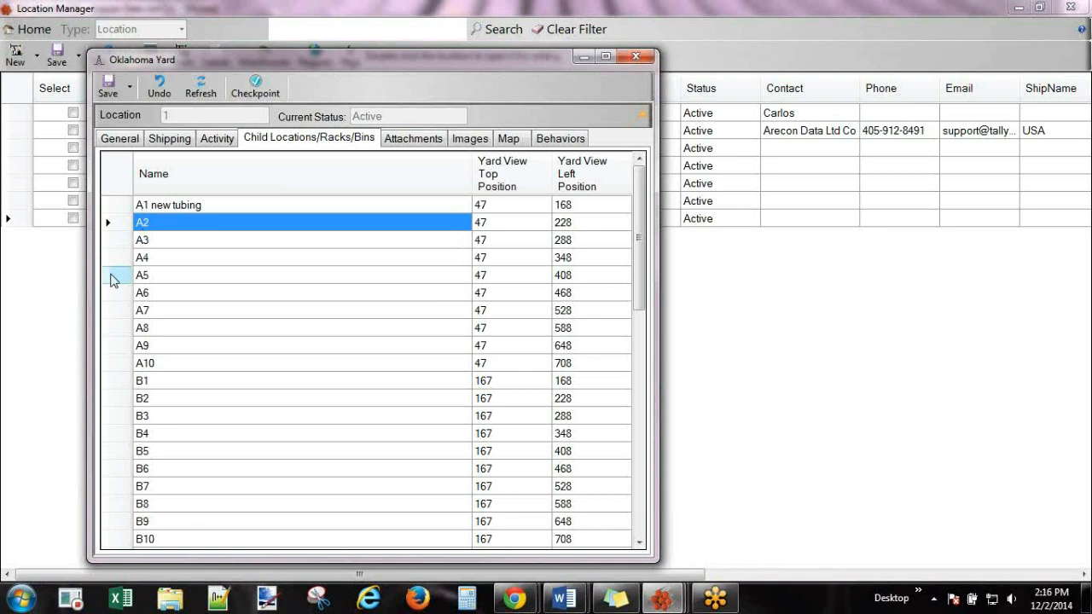
{"action": "left_click", "coordinate": [189, 208]}
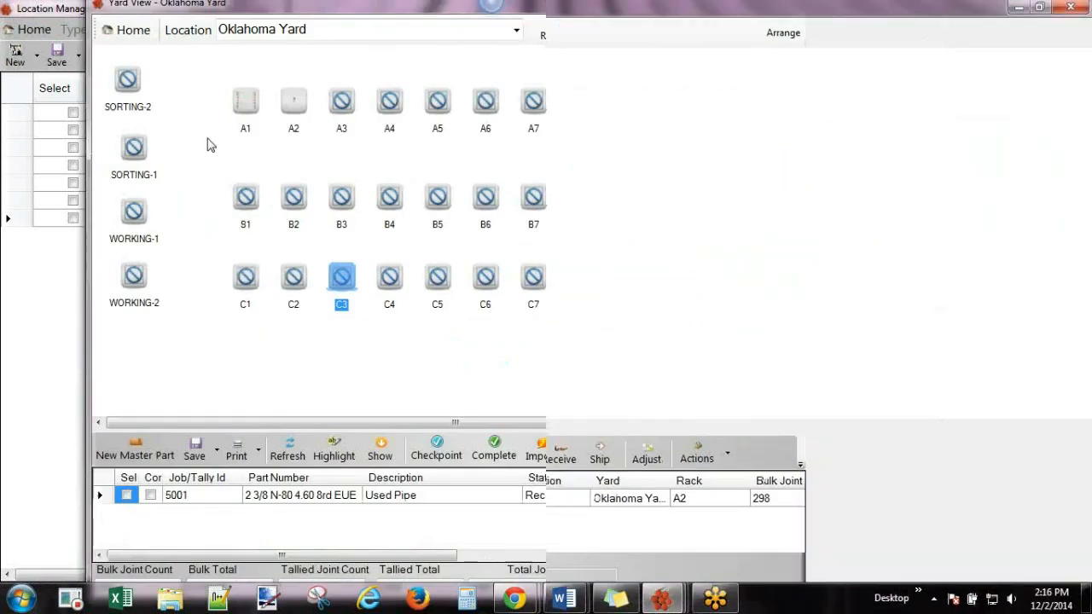
Select racks A1 and A3 on the yard map, then restore and close the yard view.
{"action": "left_click", "coordinate": [155, 137]}
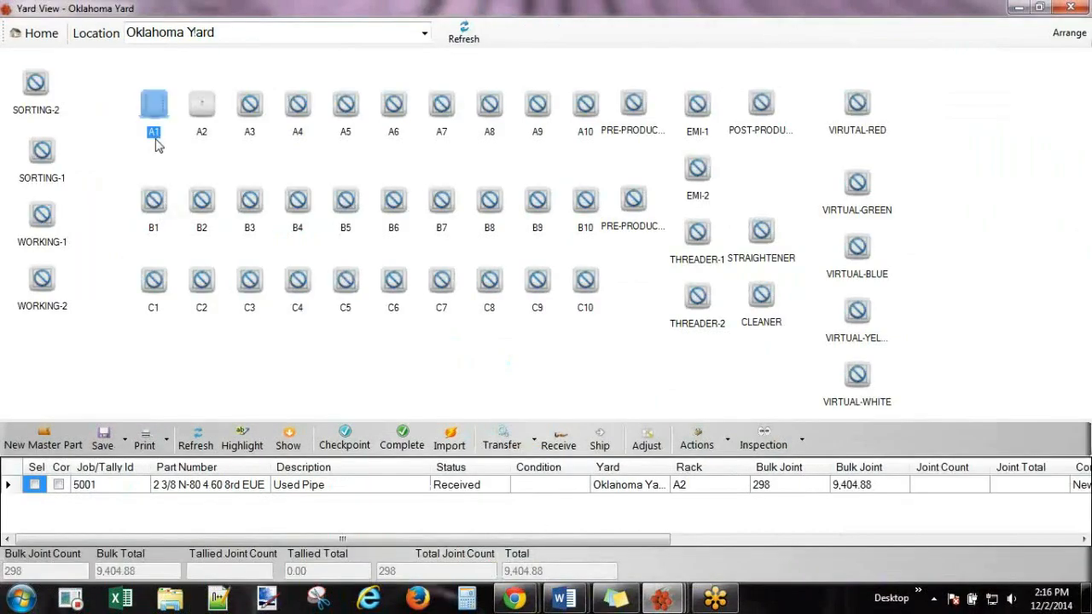
{"action": "left_click", "coordinate": [199, 139]}
{"action": "left_click", "coordinate": [250, 138]}
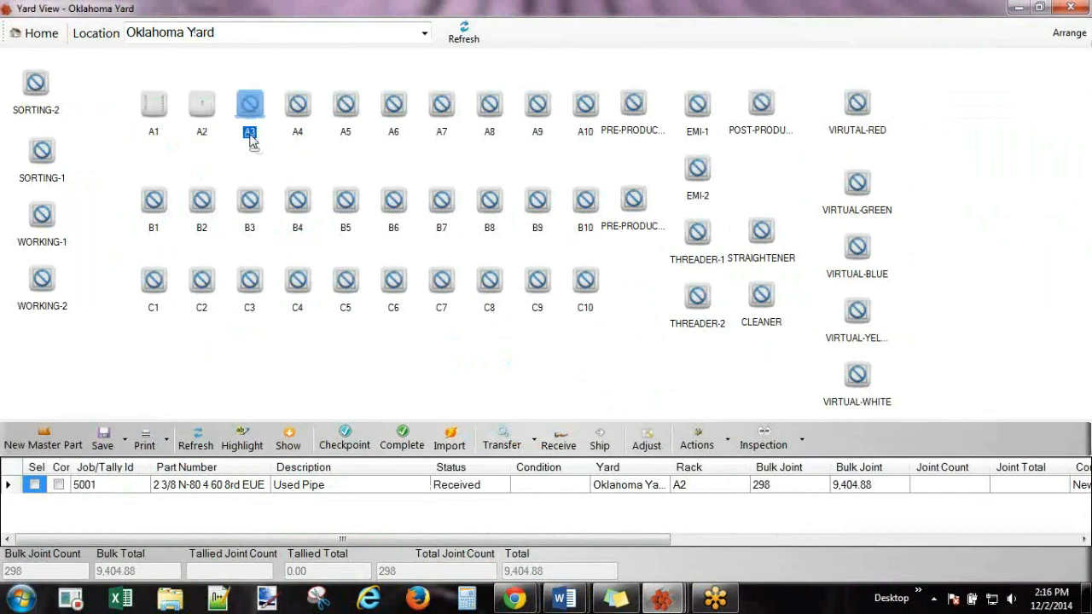
{"action": "double_click", "coordinate": [481, 12]}
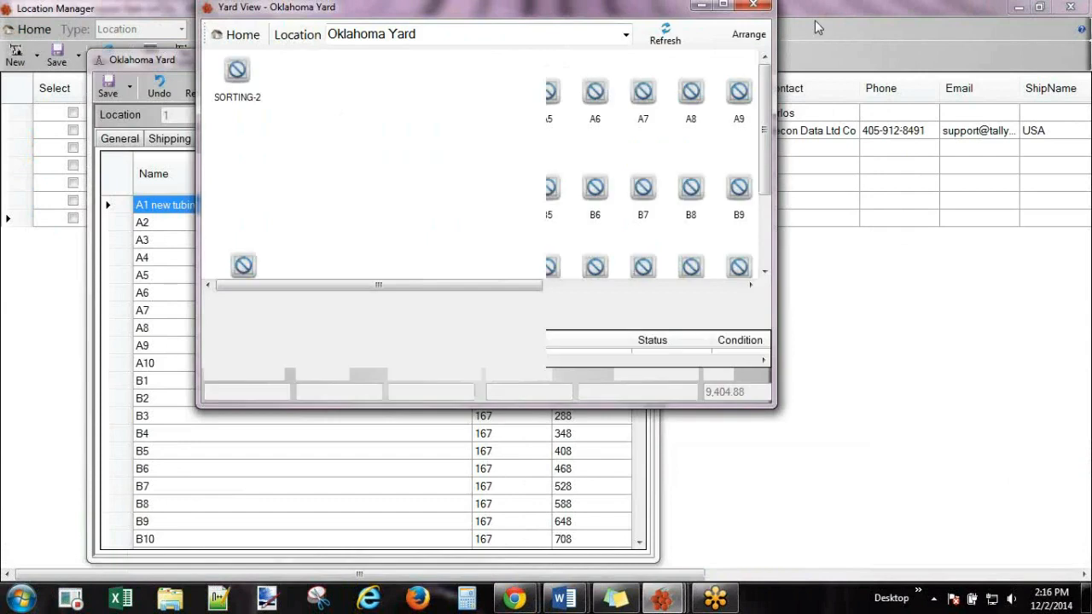
{"action": "left_click", "coordinate": [754, 4]}
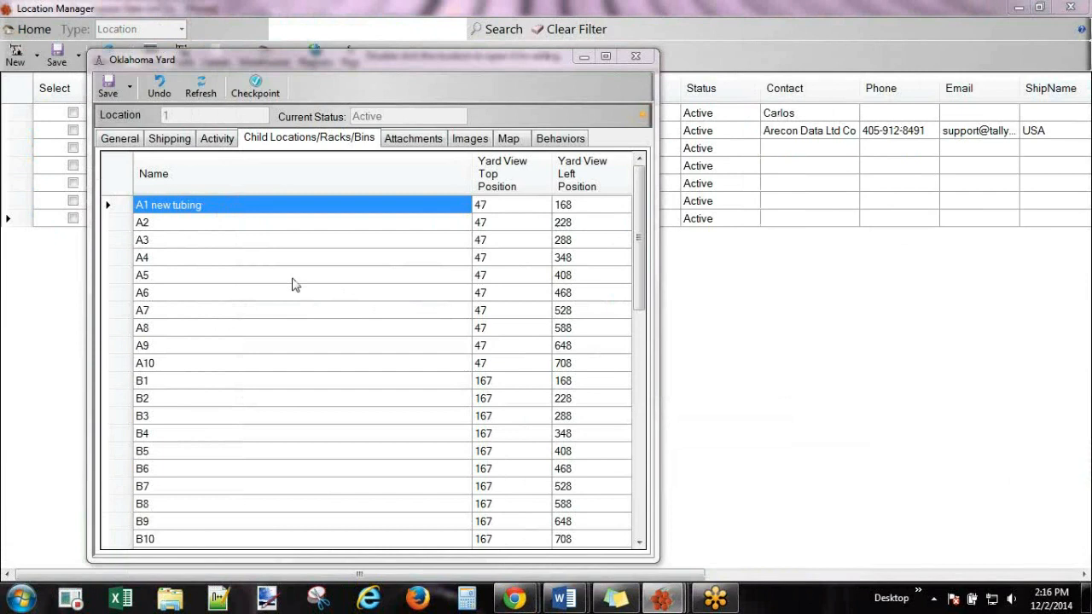
Delete 'new tubing' from rack A1's name, leaving plain A1.
{"action": "left_click", "coordinate": [209, 207]}
{"action": "left_click_drag", "start_coordinate": [205, 205], "coordinate": [155, 209]}
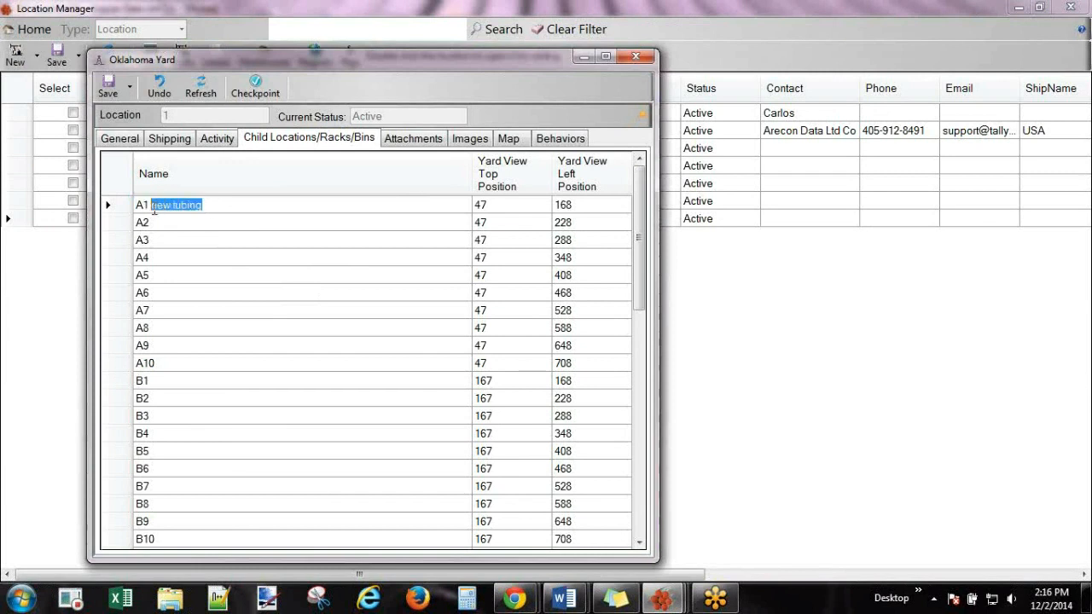
{"action": "key", "text": "BackSpace"}
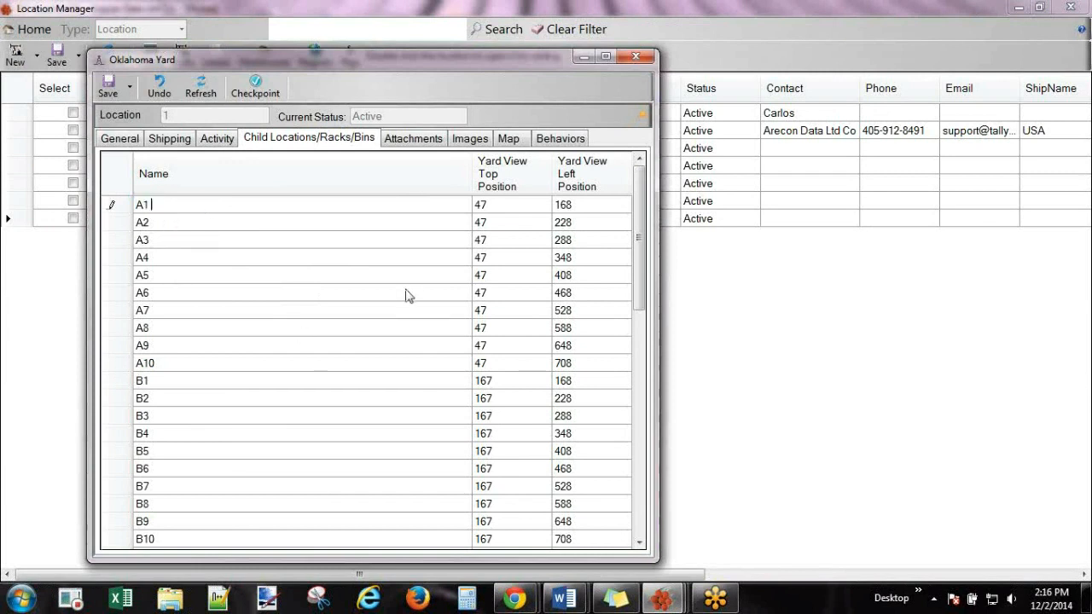
Select rack A1's top position value of 47 and bring the reopened yard view to the centre.
{"action": "left_click_drag", "start_coordinate": [462, 61], "coordinate": [456, 36]}
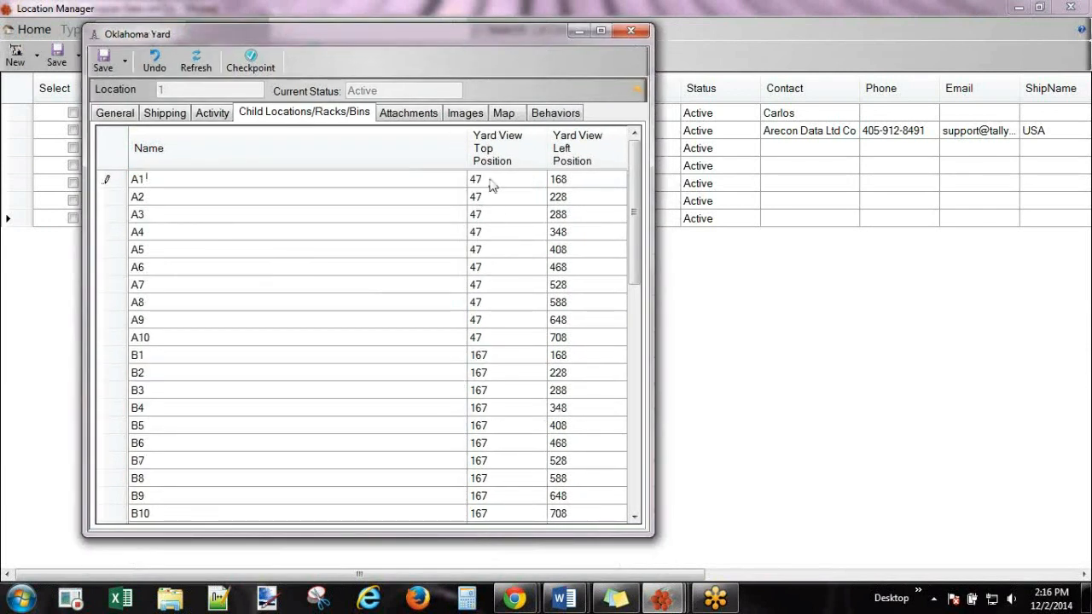
{"action": "scroll", "coordinate": [635, 232], "scroll_direction": "down", "scroll_amount": 1}
{"action": "scroll", "coordinate": [637, 179], "scroll_direction": "up", "scroll_amount": 1}
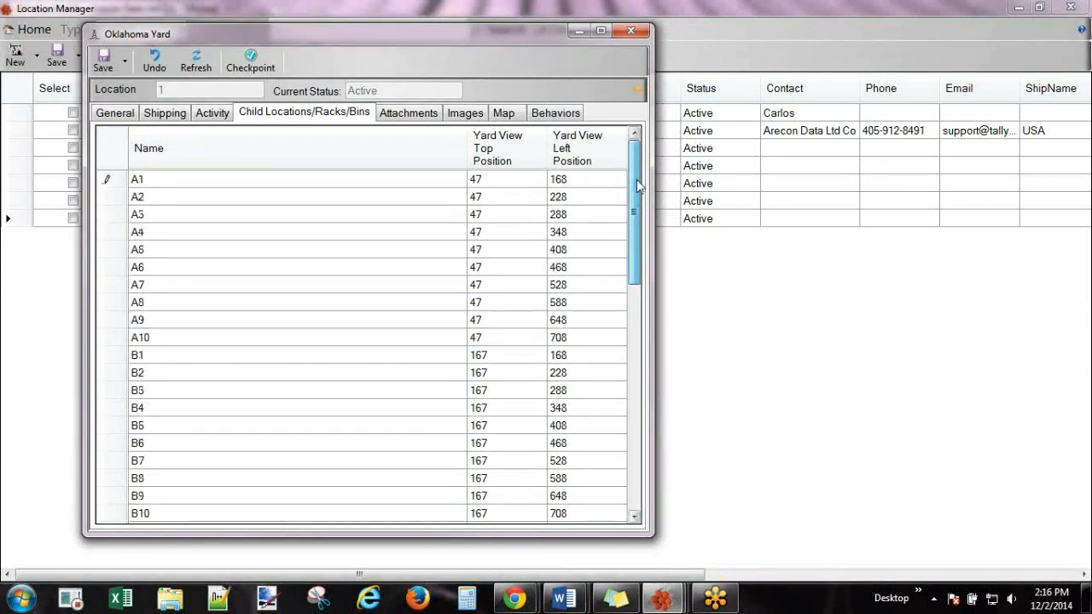
{"action": "left_click", "coordinate": [483, 183]}
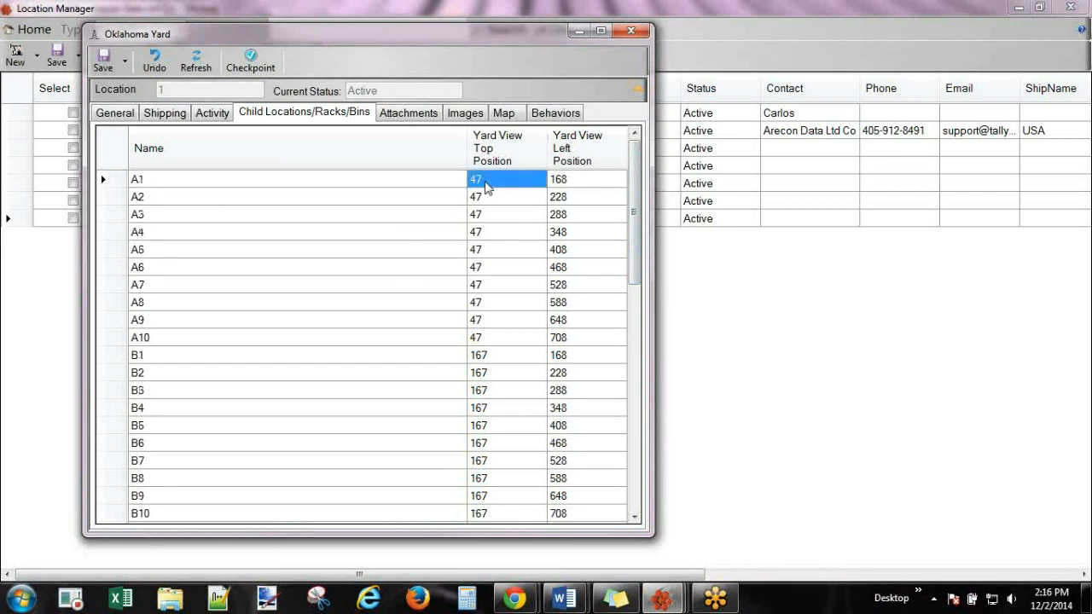
{"action": "left_click", "coordinate": [482, 181]}
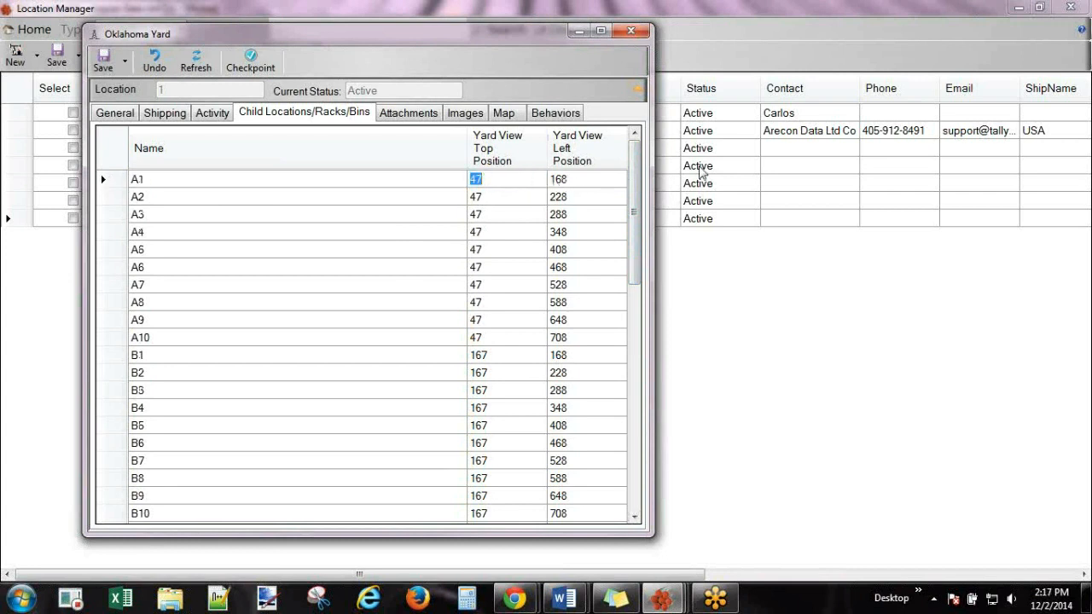
{"action": "left_click_drag", "start_coordinate": [860, 87], "coordinate": [406, 0]}
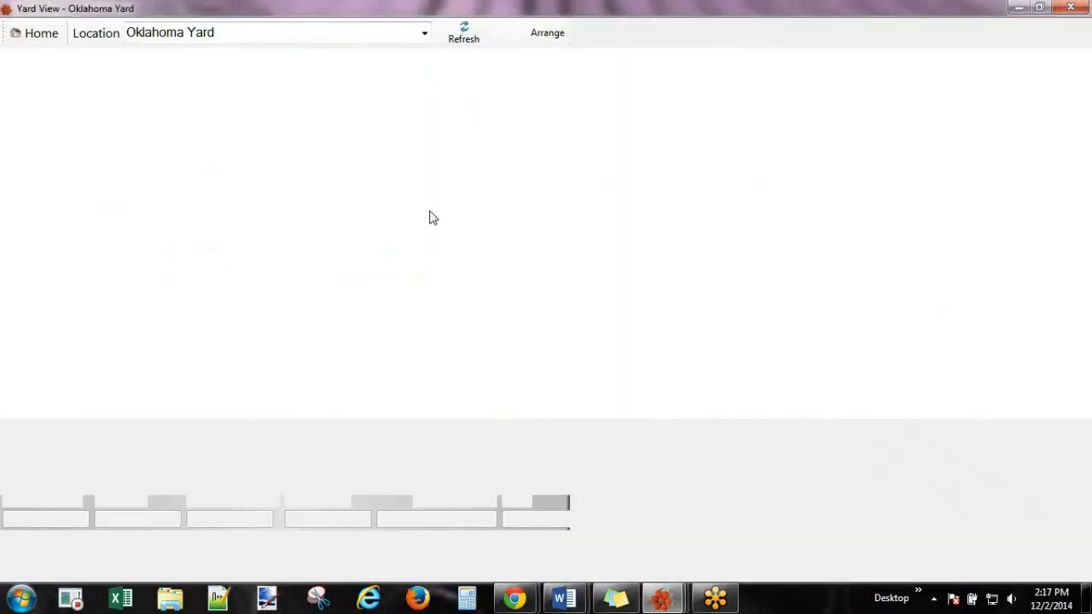
Inspect racks A1, A2 and A3, finding job 5001's 298 joints, 9,404.88 ft on A2.
{"action": "left_click", "coordinate": [153, 93]}
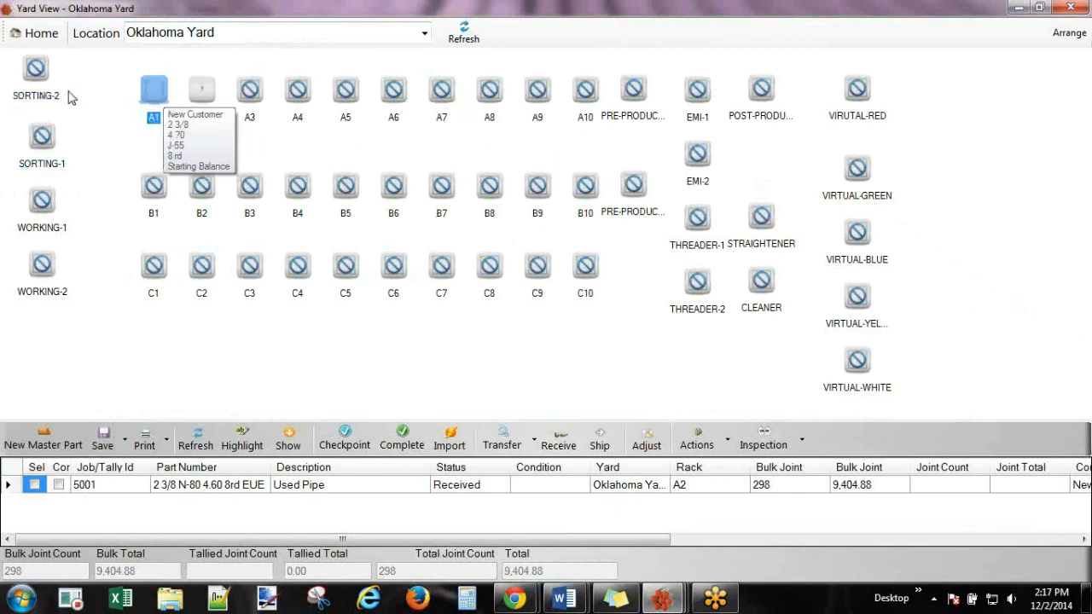
{"action": "left_click_drag", "start_coordinate": [322, 9], "coordinate": [448, 227]}
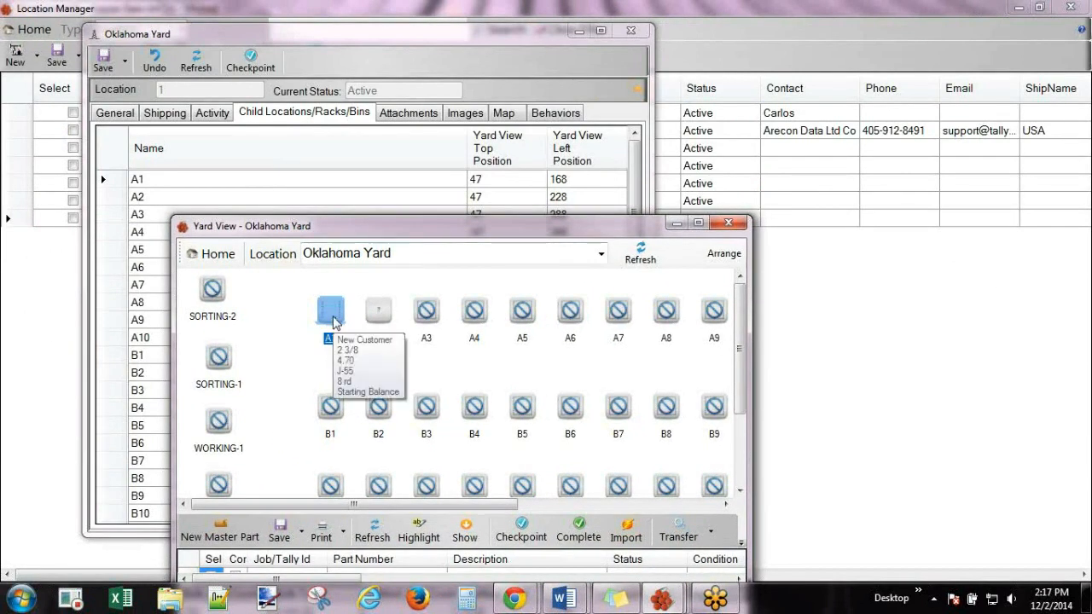
{"action": "left_click", "coordinate": [204, 313]}
{"action": "left_click", "coordinate": [339, 319]}
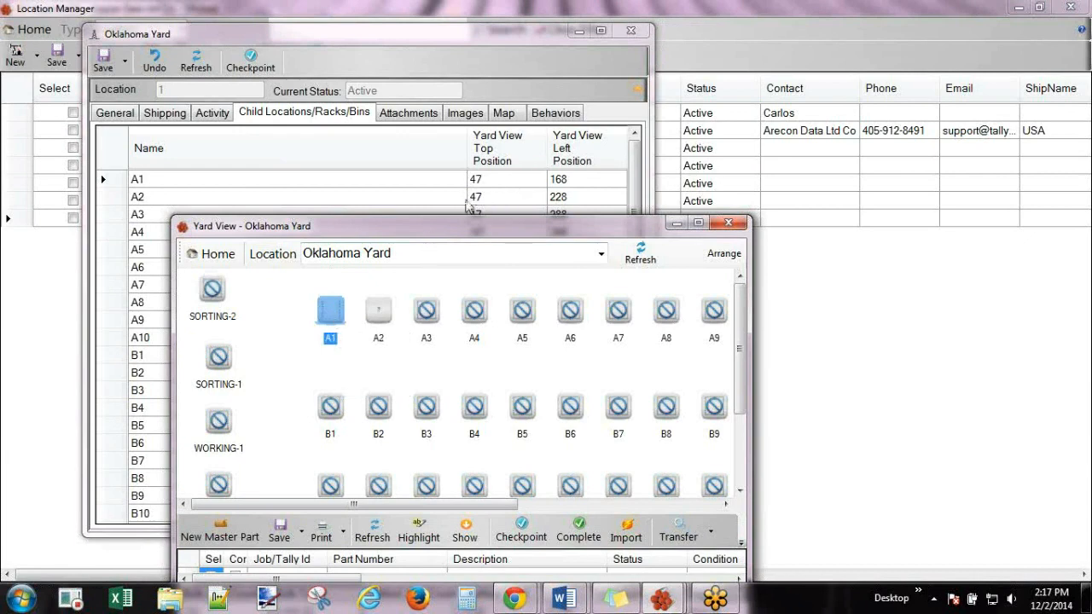
{"action": "left_click", "coordinate": [375, 320]}
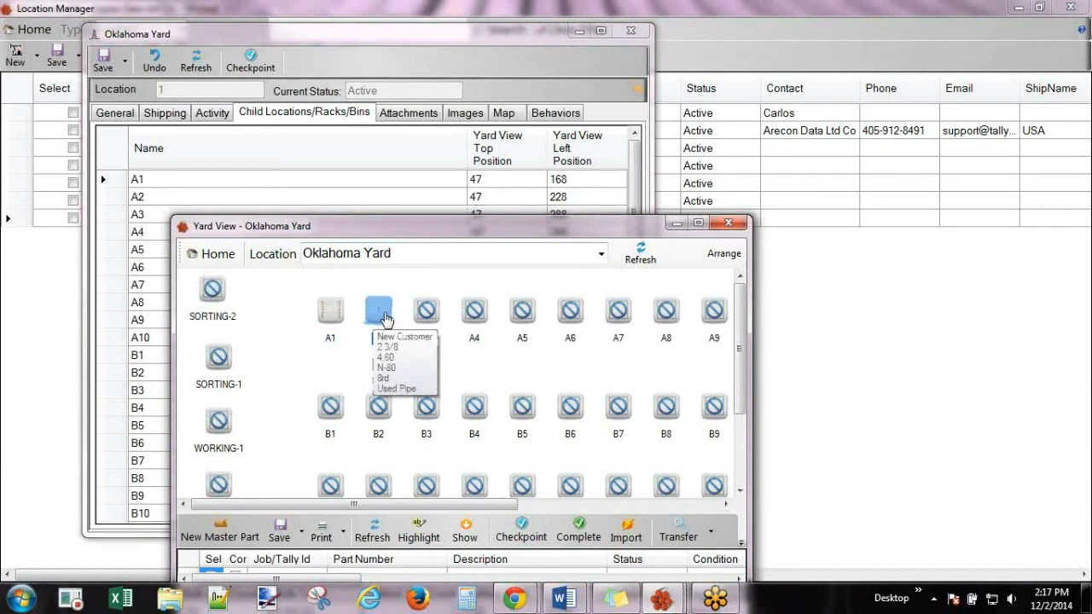
{"action": "left_click", "coordinate": [369, 317]}
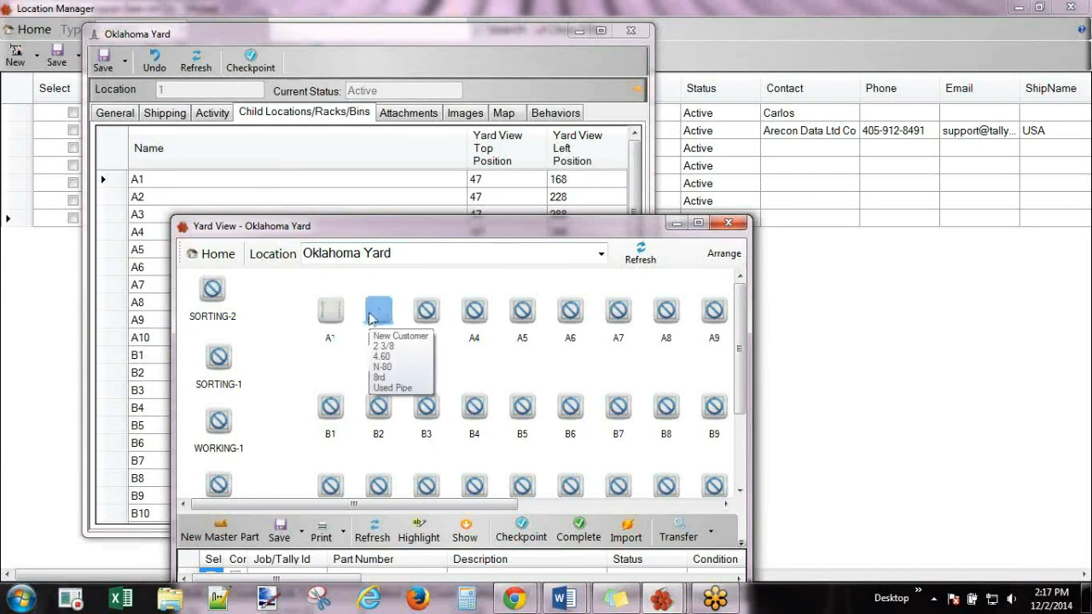
{"action": "left_click", "coordinate": [426, 314]}
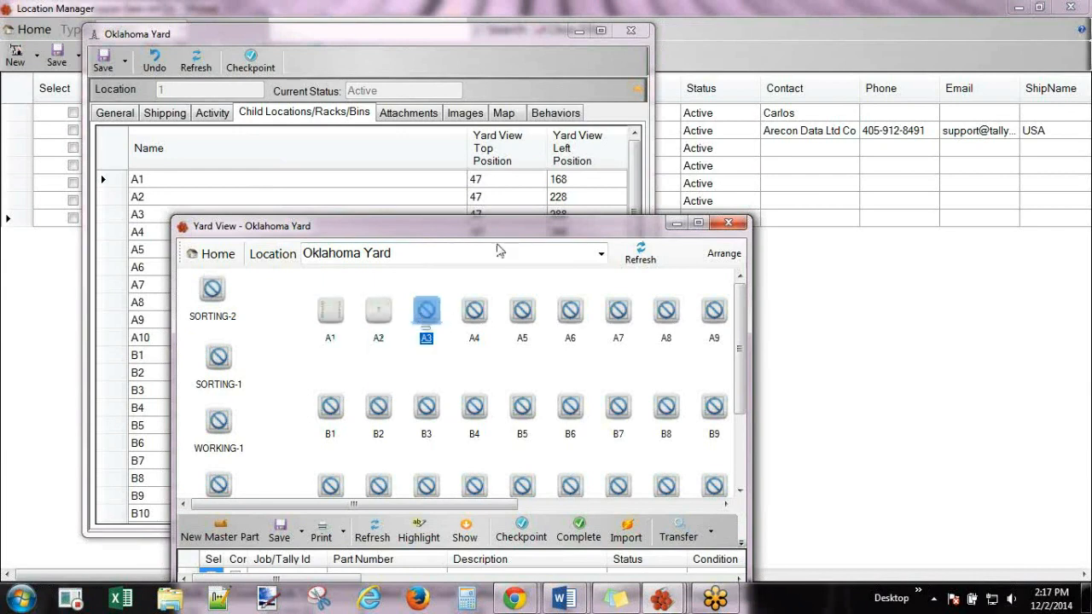
Maximize the yard view, select racks A8 and A7, then clear the selection.
{"action": "left_click_drag", "start_coordinate": [546, 231], "coordinate": [682, 290]}
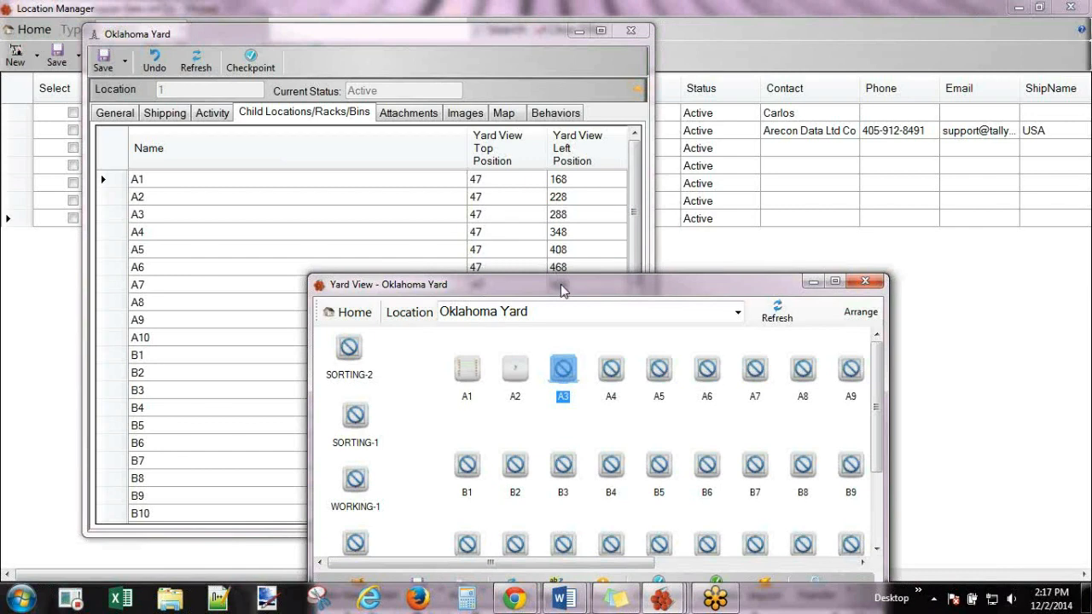
{"action": "left_click_drag", "start_coordinate": [560, 284], "coordinate": [427, 7]}
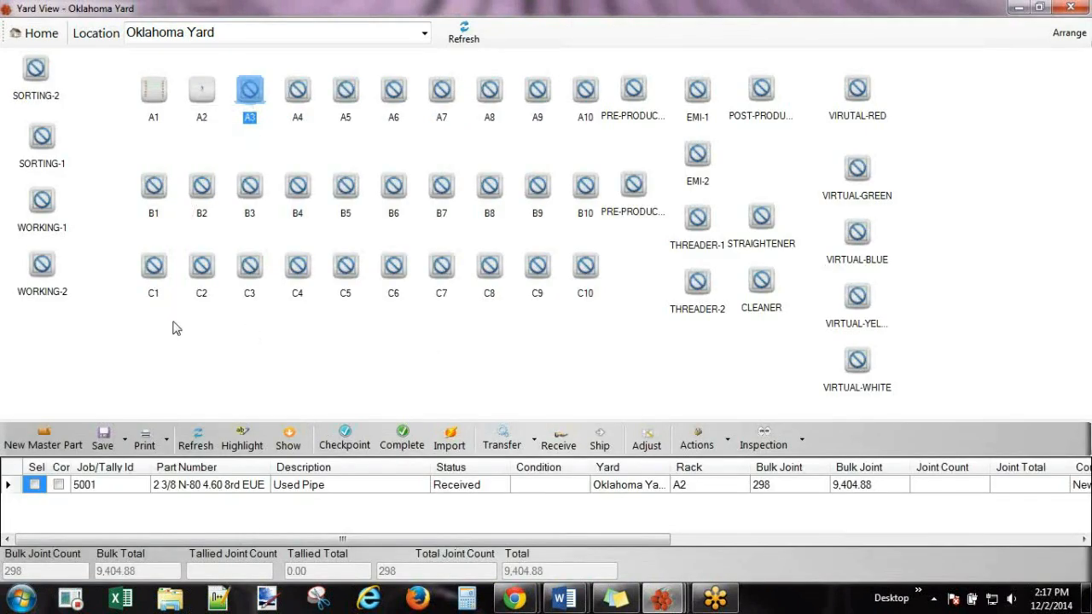
{"action": "left_click", "coordinate": [482, 91]}
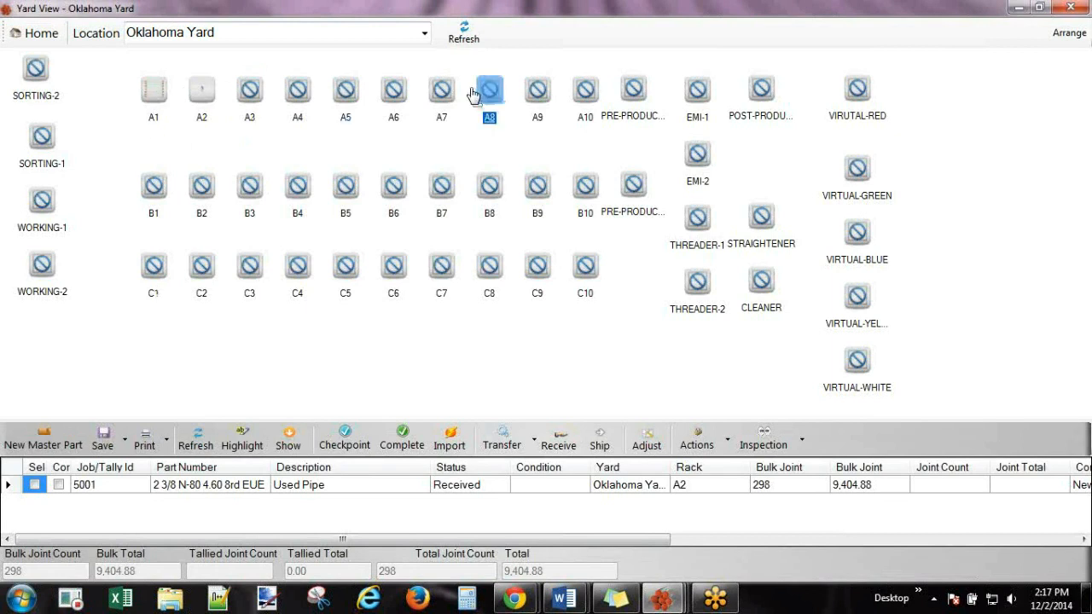
{"action": "left_click", "coordinate": [446, 92]}
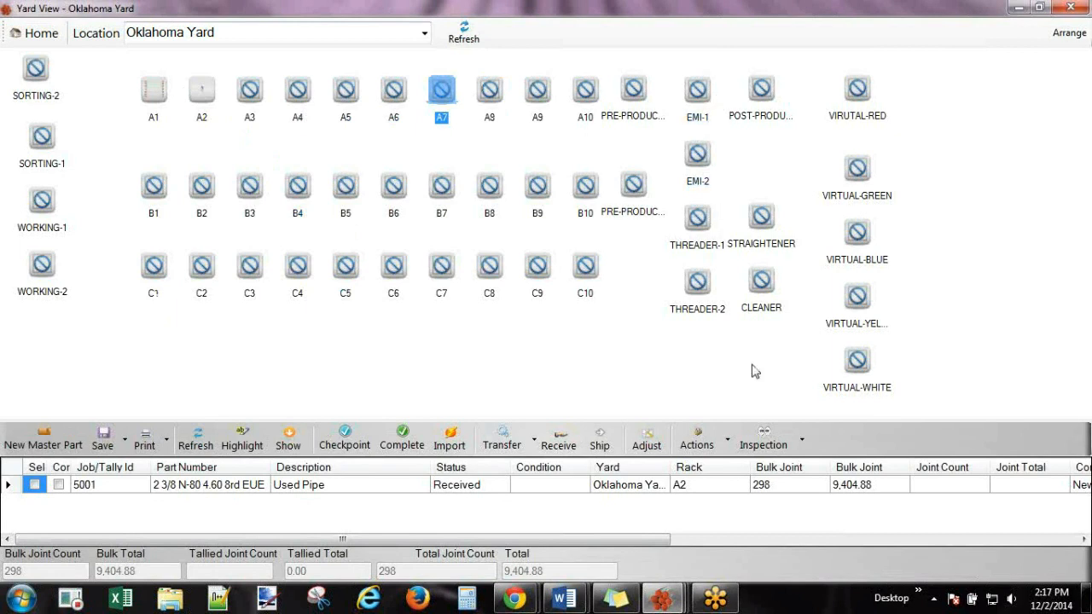
{"action": "left_click", "coordinate": [310, 339]}
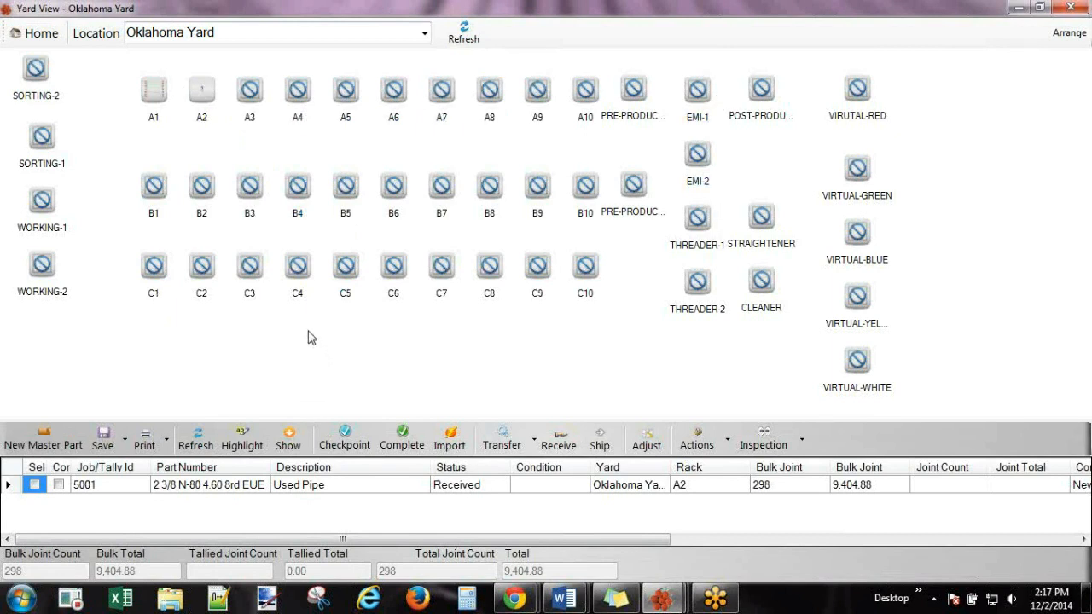
Start a new rack beside C4 named EMI 4.
{"action": "right_click", "coordinate": [302, 271]}
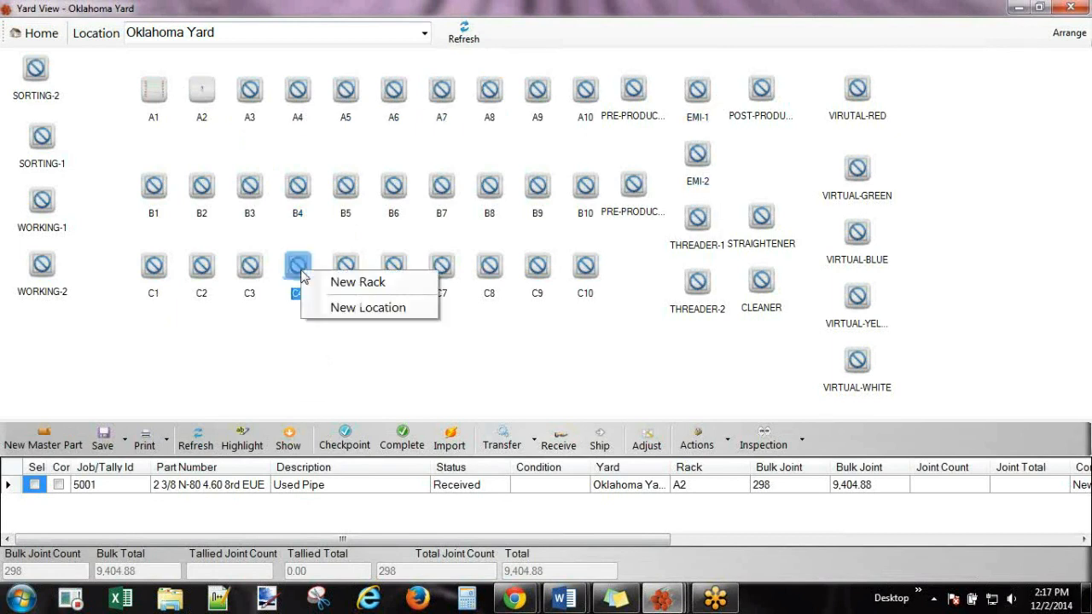
{"action": "left_click", "coordinate": [358, 283]}
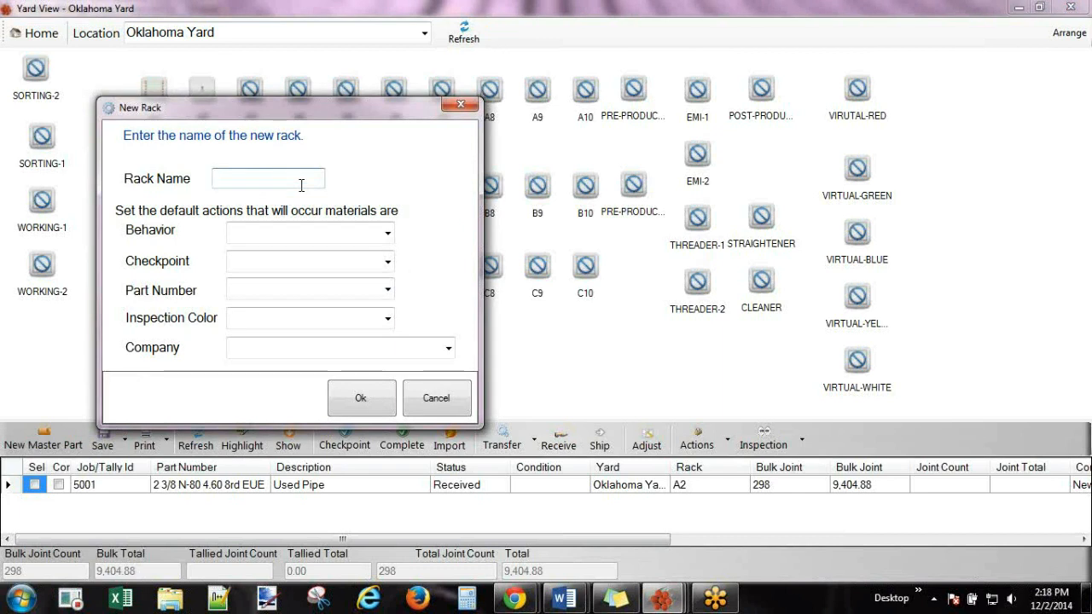
{"action": "type", "text": "EMI 4"}
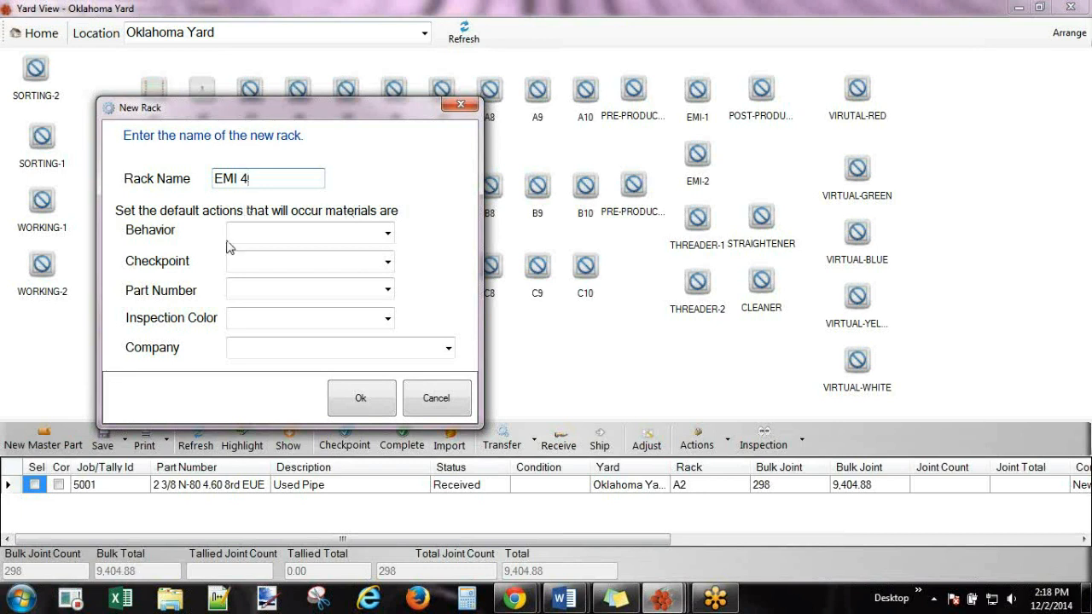
Set the new rack's behavior to Perform Checkpoint with checkpoint EMI.
{"action": "left_click", "coordinate": [388, 234]}
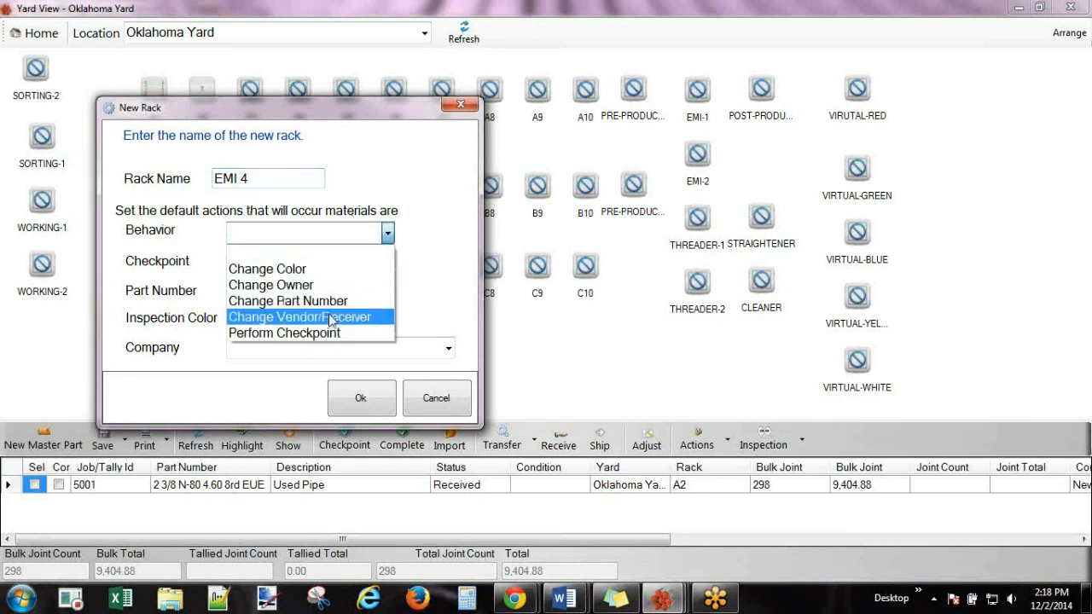
{"action": "left_click", "coordinate": [328, 334]}
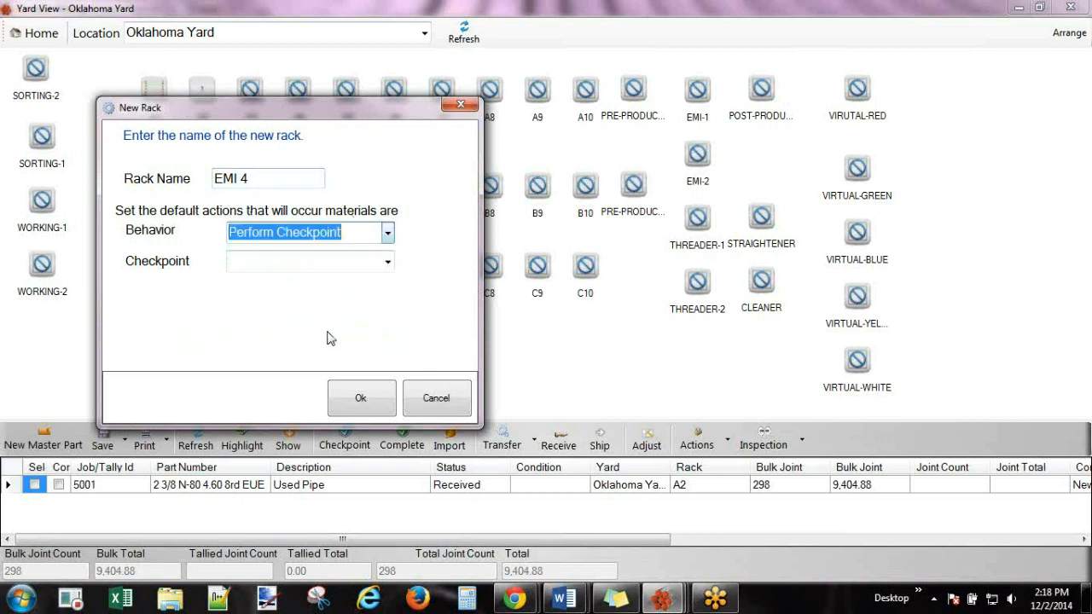
{"action": "left_click", "coordinate": [389, 266]}
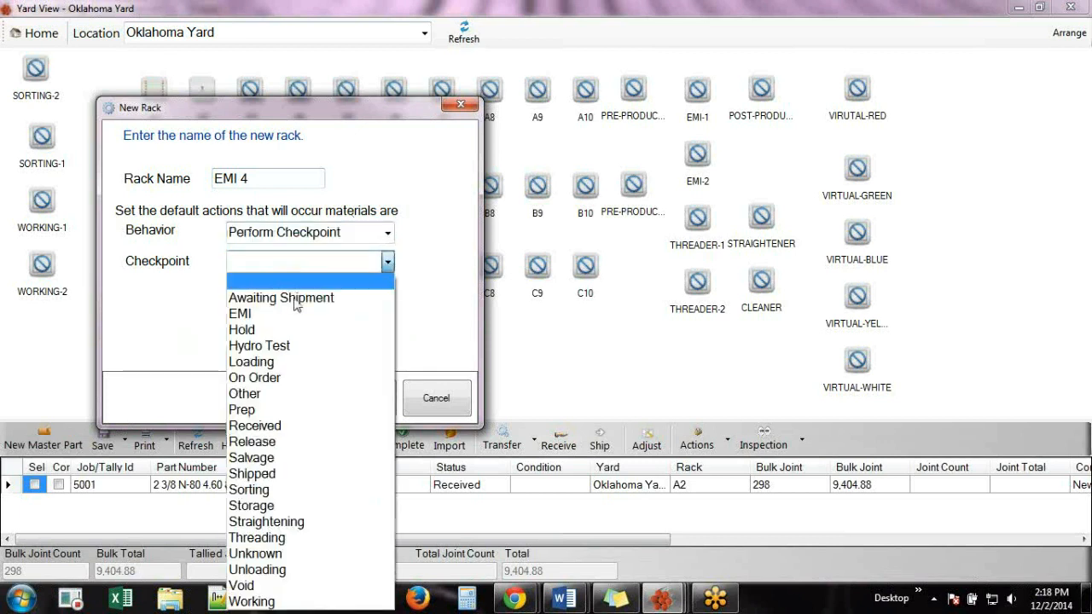
{"action": "left_click", "coordinate": [258, 316]}
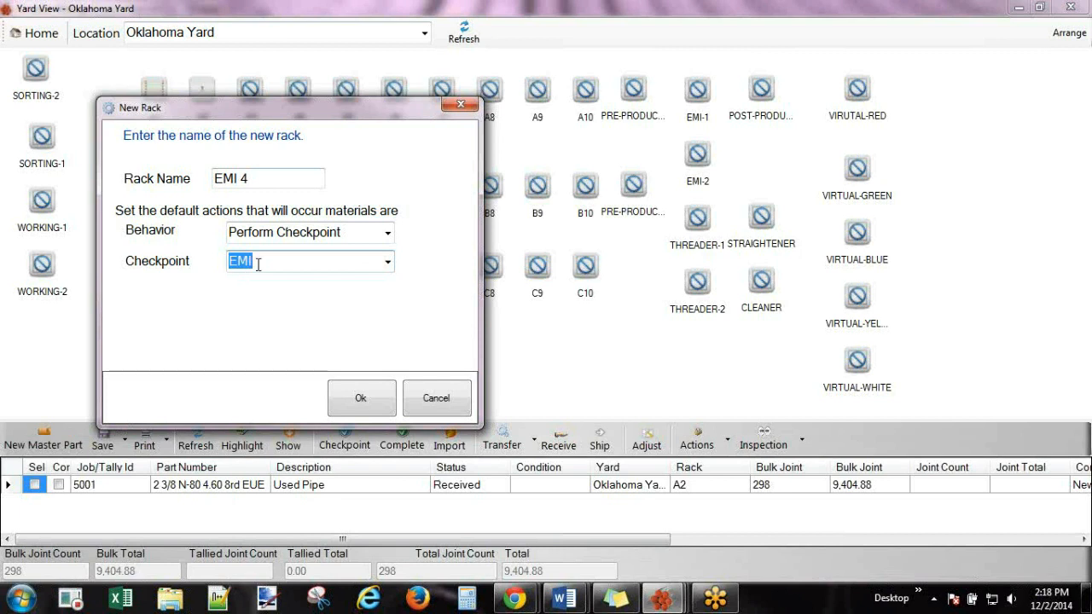
Try the Change Part Number and Change Vendor/Receiver rack behaviors without choosing values.
{"action": "left_click", "coordinate": [387, 233]}
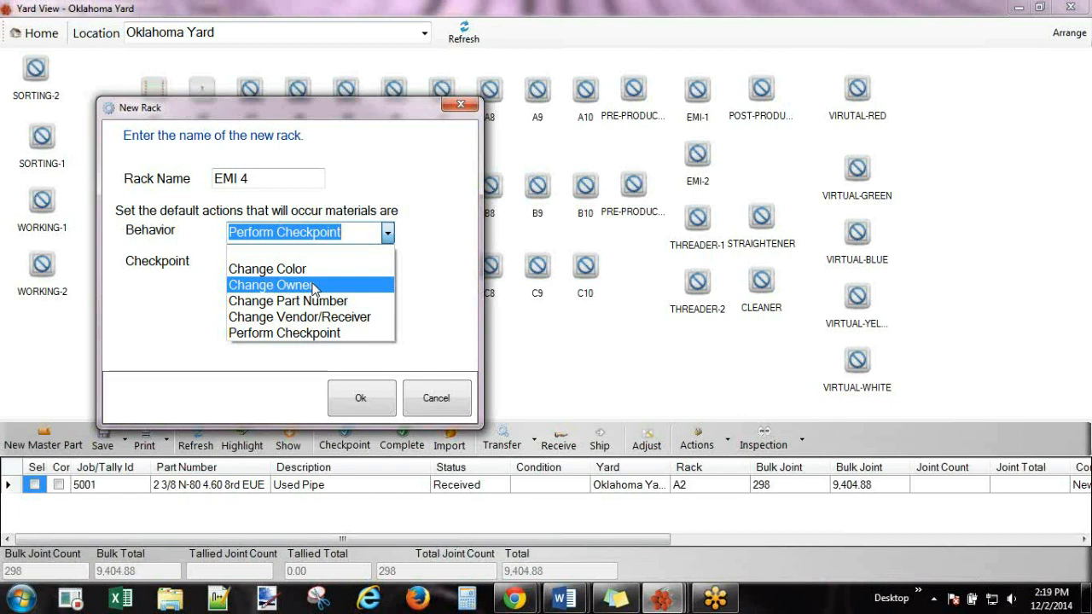
{"action": "left_click", "coordinate": [312, 302]}
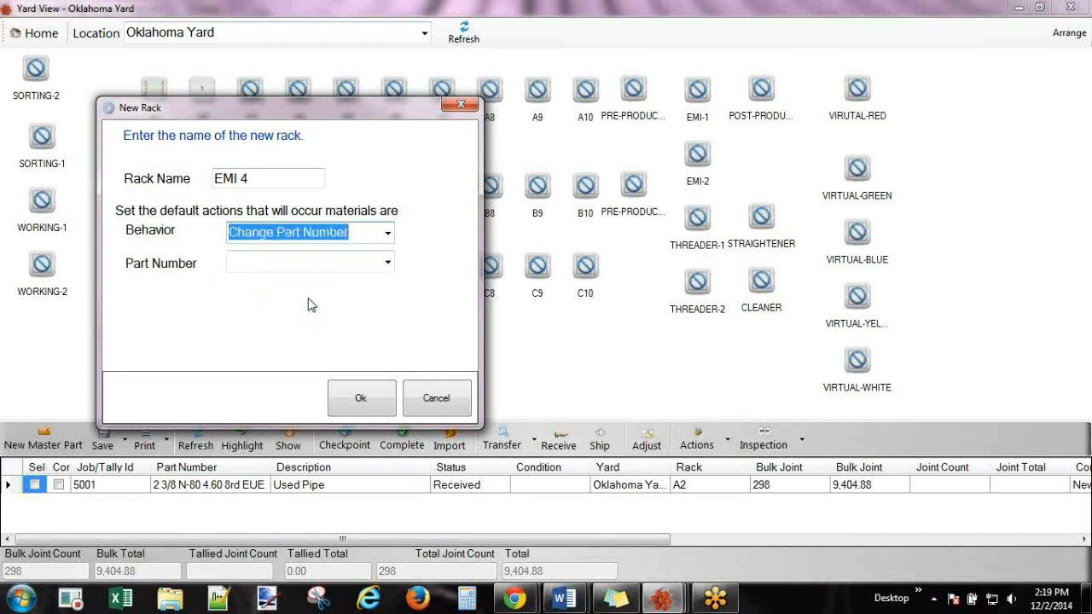
{"action": "left_click", "coordinate": [387, 262]}
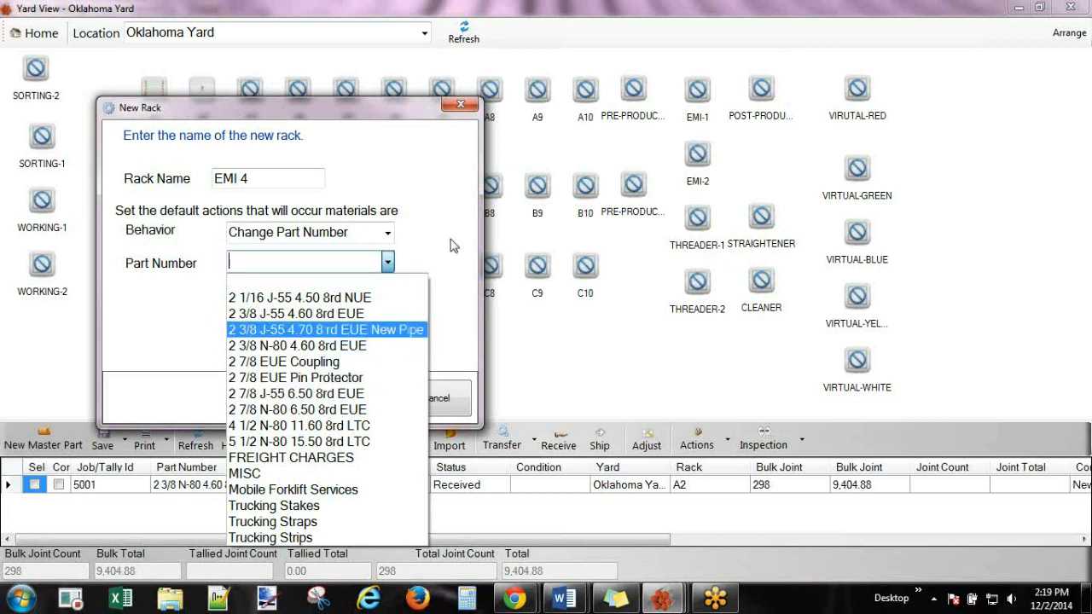
{"action": "left_click", "coordinate": [387, 234]}
{"action": "left_click", "coordinate": [388, 235]}
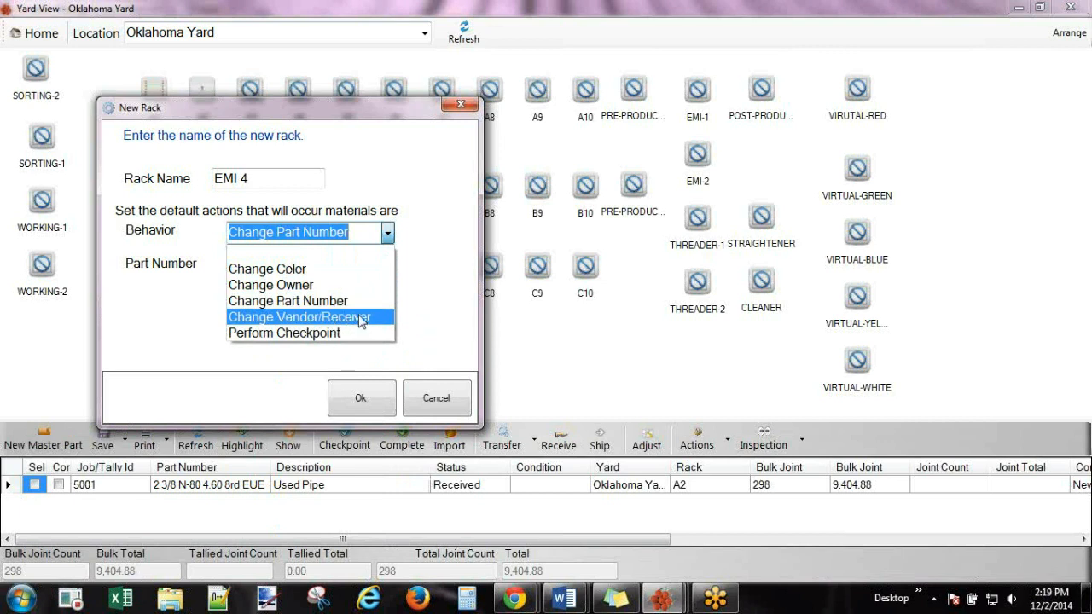
{"action": "left_click", "coordinate": [360, 318]}
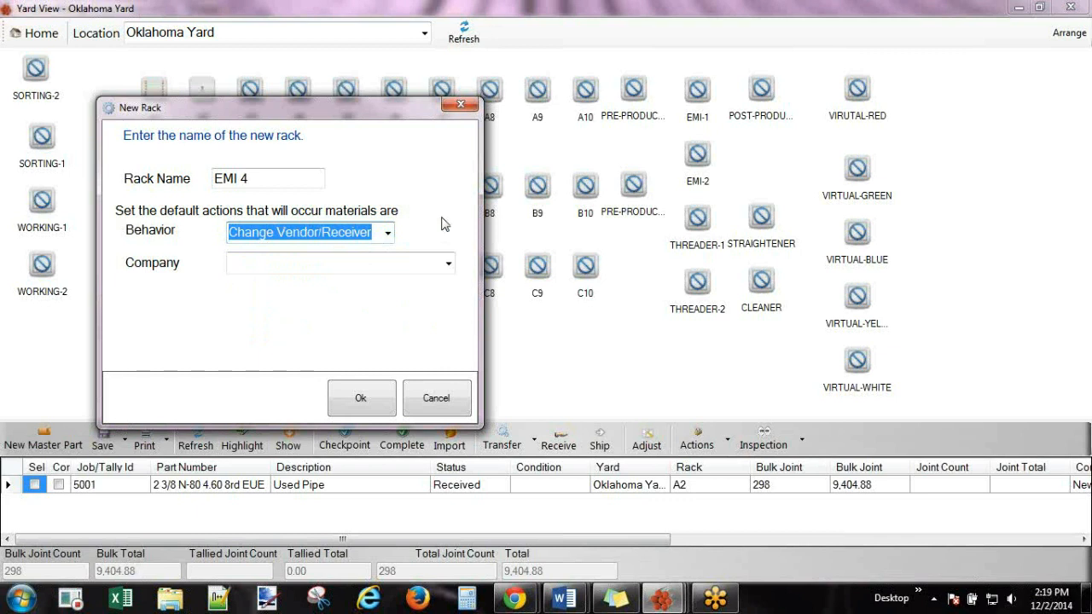
{"action": "left_click", "coordinate": [449, 266]}
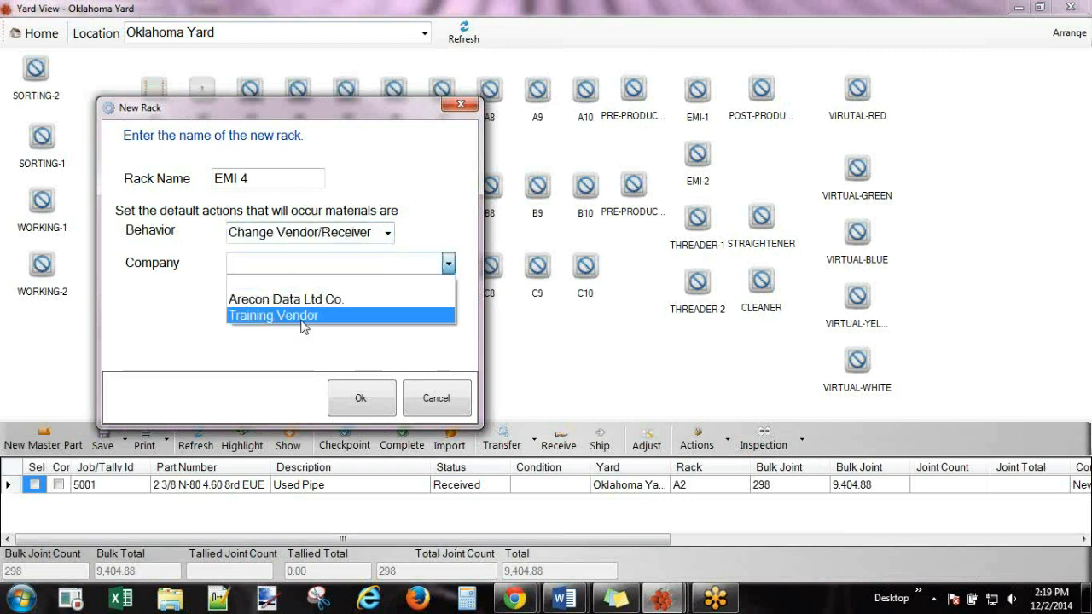
{"action": "left_click", "coordinate": [440, 212]}
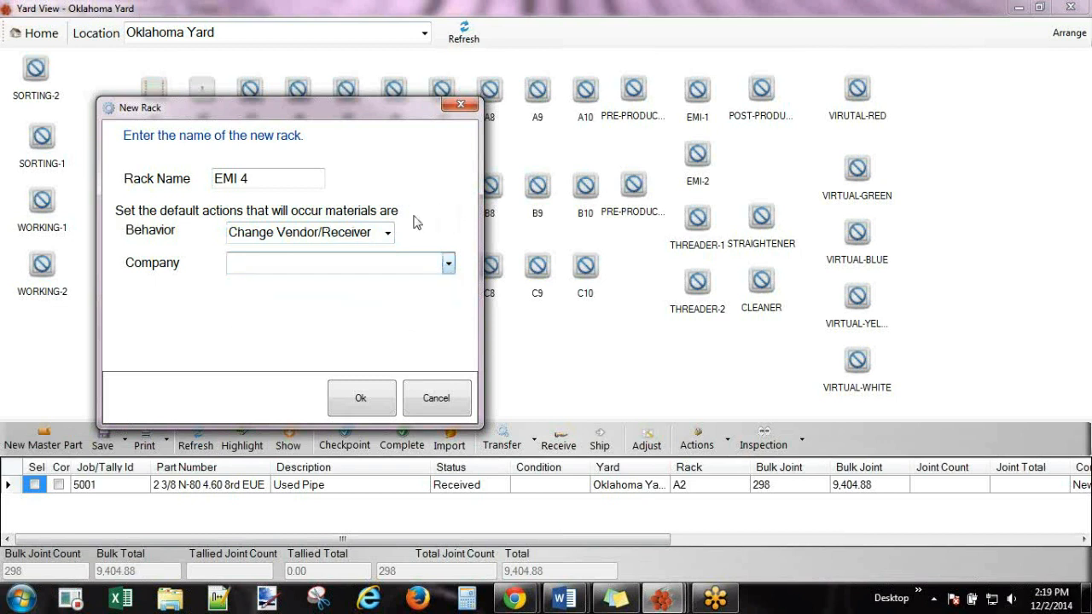
Set the behavior back to Perform Checkpoint with EMI and create rack EMI 4.
{"action": "left_click", "coordinate": [388, 235]}
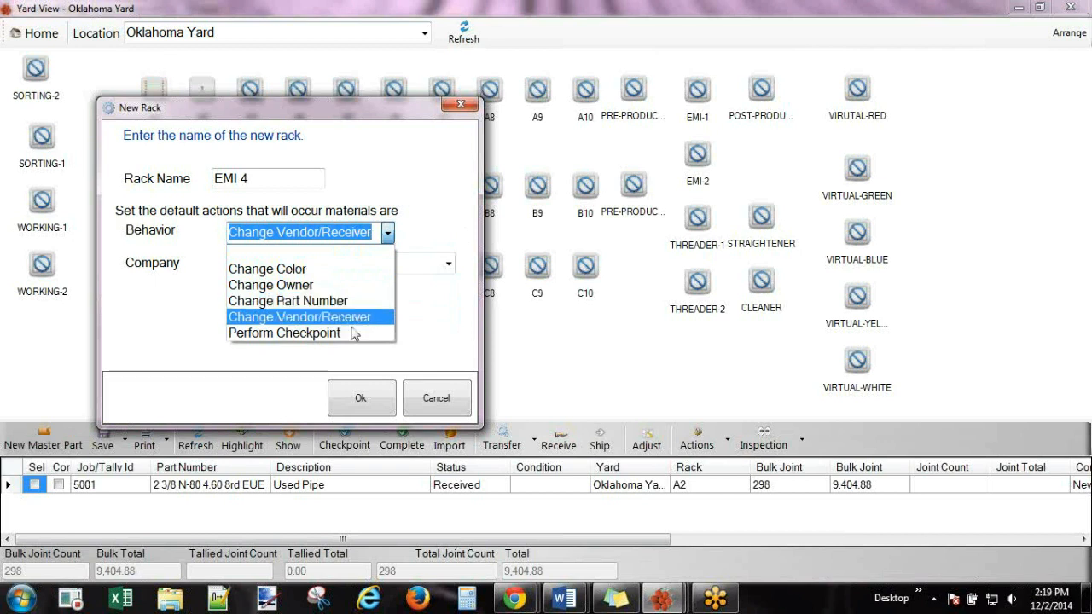
{"action": "left_click", "coordinate": [284, 332]}
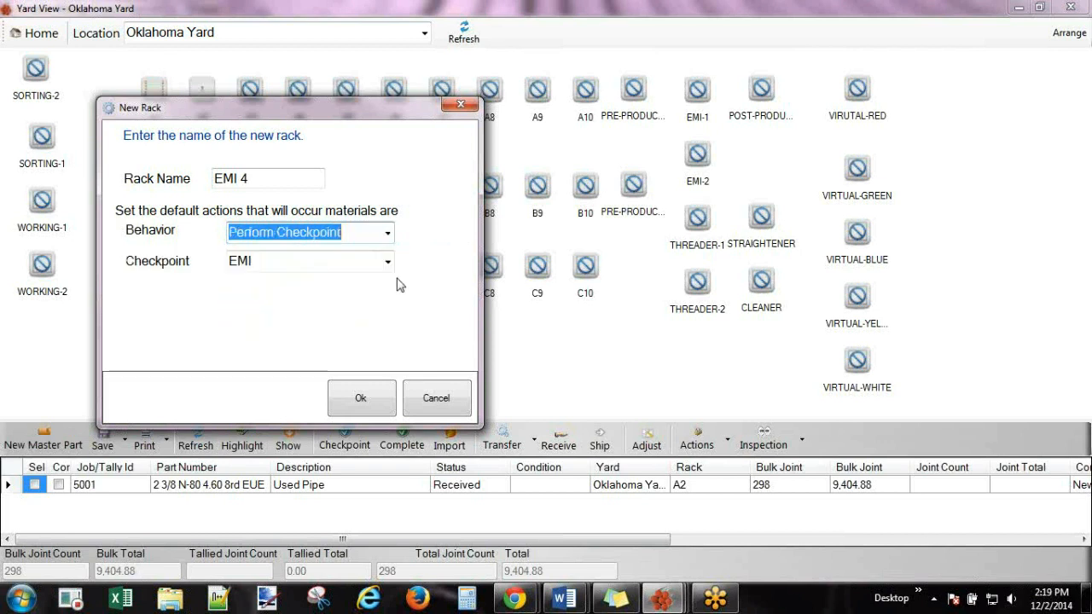
{"action": "left_click", "coordinate": [361, 397]}
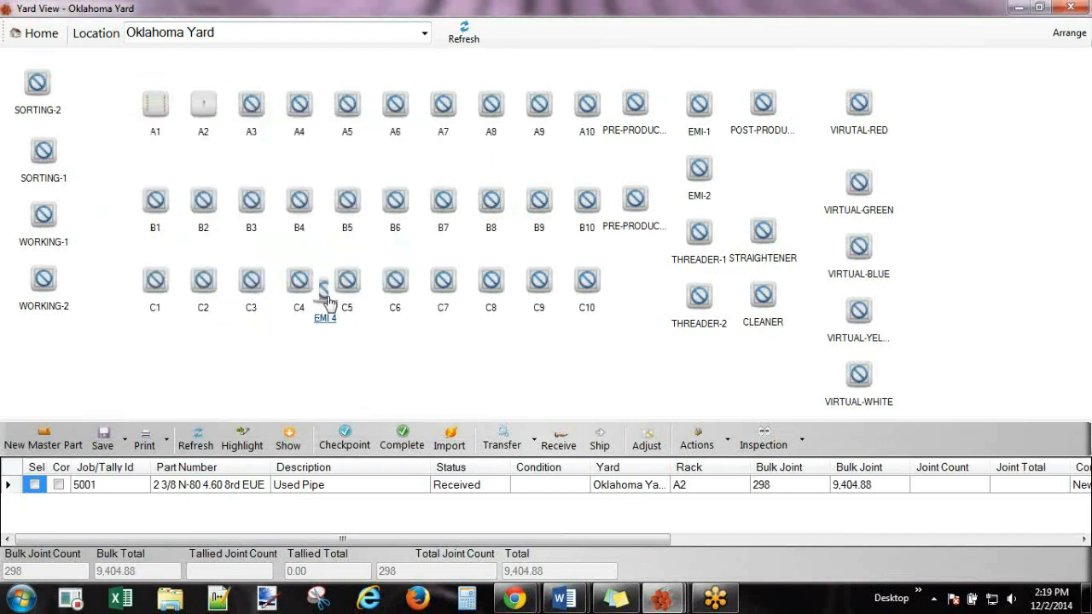
Turn on Arrange, set the grid reference point, and move rack C4 below C1.
{"action": "left_click", "coordinate": [323, 288]}
{"action": "left_click", "coordinate": [328, 318]}
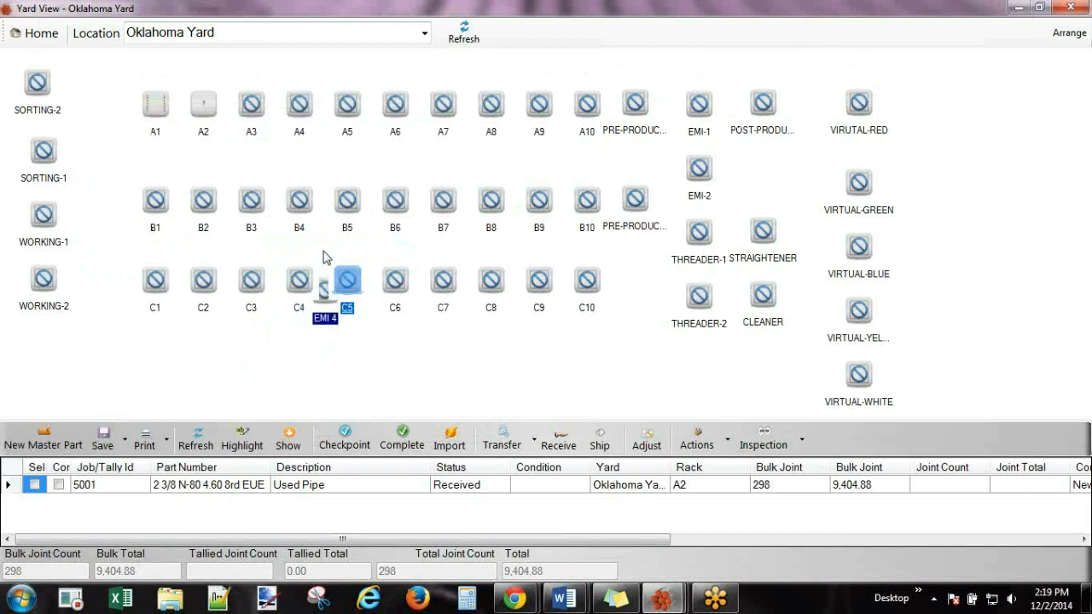
{"action": "left_click", "coordinate": [149, 137]}
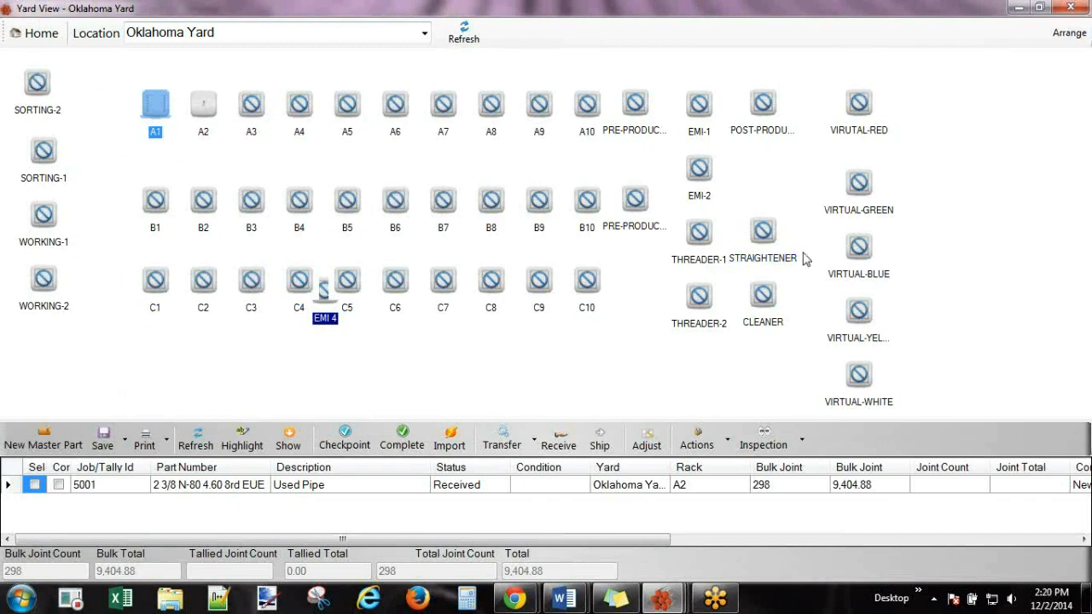
{"action": "left_click", "coordinate": [1073, 33]}
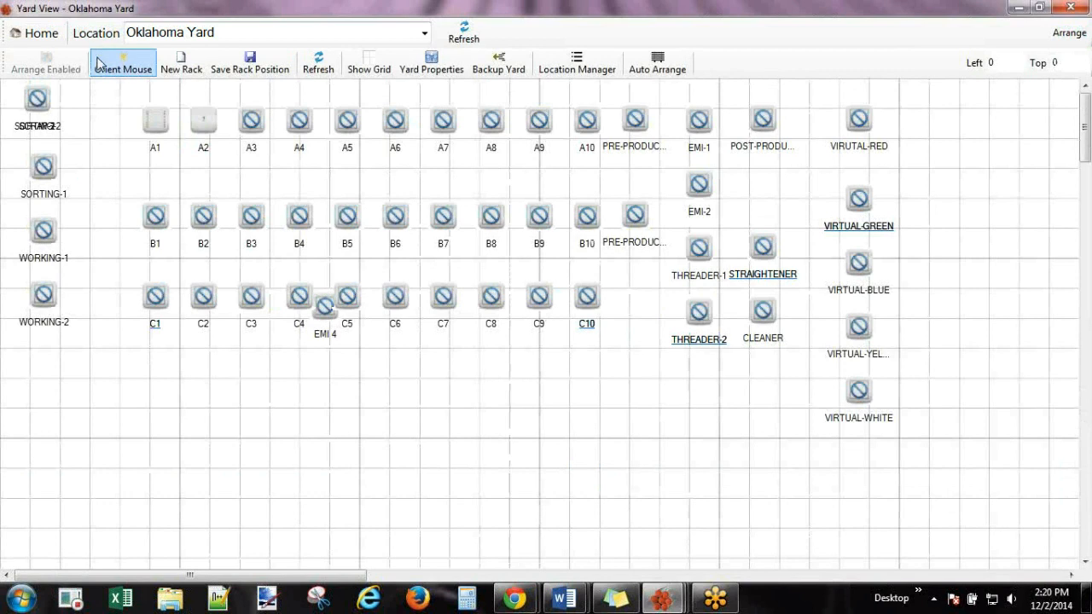
{"action": "left_click", "coordinate": [123, 70]}
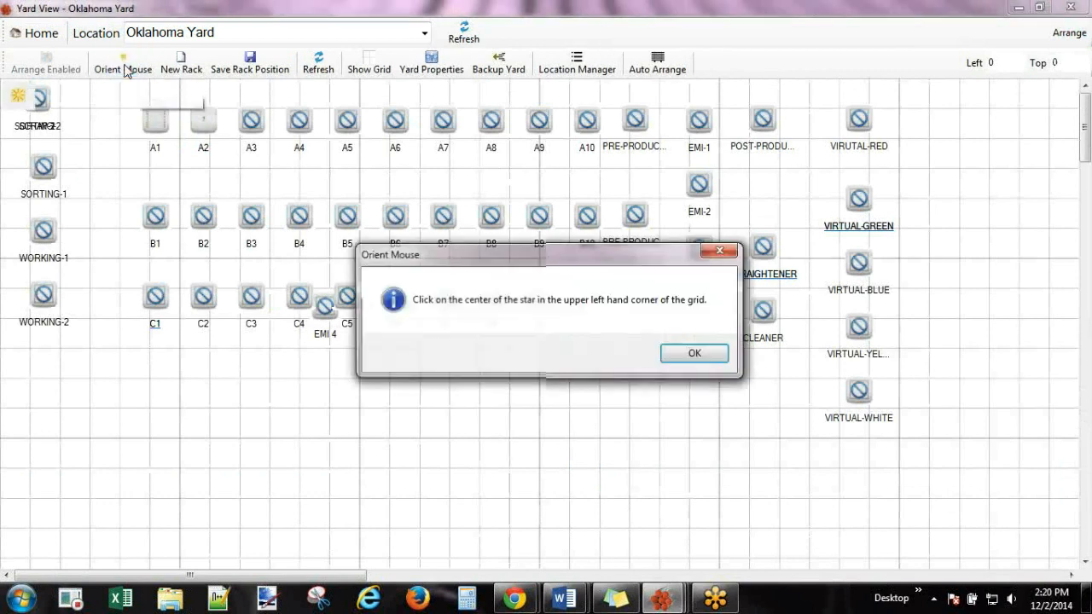
{"action": "left_click", "coordinate": [715, 361]}
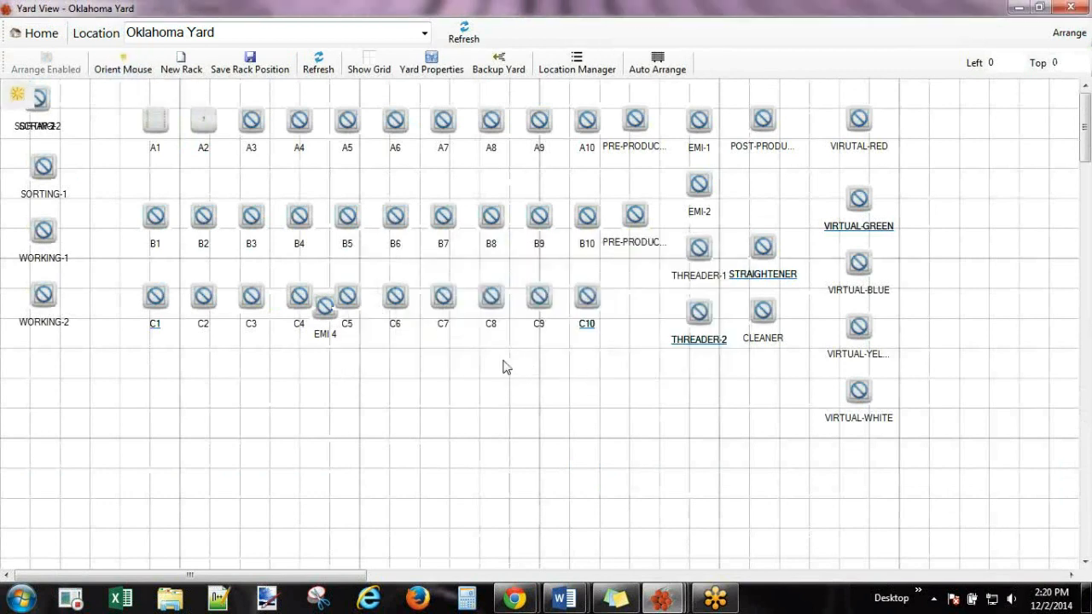
{"action": "left_click", "coordinate": [30, 95]}
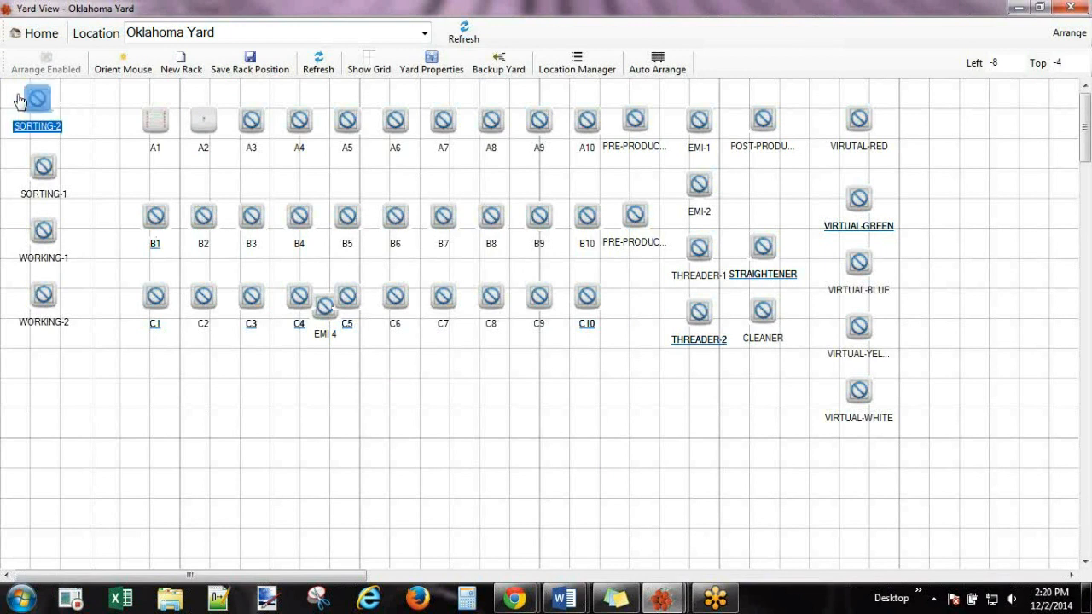
{"action": "left_click", "coordinate": [311, 299]}
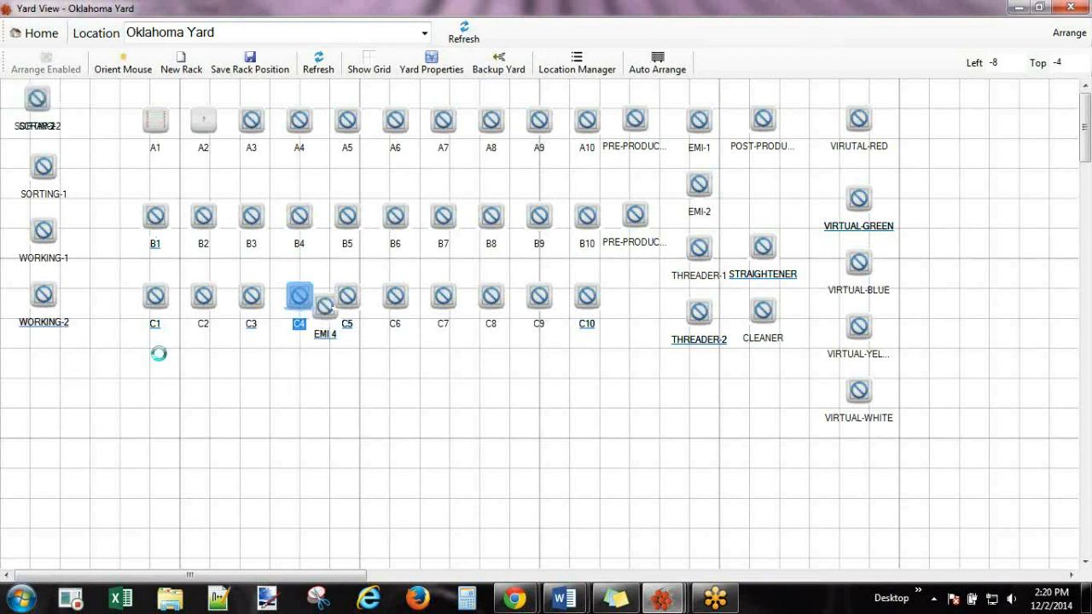
{"action": "left_click_drag", "start_coordinate": [154, 358], "coordinate": [157, 348]}
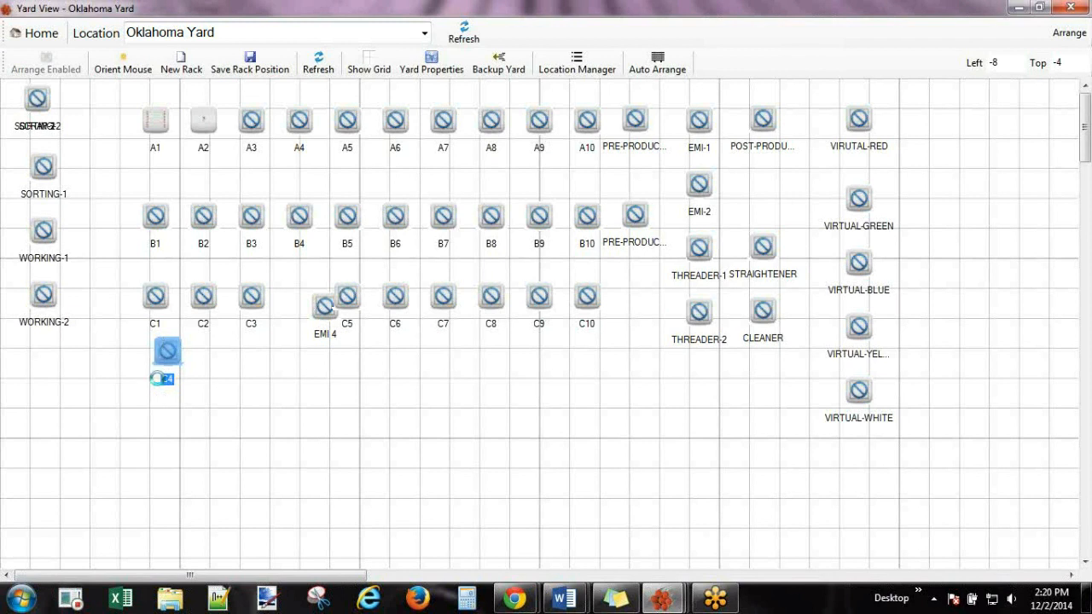
{"action": "left_click_drag", "start_coordinate": [161, 383], "coordinate": [151, 349]}
Re-orient to the grid and drag EMI 4 to just below C4.
{"action": "left_click", "coordinate": [122, 64]}
{"action": "left_click", "coordinate": [718, 358]}
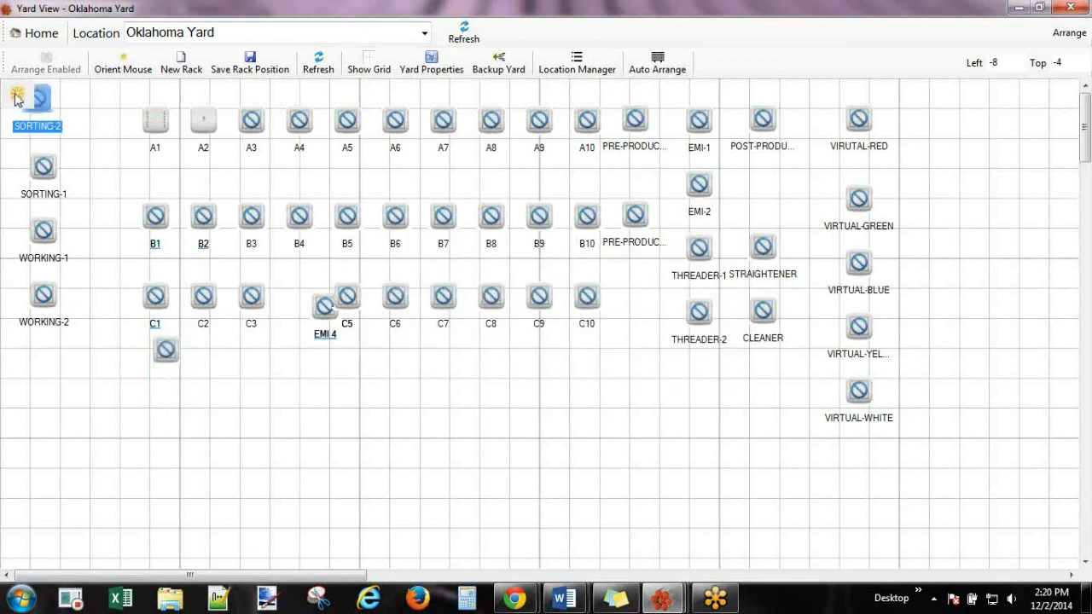
{"action": "left_click", "coordinate": [165, 350]}
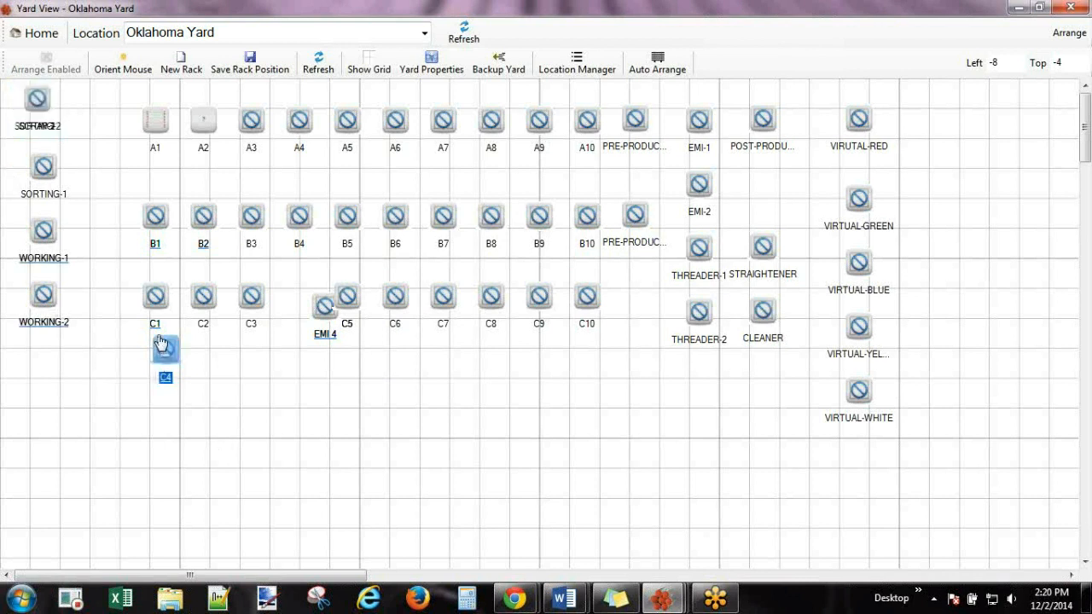
{"action": "left_click", "coordinate": [324, 309]}
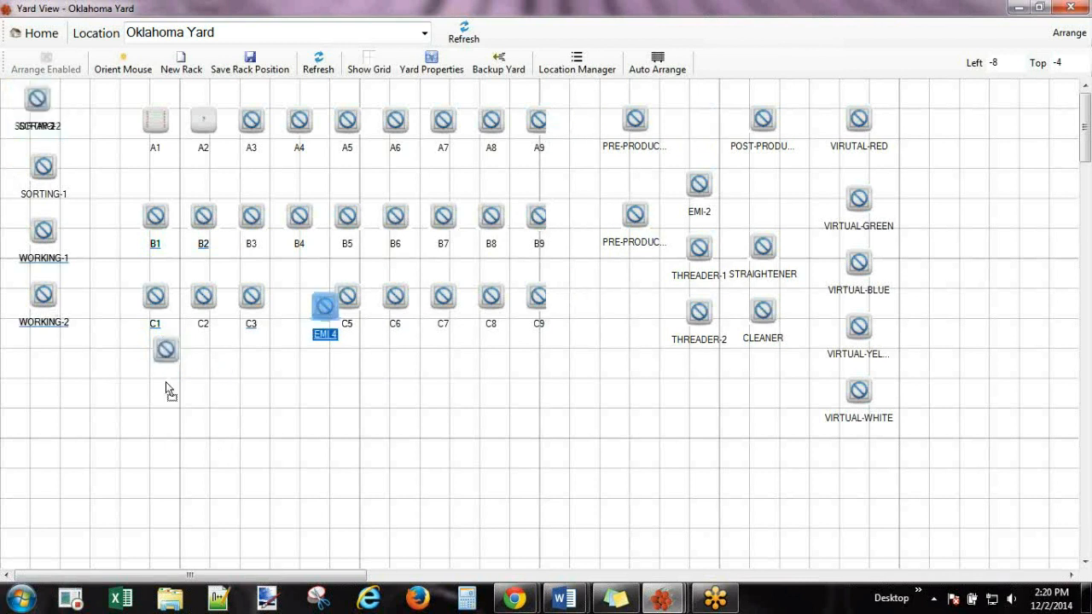
{"action": "left_click_drag", "start_coordinate": [157, 391], "coordinate": [159, 390]}
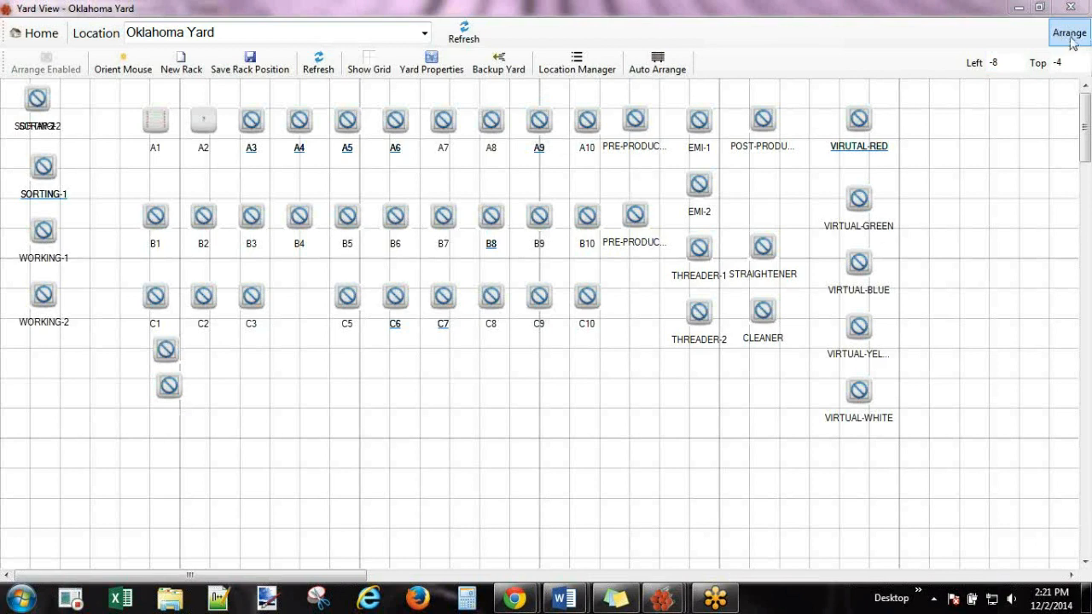
{"action": "double_click", "coordinate": [975, 12]}
{"action": "left_click", "coordinate": [563, 149]}
{"action": "left_click", "coordinate": [631, 30]}
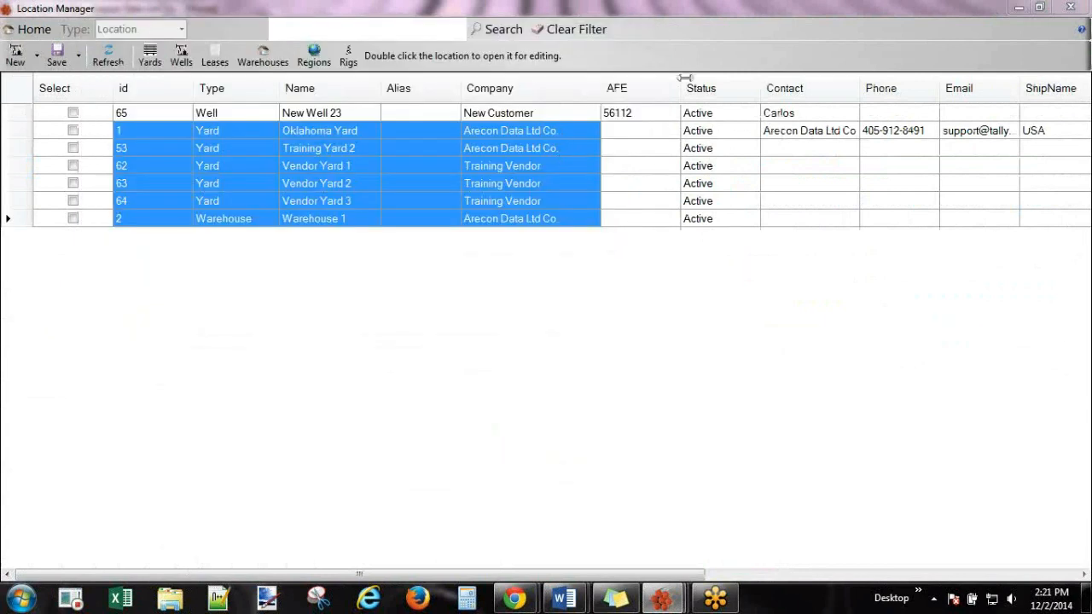
{"action": "left_click", "coordinate": [1070, 7]}
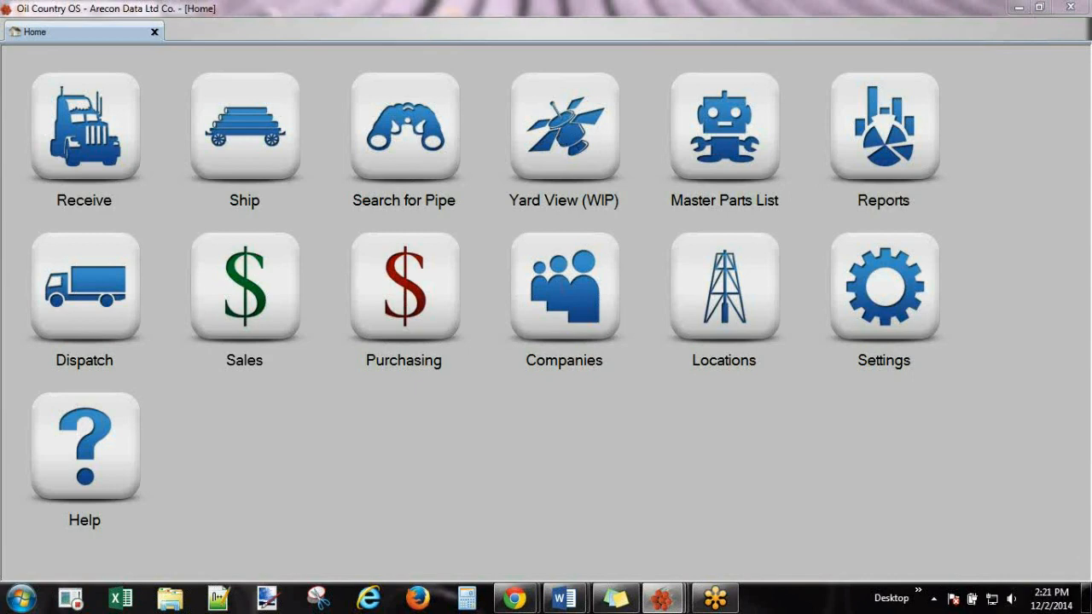
{"action": "left_click", "coordinate": [564, 128]}
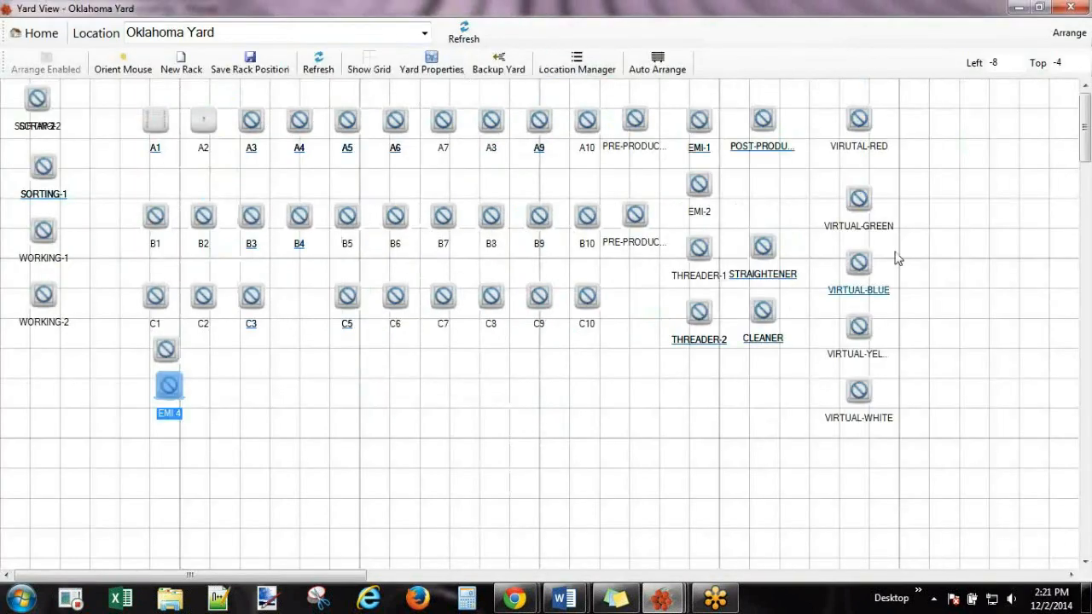
Re-enable Arrange and move SORTING-2 below C3, C4 below SORTING-2, EMI 4 below CLEANER.
{"action": "left_click", "coordinate": [1066, 34]}
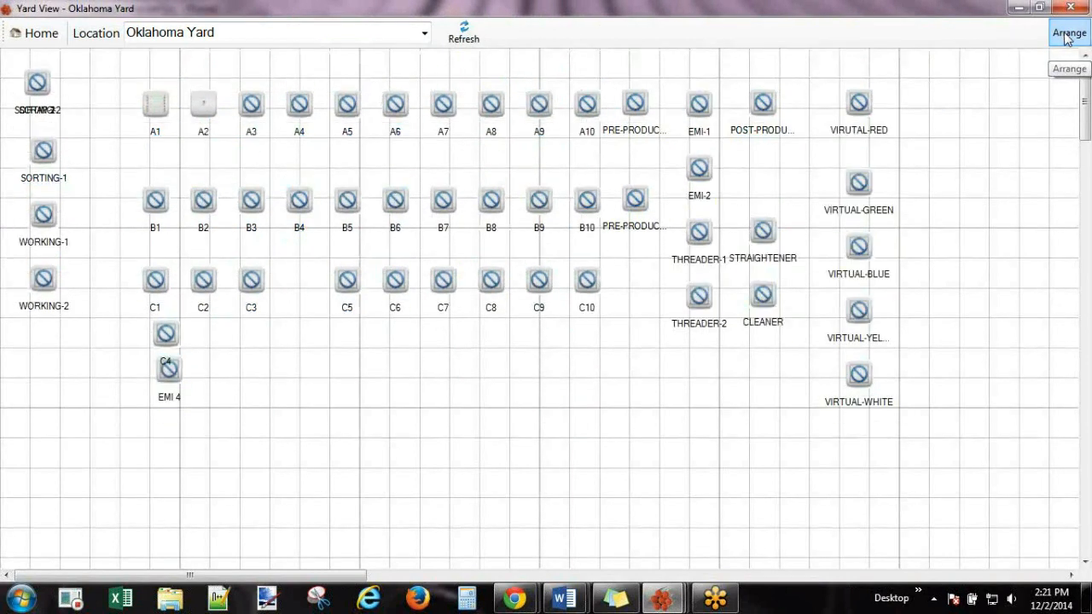
{"action": "left_click", "coordinate": [1066, 34]}
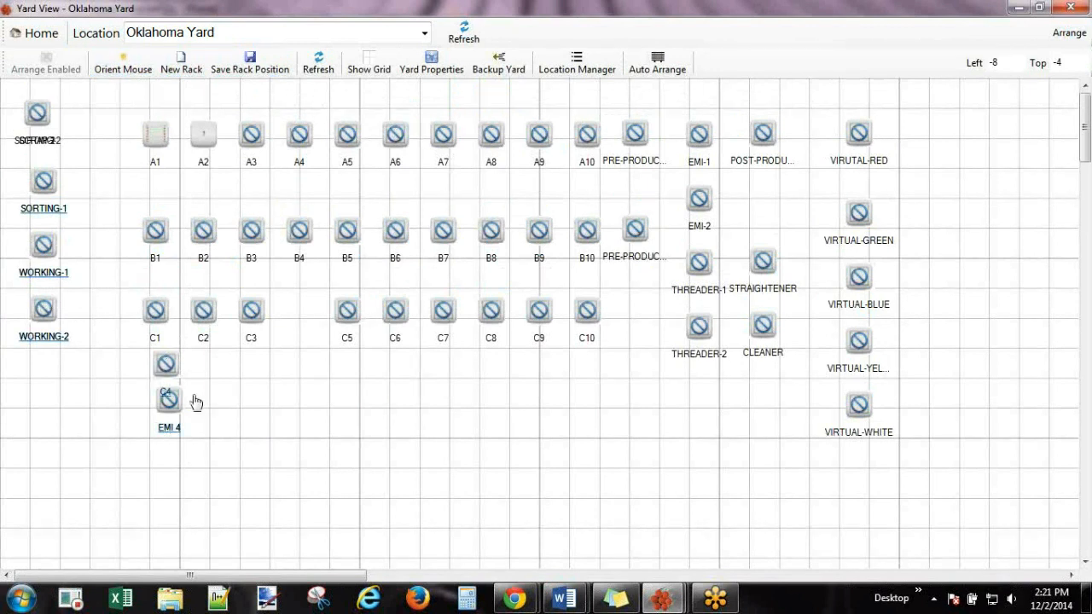
{"action": "left_click", "coordinate": [37, 112]}
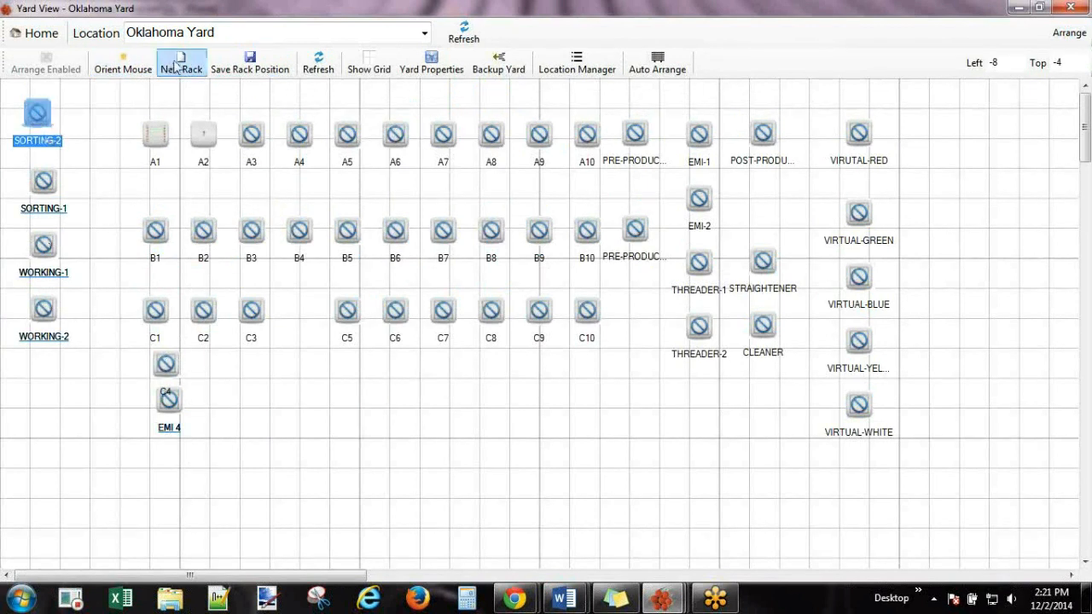
{"action": "left_click_drag", "start_coordinate": [28, 107], "coordinate": [248, 382]}
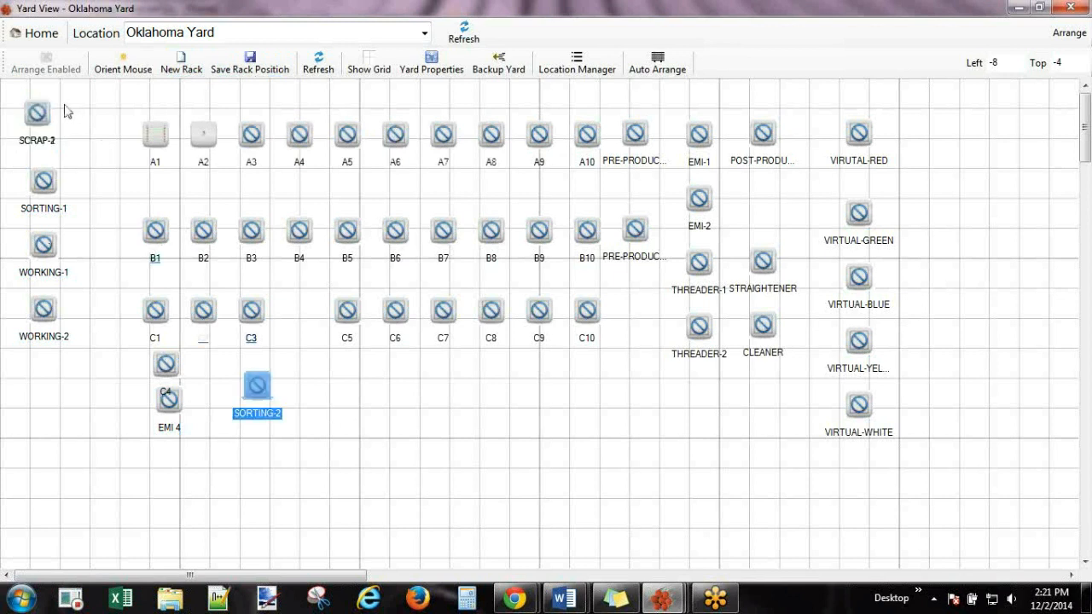
{"action": "left_click", "coordinate": [248, 333]}
{"action": "left_click_drag", "start_coordinate": [166, 366], "coordinate": [286, 430]}
{"action": "left_click_drag", "start_coordinate": [166, 395], "coordinate": [772, 391]}
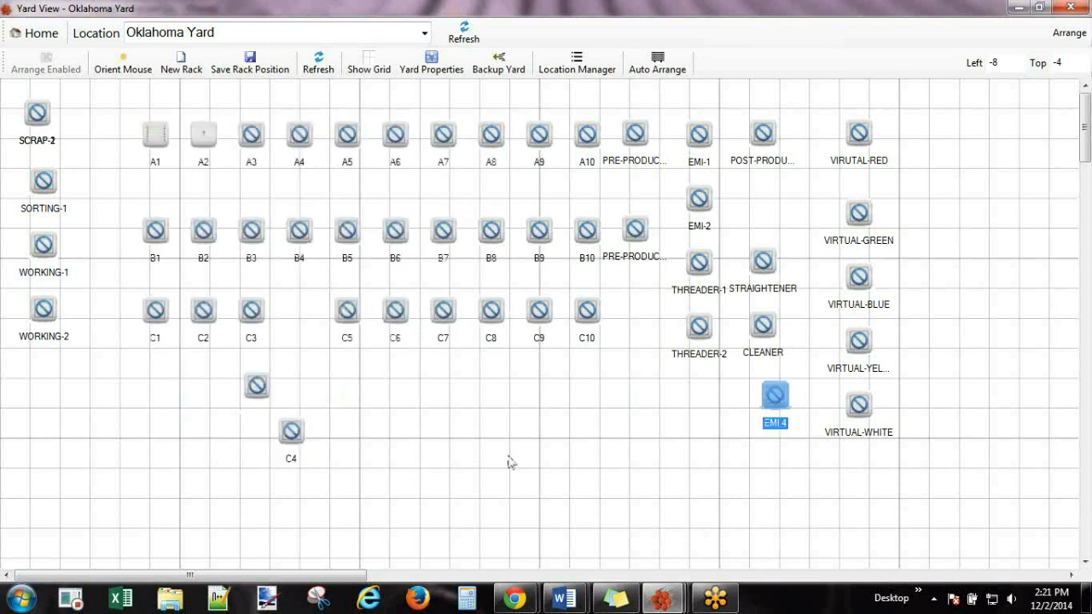
Put C4 back under C1 and SORTING-2 under WORKING-2, then close Yard View.
{"action": "left_click", "coordinate": [282, 430]}
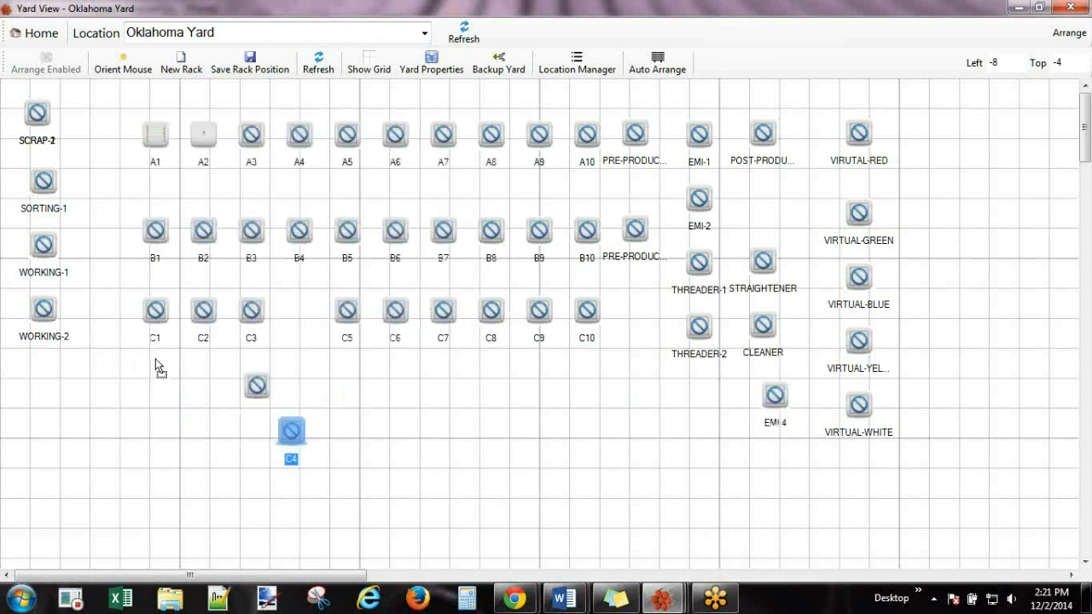
{"action": "left_click_drag", "start_coordinate": [155, 359], "coordinate": [157, 361]}
{"action": "left_click", "coordinate": [254, 378]}
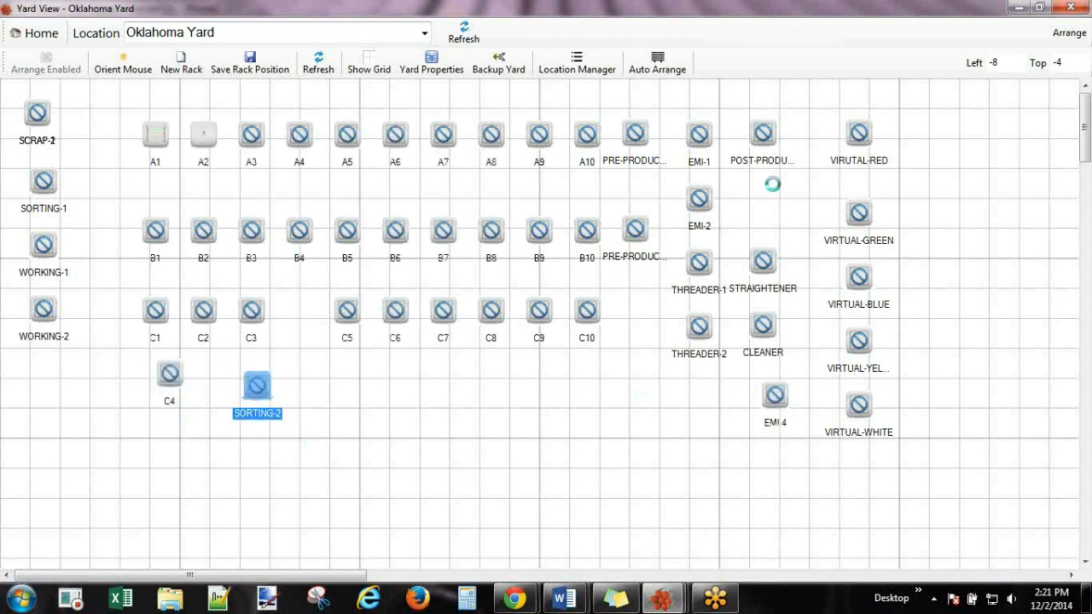
{"action": "left_click_drag", "start_coordinate": [44, 308], "coordinate": [24, 344]}
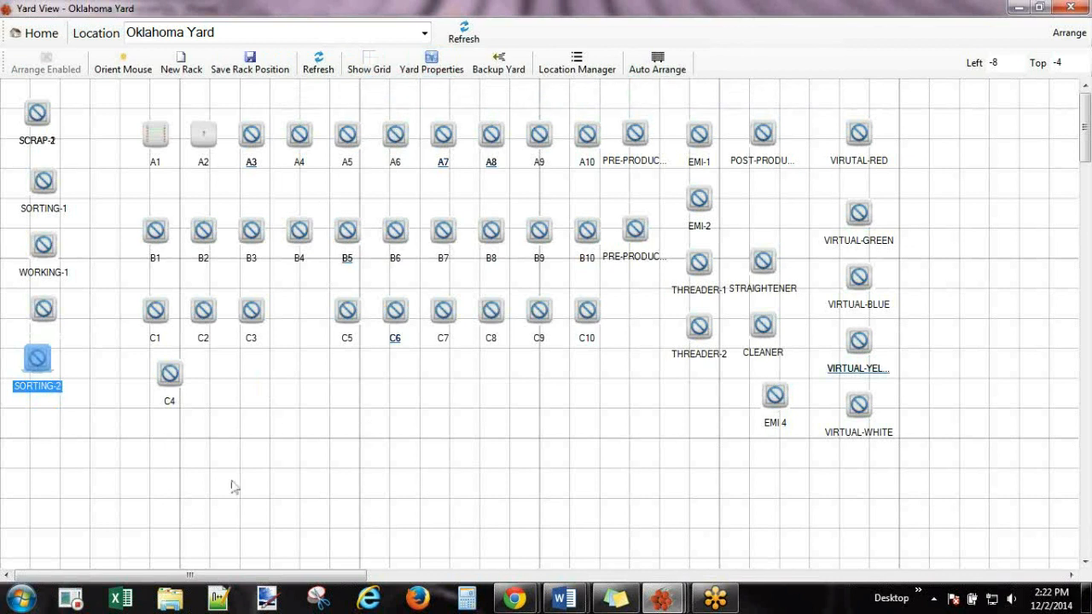
{"action": "left_click", "coordinate": [395, 150]}
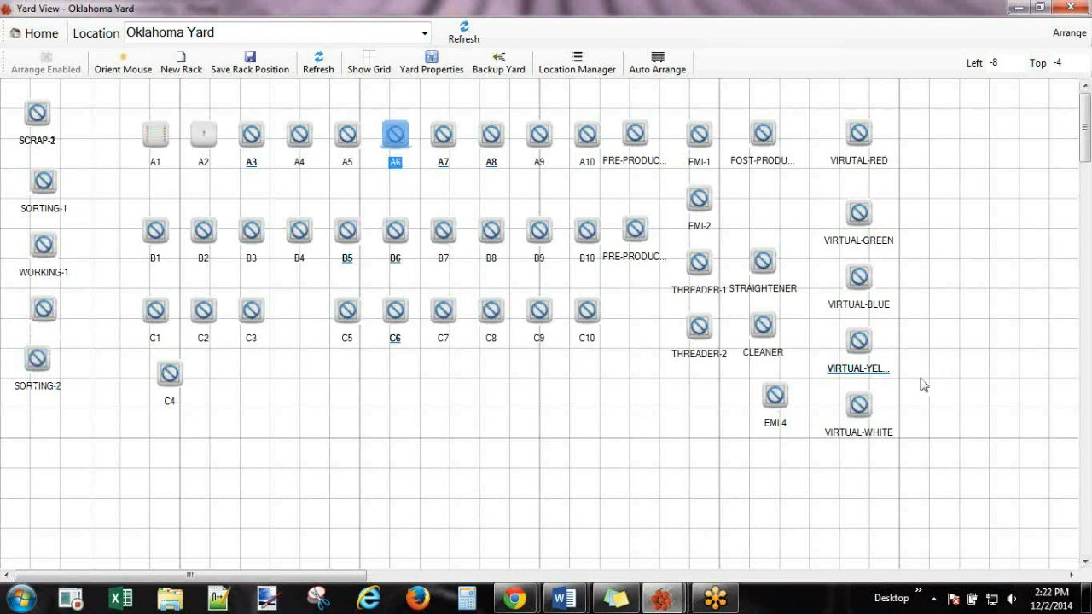
{"action": "left_click", "coordinate": [1072, 8]}
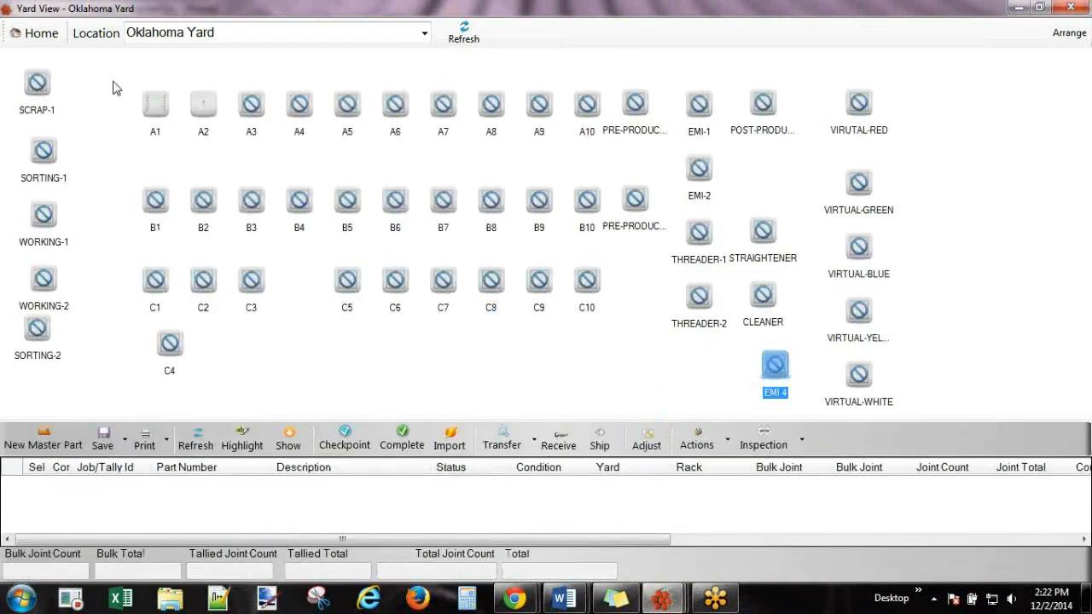
Keep Oklahoma Yard as the location and list the pipe on rack A1.
{"action": "left_click", "coordinate": [424, 33]}
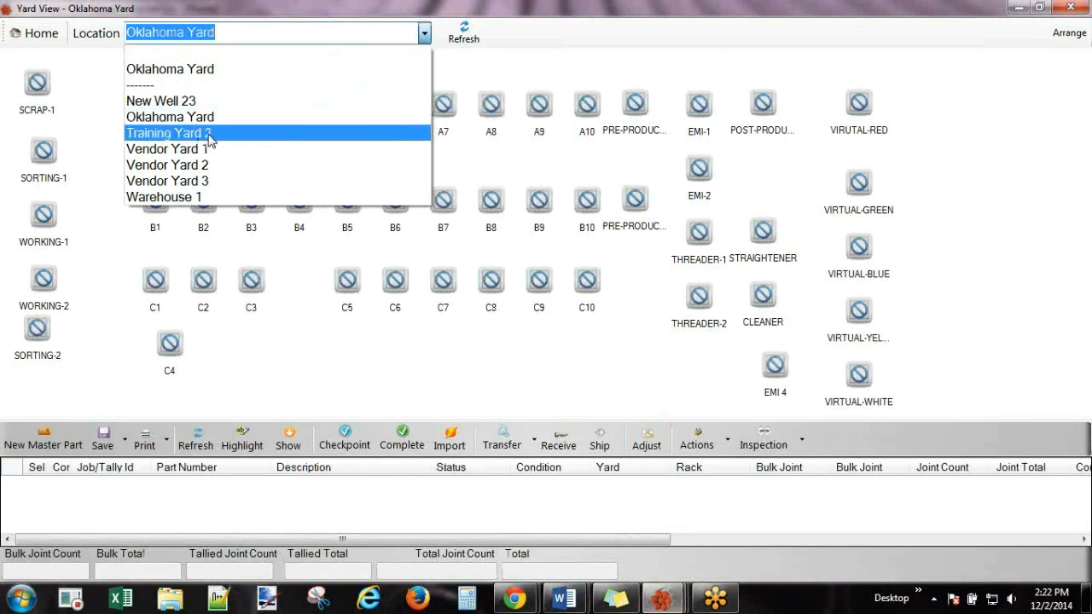
{"action": "left_click", "coordinate": [993, 109]}
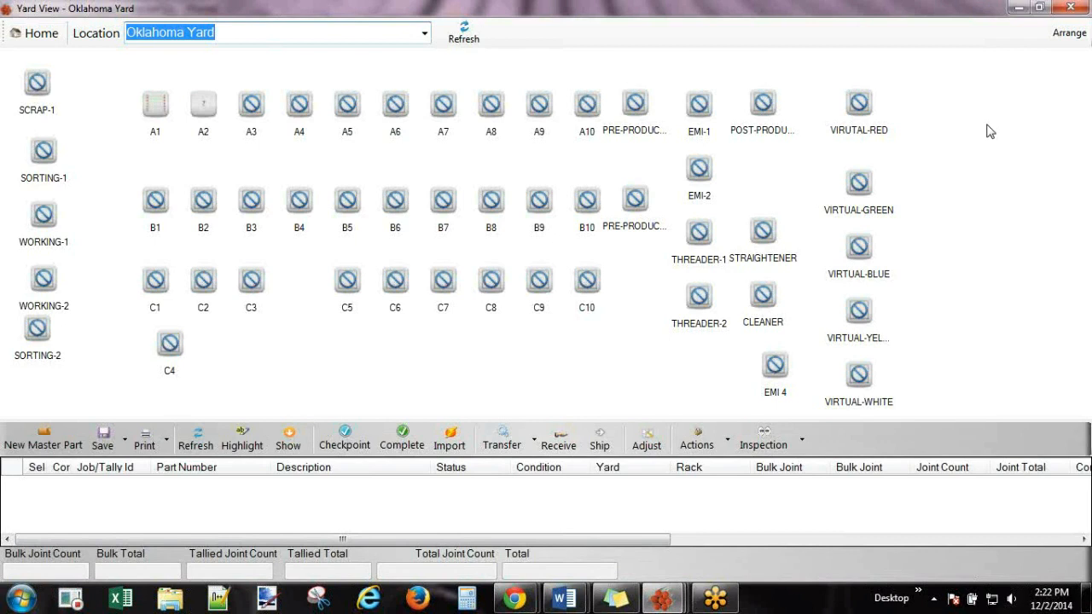
{"action": "left_click", "coordinate": [156, 119]}
{"action": "mouse_move", "coordinate": [156, 122]}
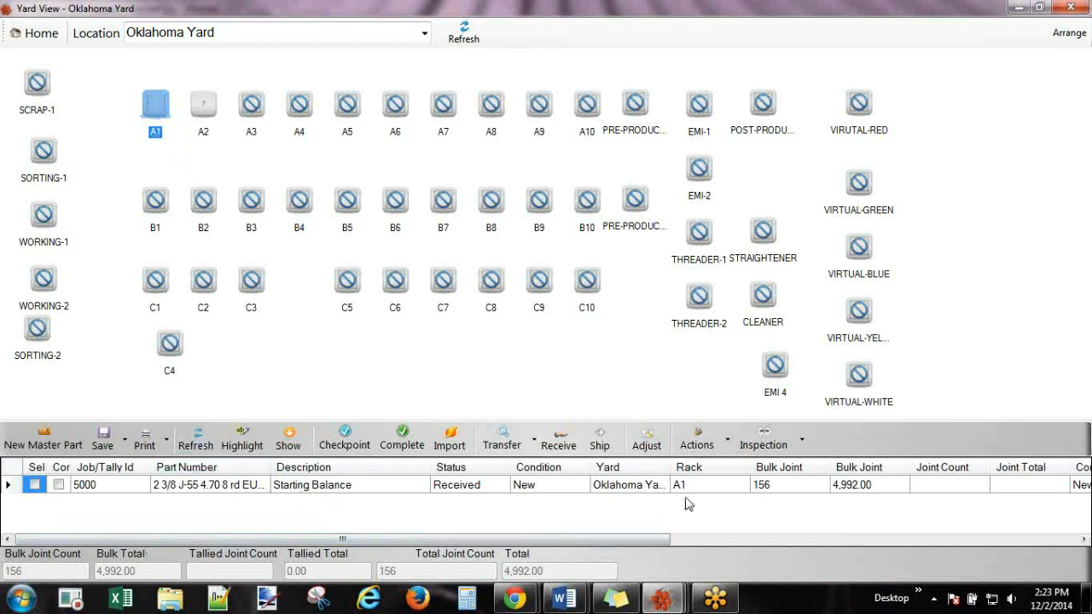
Move the Rack column after Joint Count and hide the Joint Count and Joint Total columns.
{"action": "left_click", "coordinate": [715, 470]}
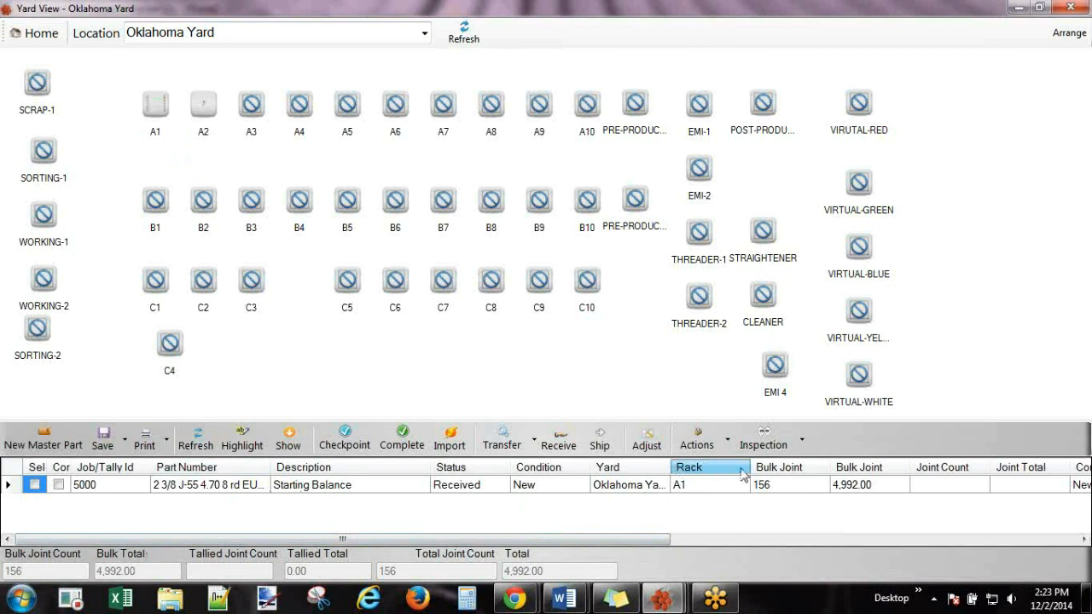
{"action": "left_click_drag", "start_coordinate": [1021, 474], "coordinate": [1022, 473]}
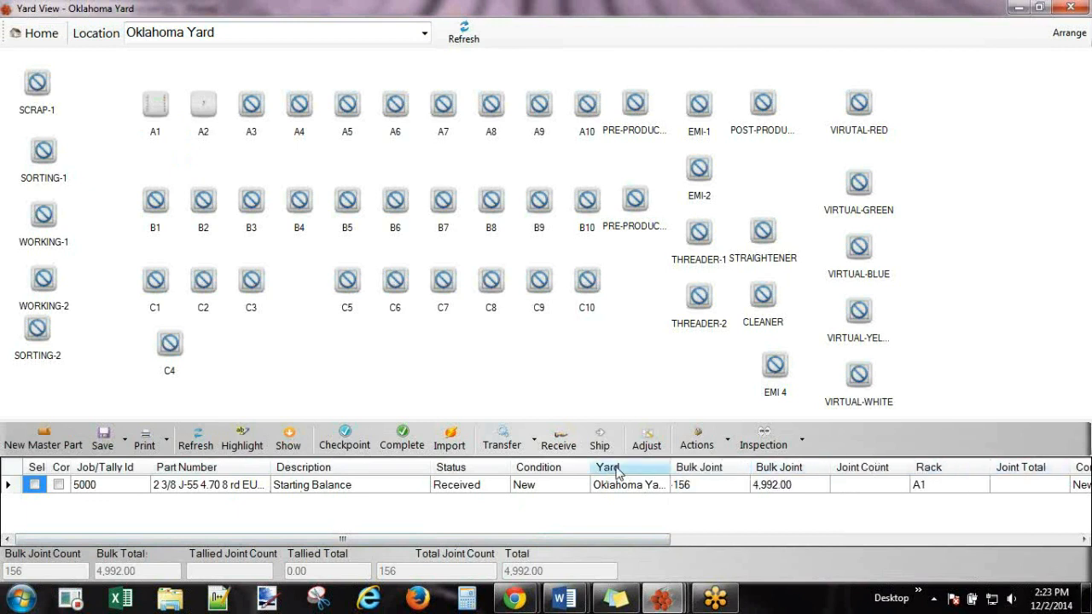
{"action": "right_click", "coordinate": [621, 470]}
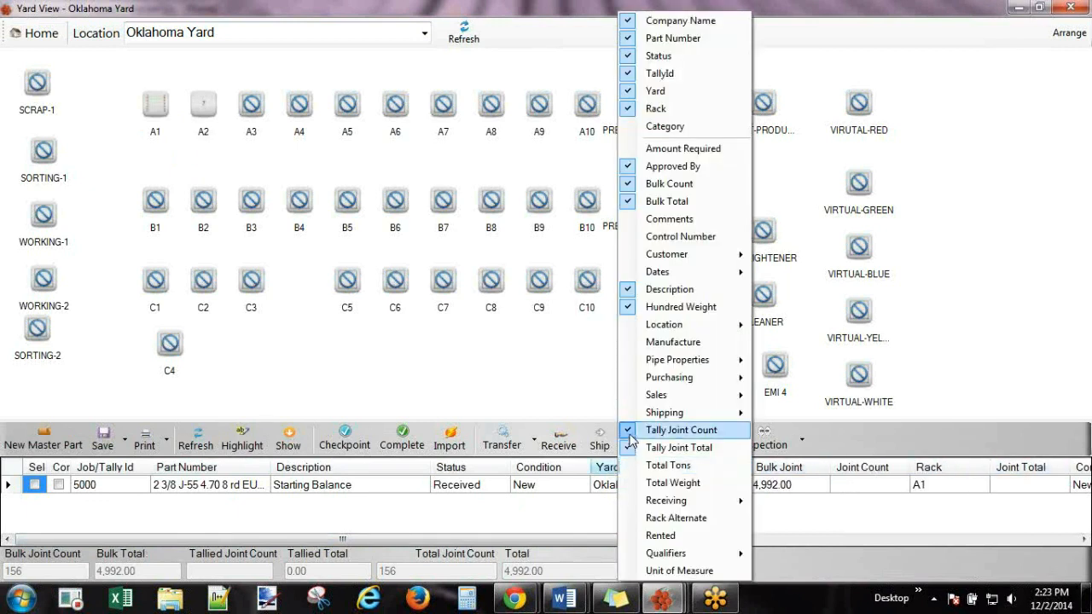
{"action": "left_click", "coordinate": [674, 430]}
{"action": "right_click", "coordinate": [621, 469]}
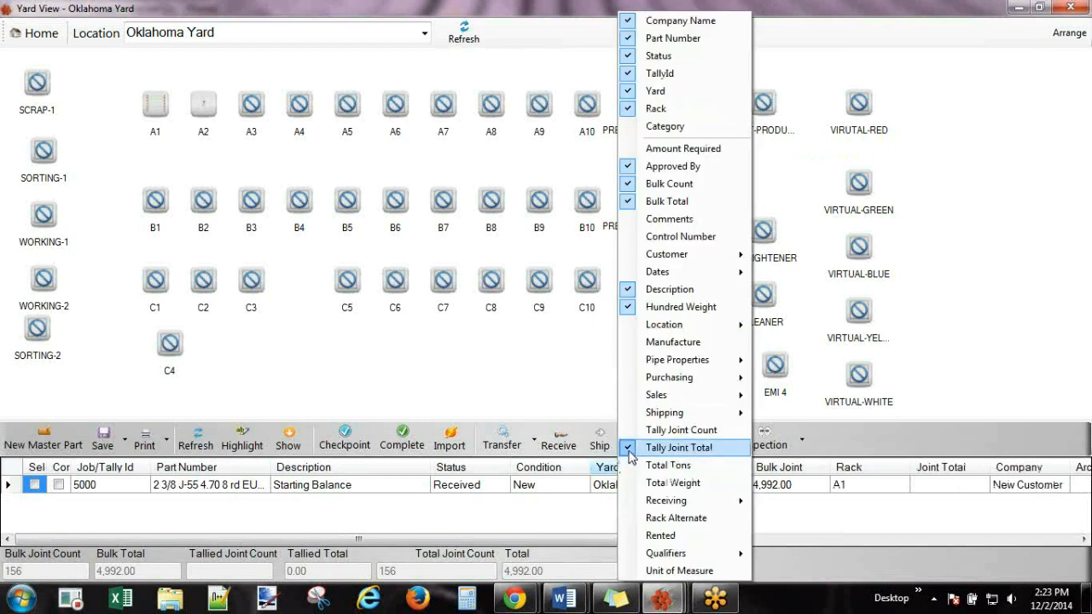
{"action": "left_click", "coordinate": [648, 447]}
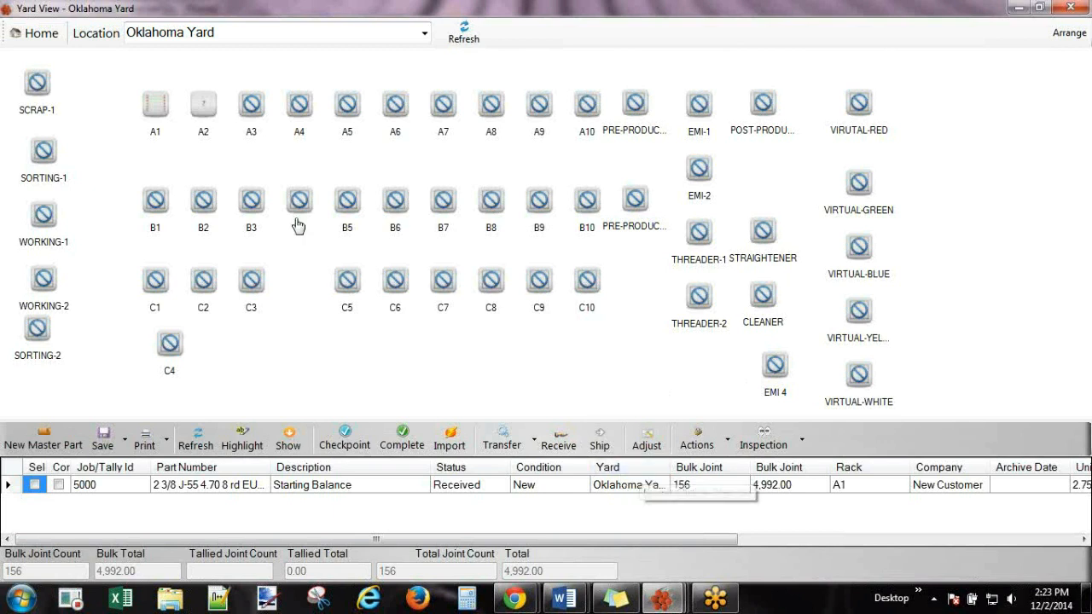
Check racks A2, A1, EMI-1 and STRAIGHTENER, ending on the CLEANER rack.
{"action": "left_click", "coordinate": [204, 106]}
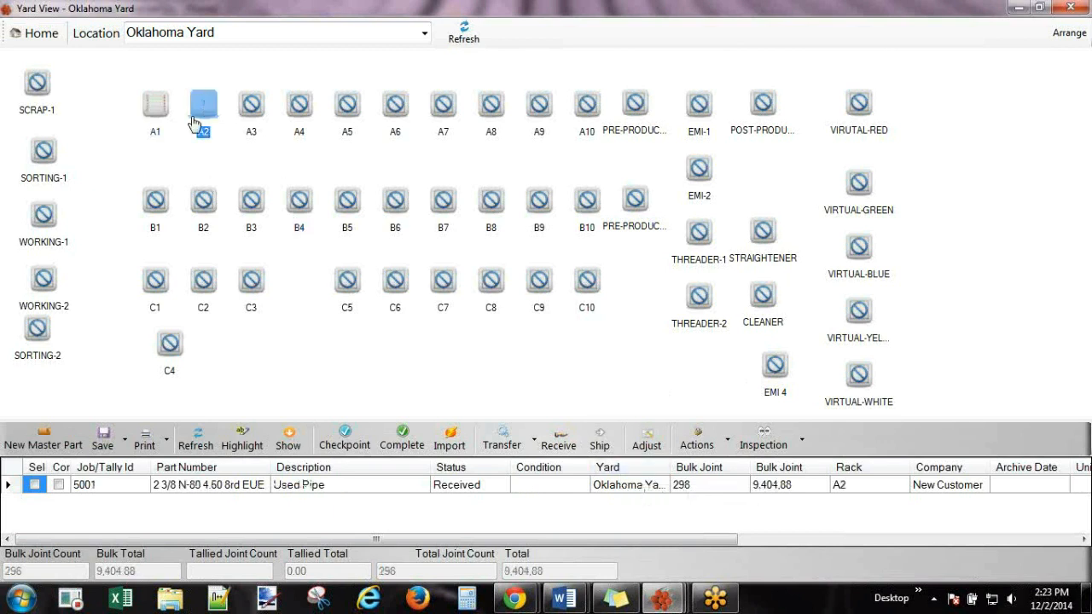
{"action": "mouse_move", "coordinate": [198, 117]}
{"action": "left_click", "coordinate": [155, 106]}
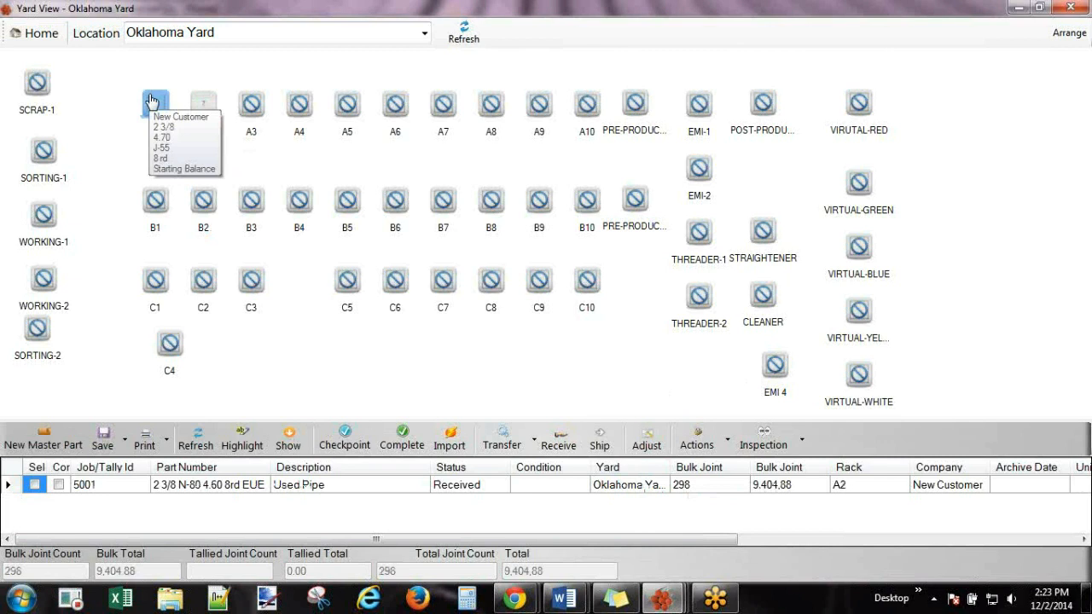
{"action": "left_click", "coordinate": [701, 109]}
{"action": "left_click", "coordinate": [764, 232]}
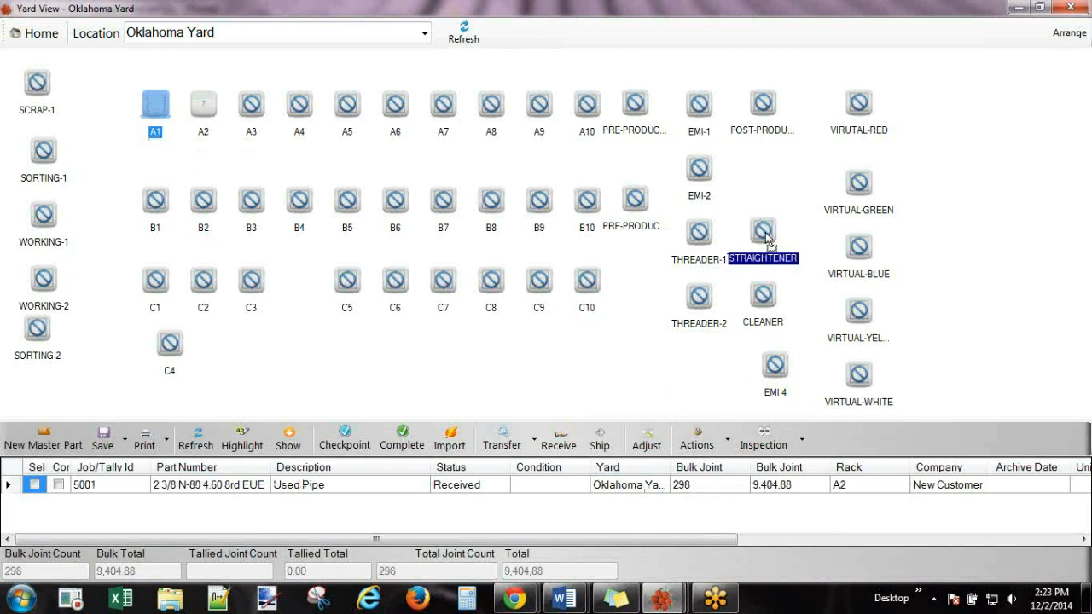
{"action": "left_click", "coordinate": [764, 299]}
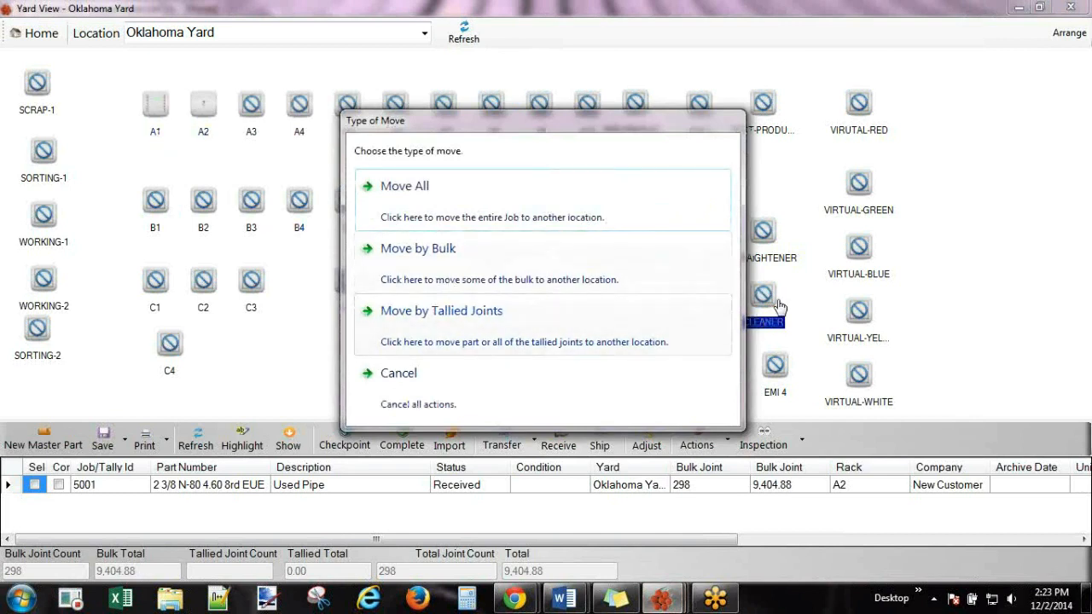
Transfer 50 joints by count to CLEANER with the comment 'cleaning it'.
{"action": "left_click", "coordinate": [408, 251]}
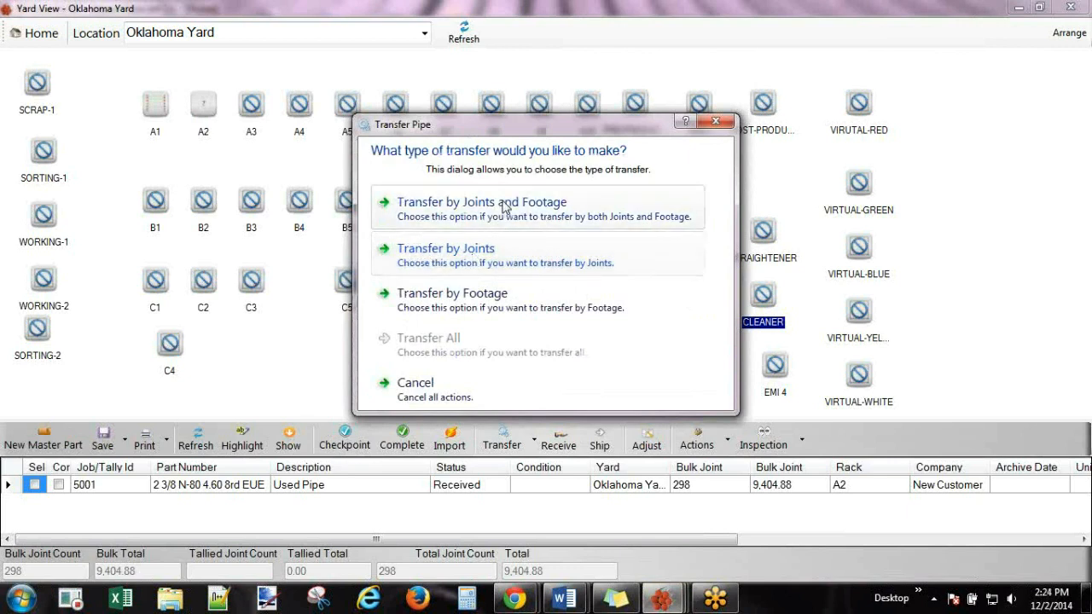
{"action": "left_click", "coordinate": [500, 255]}
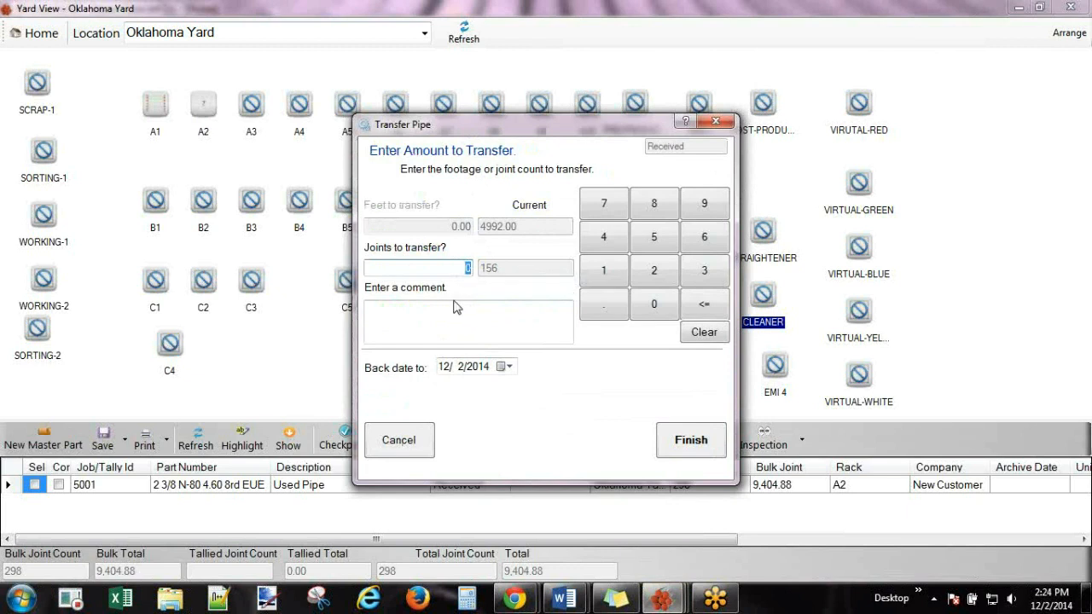
{"action": "type", "text": "50"}
{"action": "left_click", "coordinate": [430, 317]}
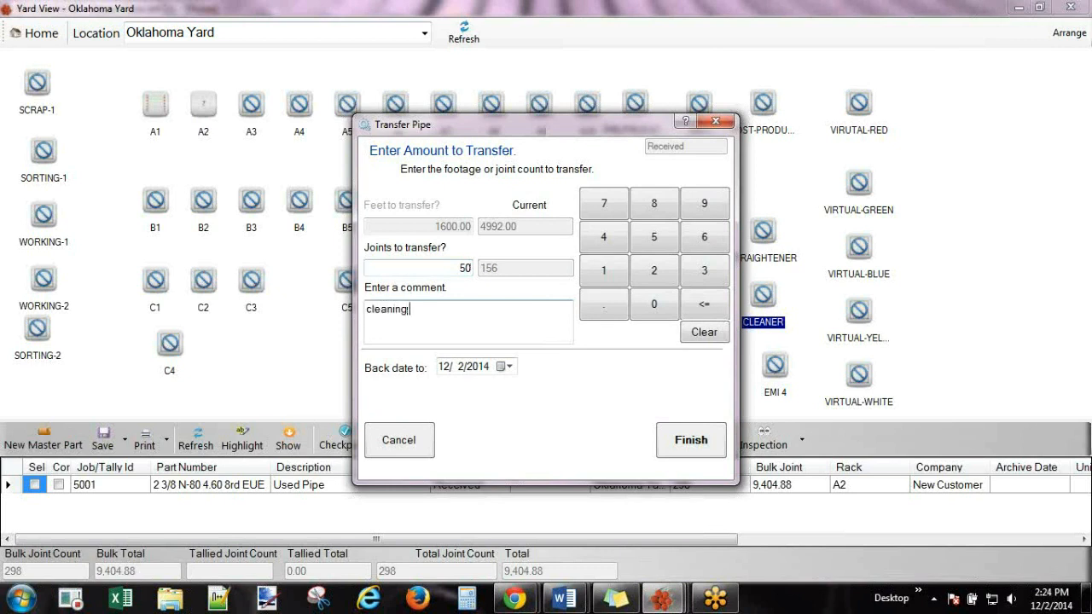
{"action": "type", "text": "cleaning it"}
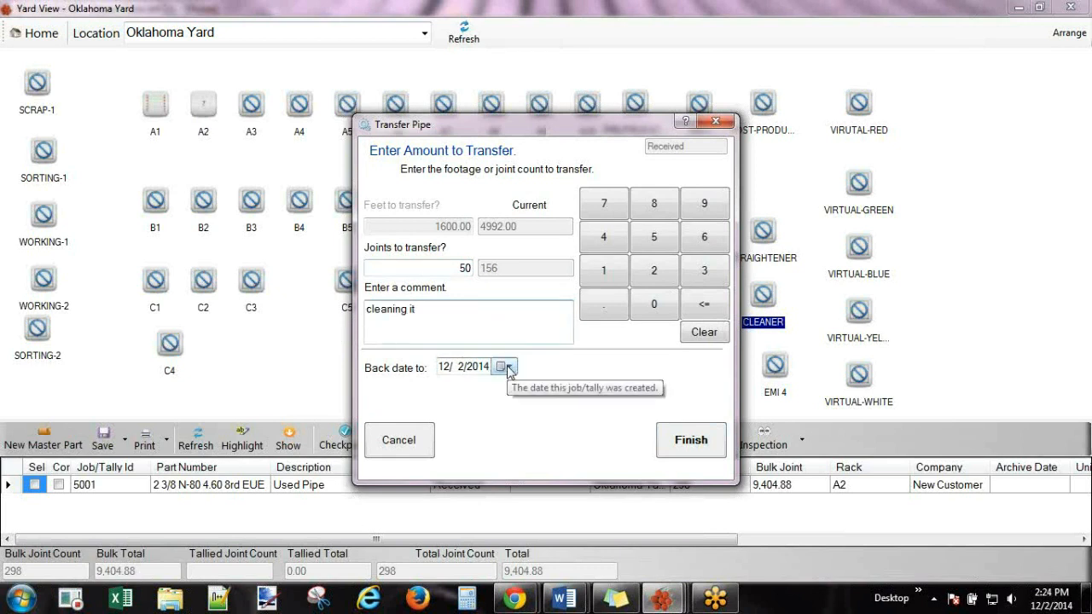
{"action": "left_click", "coordinate": [683, 442]}
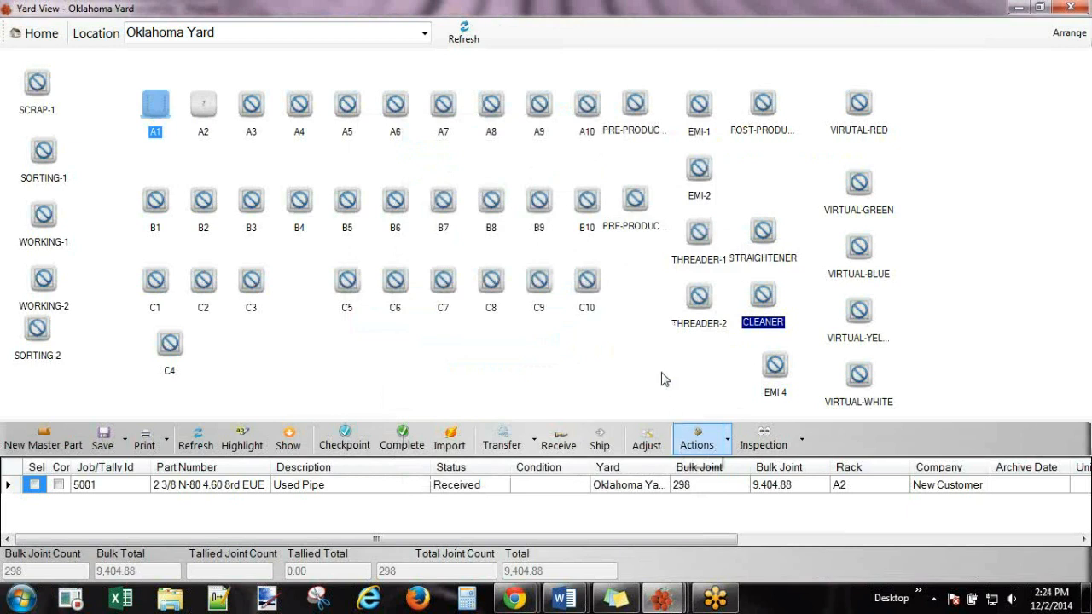
Move the entire A1 job onto the CLEANER rack with Move All.
{"action": "left_click", "coordinate": [767, 296]}
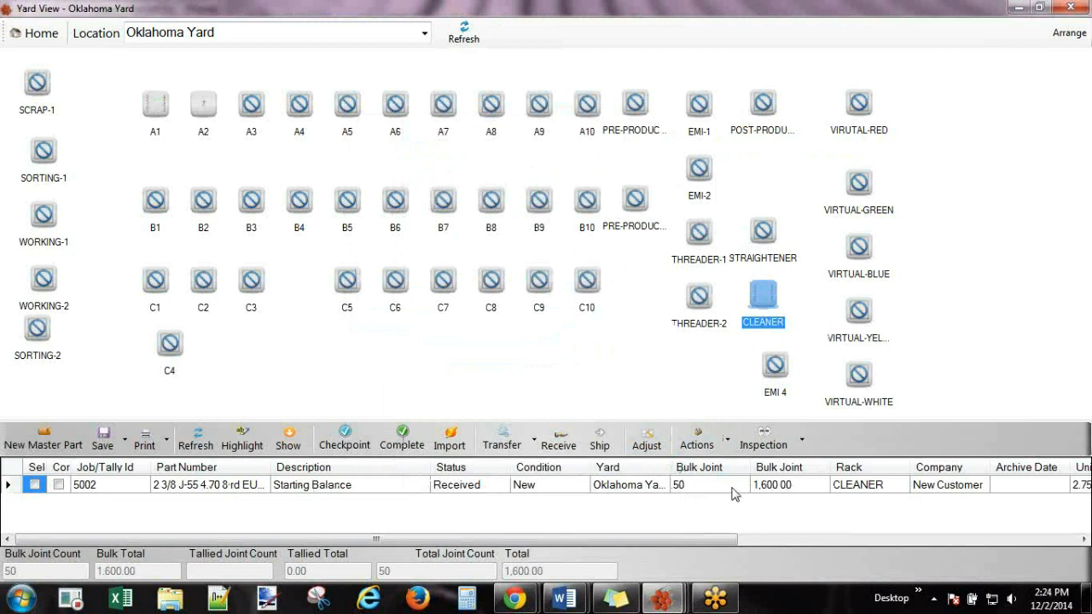
{"action": "left_click", "coordinate": [156, 104]}
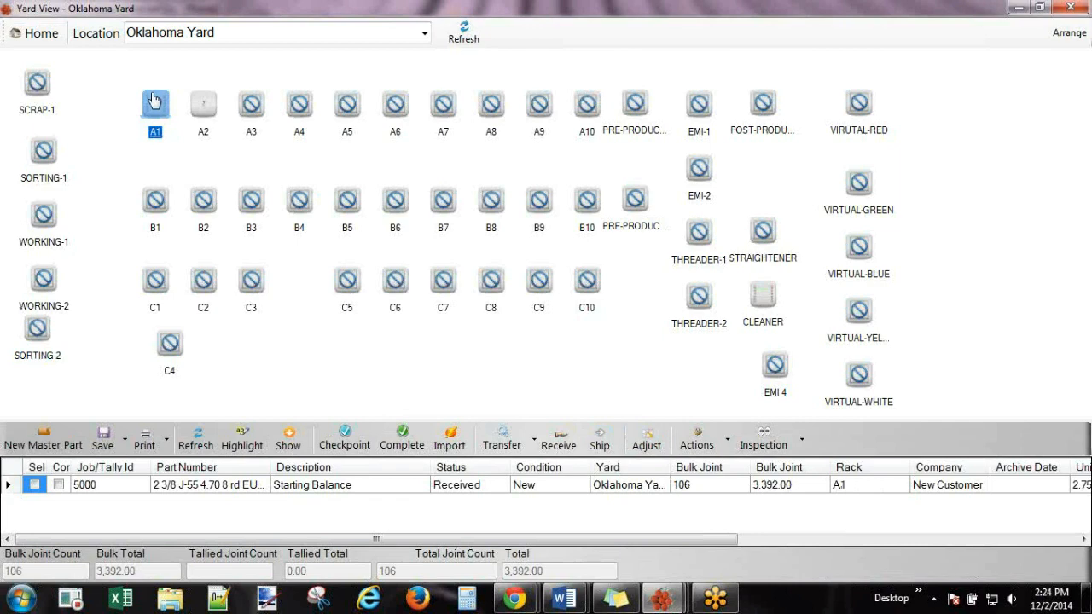
{"action": "mouse_move", "coordinate": [154, 102]}
{"action": "left_click", "coordinate": [771, 303]}
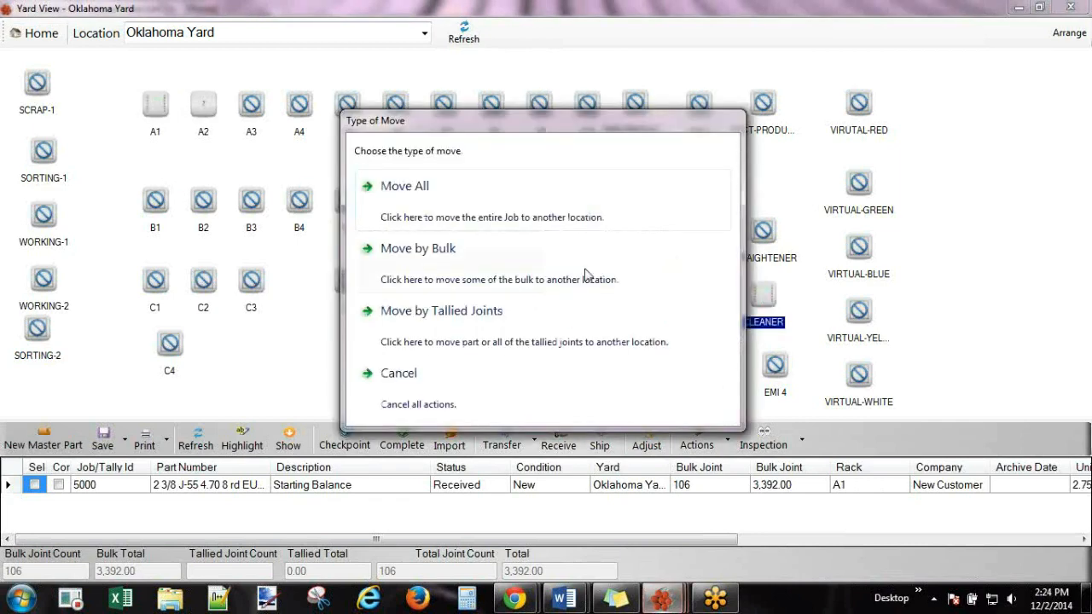
{"action": "left_click", "coordinate": [388, 186]}
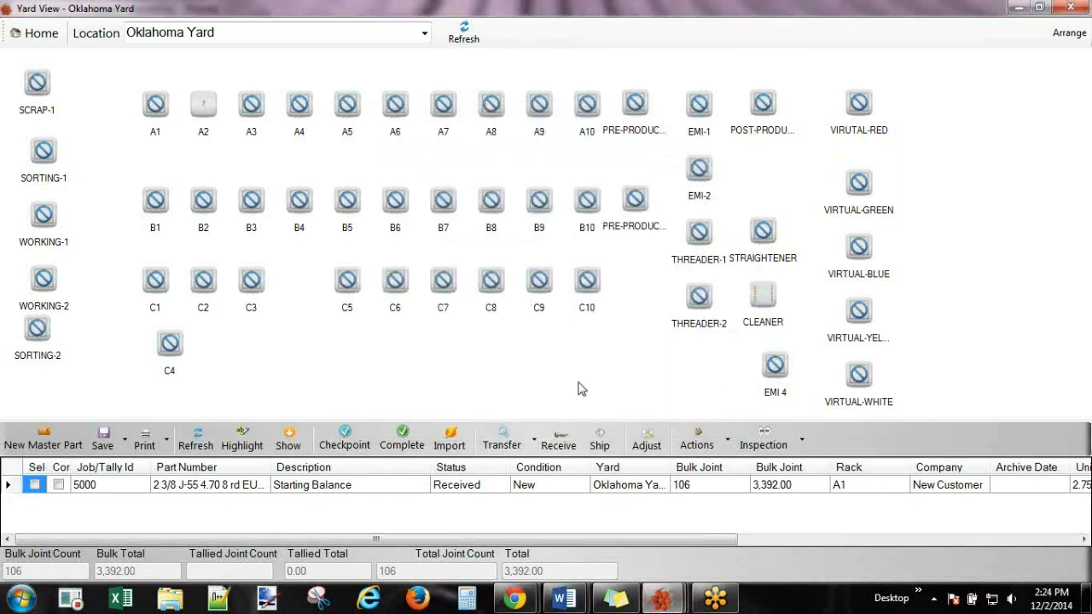
{"action": "left_click", "coordinate": [763, 301]}
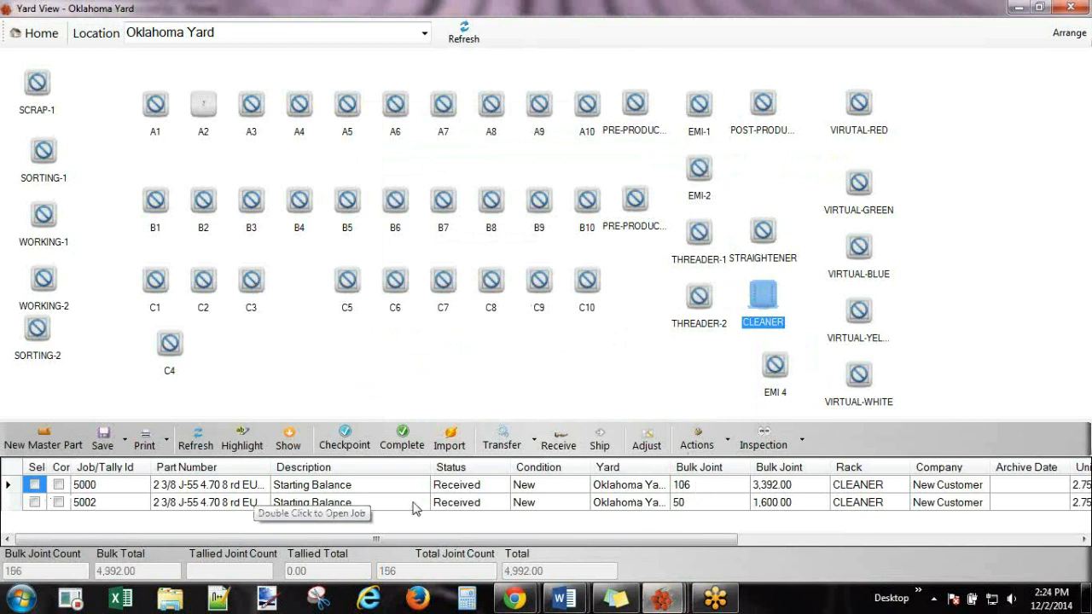
Widen the Part Number and Yard columns, review received 156 joints and 4992.00 ft, then minimize Yard View.
{"action": "double_click", "coordinate": [267, 468]}
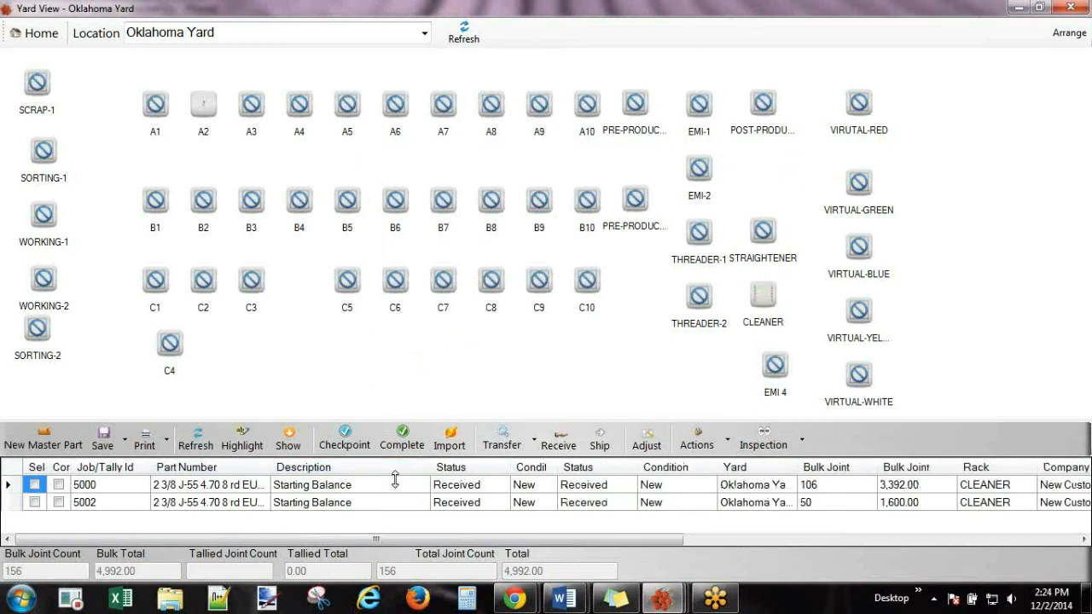
{"action": "left_click", "coordinate": [92, 488]}
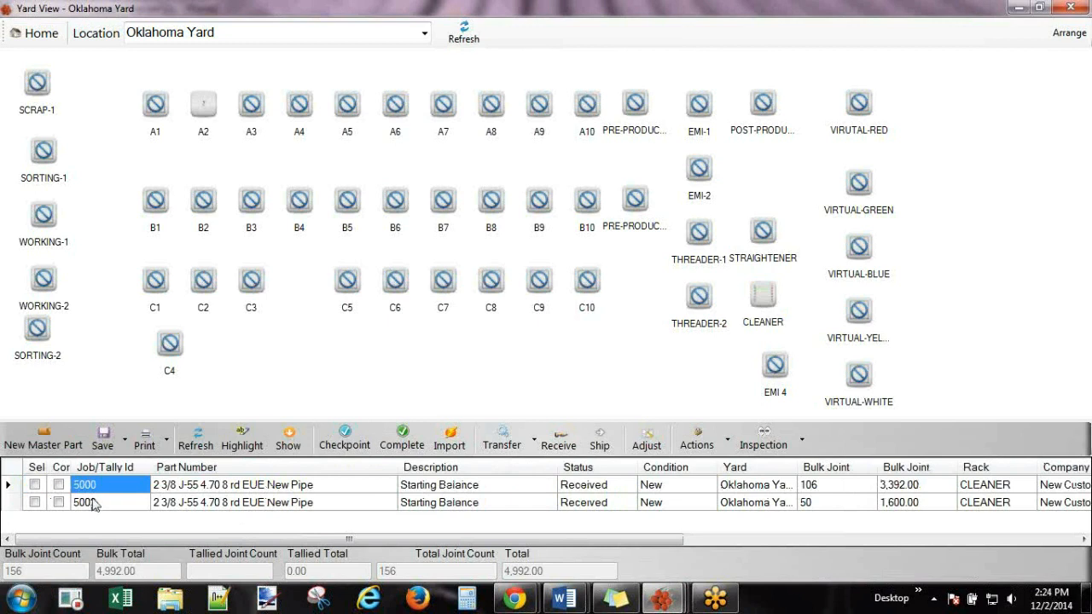
{"action": "left_click", "coordinate": [94, 504]}
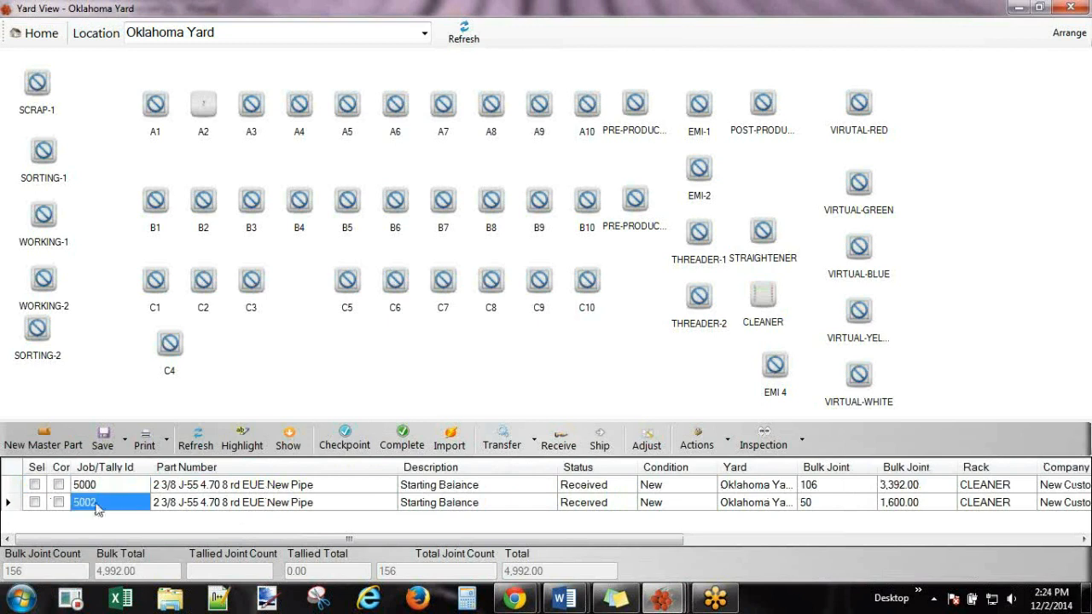
{"action": "left_click", "coordinate": [284, 505]}
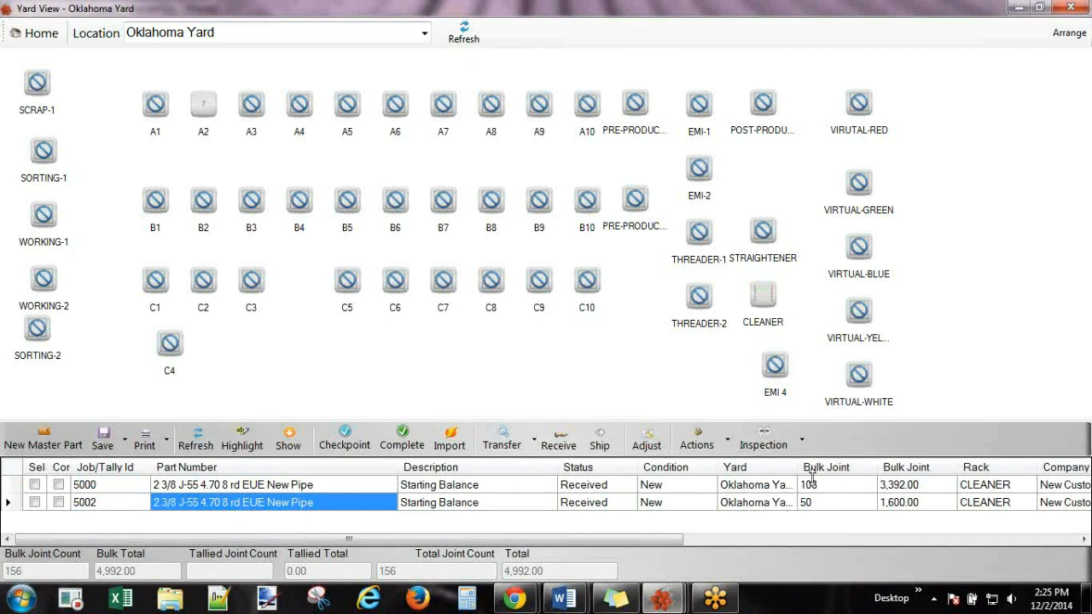
{"action": "left_click_drag", "start_coordinate": [799, 467], "coordinate": [814, 467]}
{"action": "left_click_drag", "start_coordinate": [672, 538], "coordinate": [1085, 560]}
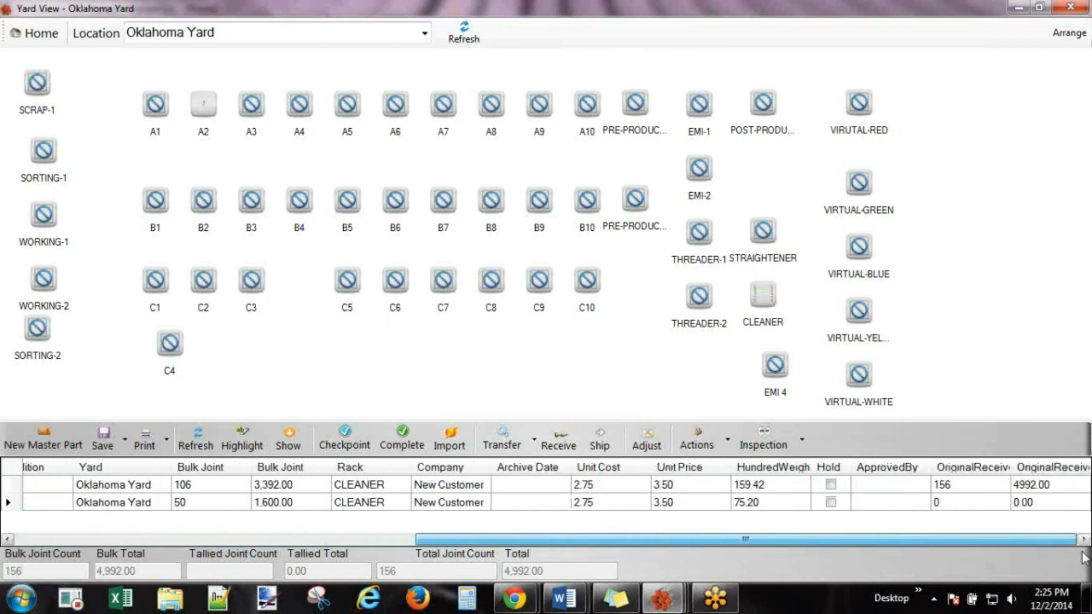
{"action": "left_click", "coordinate": [973, 486]}
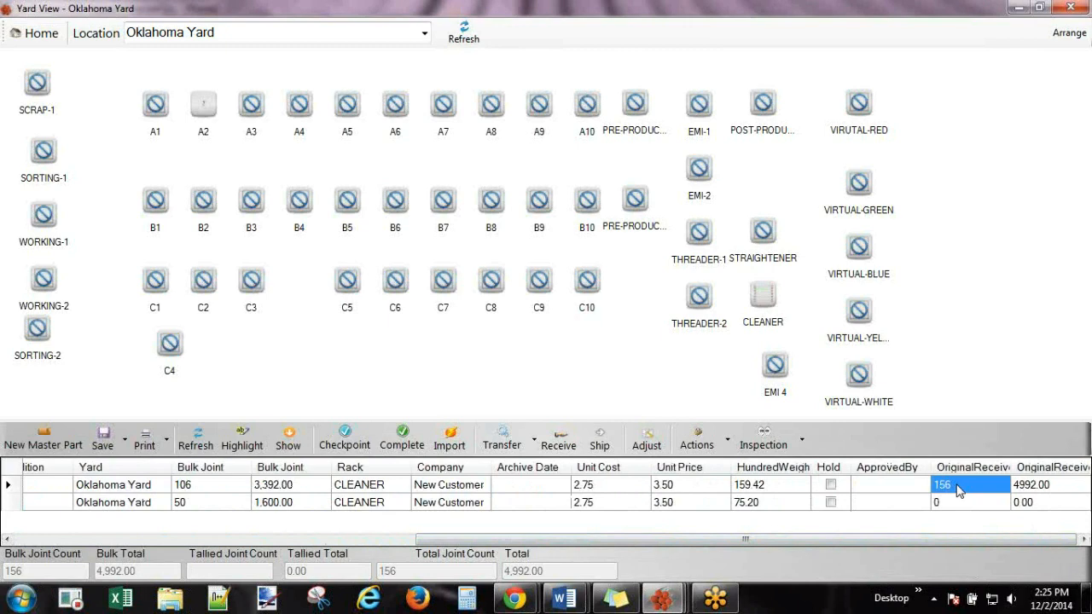
{"action": "left_click", "coordinate": [1038, 485]}
{"action": "left_click", "coordinate": [968, 486]}
{"action": "left_click_drag", "start_coordinate": [835, 546], "coordinate": [347, 584]}
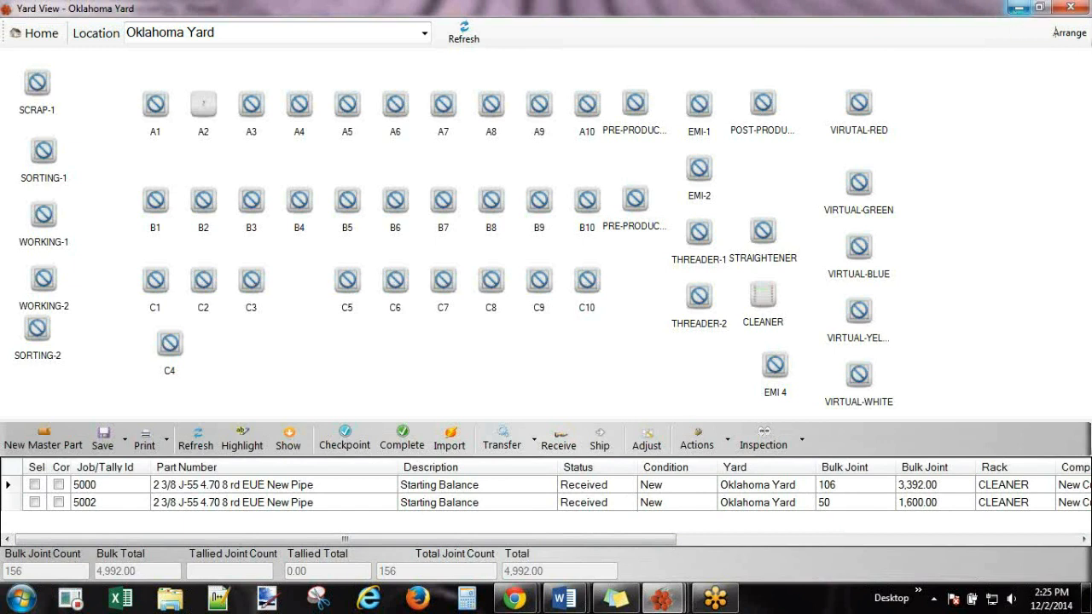
{"action": "left_click", "coordinate": [1017, 12]}
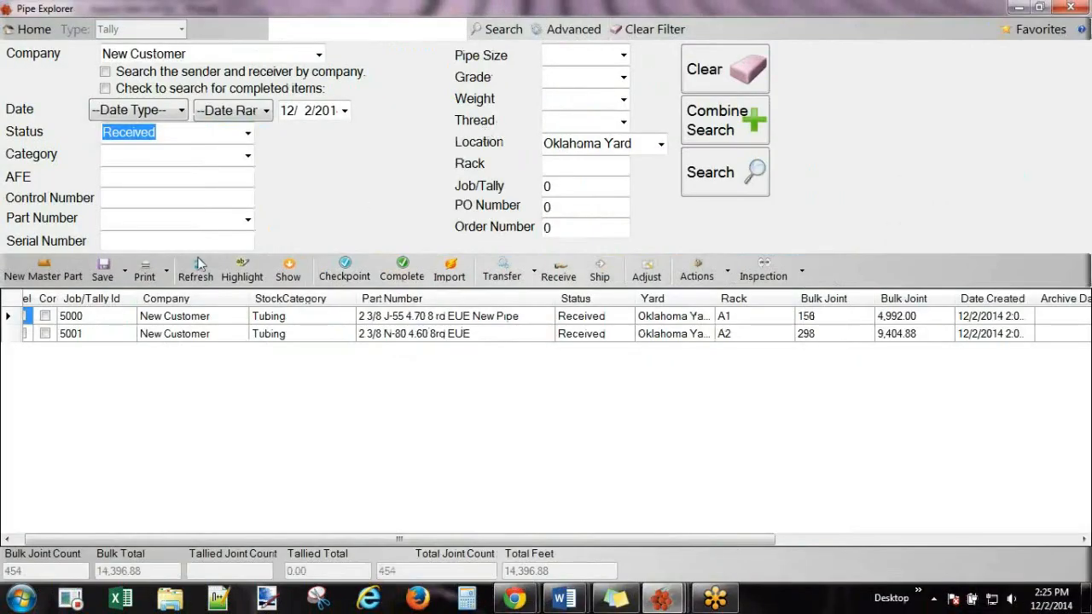
Refresh Pipe Explorer, select job 5000, and minimize Yard View and Pipe Explorer.
{"action": "left_click", "coordinate": [81, 317]}
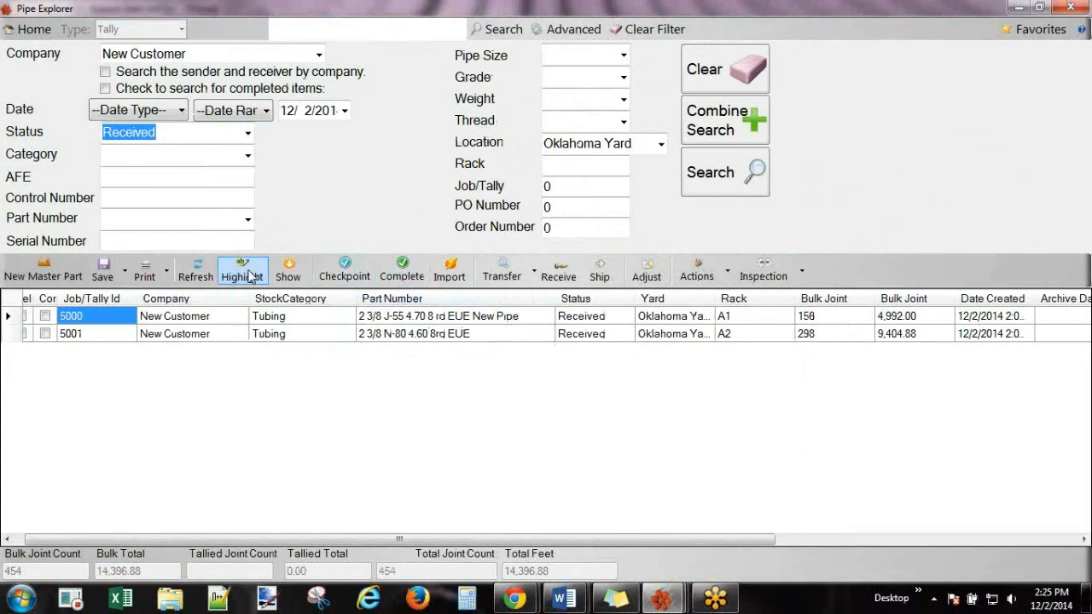
{"action": "left_click", "coordinate": [195, 276]}
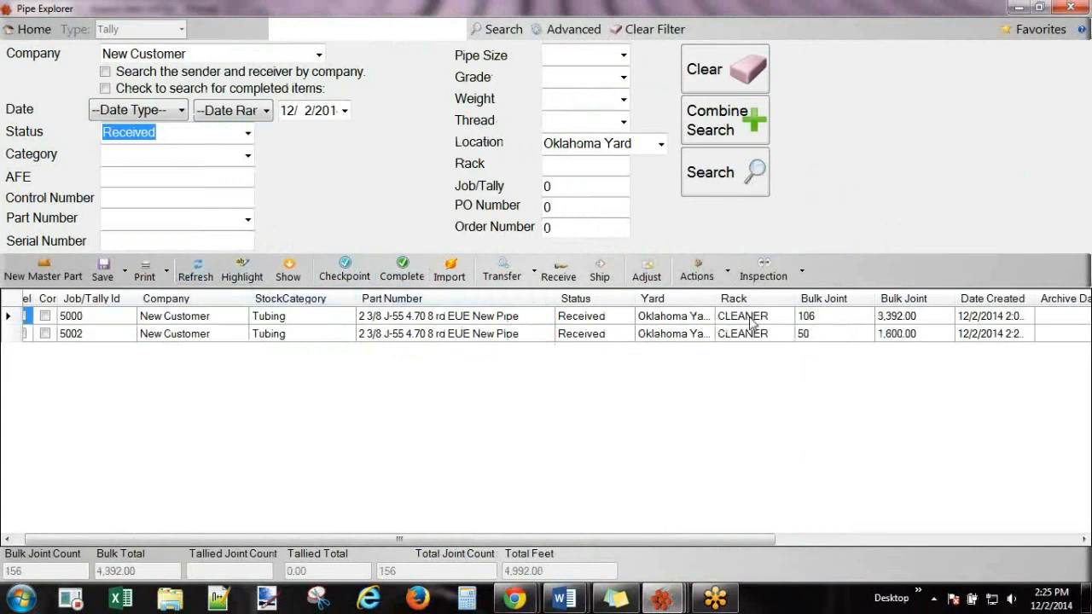
{"action": "left_click", "coordinate": [96, 320]}
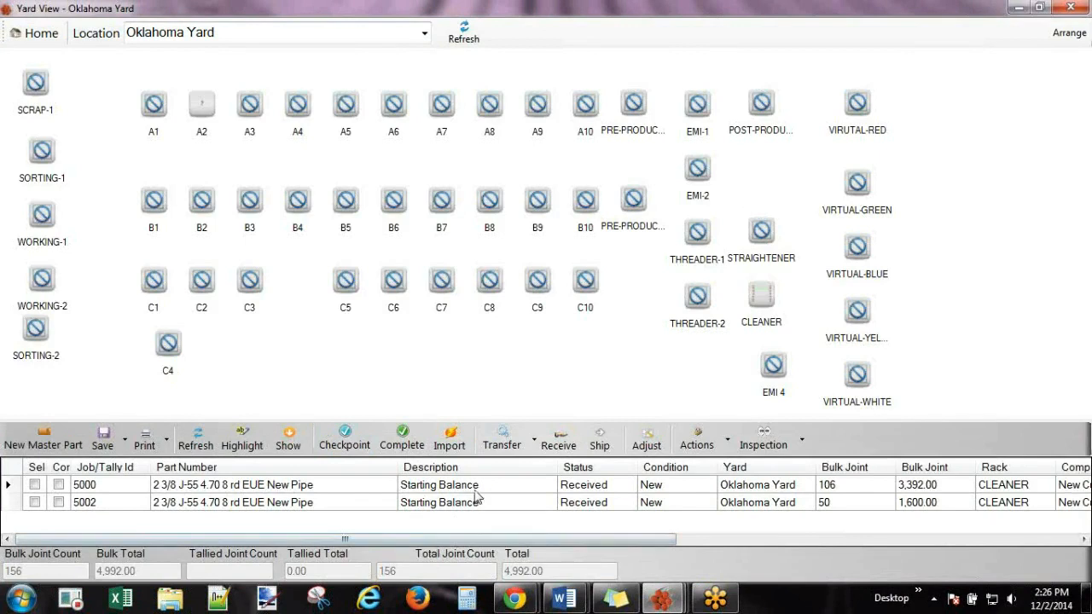
{"action": "left_click", "coordinate": [83, 488]}
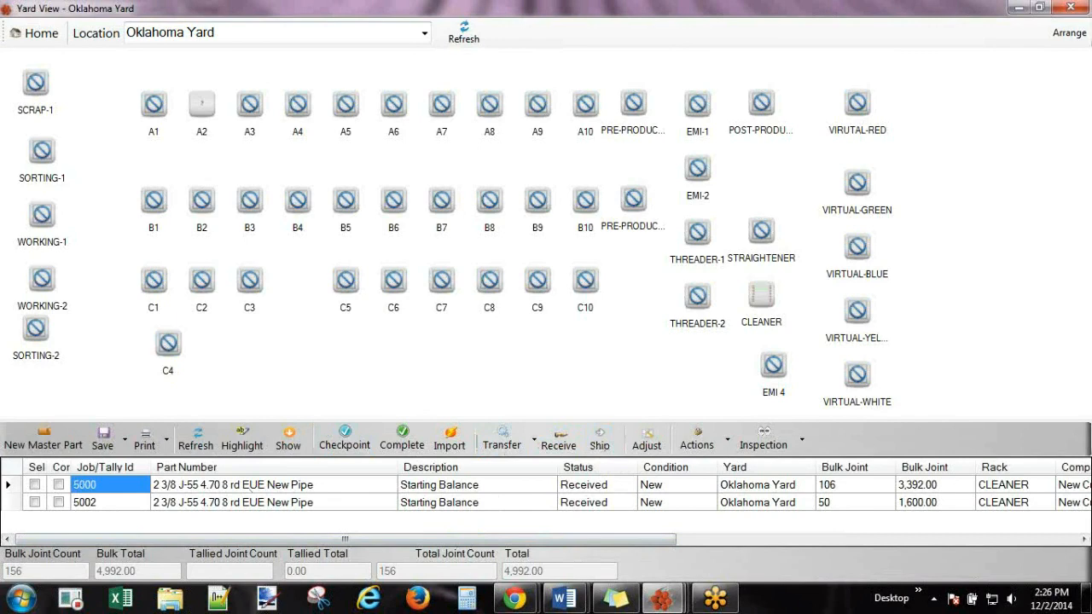
{"action": "left_click", "coordinate": [1018, 7]}
{"action": "left_click", "coordinate": [1018, 8]}
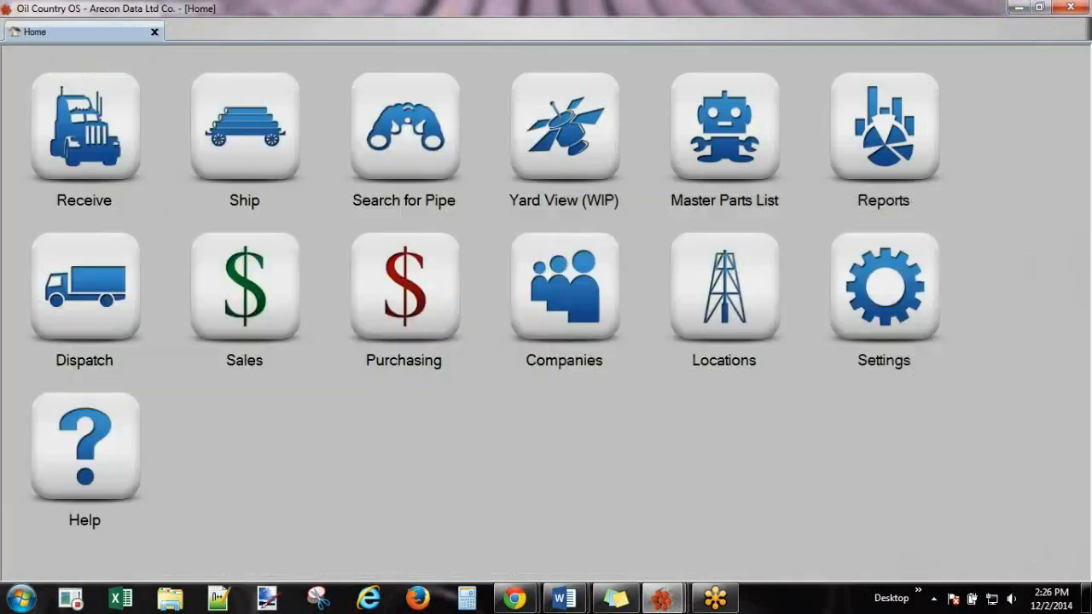
Start an outbound truck with Training Shipper, truck and driver details, and a generated control number.
{"action": "left_click", "coordinate": [273, 132]}
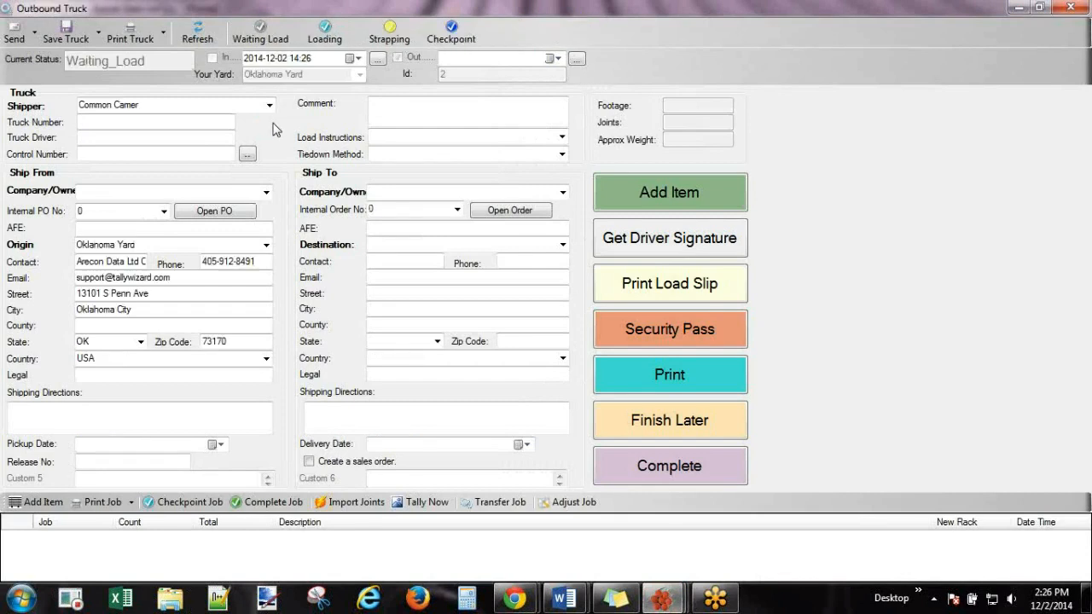
{"action": "left_click", "coordinate": [269, 105]}
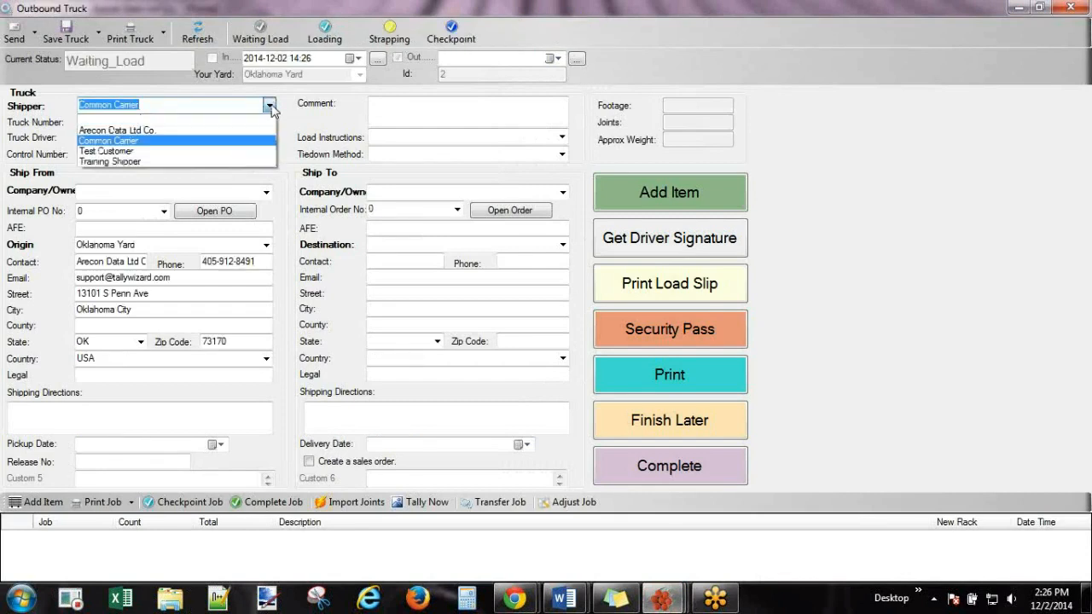
{"action": "left_click", "coordinate": [98, 162]}
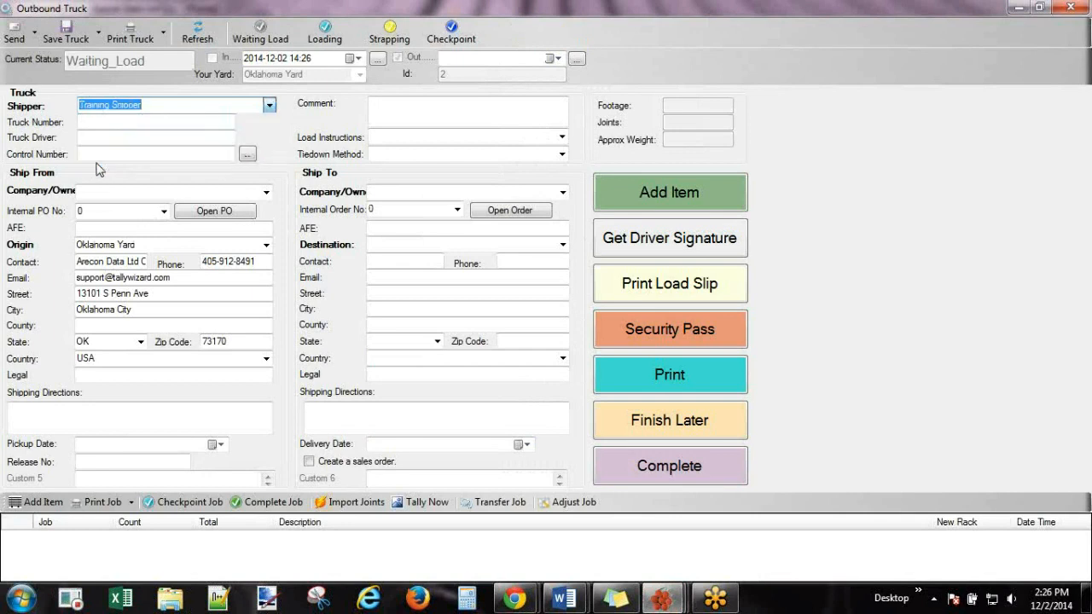
{"action": "left_click", "coordinate": [180, 122]}
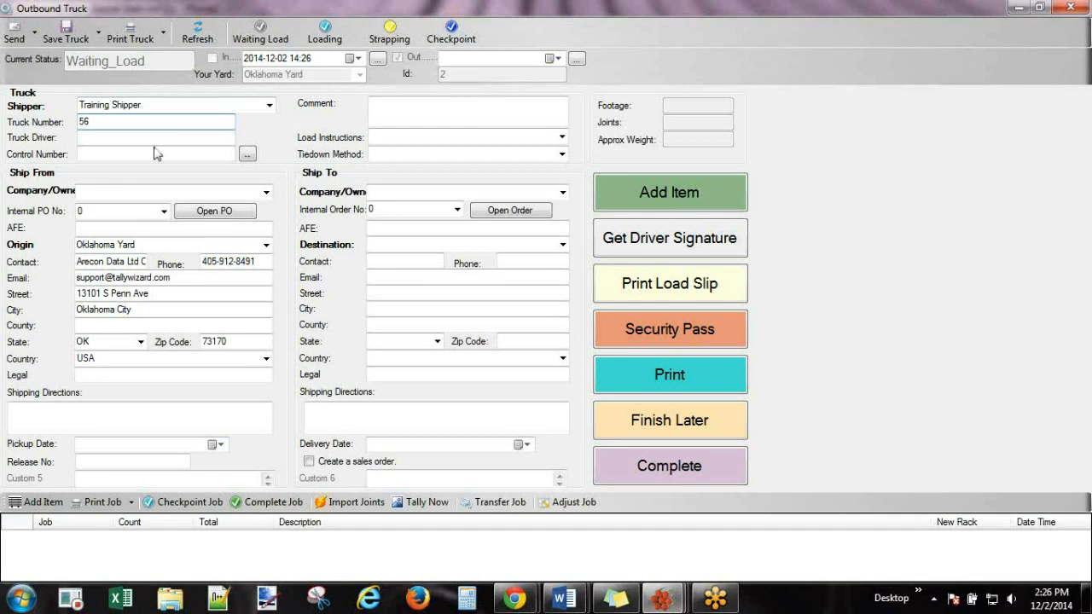
{"action": "left_click", "coordinate": [160, 136]}
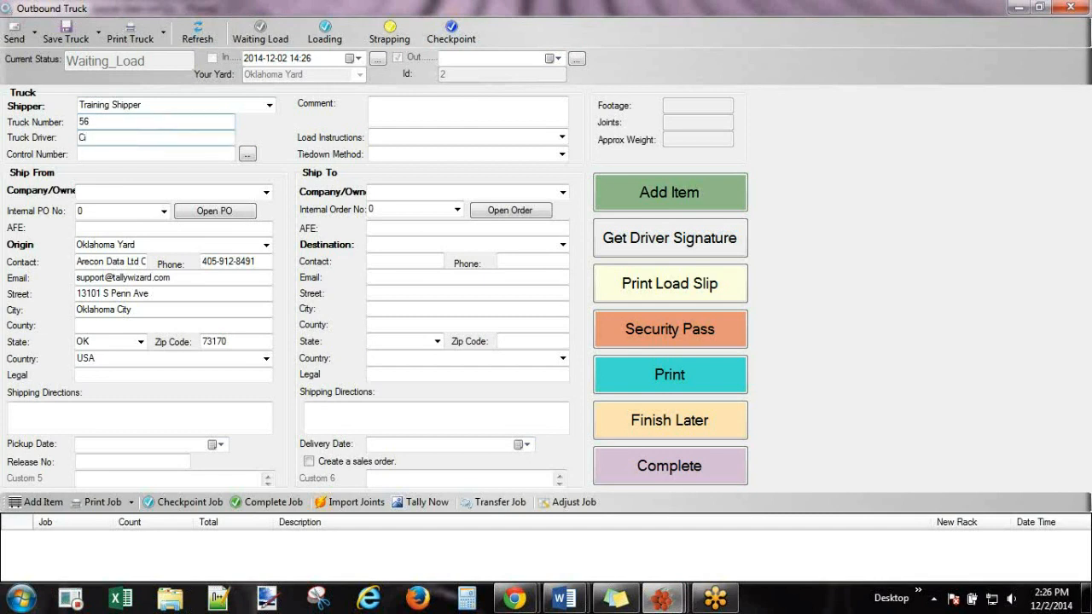
{"action": "left_click", "coordinate": [159, 153]}
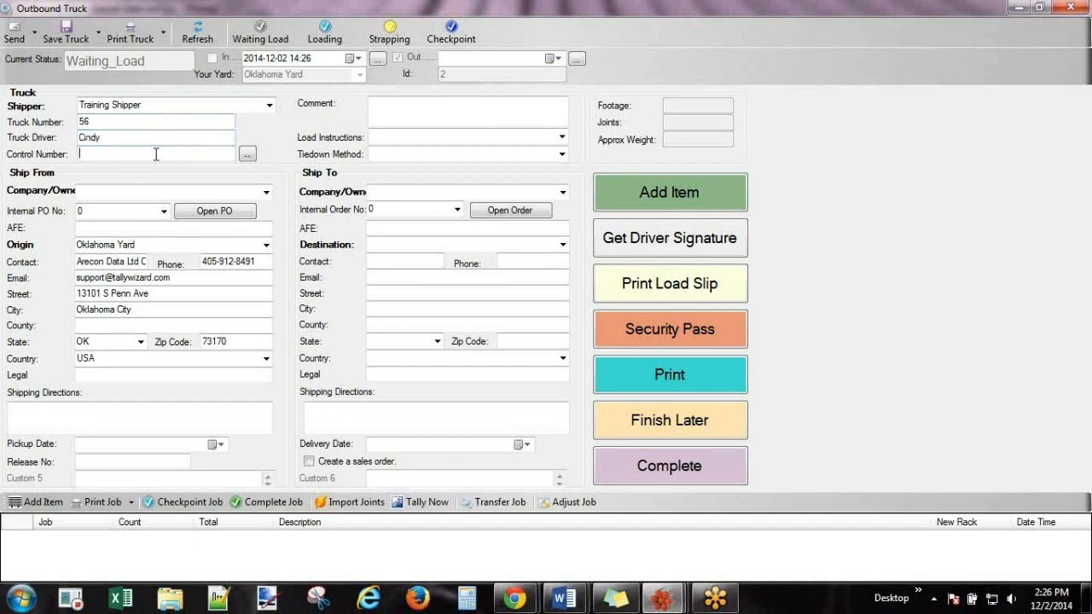
{"action": "left_click", "coordinate": [247, 154]}
{"action": "left_click_drag", "start_coordinate": [150, 152], "coordinate": [67, 151]}
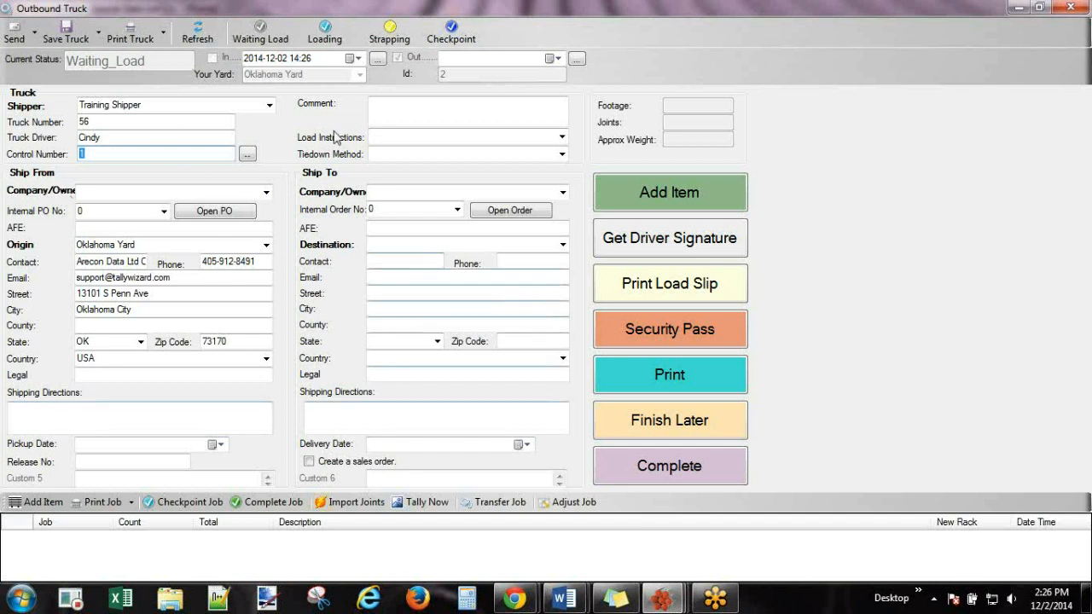
Set New Customer as ship-from and ship-to, then choose <New> destination.
{"action": "left_click", "coordinate": [267, 194]}
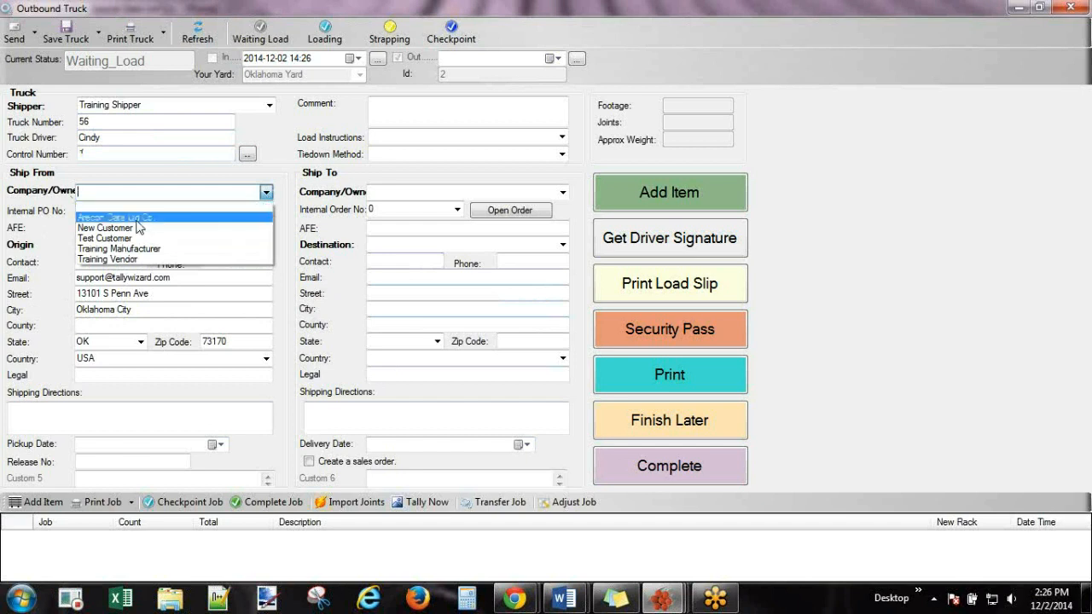
{"action": "left_click", "coordinate": [134, 228]}
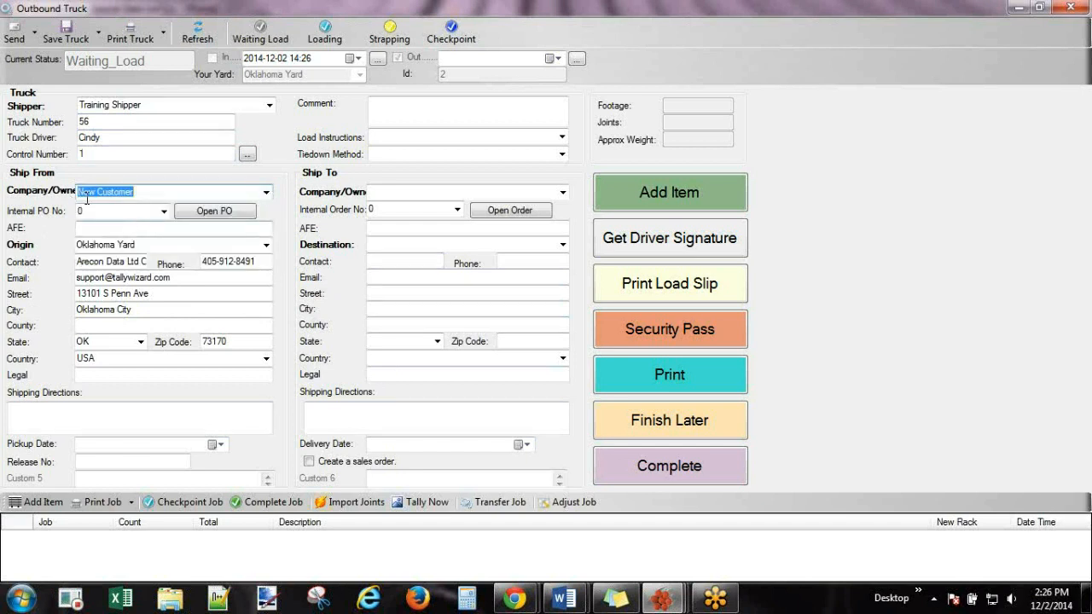
{"action": "left_click", "coordinate": [563, 193]}
{"action": "left_click", "coordinate": [441, 229]}
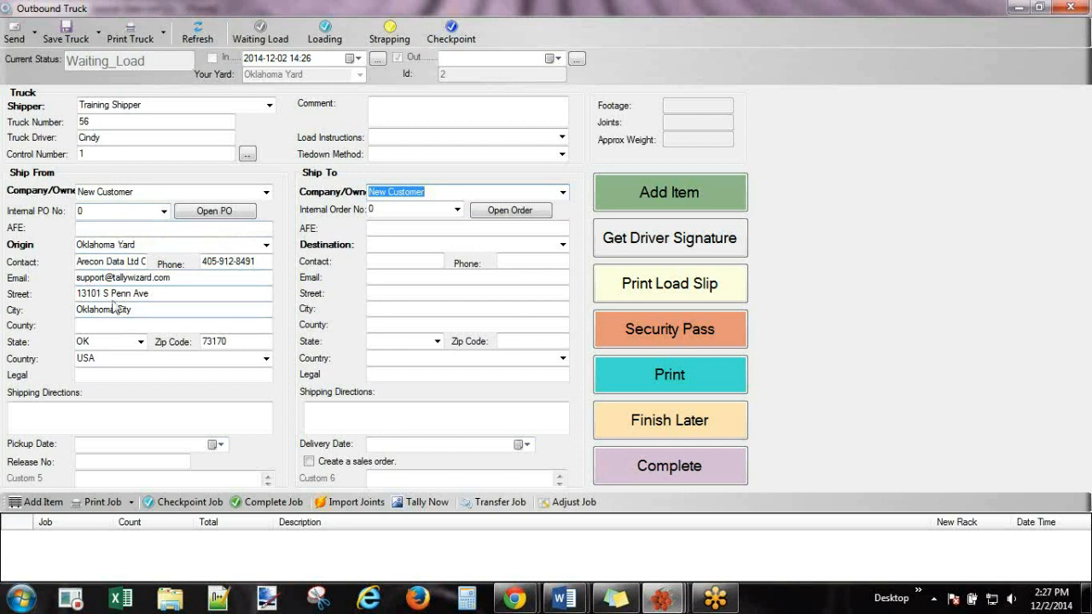
{"action": "left_click", "coordinate": [138, 245]}
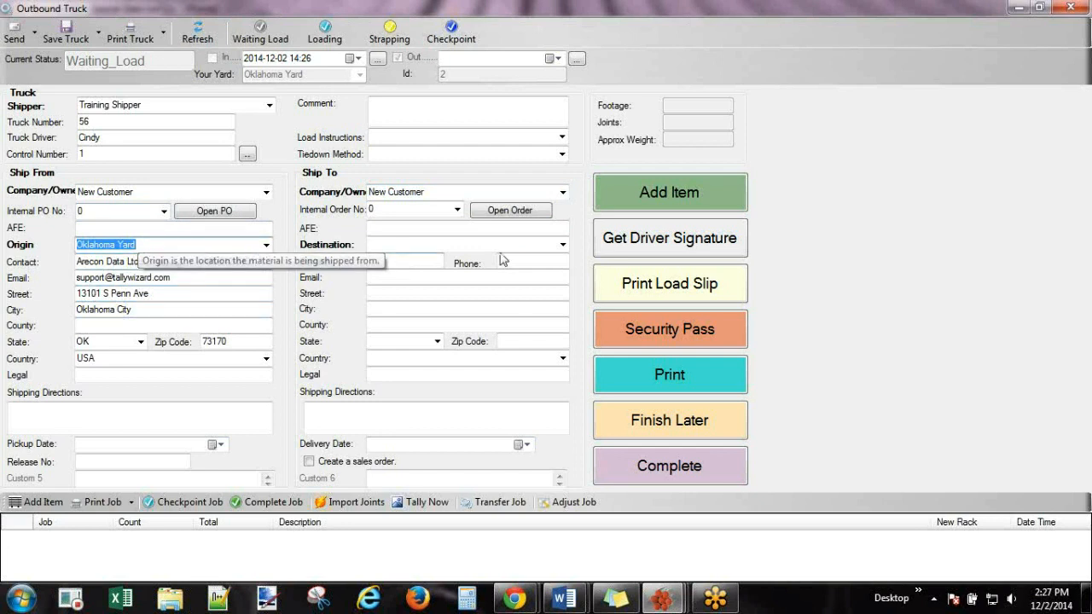
{"action": "left_click", "coordinate": [563, 246]}
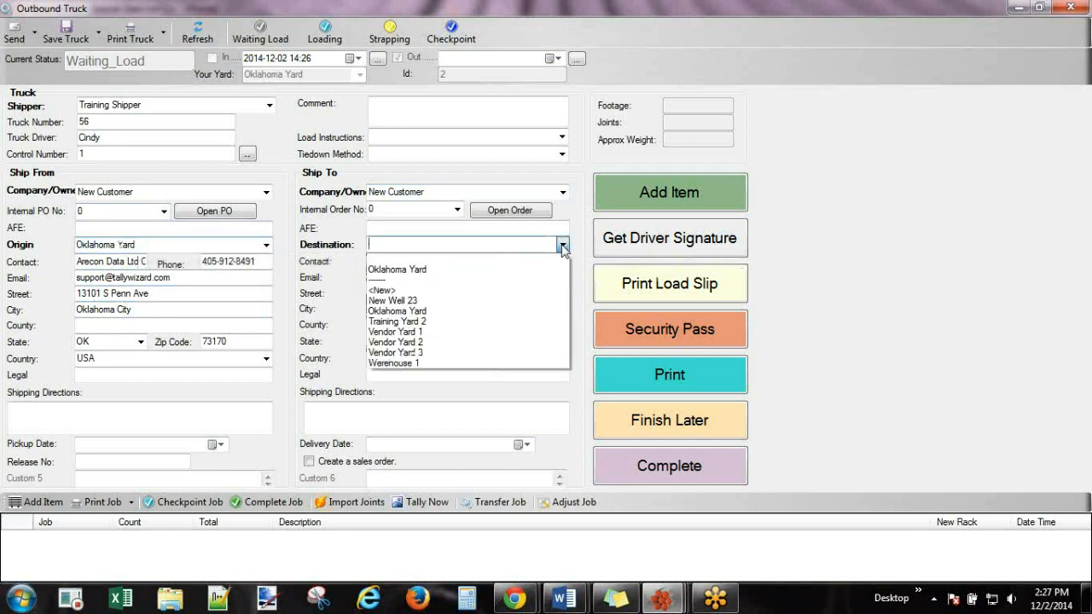
{"action": "left_click", "coordinate": [392, 292]}
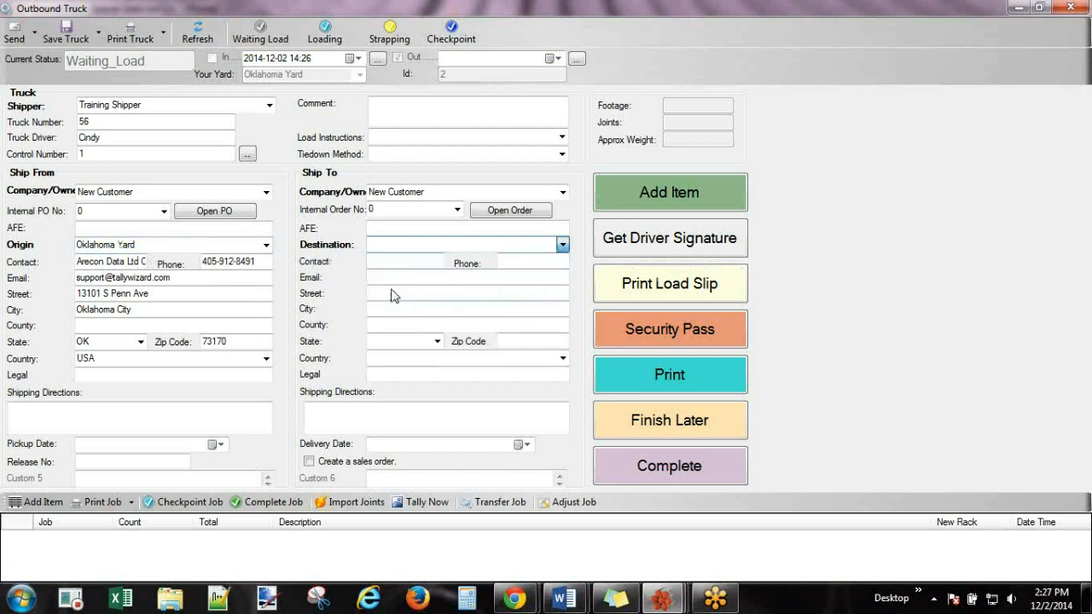
Name the new location 23 south 56 east, operator New Customer, AFE 2356.
{"action": "left_click", "coordinate": [163, 100]}
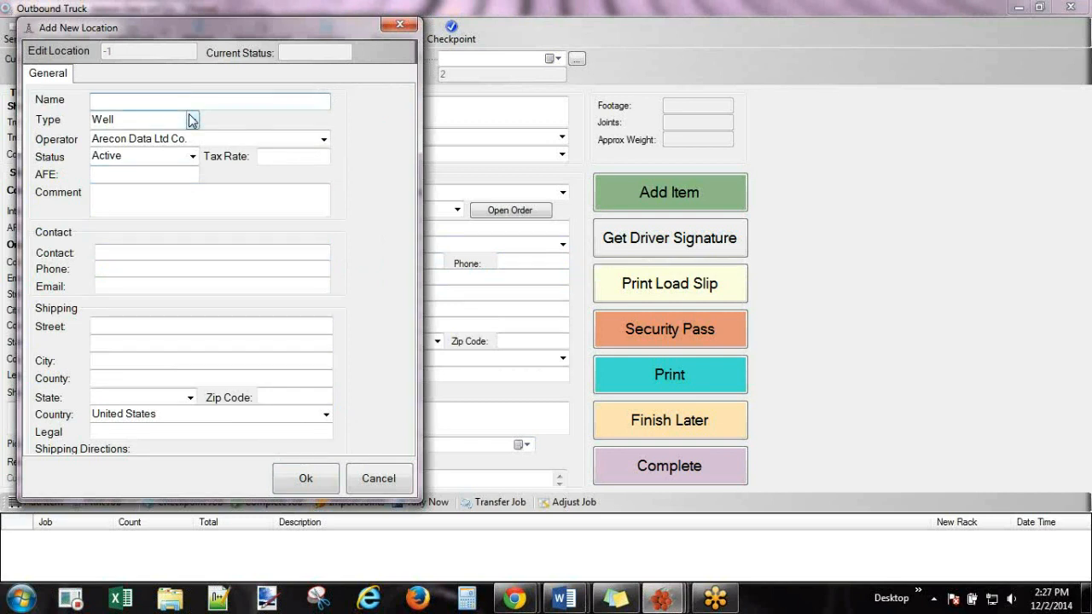
{"action": "type", "text": "2"}
{"action": "type", "text": "3sp"}
{"action": "type", "text": "uth 56 east"}
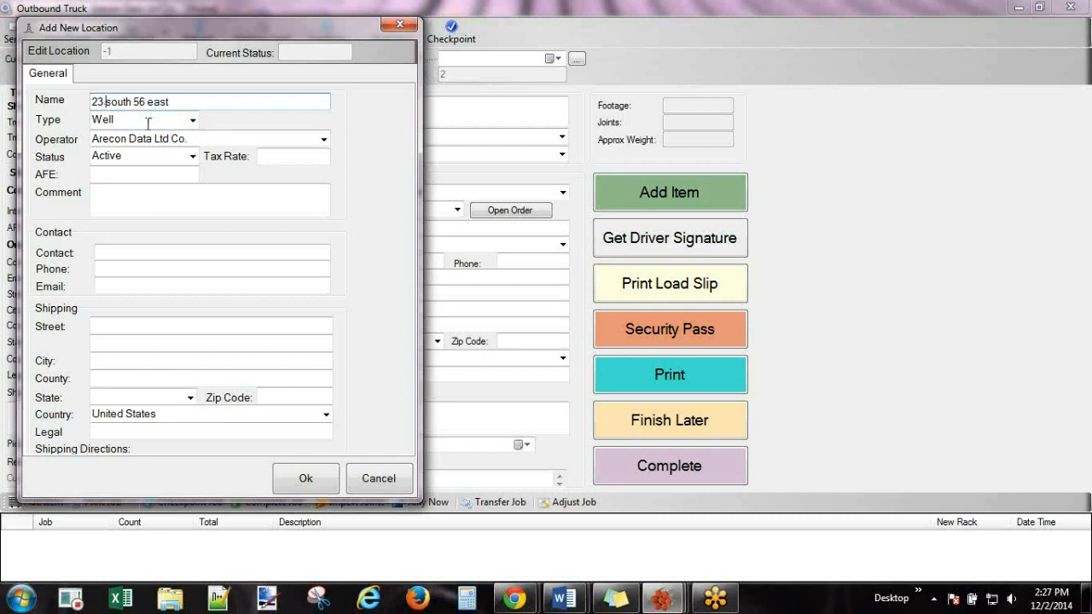
{"action": "left_click", "coordinate": [323, 140]}
{"action": "left_click", "coordinate": [156, 195]}
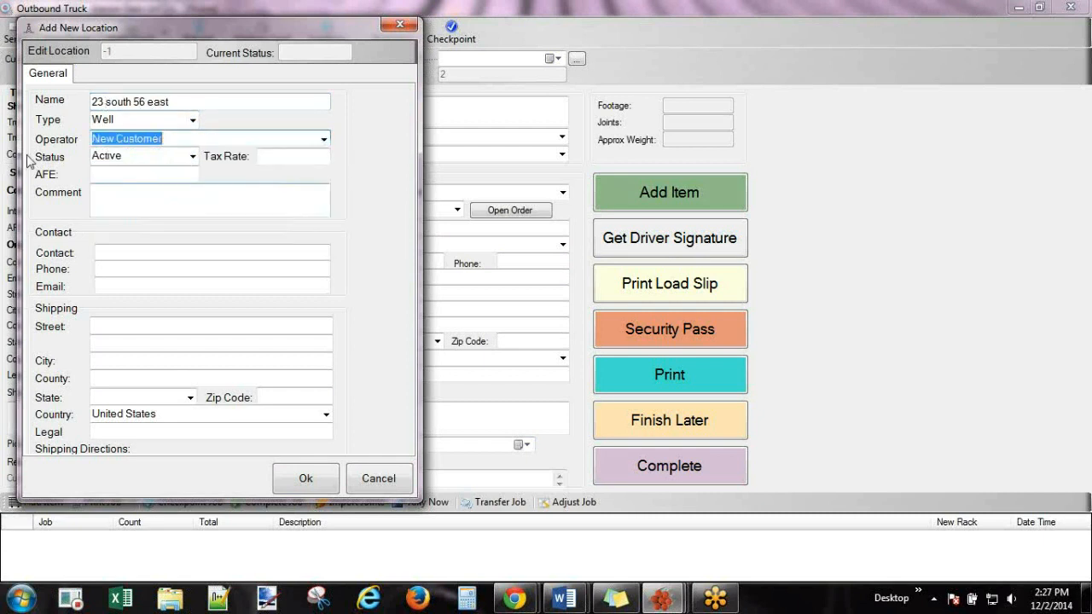
{"action": "left_click", "coordinate": [122, 175]}
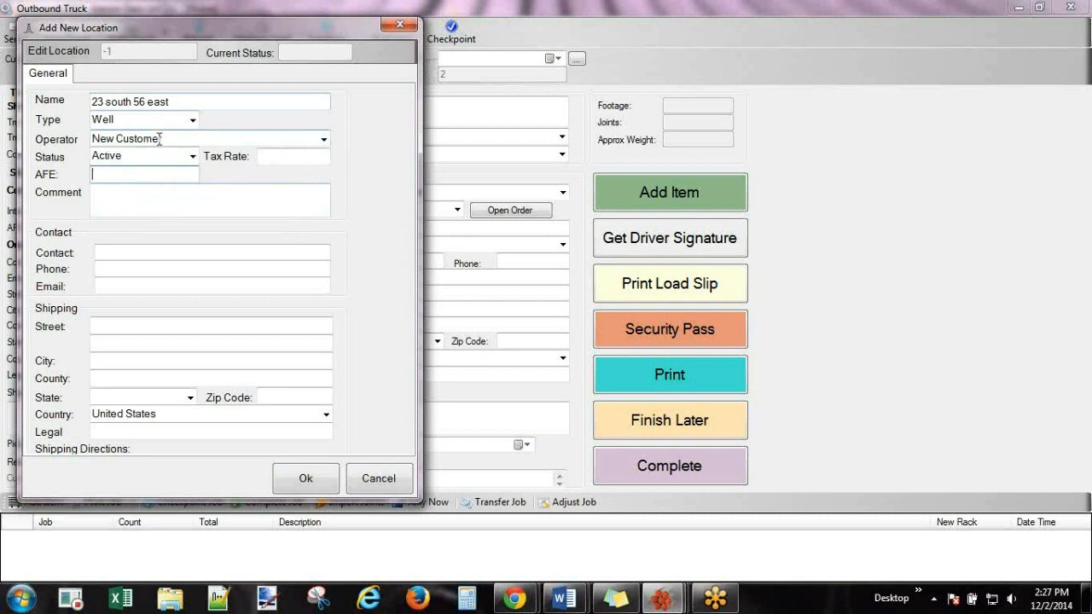
{"action": "type", "text": "2356E"}
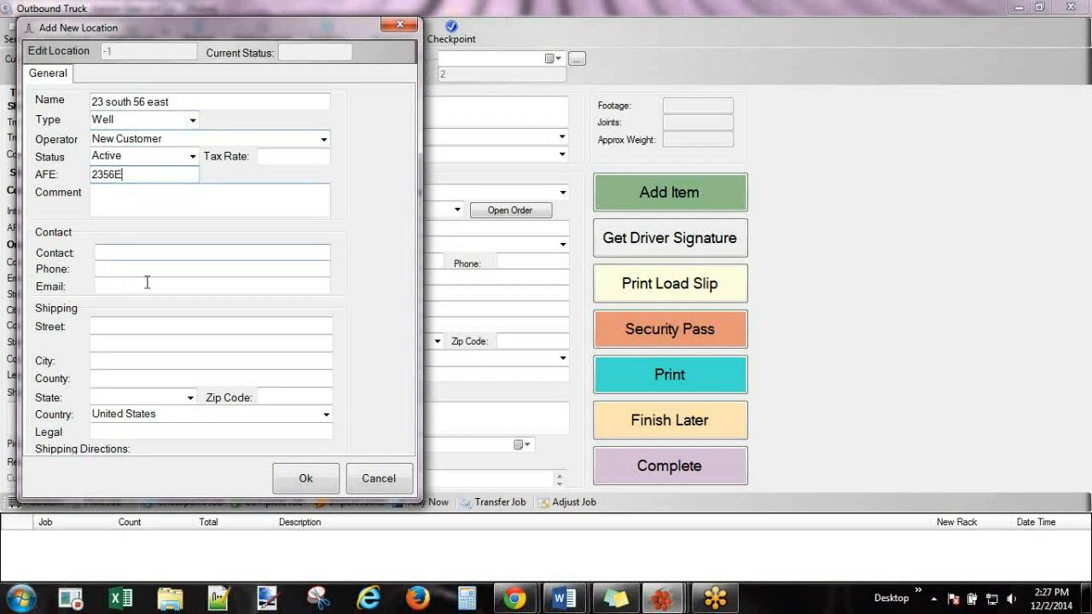
Enter the contact's name, phone number with area code, and e-mail address.
{"action": "left_click", "coordinate": [121, 253]}
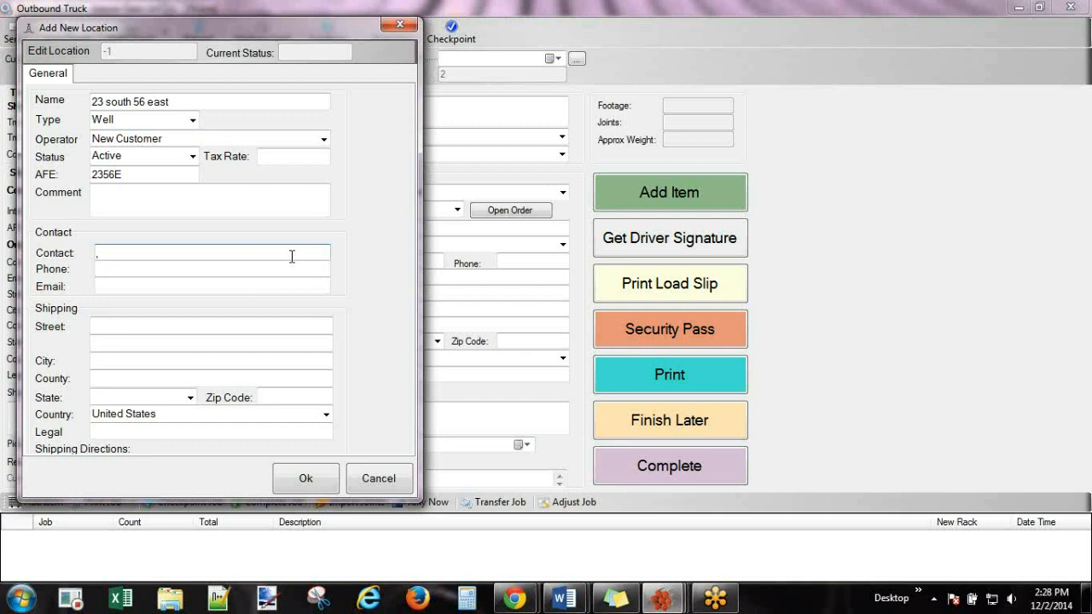
{"action": "type", "text": "Bill Customer"}
{"action": "left_click", "coordinate": [127, 268]}
{"action": "type", "text": "555-1212"}
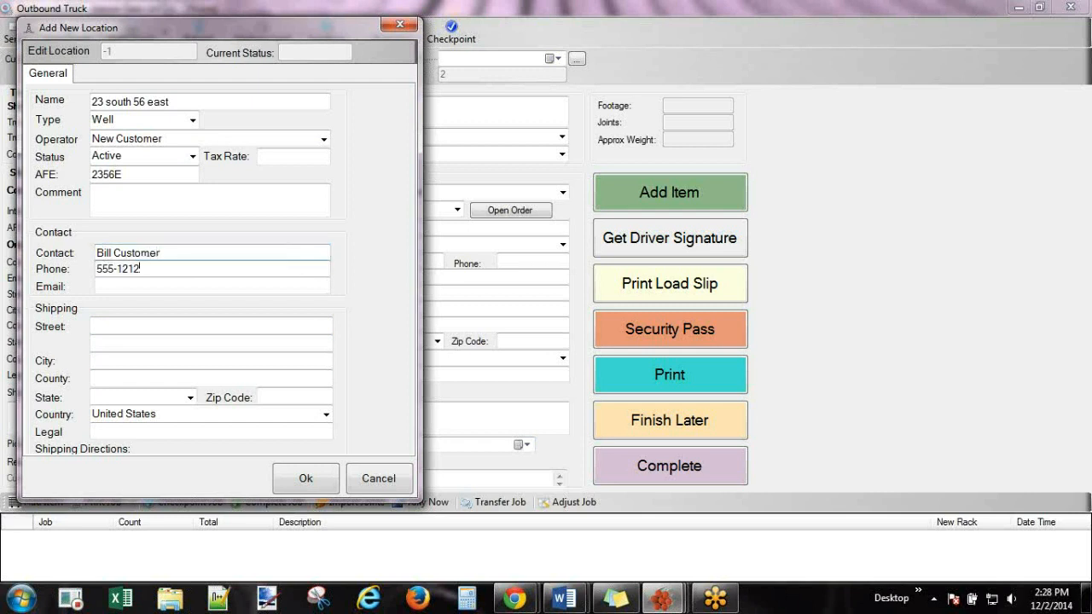
{"action": "left_click", "coordinate": [98, 269]}
{"action": "type", "text": "405-"}
{"action": "left_click_drag", "start_coordinate": [175, 251], "coordinate": [77, 262]}
{"action": "key", "text": "ctrl+c"}
{"action": "left_click", "coordinate": [124, 285]}
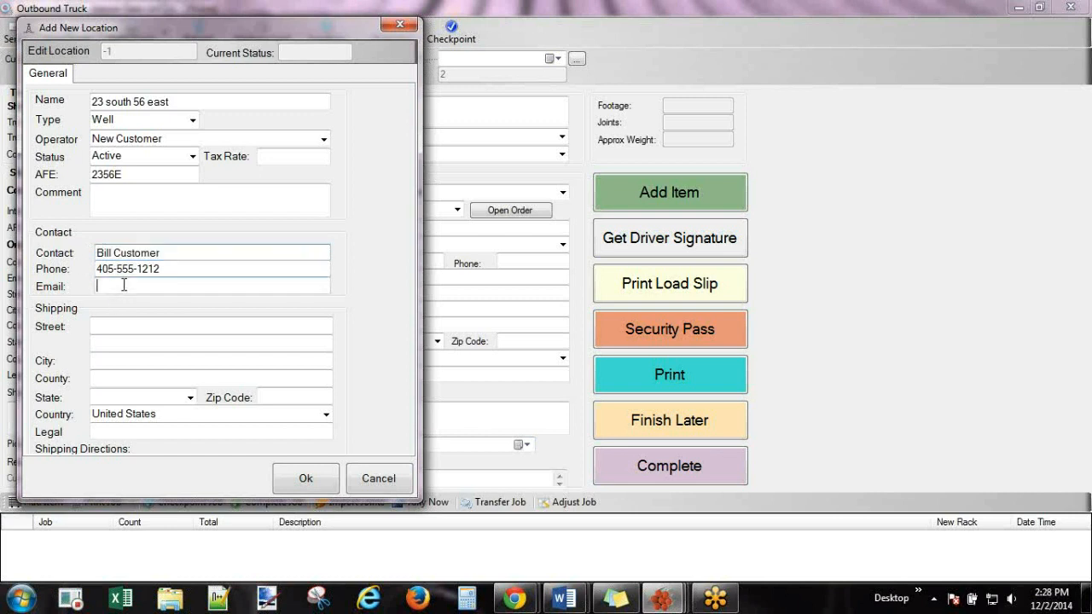
{"action": "key", "text": "ctrl+v"}
{"action": "key", "text": "BackSpace"}
{"action": "type", "text": "."}
{"action": "left_click", "coordinate": [156, 286]}
{"action": "type", "text": "@"}
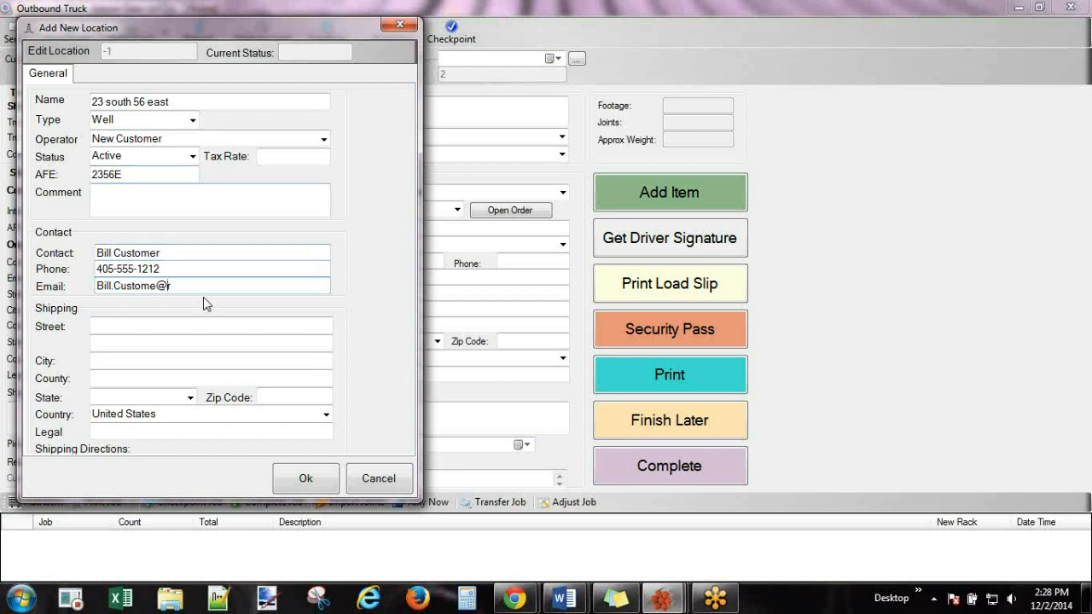
{"action": "type", "text": "new.com"}
Fill in the street address, city, state and zip, and save the new location.
{"action": "left_click", "coordinate": [182, 325]}
{"action": "type", "text": "1231"}
{"action": "left_click", "coordinate": [100, 363]}
{"action": "type", "text": "Houston"}
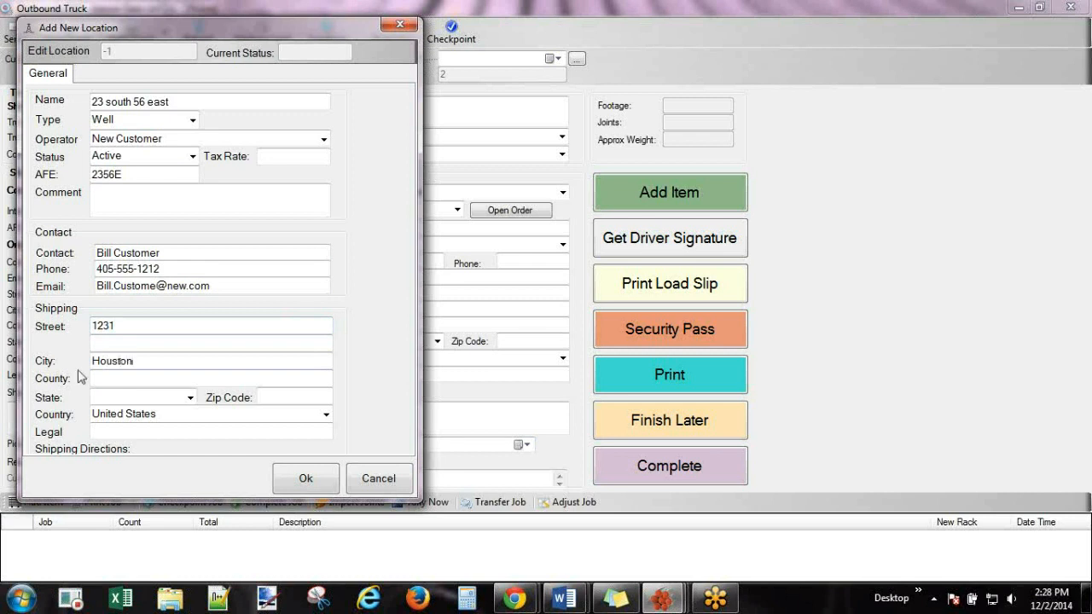
{"action": "key", "text": "Tab"}
{"action": "key", "text": "Tab"}
{"action": "type", "text": "TX"}
{"action": "left_click", "coordinate": [302, 398]}
{"action": "type", "text": "9"}
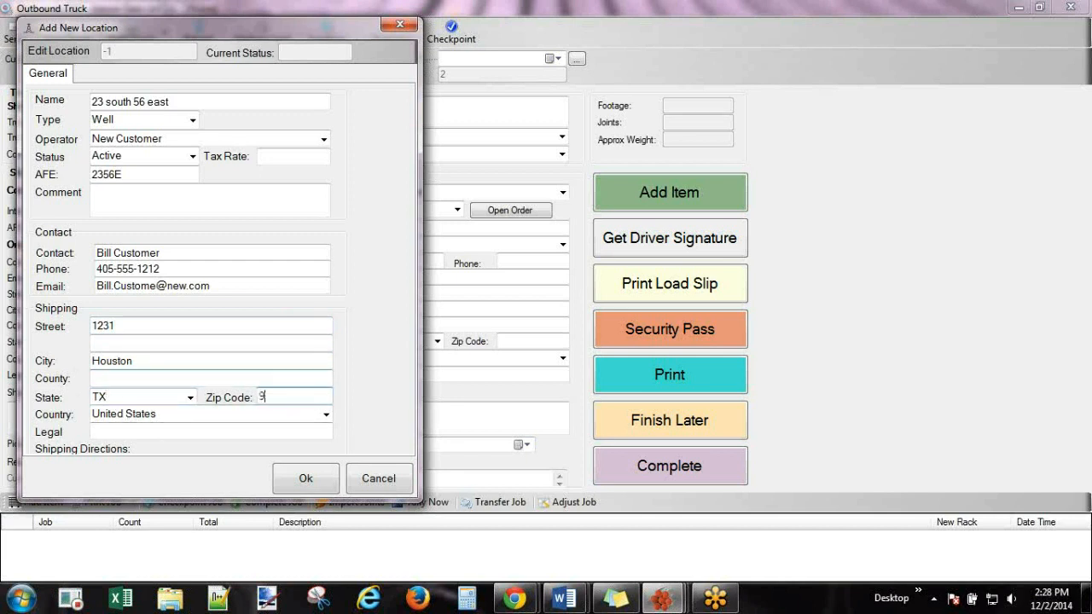
{"action": "type", "text": "5611"}
{"action": "left_click", "coordinate": [309, 479]}
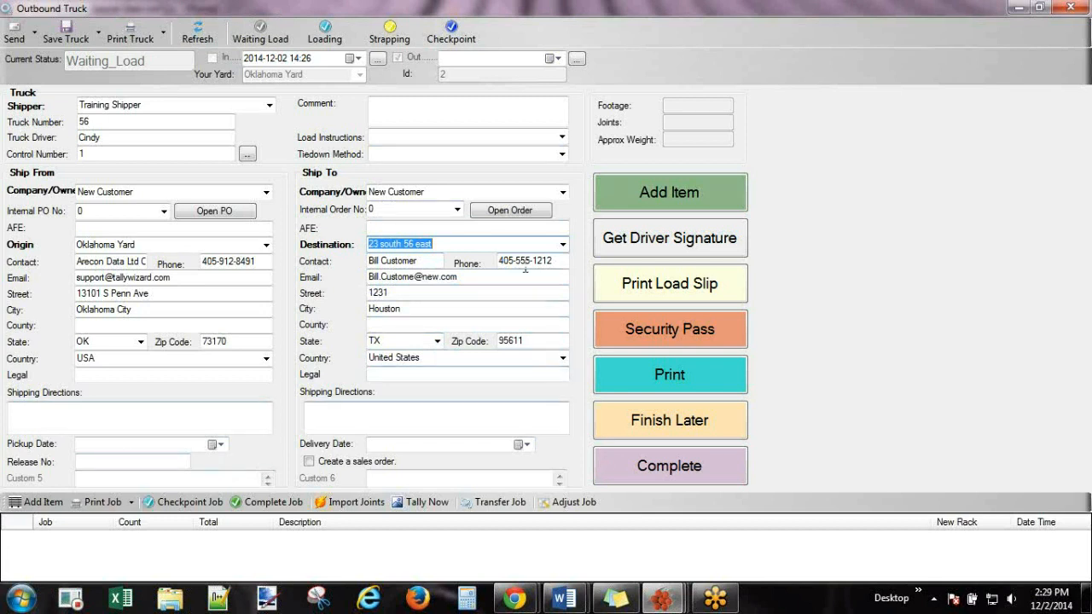
{"action": "left_click", "coordinate": [654, 197]}
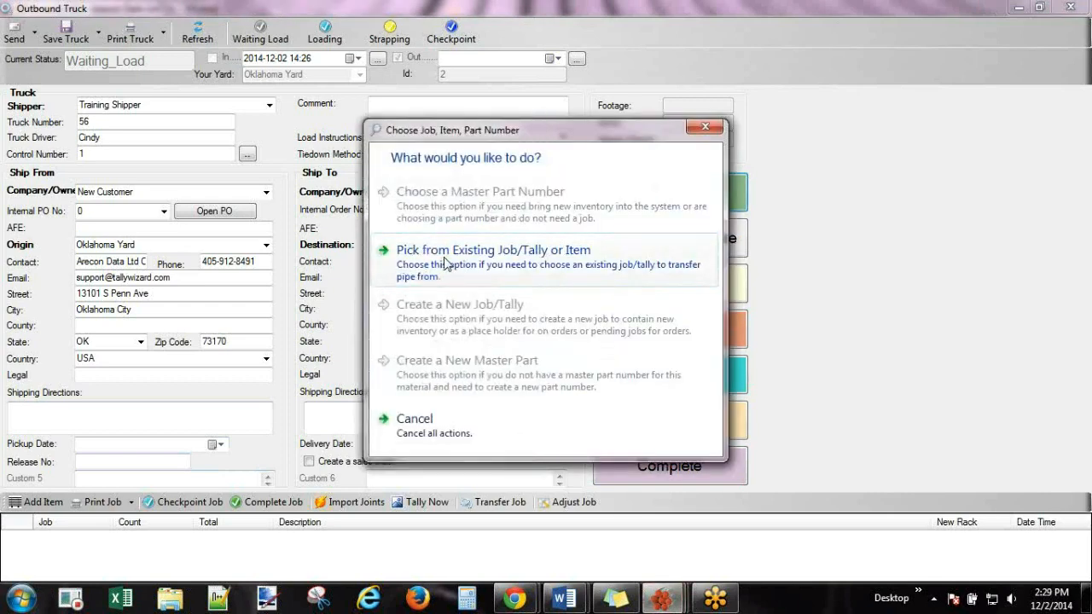
Load 6500 ft of Used Pipe from job 5001 on rack A2 by footage.
{"action": "left_click", "coordinate": [434, 264]}
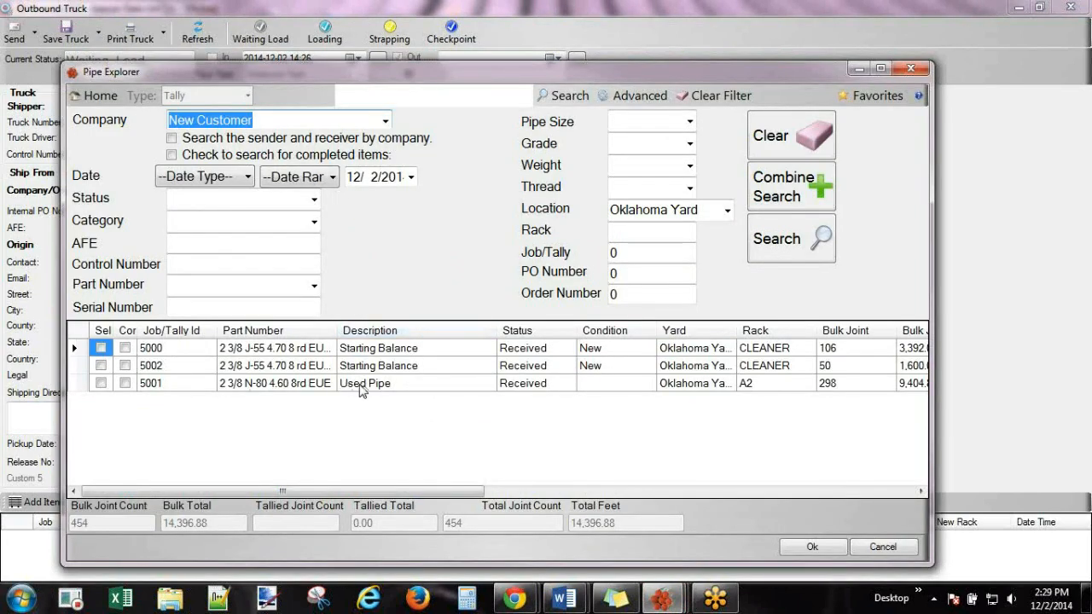
{"action": "left_click", "coordinate": [156, 385]}
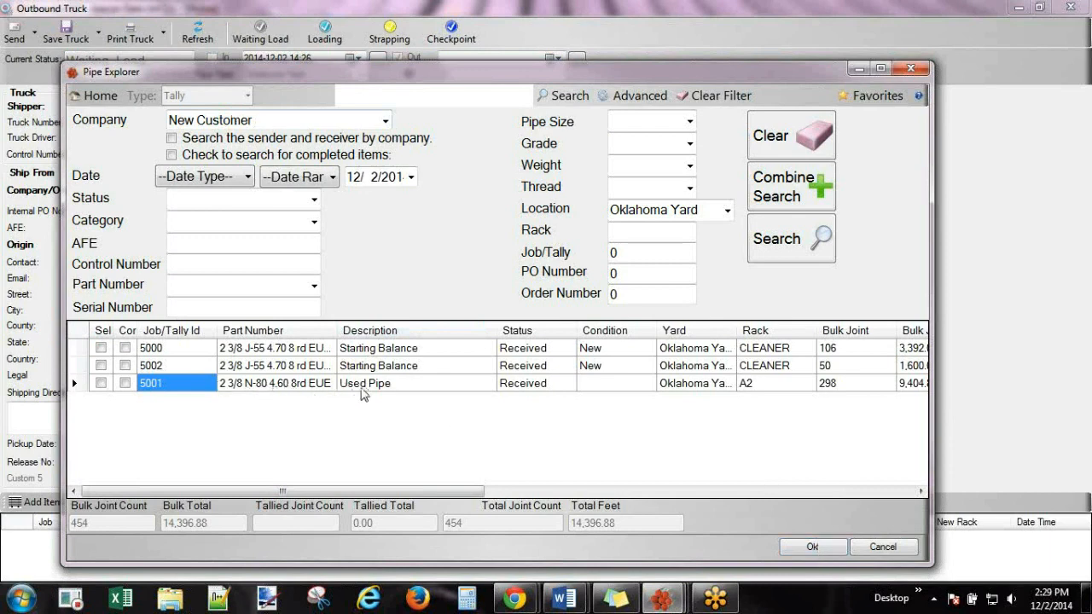
{"action": "left_click", "coordinate": [424, 391]}
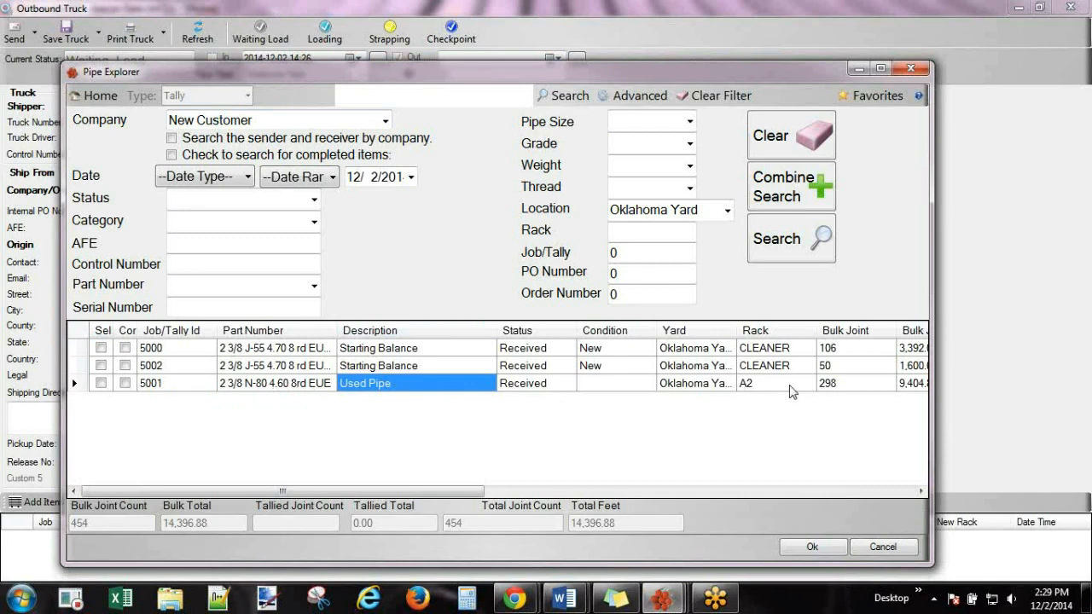
{"action": "left_click", "coordinate": [812, 547]}
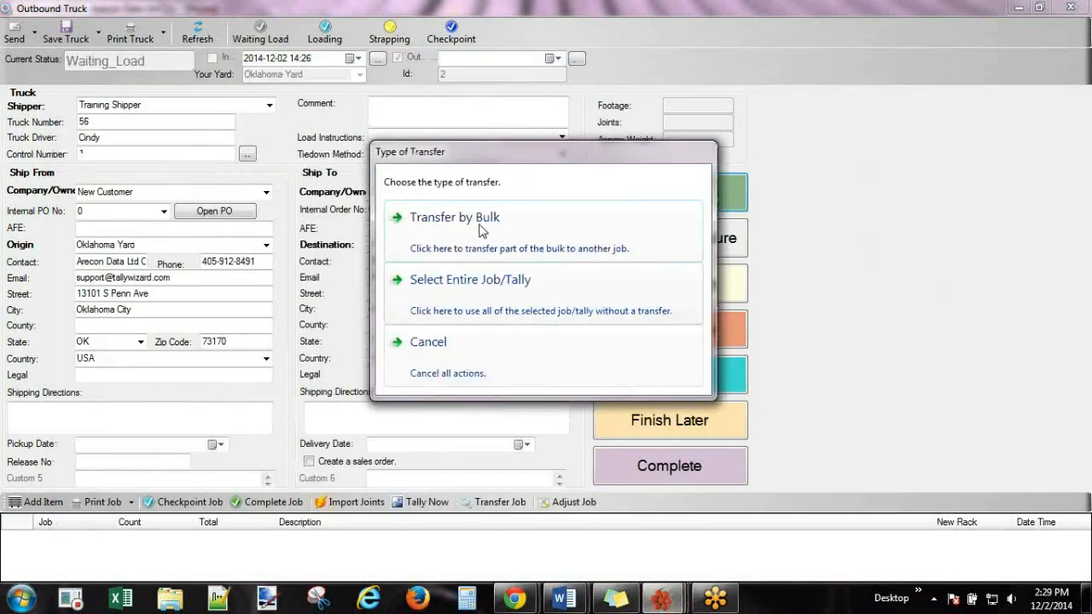
{"action": "left_click", "coordinate": [478, 224]}
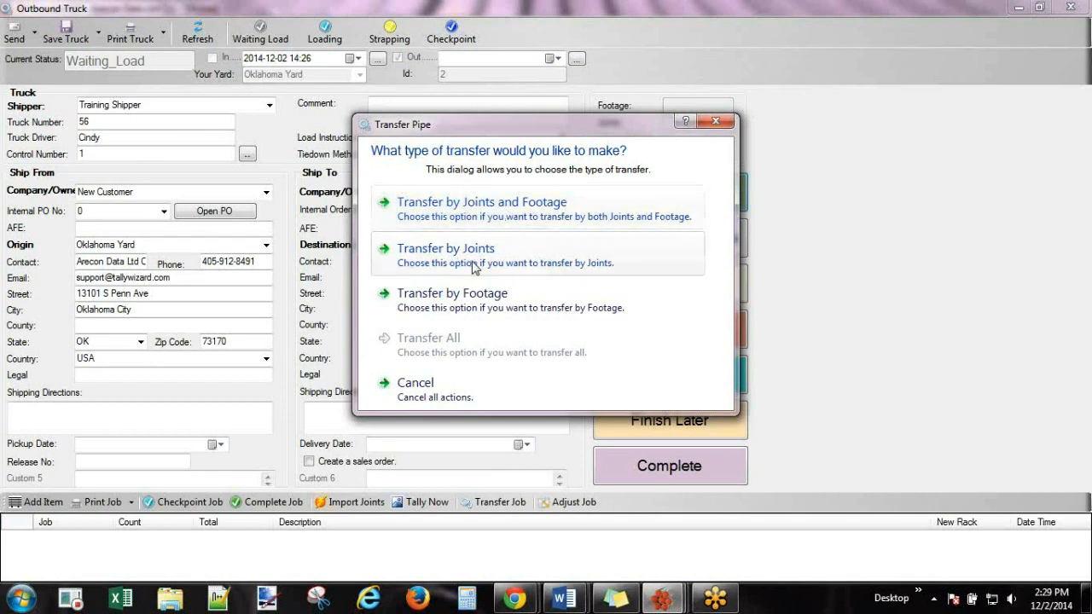
{"action": "left_click", "coordinate": [467, 309]}
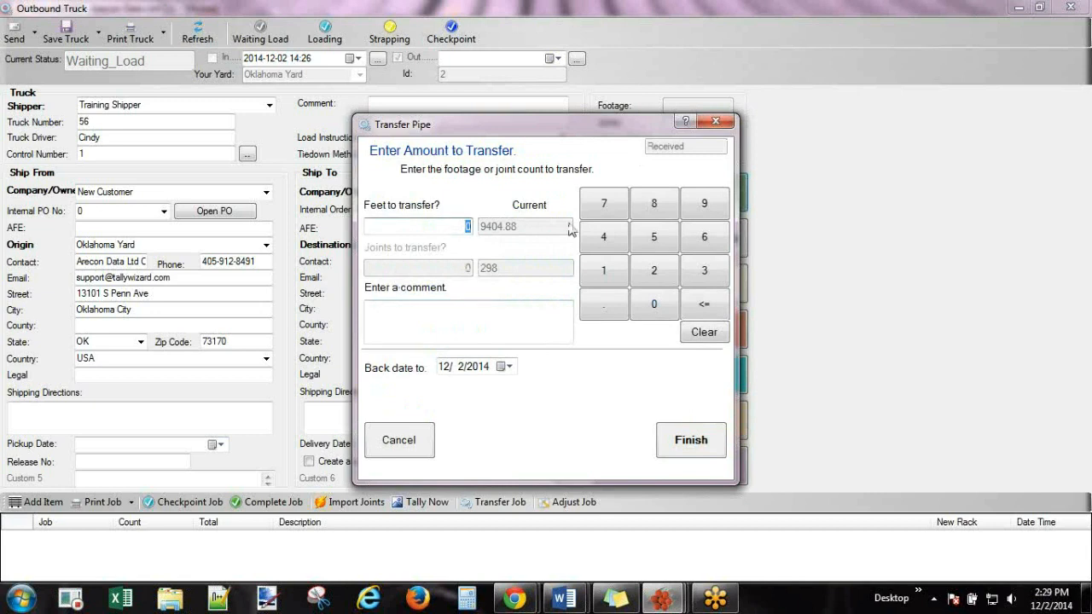
{"action": "type", "text": "6500"}
{"action": "left_click", "coordinate": [693, 442]}
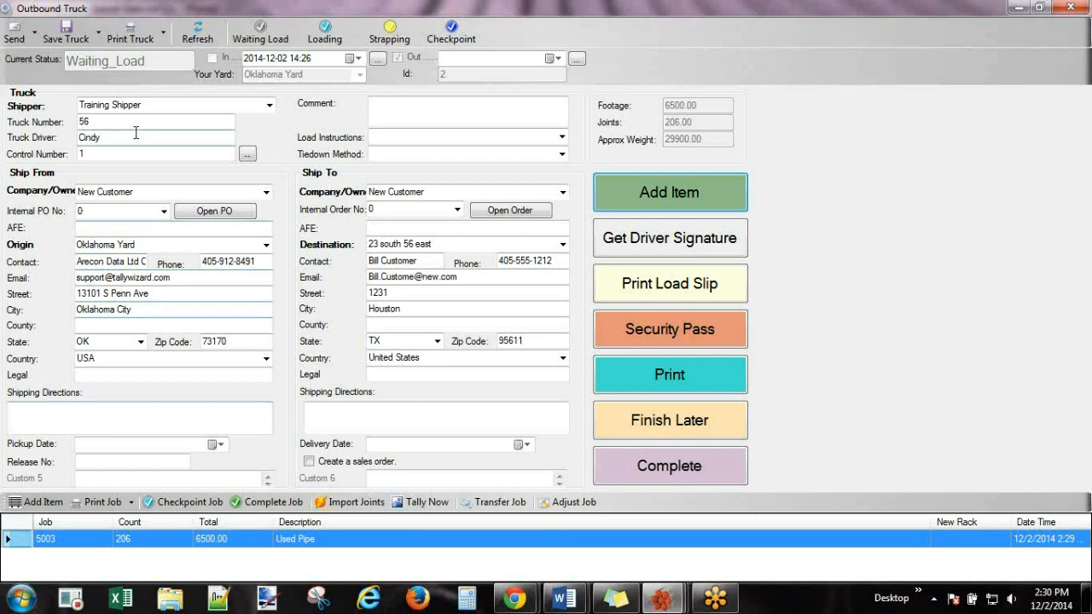
Print the truck's Bill of Lading (29,900 weight, 206 joints) and view it full screen.
{"action": "left_click", "coordinate": [701, 378]}
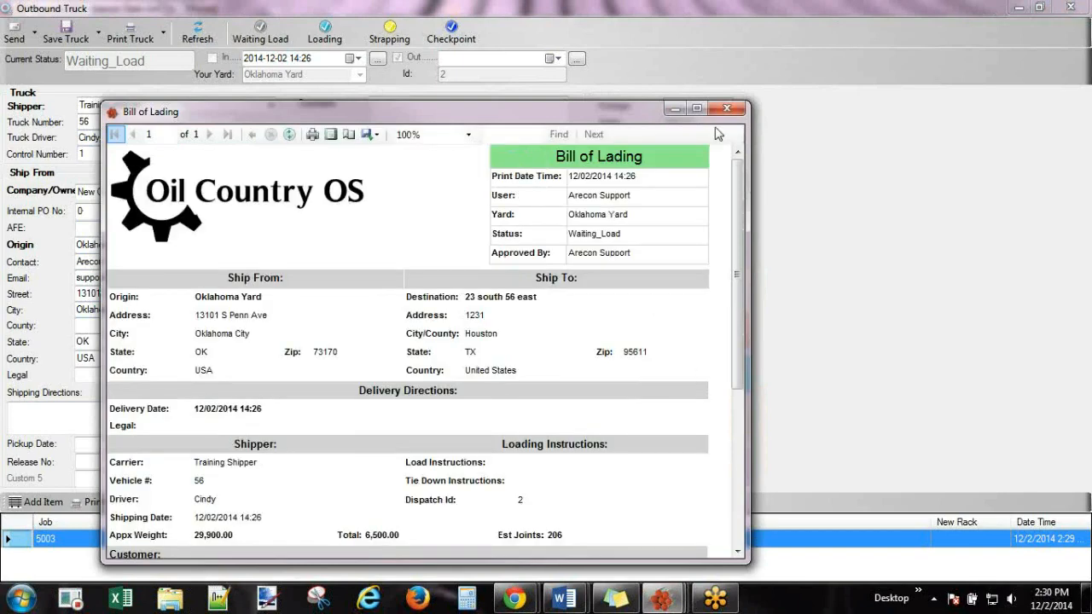
{"action": "left_click", "coordinate": [697, 109]}
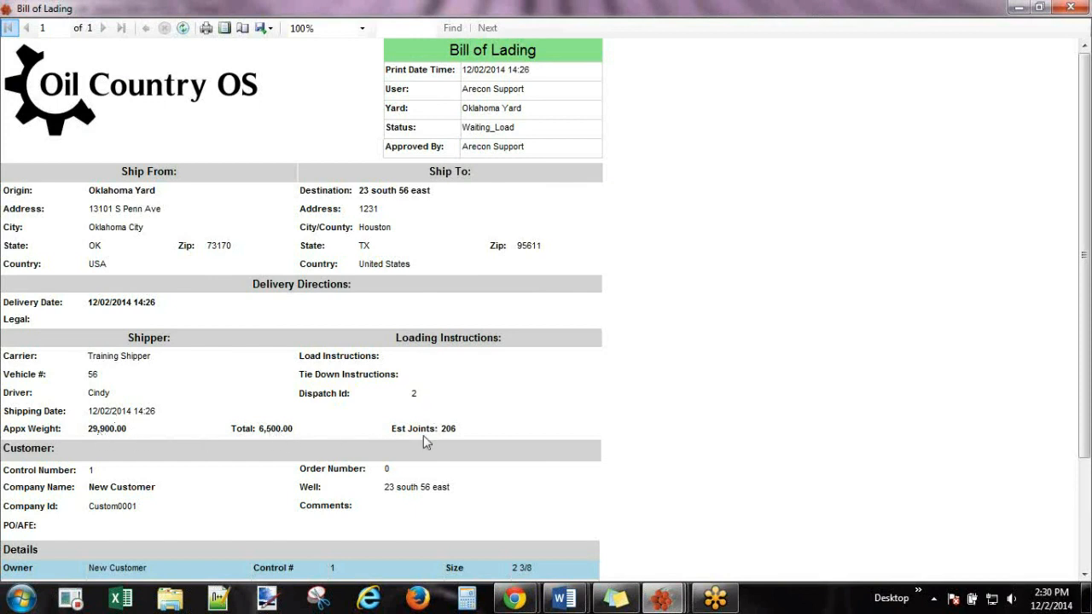
Scroll to the bottom of truck 56's Bill of Lading, then close the preview.
{"action": "left_click_drag", "start_coordinate": [1087, 297], "coordinate": [1088, 397]}
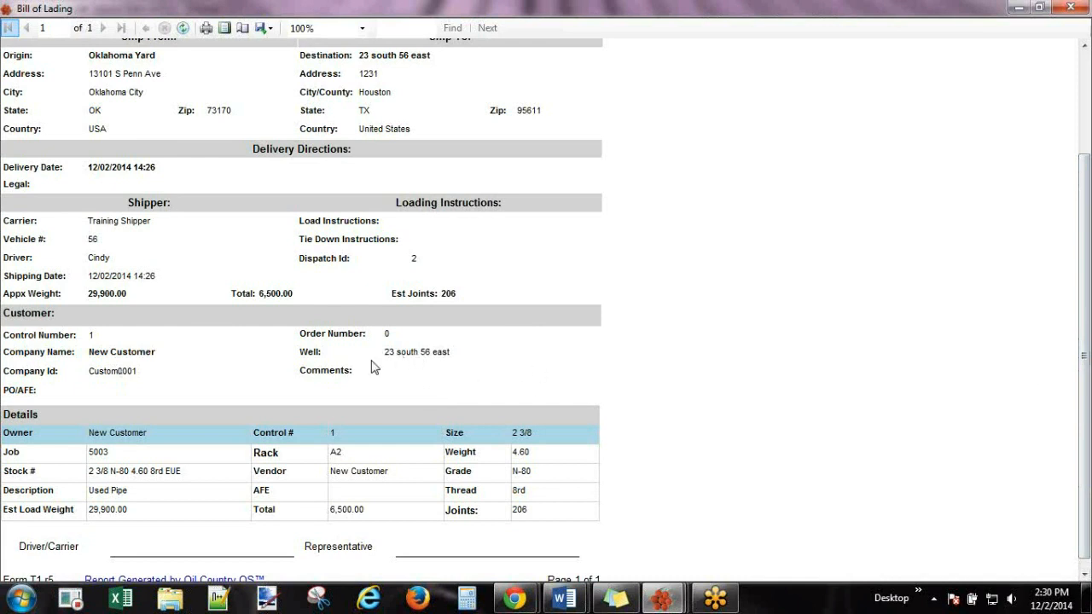
{"action": "left_click_drag", "start_coordinate": [1087, 383], "coordinate": [1089, 420]}
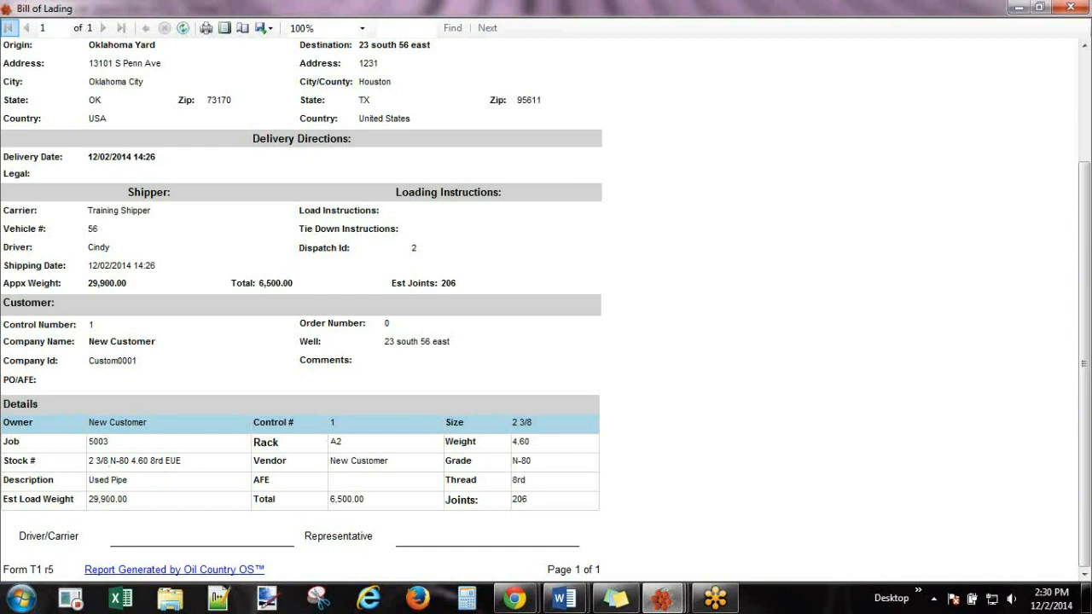
{"action": "left_click", "coordinate": [1072, 8]}
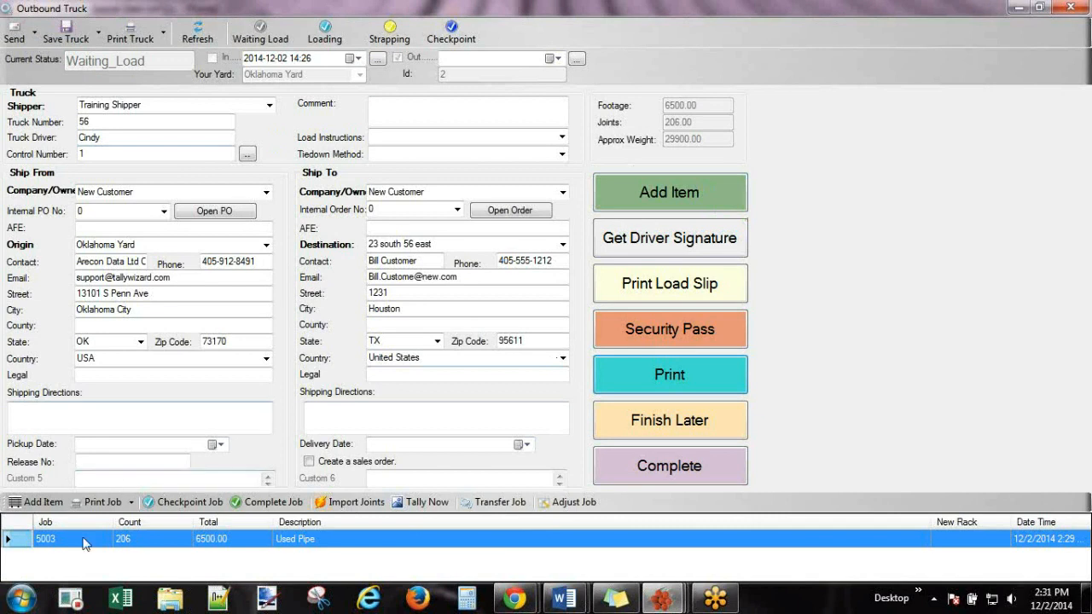
Clone truck 56 into a new outbound truck record, Id 3, from the right-click menu.
{"action": "right_click", "coordinate": [859, 124]}
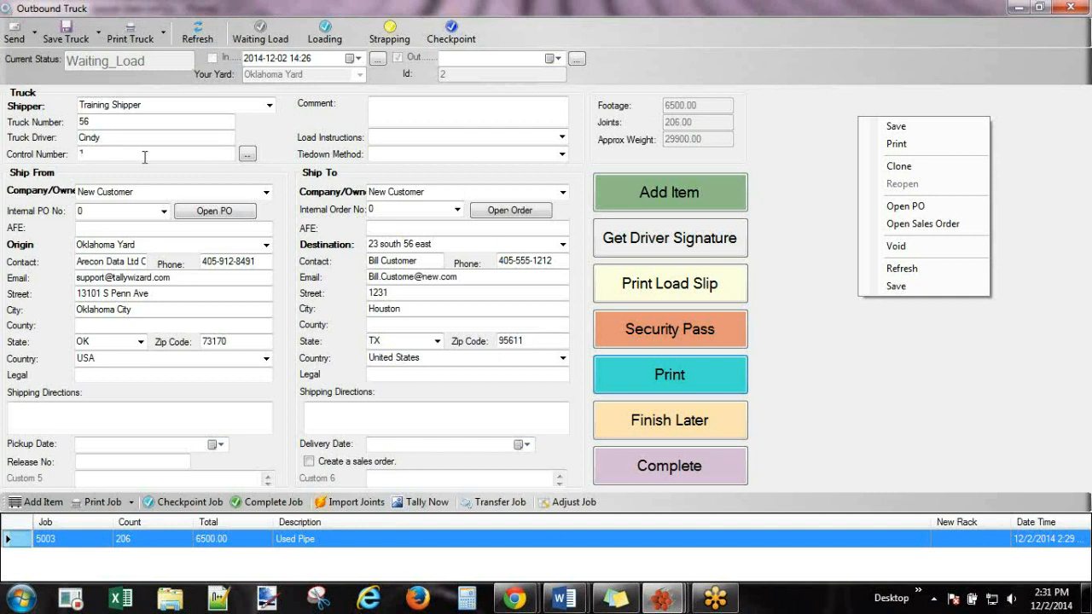
{"action": "left_click", "coordinate": [98, 155]}
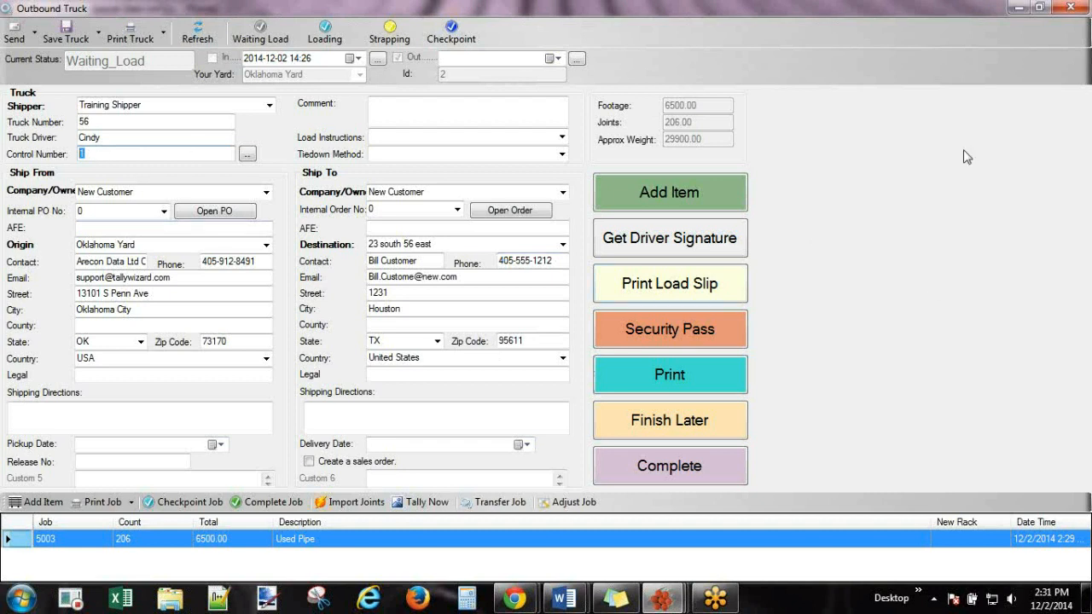
{"action": "right_click", "coordinate": [892, 149]}
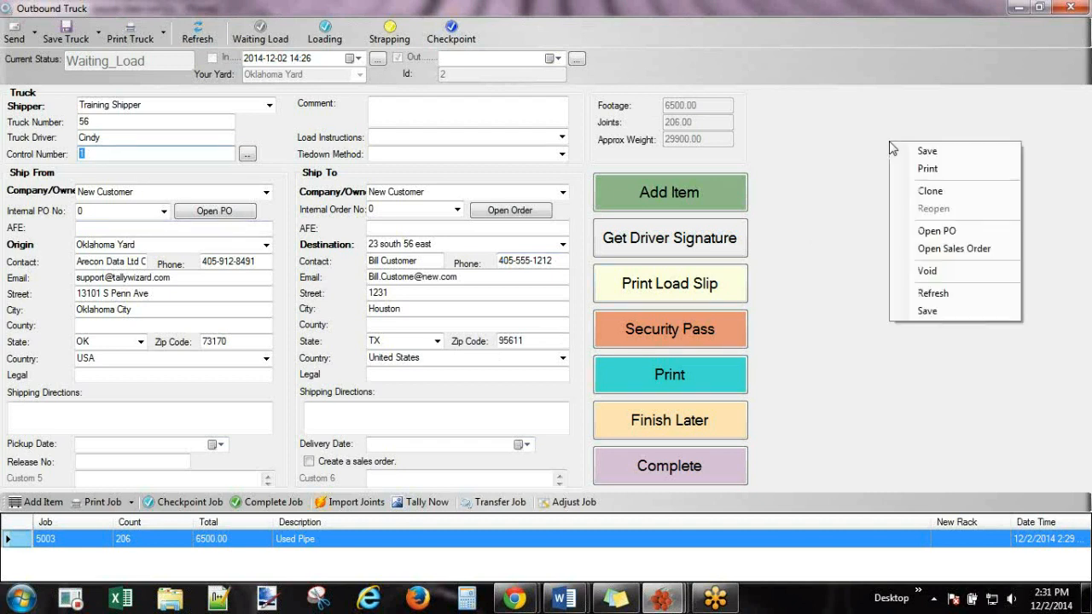
{"action": "left_click", "coordinate": [924, 190]}
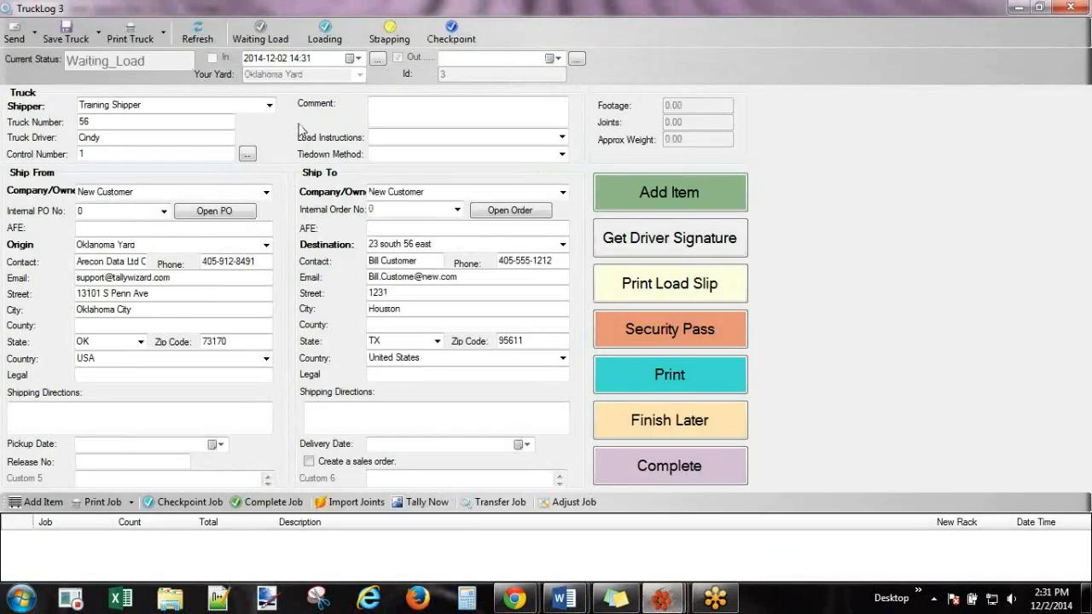
Change the truck number to 57 and set the driver to Jim.
{"action": "left_click_drag", "start_coordinate": [120, 123], "coordinate": [47, 116]}
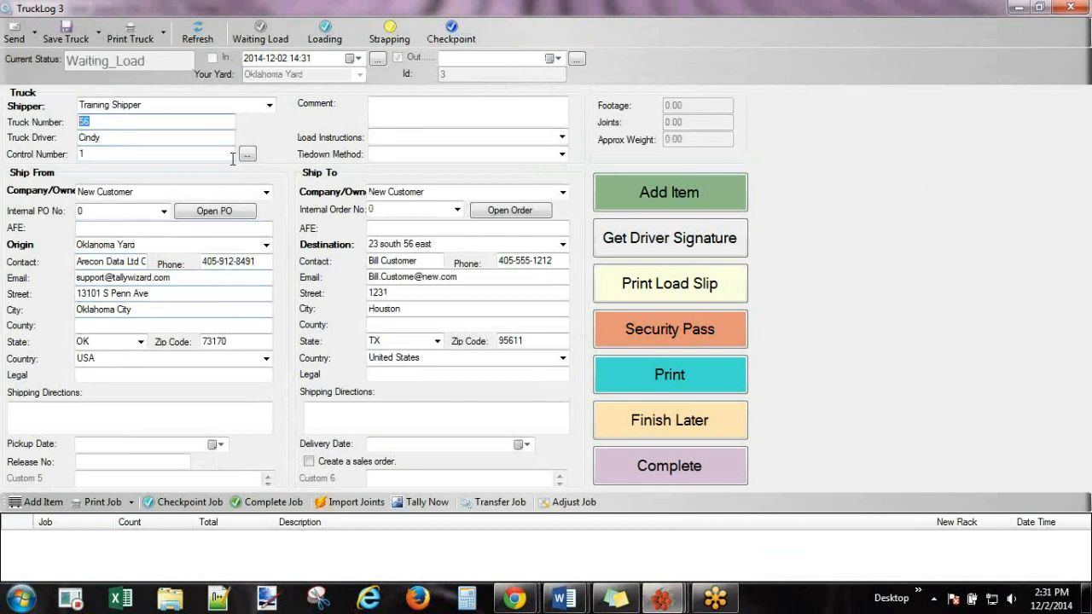
{"action": "type", "text": "57"}
{"action": "key", "text": "Tab"}
{"action": "type", "text": "J"}
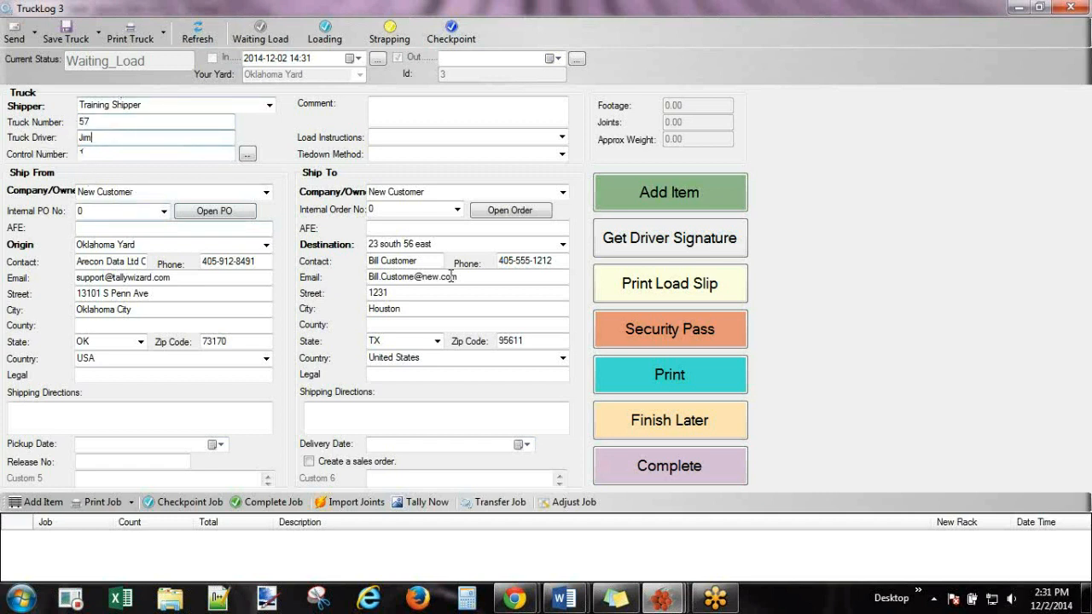
Transfer 650 ft of pipe from job 5002 by footage onto the truck, and print its Bill of Lading.
{"action": "left_click", "coordinate": [699, 188]}
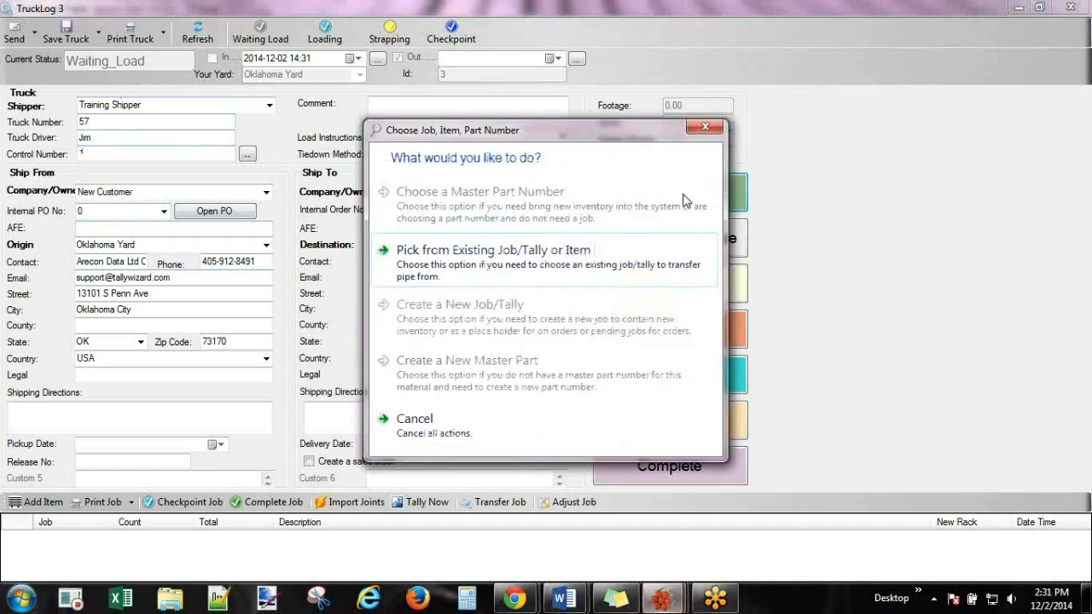
{"action": "left_click", "coordinate": [515, 256]}
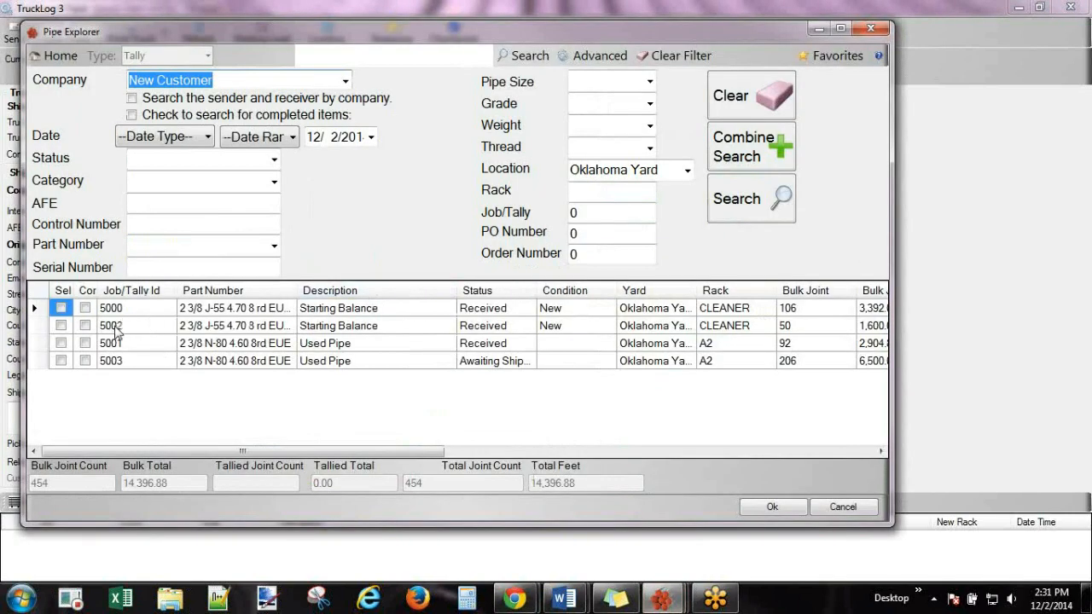
{"action": "left_click", "coordinate": [120, 325]}
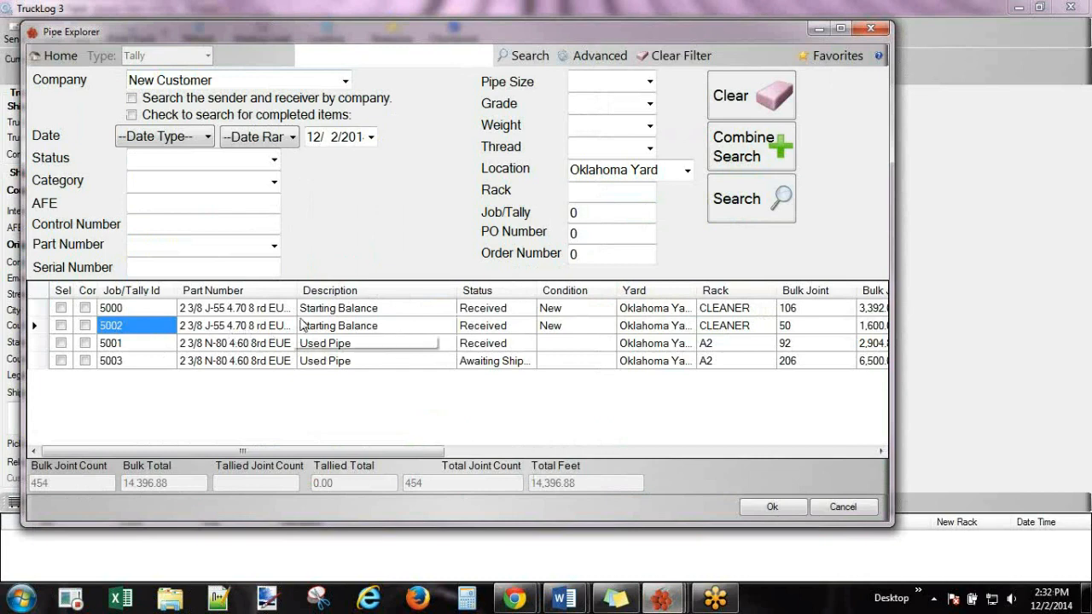
{"action": "double_click", "coordinate": [297, 290]}
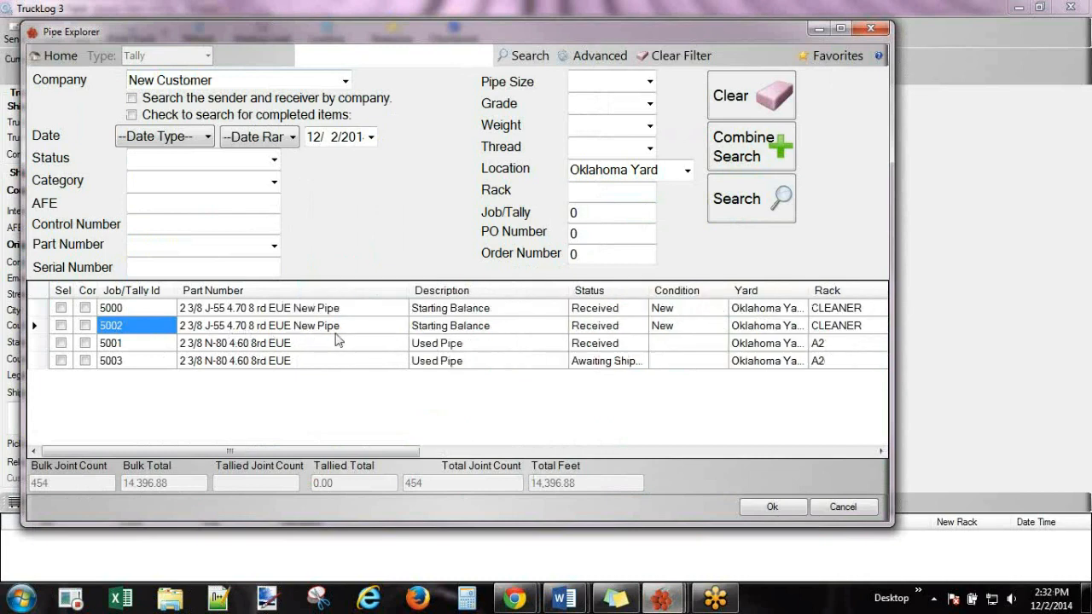
{"action": "left_click", "coordinate": [772, 506]}
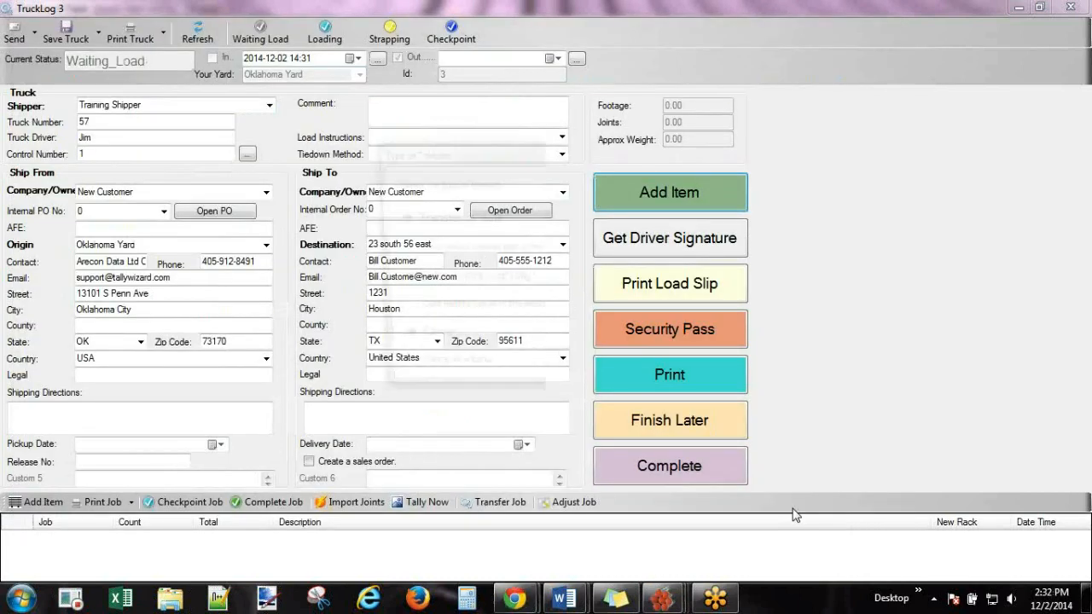
{"action": "left_click", "coordinate": [567, 242]}
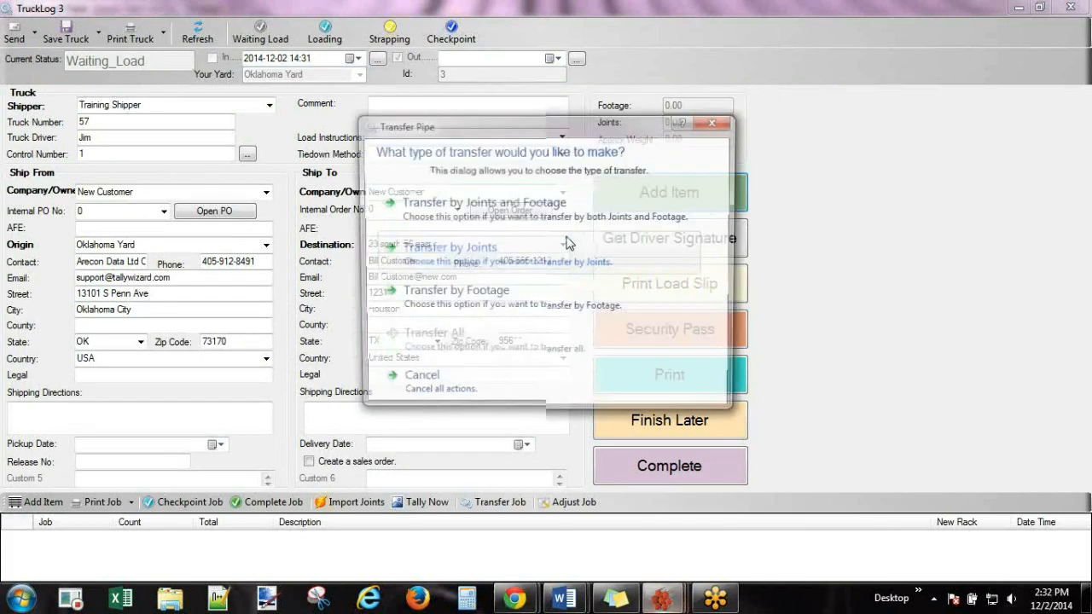
{"action": "left_click", "coordinate": [506, 299]}
{"action": "left_click_drag", "start_coordinate": [437, 228], "coordinate": [504, 229]}
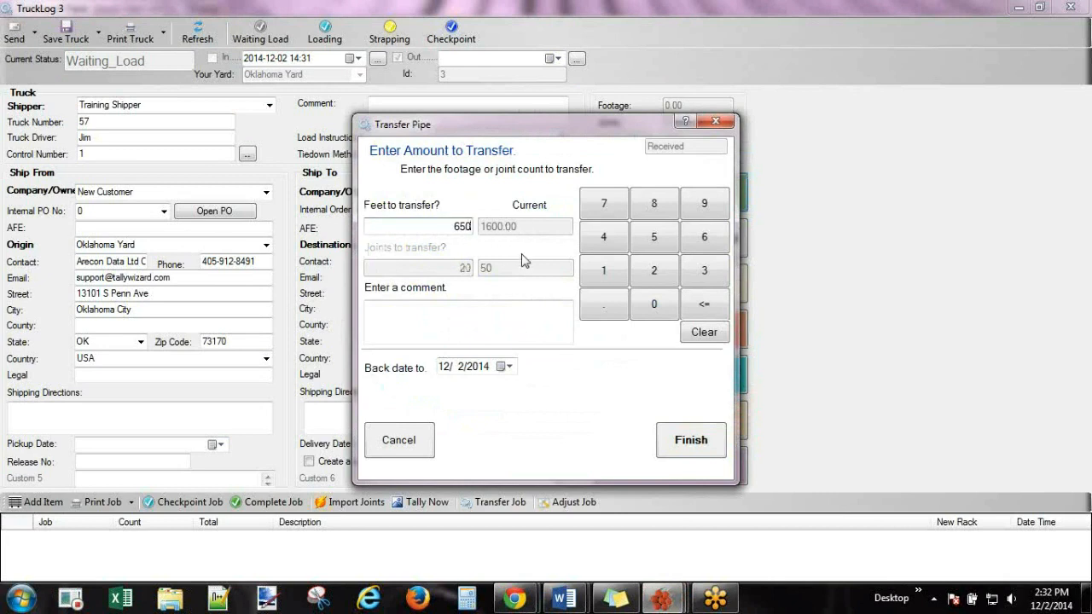
{"action": "left_click", "coordinate": [693, 440]}
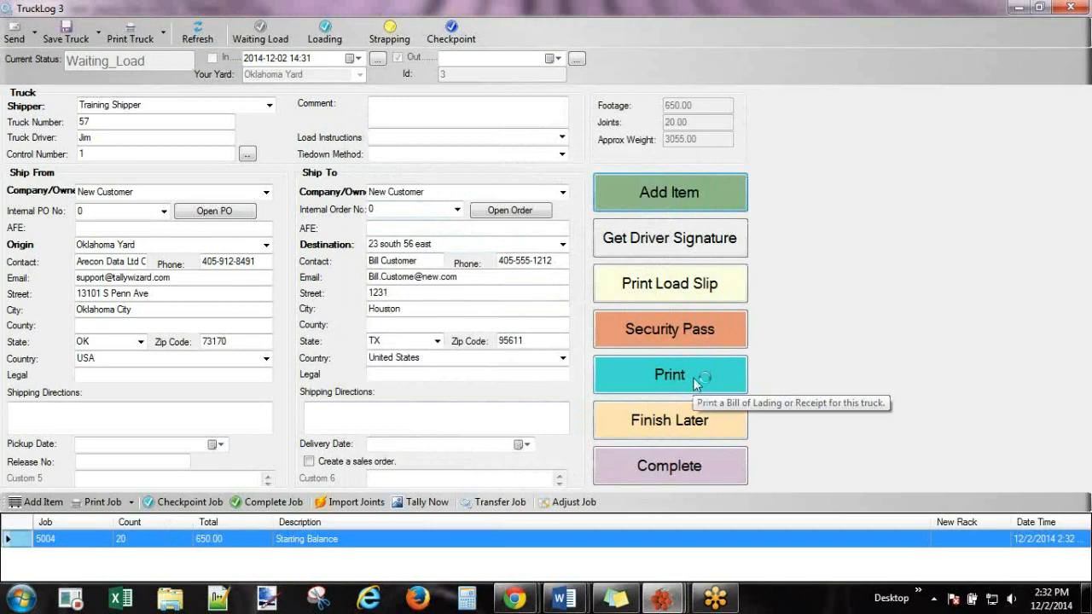
{"action": "left_click", "coordinate": [697, 384]}
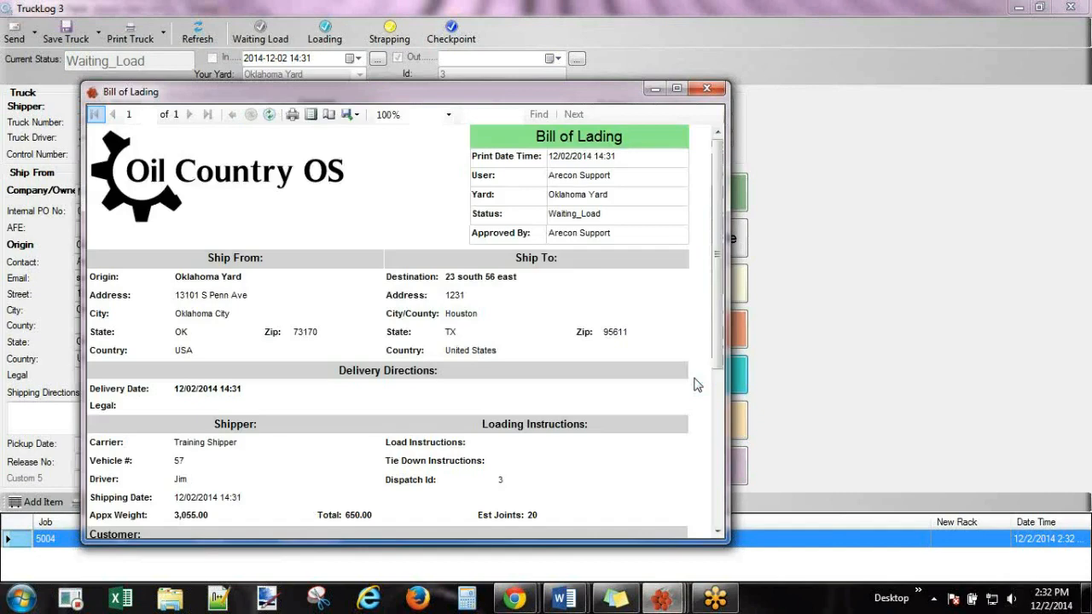
Close the Bill of Lading and open the Trucks by Control Number report, maximized.
{"action": "left_click_drag", "start_coordinate": [716, 207], "coordinate": [721, 389]}
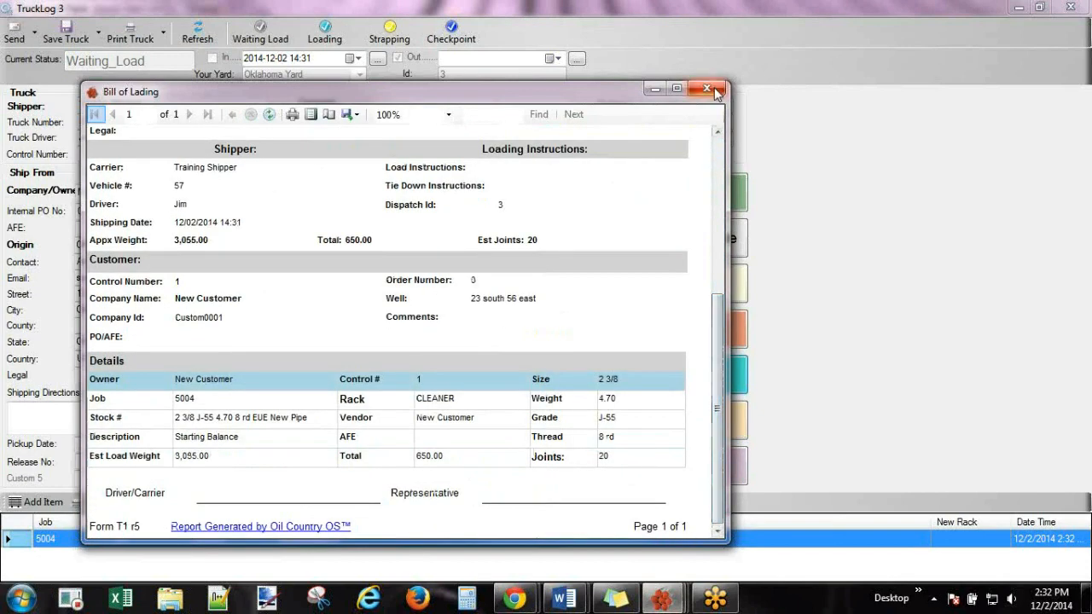
{"action": "left_click", "coordinate": [708, 89]}
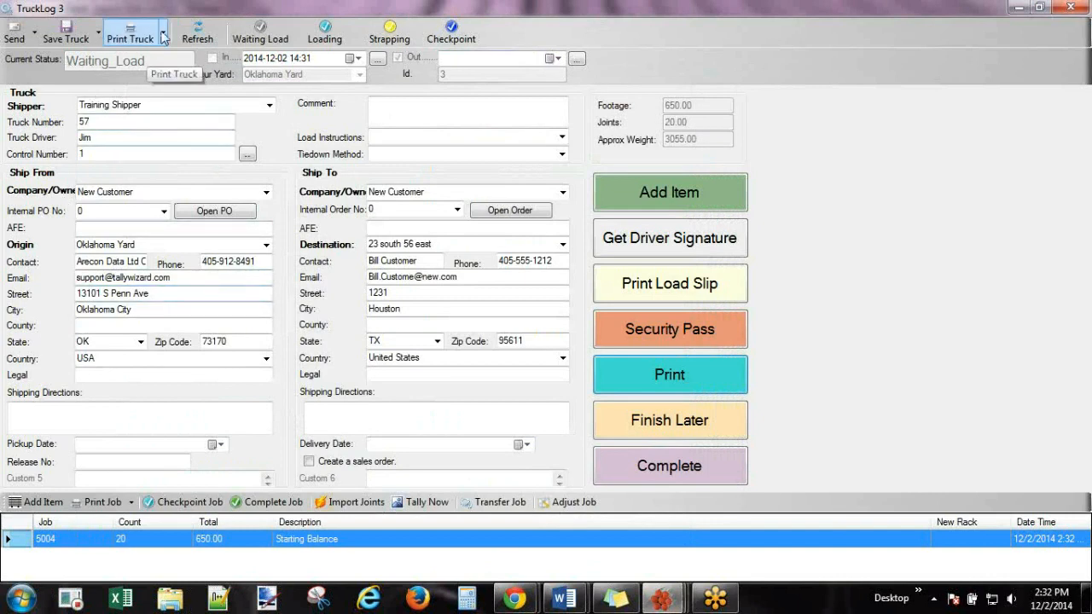
{"action": "left_click", "coordinate": [164, 36]}
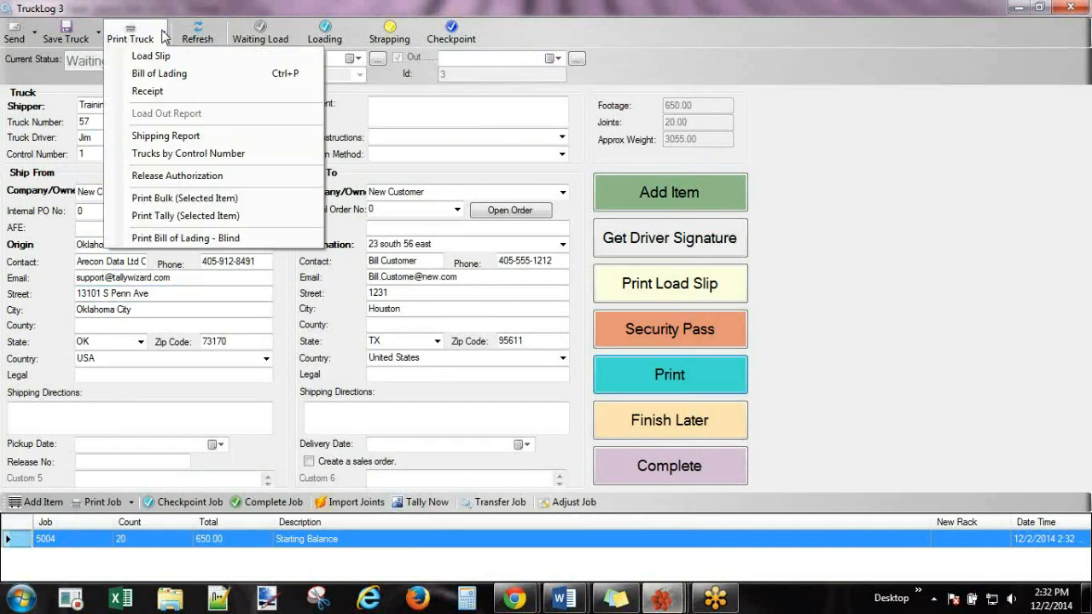
{"action": "left_click", "coordinate": [164, 36]}
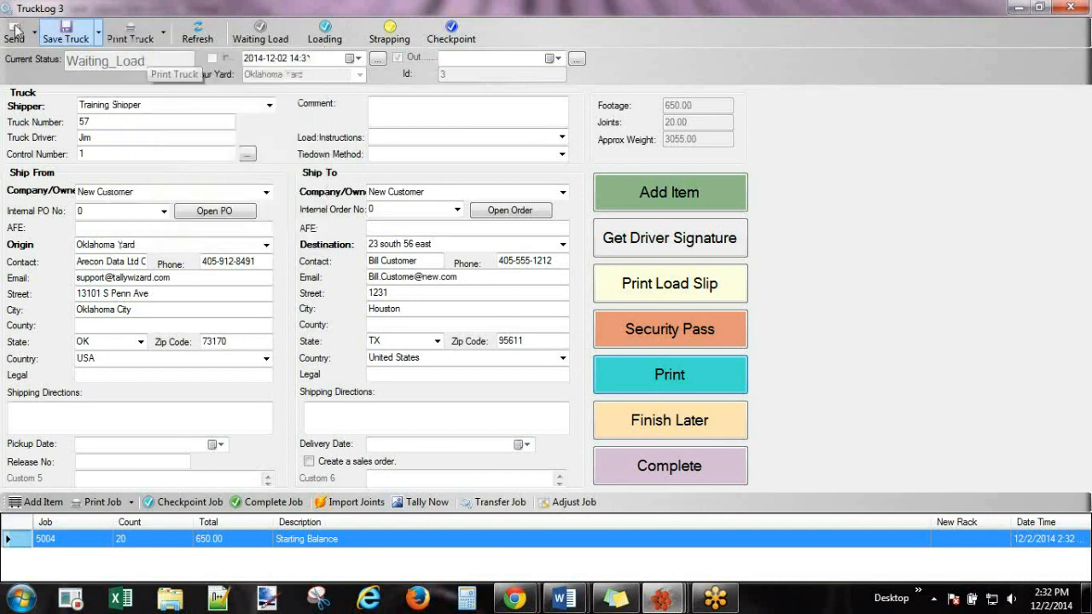
{"action": "left_click", "coordinate": [165, 36]}
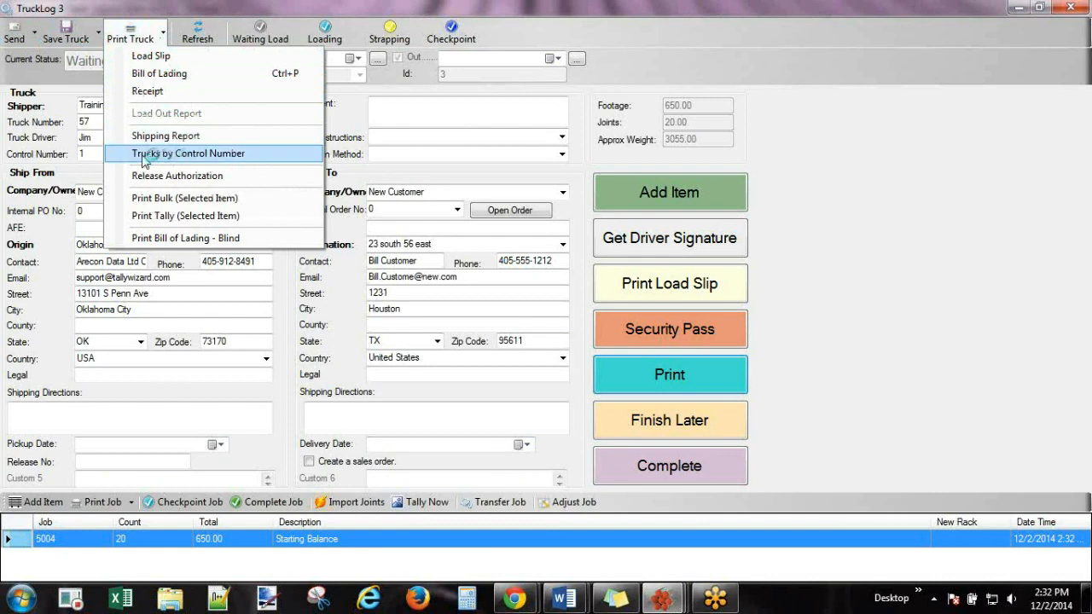
{"action": "left_click", "coordinate": [237, 159]}
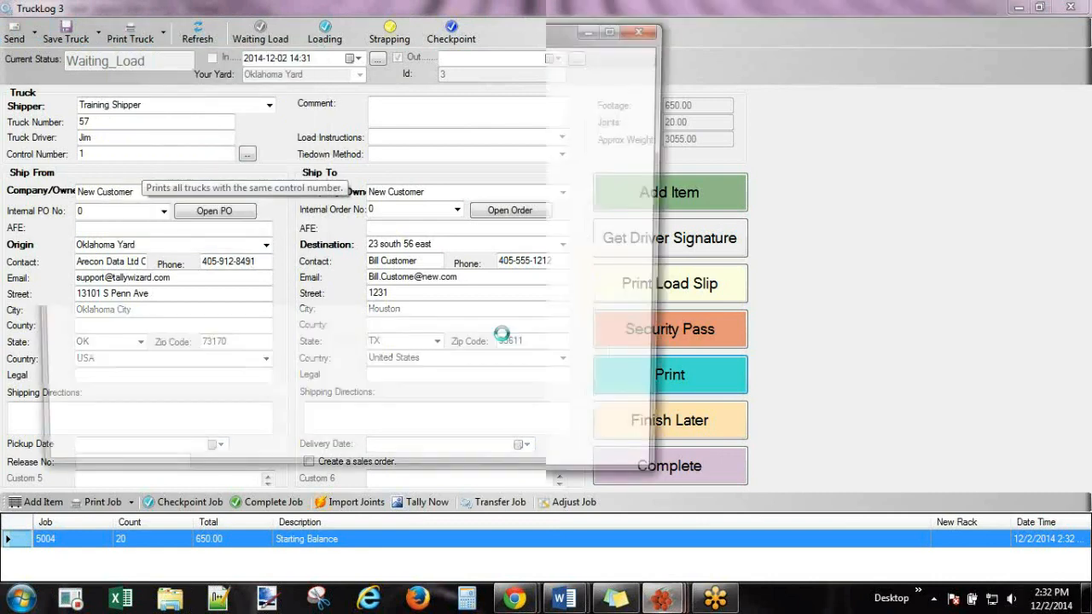
{"action": "left_click", "coordinate": [617, 30]}
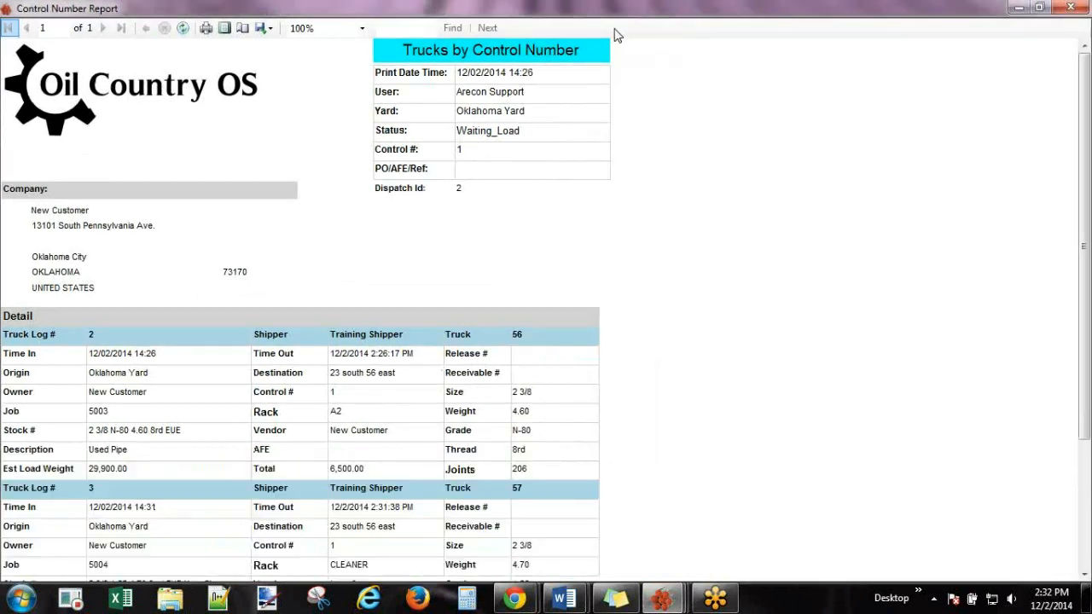
Scroll the control number report down to its Comments and Total sections, then close it.
{"action": "scroll", "coordinate": [1083, 179], "scroll_direction": "down", "scroll_amount": 3}
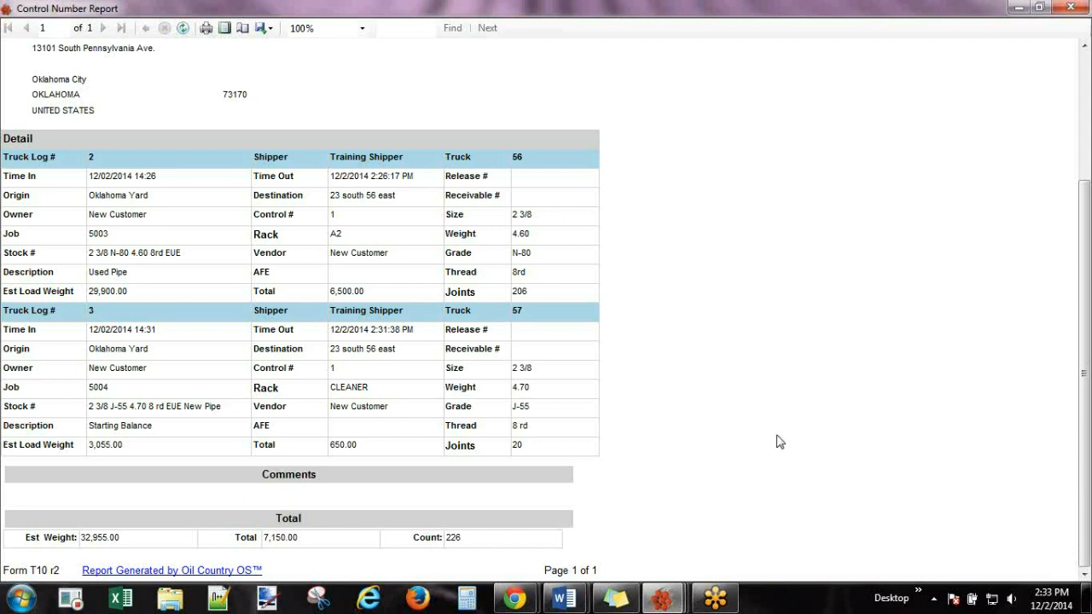
{"action": "left_click", "coordinate": [1070, 7]}
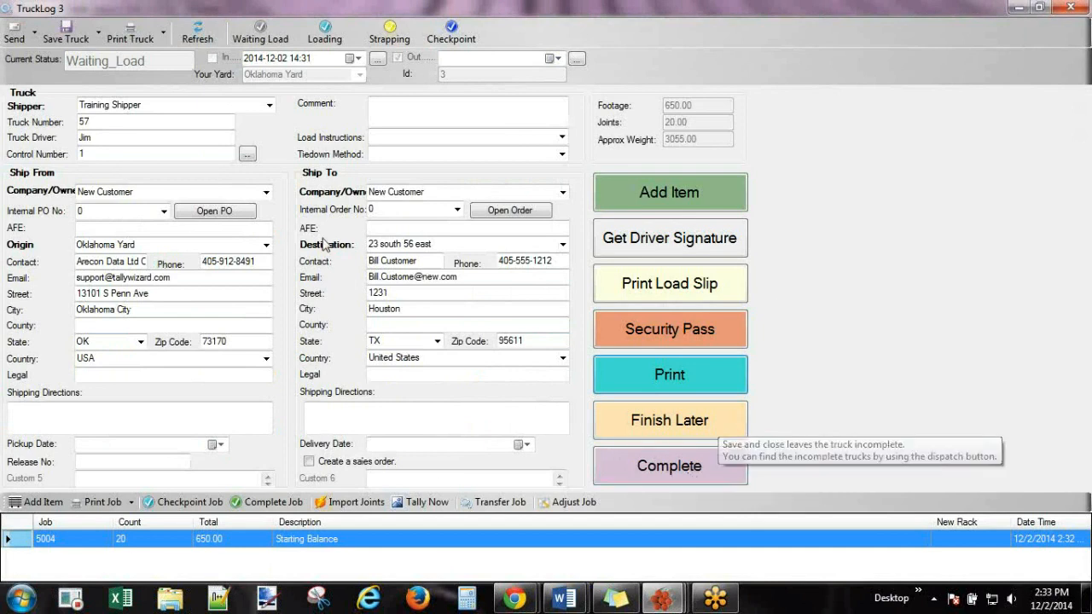
Complete truck log 3 with job tallies now, close both truck windows, and open online Help.
{"action": "left_click", "coordinate": [680, 468]}
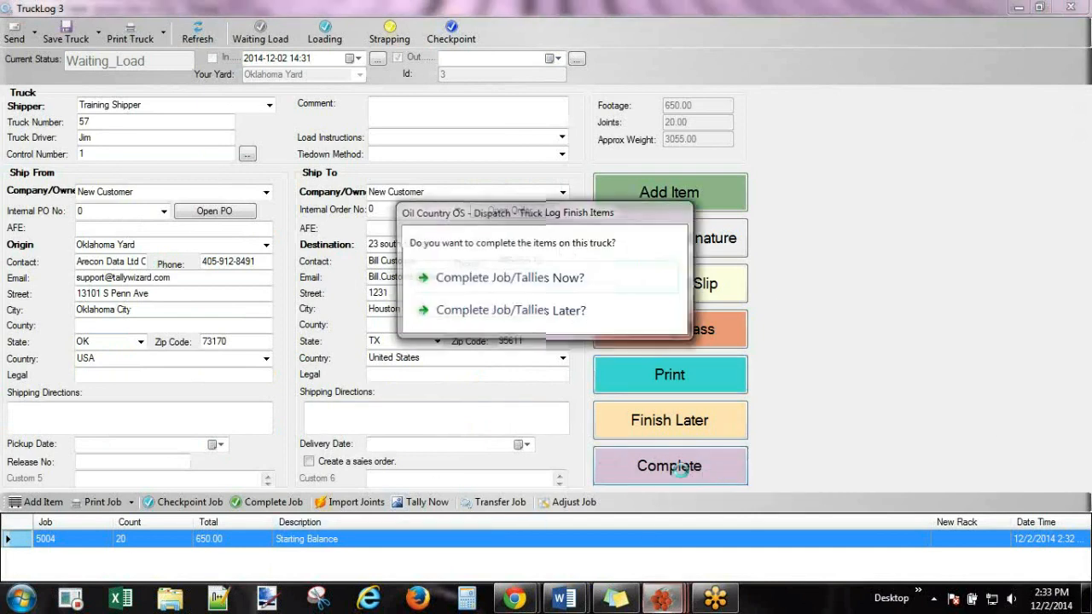
{"action": "left_click", "coordinate": [524, 287]}
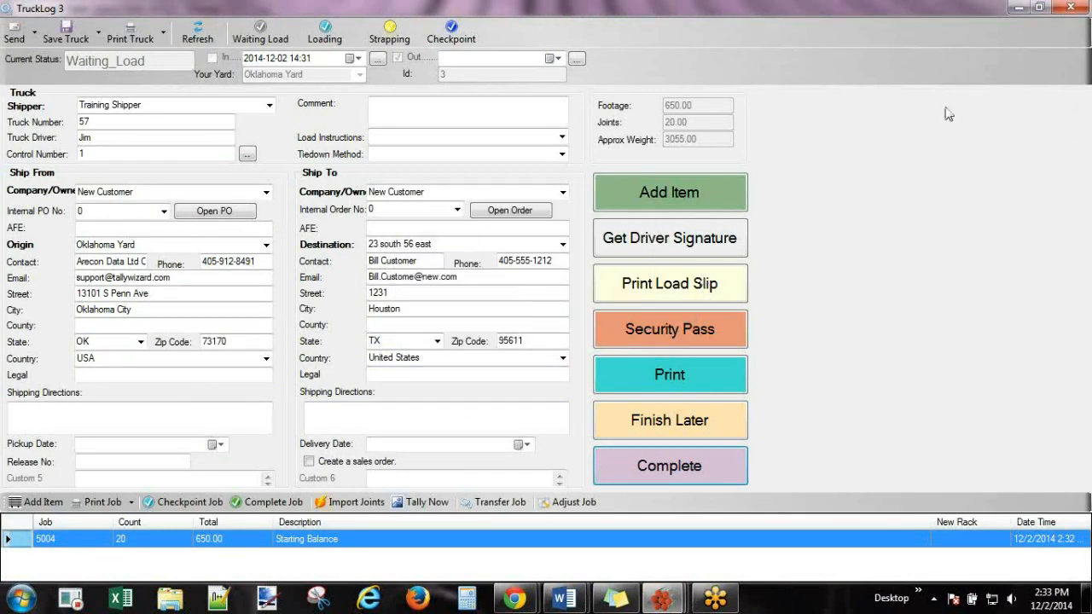
{"action": "left_click", "coordinate": [1073, 8]}
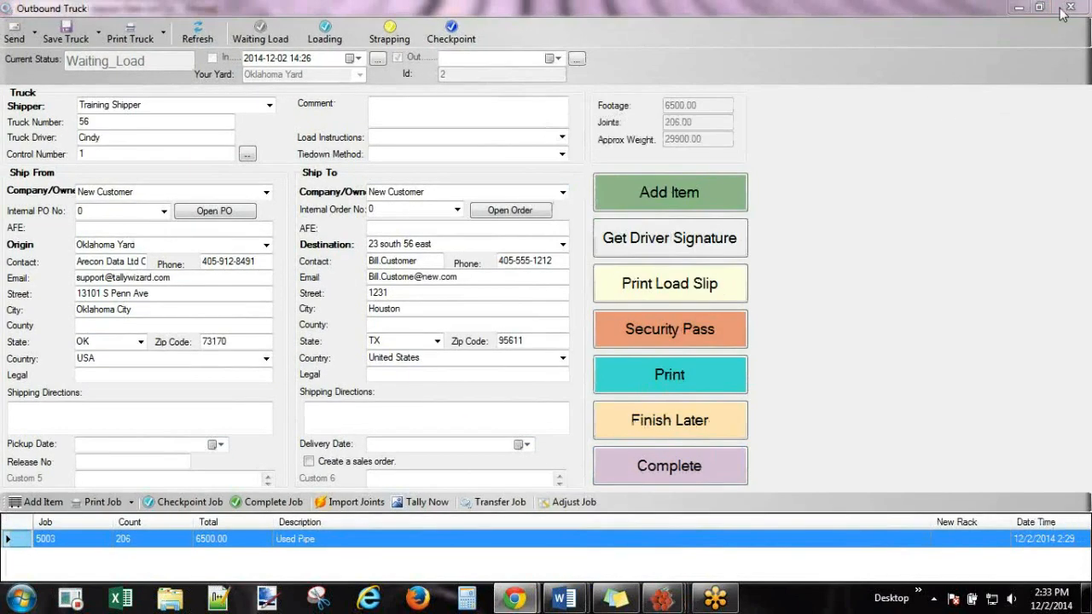
{"action": "left_click", "coordinate": [1072, 8]}
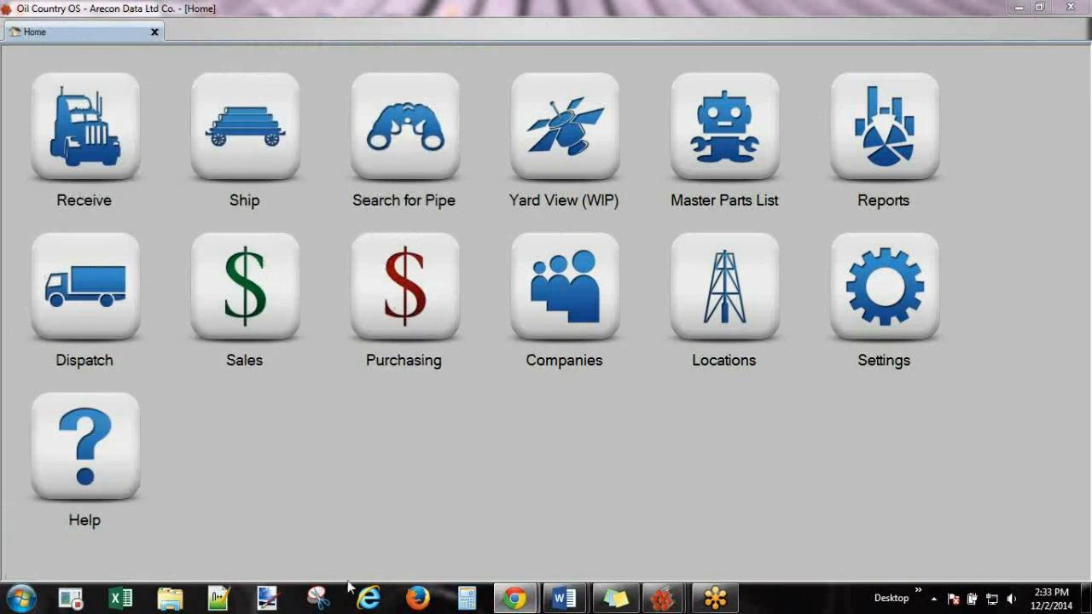
{"action": "left_click", "coordinate": [85, 446]}
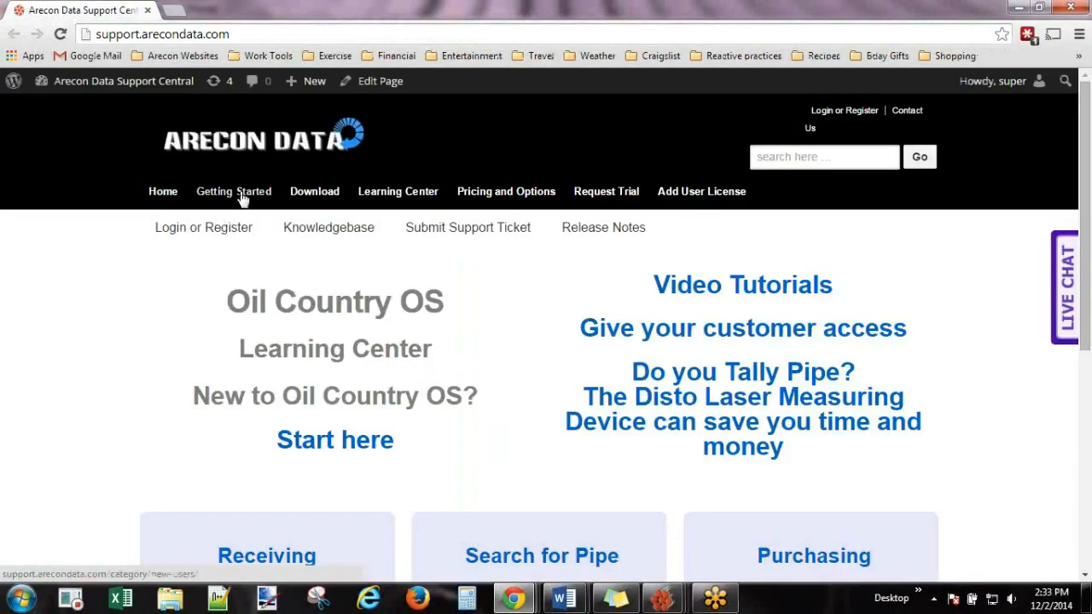
Open the Getting Started articles and scroll through the list.
{"action": "left_click", "coordinate": [241, 193]}
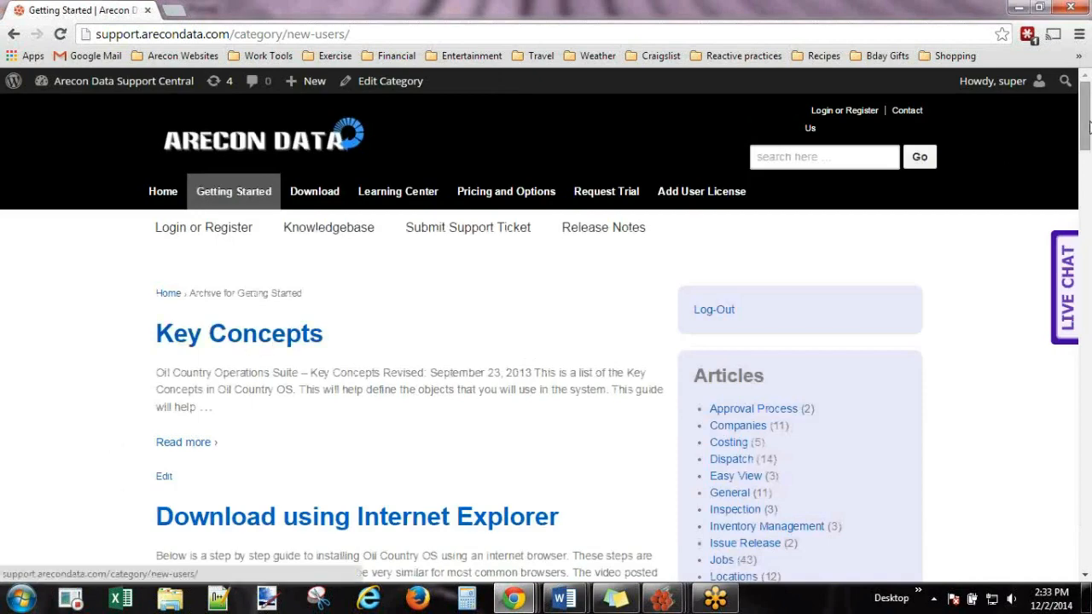
{"action": "scroll", "coordinate": [1006, 171], "scroll_direction": "down", "scroll_amount": 5}
{"action": "scroll", "coordinate": [243, 152], "scroll_direction": "down", "scroll_amount": 5}
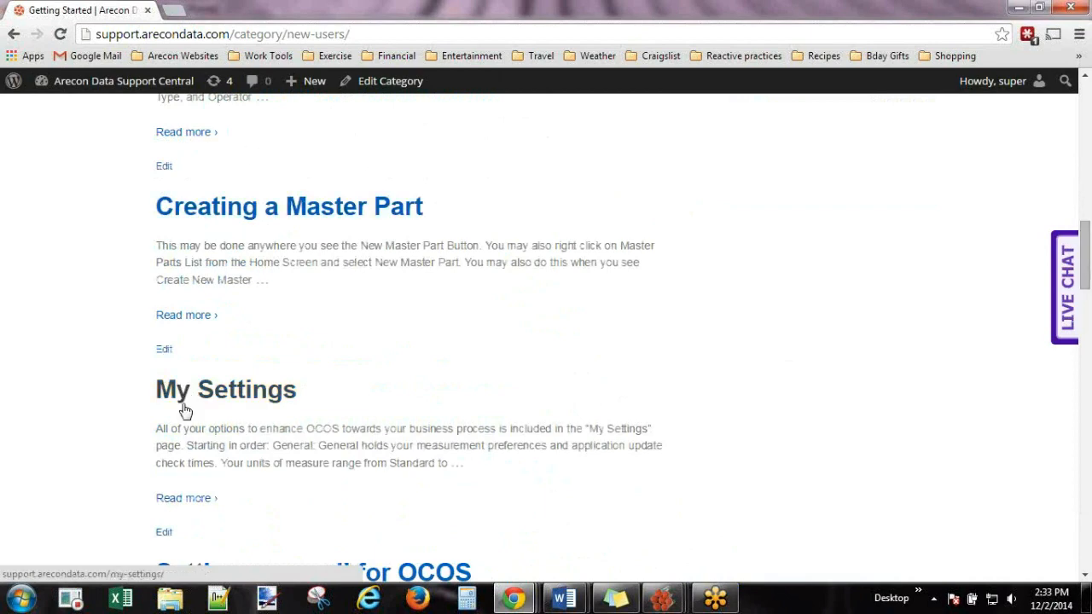
{"action": "left_click_drag", "start_coordinate": [1085, 264], "coordinate": [1087, 92]}
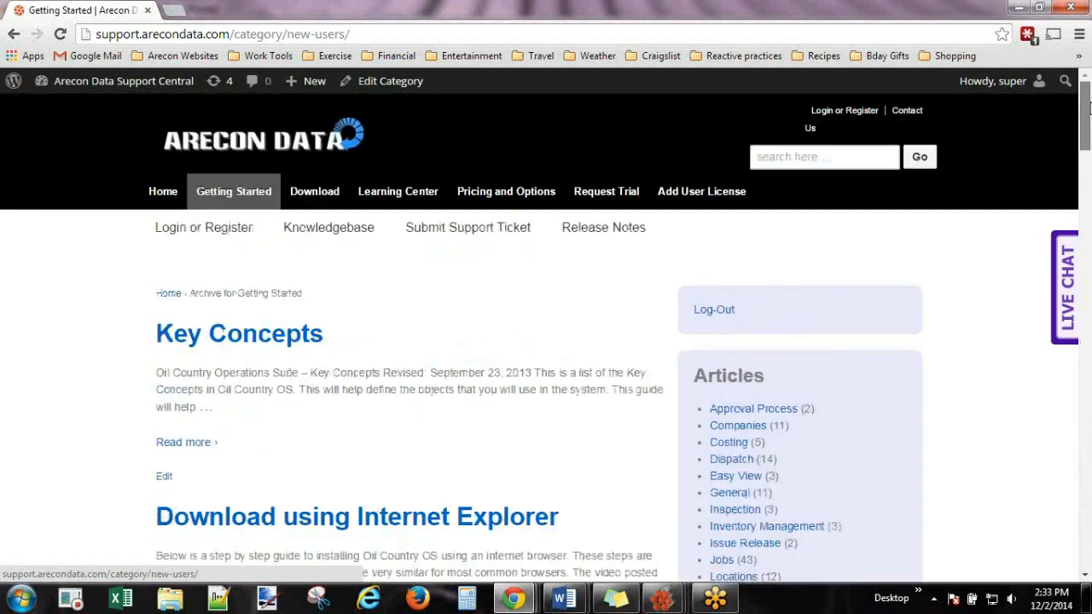
{"action": "scroll", "coordinate": [726, 170], "scroll_direction": "down", "scroll_amount": 4}
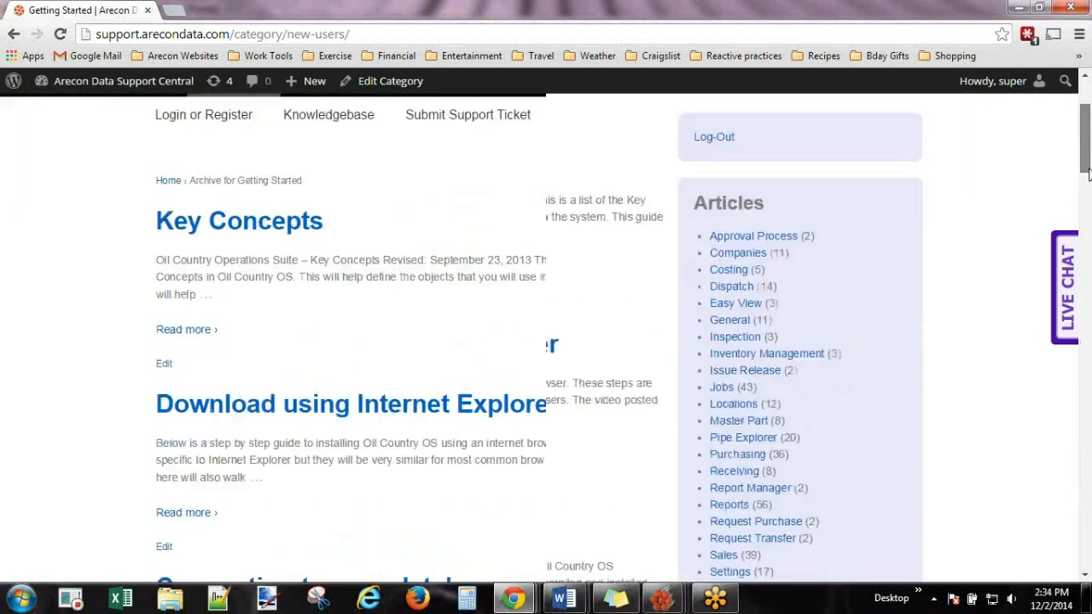
{"action": "scroll", "coordinate": [726, 171], "scroll_direction": "up", "scroll_amount": 1}
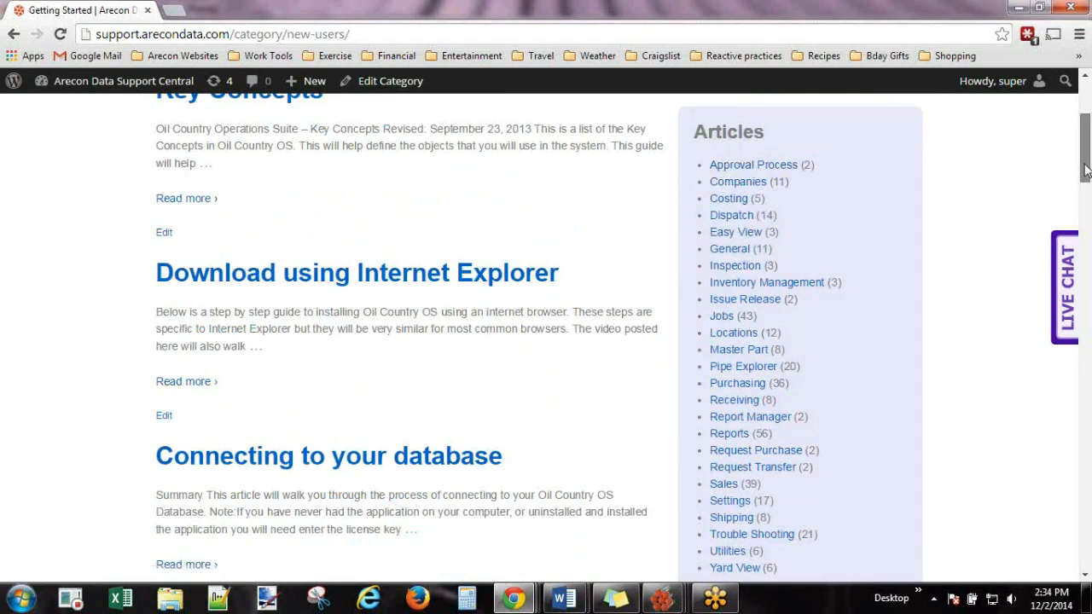
{"action": "scroll", "coordinate": [1087, 171], "scroll_direction": "up", "scroll_amount": 2}
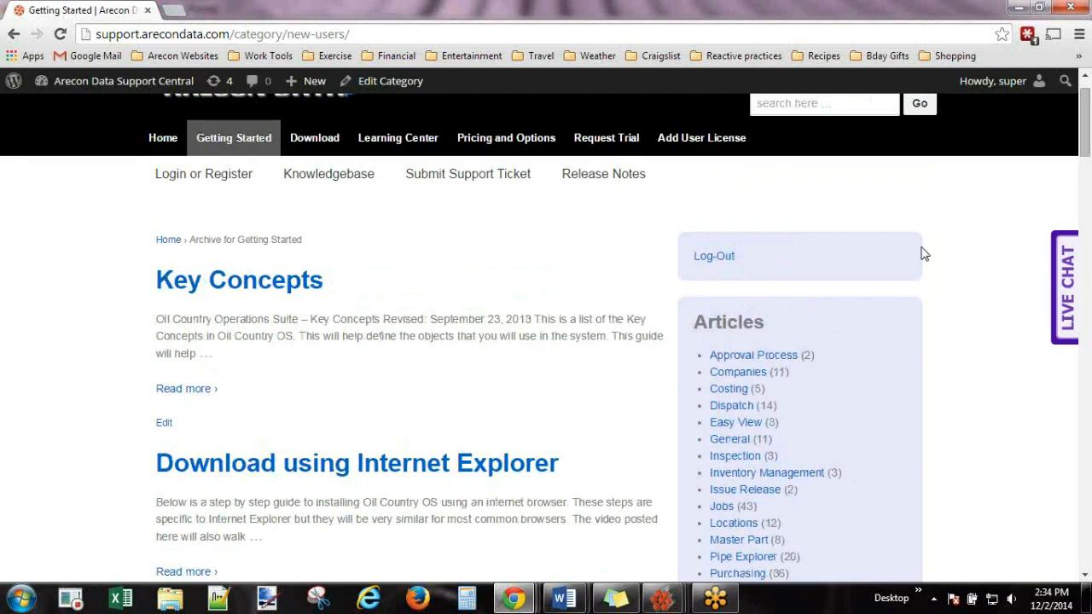
Open and close the Live Chat panel, then return to the top of the page.
{"action": "left_click", "coordinate": [1066, 284]}
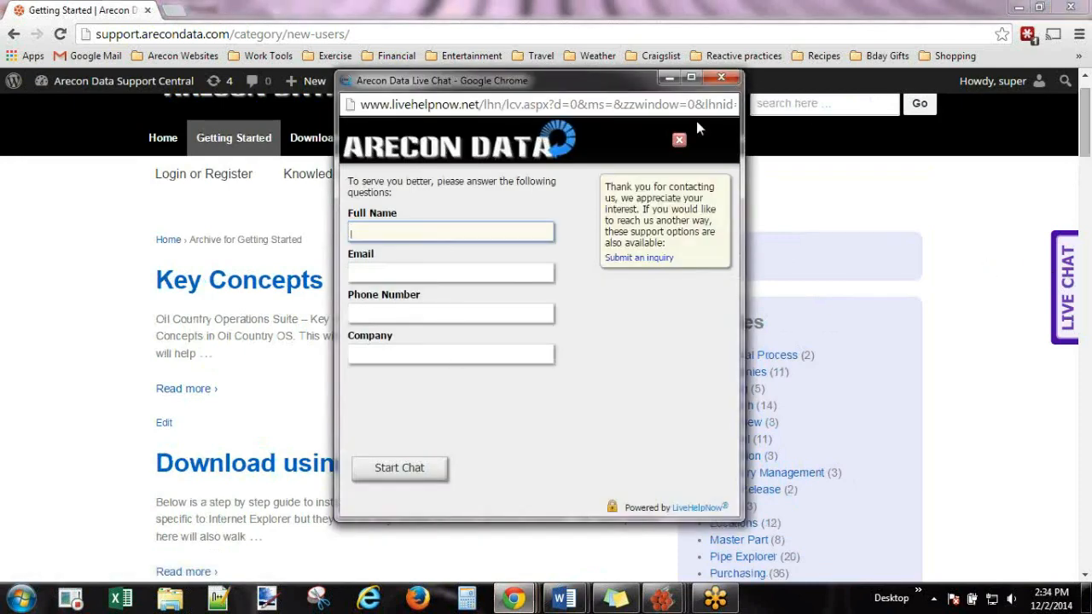
{"action": "left_click", "coordinate": [722, 80]}
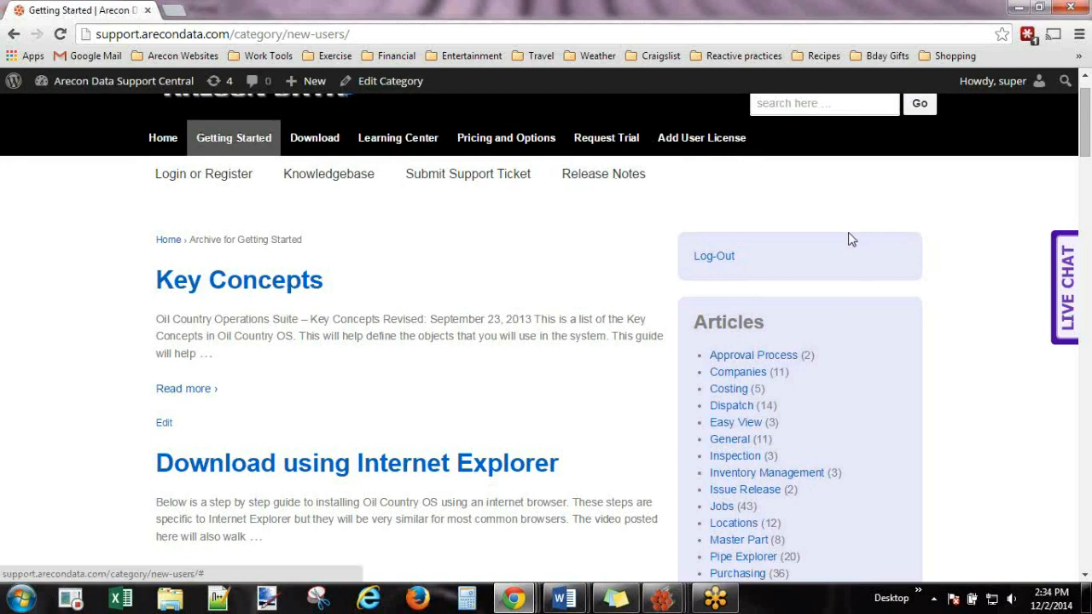
{"action": "left_click_drag", "start_coordinate": [1080, 140], "coordinate": [1088, 559]}
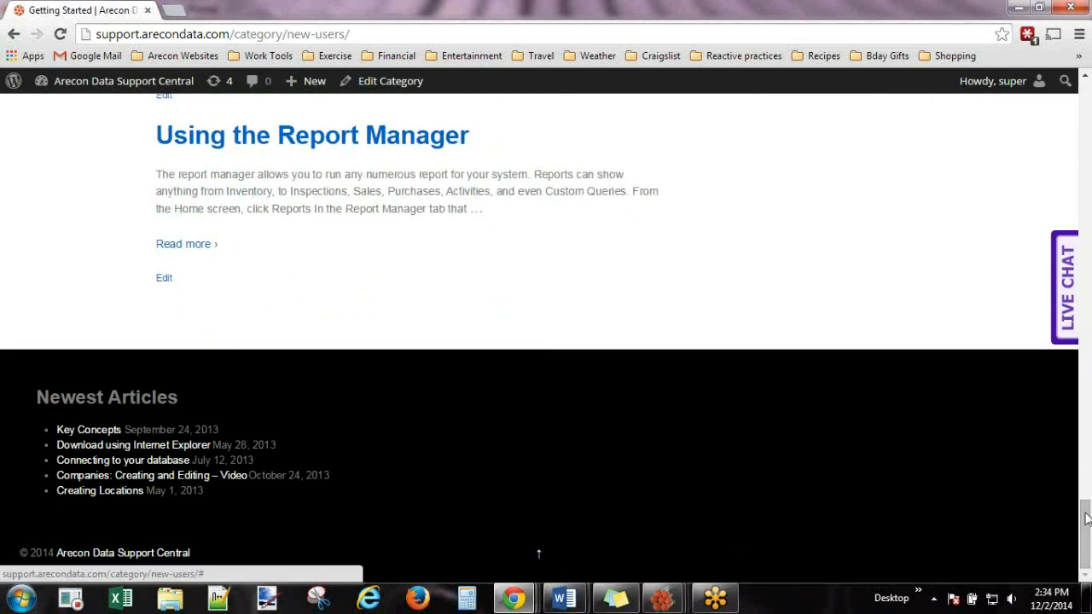
{"action": "left_click", "coordinate": [538, 554]}
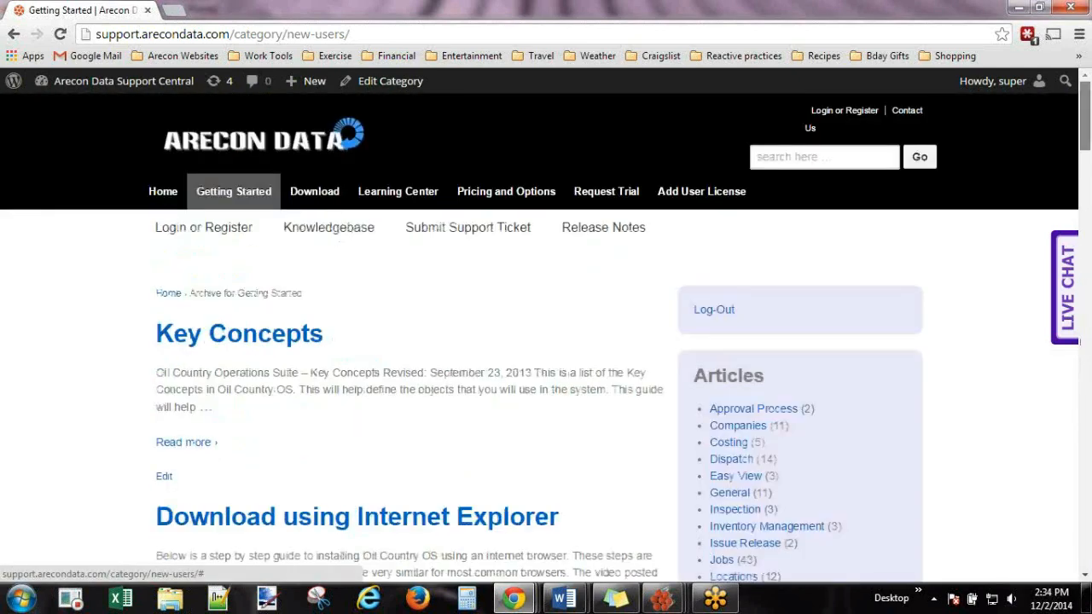
Go to the support site's Home, open Contact Us, and start an e-mail to support.
{"action": "left_click", "coordinate": [160, 189]}
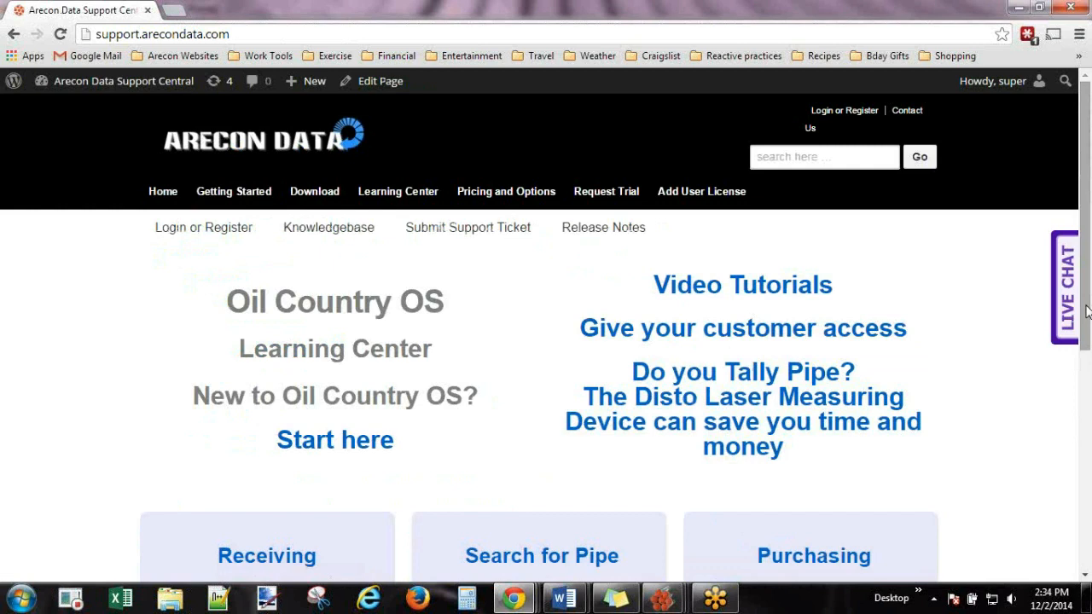
{"action": "left_click", "coordinate": [911, 111]}
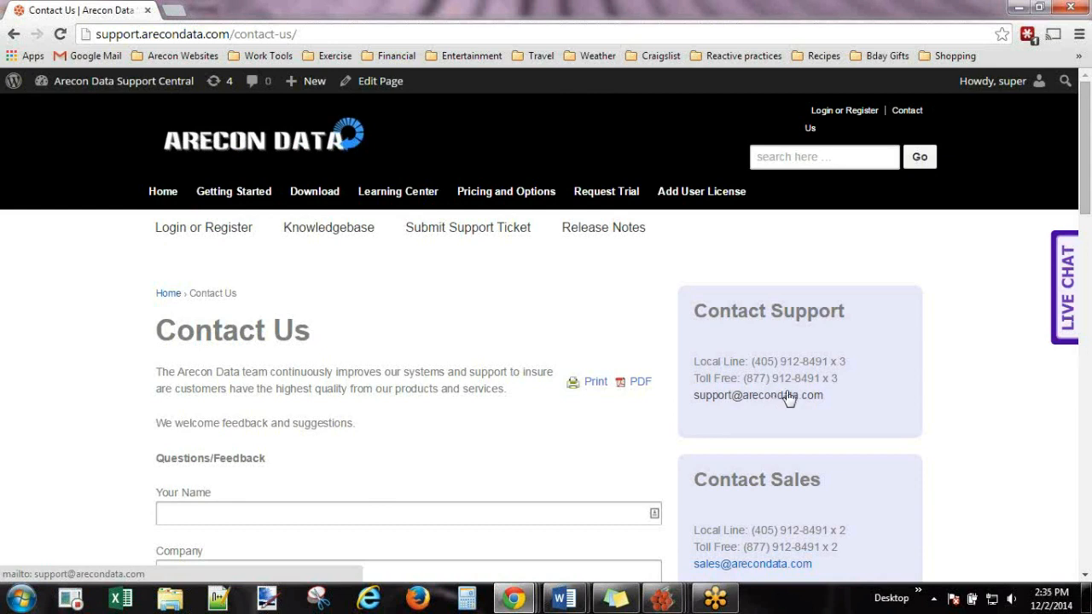
{"action": "left_click", "coordinate": [788, 396]}
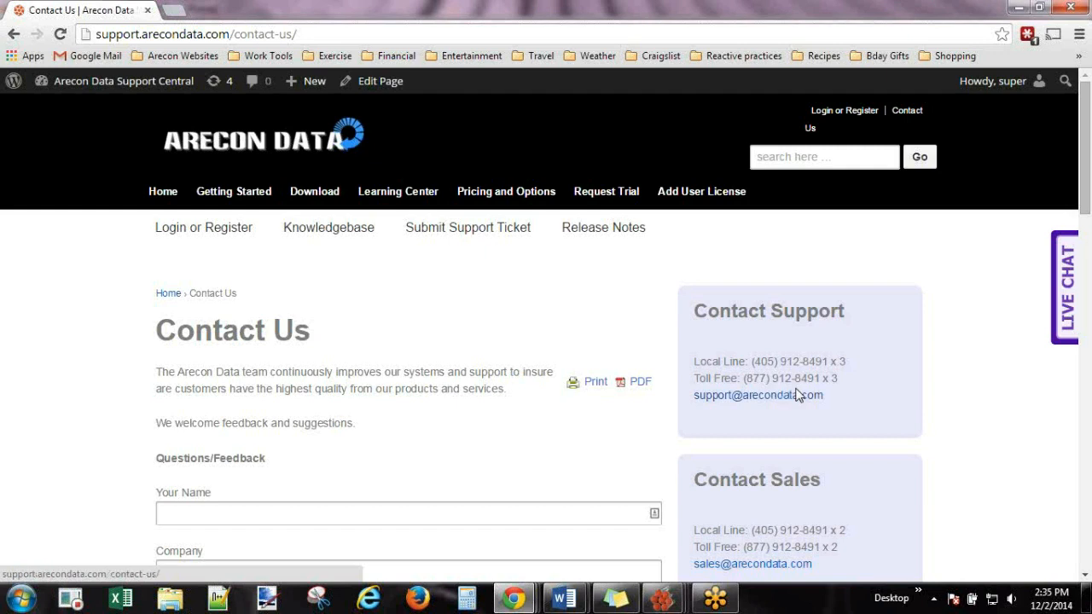